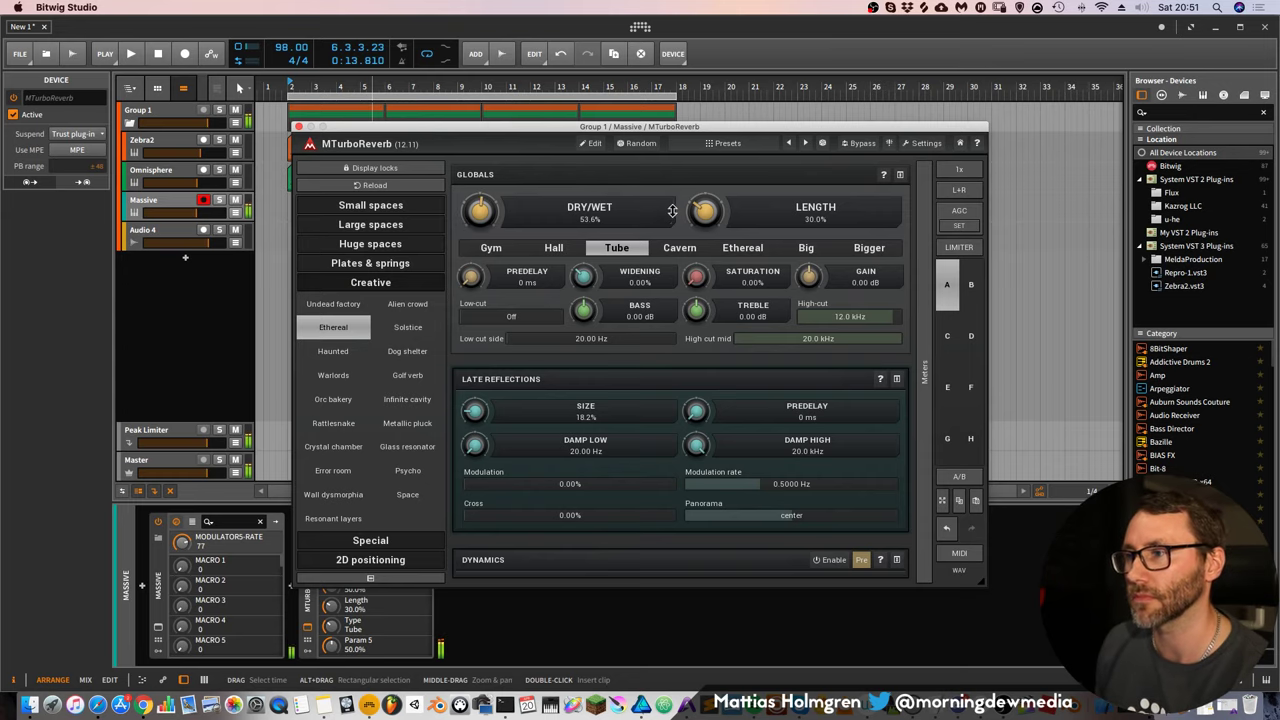
Set MTurboReverb to the Ethereal type with a length of 26.4%, close its window and start playback
{"action": "left_click", "coordinate": [561, 252]}
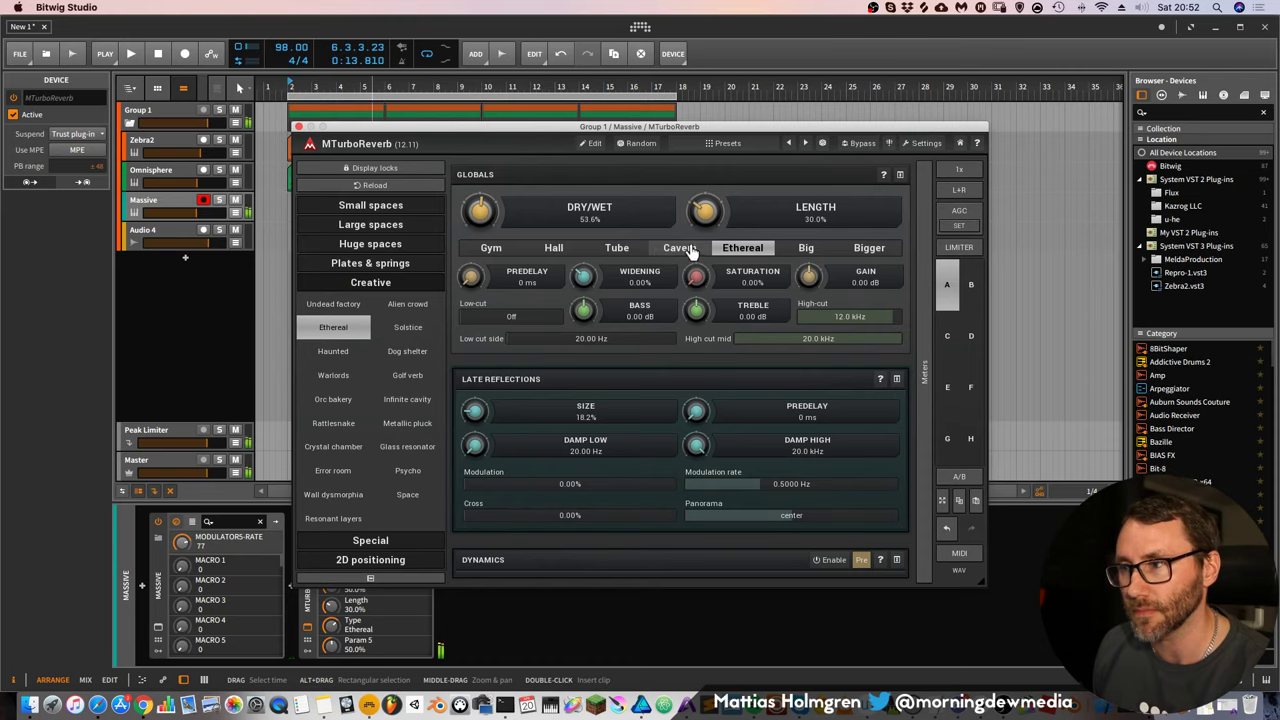
{"action": "left_click_drag", "start_coordinate": [703, 214], "coordinate": [703, 226]}
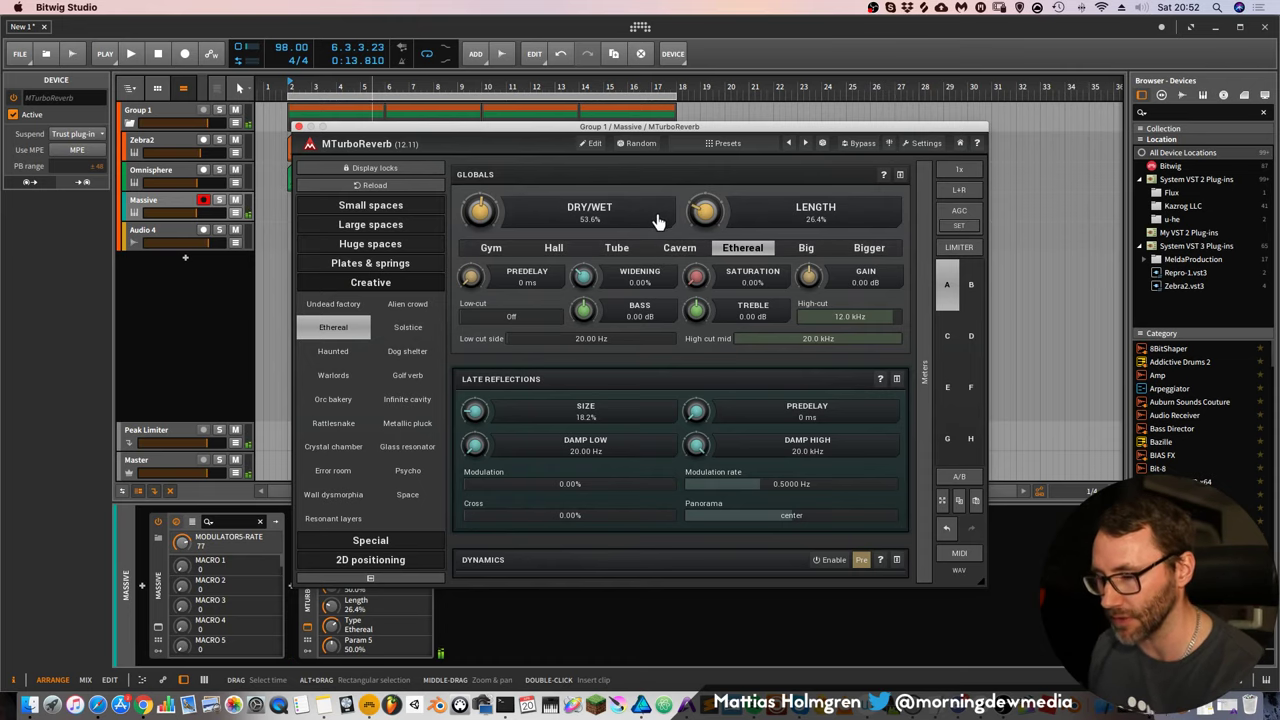
{"action": "left_click", "coordinate": [298, 127]}
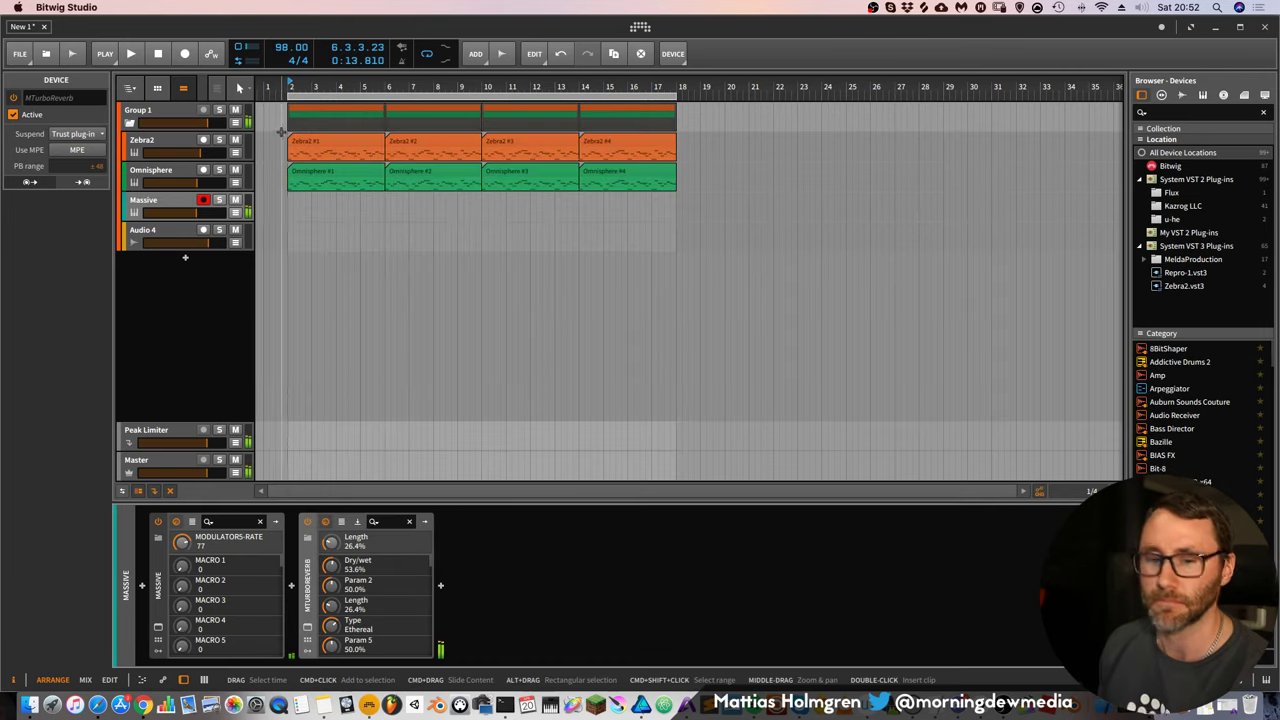
{"action": "key", "text": "space"}
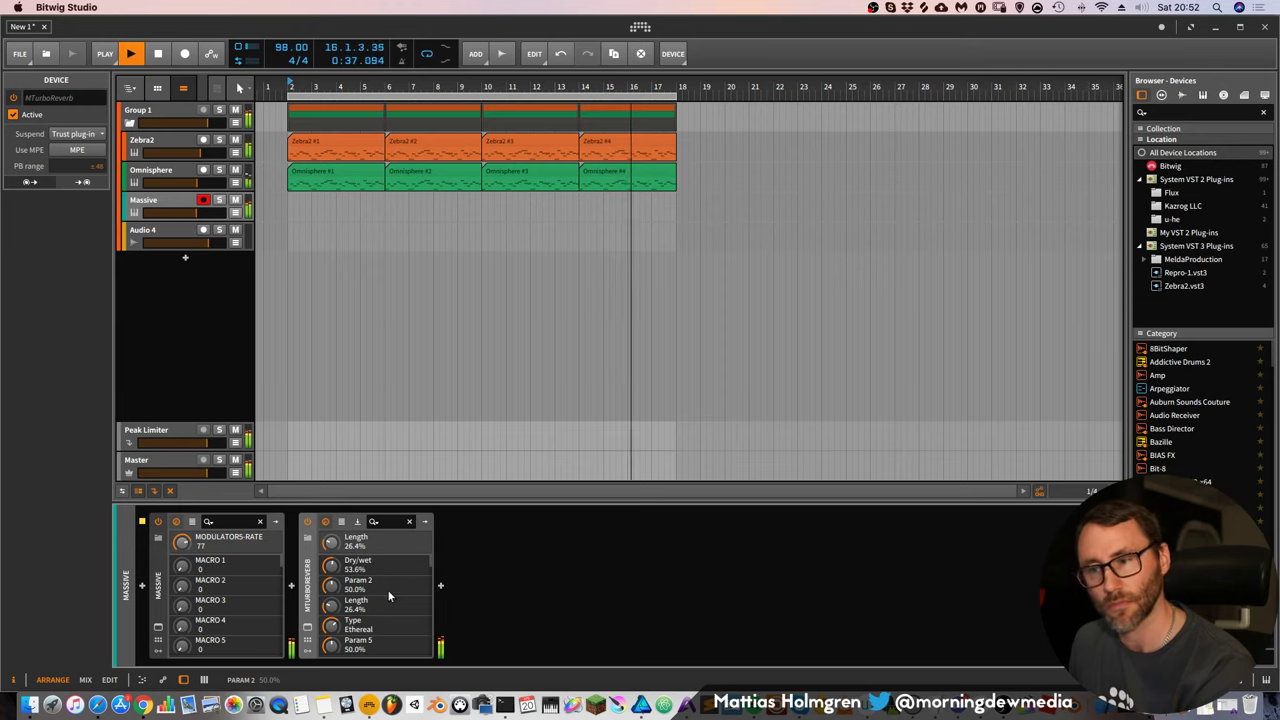
Add an EQ-5 device after MTurboReverb on the Massive track
{"action": "left_click", "coordinate": [441, 587]}
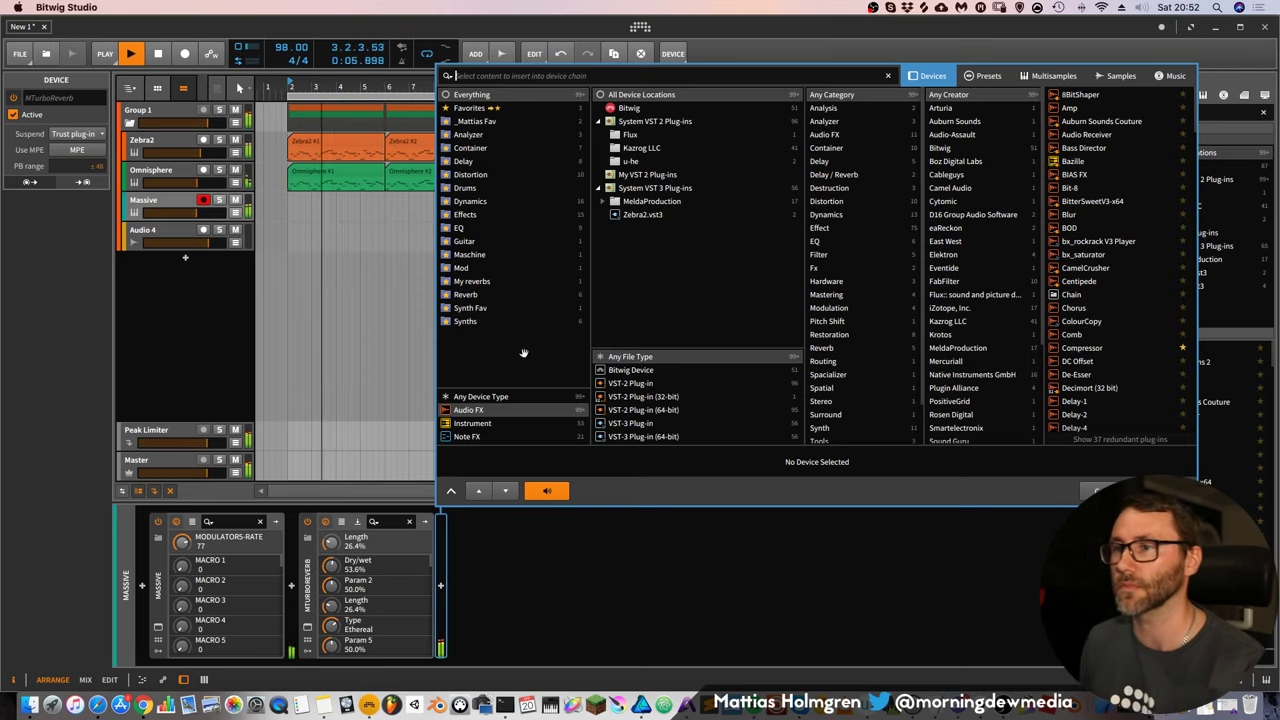
{"action": "left_click", "coordinate": [463, 230]}
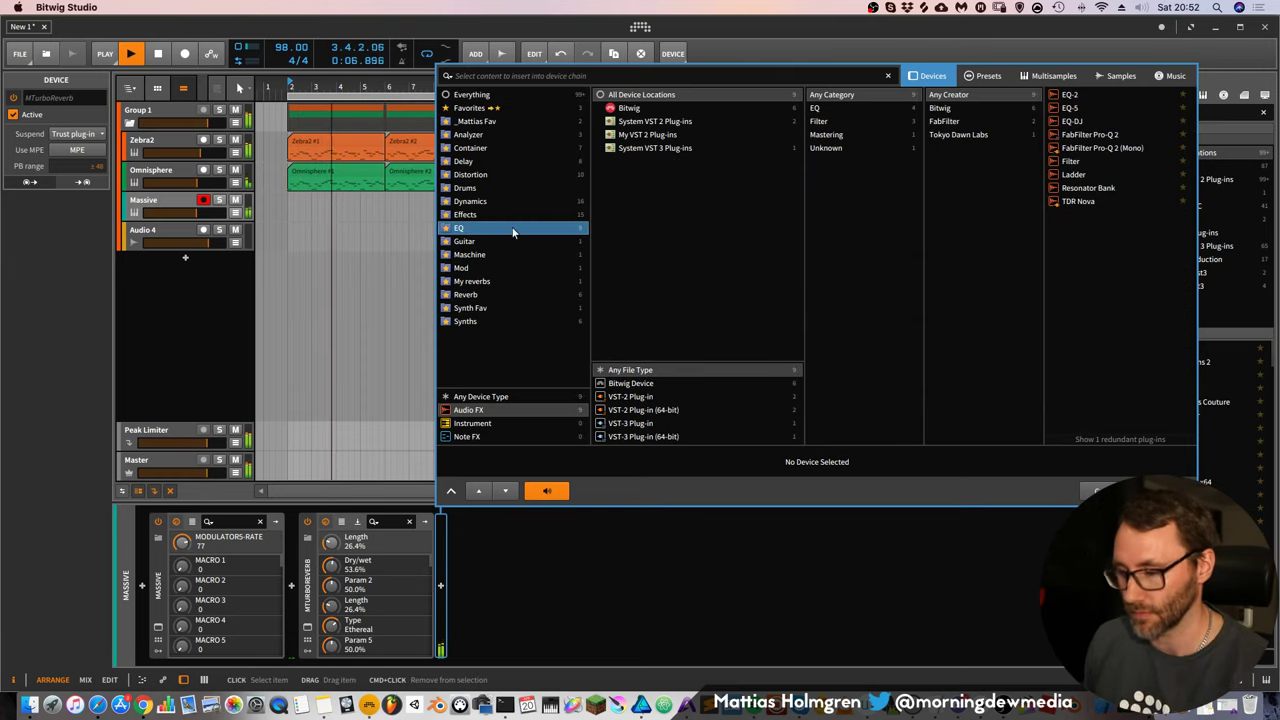
{"action": "left_click", "coordinate": [1068, 109]}
{"action": "key", "text": "Return"}
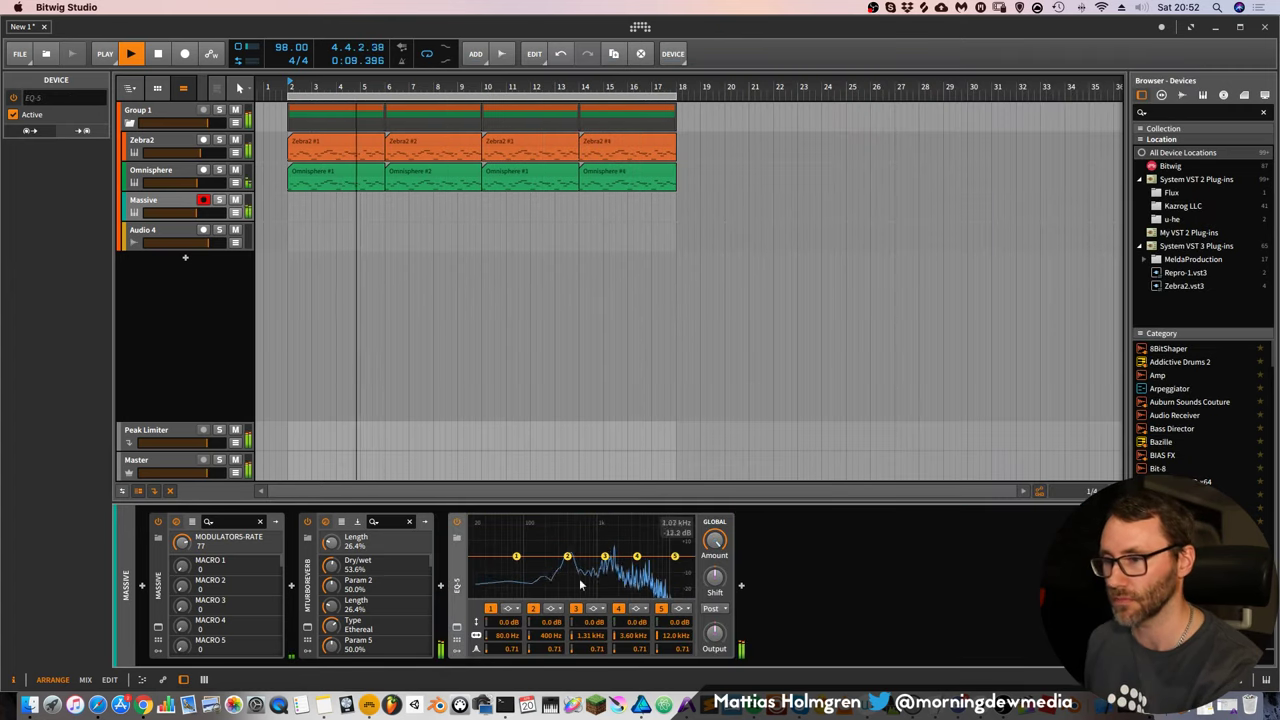
Make band 1 of the Massive track's EQ-5 a high-pass filter at 125 Hz
{"action": "left_click", "coordinate": [511, 608]}
{"action": "left_click", "coordinate": [522, 639]}
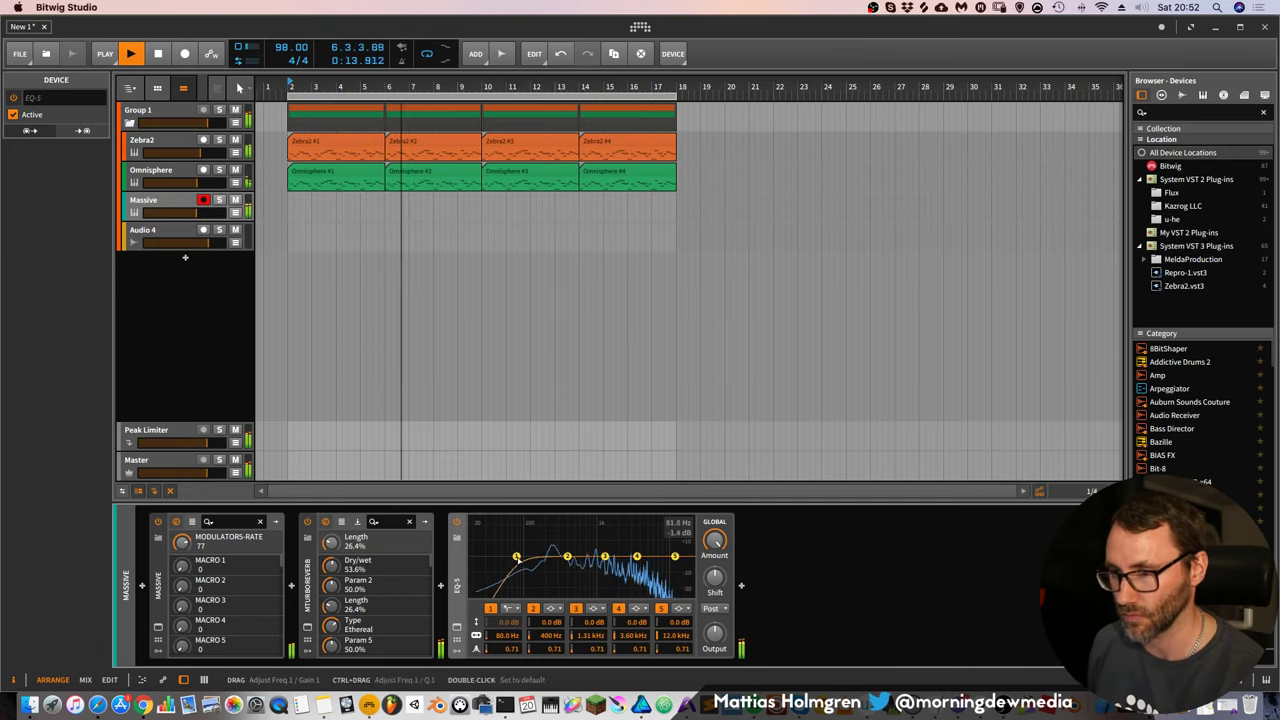
{"action": "left_click_drag", "start_coordinate": [516, 556], "coordinate": [530, 556]}
Make EQ-5 band 5 a 4-pole low-pass at 5.20 kHz and cut band 2 by 6.5 dB at 241 Hz
{"action": "left_click", "coordinate": [681, 608]}
{"action": "left_click", "coordinate": [686, 637]}
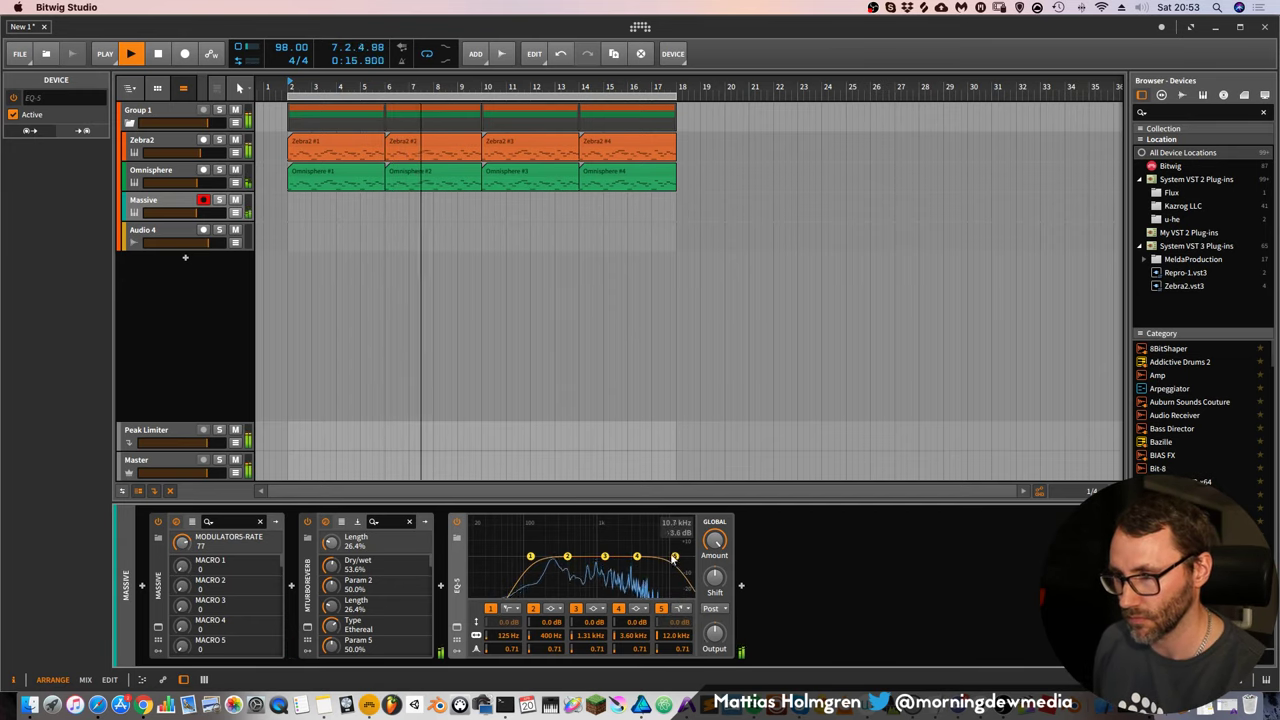
{"action": "left_click_drag", "start_coordinate": [675, 556], "coordinate": [647, 549]}
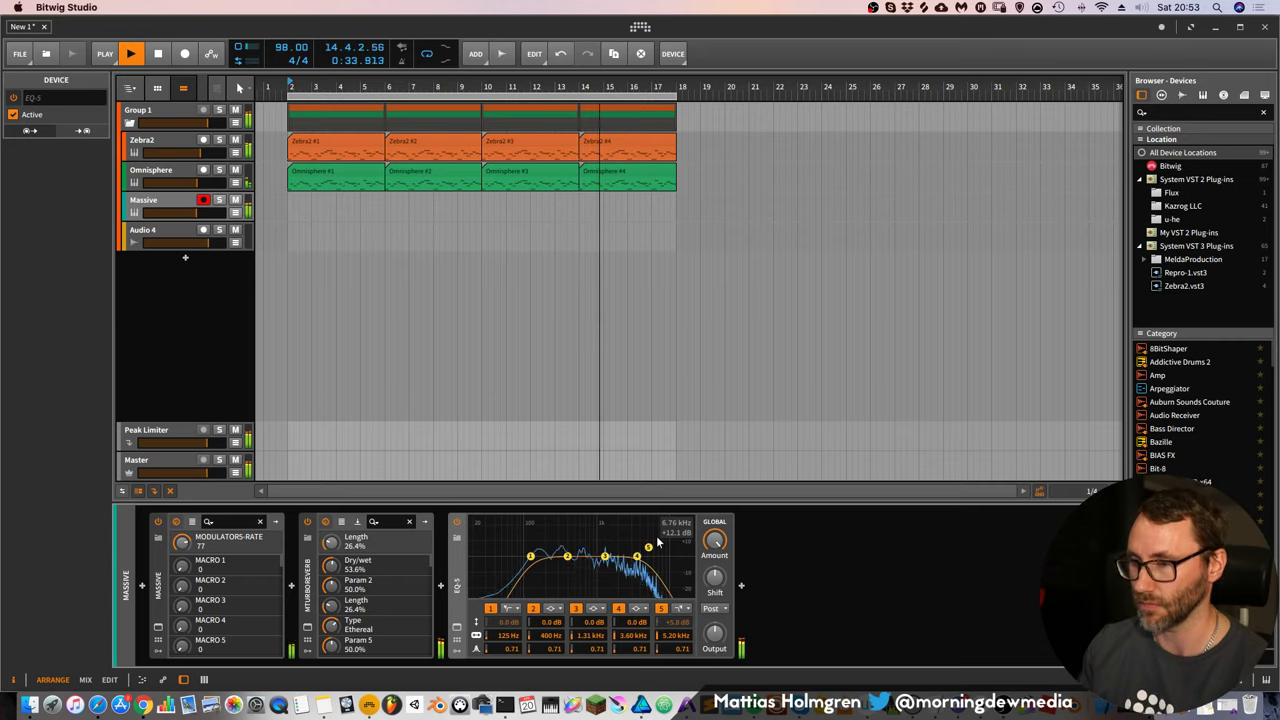
{"action": "left_click_drag", "start_coordinate": [567, 556], "coordinate": [549, 569]}
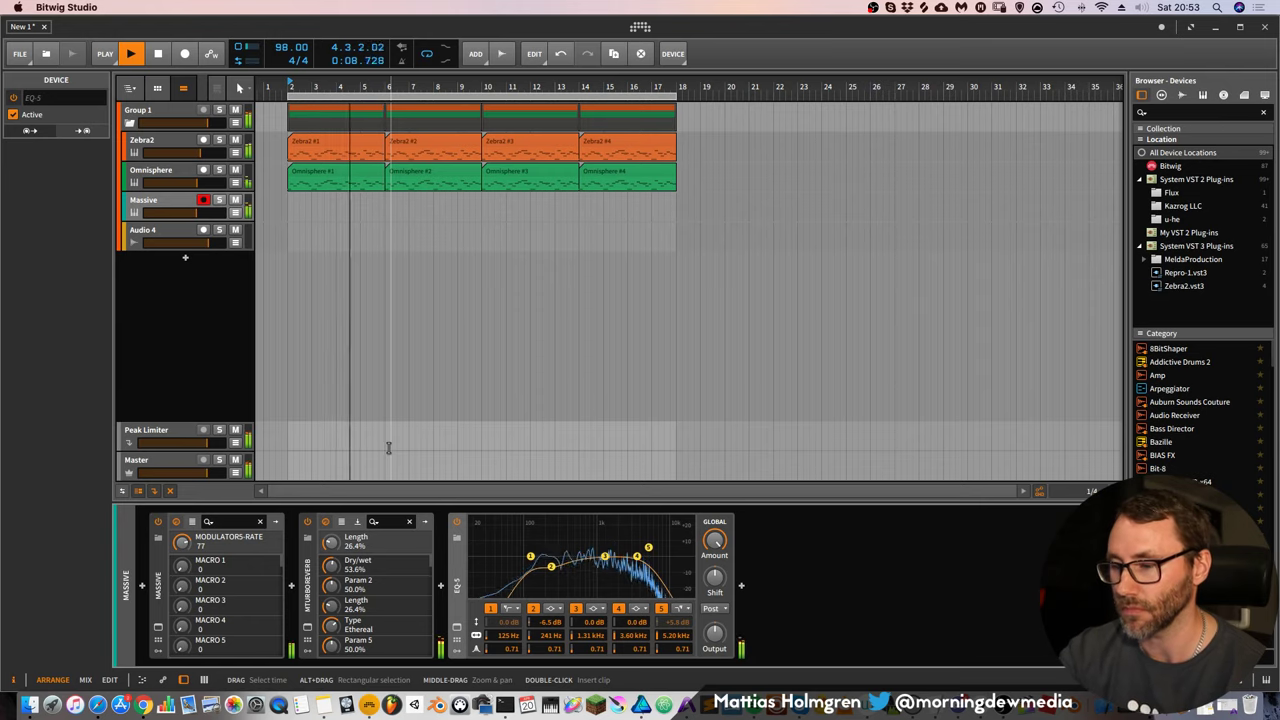
{"action": "key", "text": "XF86AudioLowerVolume"}
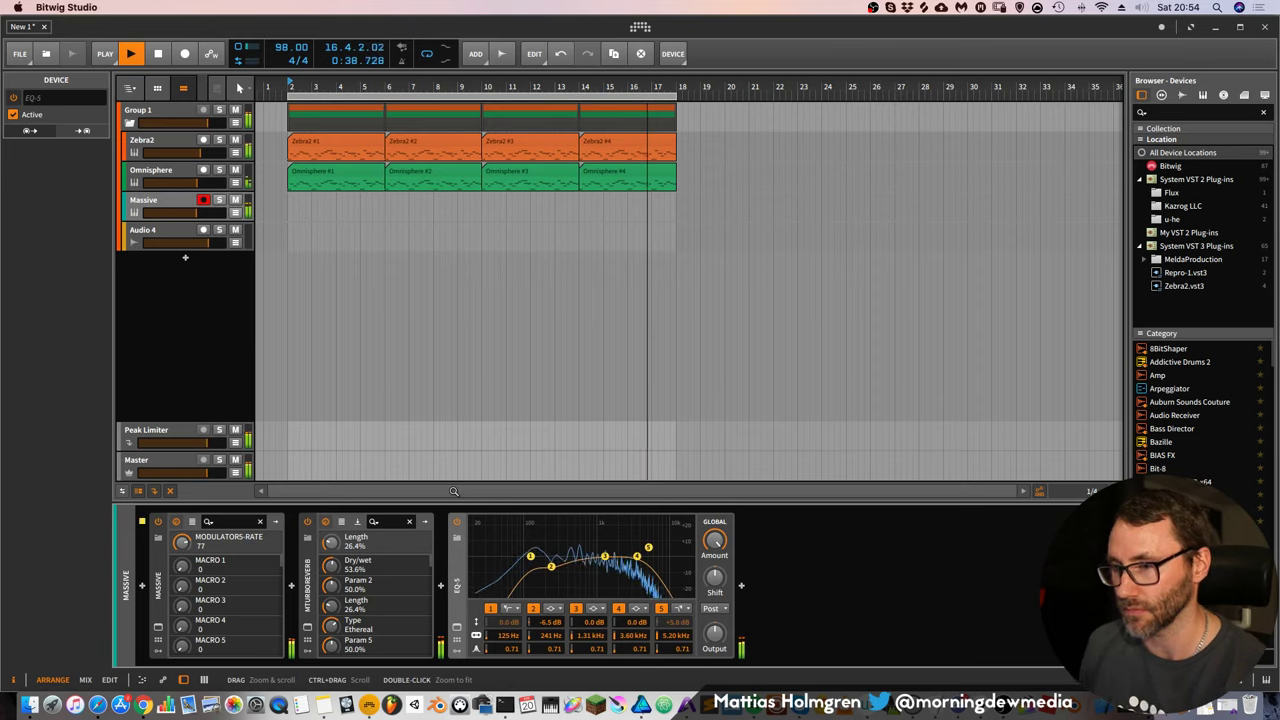
Deactivate MTurboReverb and insert the ColourCopy delay between Massive and the reverb
{"action": "left_click", "coordinate": [308, 523]}
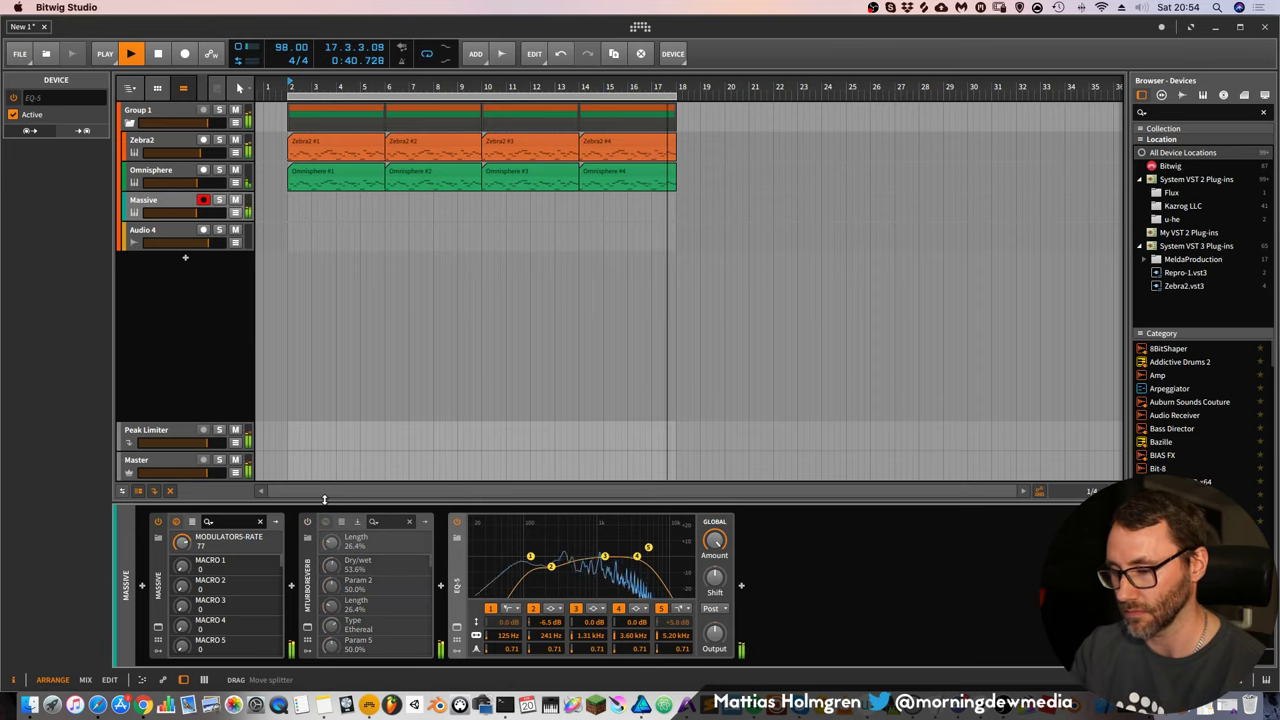
{"action": "left_click", "coordinate": [289, 576]}
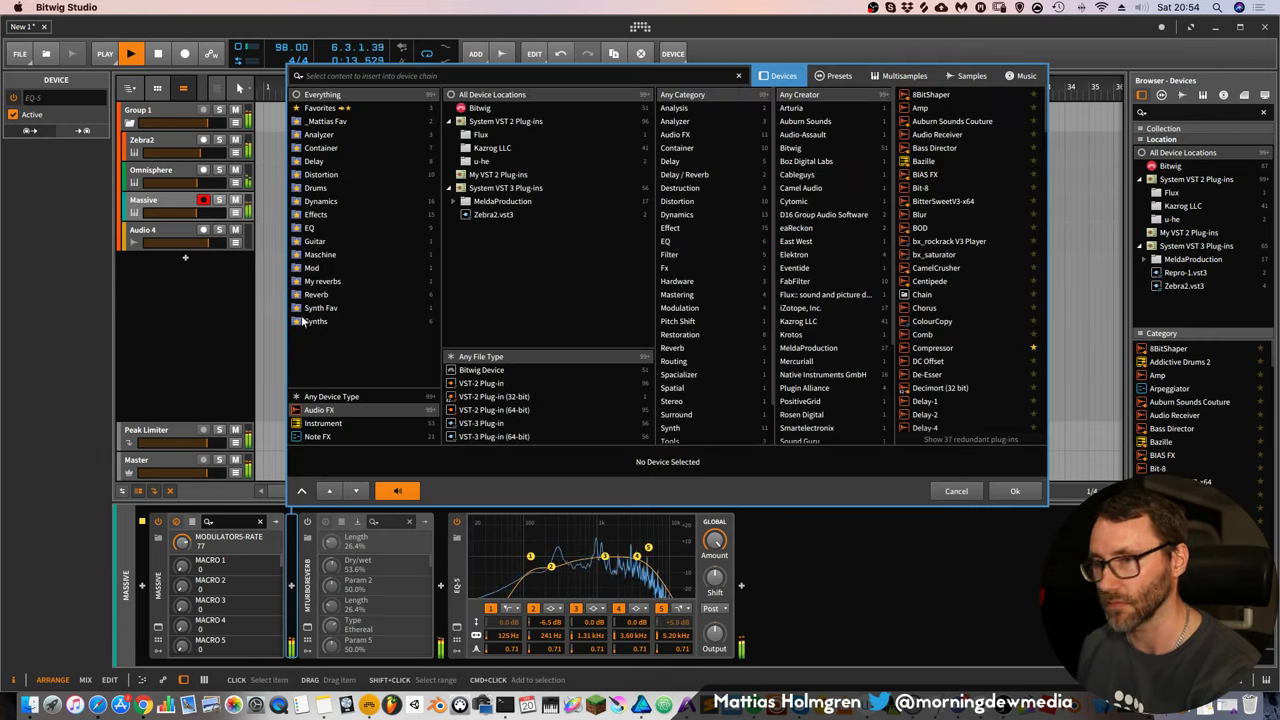
{"action": "left_click", "coordinate": [354, 164]}
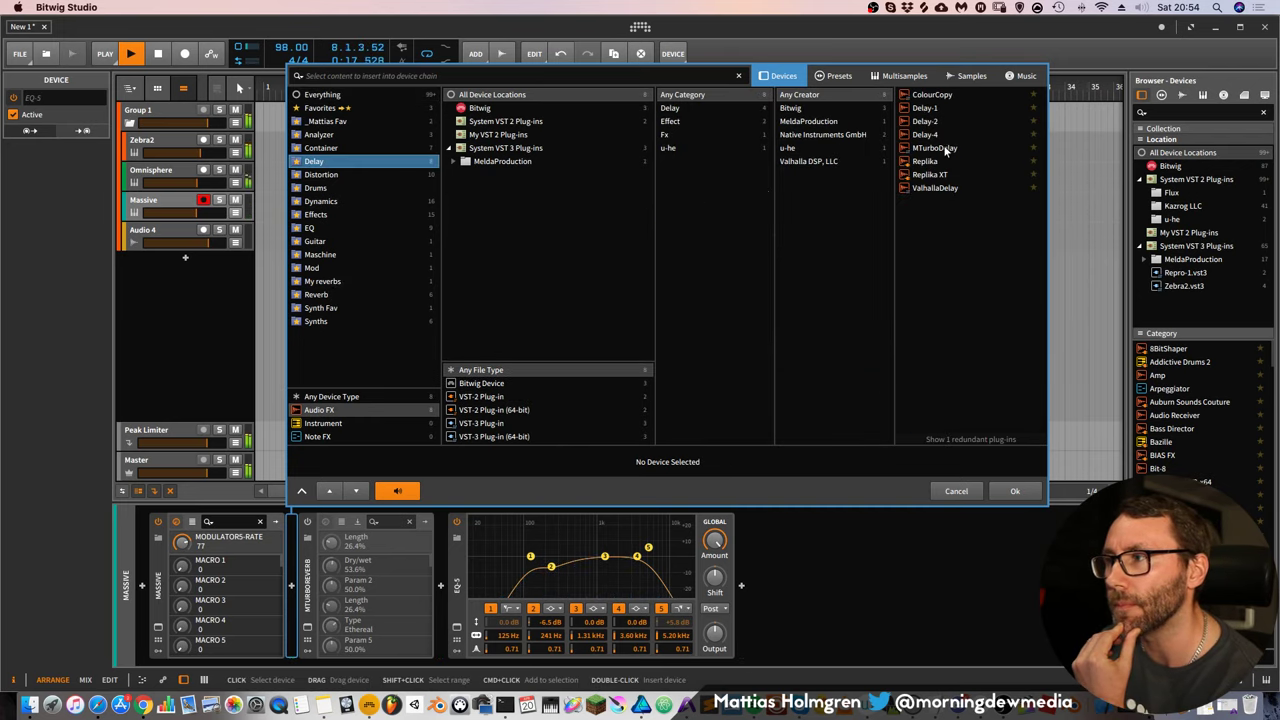
{"action": "left_click", "coordinate": [932, 94]}
{"action": "left_click", "coordinate": [1025, 489]}
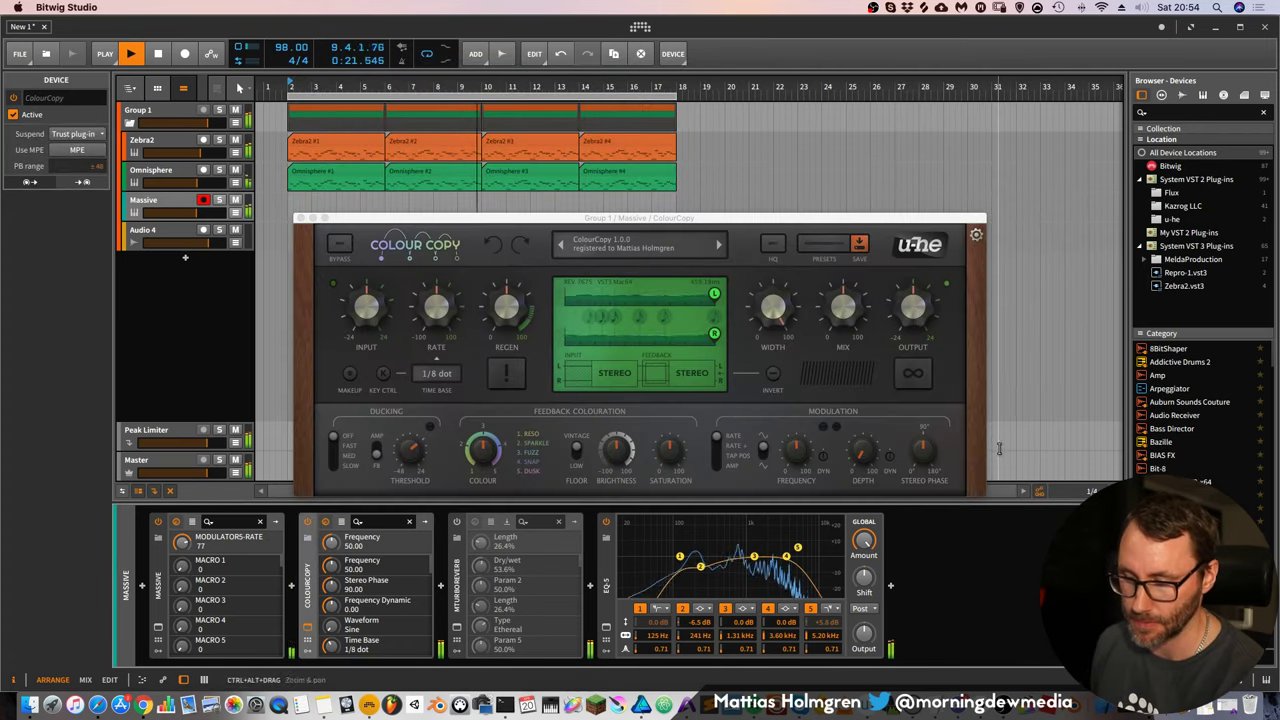
Set ColourCopy's LFO depth to 9.50 and Colour to 2.62, and move the R delay tap to an earlier position
{"action": "left_click", "coordinate": [860, 438]}
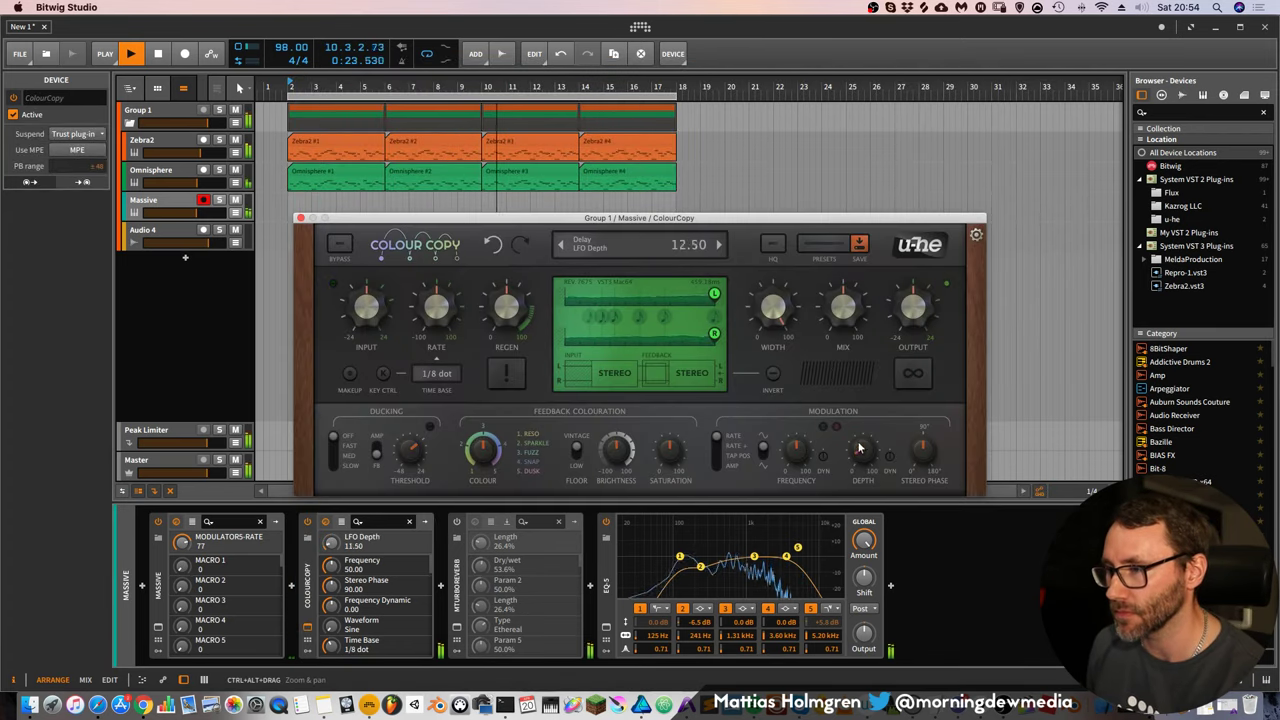
{"action": "left_click", "coordinate": [728, 452]}
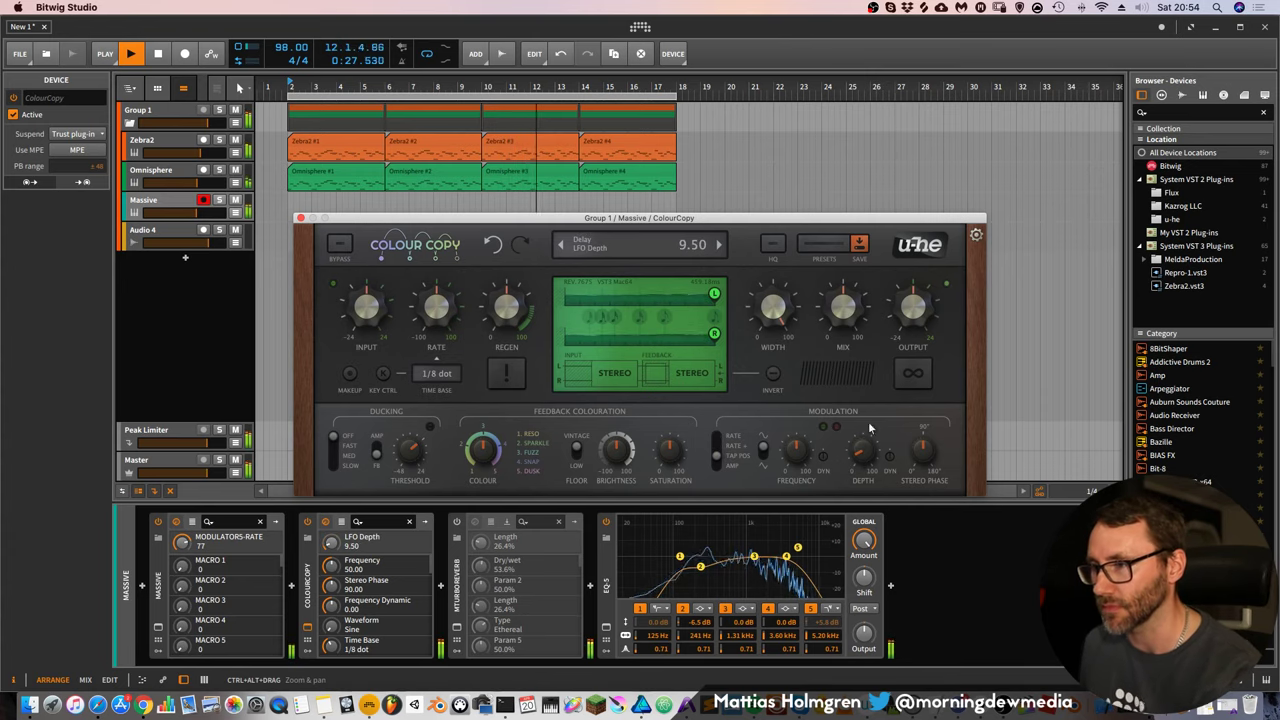
{"action": "left_click_drag", "start_coordinate": [664, 340], "coordinate": [666, 340]}
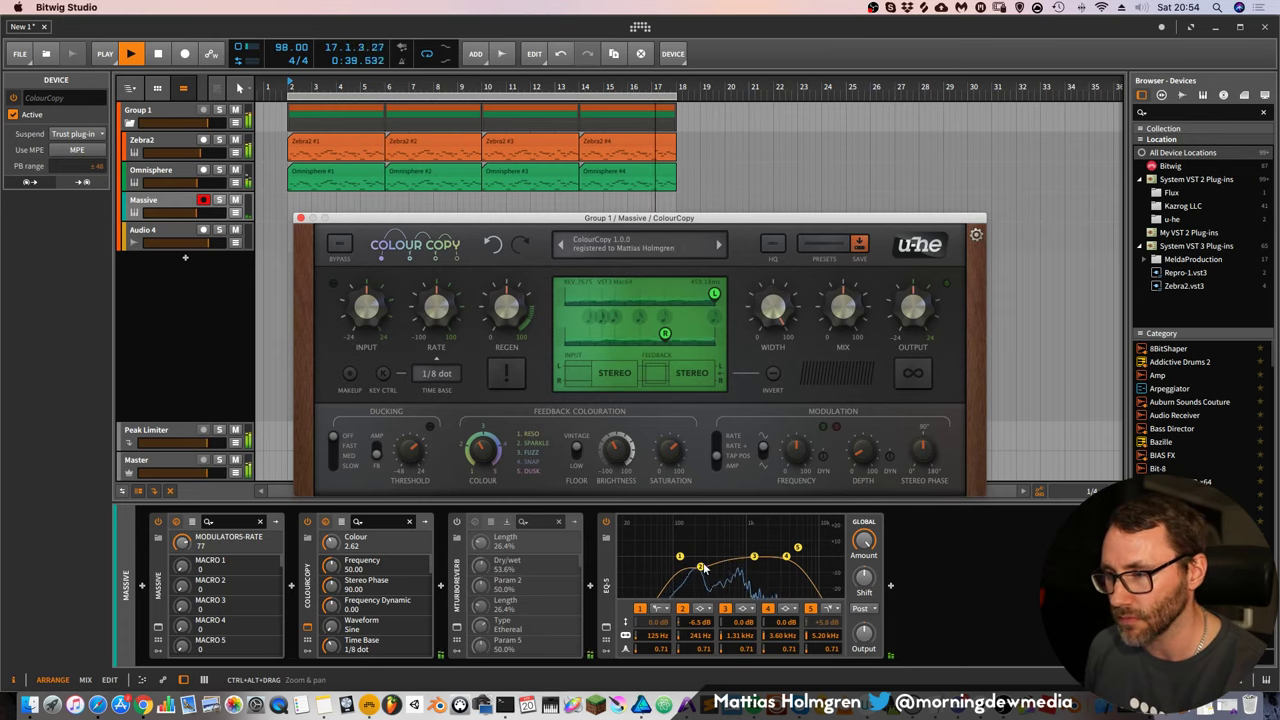
Set the Massive track's EQ-5 band 2 to -3.1 dB and its low-pass to 6.81 kHz, and close the ColourCopy window
{"action": "left_click_drag", "start_coordinate": [703, 568], "coordinate": [700, 561]}
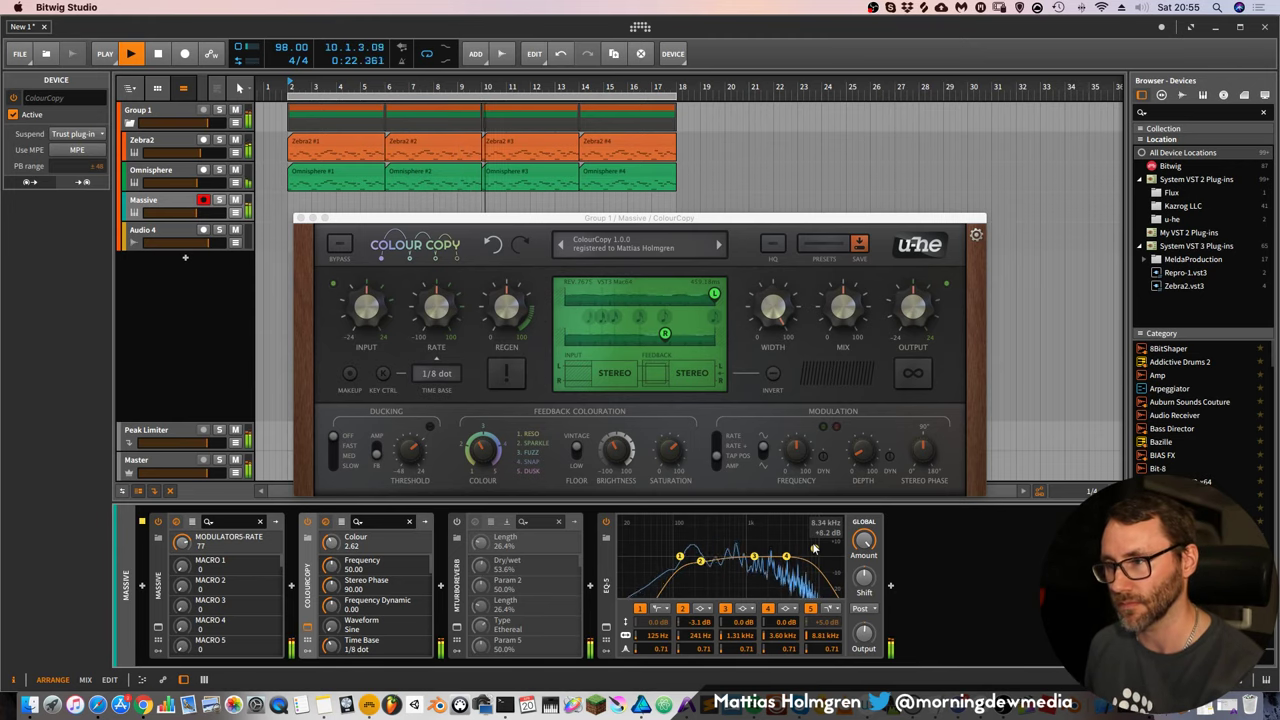
{"action": "left_click", "coordinate": [299, 217]}
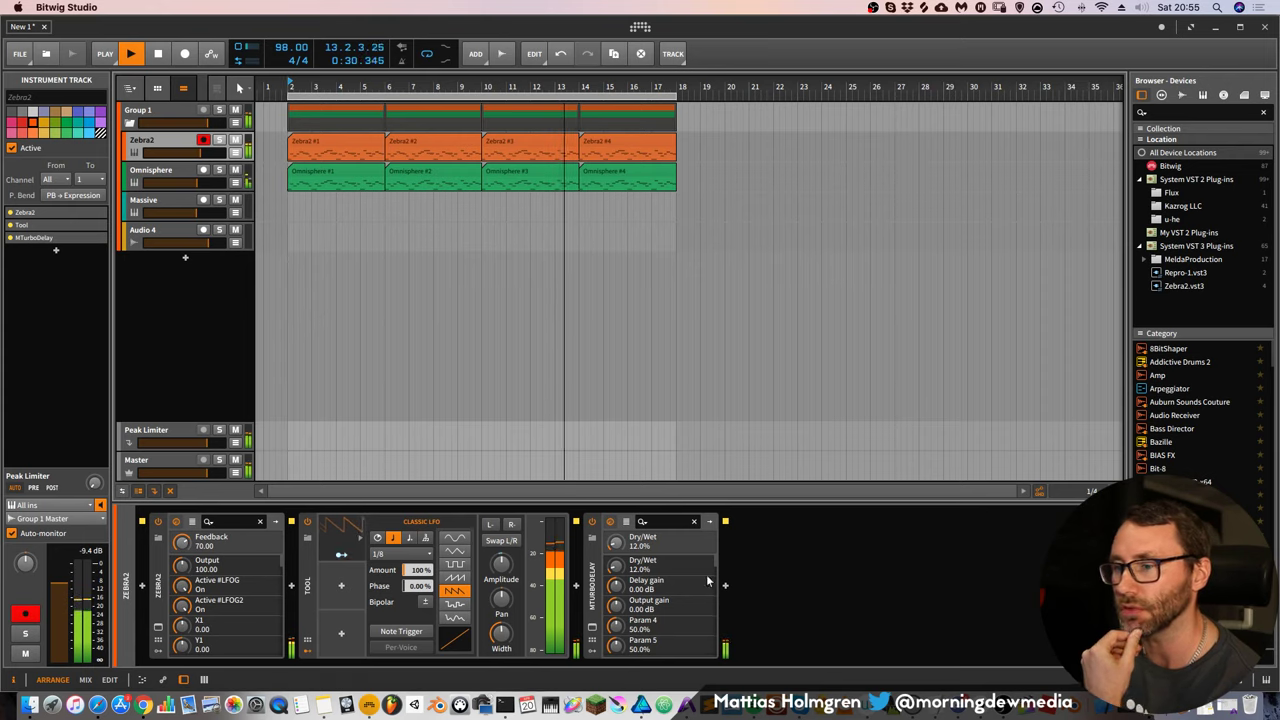
Add an EQ-5 device after MTurboDelay on the Zebra2 track
{"action": "left_click", "coordinate": [725, 586]}
{"action": "left_click", "coordinate": [543, 230]}
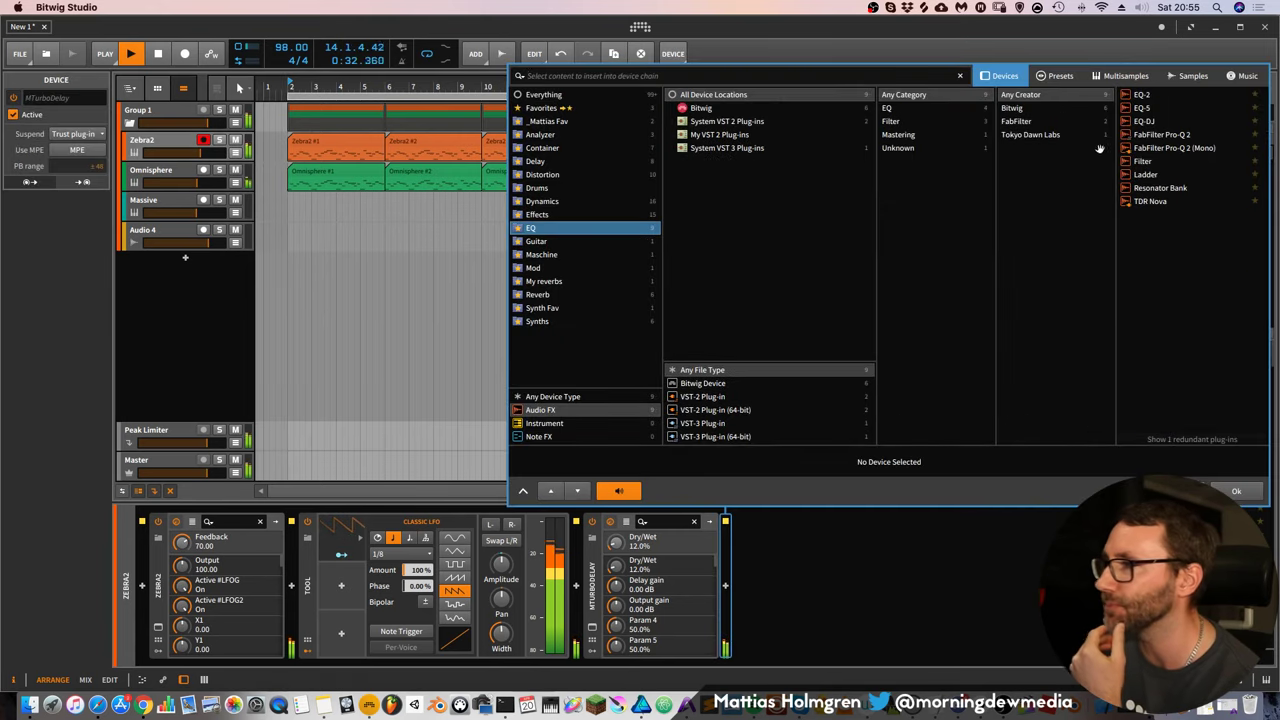
{"action": "double_click", "coordinate": [1146, 108]}
Shape the Zebra2 track's EQ-5 with a 4-pole low-pass at 981 Hz on band 5 and a high-pass at 123 Hz on band 1
{"action": "left_click", "coordinate": [966, 608]}
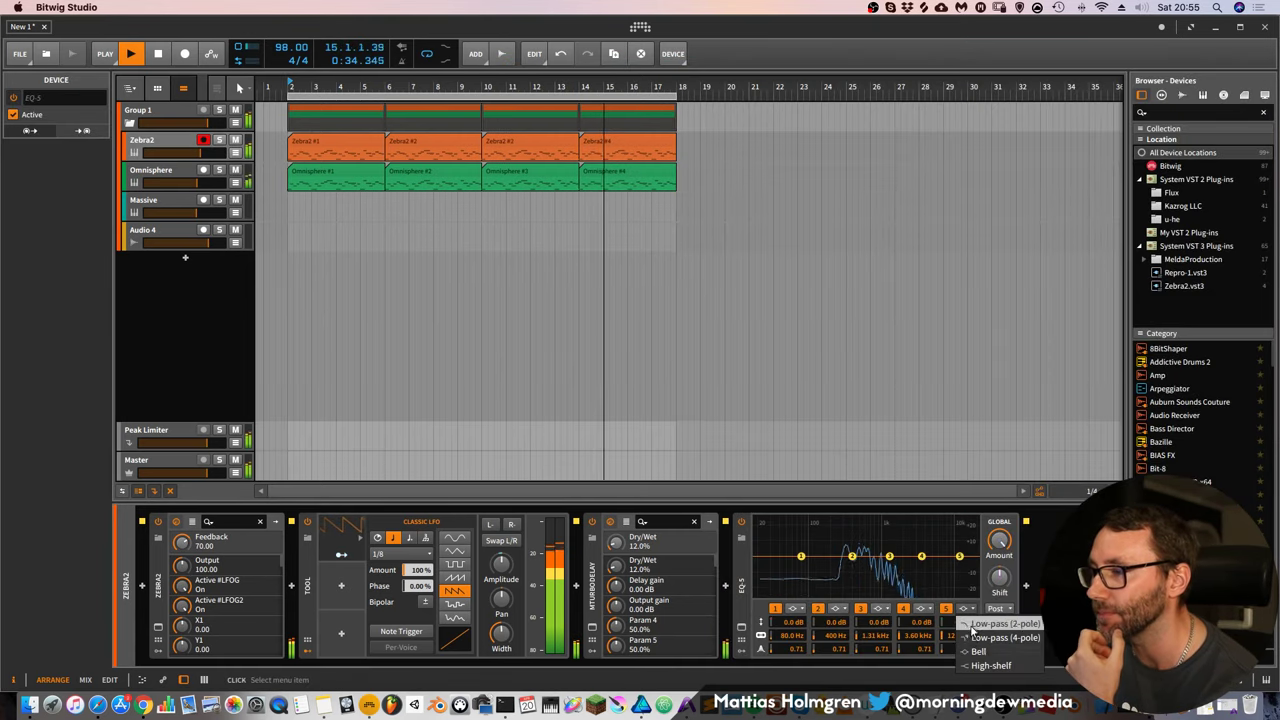
{"action": "left_click", "coordinate": [966, 637]}
{"action": "left_click", "coordinate": [796, 608]}
{"action": "left_click", "coordinate": [813, 639]}
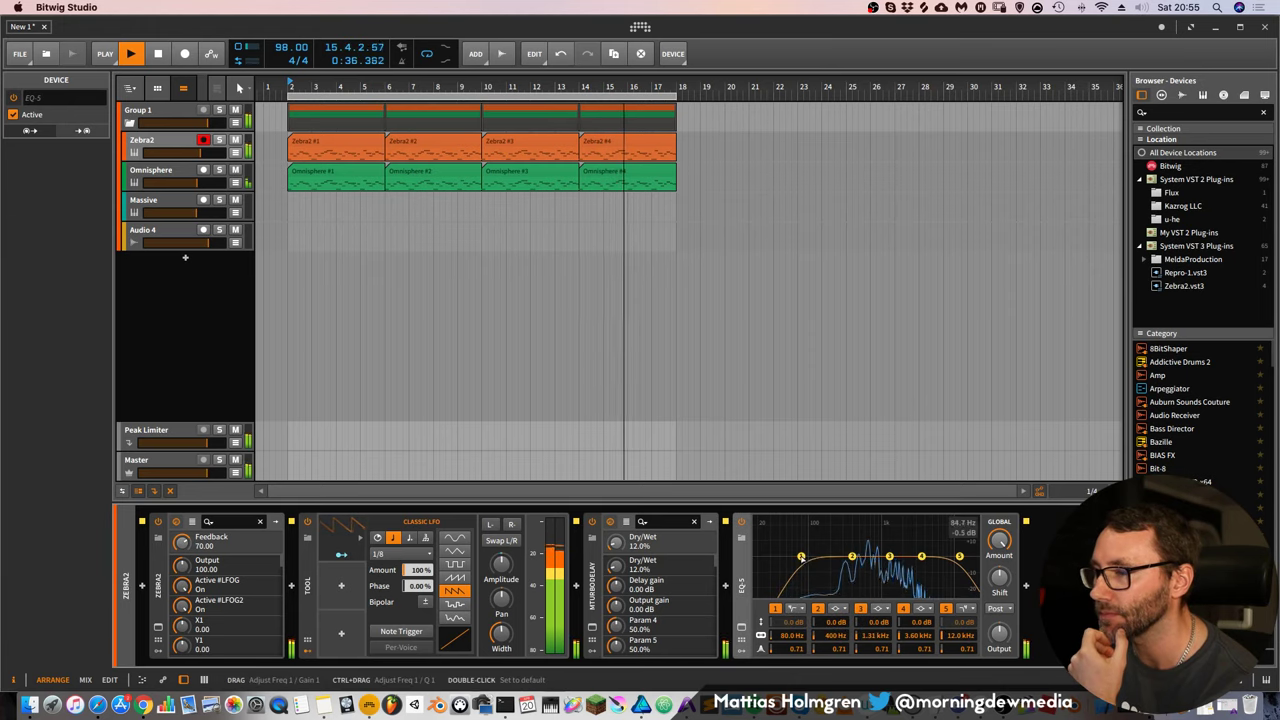
{"action": "left_click_drag", "start_coordinate": [959, 556], "coordinate": [880, 548]}
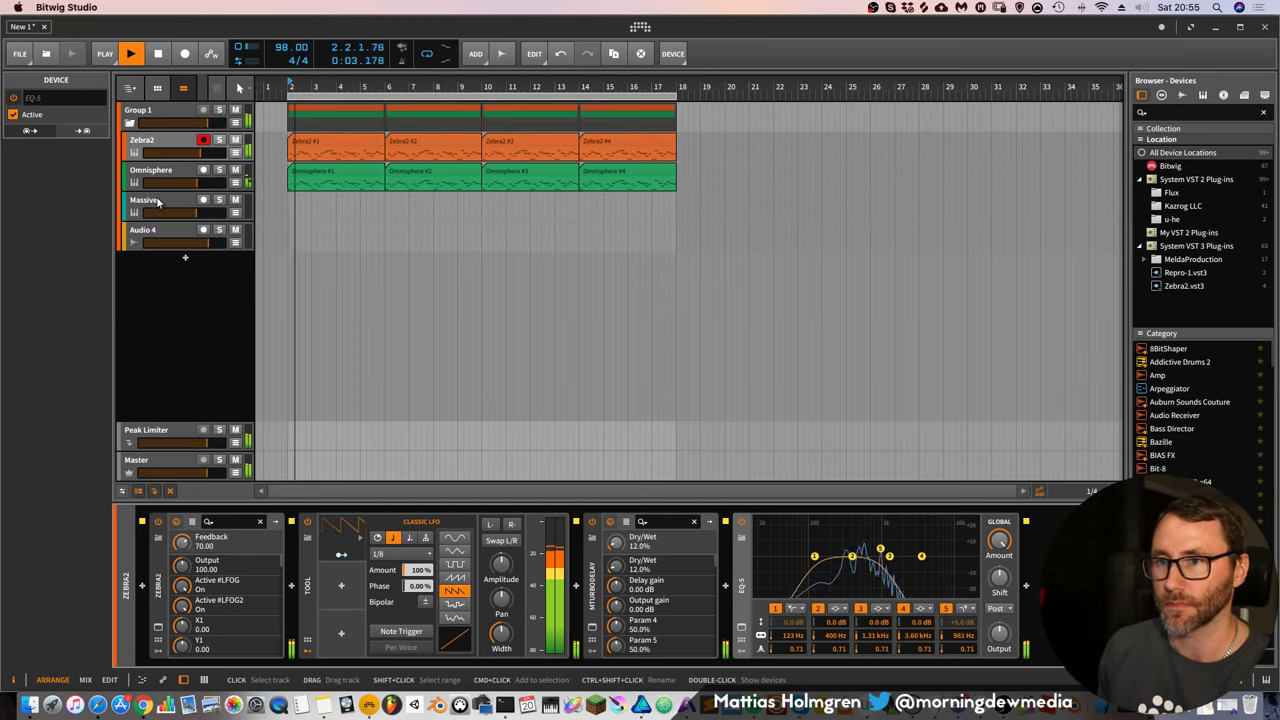
Add a new instrument track below Audio 4 and load the Zebra2 synth on it
{"action": "left_click", "coordinate": [154, 202]}
{"action": "left_click", "coordinate": [186, 258]}
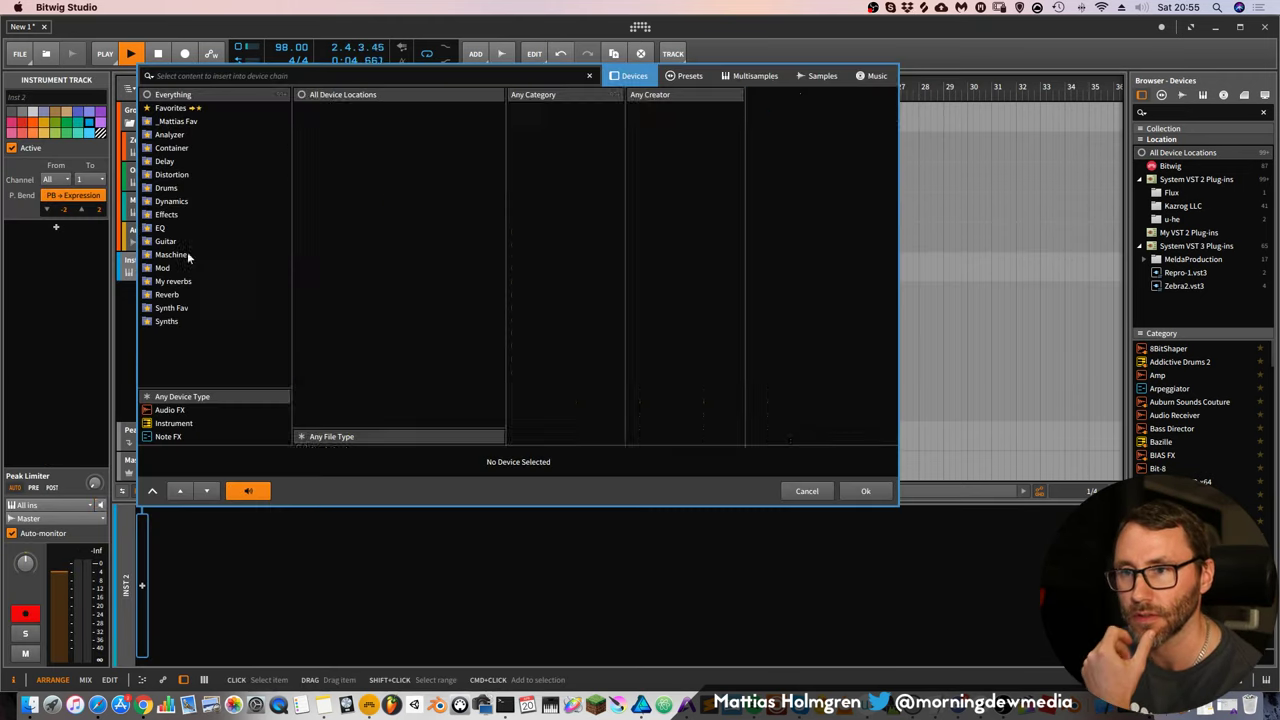
{"action": "left_click", "coordinate": [168, 321]}
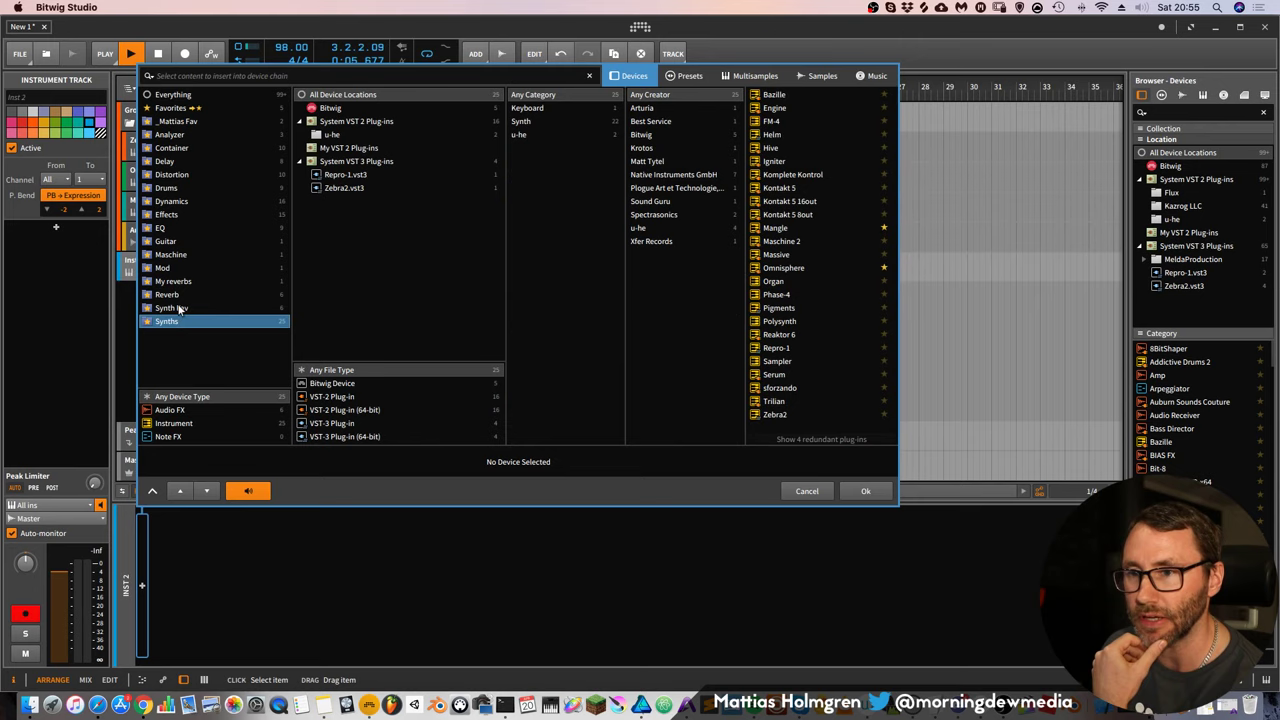
{"action": "left_click", "coordinate": [780, 416]}
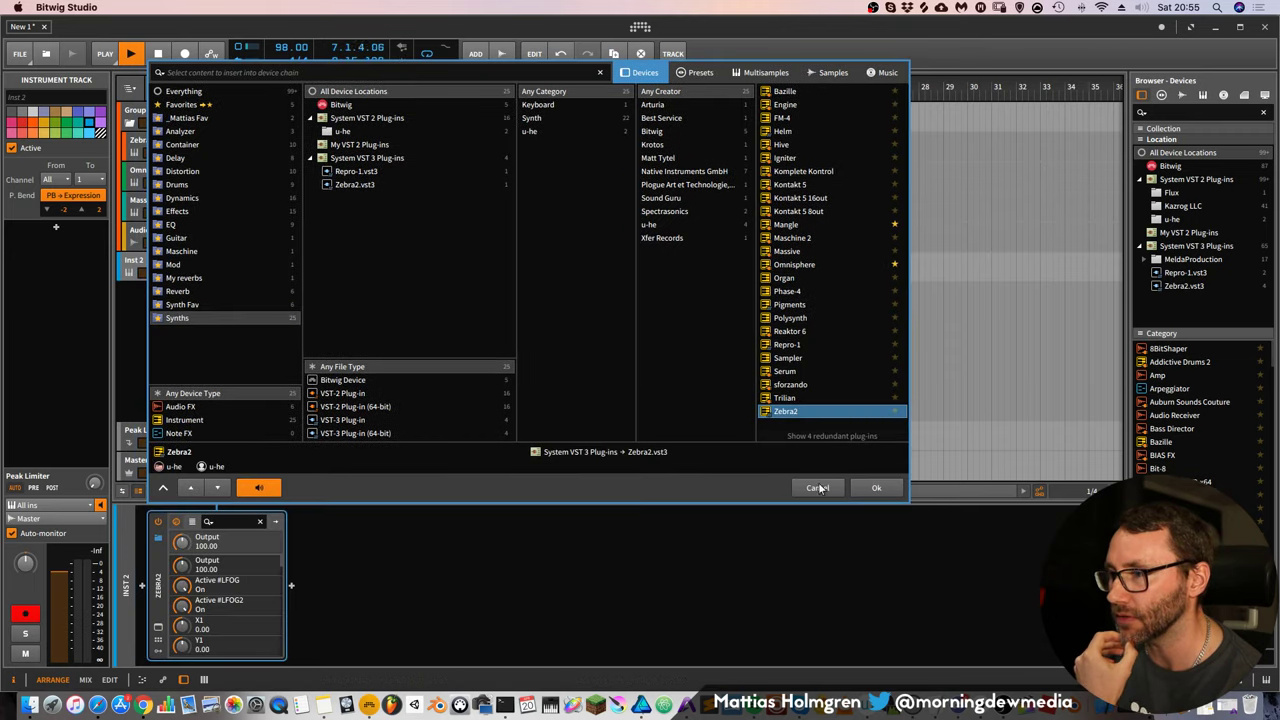
{"action": "left_click", "coordinate": [875, 488]}
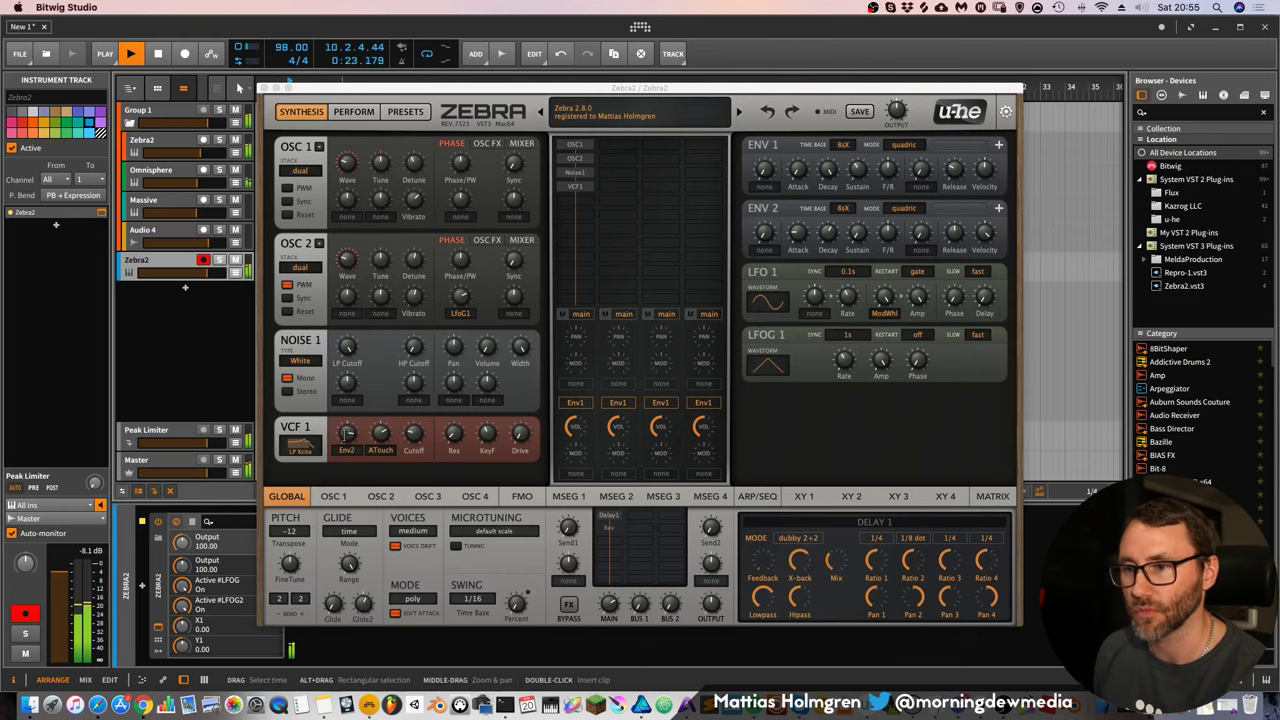
Set the new Zebra2's VCF 1 Env2 mod depth to 12, drive to 34.50 and cutoff to 54, and the main output to 114
{"action": "left_click_drag", "start_coordinate": [347, 434], "coordinate": [345, 466]}
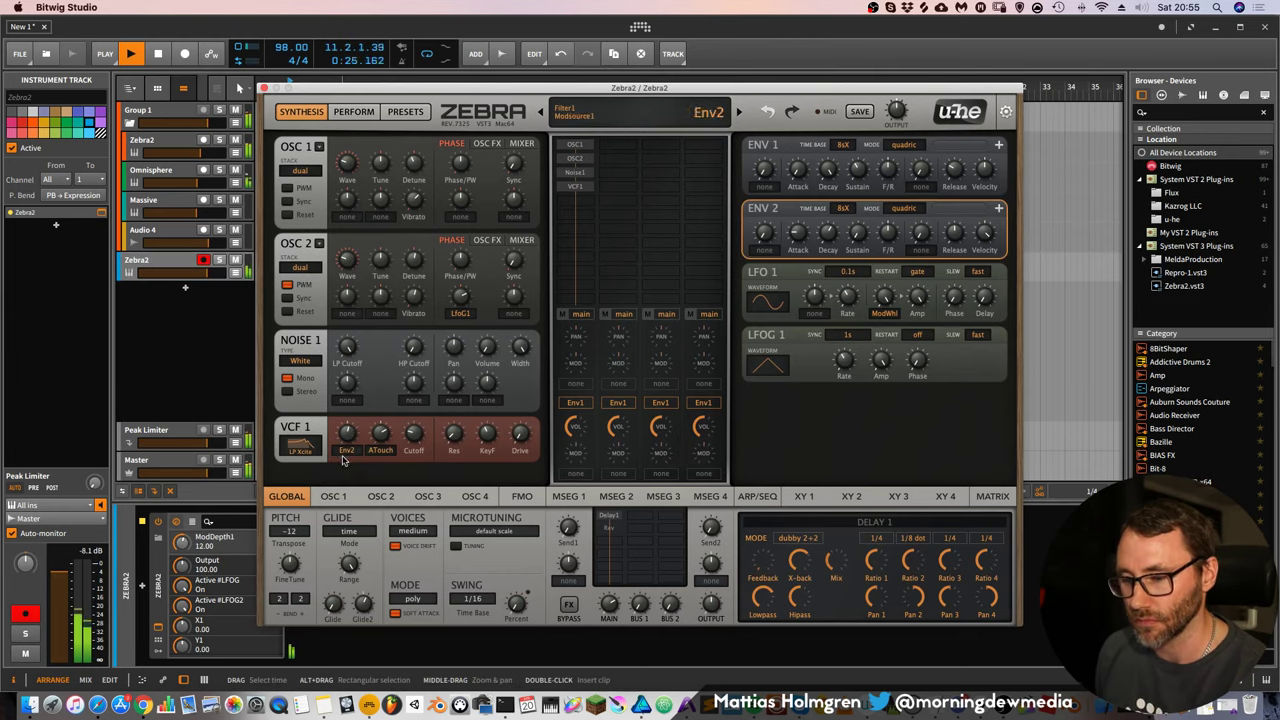
{"action": "left_click", "coordinate": [521, 432]}
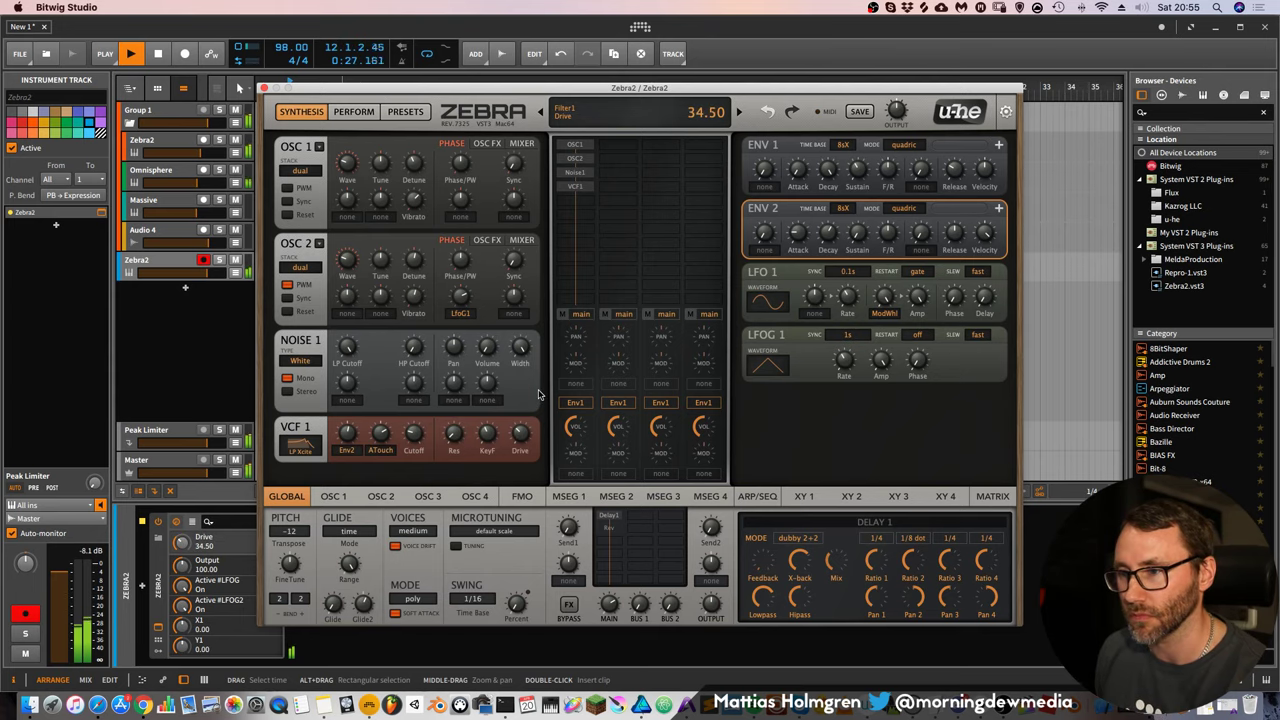
{"action": "left_click", "coordinate": [380, 432]}
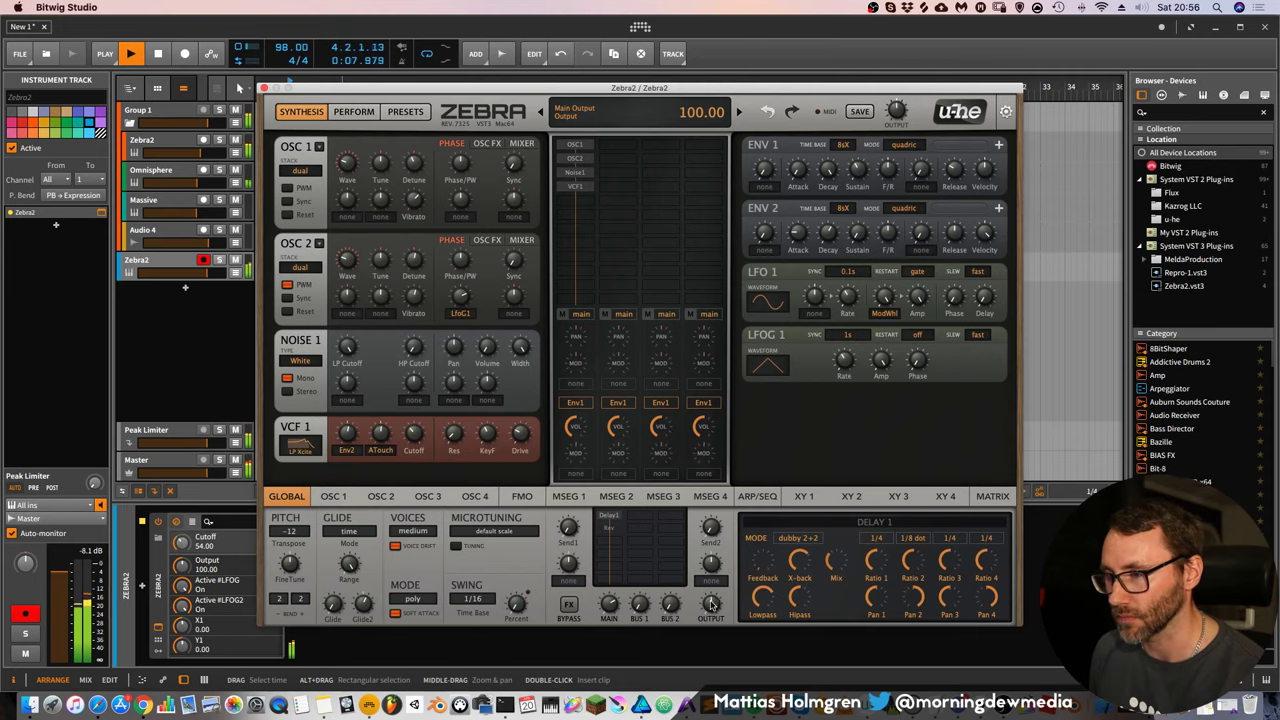
{"action": "left_click_drag", "start_coordinate": [711, 604], "coordinate": [712, 588]}
Move the Zebra2 window aside, place the new Zebra2 track in Group 1 below Massive, and arm it for recording
{"action": "left_click_drag", "start_coordinate": [445, 88], "coordinate": [603, 75]}
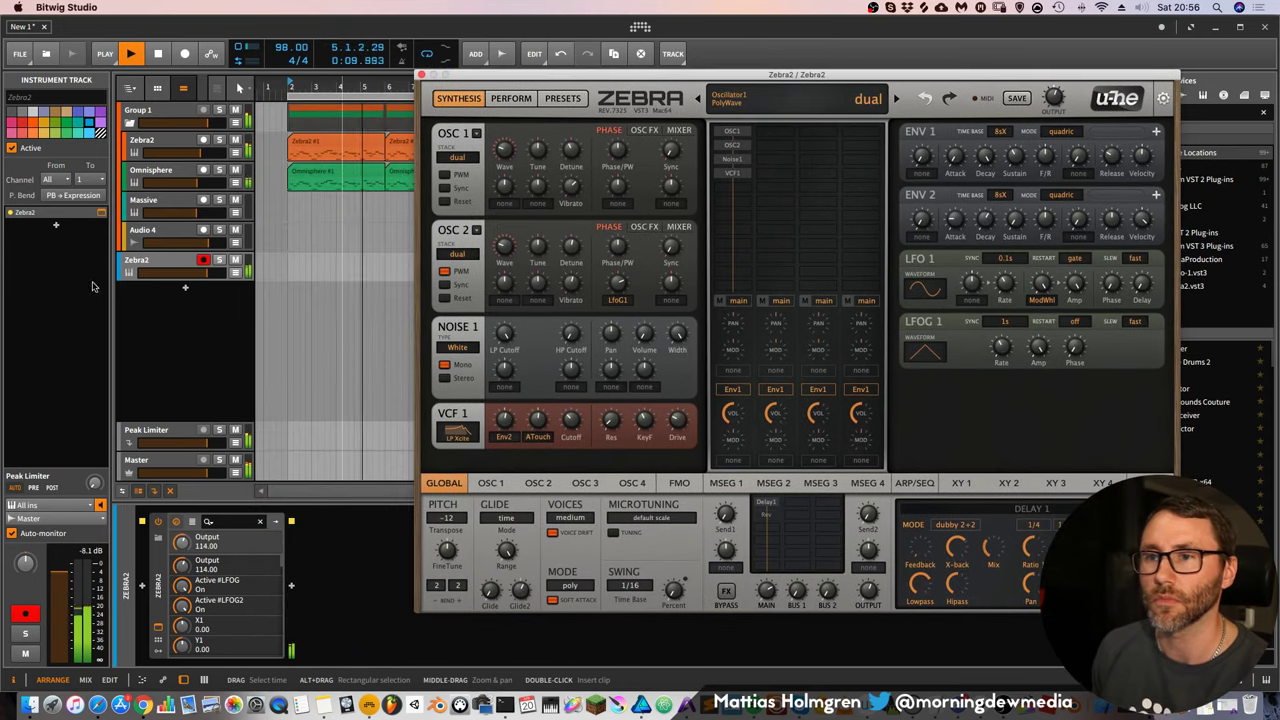
{"action": "left_click_drag", "start_coordinate": [143, 229], "coordinate": [143, 226]}
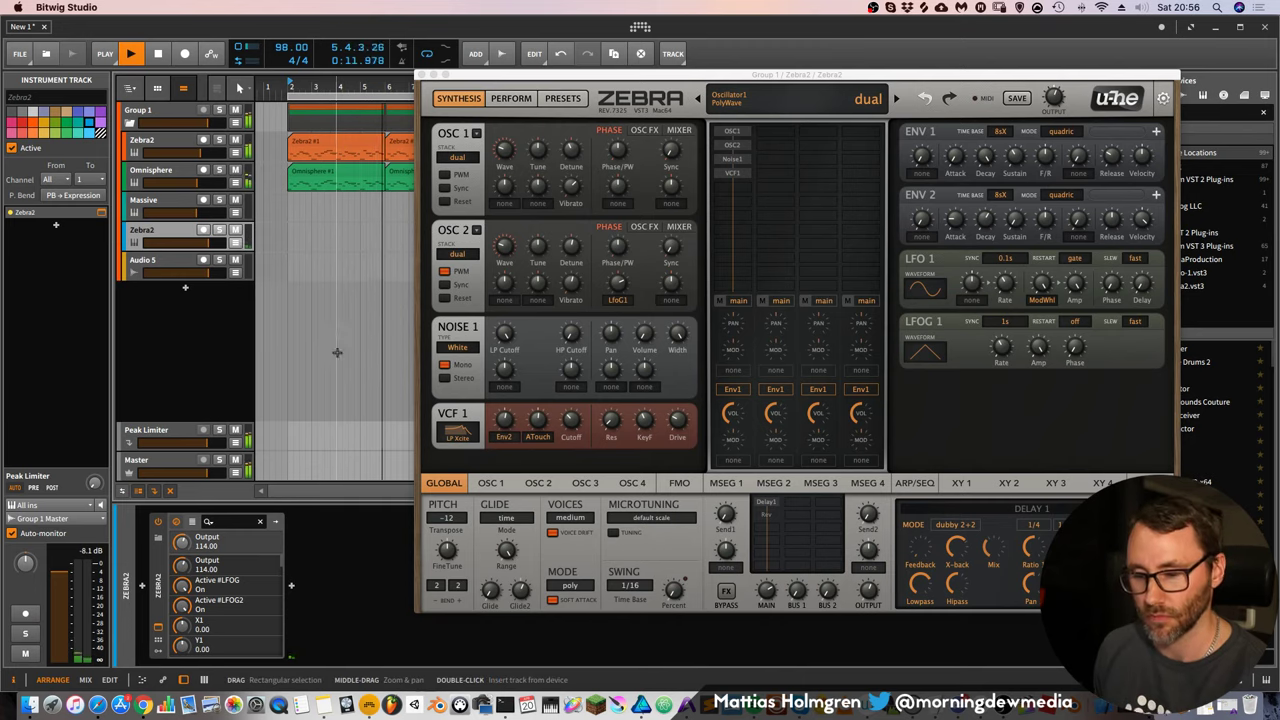
{"action": "left_click", "coordinate": [204, 229]}
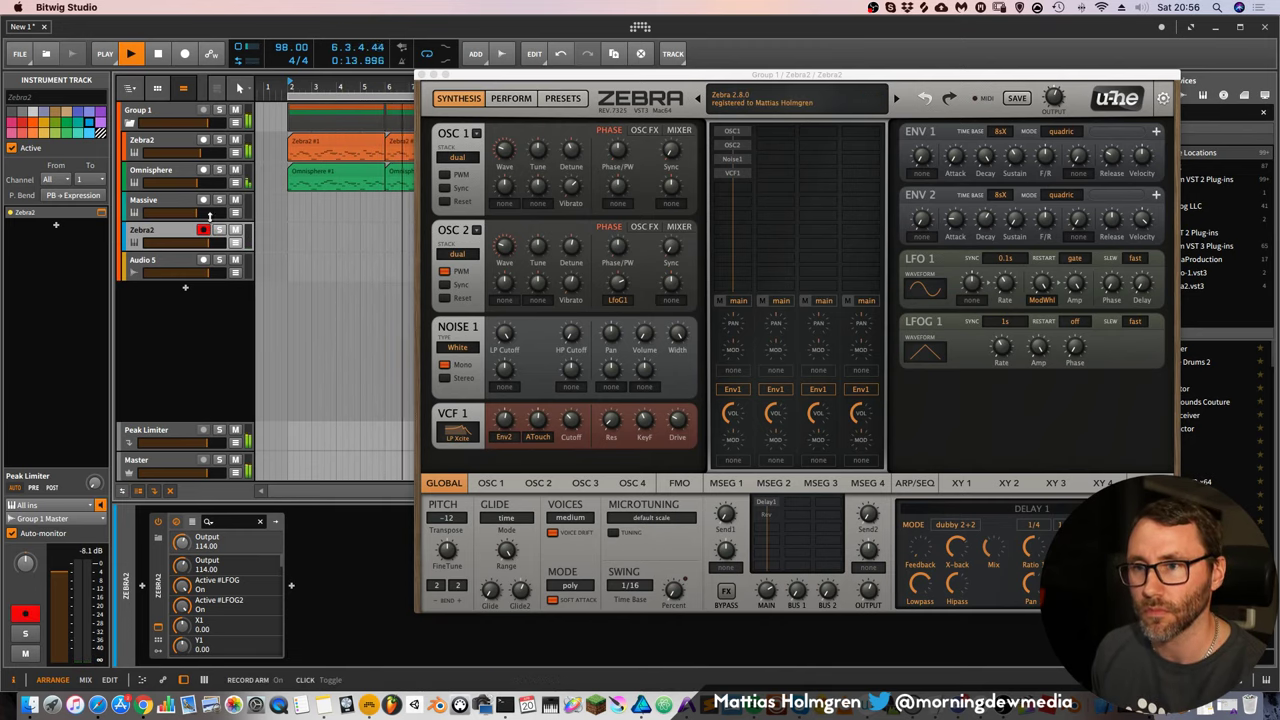
Reopen the new Zebra2's window, stop playback, and set VCF 1's drive to 55.50
{"action": "left_click", "coordinate": [424, 77]}
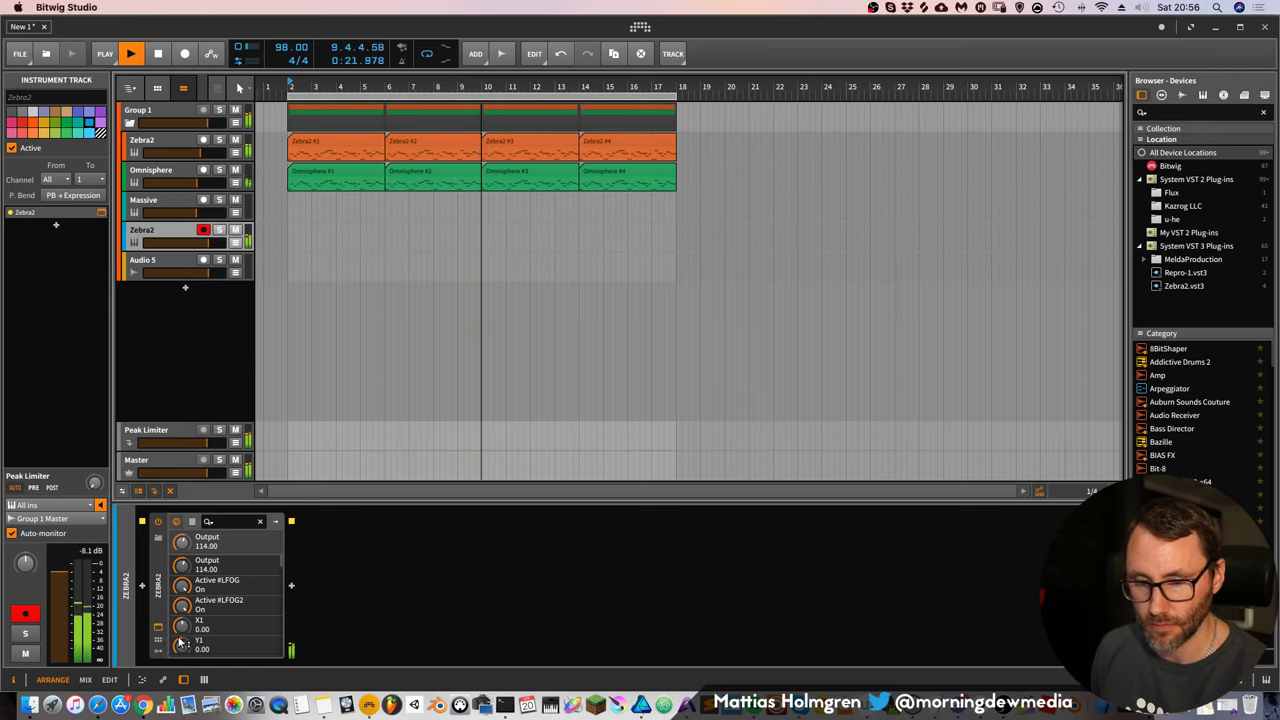
{"action": "left_click", "coordinate": [158, 638]}
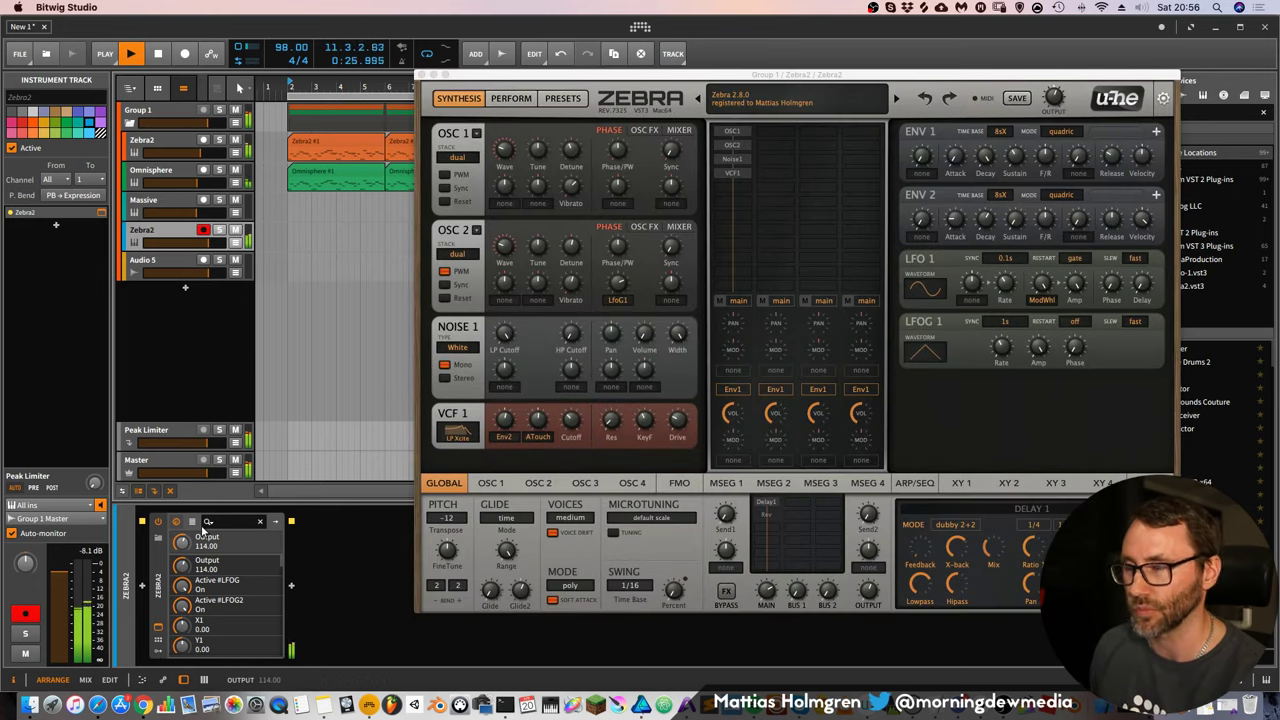
{"action": "left_click", "coordinate": [203, 530]}
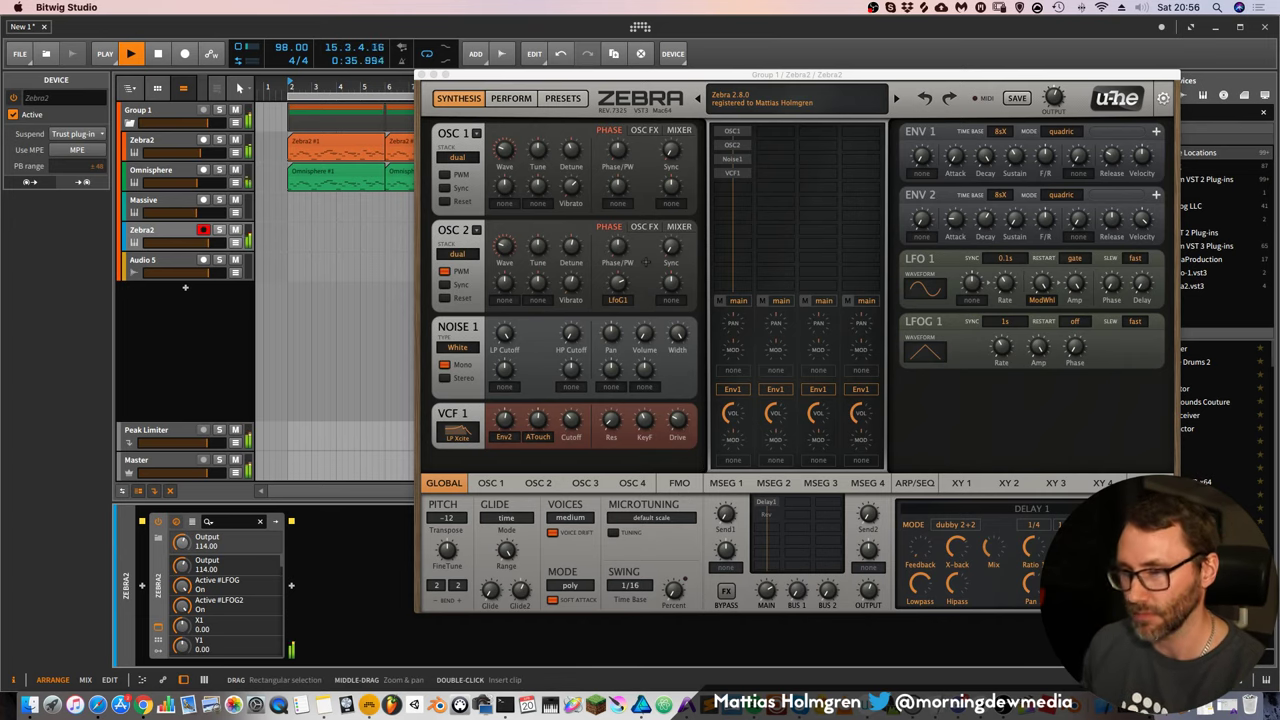
{"action": "key", "text": "space"}
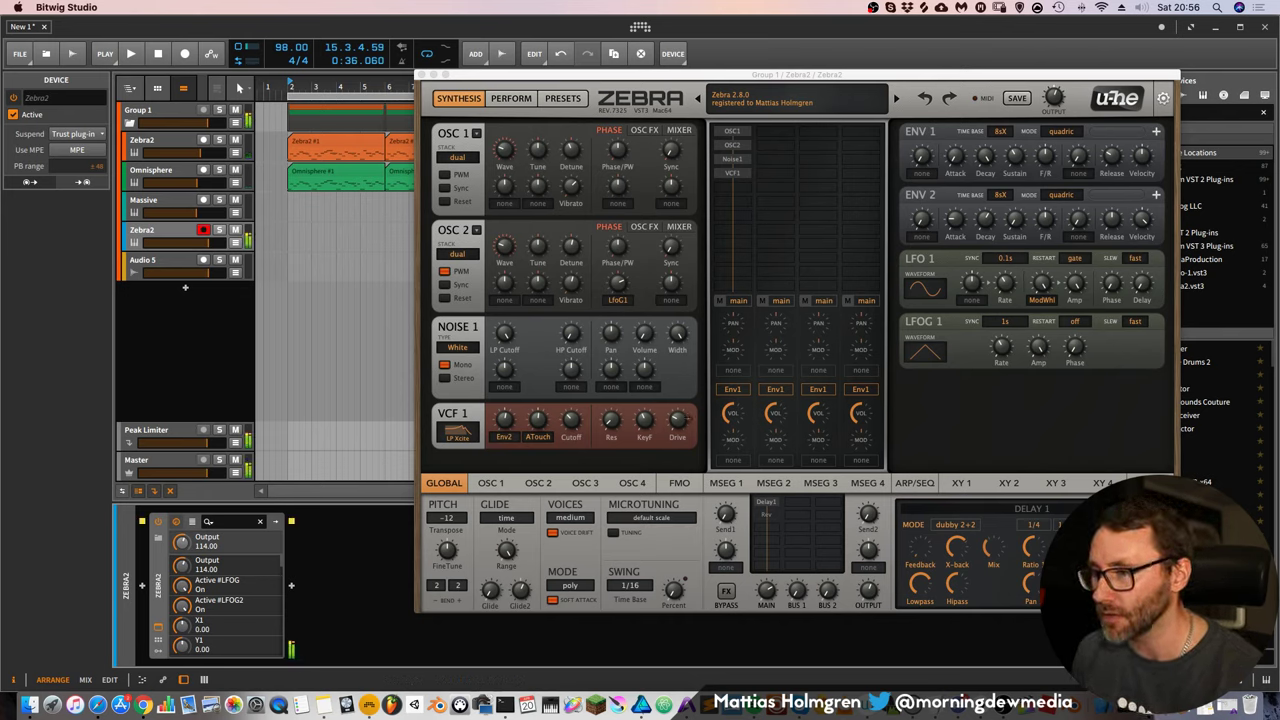
{"action": "left_click_drag", "start_coordinate": [685, 417], "coordinate": [685, 388]}
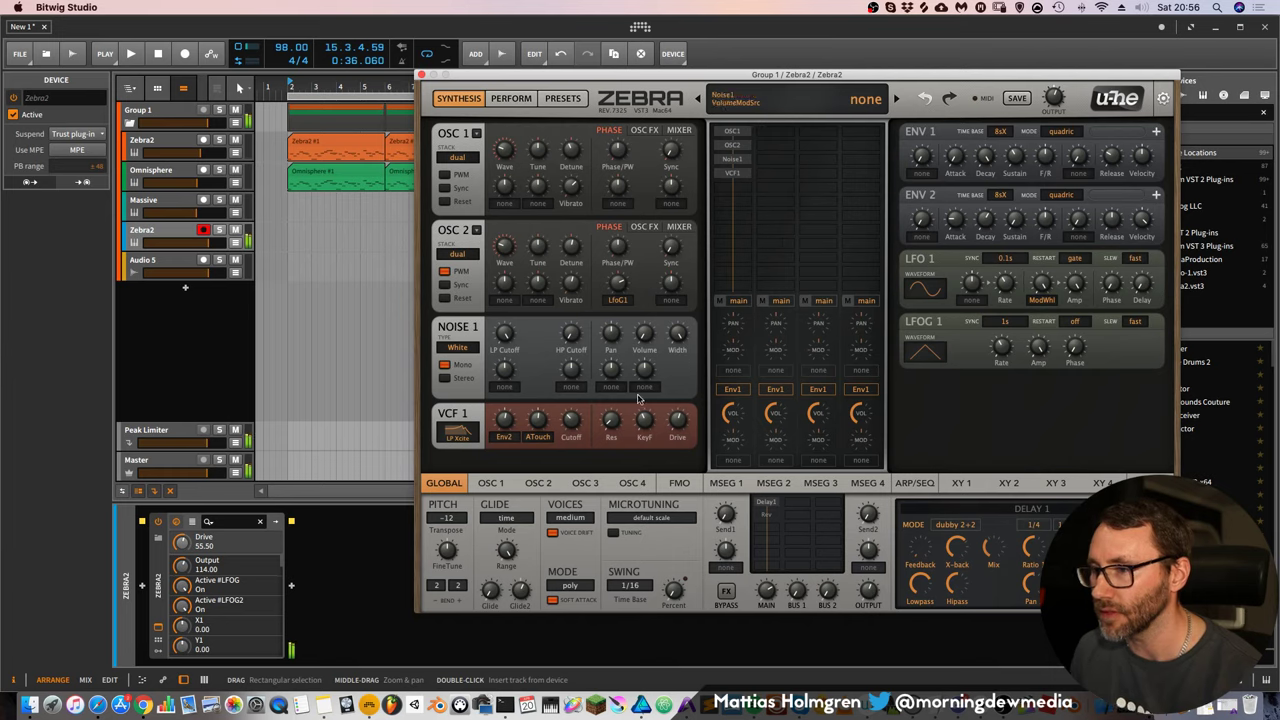
Add a Shape1 module below VCF1 in the Zebra2 grid, set its depth to 60, and restart playback
{"action": "left_click", "coordinate": [742, 187]}
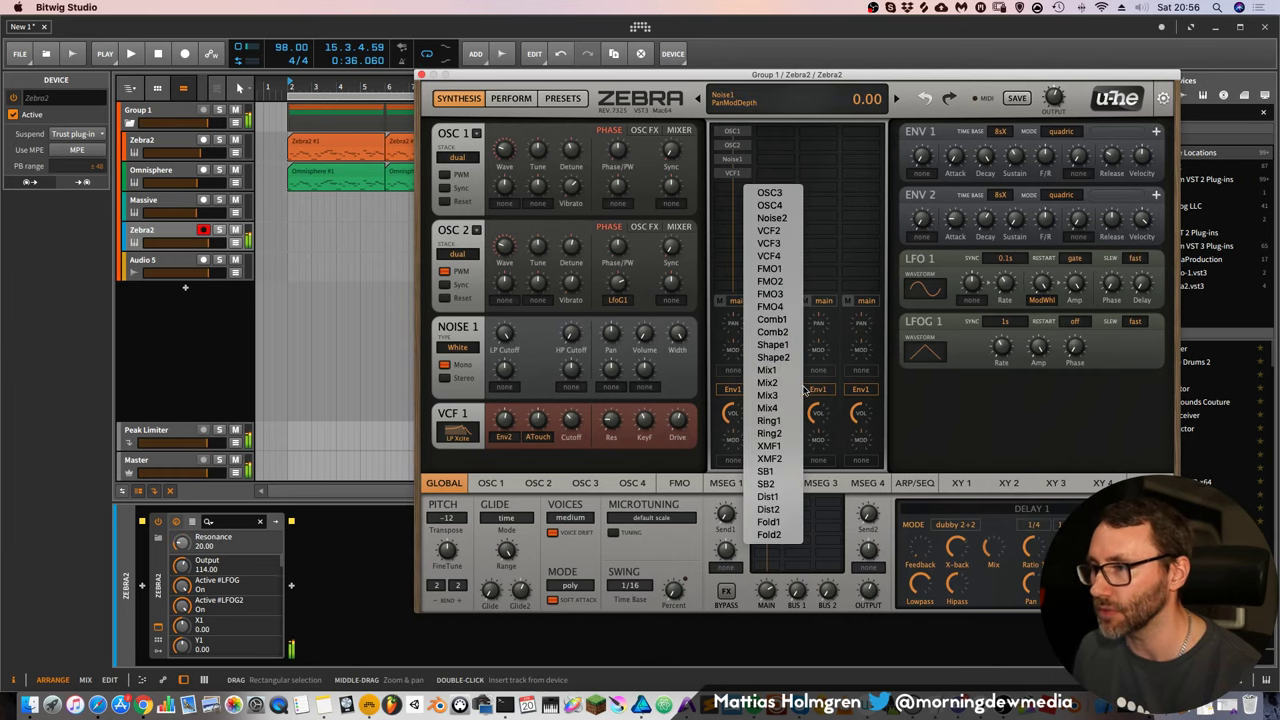
{"action": "left_click", "coordinate": [772, 344]}
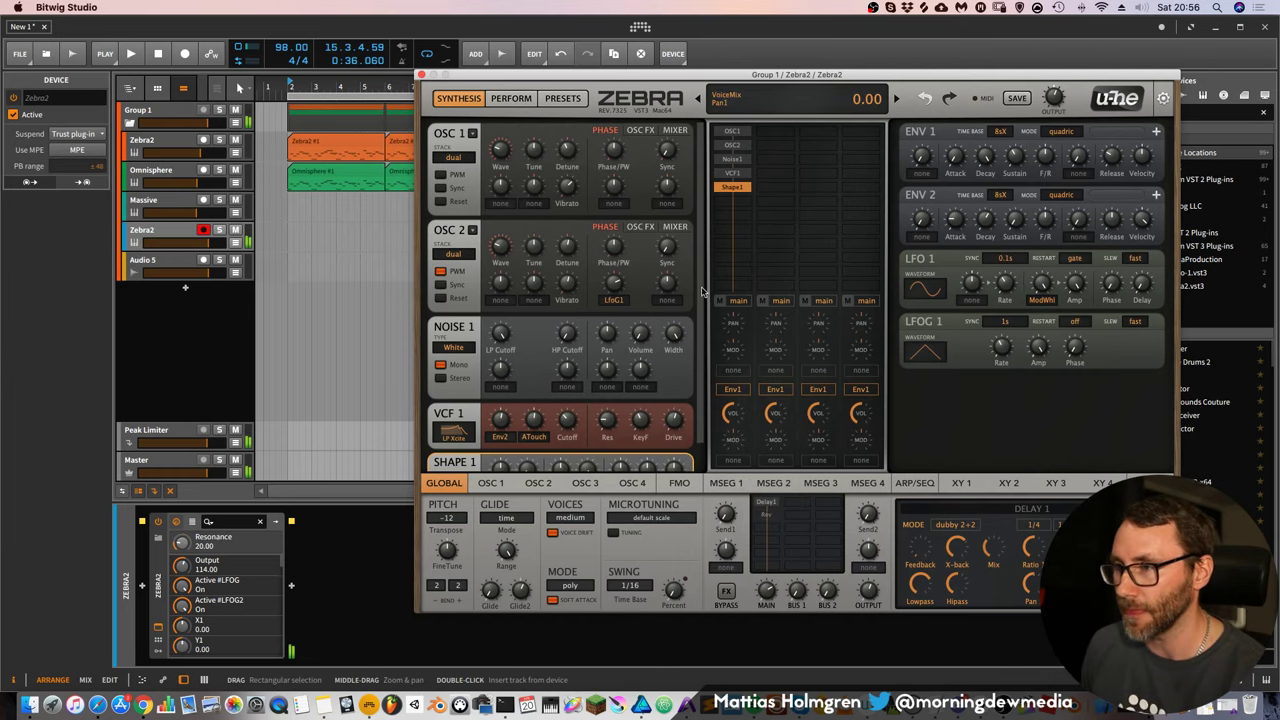
{"action": "scroll", "coordinate": [703, 291], "scroll_direction": "down", "scroll_amount": 1}
{"action": "left_click_drag", "start_coordinate": [530, 446], "coordinate": [530, 398]}
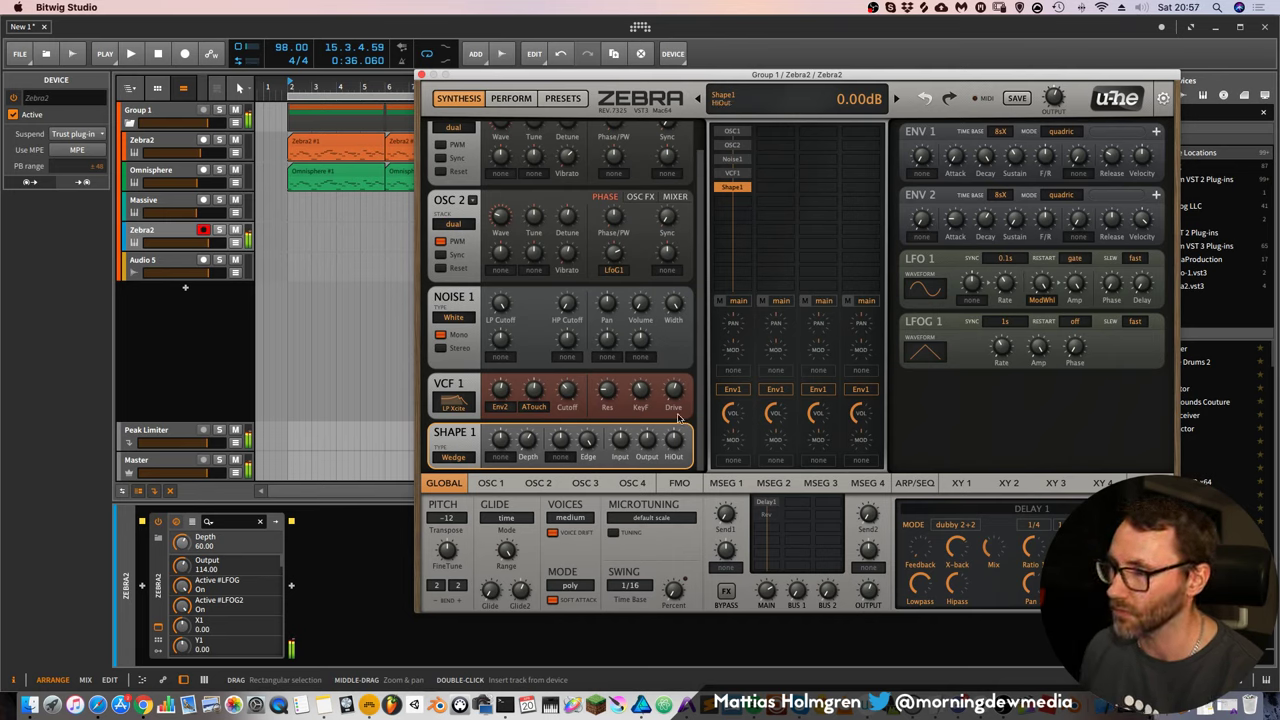
{"action": "left_click", "coordinate": [374, 17]}
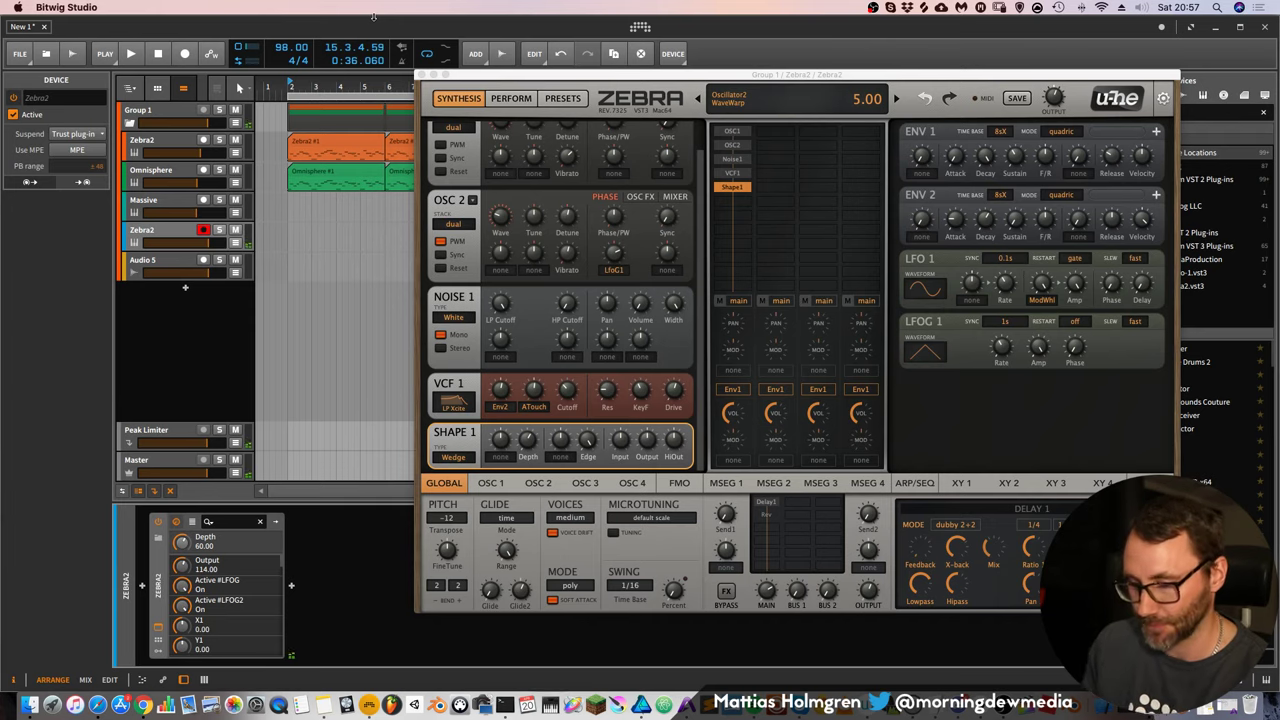
{"action": "key", "text": "space"}
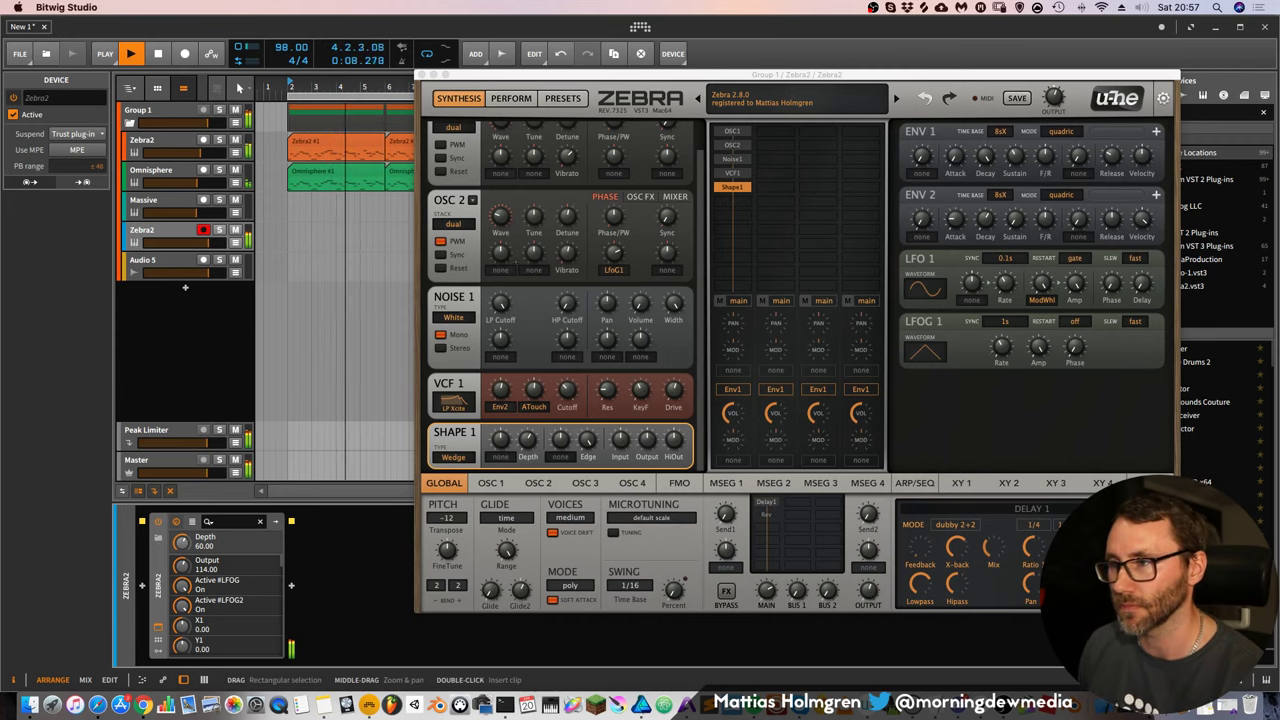
Add an XMF1 filter below Shape1 and set its cutoff to 102 and filter FM to 3.50
{"action": "left_click", "coordinate": [733, 201]}
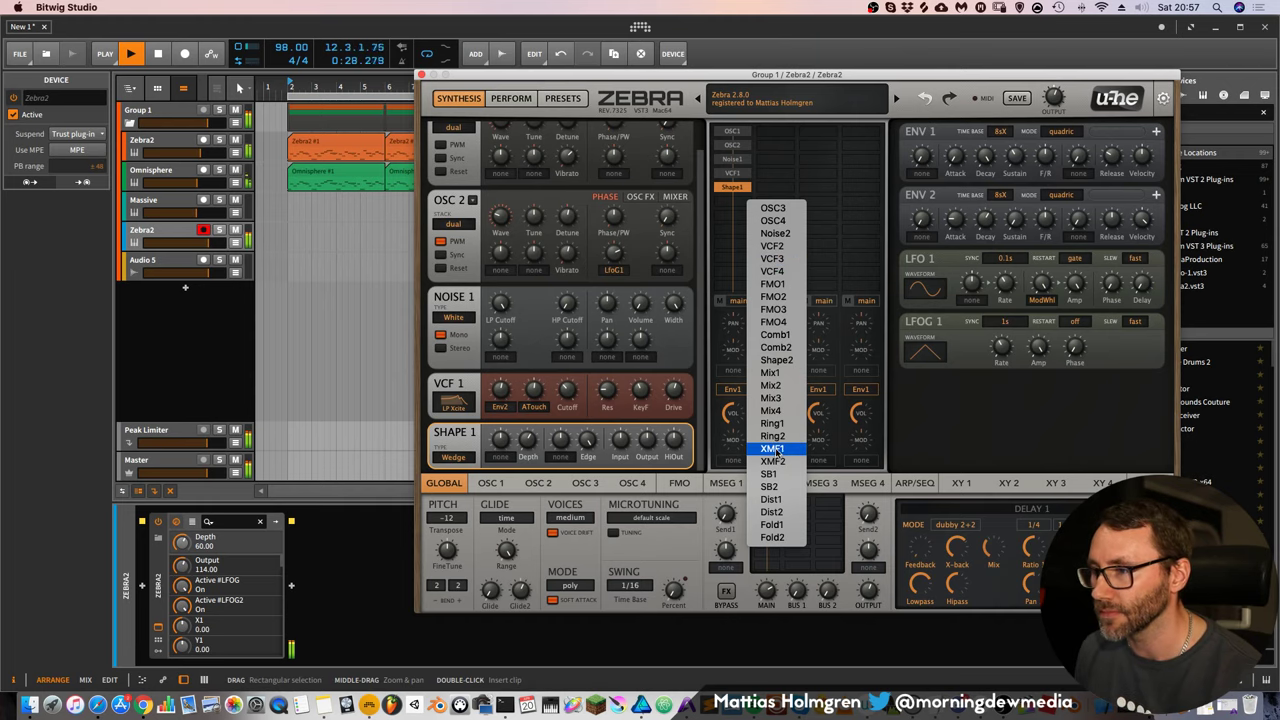
{"action": "left_click", "coordinate": [707, 602]}
{"action": "left_click_drag", "start_coordinate": [704, 331], "coordinate": [697, 405]}
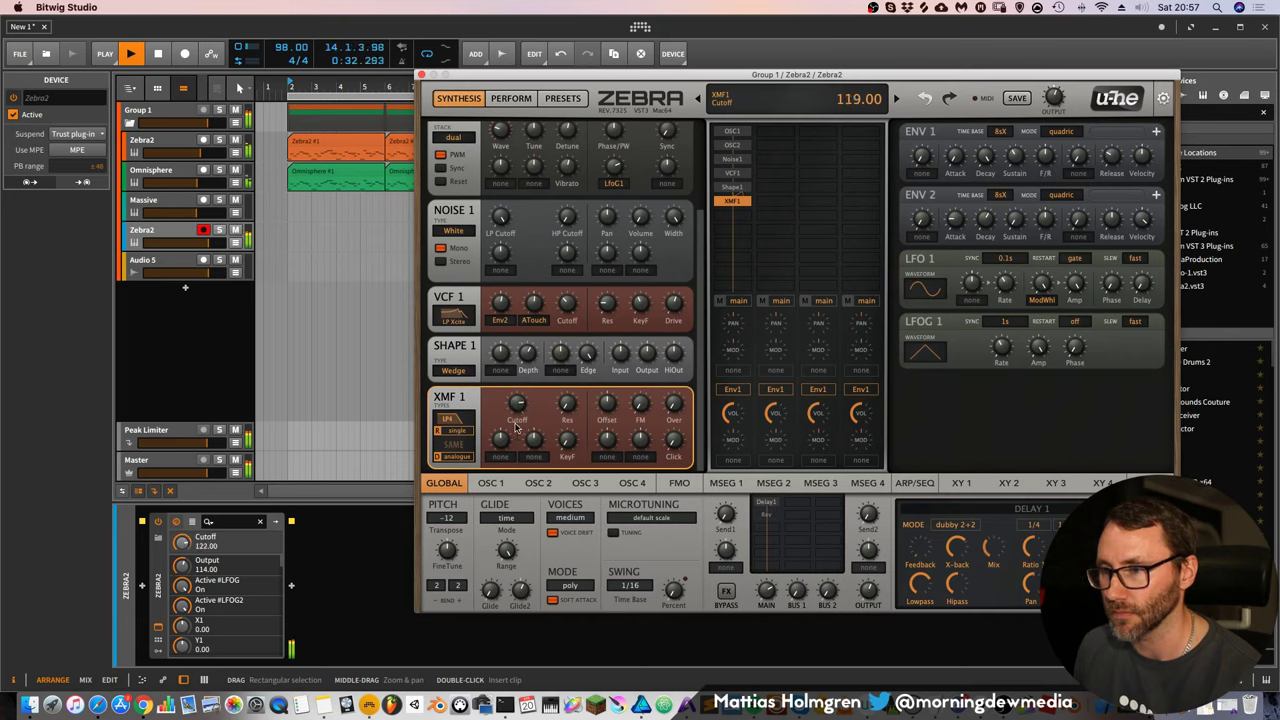
{"action": "left_click_drag", "start_coordinate": [518, 443], "coordinate": [519, 447]}
{"action": "left_click_drag", "start_coordinate": [672, 416], "coordinate": [672, 396]}
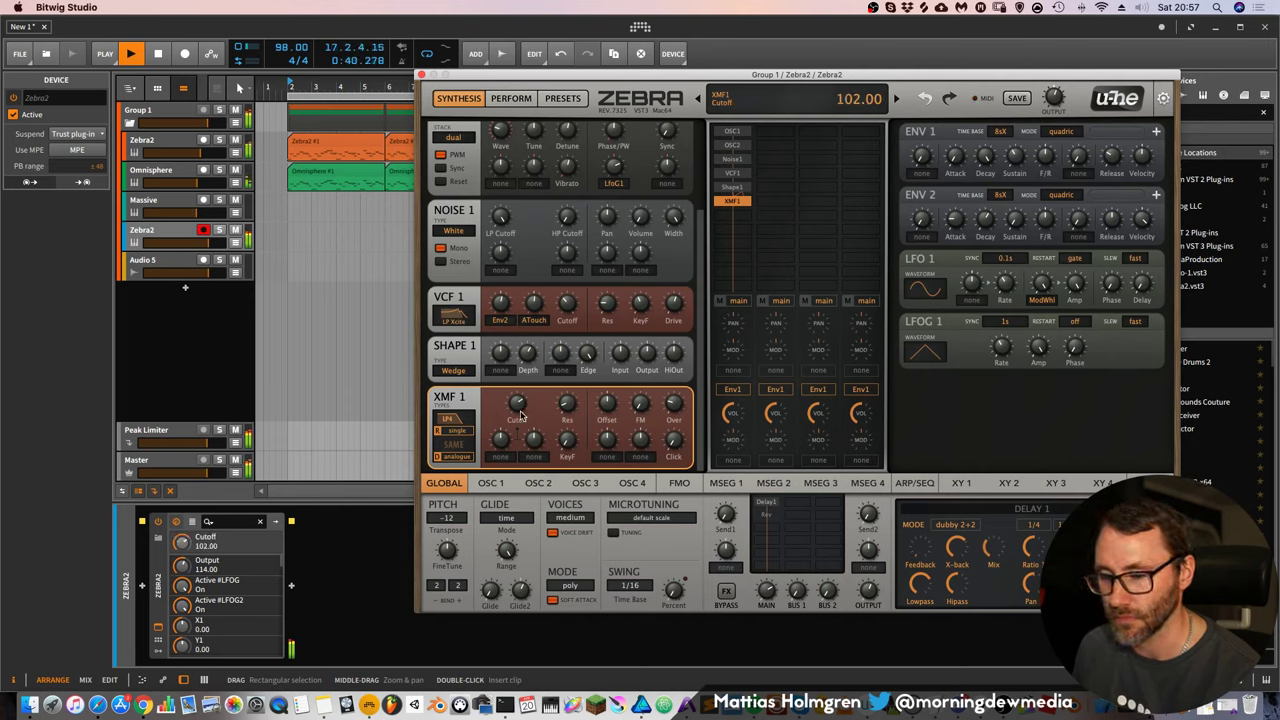
{"action": "left_click_drag", "start_coordinate": [672, 442], "coordinate": [630, 426]}
Change the XMF1 driver type to XMF and set its overload to 16.50
{"action": "left_click", "coordinate": [456, 456]}
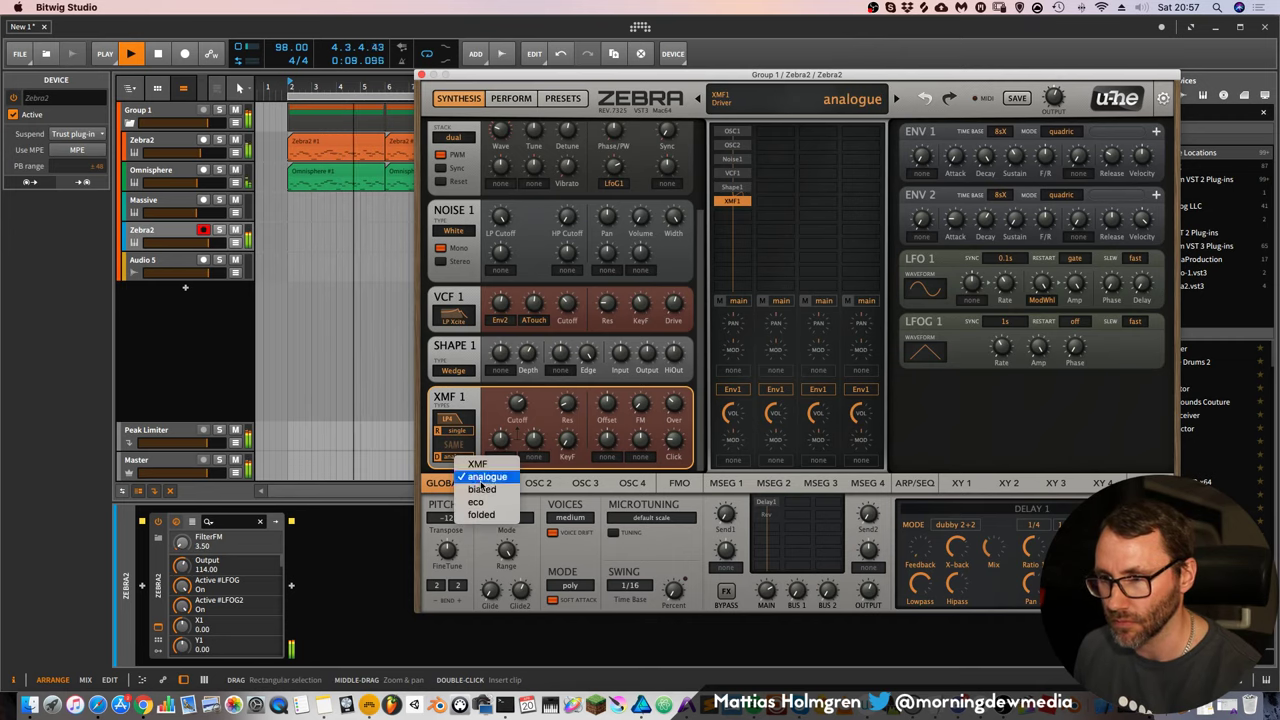
{"action": "left_click", "coordinate": [483, 472]}
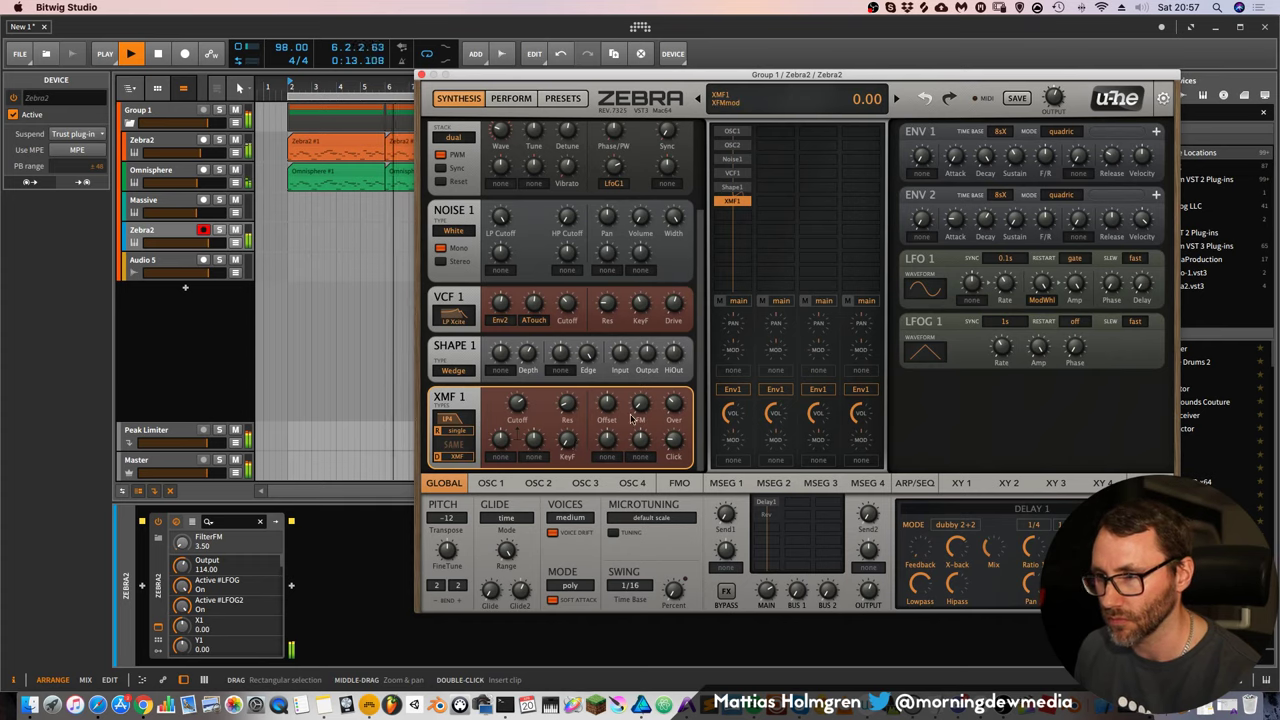
{"action": "left_click_drag", "start_coordinate": [672, 408], "coordinate": [667, 421]}
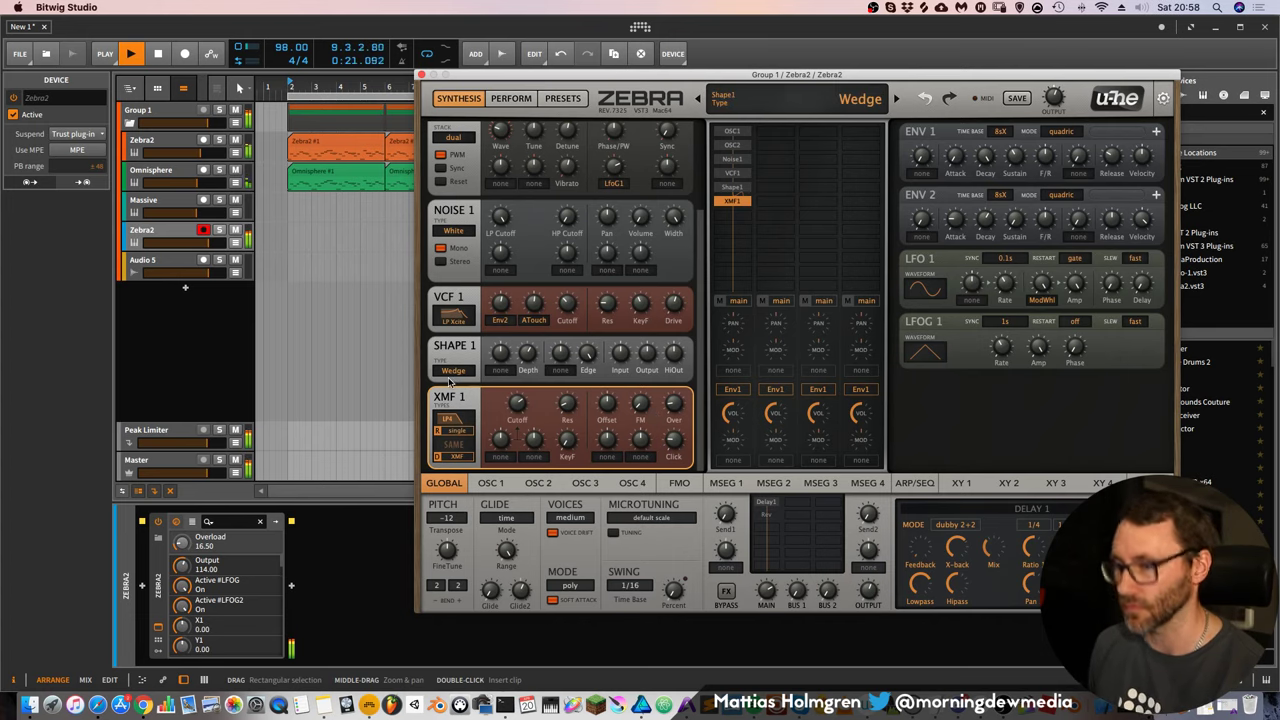
Close the Zebra2 window and record a bass line on the armed Zebra2 track from bar 2 to about bar 10
{"action": "left_click", "coordinate": [421, 75]}
{"action": "left_click", "coordinate": [160, 55]}
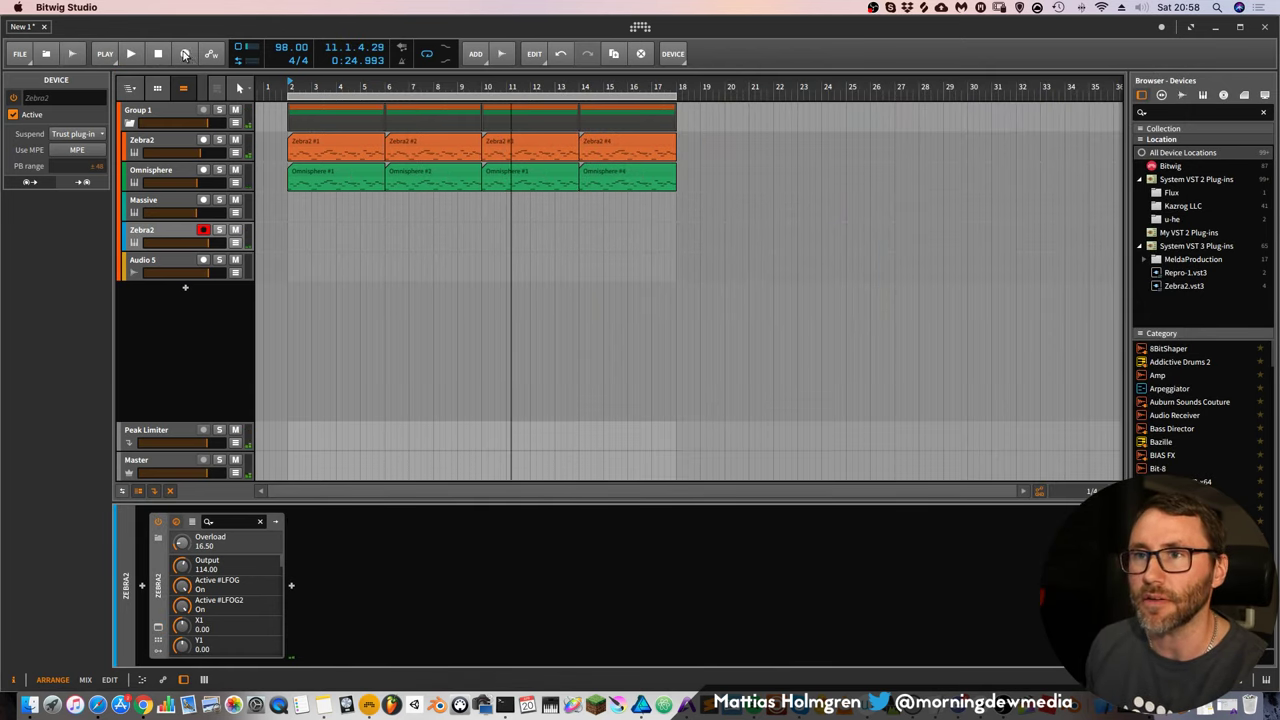
{"action": "left_click", "coordinate": [185, 54]}
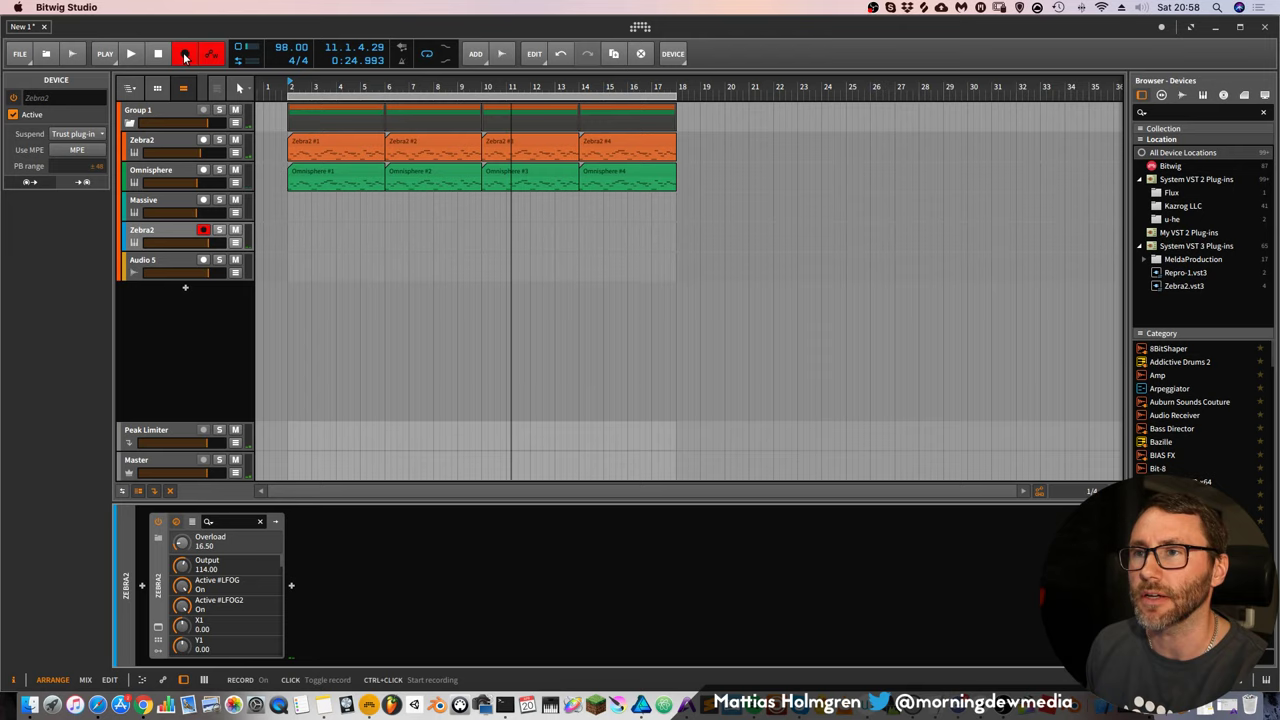
{"action": "left_click", "coordinate": [130, 55]}
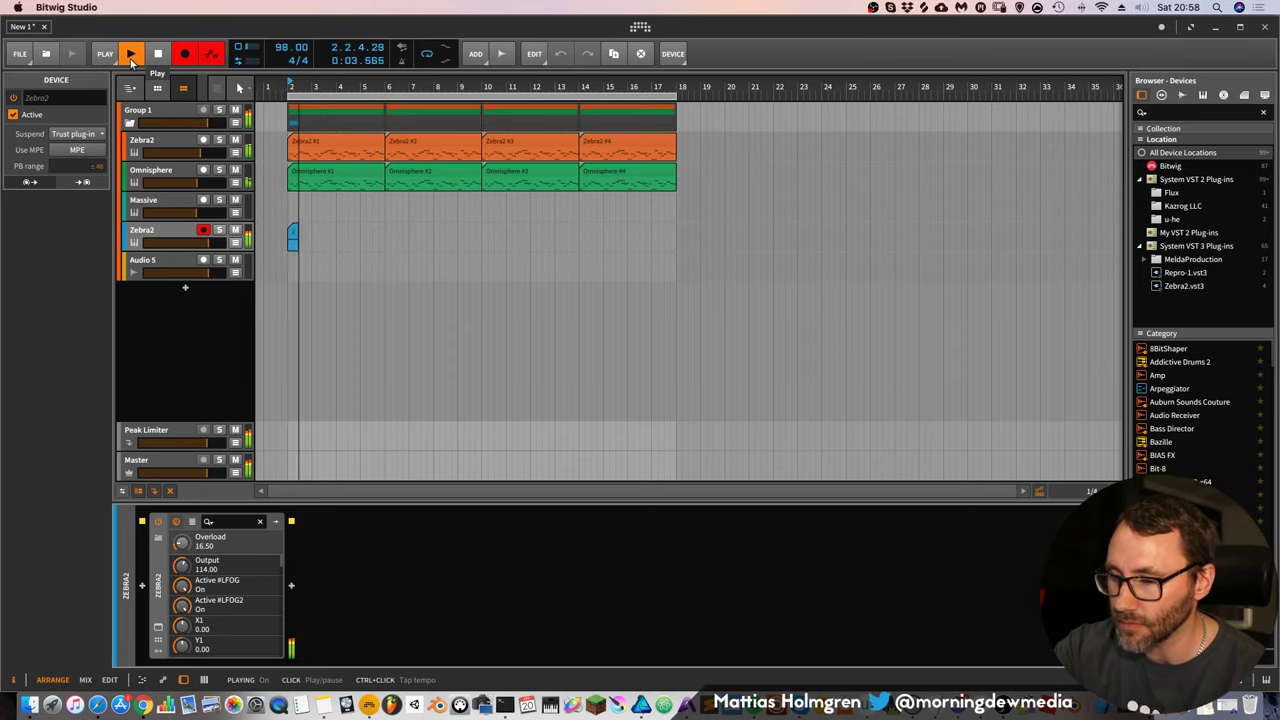
{"action": "key", "text": "XF86AudioRaiseVolume"}
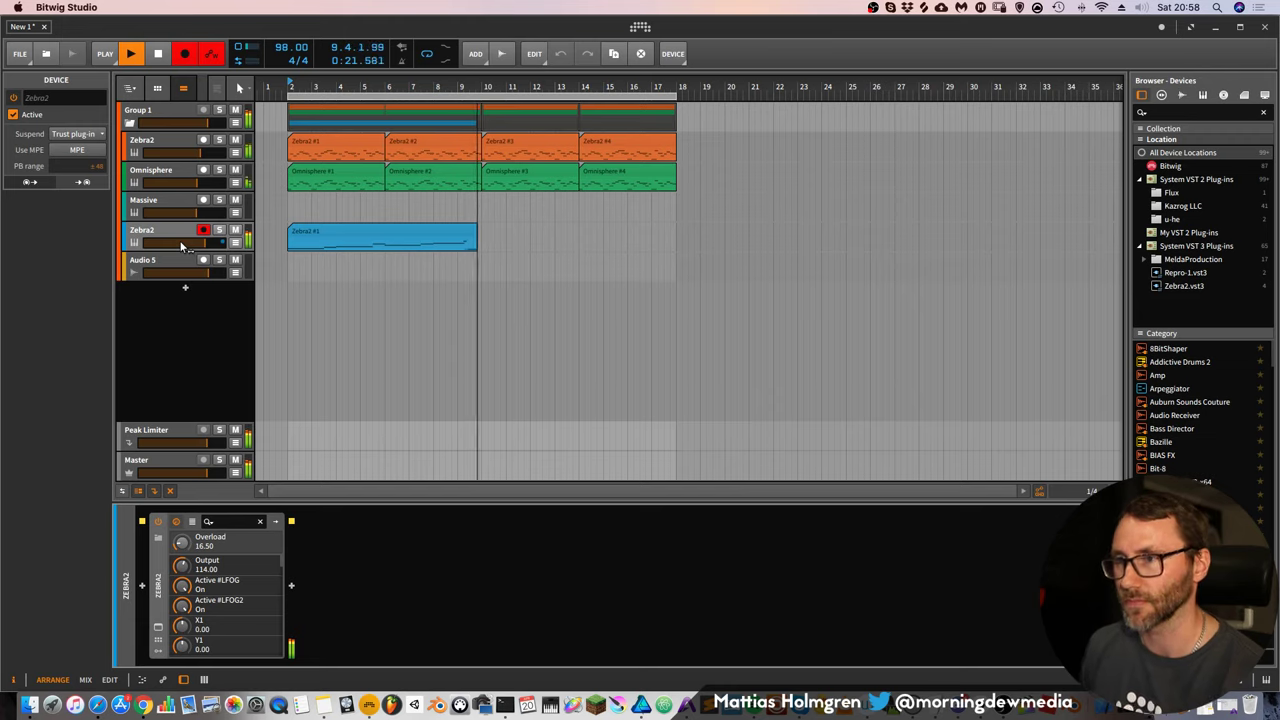
{"action": "key", "text": "space"}
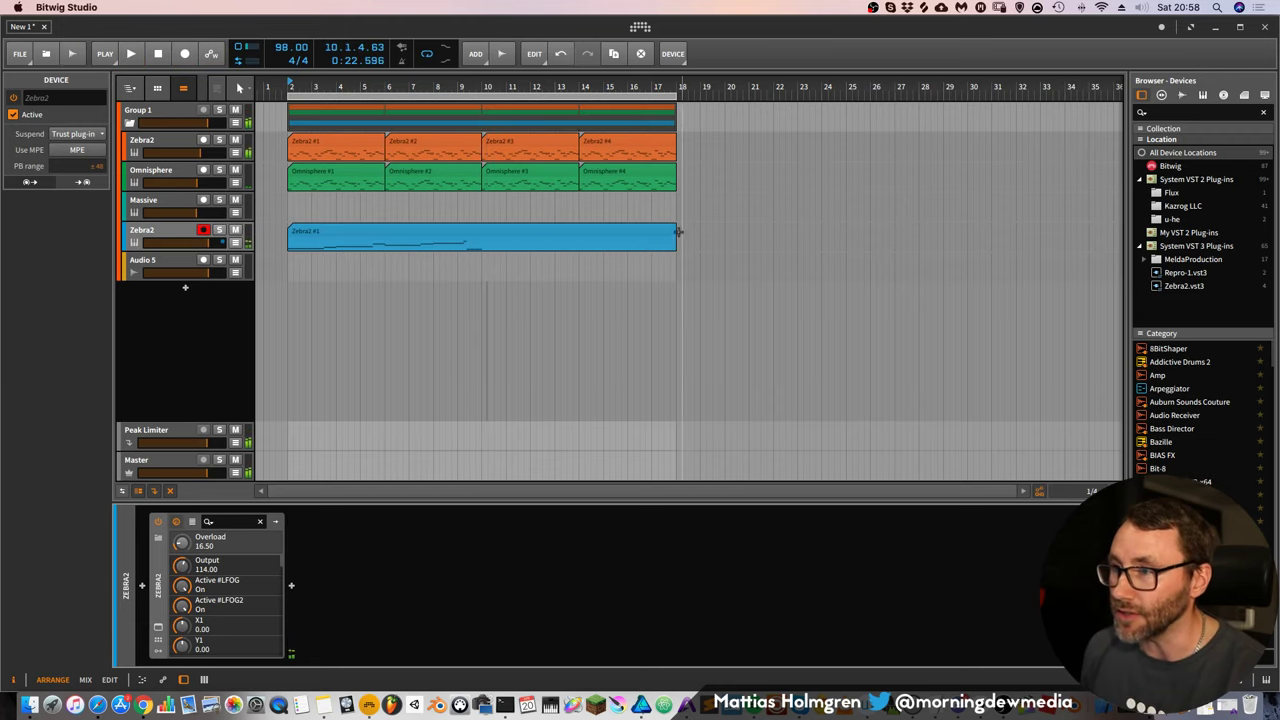
Shorten the recorded Zebra2 clip to 8 bars so it ends at bar 10, and select all its notes in the note editor
{"action": "left_click_drag", "start_coordinate": [678, 232], "coordinate": [473, 234]}
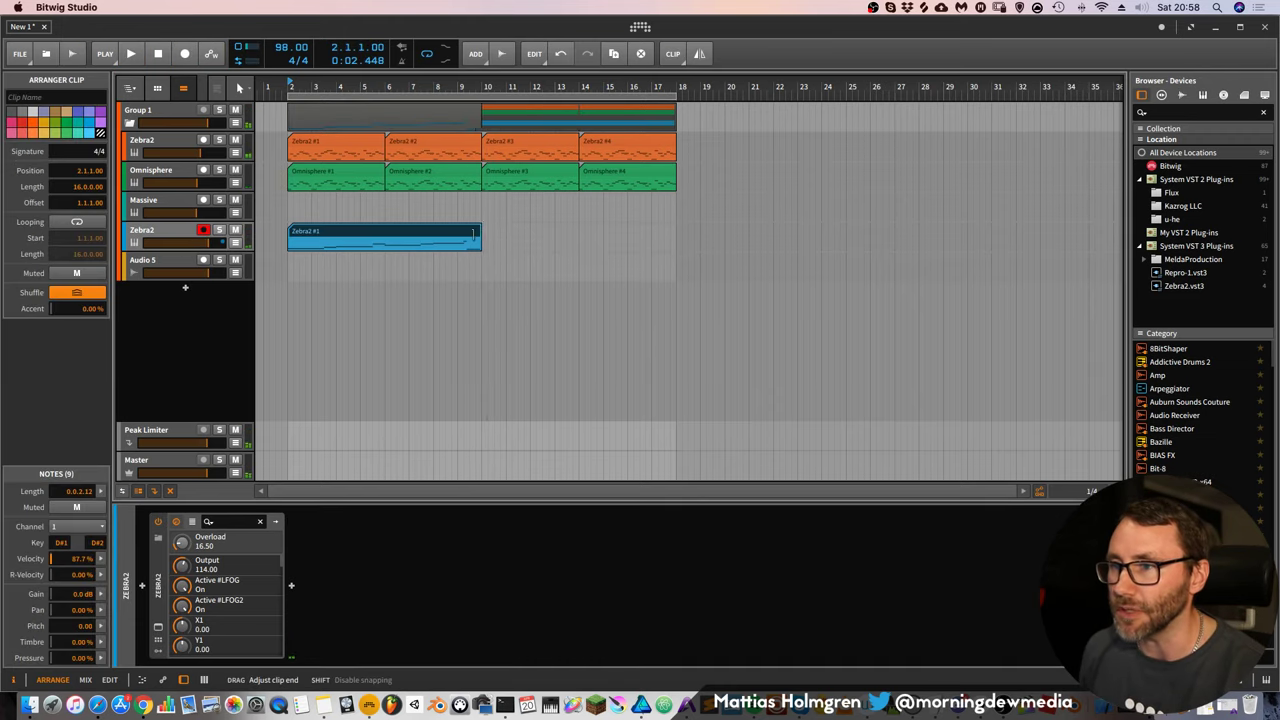
{"action": "double_click", "coordinate": [346, 232]}
{"action": "left_click", "coordinate": [411, 537]}
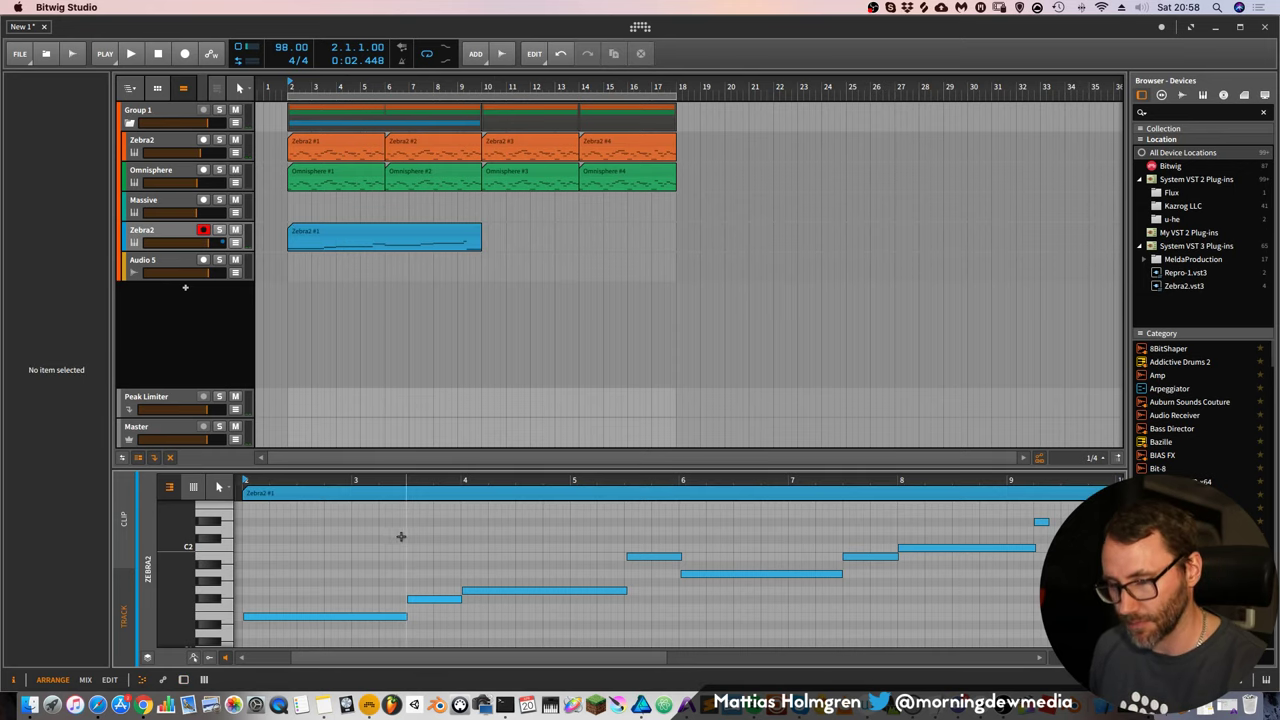
{"action": "key", "text": "super+a"}
Duplicate the 8-bar Zebra2 clip directly after itself to fill bars 10 to 18, and show the track's devices again
{"action": "left_click", "coordinate": [367, 236]}
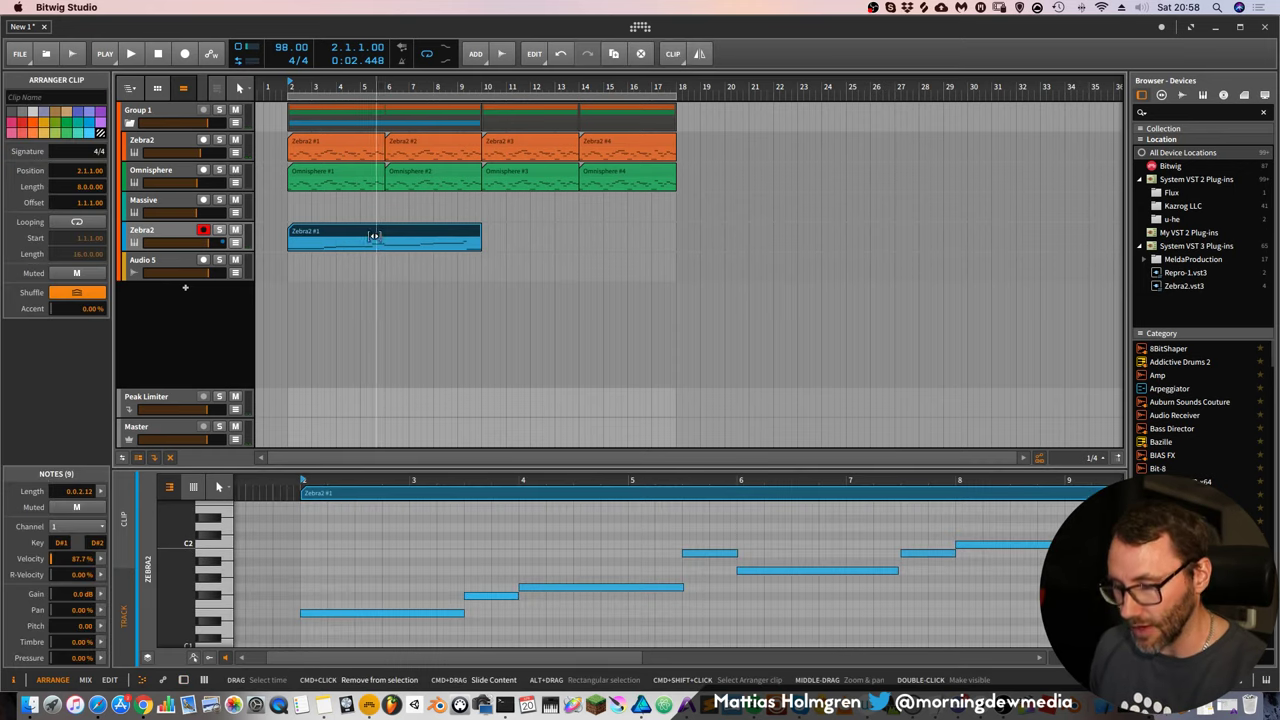
{"action": "key", "text": "super+d"}
{"action": "key", "text": "d"}
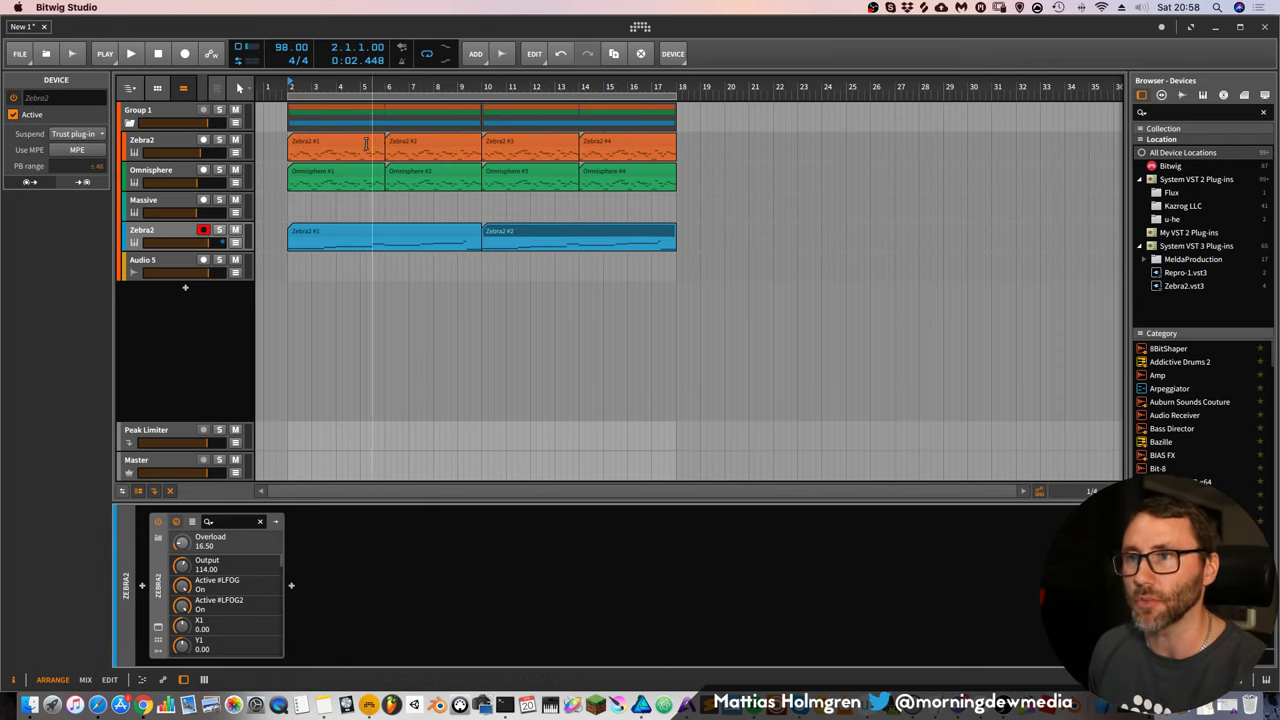
During playback, compare the new Zebra2 with Shape1 bypassed and enabled, set Shape1's edge to 30.50, and close the synth window
{"action": "key", "text": "space"}
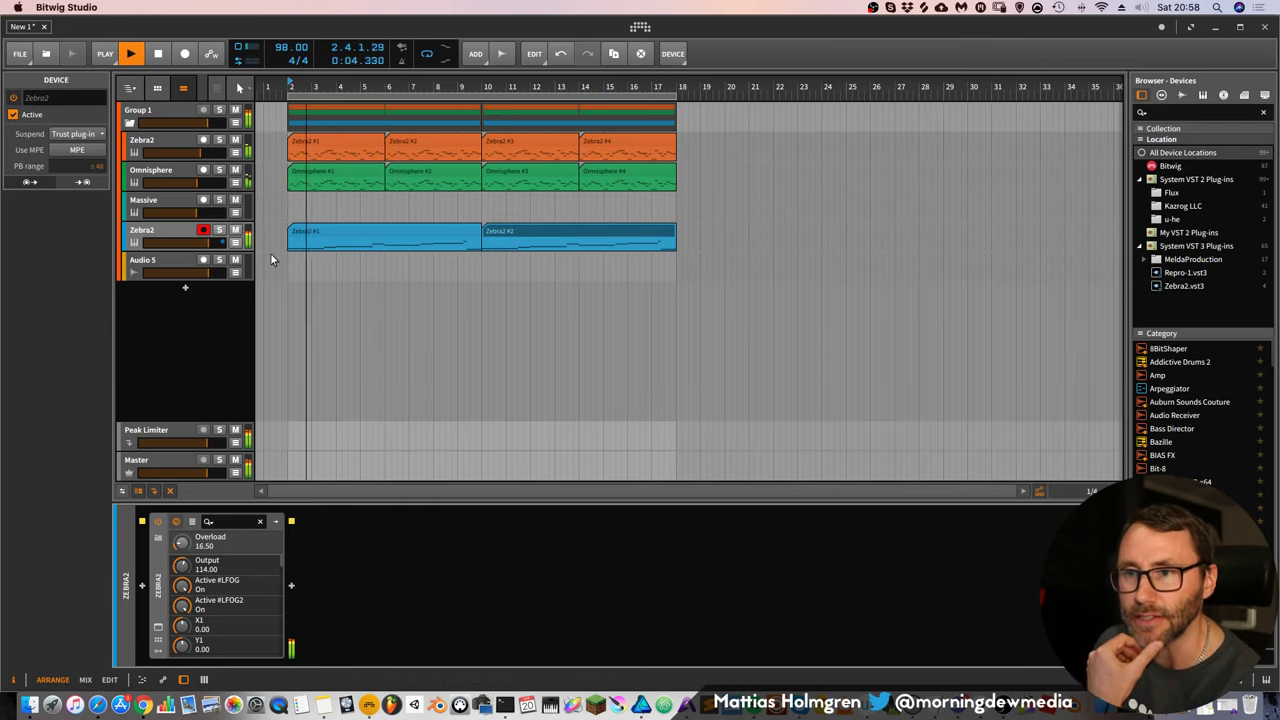
{"action": "left_click", "coordinate": [176, 236]}
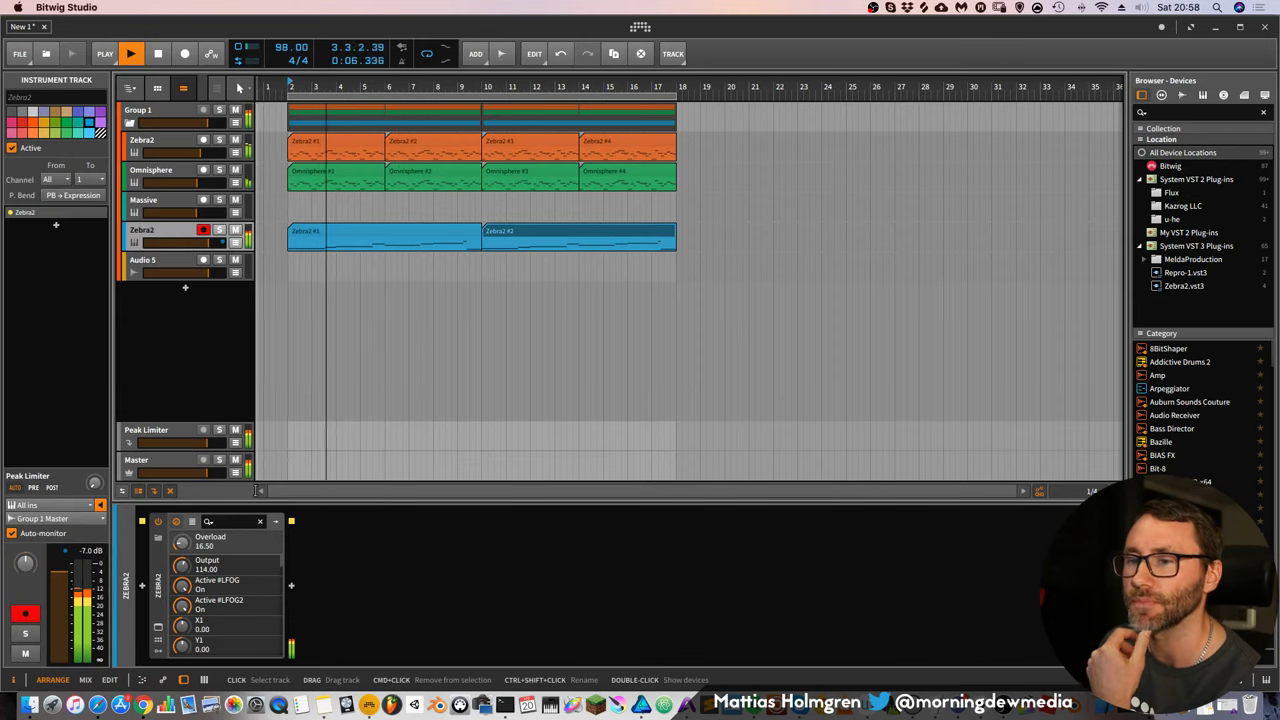
{"action": "left_click", "coordinate": [158, 626]}
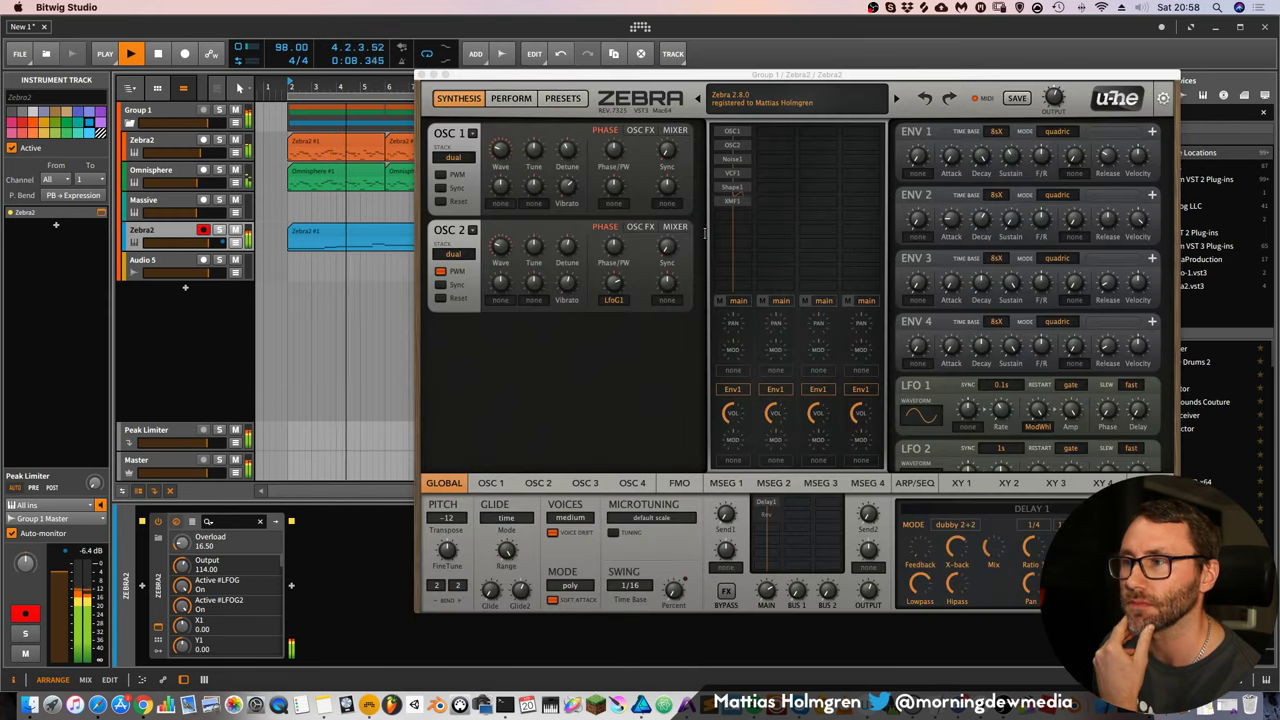
{"action": "double_click", "coordinate": [738, 188]}
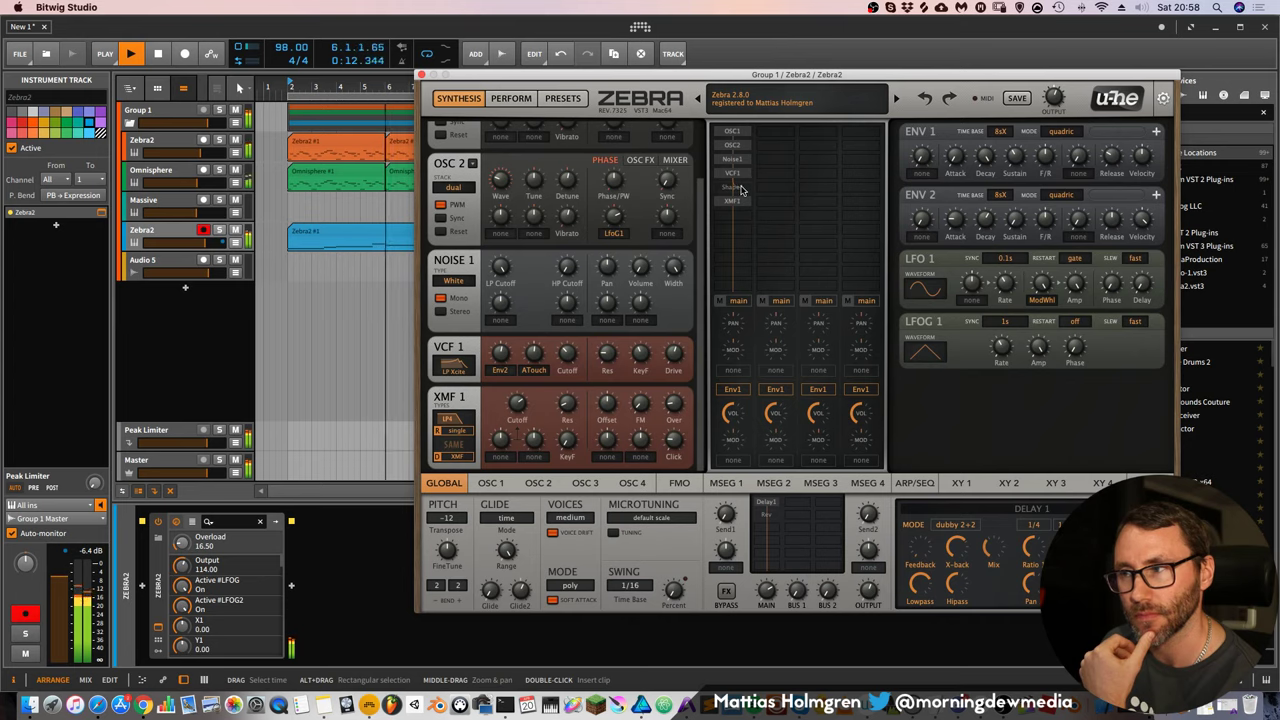
{"action": "left_click", "coordinate": [742, 190]}
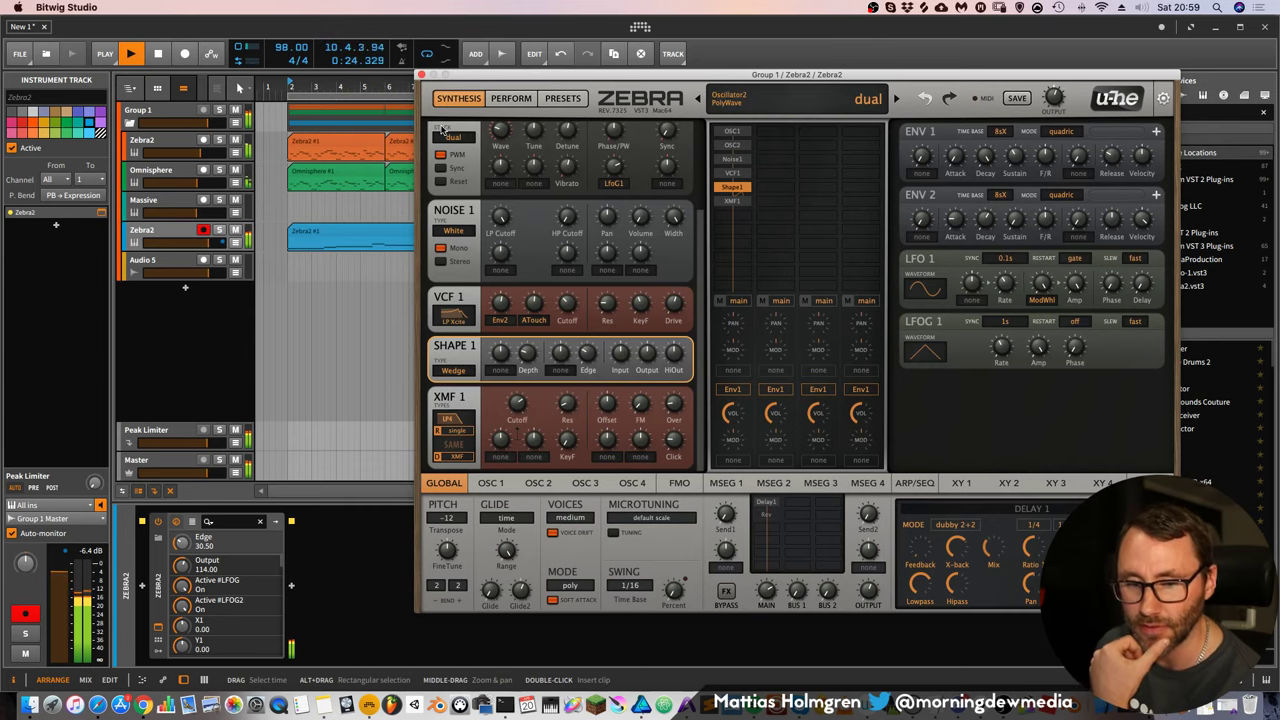
{"action": "left_click", "coordinate": [421, 76]}
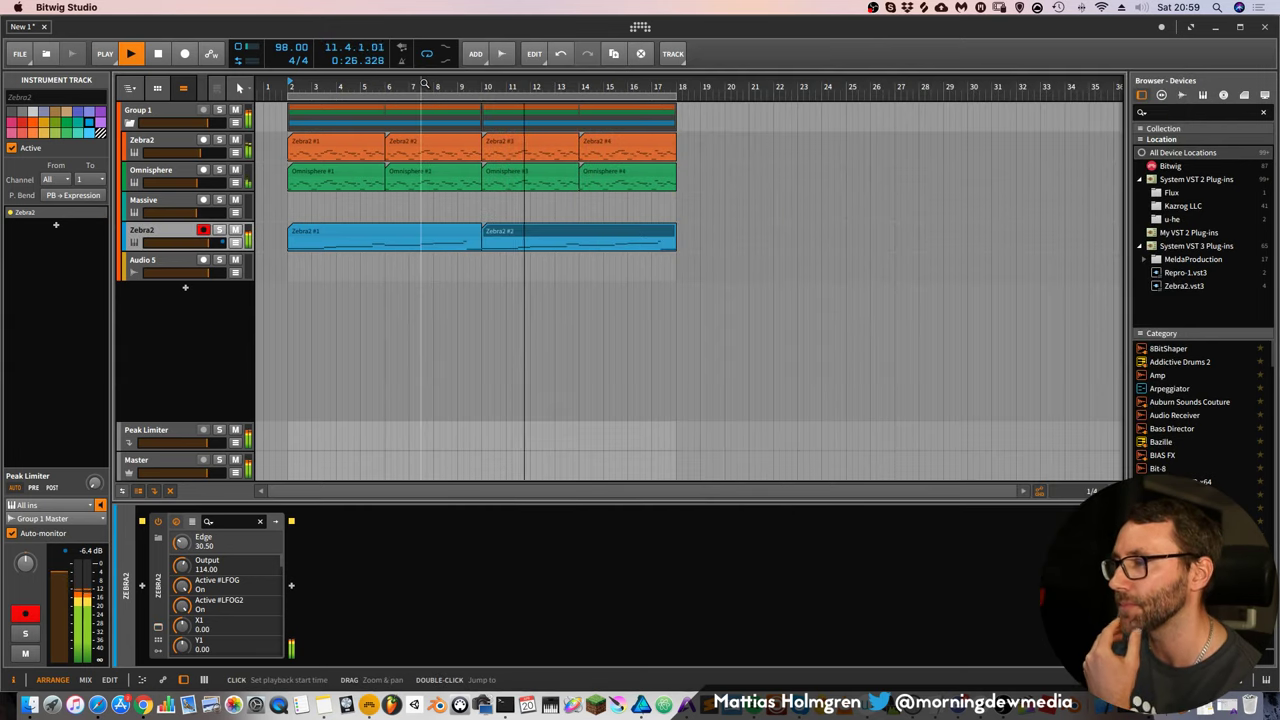
Switch to Discord to read the general channel's chat, and return to Bitwig Studio
{"action": "left_click", "coordinate": [957, 703]}
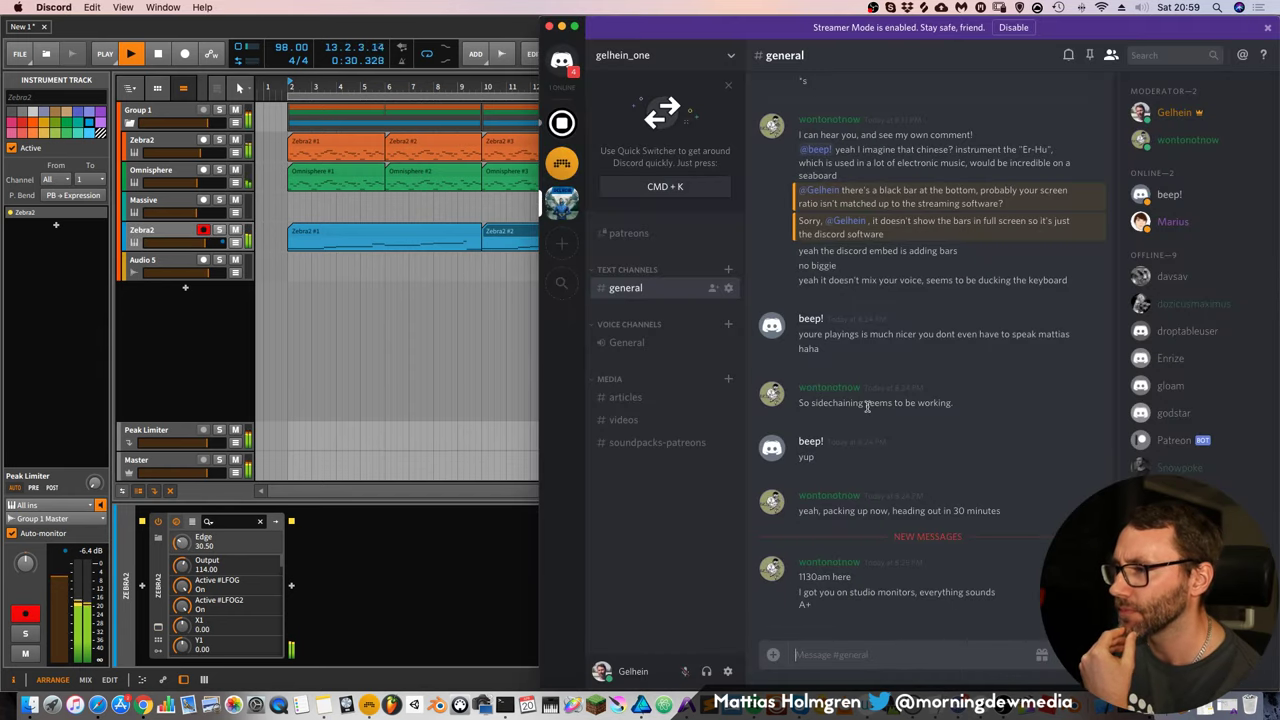
{"action": "left_click", "coordinate": [499, 32]}
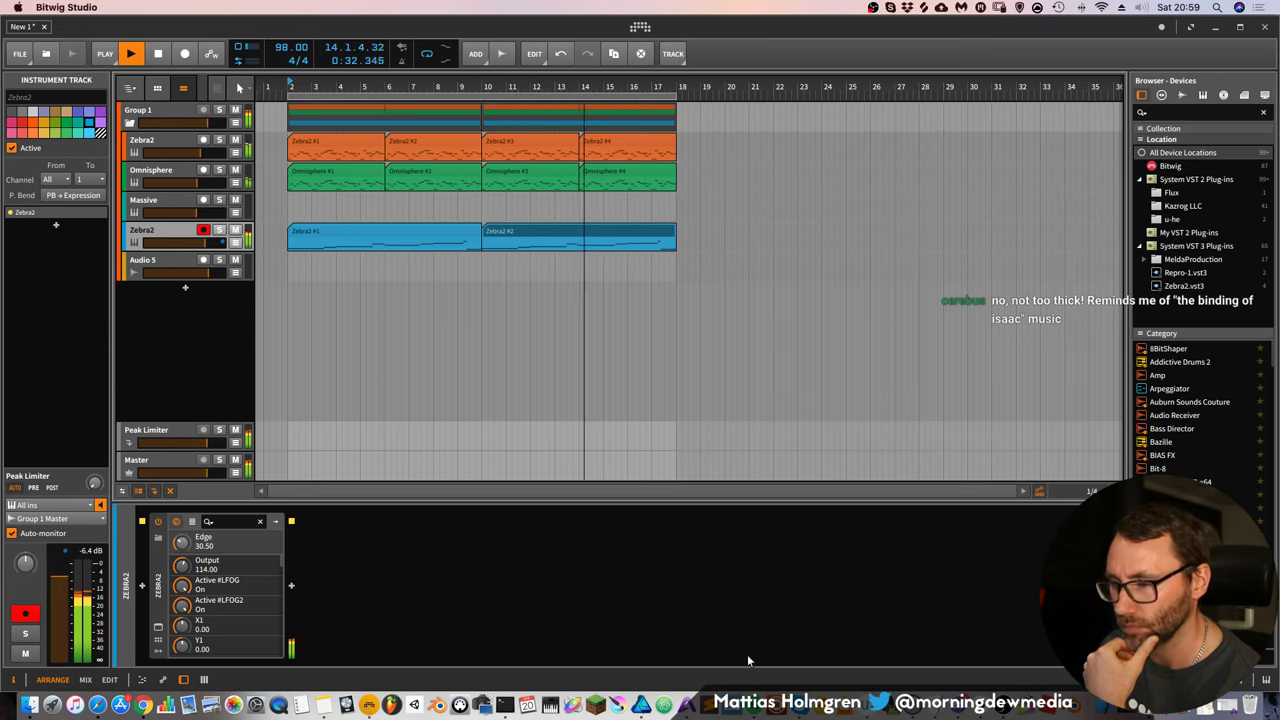
Select the Massive track and switch the browser to samples
{"action": "left_click", "coordinate": [192, 216]}
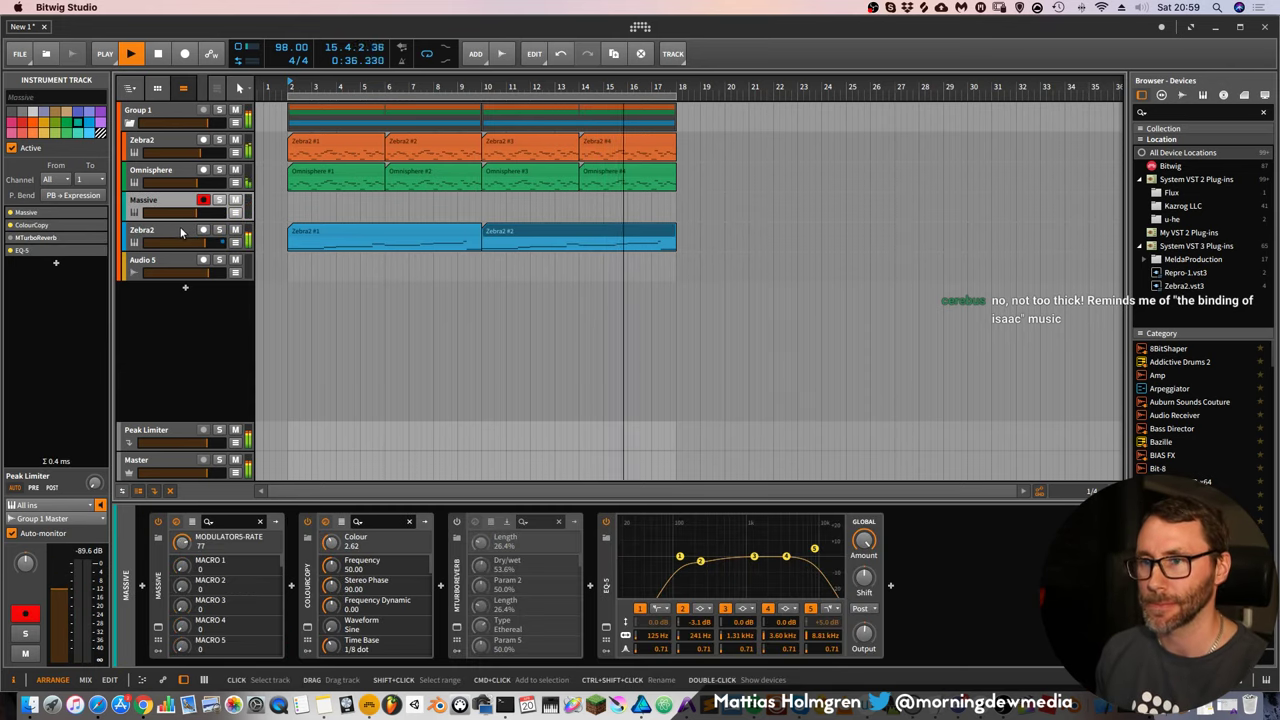
{"action": "left_click", "coordinate": [1183, 95]}
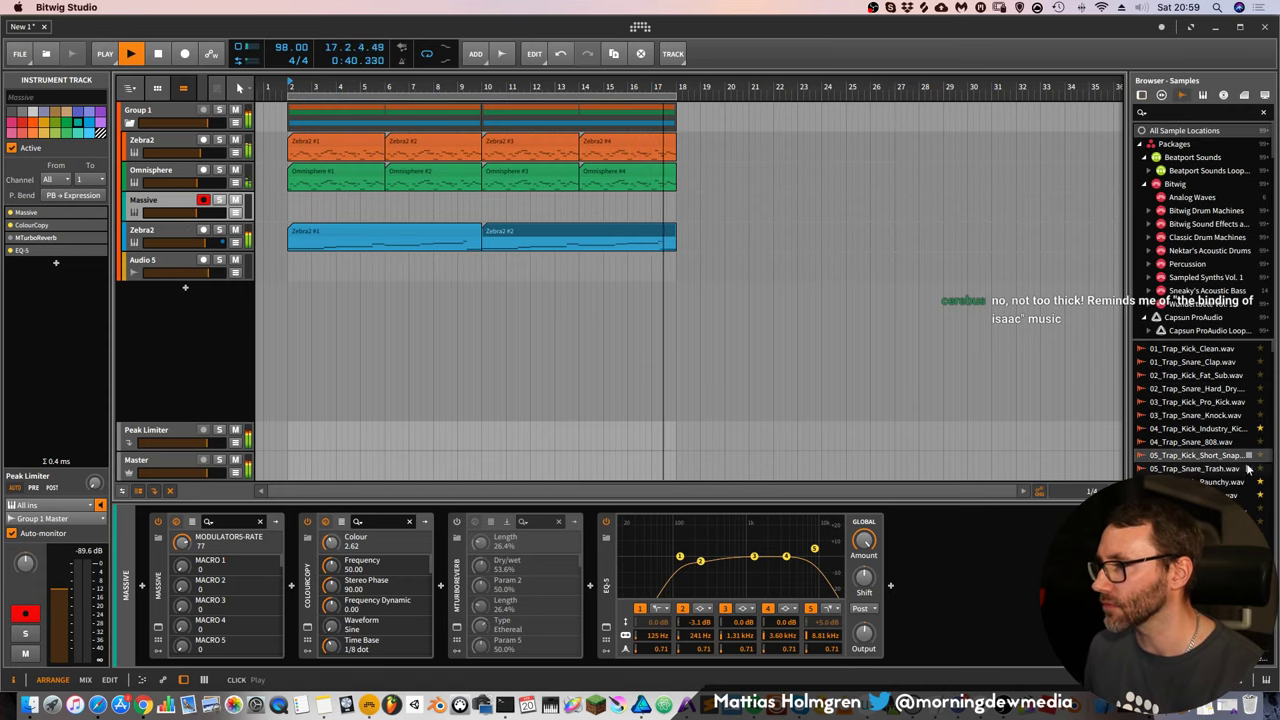
{"action": "left_click_drag", "start_coordinate": [1240, 388], "coordinate": [183, 293]}
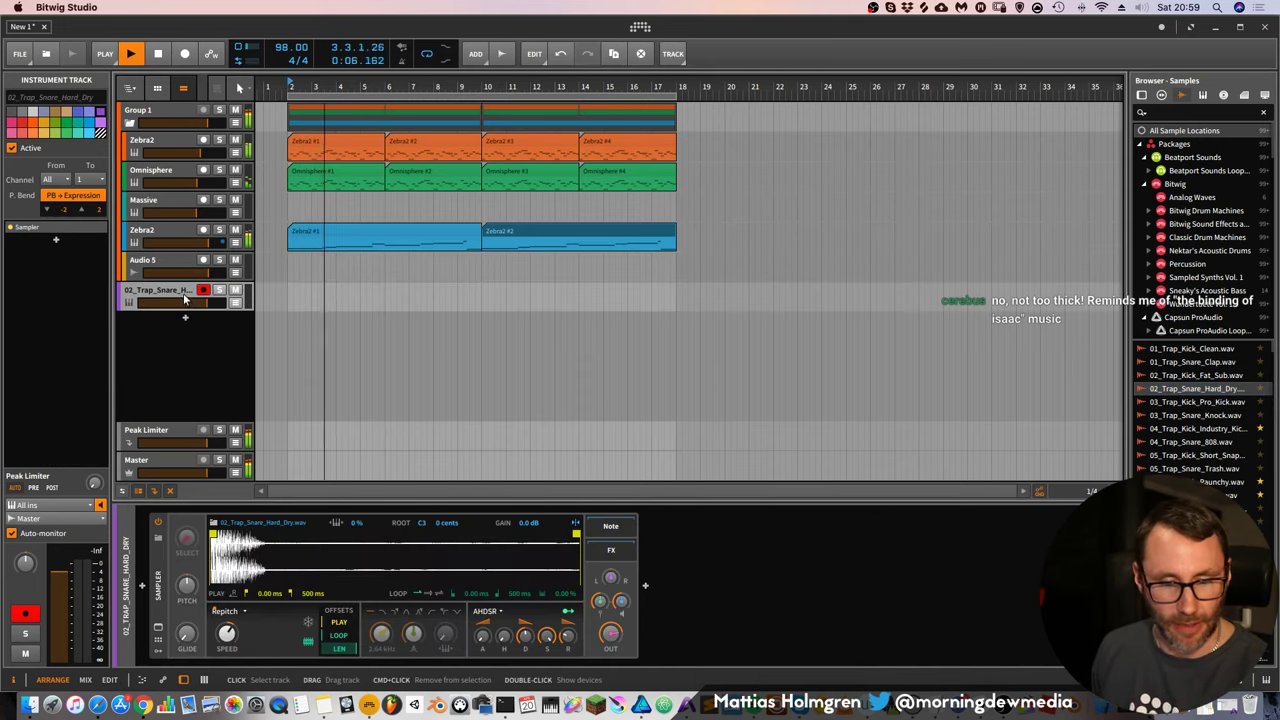
{"action": "left_click", "coordinate": [157, 568]}
{"action": "key", "text": "Delete"}
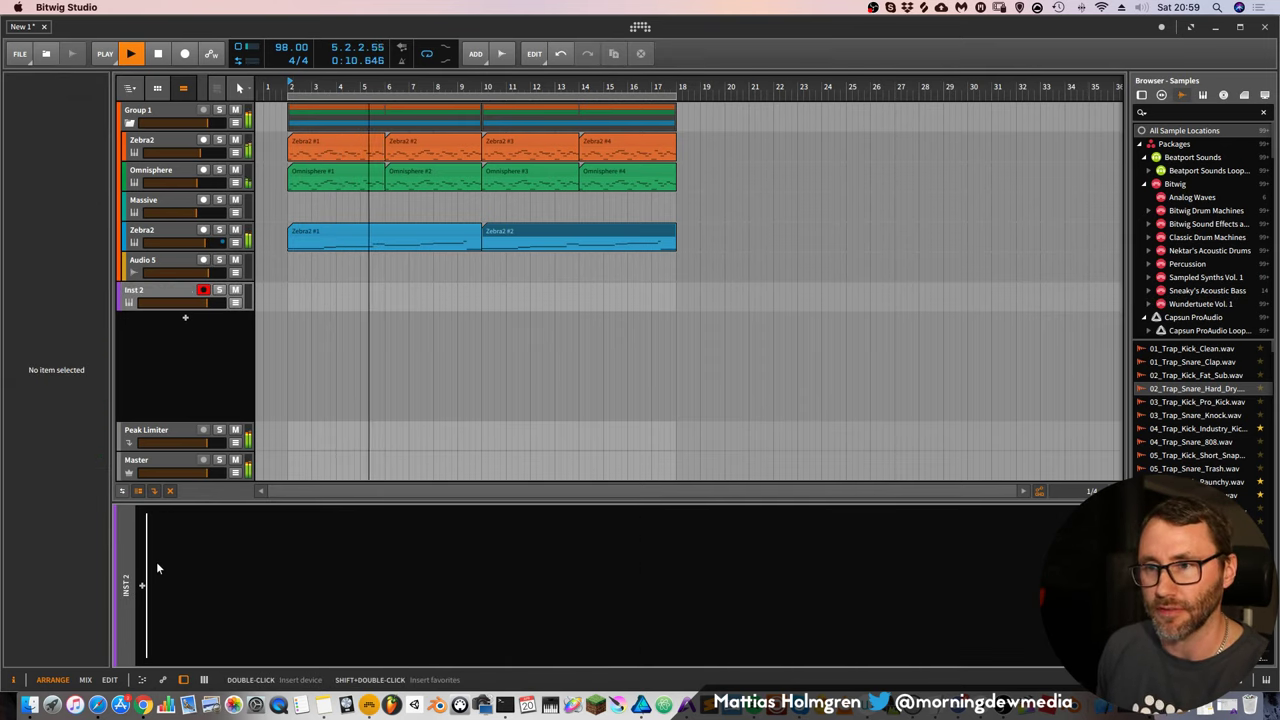
{"action": "left_click", "coordinate": [166, 290]}
{"action": "key", "text": "Delete"}
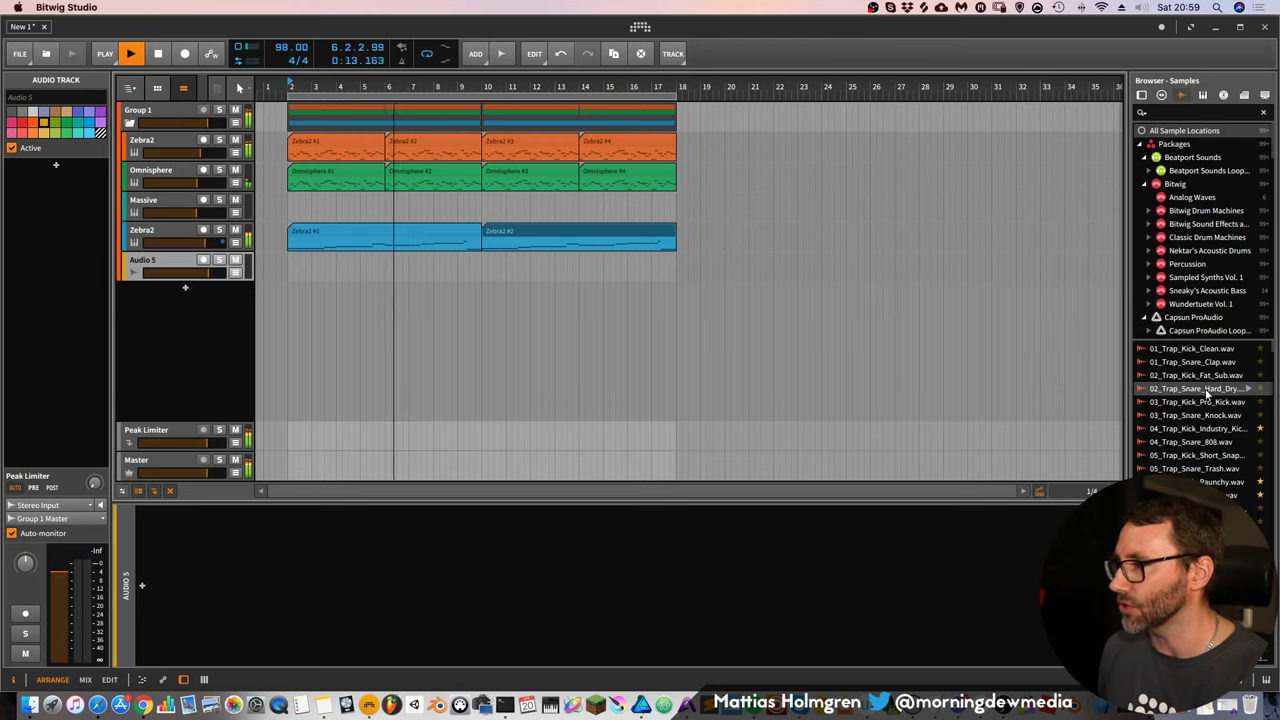
Place the 02_Trap_Snare_Hard_Dry sample on the empty Audio 5 track, starting at 3.1.1.00, and stop playback
{"action": "left_click_drag", "start_coordinate": [1200, 389], "coordinate": [311, 269]}
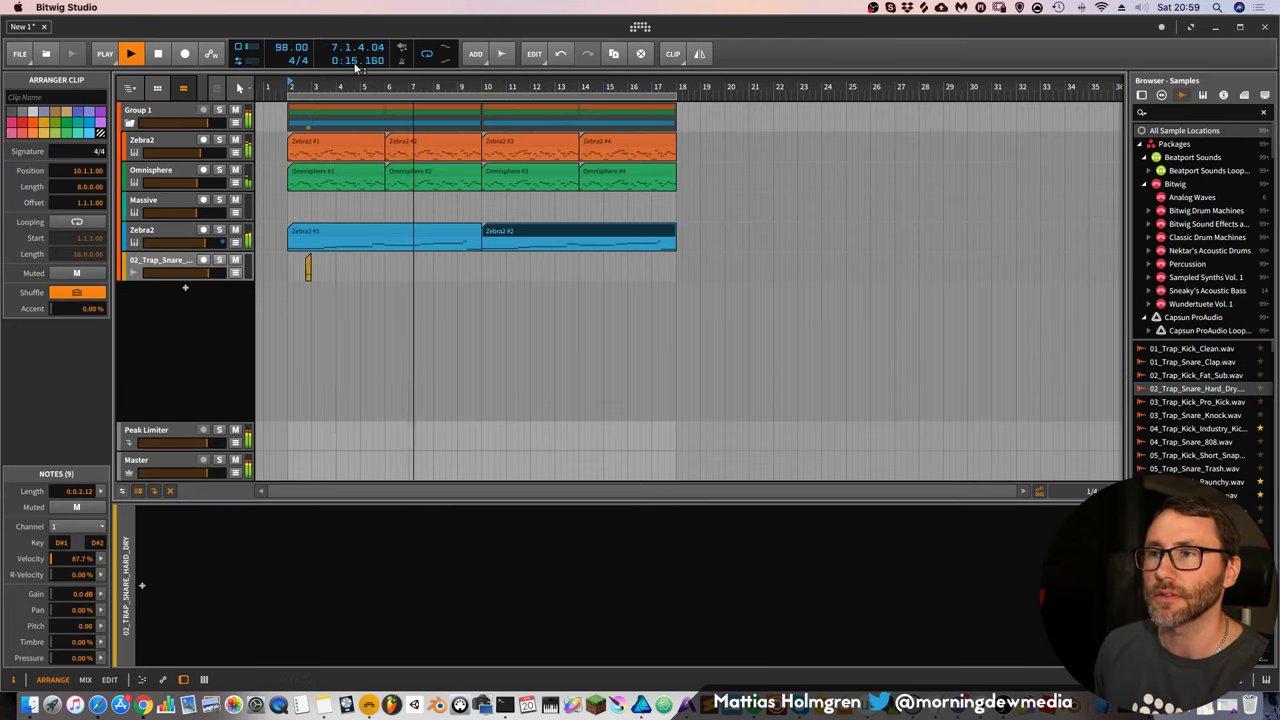
{"action": "left_click_drag", "start_coordinate": [330, 86], "coordinate": [433, 150]}
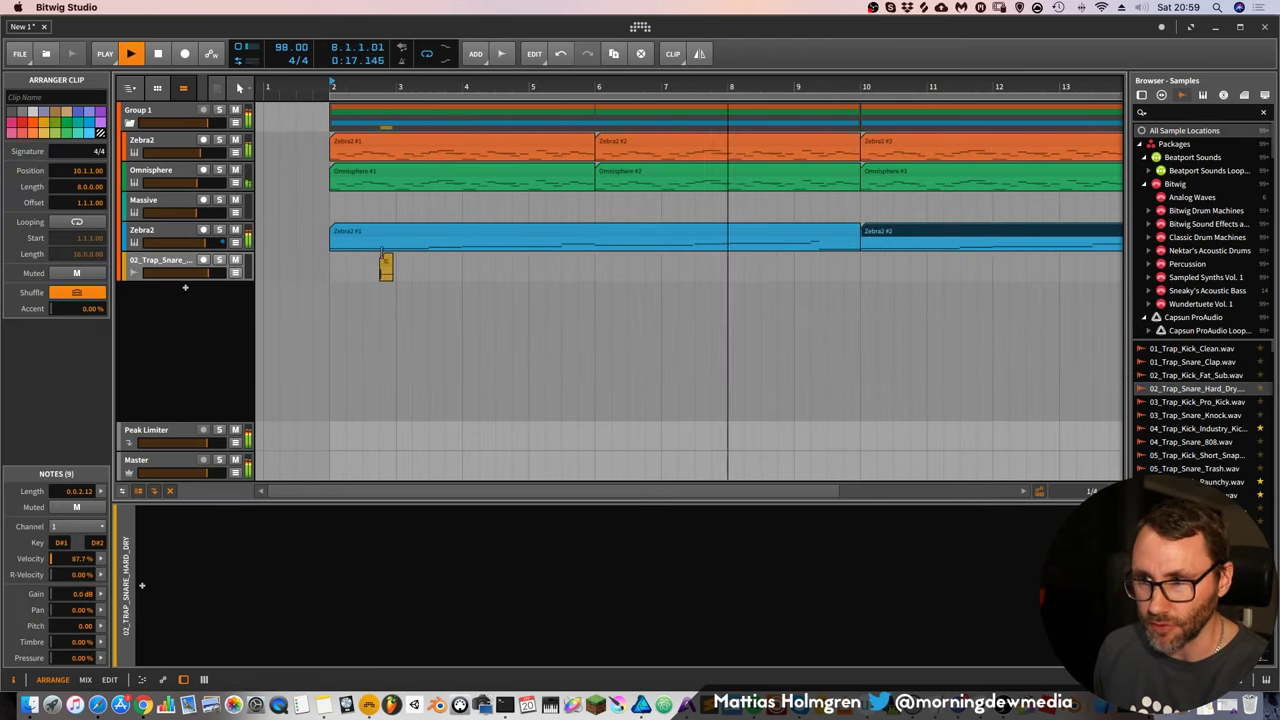
{"action": "left_click_drag", "start_coordinate": [384, 261], "coordinate": [402, 261]}
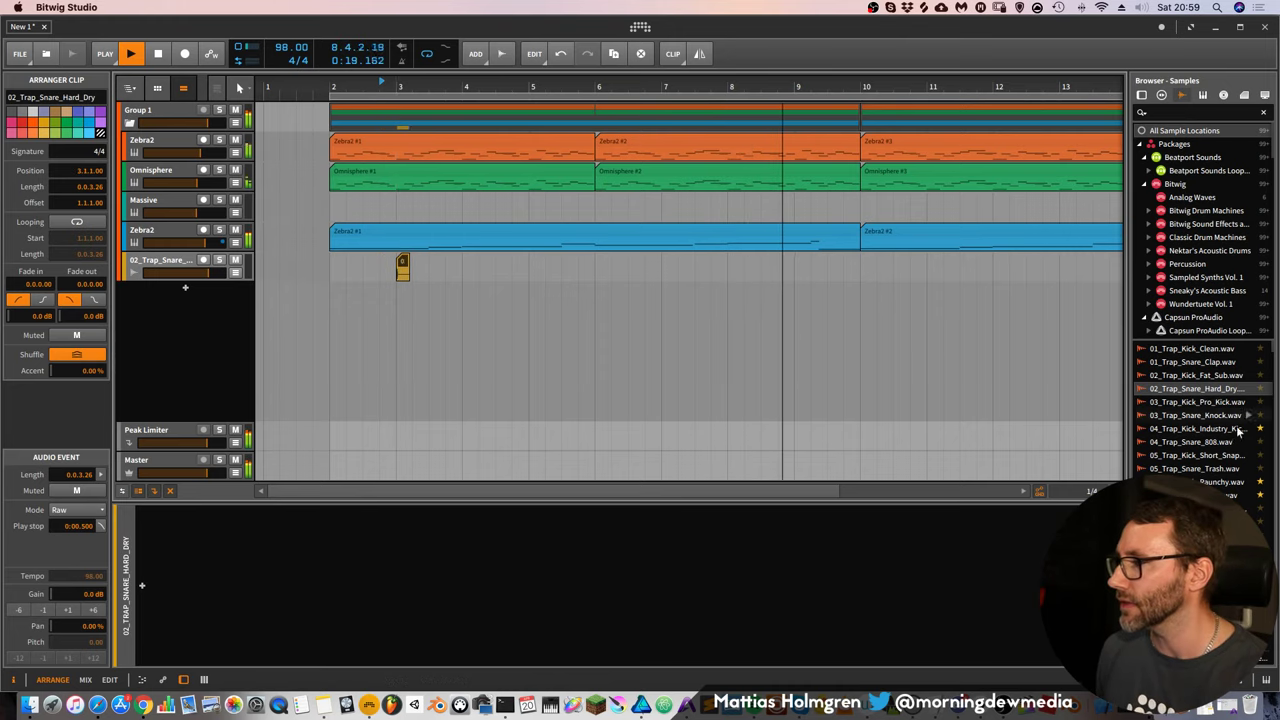
{"action": "key", "text": "space"}
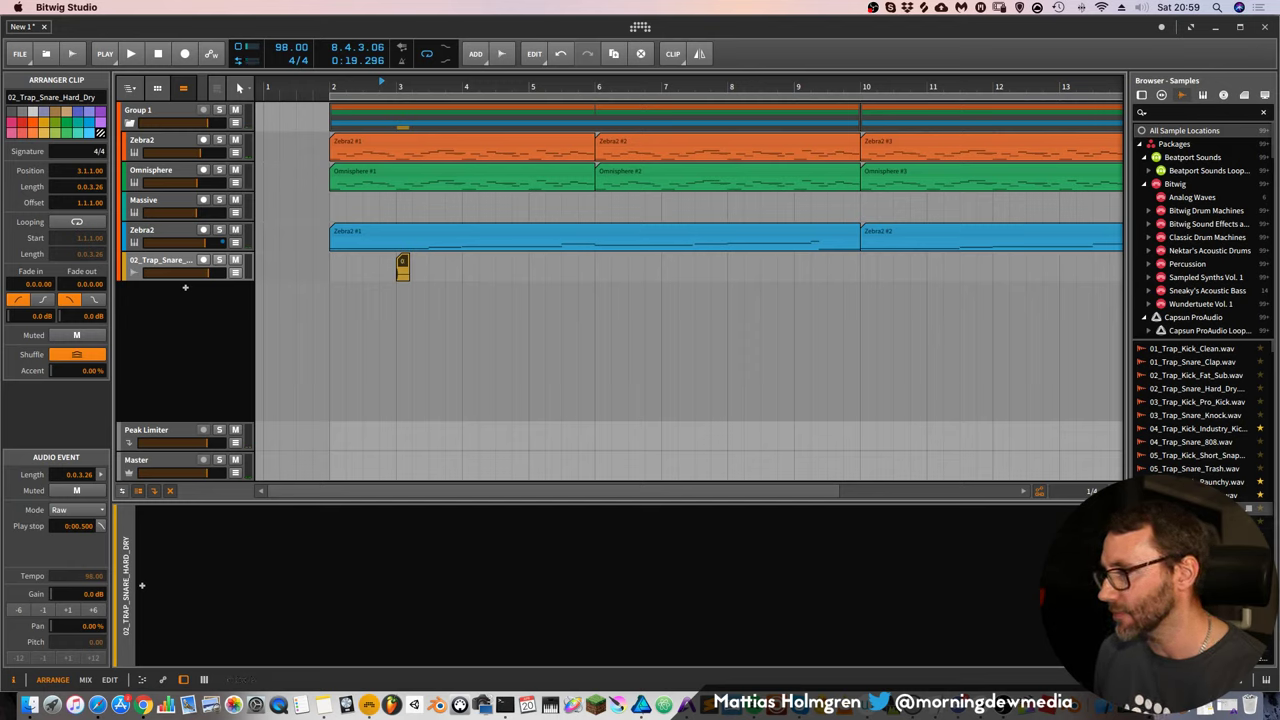
Add the 07_Trap_Kick_Tight_Room sample at bar 2 on a new audio track, shorten it to one beat, and play it back
{"action": "left_click_drag", "start_coordinate": [1190, 508], "coordinate": [331, 330]}
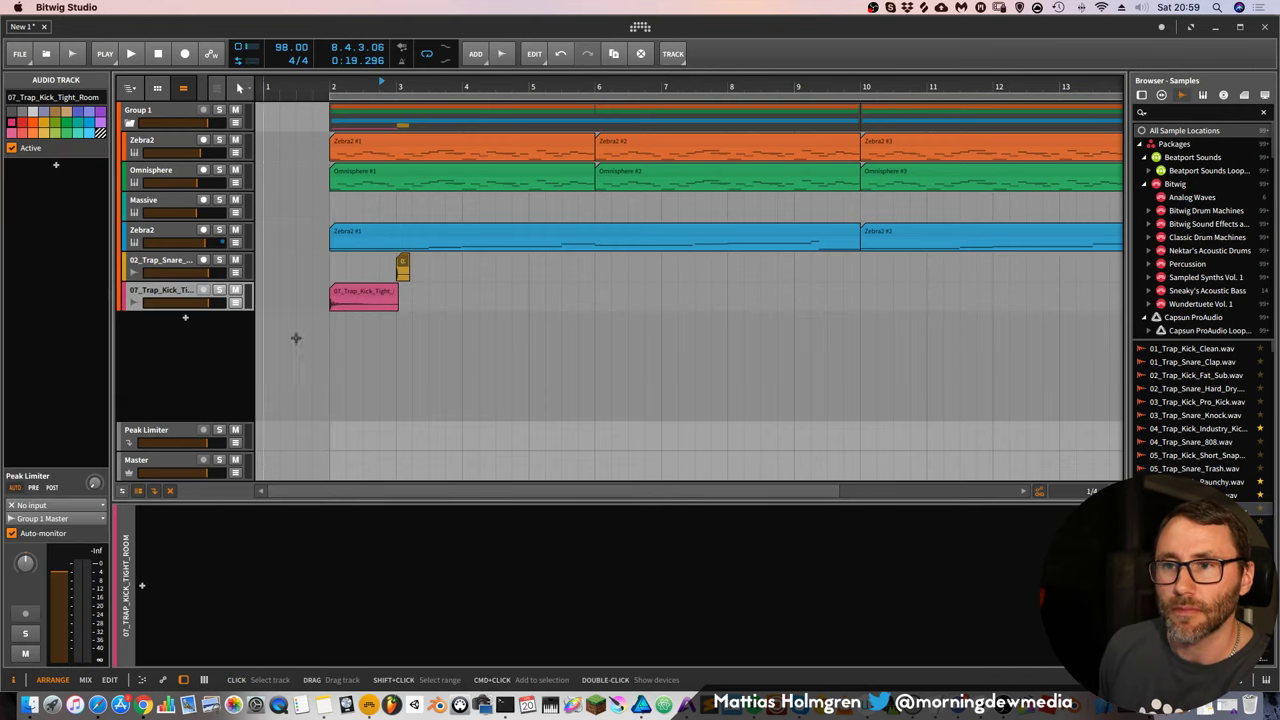
{"action": "left_click_drag", "start_coordinate": [396, 291], "coordinate": [346, 292]}
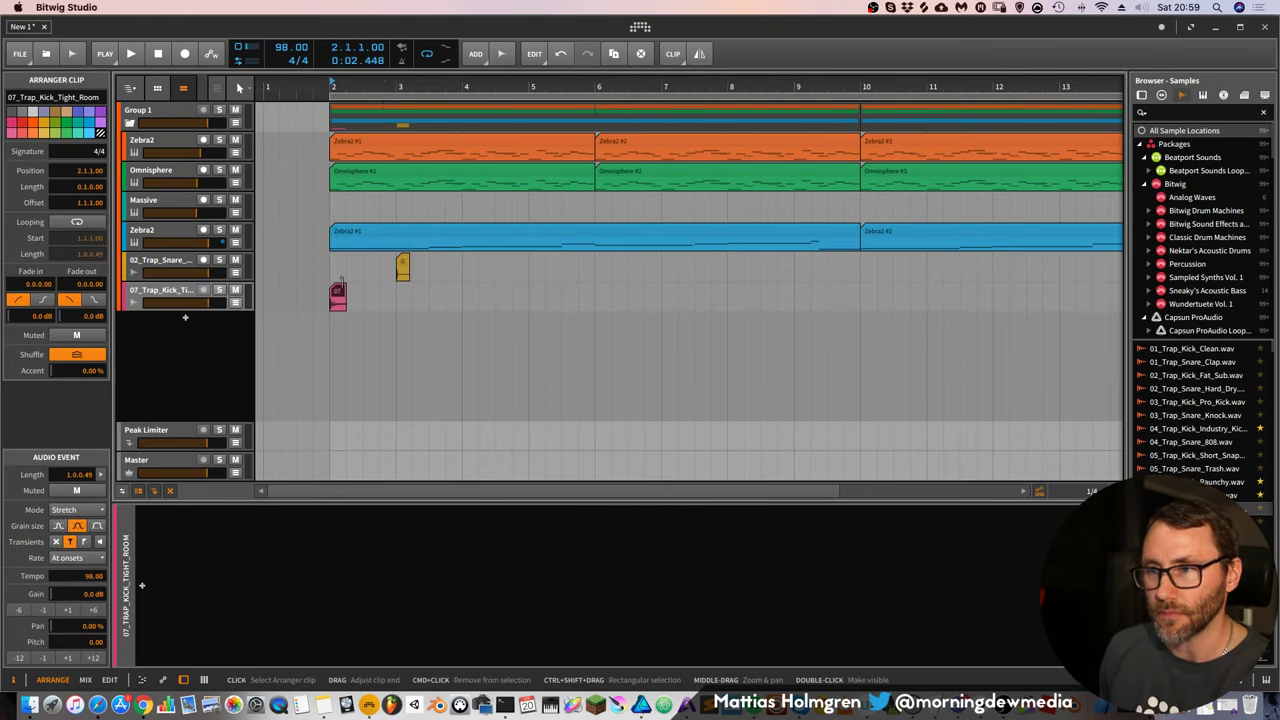
{"action": "left_click_drag", "start_coordinate": [405, 87], "coordinate": [501, 119]}
{"action": "key", "text": "space"}
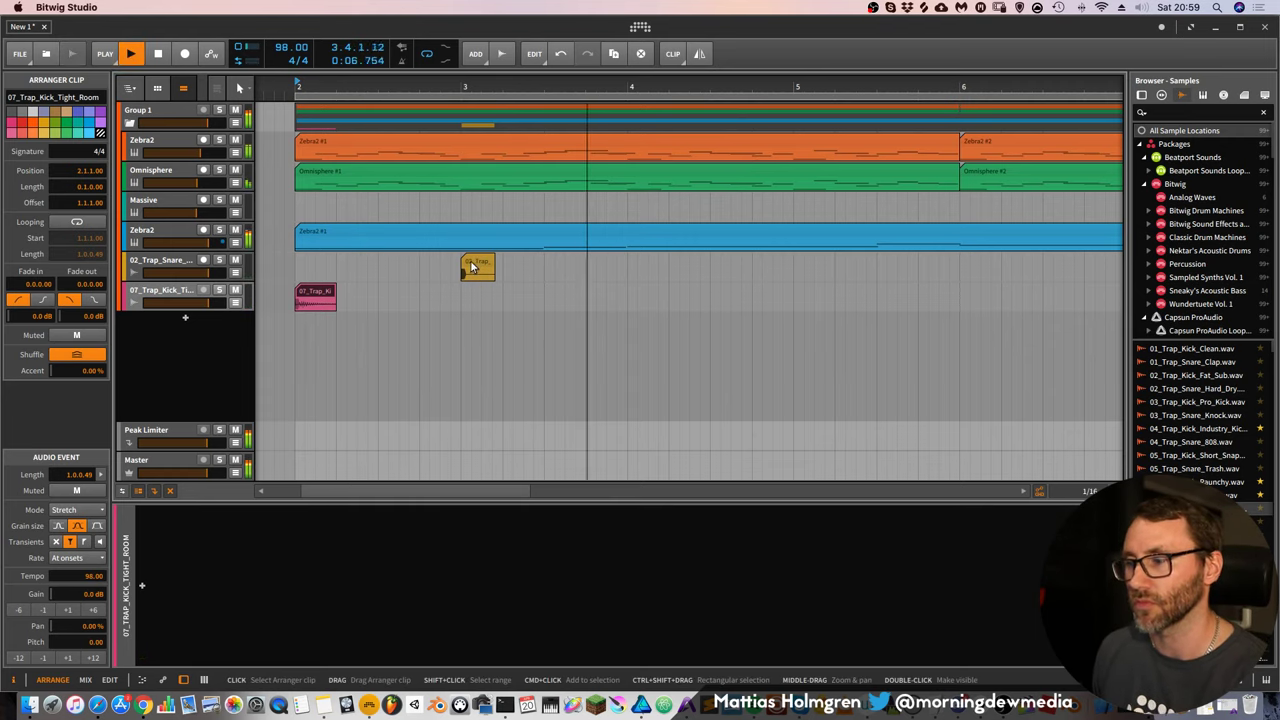
Move the snare clip to 2.3.1.00 and listen to it with the kick from bar 2
{"action": "key", "text": "space"}
{"action": "left_click_drag", "start_coordinate": [473, 265], "coordinate": [400, 262]}
{"action": "key", "text": "space"}
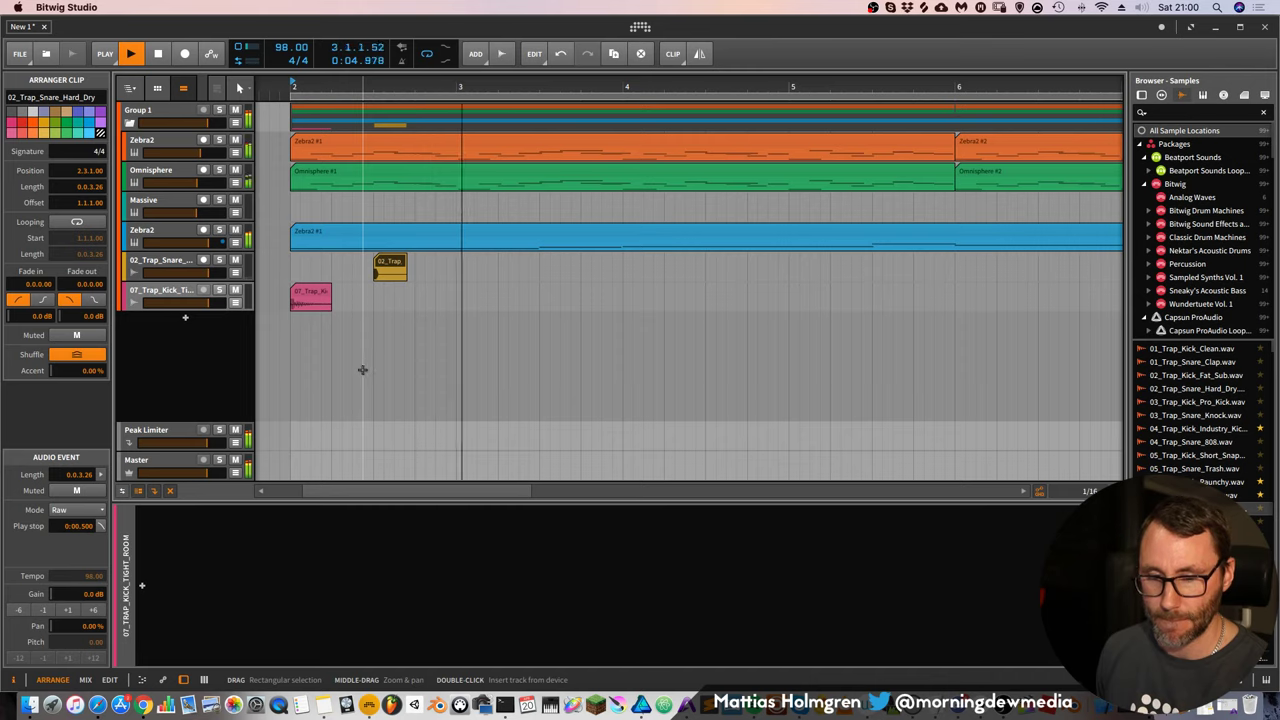
{"action": "key", "text": "space"}
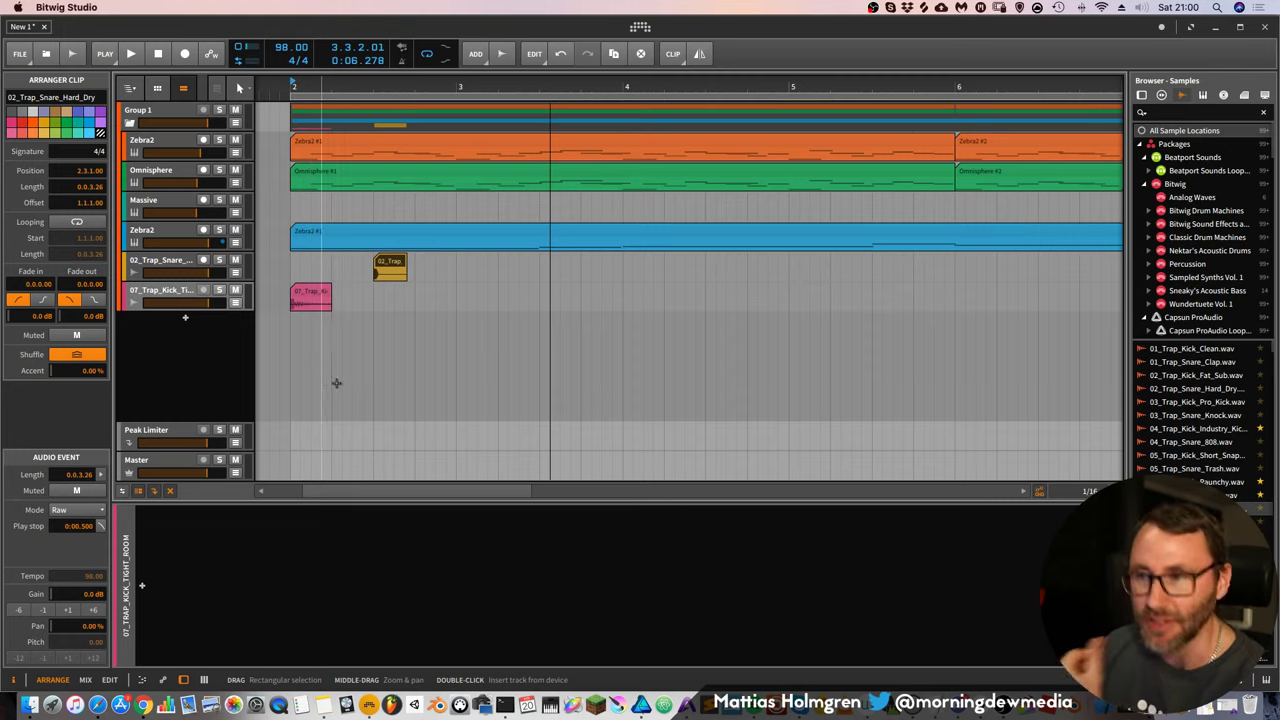
Open the bass track's Zebra2 window, review its oscillator, filter and shaper modules, and close it without adding a device
{"action": "left_click", "coordinate": [341, 383]}
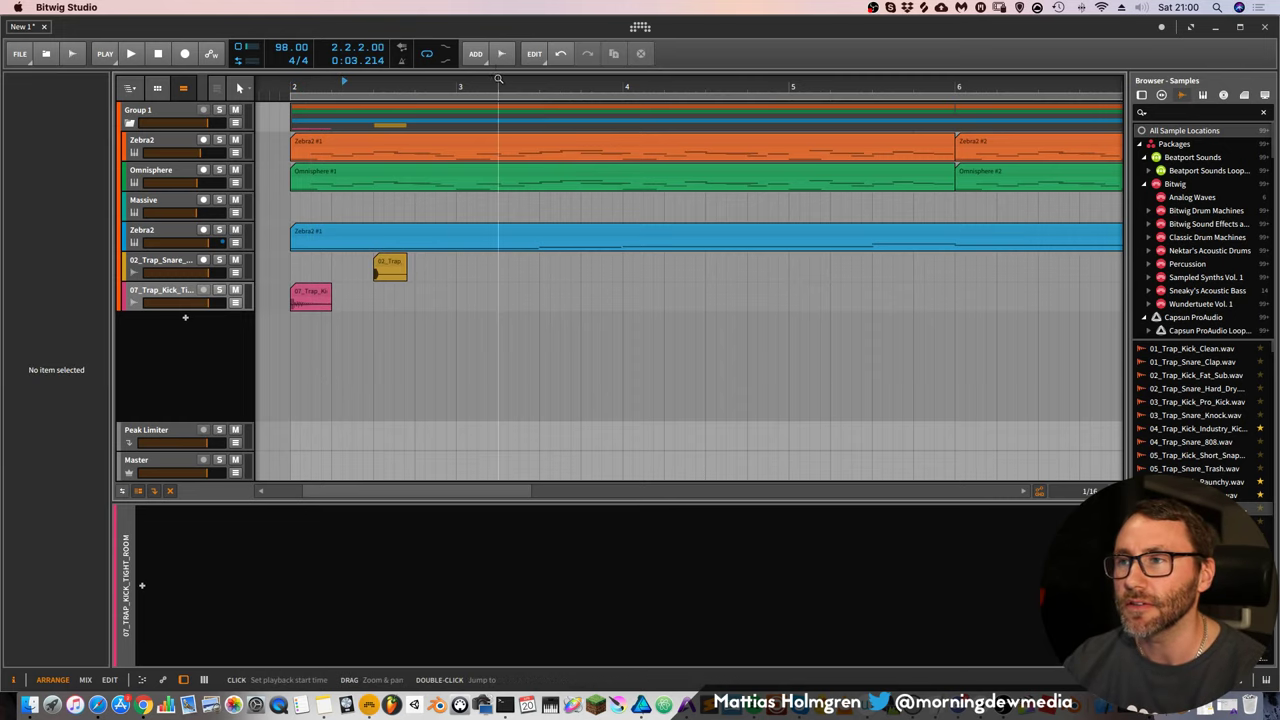
{"action": "left_click_drag", "start_coordinate": [499, 82], "coordinate": [337, 81]}
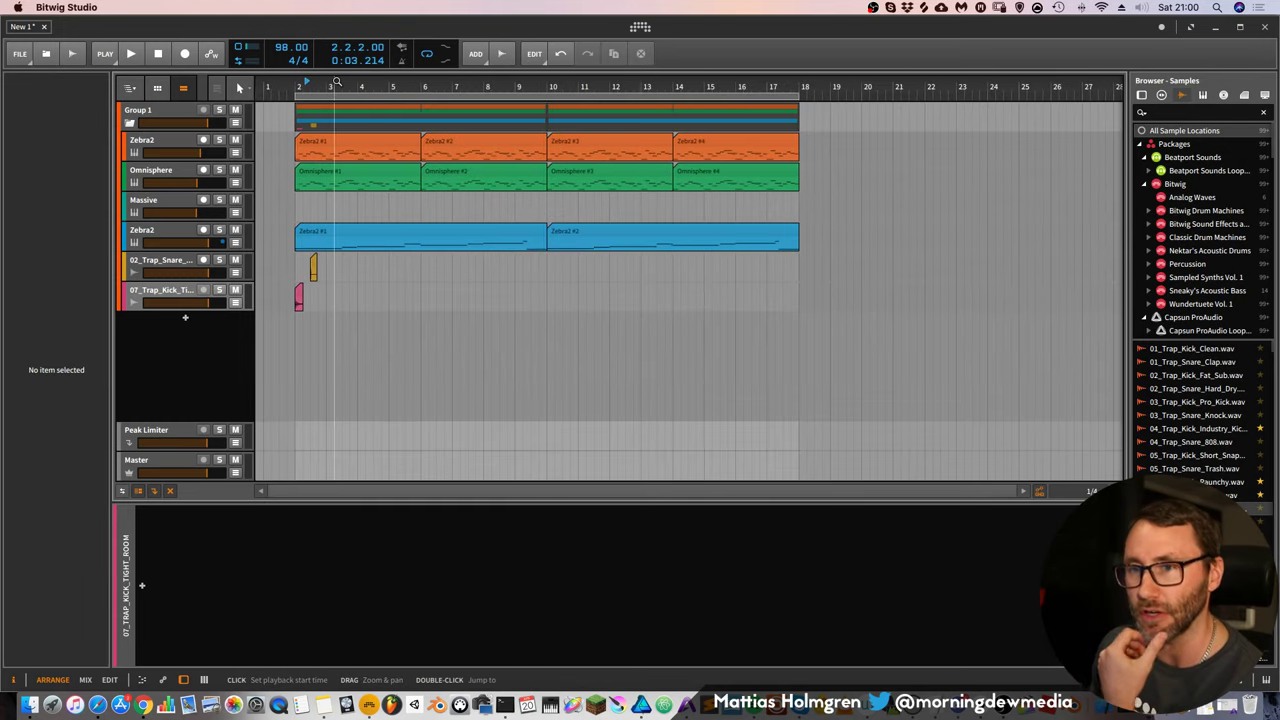
{"action": "left_click", "coordinate": [150, 238]}
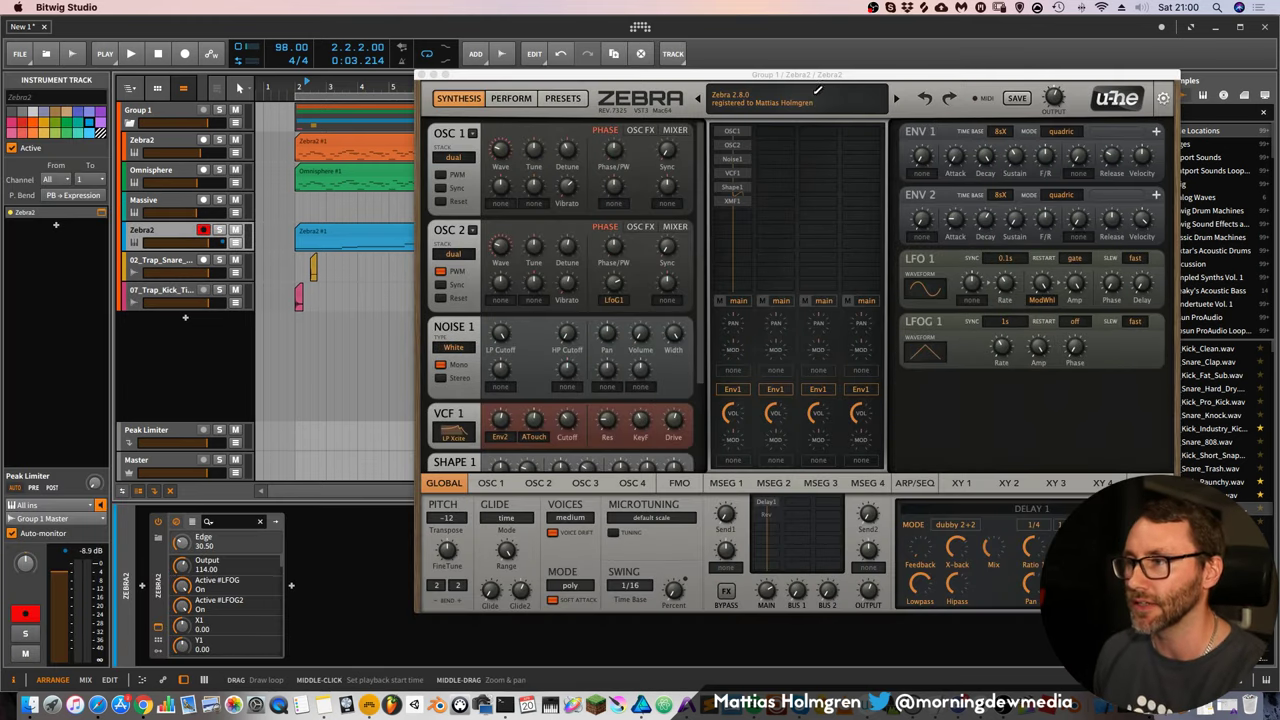
{"action": "left_click_drag", "start_coordinate": [820, 77], "coordinate": [667, 25]}
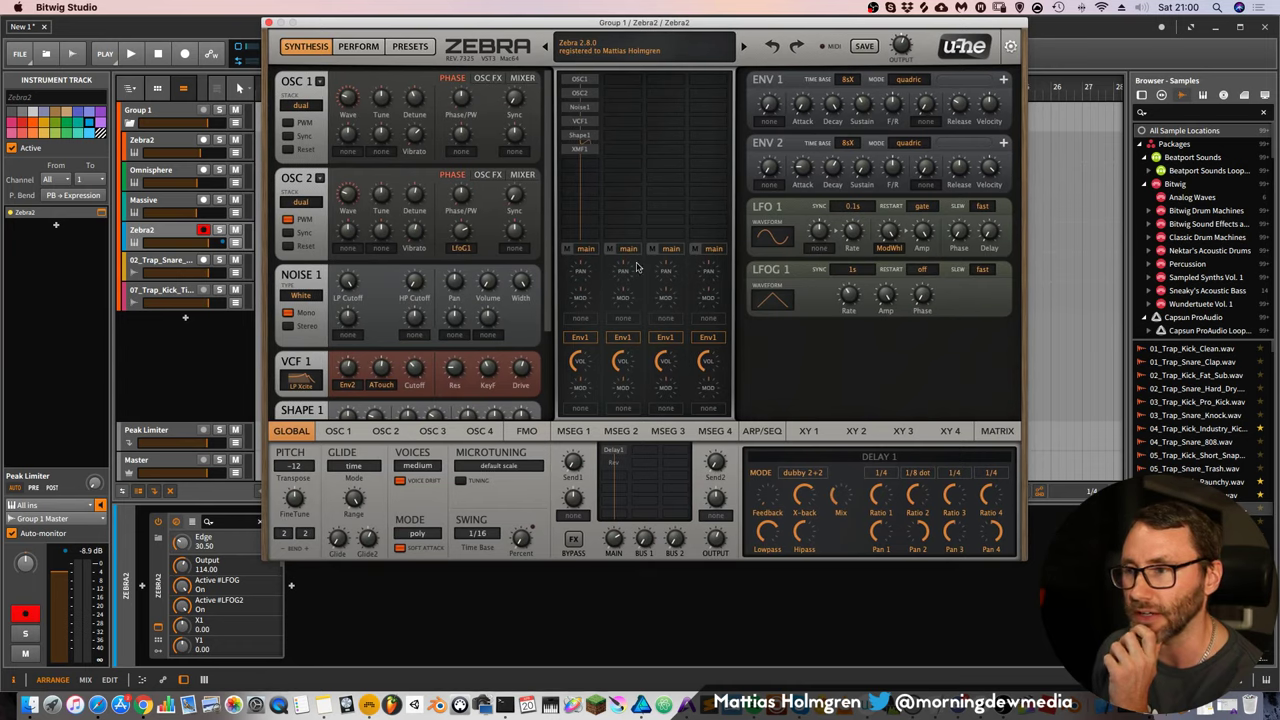
{"action": "scroll", "coordinate": [546, 214], "scroll_direction": "down", "scroll_amount": 5}
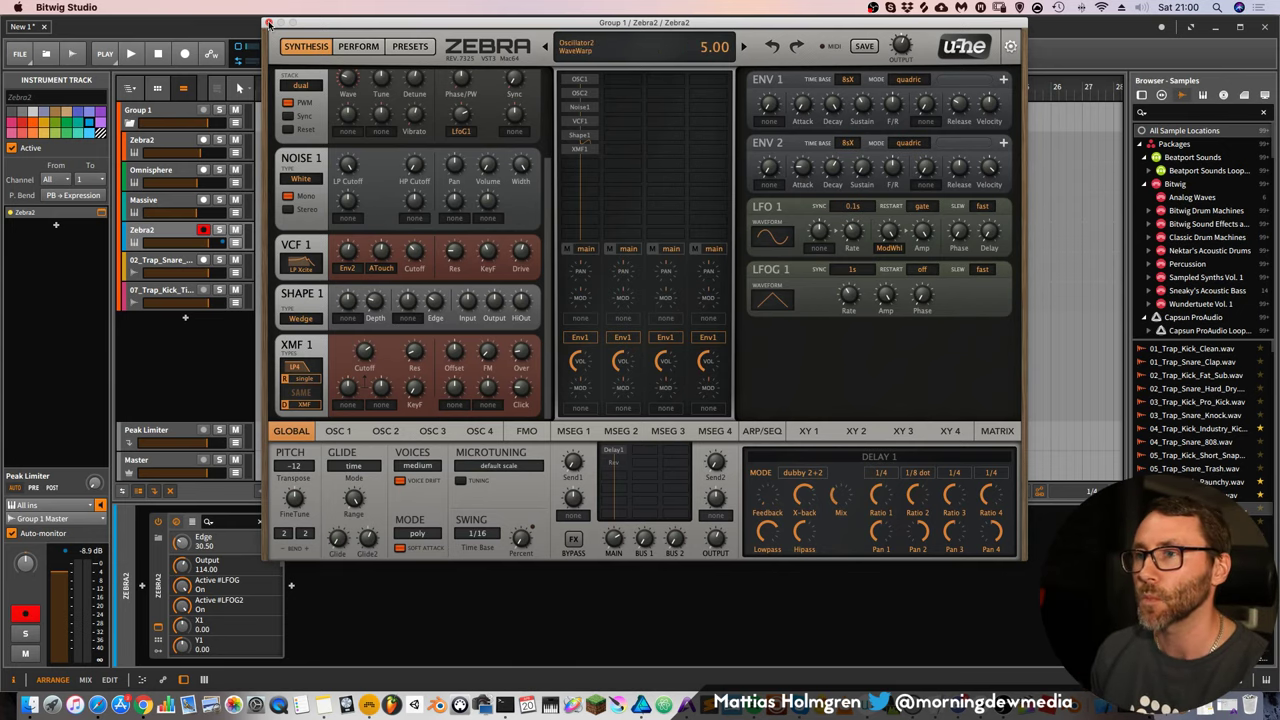
{"action": "left_click", "coordinate": [269, 23]}
{"action": "key", "text": "b"}
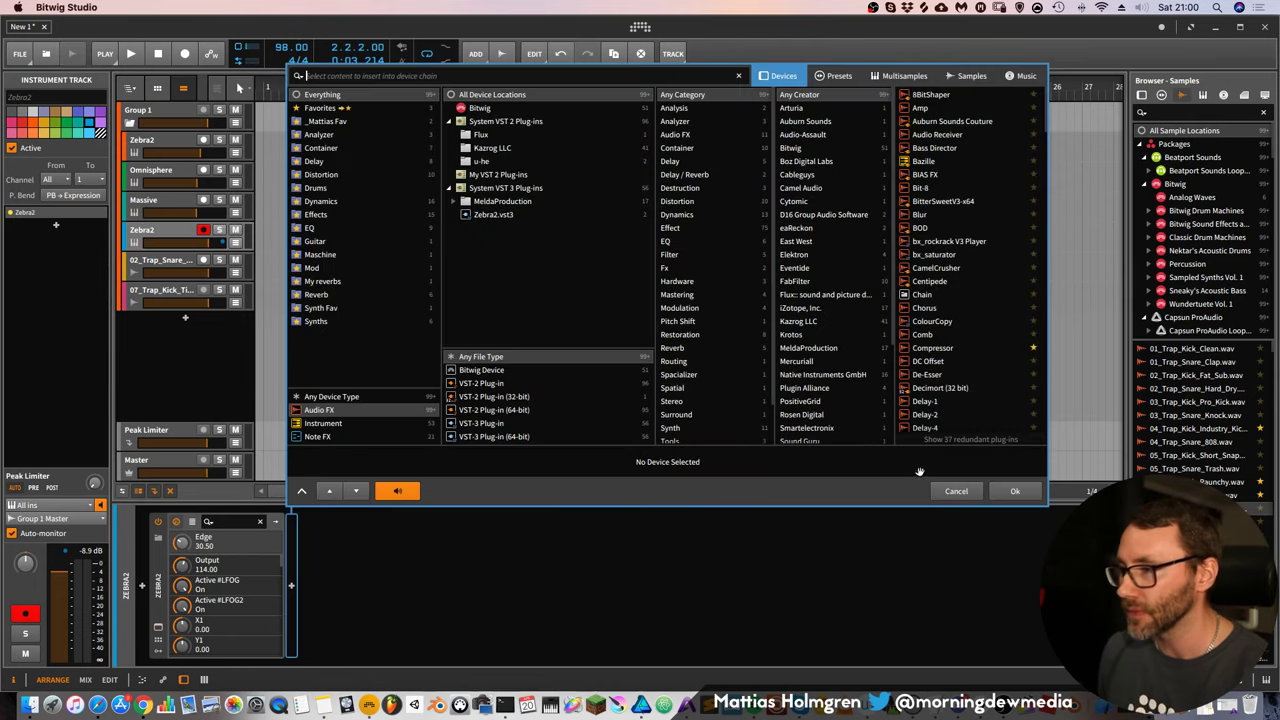
{"action": "left_click", "coordinate": [956, 493]}
Play the arrangement repeatedly from bar 2 to hear the kick and snare against the synths
{"action": "left_click_drag", "start_coordinate": [420, 86], "coordinate": [420, 140]}
{"action": "key", "text": "space"}
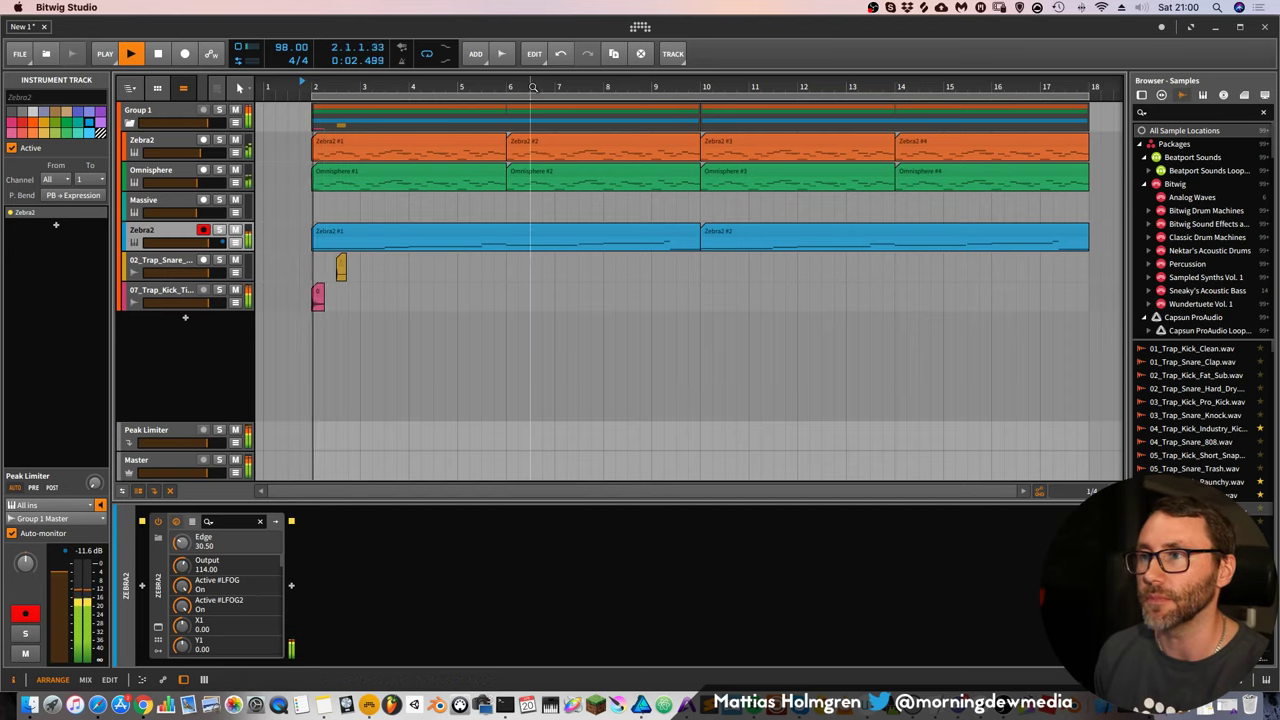
{"action": "left_click_drag", "start_coordinate": [412, 86], "coordinate": [623, 82]}
{"action": "scroll", "coordinate": [459, 113], "scroll_direction": "up", "scroll_amount": 3}
{"action": "key", "text": "space"}
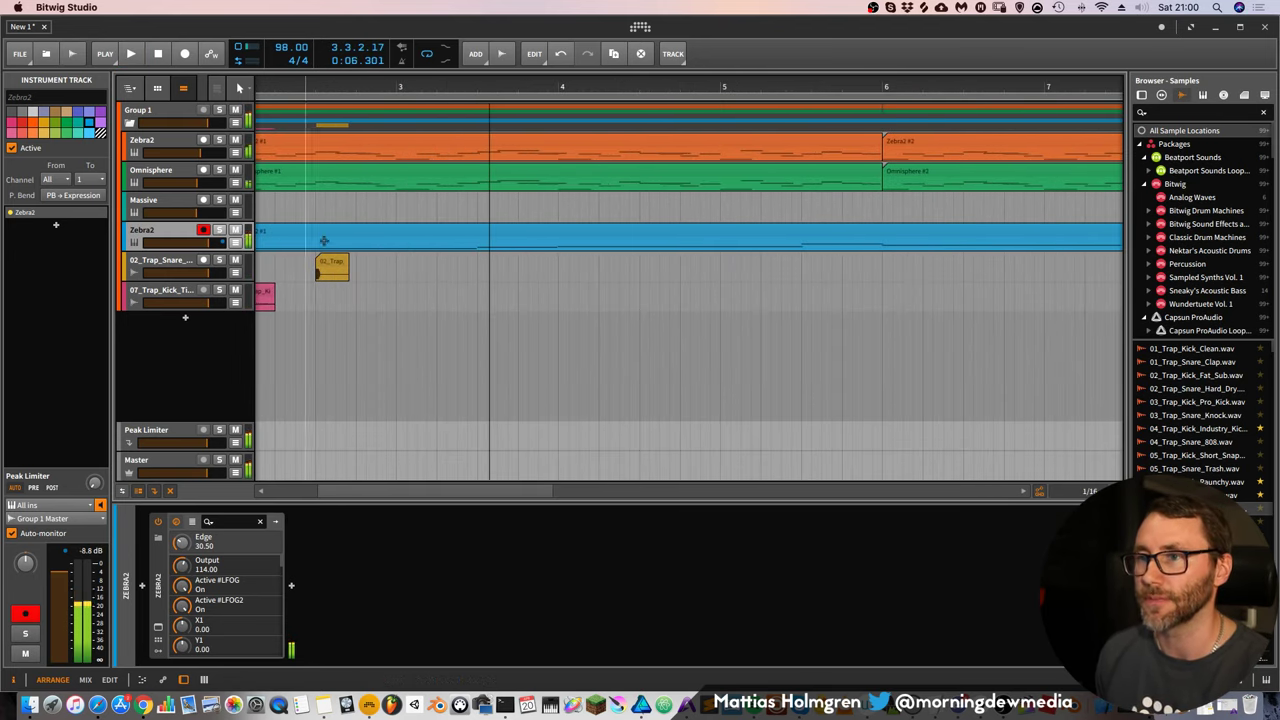
{"action": "key", "text": "space"}
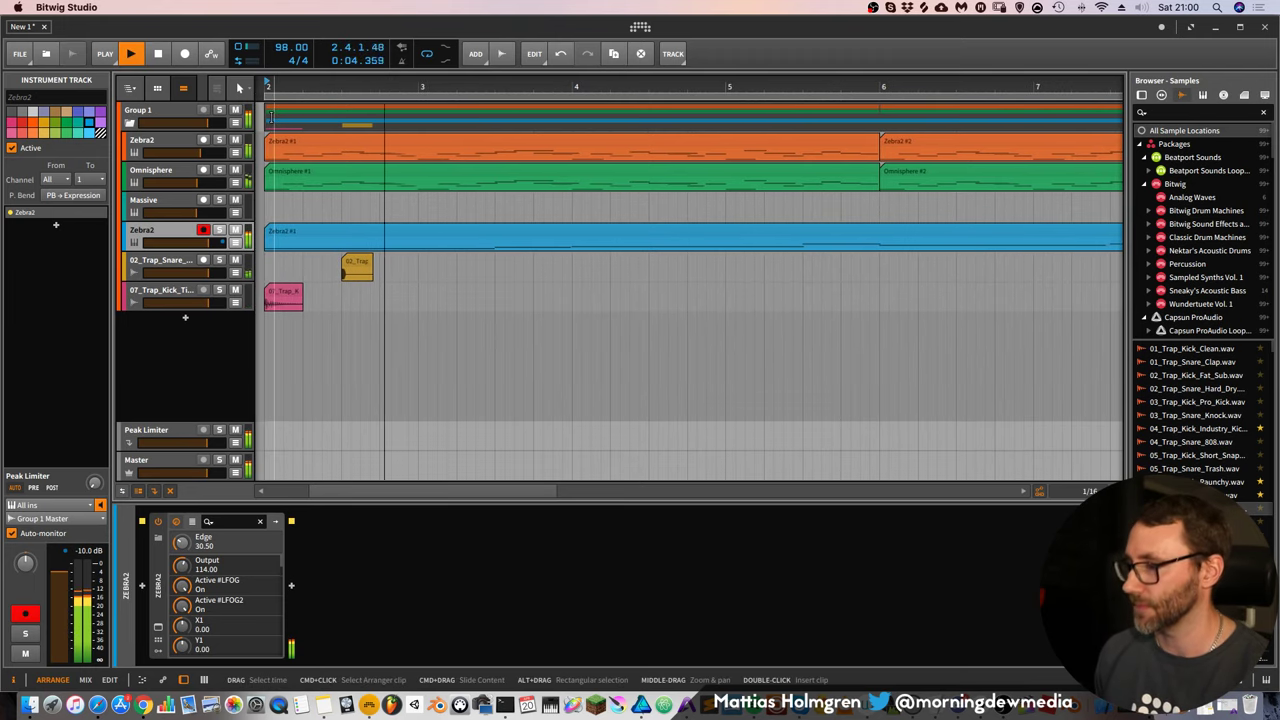
{"action": "key", "text": "space"}
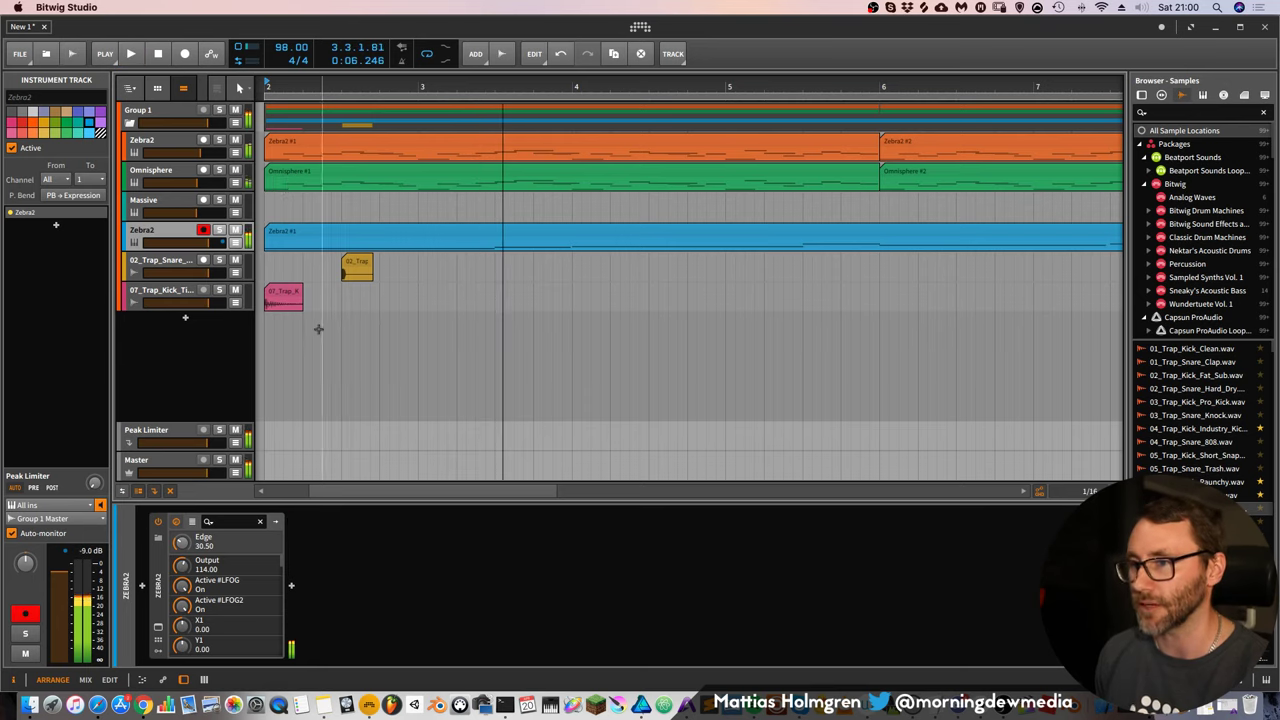
Add four short kick copies between beat 2.4 and beat 3.2, copy the snare to 3.2.1.00, and play from bar 2
{"action": "left_click_drag", "start_coordinate": [281, 298], "coordinate": [455, 293]}
{"action": "key", "text": "space"}
{"action": "key", "text": "space"}
{"action": "left_click_drag", "start_coordinate": [360, 265], "coordinate": [484, 268]}
{"action": "key", "text": "space"}
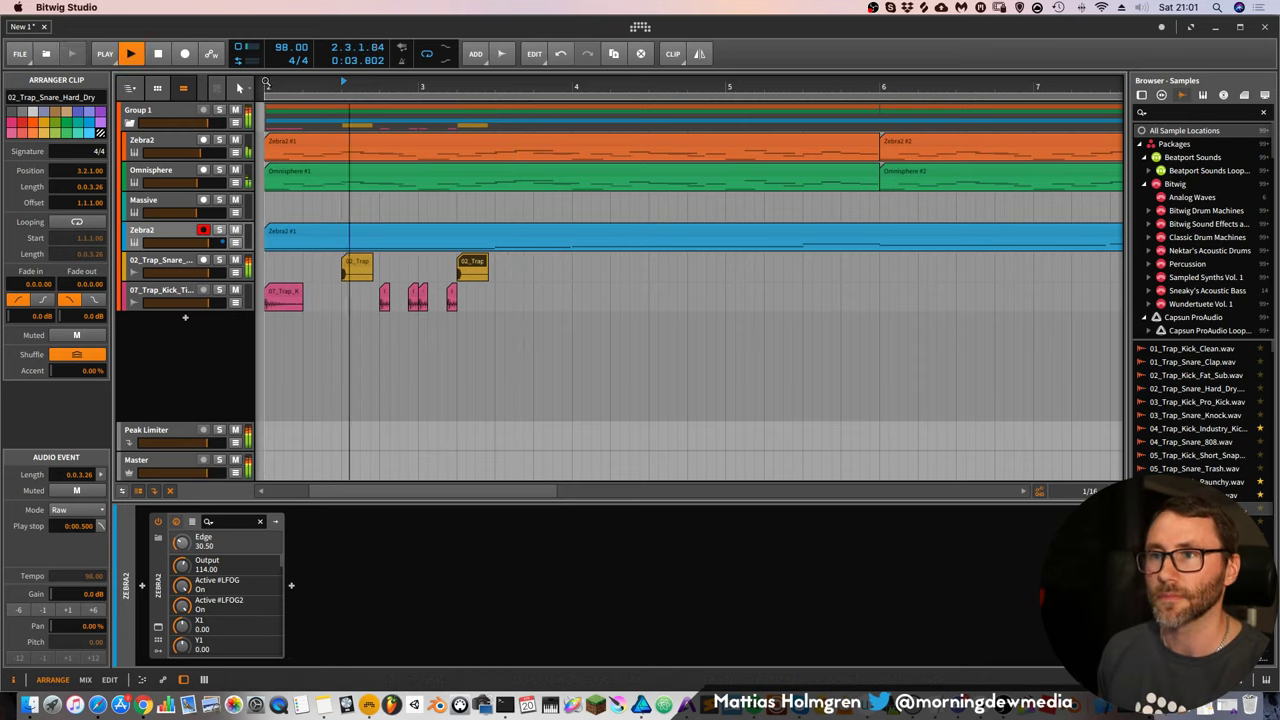
{"action": "left_click", "coordinate": [265, 84]}
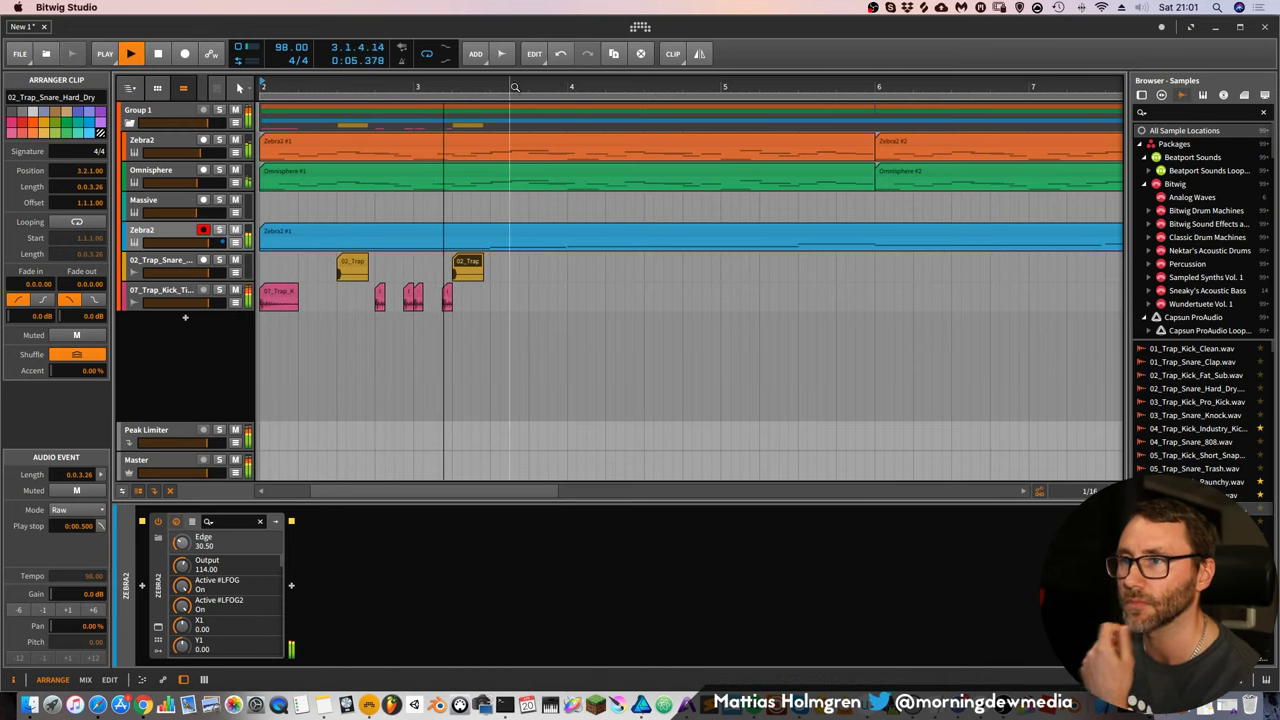
Move the second snare to beat 3.3, copy a short kick just before it, and shift the kick pair to 3.1.4.00
{"action": "left_click_drag", "start_coordinate": [518, 85], "coordinate": [684, 85]}
{"action": "key", "text": "space"}
{"action": "left_click_drag", "start_coordinate": [615, 268], "coordinate": [667, 268]}
{"action": "left_click_drag", "start_coordinate": [587, 296], "coordinate": [640, 296]}
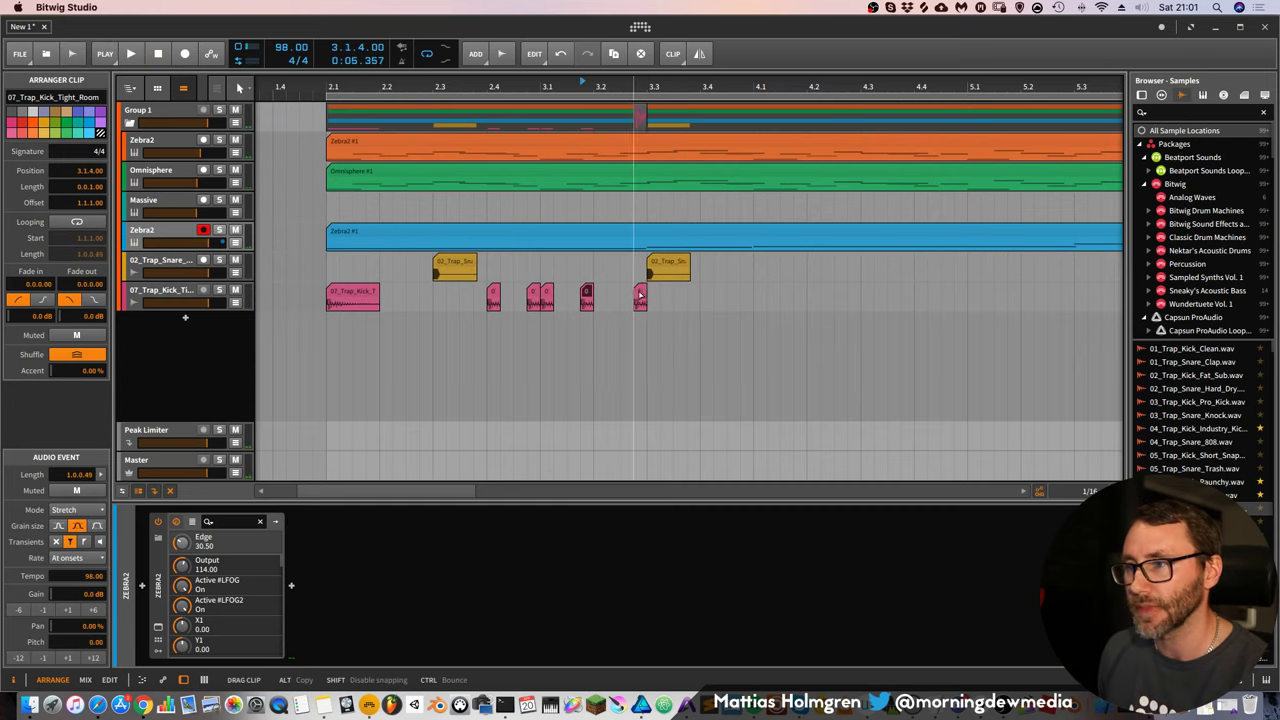
{"action": "left_click_drag", "start_coordinate": [566, 318], "coordinate": [597, 291]}
{"action": "left_click", "coordinate": [490, 87]}
{"action": "key", "text": "space"}
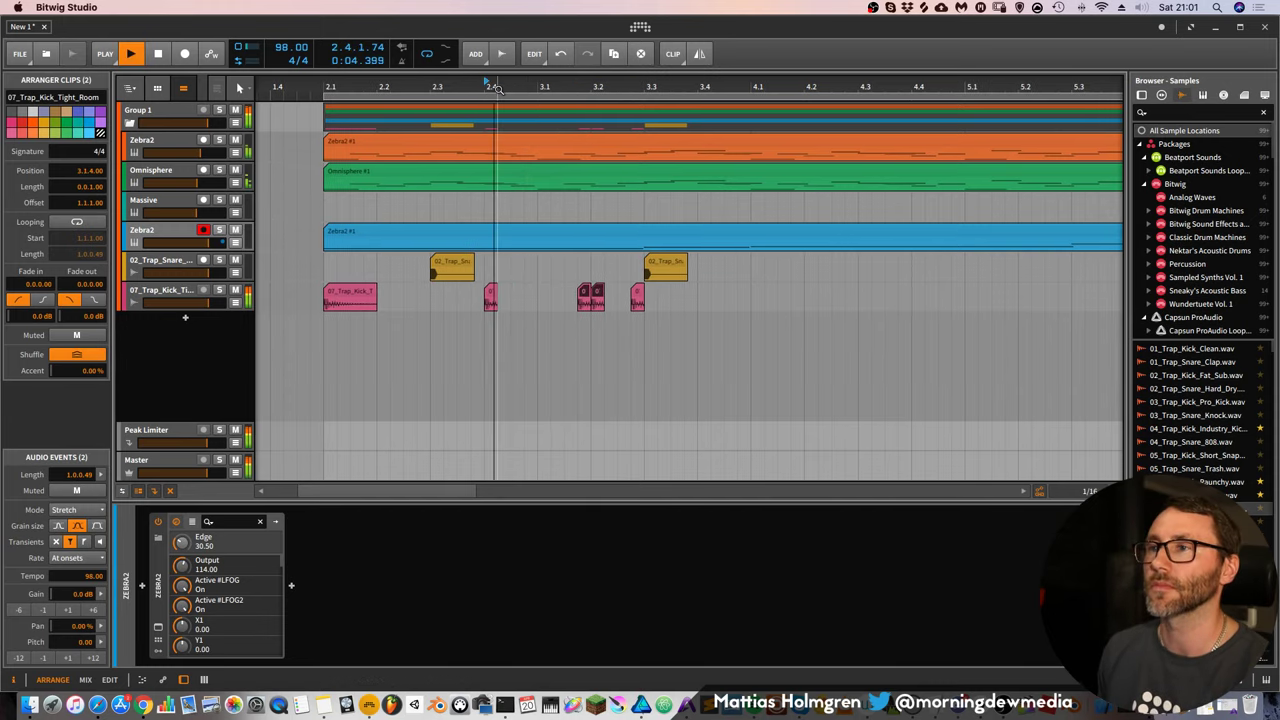
Shift the kick pair one sixteenth earlier so its second hit falls at 3.1.4.00, and play from bar 2
{"action": "left_click", "coordinate": [583, 304]}
{"action": "mouse_move", "coordinate": [584, 291]}
{"action": "left_mouse_down"}
{"action": "mouse_move", "coordinate": [570, 291]}
{"action": "mouse_move", "coordinate": [585, 291]}
{"action": "left_mouse_up"}
{"action": "left_click", "coordinate": [473, 87]}
{"action": "key", "text": "space"}
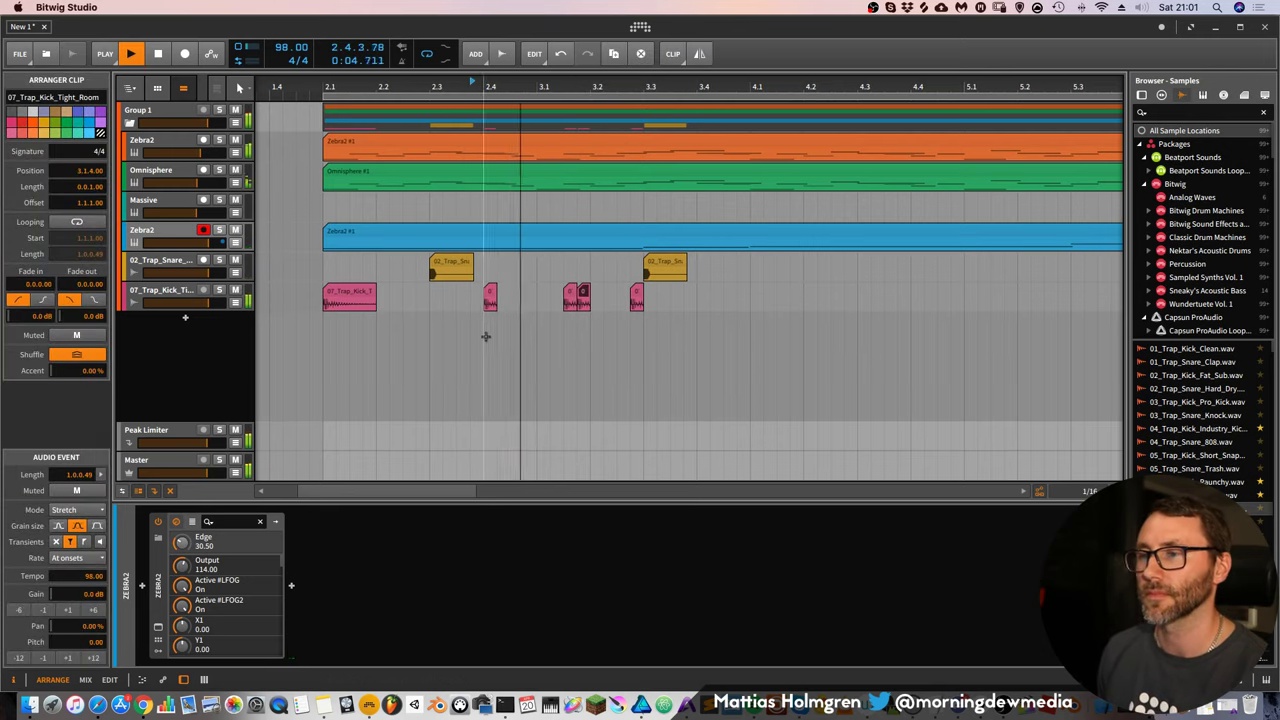
{"action": "left_click", "coordinate": [341, 111]}
{"action": "key", "text": "space"}
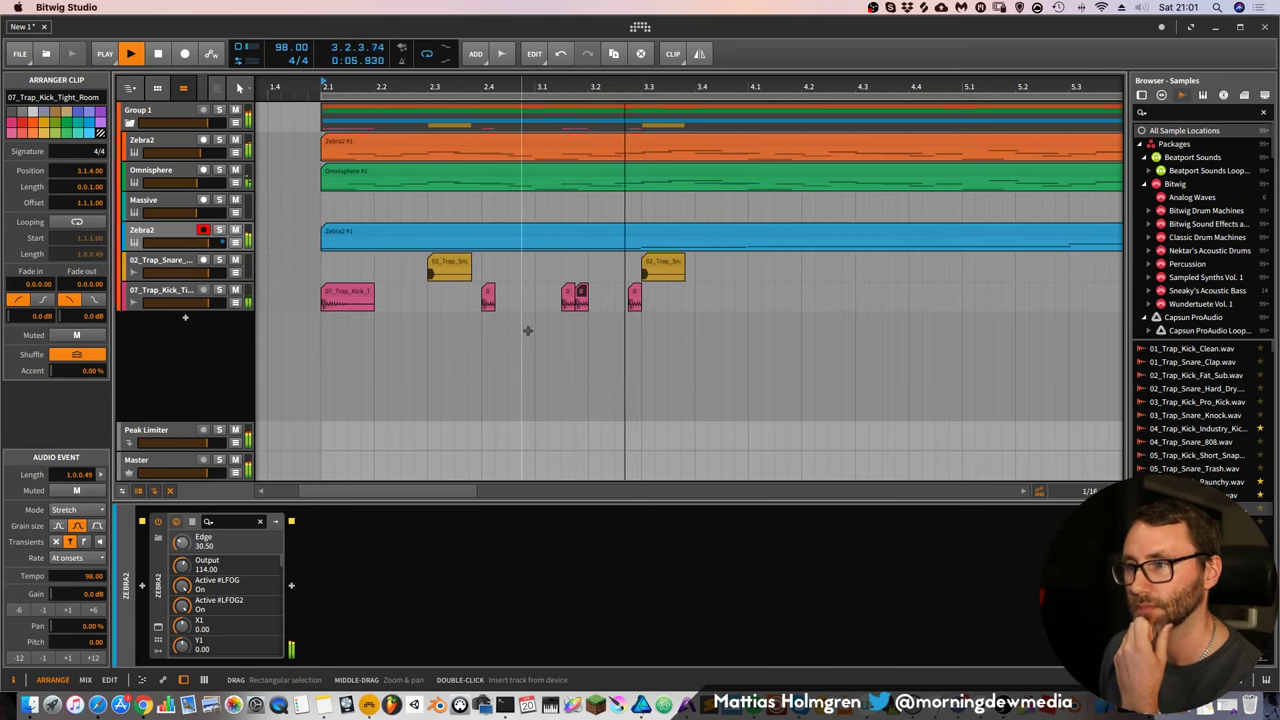
Copy a short kick to just before bar 4, duplicate the two-bar drum pattern at 4.1.1.00, and listen to it
{"action": "key", "text": "space"}
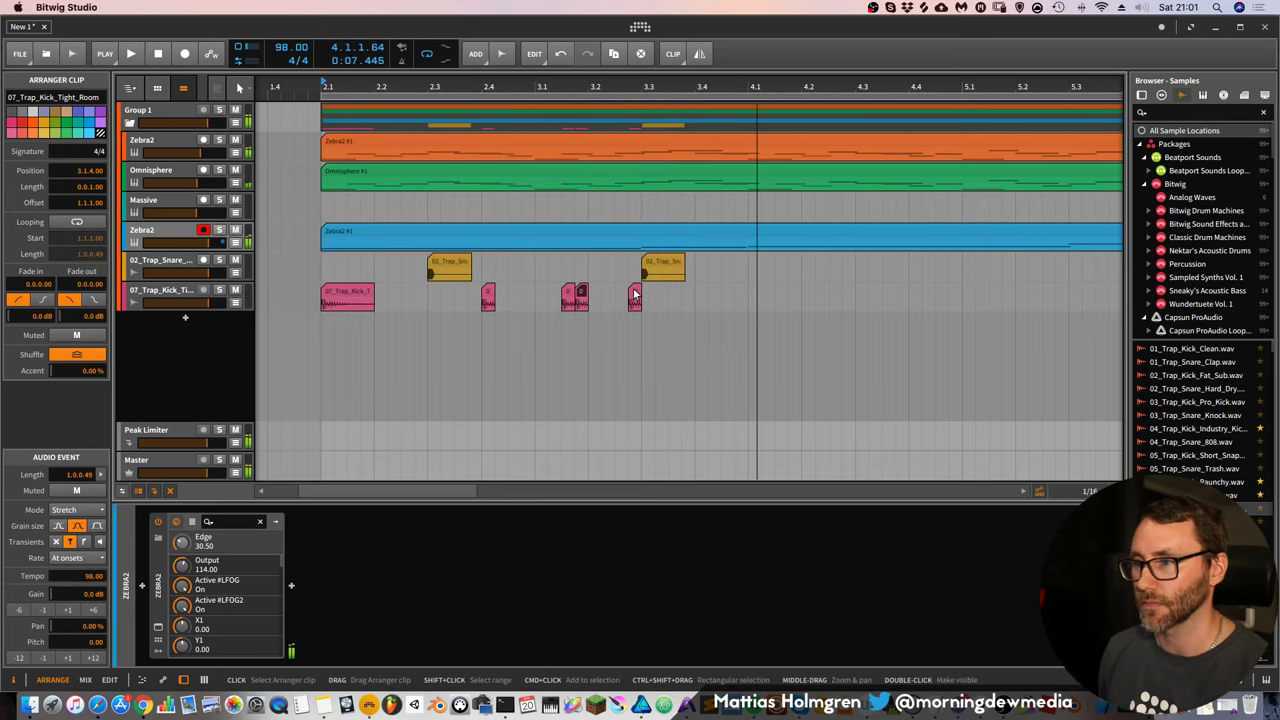
{"action": "left_click_drag", "start_coordinate": [634, 294], "coordinate": [314, 256]}
{"action": "key", "text": "Delete"}
{"action": "key", "text": "super+d"}
{"action": "key", "text": "space"}
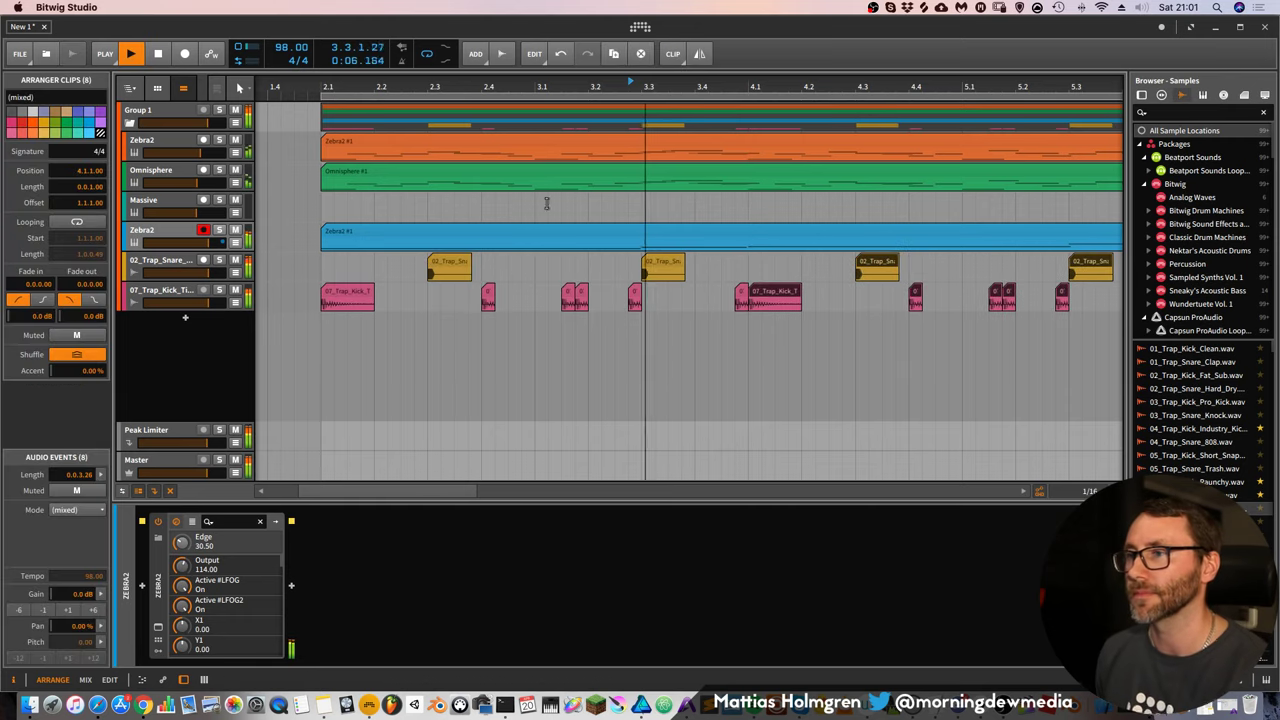
{"action": "left_click_drag", "start_coordinate": [620, 87], "coordinate": [565, 78]}
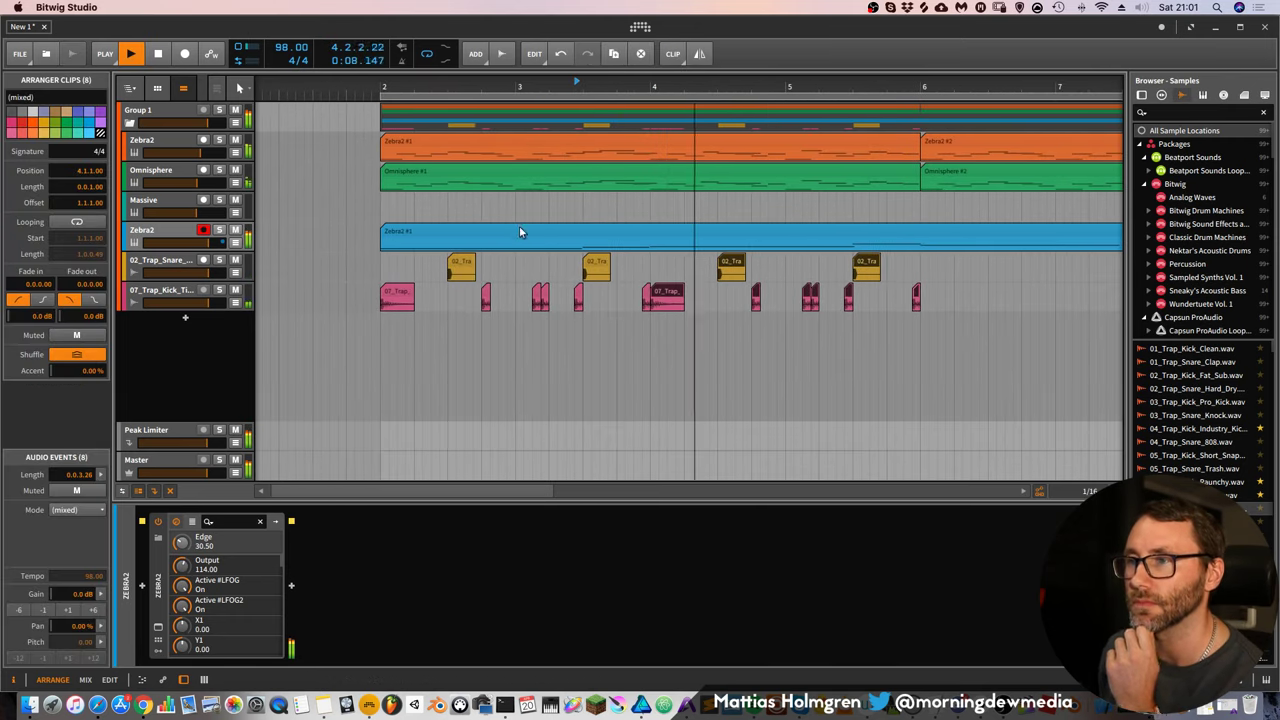
{"action": "key", "text": "space"}
Copy the short kick before bar 4 to 4.2.4.00 and play the drum pattern from bar 2
{"action": "left_click", "coordinate": [643, 301]}
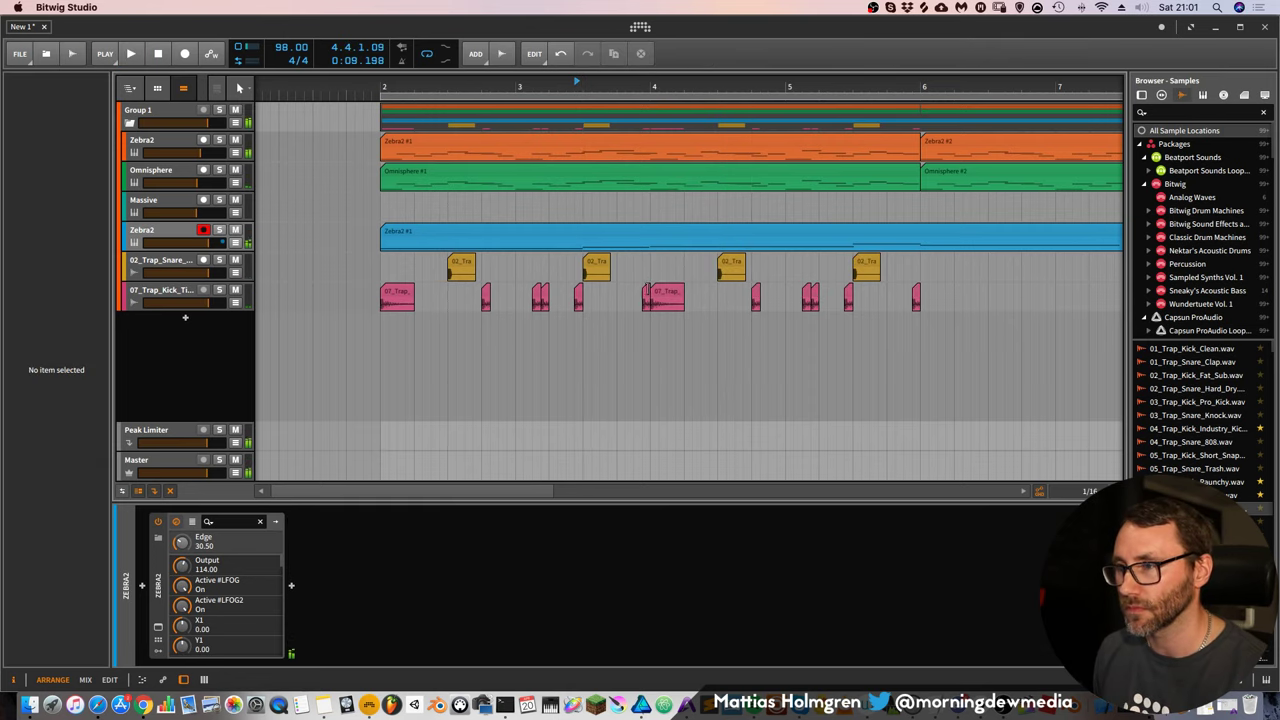
{"action": "left_click_drag", "start_coordinate": [647, 292], "coordinate": [716, 289]}
{"action": "left_click", "coordinate": [385, 80]}
{"action": "key", "text": "space"}
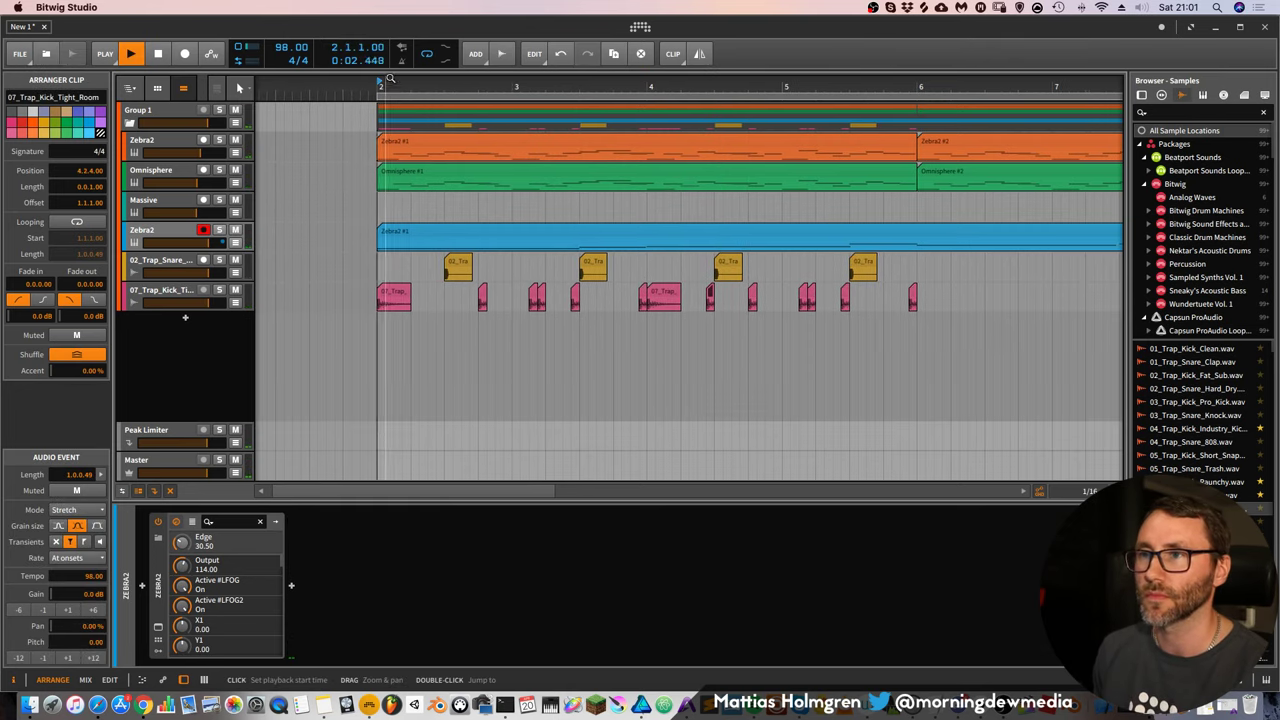
Lower the 02_Trap_Snare track's volume to about -2.6 dB while the drum pattern plays
{"action": "left_click_drag", "start_coordinate": [389, 80], "coordinate": [318, 72]}
{"action": "left_click_drag", "start_coordinate": [441, 80], "coordinate": [418, 76]}
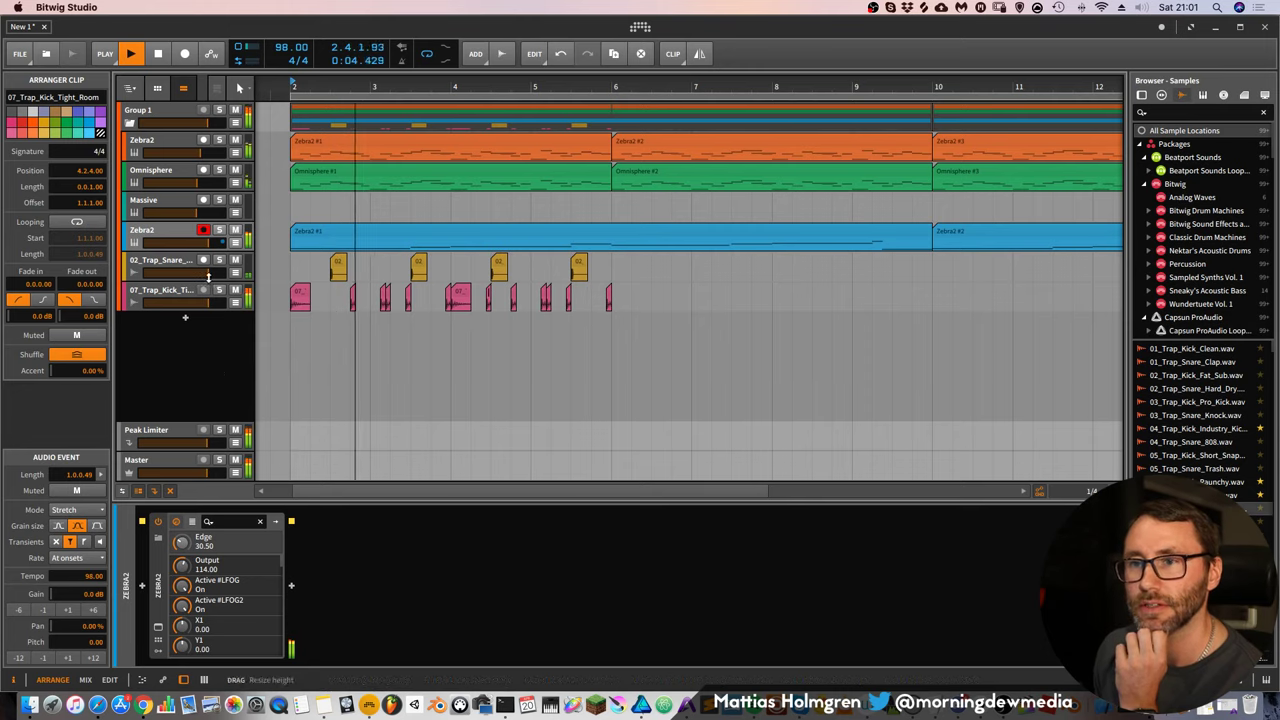
{"action": "left_click_drag", "start_coordinate": [208, 273], "coordinate": [201, 281]}
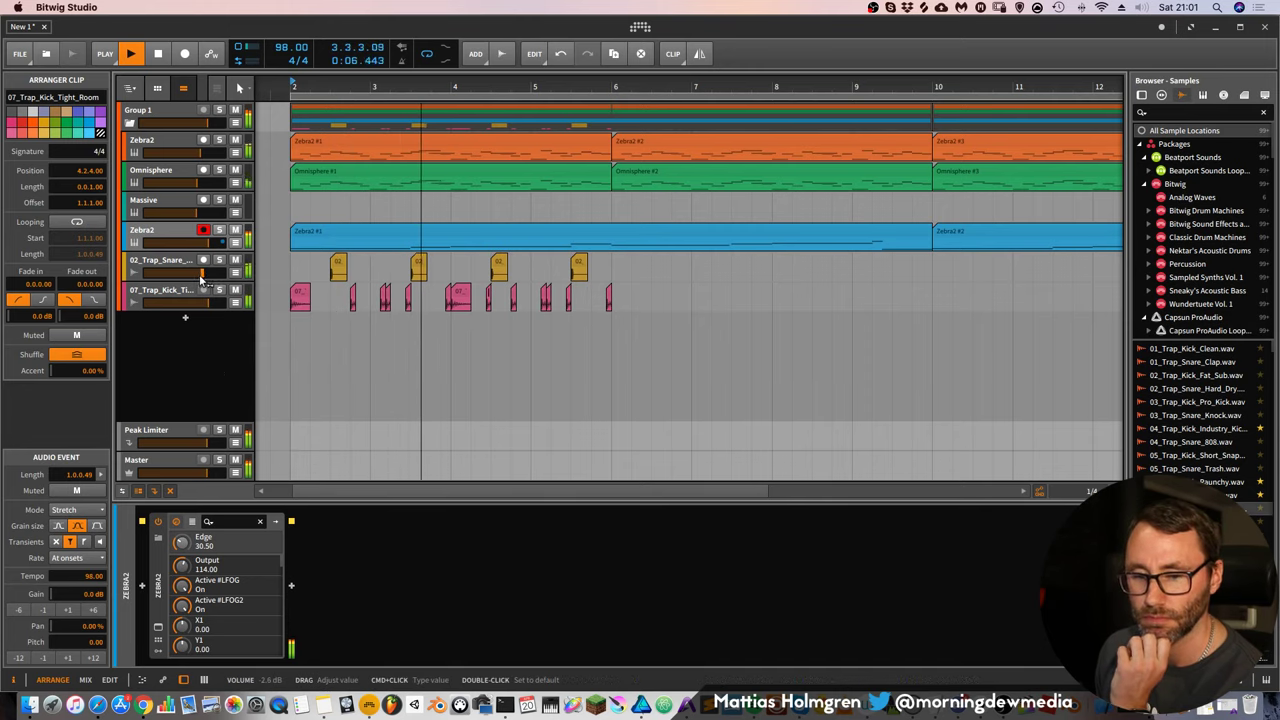
{"action": "left_click_drag", "start_coordinate": [372, 84], "coordinate": [305, 88]}
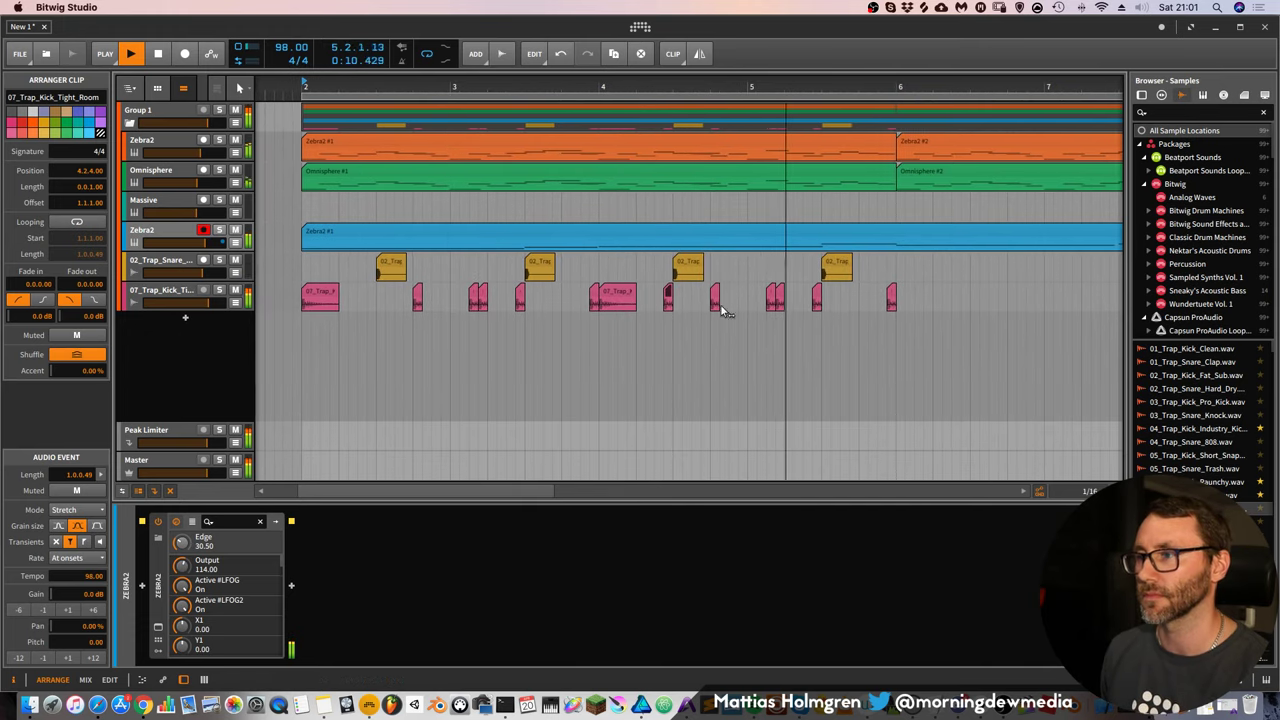
Replay the drum pattern from bar 2 and delete the short kick at 2.4.1.00
{"action": "key", "text": "space"}
{"action": "key", "text": "space"}
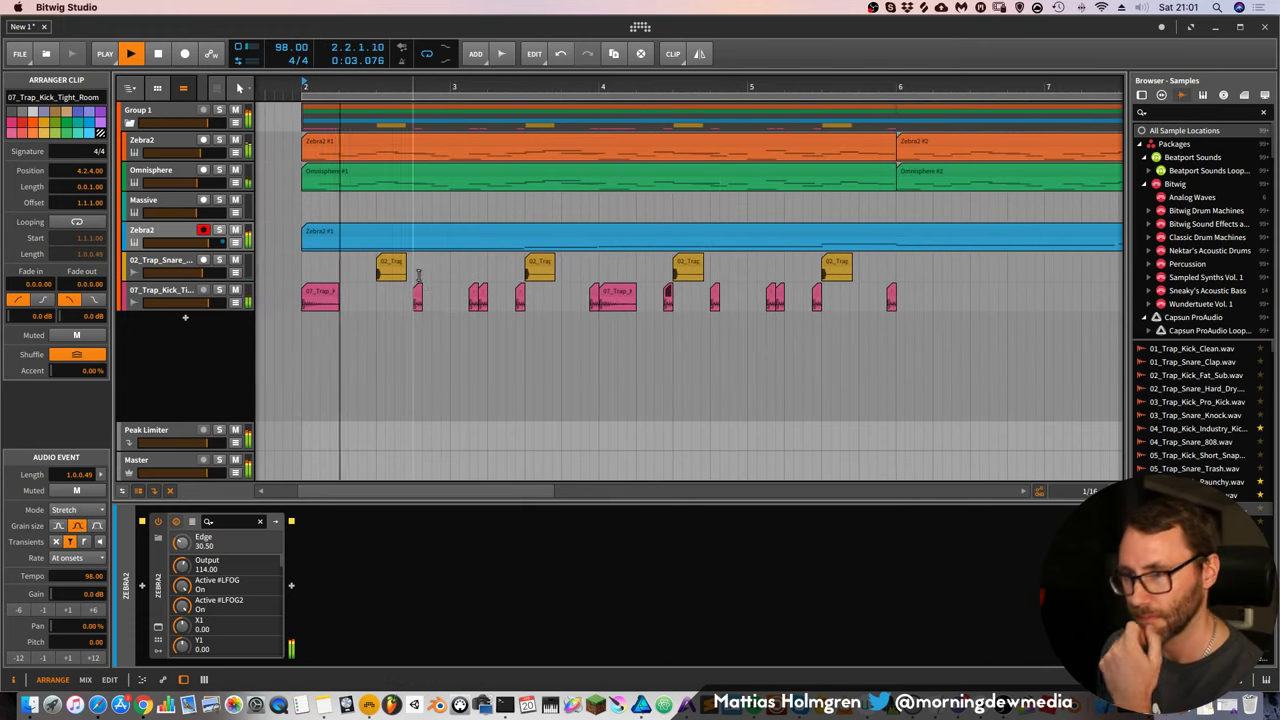
{"action": "left_click", "coordinate": [418, 291]}
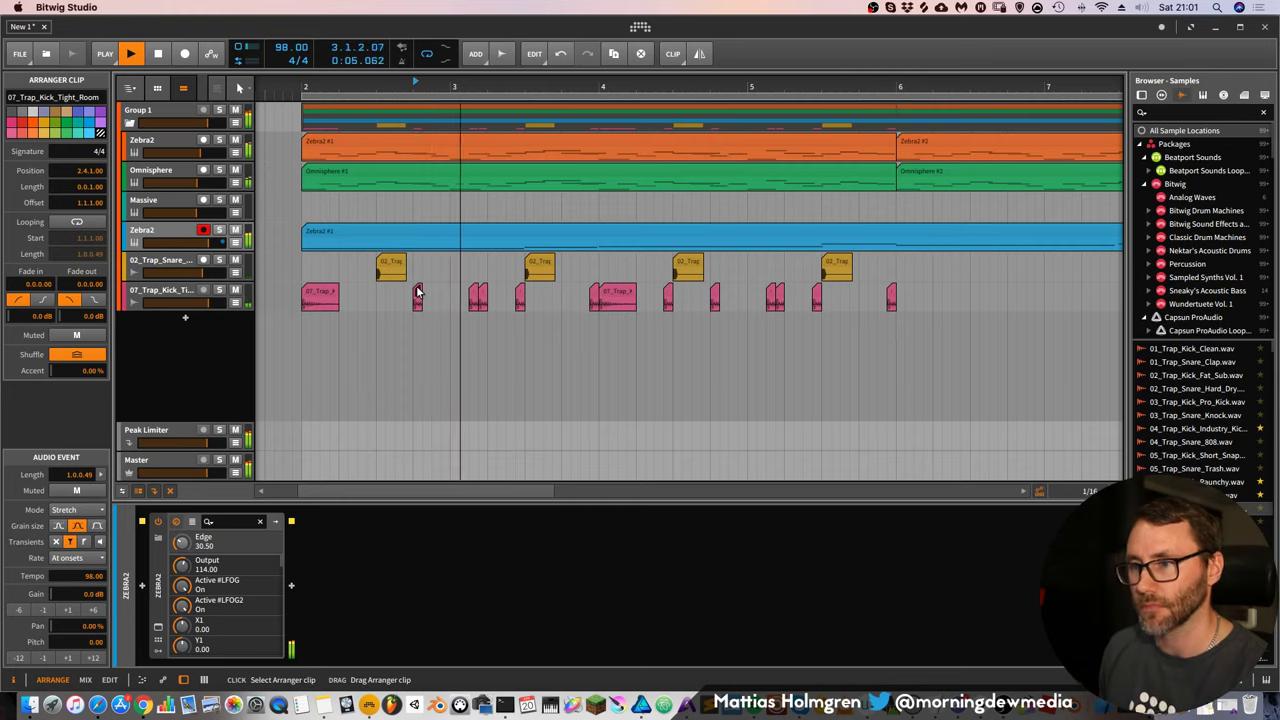
{"action": "key", "text": "Delete"}
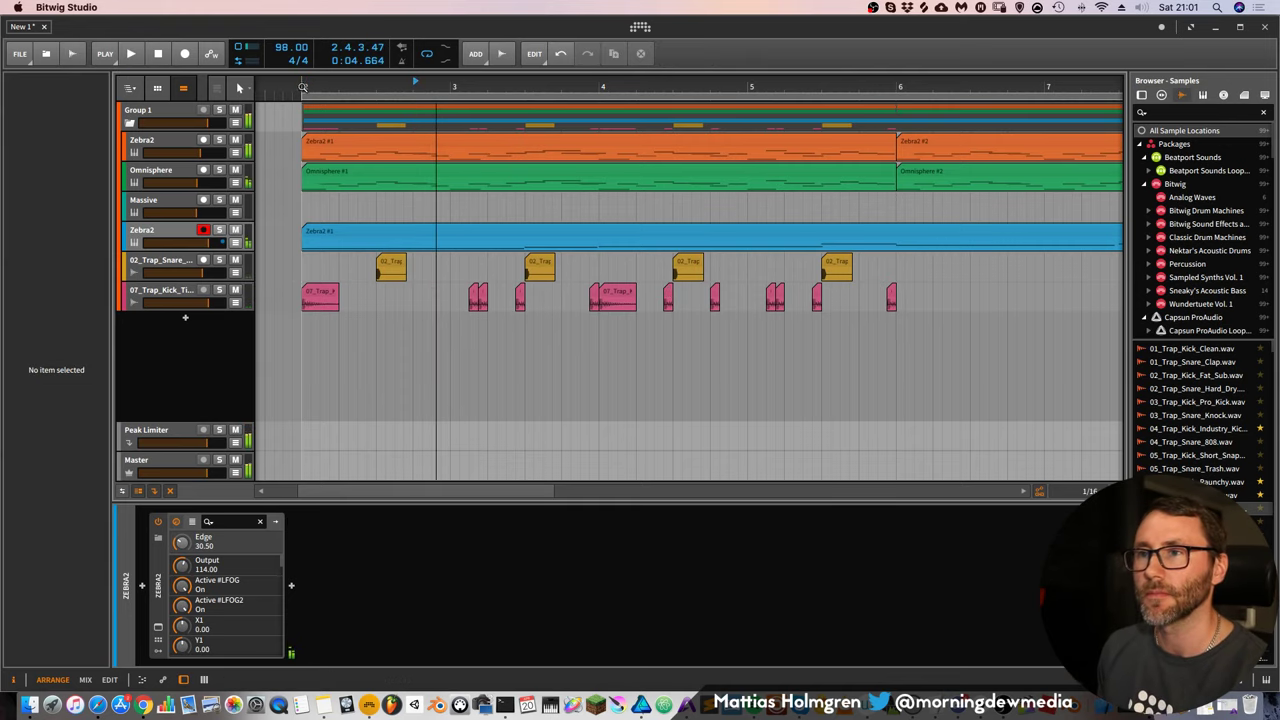
{"action": "key", "text": "space"}
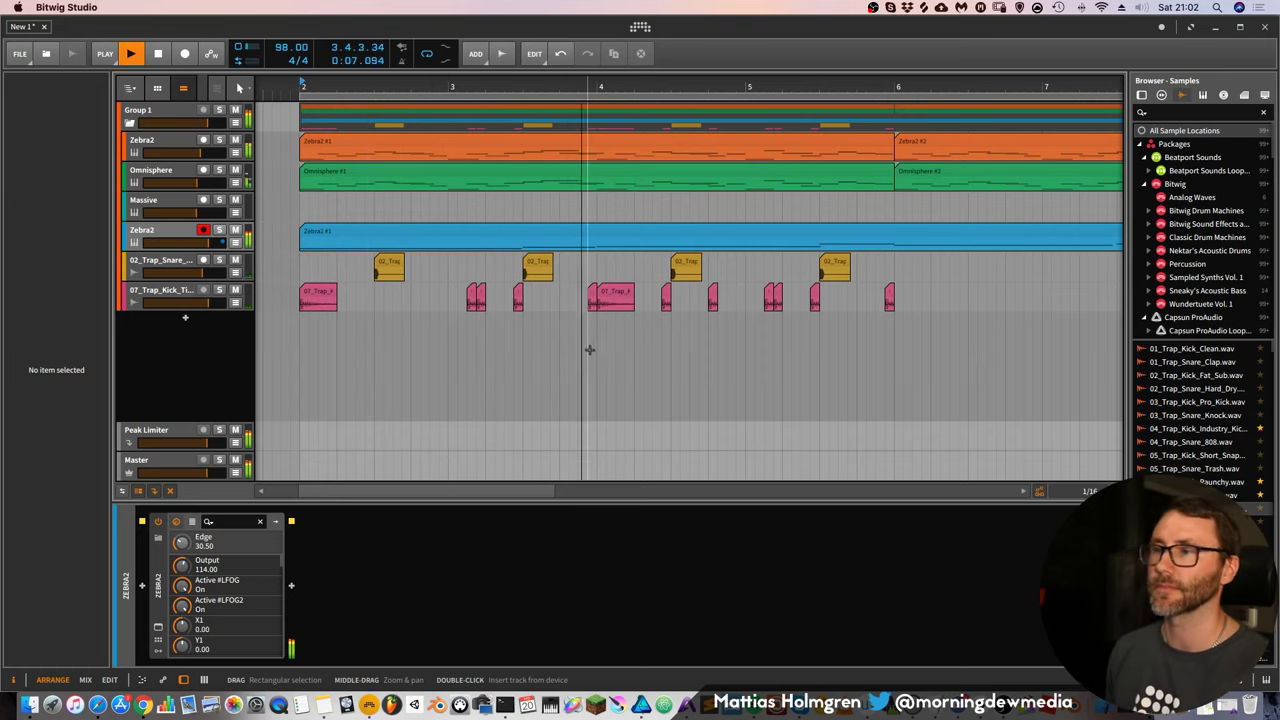
Shorten the long kick at bar 4 to 0.0.1.00, shift the kick pair to 4.1.1.00 and 4.1.2.00, and listen to it
{"action": "key", "text": "space"}
{"action": "left_click_drag", "start_coordinate": [634, 291], "coordinate": [621, 291]}
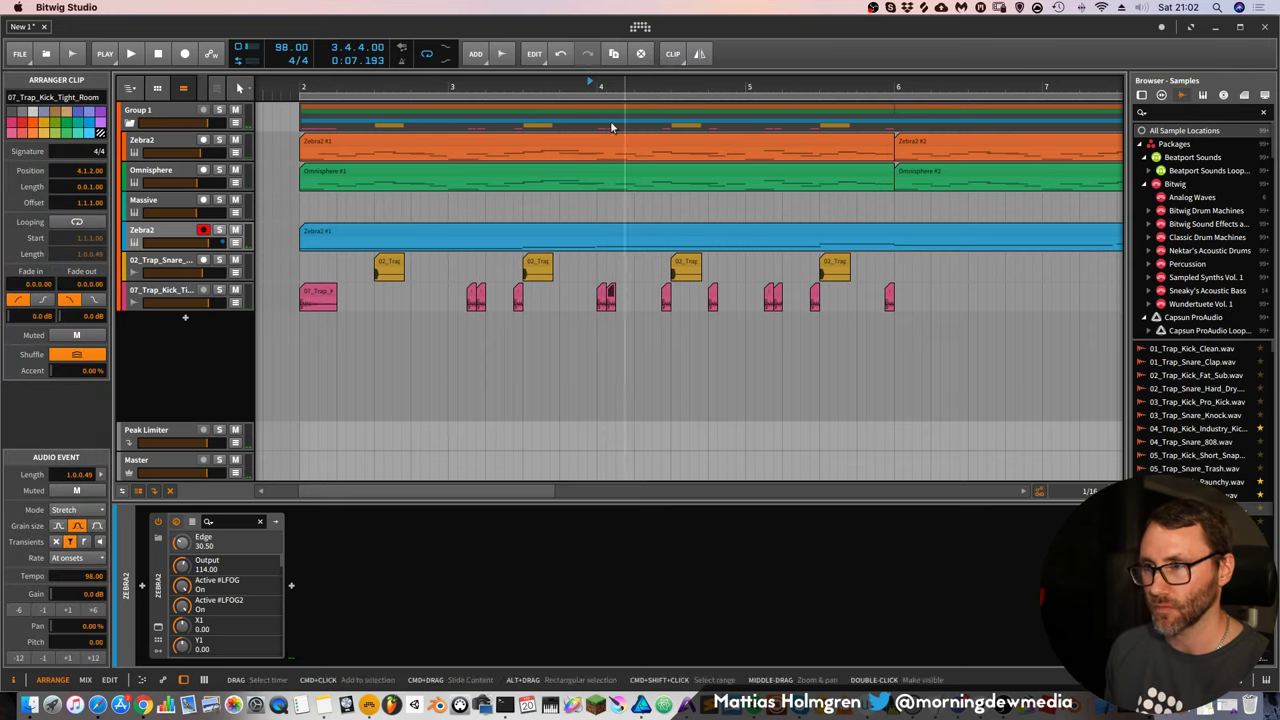
{"action": "key", "text": "space"}
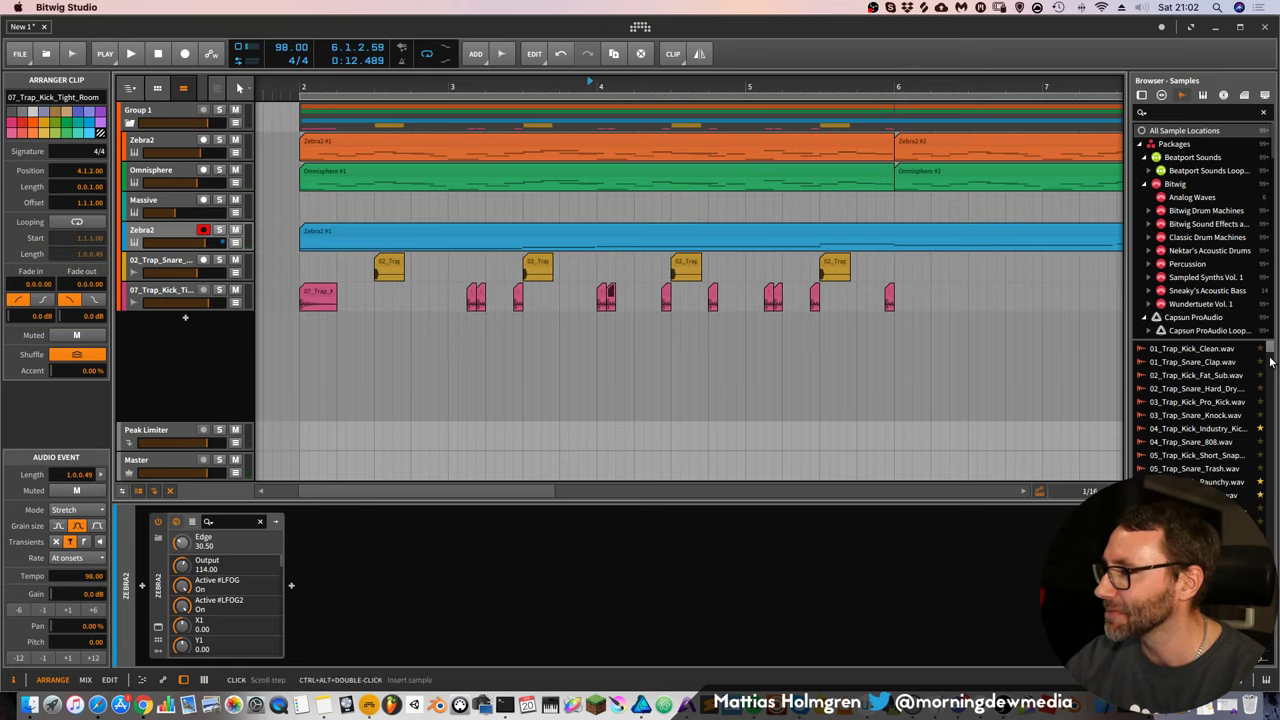
Audition B3 Basic and B3 Blues samples from the sample library, comparing them with the arrangement
{"action": "scroll", "coordinate": [1250, 400], "scroll_direction": "down", "scroll_amount": 10}
{"action": "left_click", "coordinate": [1240, 379]}
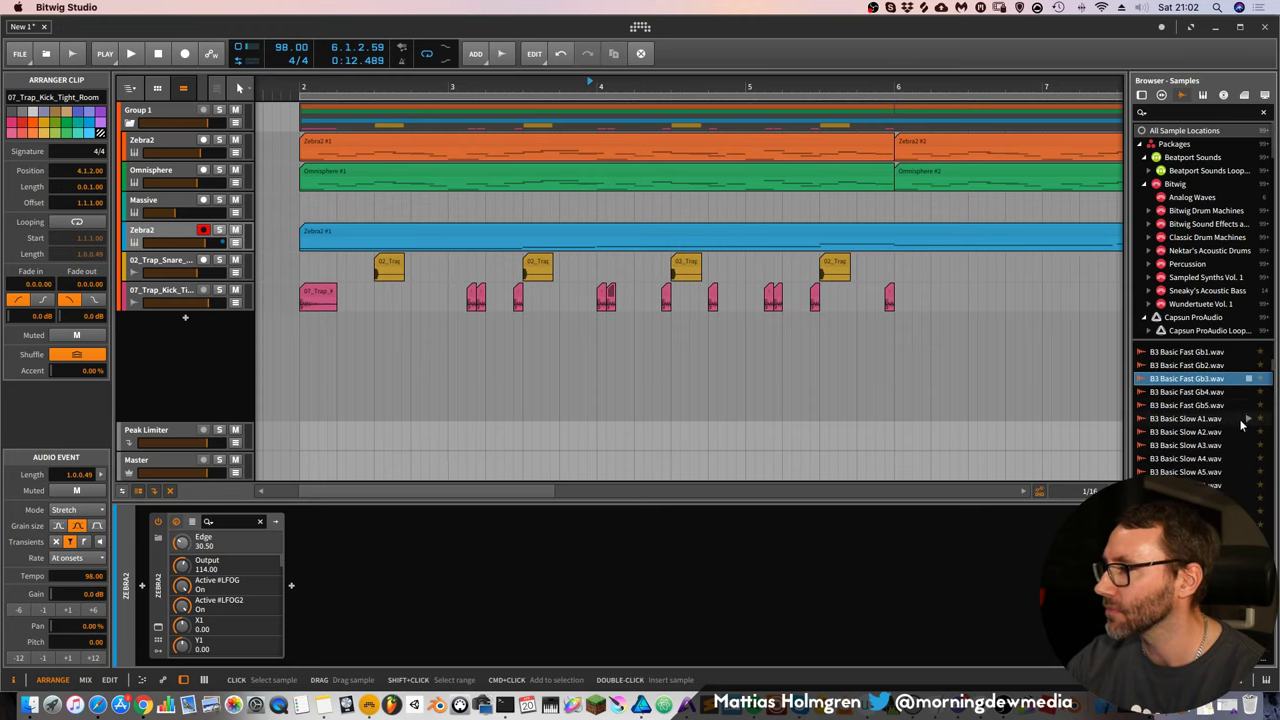
{"action": "left_click", "coordinate": [1232, 395]}
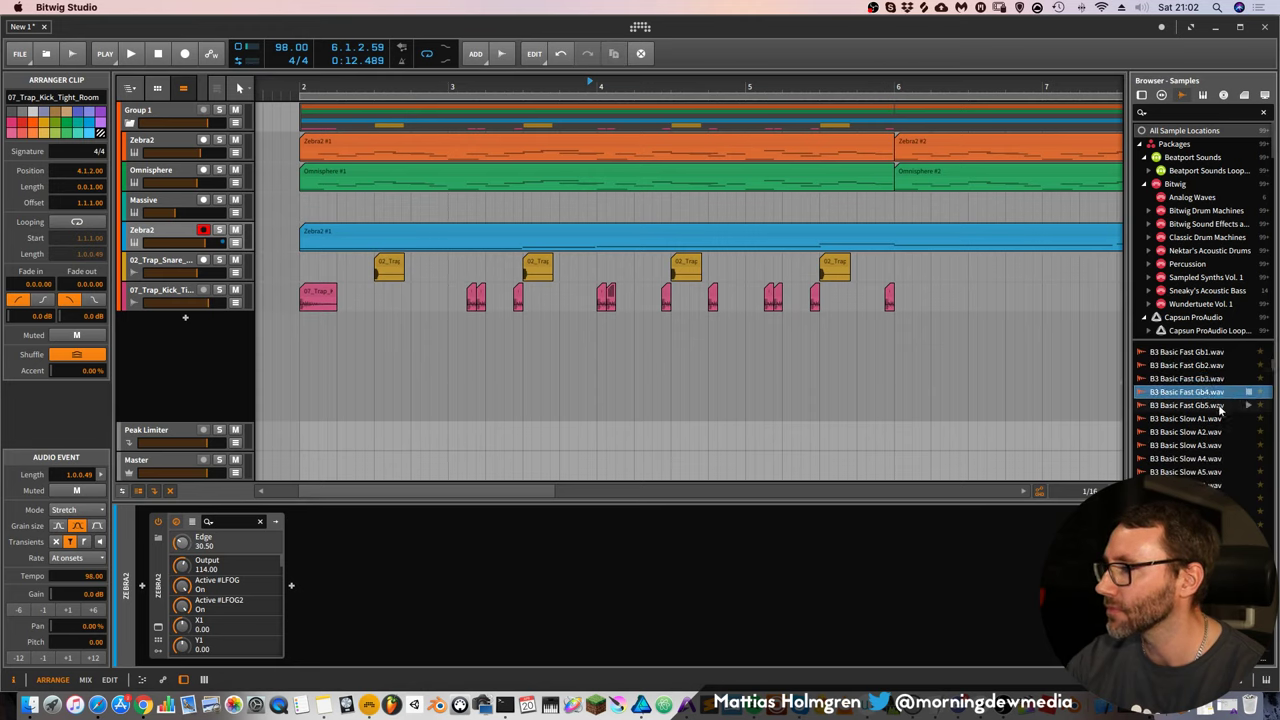
{"action": "key", "text": "space"}
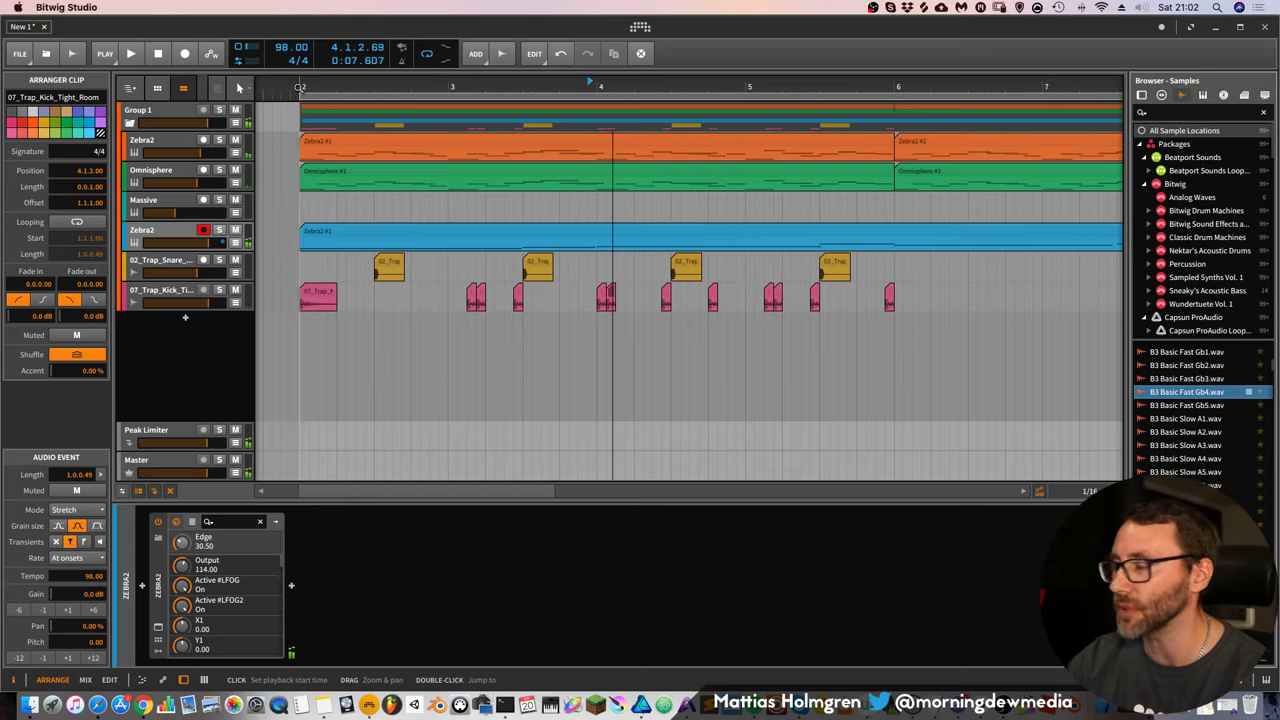
{"action": "key", "text": "space"}
{"action": "scroll", "coordinate": [1217, 440], "scroll_direction": "down", "scroll_amount": 5}
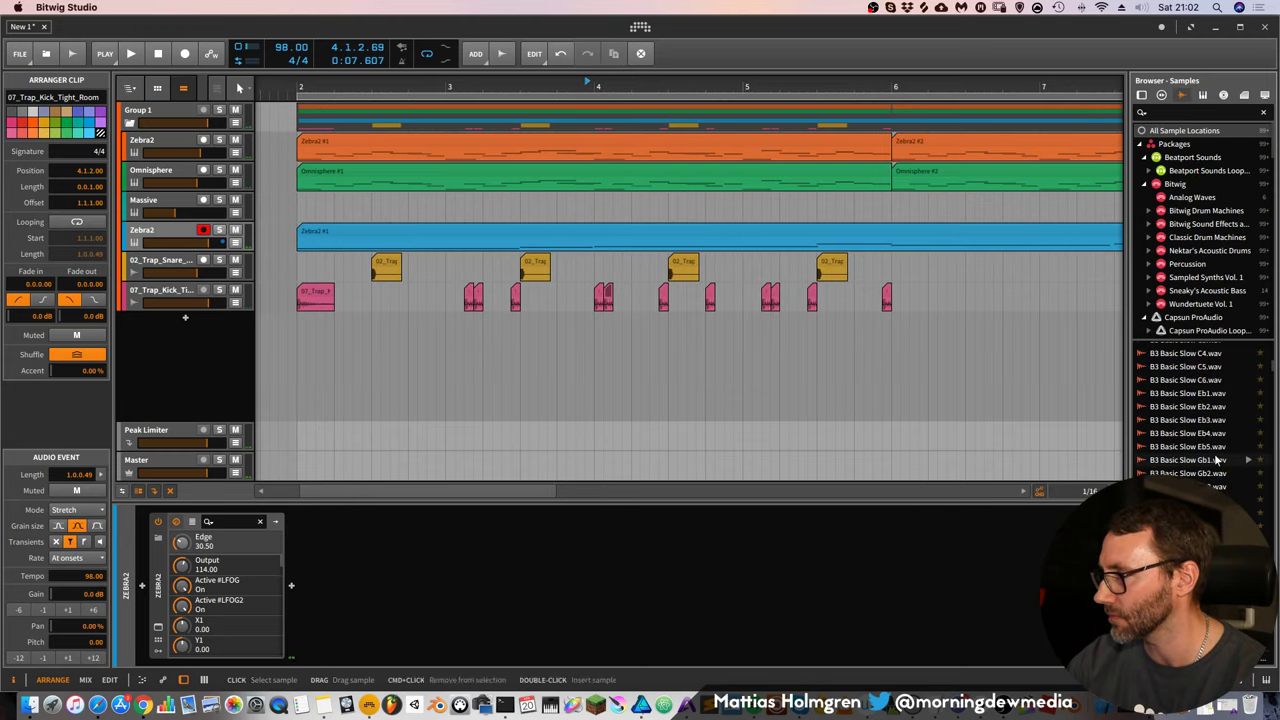
{"action": "scroll", "coordinate": [1215, 459], "scroll_direction": "down", "scroll_amount": 3}
{"action": "left_click", "coordinate": [1214, 458]}
{"action": "scroll", "coordinate": [1214, 459], "scroll_direction": "down", "scroll_amount": 6}
{"action": "left_click", "coordinate": [1214, 460]}
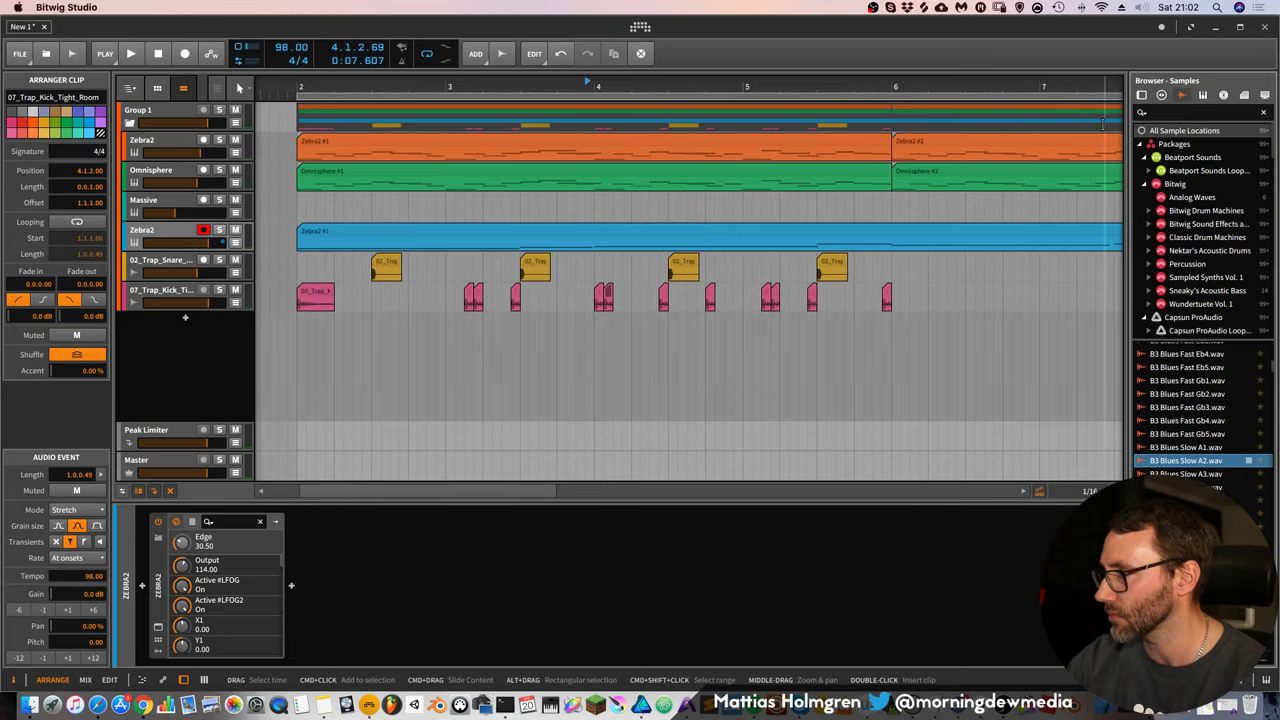
Audition samples in Bitwig's Percussion package and place Vocal Drum-Percussion Mid 46 at 2.2.3.00 on a new track below the kick
{"action": "left_click", "coordinate": [1190, 264]}
{"action": "left_click", "coordinate": [1202, 404]}
{"action": "left_click", "coordinate": [1205, 365]}
{"action": "left_click", "coordinate": [1205, 391]}
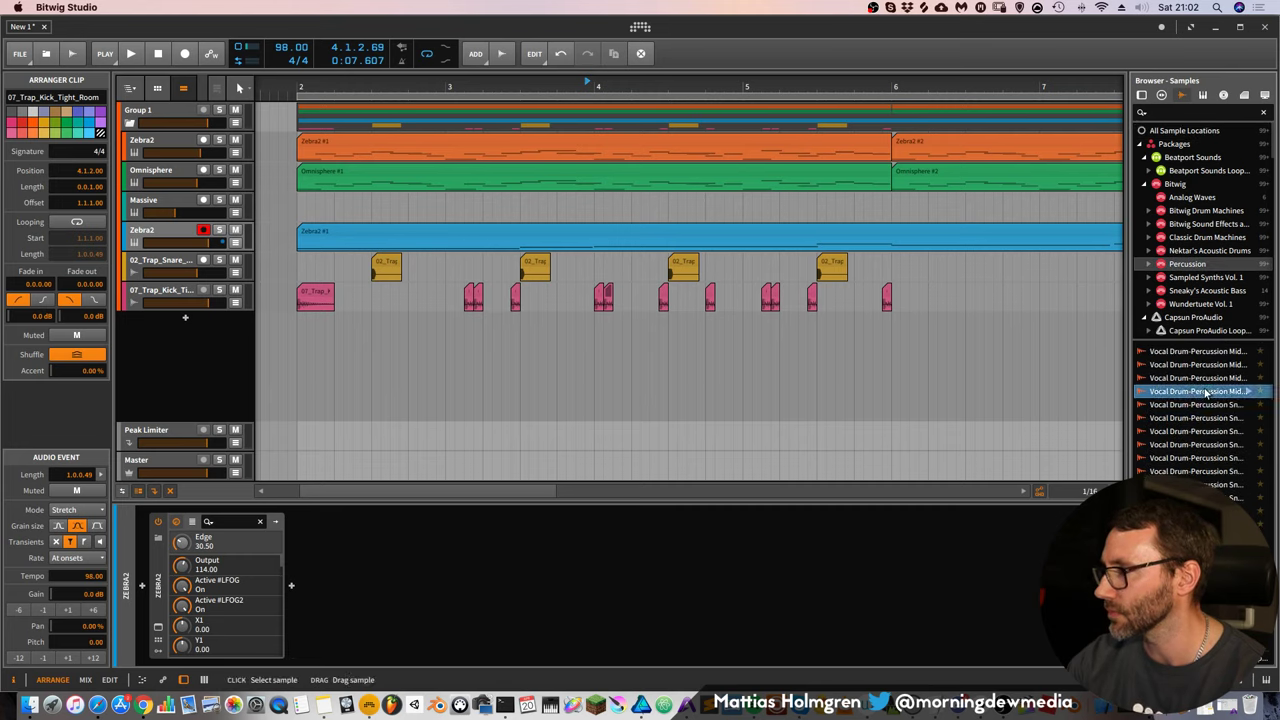
{"action": "scroll", "coordinate": [1203, 382], "scroll_direction": "up", "scroll_amount": 3}
{"action": "left_click", "coordinate": [1203, 381]}
{"action": "left_click", "coordinate": [1204, 448]}
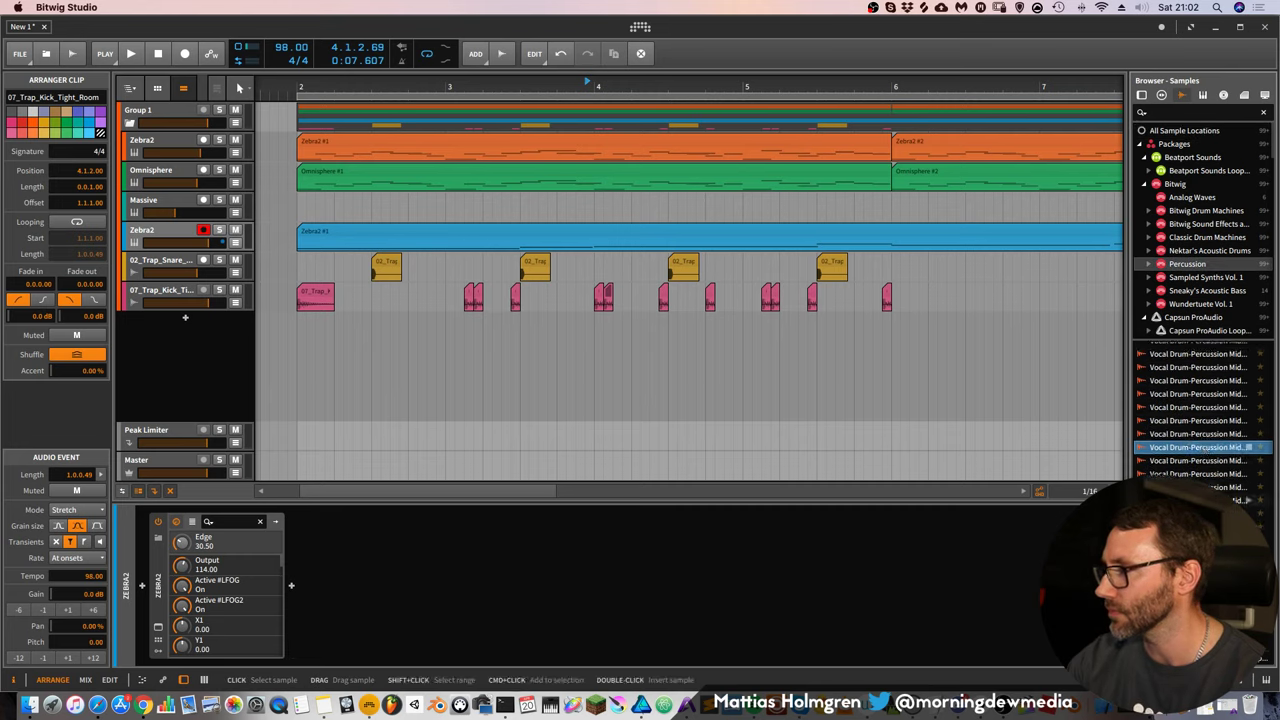
{"action": "left_click", "coordinate": [1204, 513]}
{"action": "left_click_drag", "start_coordinate": [1197, 455], "coordinate": [362, 327]}
Shorten the vocal percussion clip to 0.0.1.00, move it to 2.3.2.00, and play from bar 2
{"action": "left_click", "coordinate": [303, 85]}
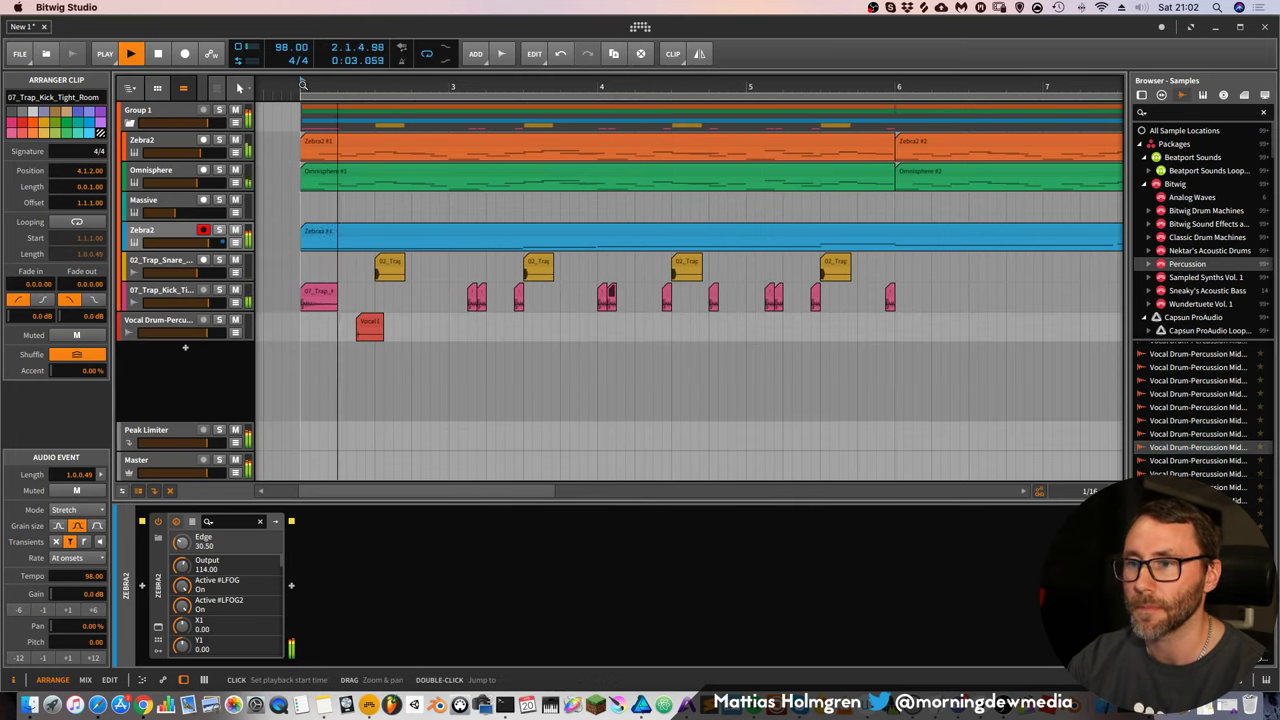
{"action": "mouse_move", "coordinate": [382, 322]}
{"action": "left_mouse_down"}
{"action": "mouse_move", "coordinate": [364, 321]}
{"action": "mouse_move", "coordinate": [394, 322]}
{"action": "left_mouse_up"}
{"action": "key", "text": "space"}
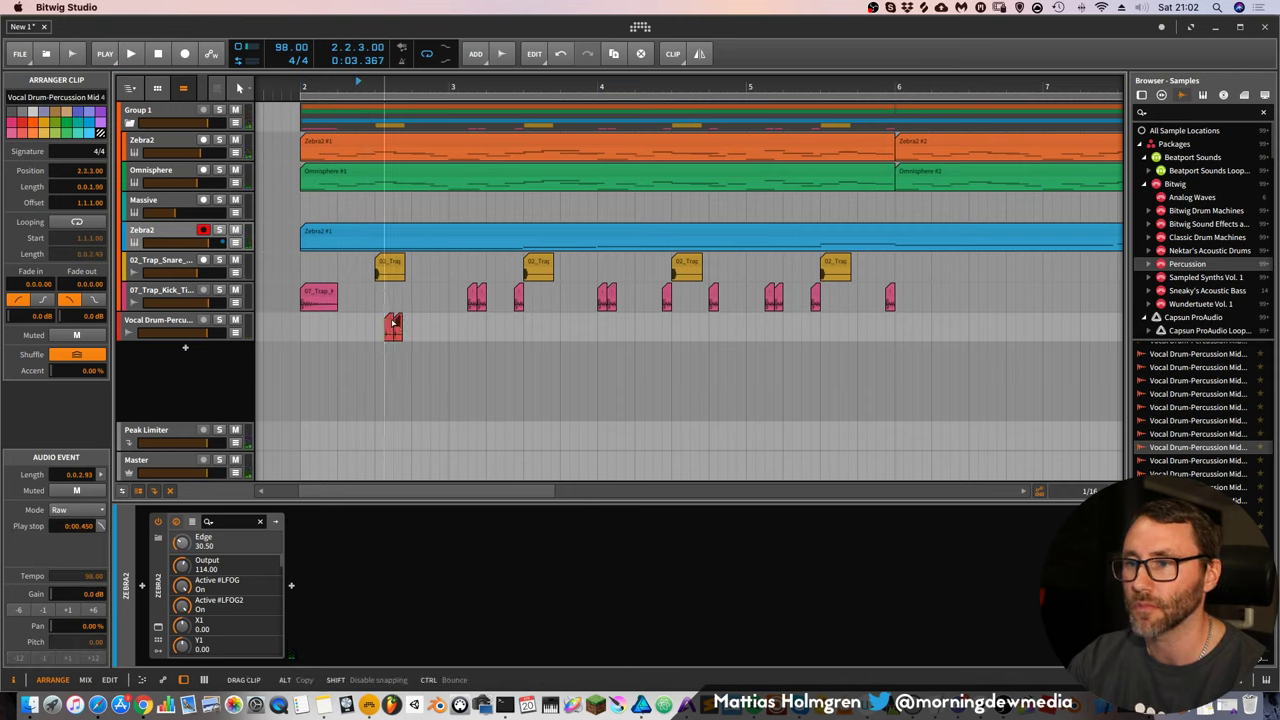
{"action": "key", "text": "space"}
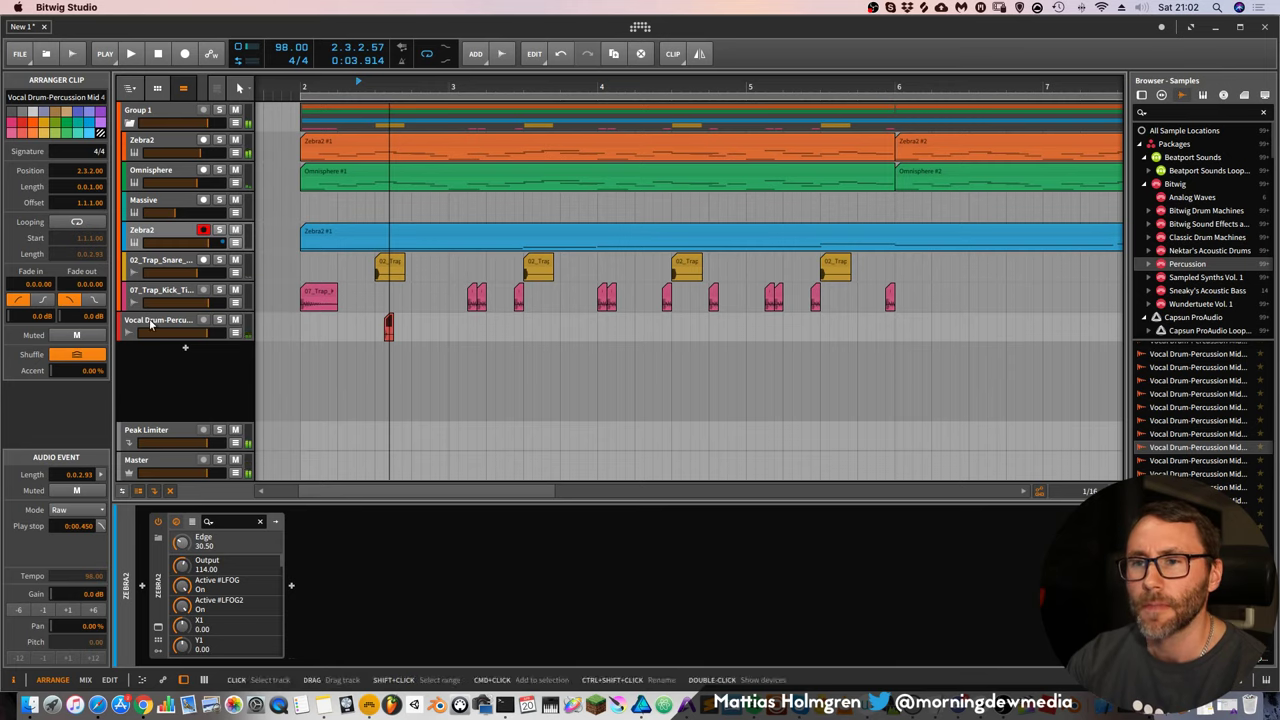
{"action": "left_click", "coordinate": [150, 323]}
{"action": "left_click", "coordinate": [300, 88]}
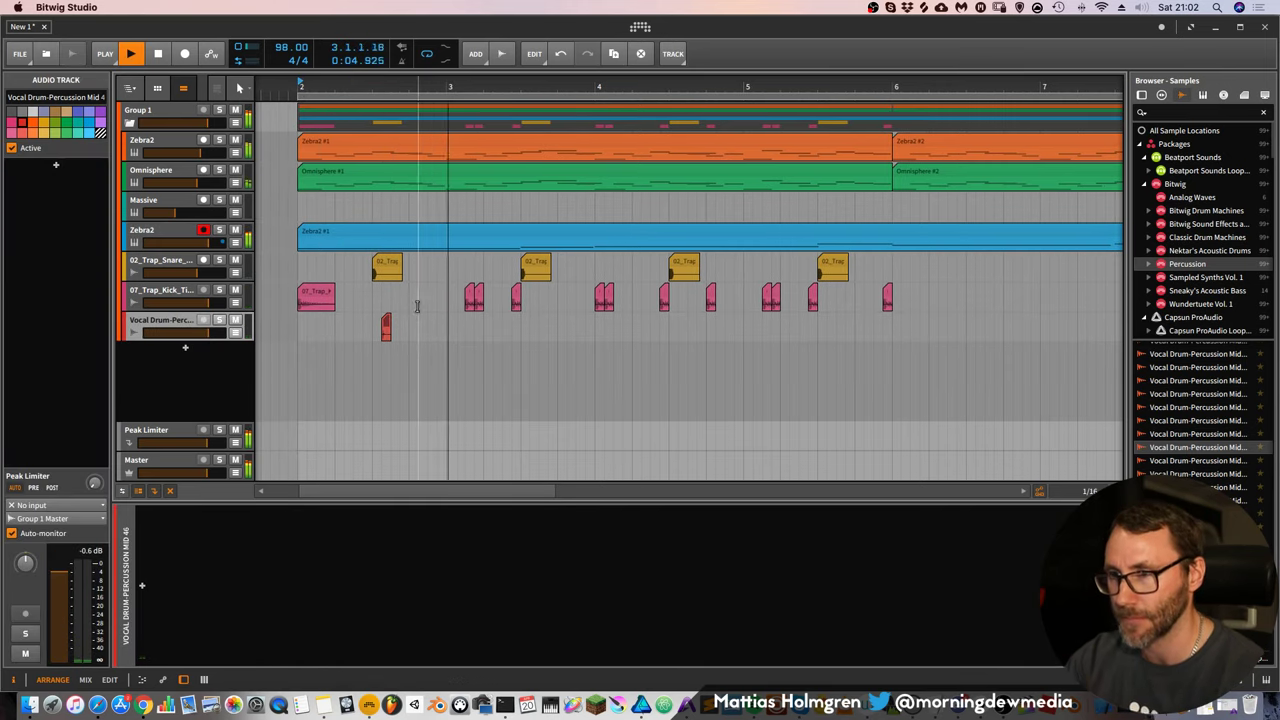
Move the vocal percussion clip to 3.3.2.00, lower its track volume to -6.6 dB, and listen from bar 2
{"action": "key", "text": "space"}
{"action": "left_click_drag", "start_coordinate": [386, 325], "coordinate": [535, 324]}
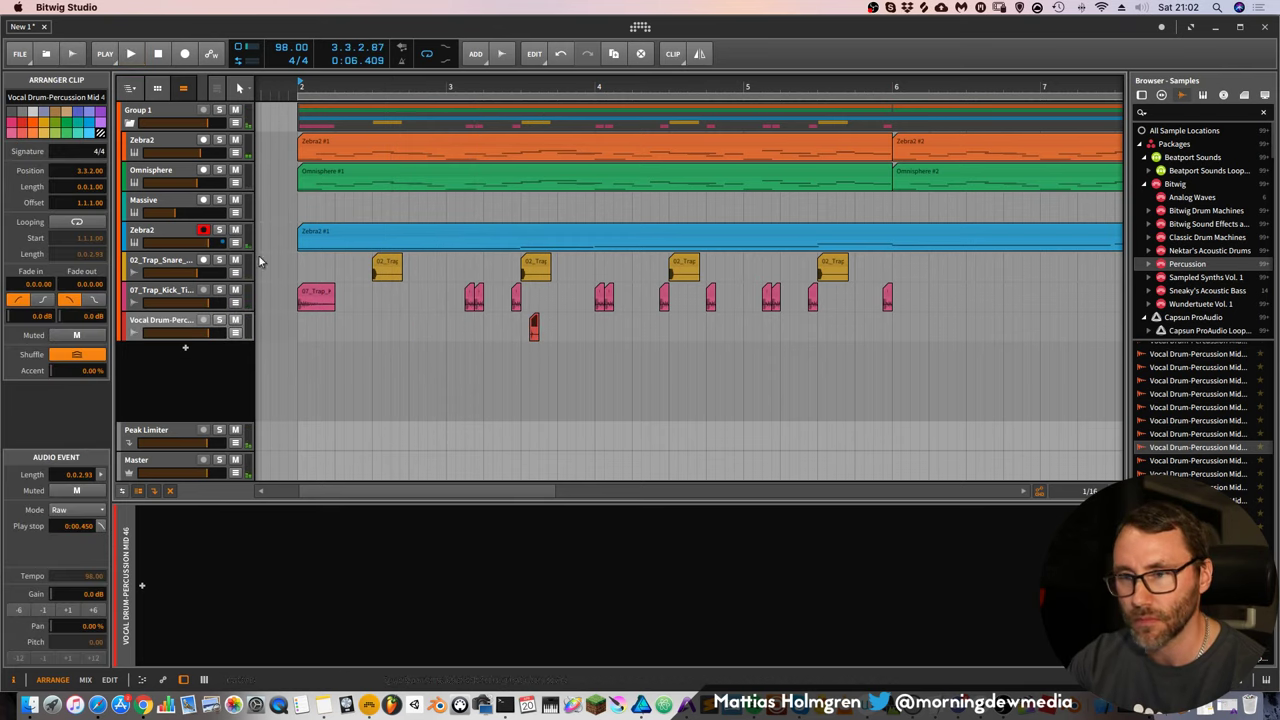
{"action": "left_click", "coordinate": [306, 88]}
{"action": "left_click_drag", "start_coordinate": [203, 341], "coordinate": [196, 337]}
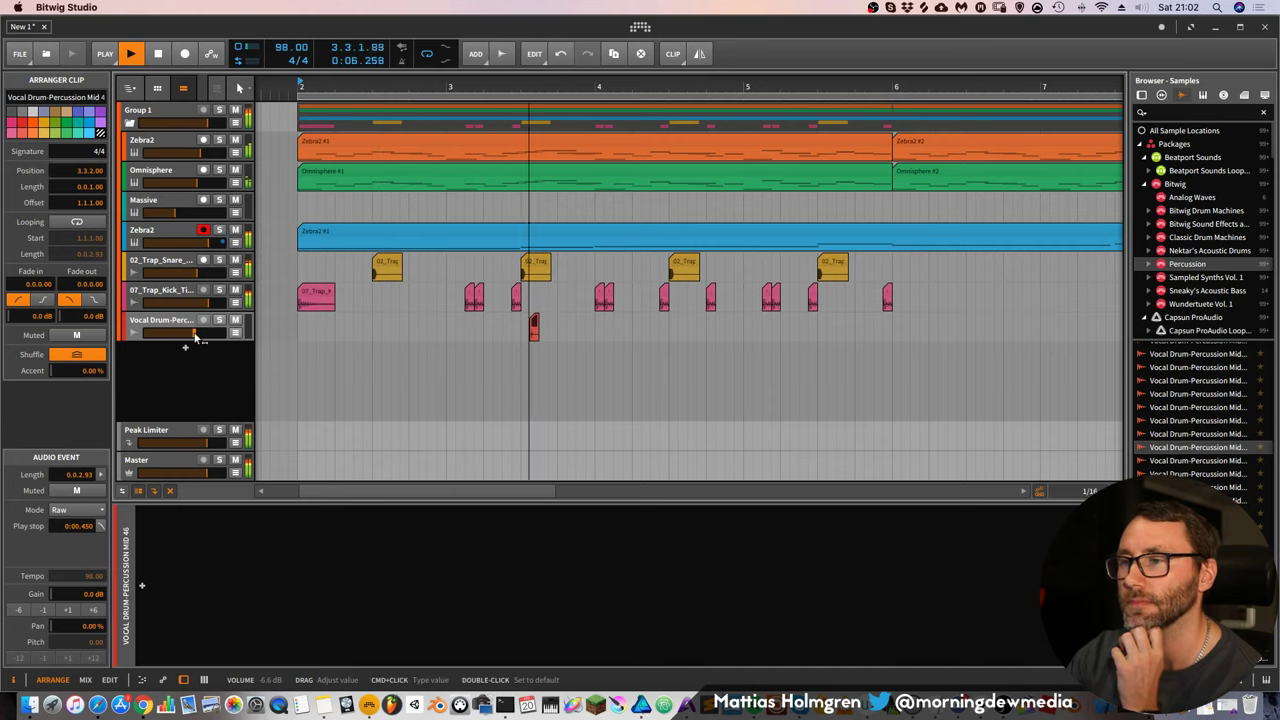
{"action": "left_click", "coordinate": [540, 360]}
{"action": "key", "text": "space"}
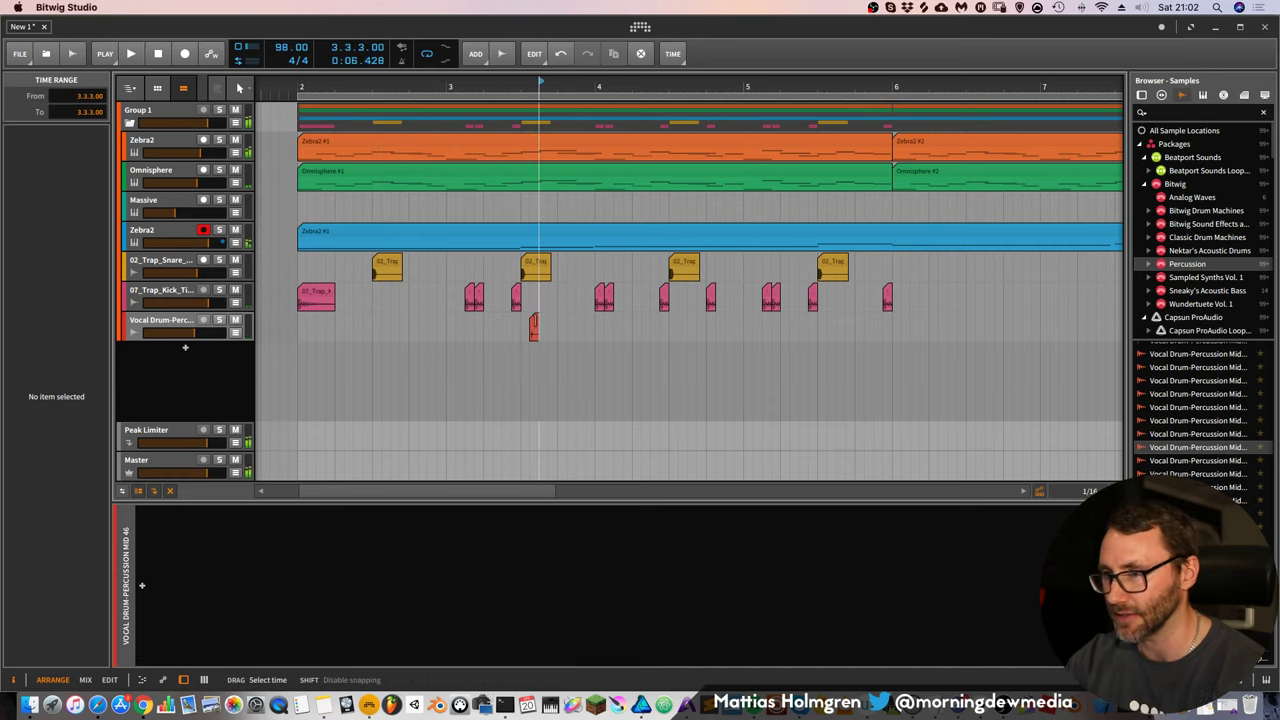
Delete the vocal percussion clip at 3.3.2.00 and audition other Vocal Drum-Percussion samples
{"action": "left_click", "coordinate": [535, 320]}
{"action": "key", "text": "Delete"}
{"action": "scroll", "coordinate": [1229, 430], "scroll_direction": "down", "scroll_amount": 3}
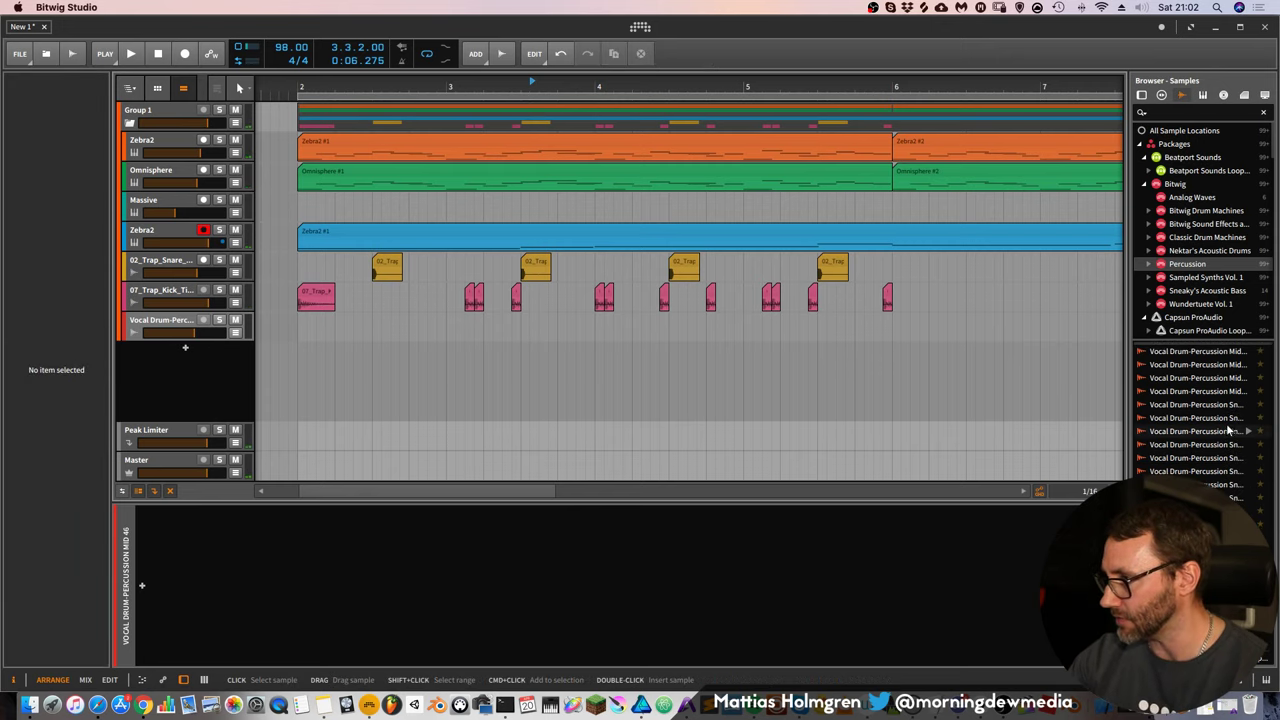
{"action": "left_click", "coordinate": [1228, 430]}
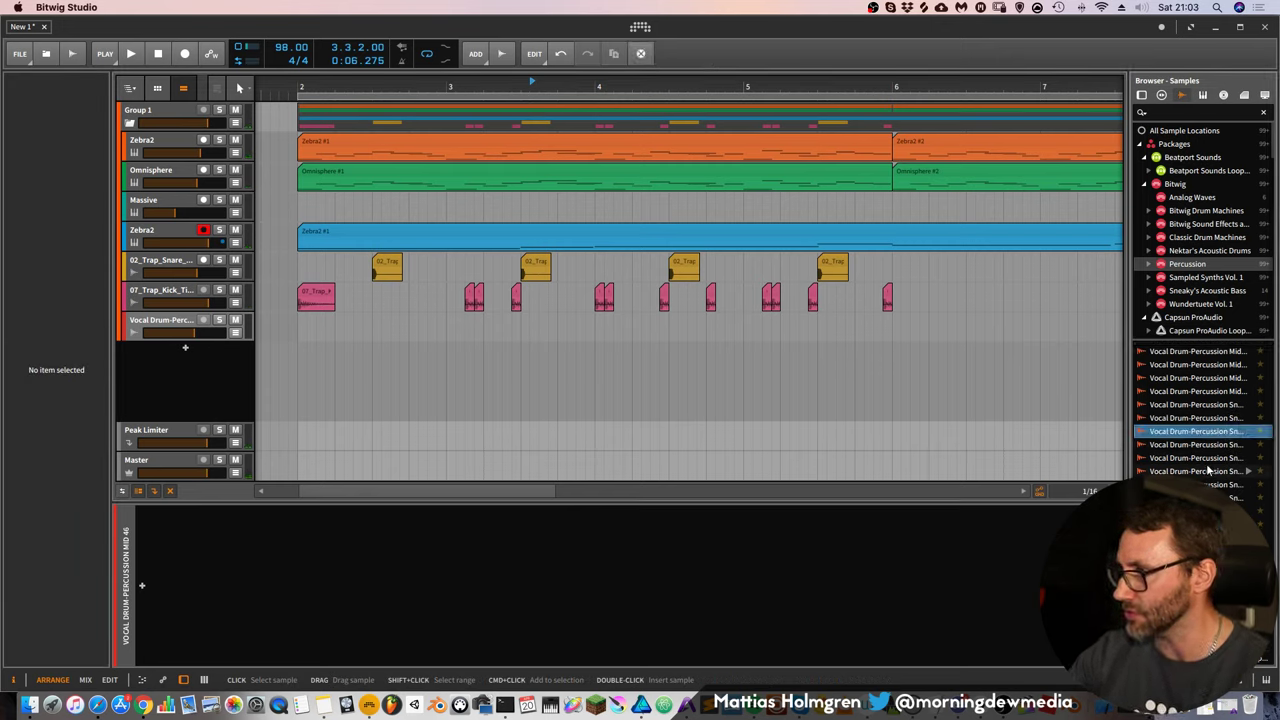
{"action": "left_click_drag", "start_coordinate": [1208, 459], "coordinate": [1139, 233]}
{"action": "left_click", "coordinate": [1197, 524]}
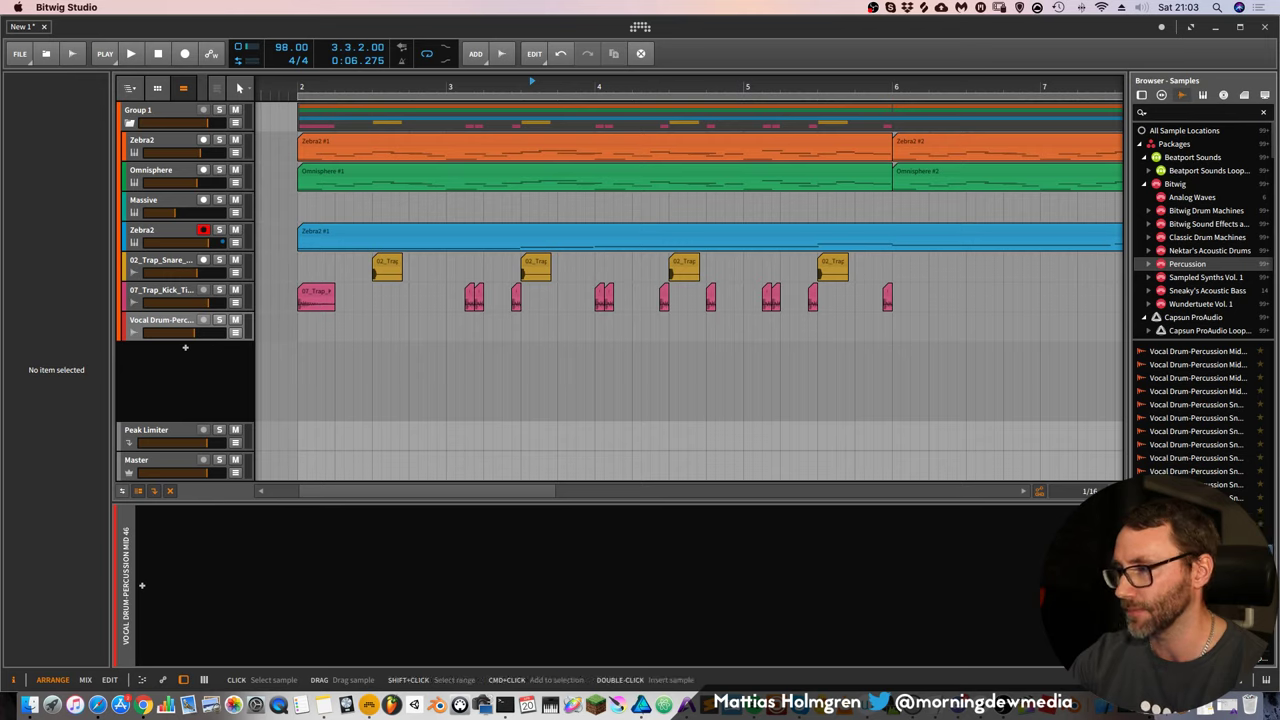
Audition the Tolcha Woodblock samples and place Tolcha Woodblock Plastic 02 at 2.1.4.00 on the vocal percussion track
{"action": "scroll", "coordinate": [1190, 468], "scroll_direction": "up", "scroll_amount": 10}
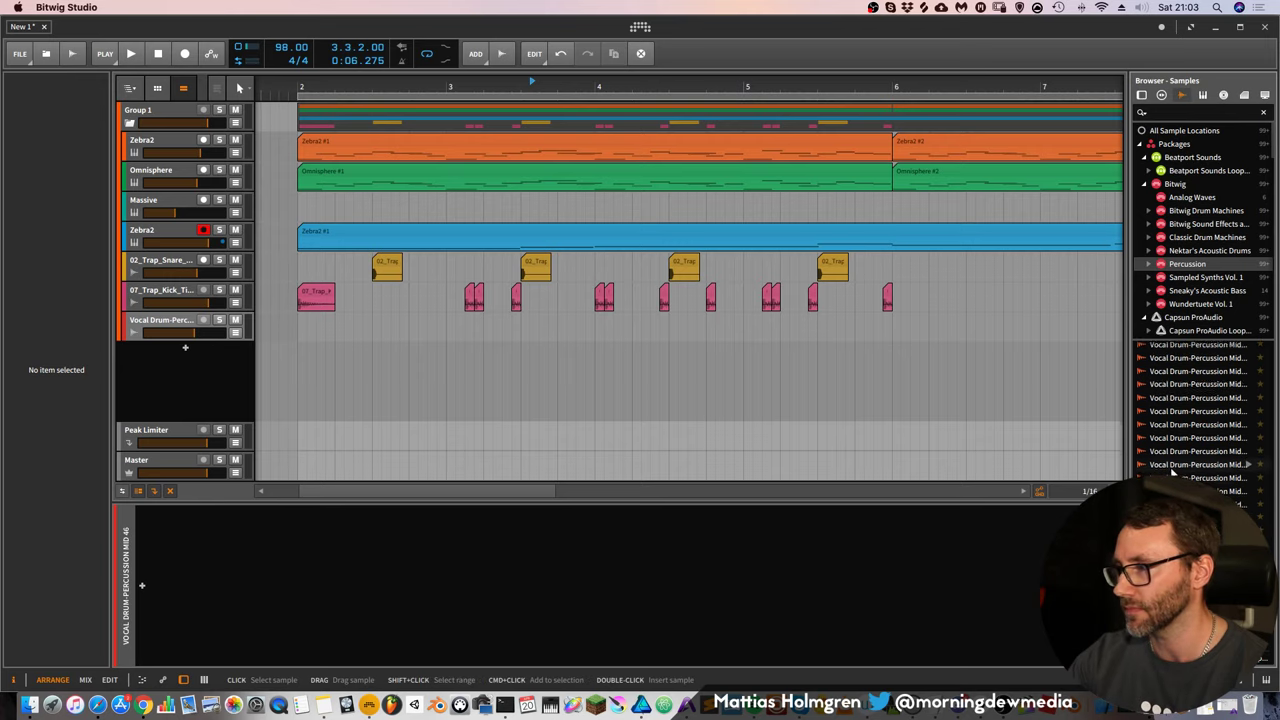
{"action": "scroll", "coordinate": [1172, 472], "scroll_direction": "up", "scroll_amount": 1}
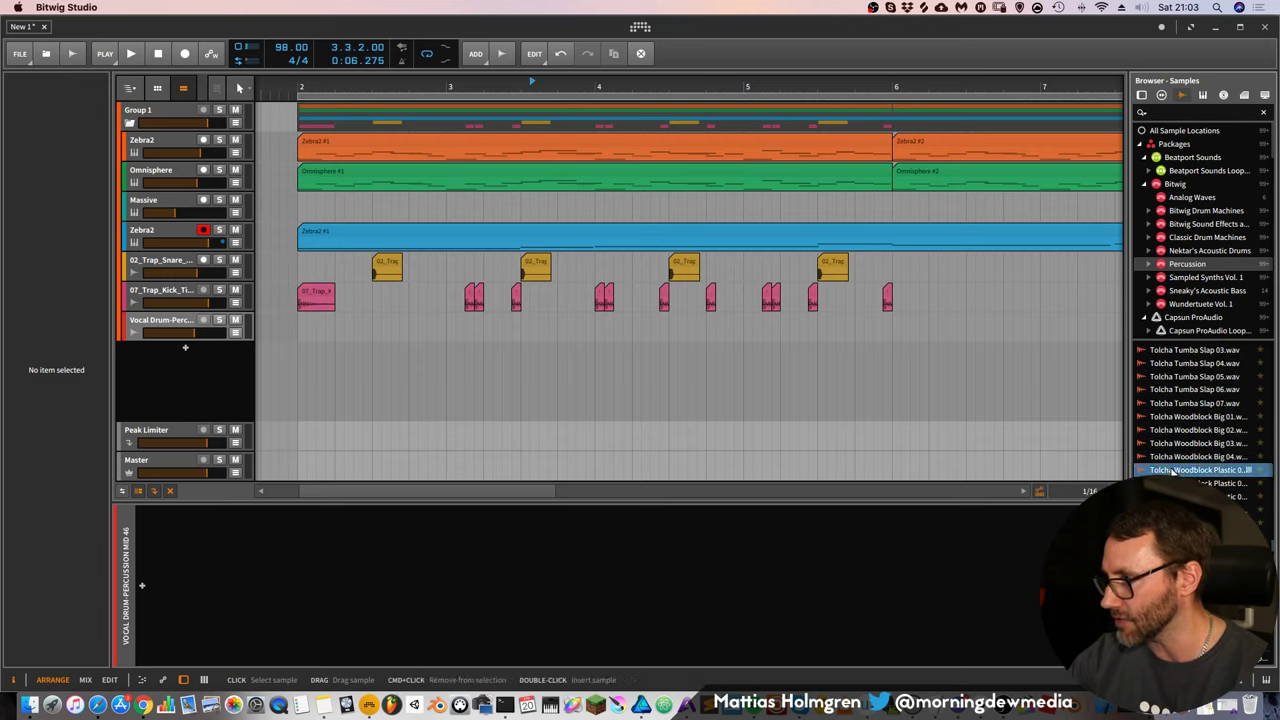
{"action": "left_click", "coordinate": [1189, 432]}
{"action": "left_click", "coordinate": [1190, 456]}
{"action": "left_click", "coordinate": [1190, 483]}
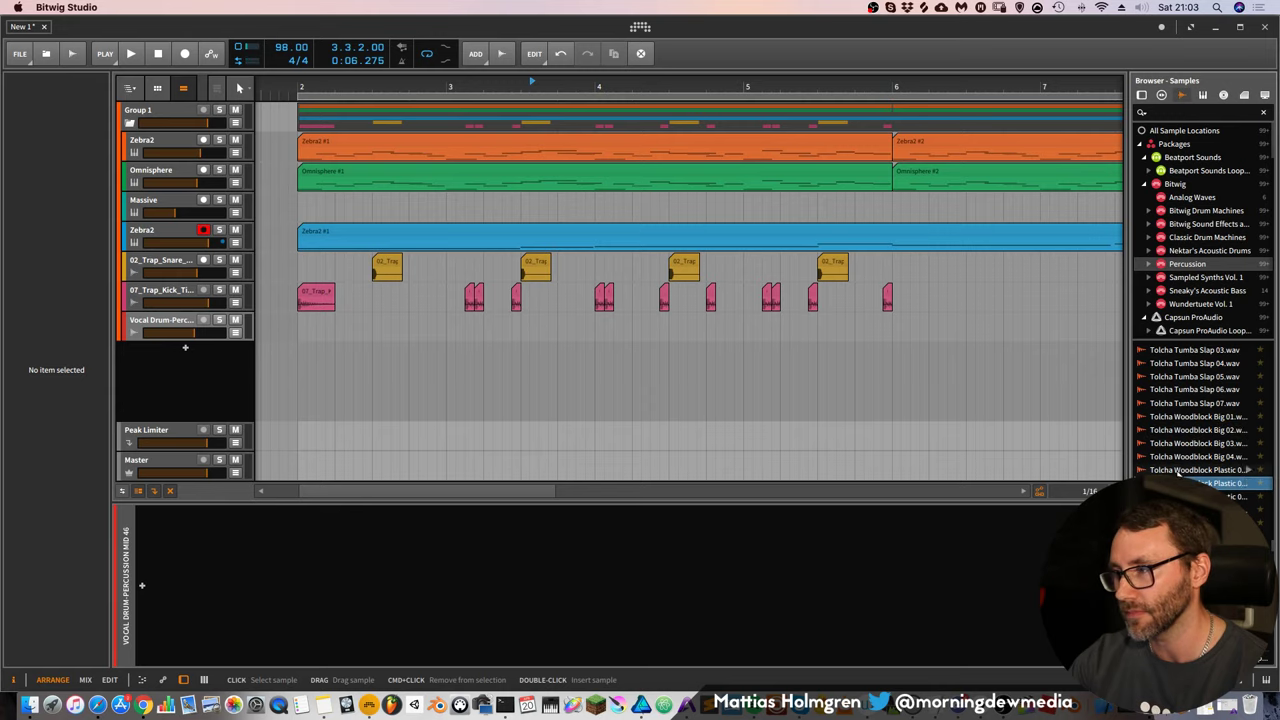
{"action": "key", "text": "Down"}
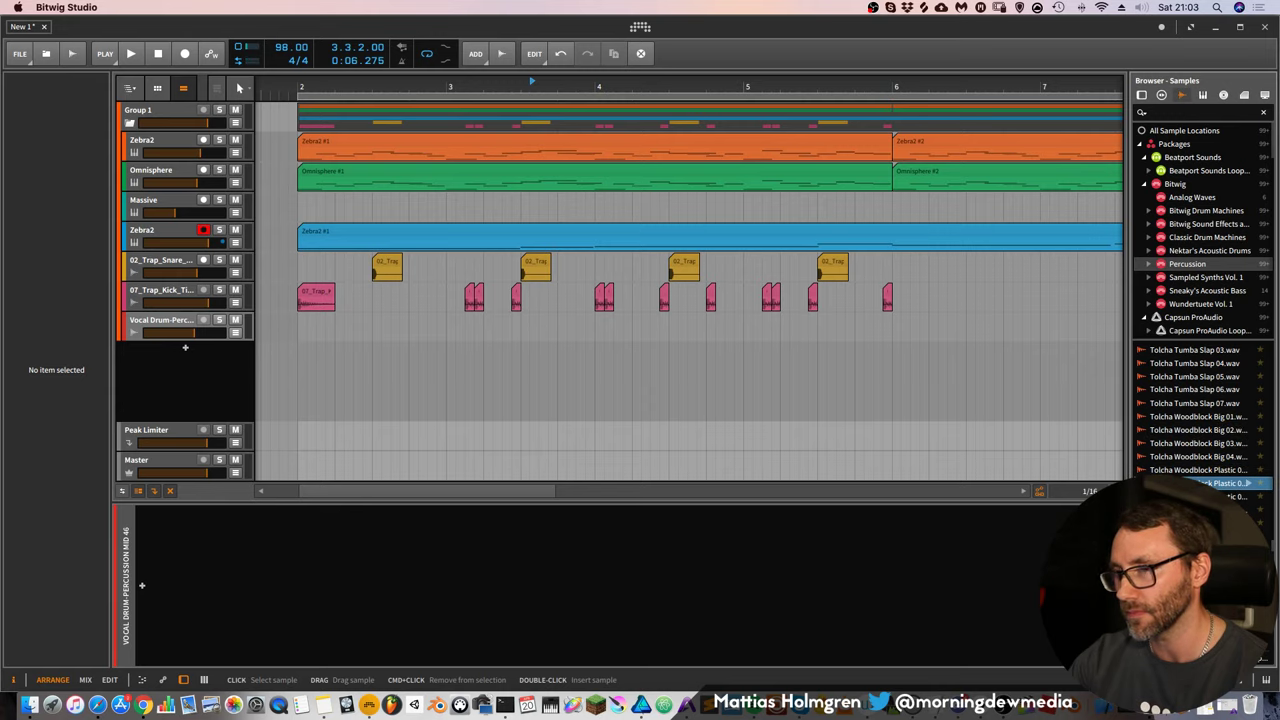
{"action": "left_click", "coordinate": [280, 82]}
{"action": "key", "text": "space"}
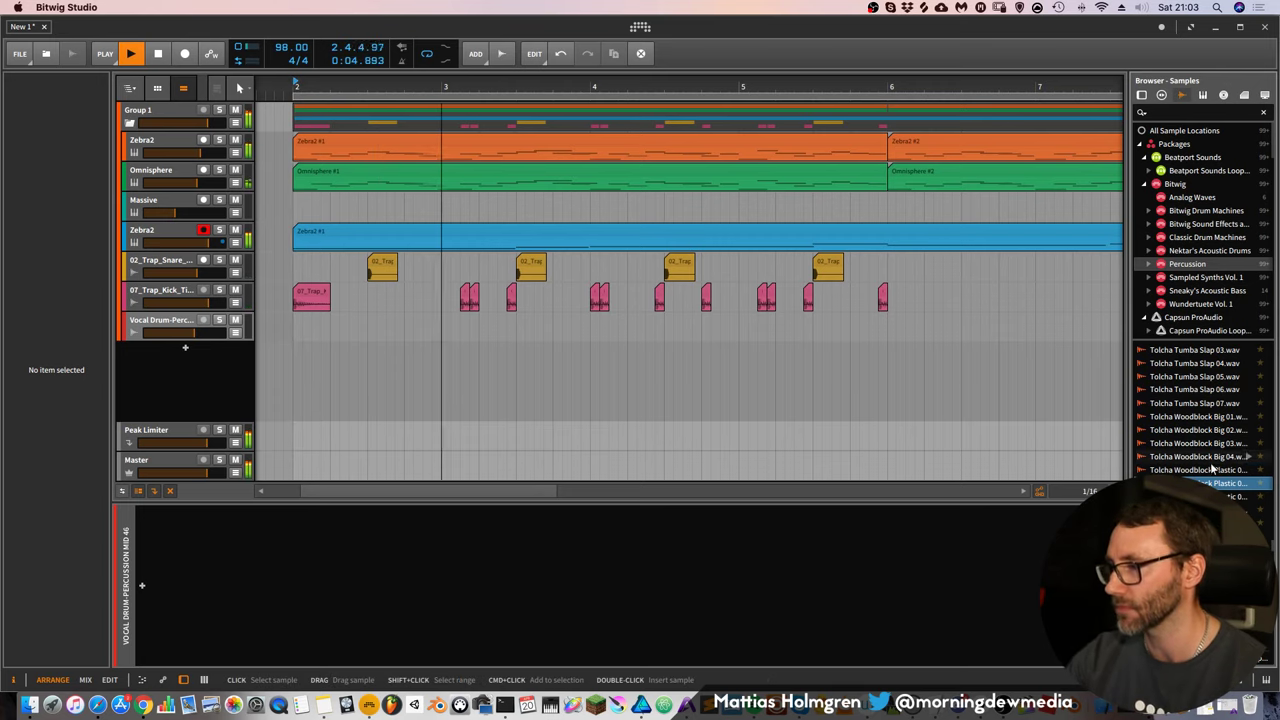
{"action": "key", "text": "space"}
{"action": "left_click_drag", "start_coordinate": [1218, 484], "coordinate": [325, 322]}
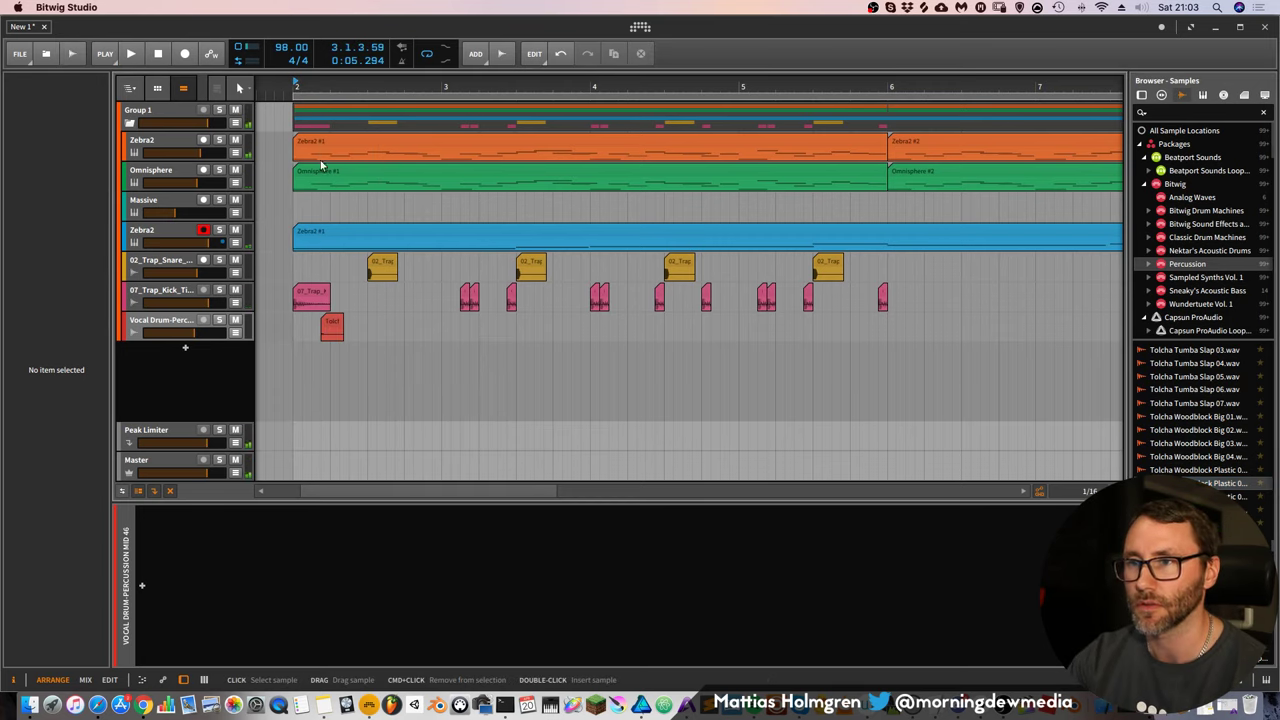
{"action": "left_click_drag", "start_coordinate": [342, 86], "coordinate": [346, 108]}
{"action": "key", "text": "space"}
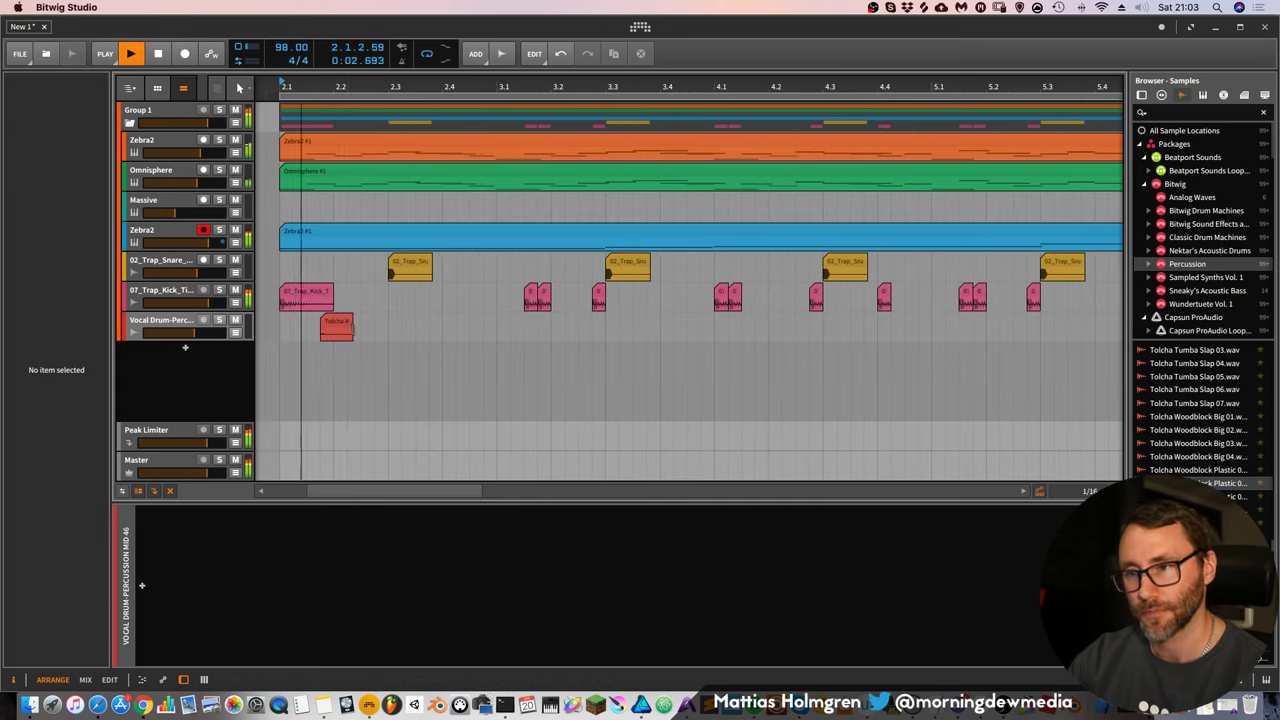
Shorten the woodblock clip to 0.0.1.00, raise its track volume, and return the play position to bar 2
{"action": "key", "text": "space"}
{"action": "left_click_drag", "start_coordinate": [352, 325], "coordinate": [332, 318]}
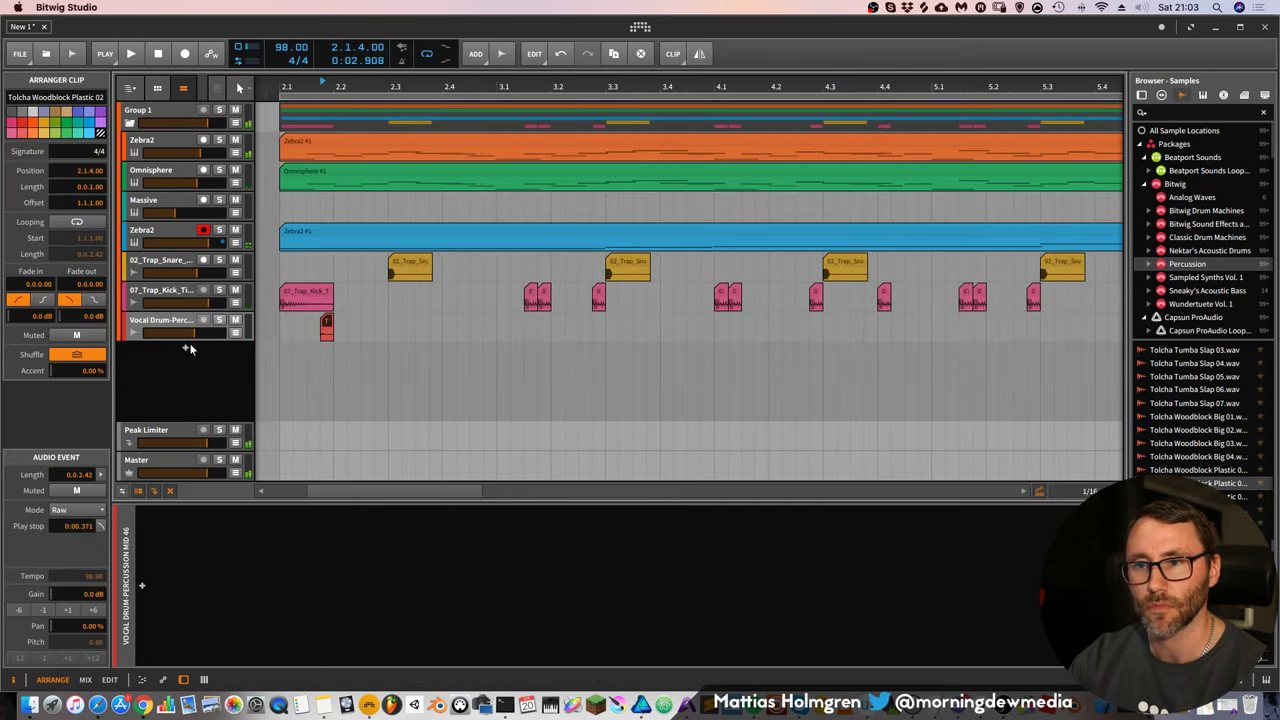
{"action": "left_click_drag", "start_coordinate": [194, 332], "coordinate": [205, 332]}
{"action": "key", "text": "space"}
{"action": "key", "text": "space"}
{"action": "left_click", "coordinate": [282, 86]}
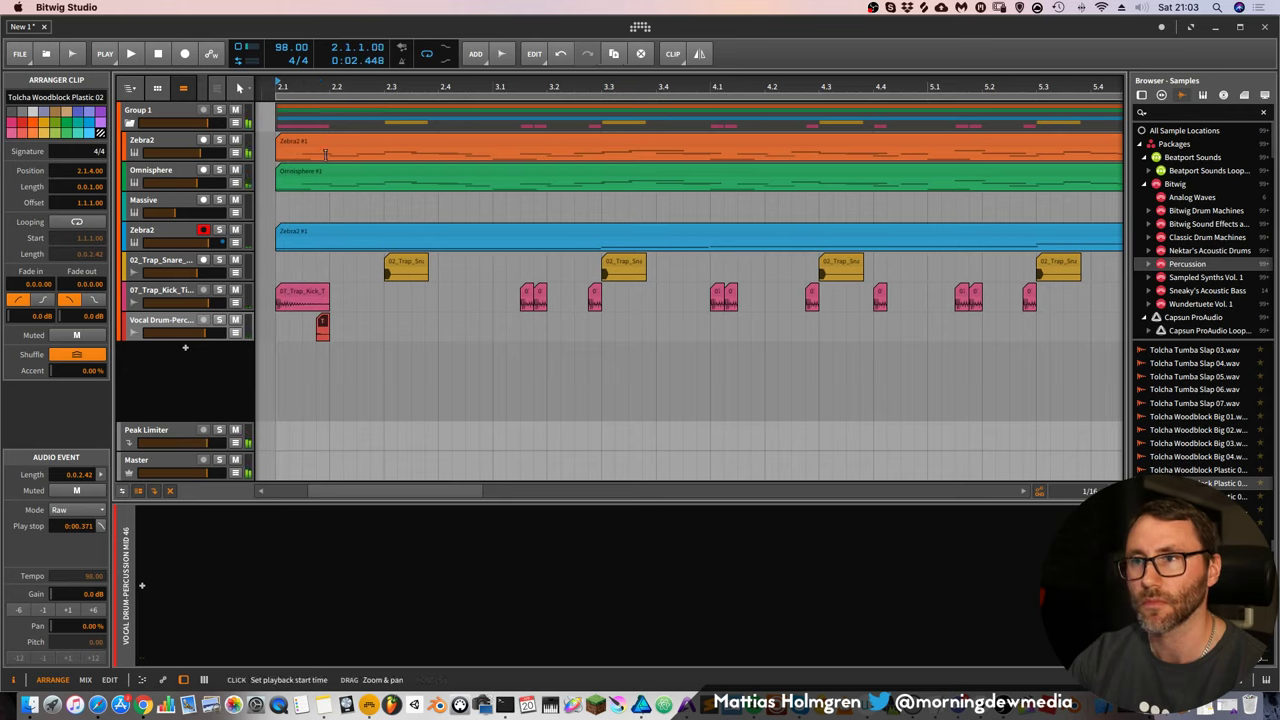
Copy the woodblock clip to 2.2.3.00 and 2.3.3.00 on the vocal percussion track, checking the timing by playback
{"action": "key", "text": "space"}
{"action": "left_click_drag", "start_coordinate": [322, 325], "coordinate": [366, 327]}
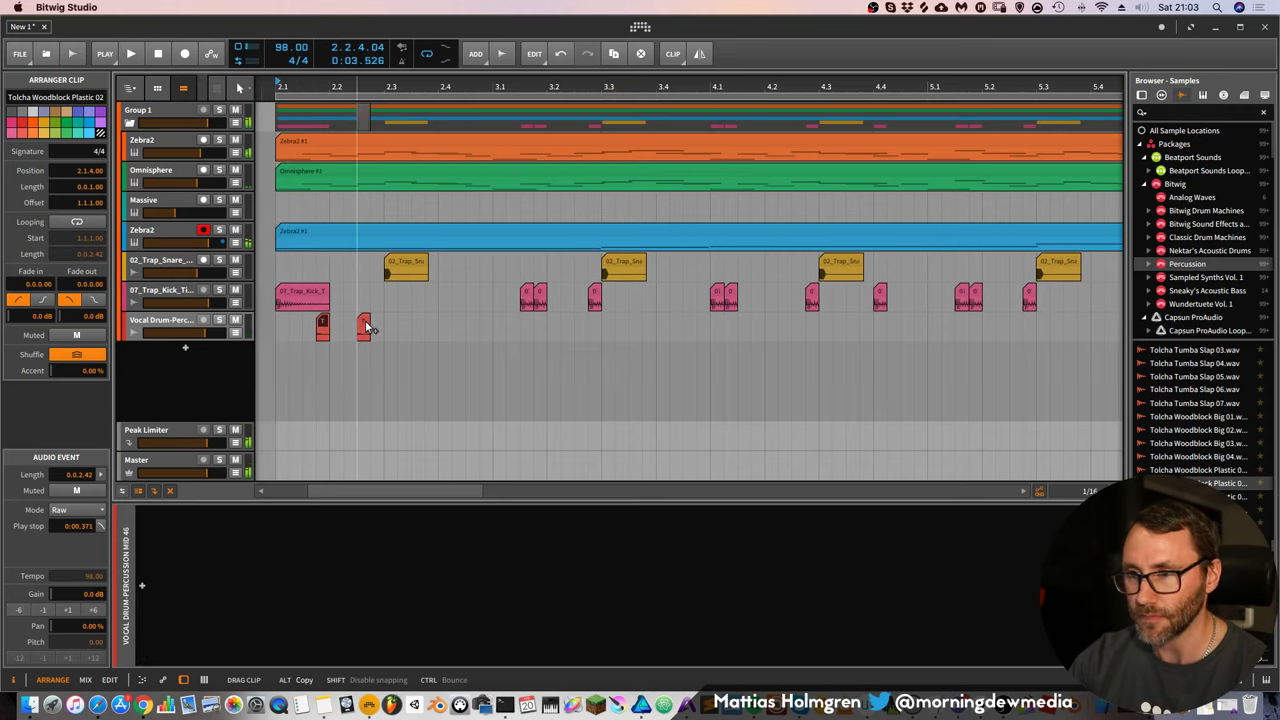
{"action": "key", "text": "space"}
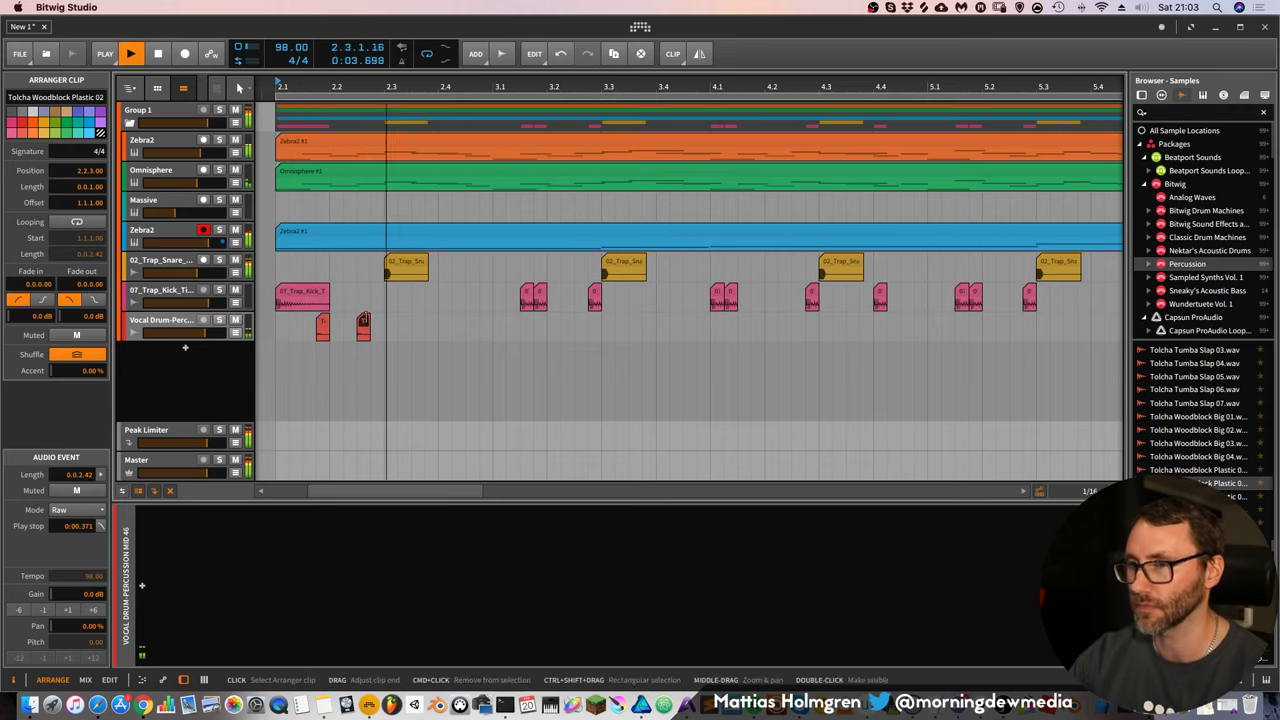
{"action": "key", "text": "space"}
{"action": "left_click_drag", "start_coordinate": [364, 322], "coordinate": [433, 328]}
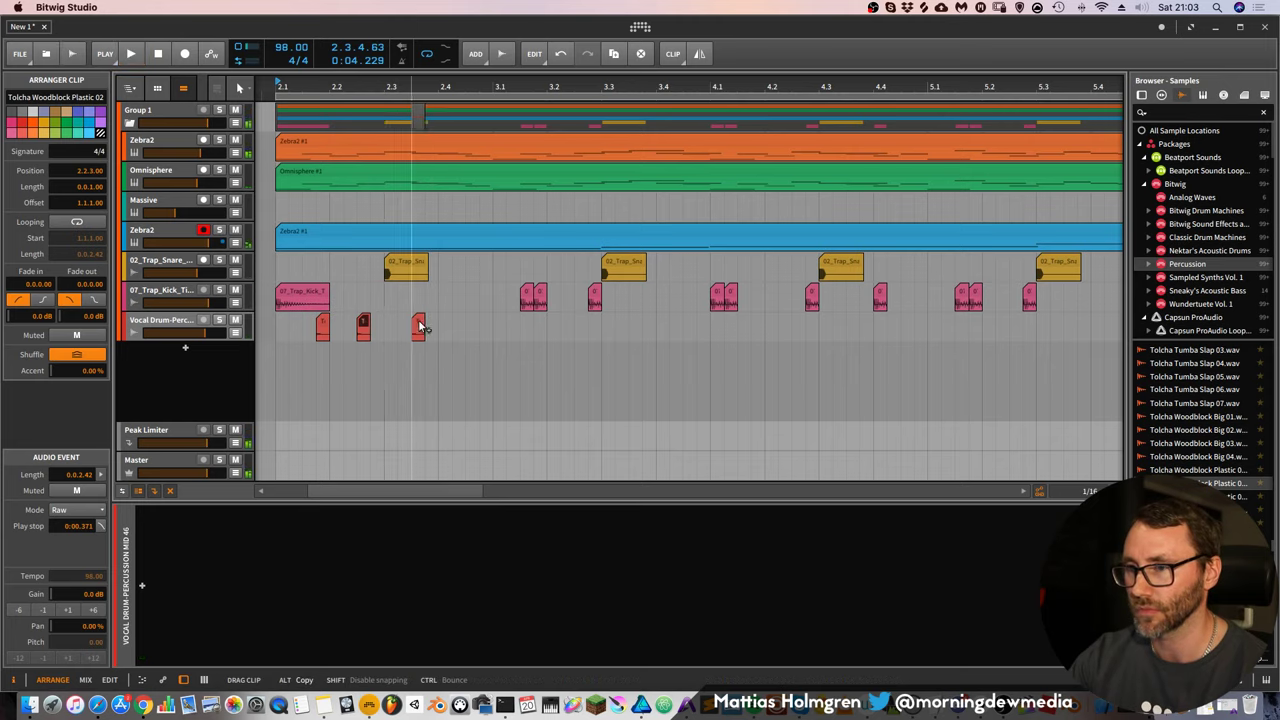
{"action": "key", "text": "space"}
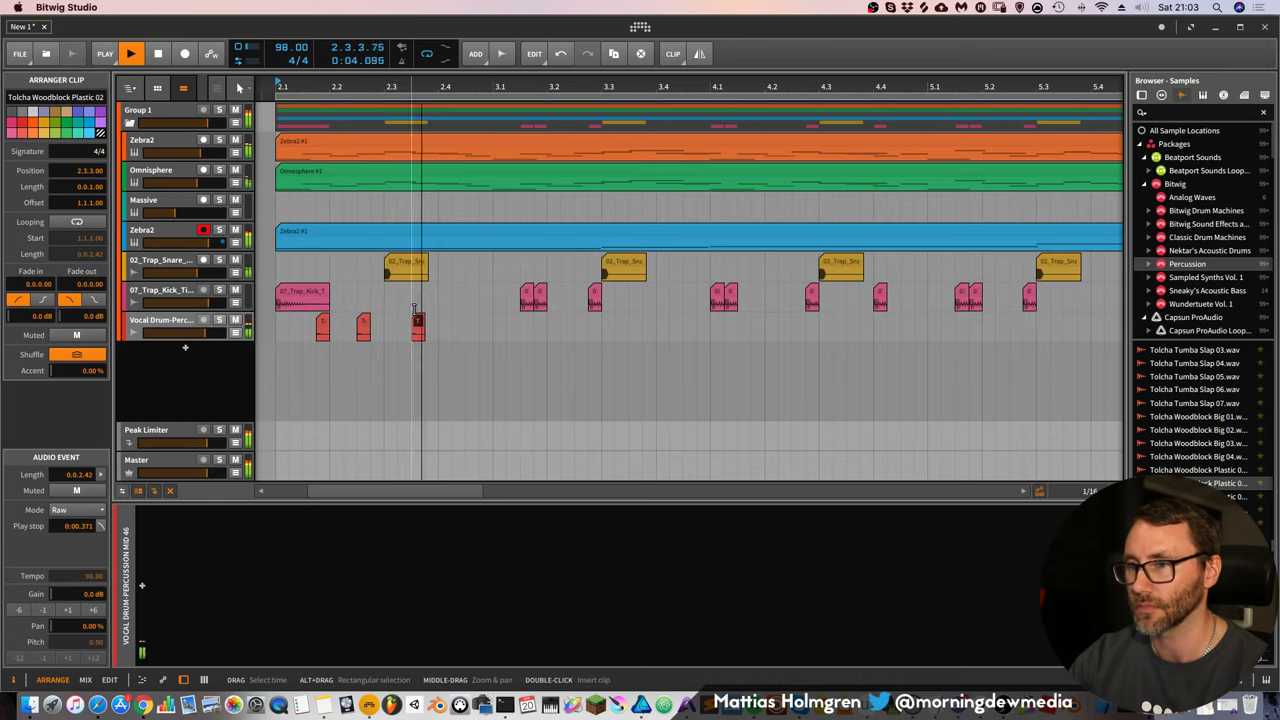
Copy the three woodblock clips so that the repeated group starts at 2.4.4.00
{"action": "key", "text": "space"}
{"action": "left_click_drag", "start_coordinate": [433, 318], "coordinate": [488, 330]}
{"action": "key", "text": "space"}
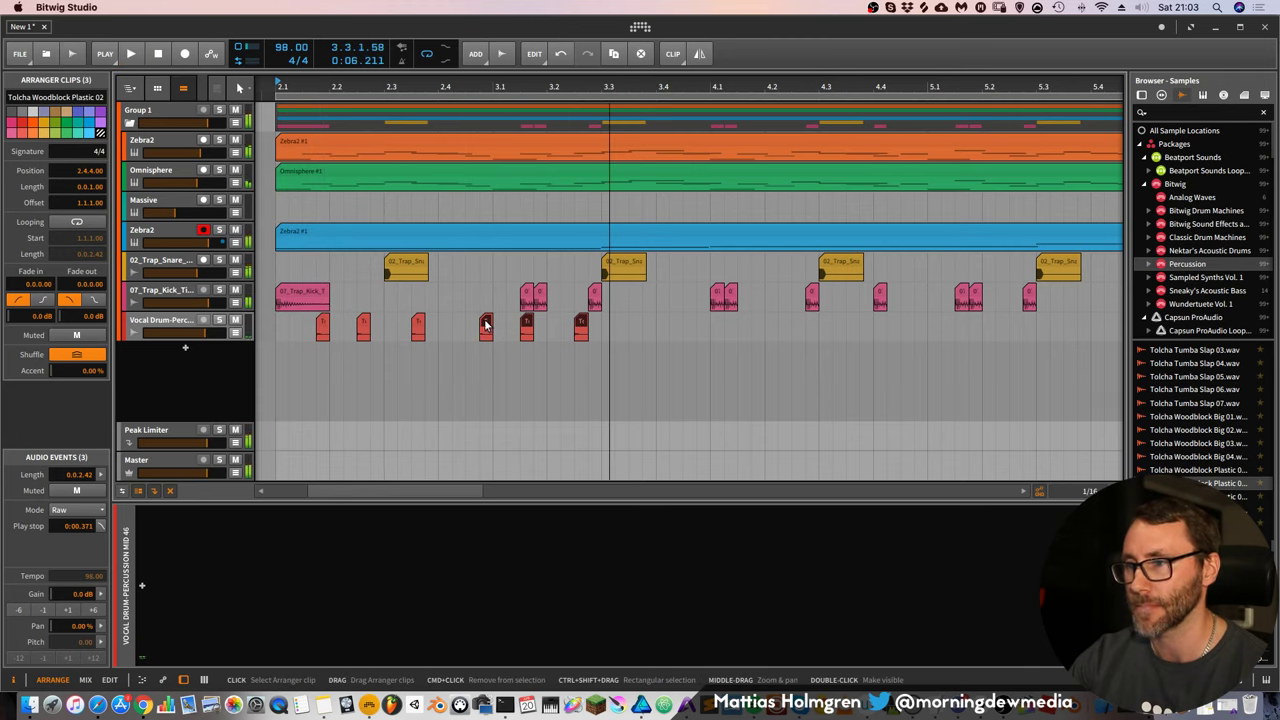
{"action": "mouse_move", "coordinate": [487, 325]}
{"action": "left_mouse_down"}
{"action": "mouse_move", "coordinate": [533, 330]}
{"action": "mouse_move", "coordinate": [490, 330]}
{"action": "left_mouse_up"}
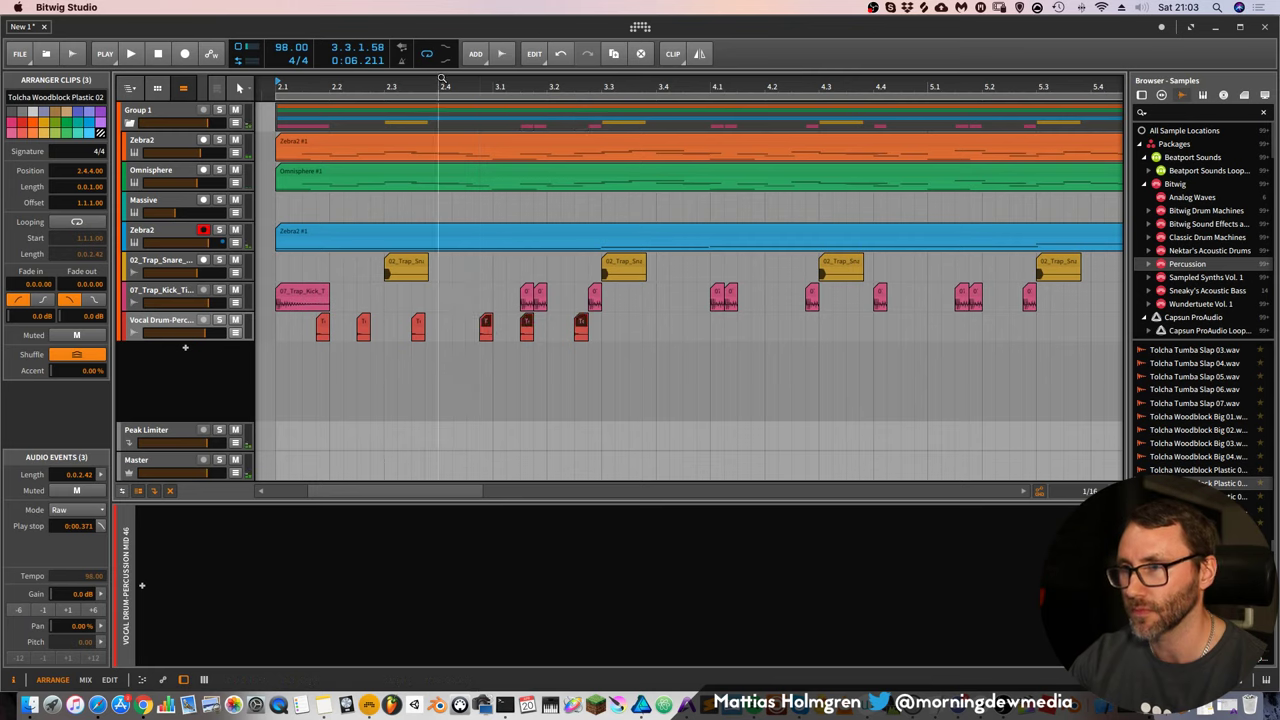
Move the woodblock clip at 3.1.3.00 to 3.2.1.00, add a copy at 3.3.2.00, and listen from bar 2
{"action": "left_click", "coordinate": [453, 86]}
{"action": "key", "text": "space"}
{"action": "left_click", "coordinate": [538, 318]}
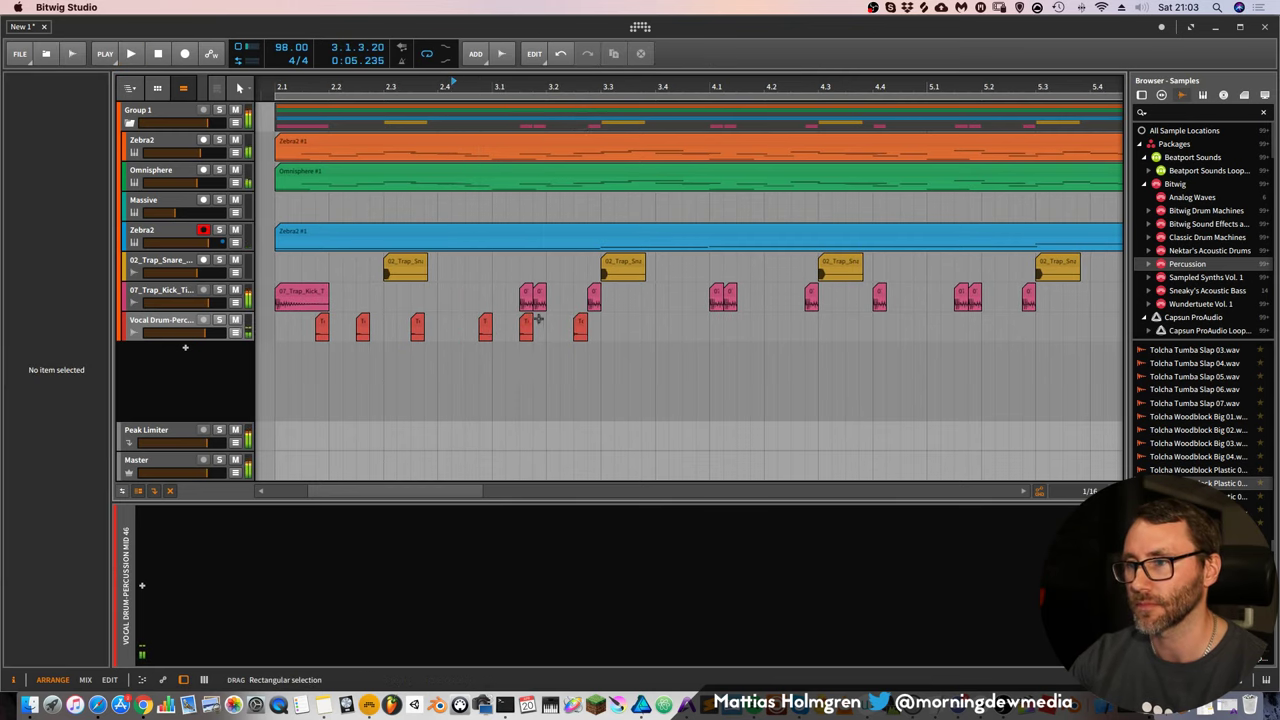
{"action": "left_click_drag", "start_coordinate": [529, 320], "coordinate": [622, 329]}
{"action": "key", "text": "space"}
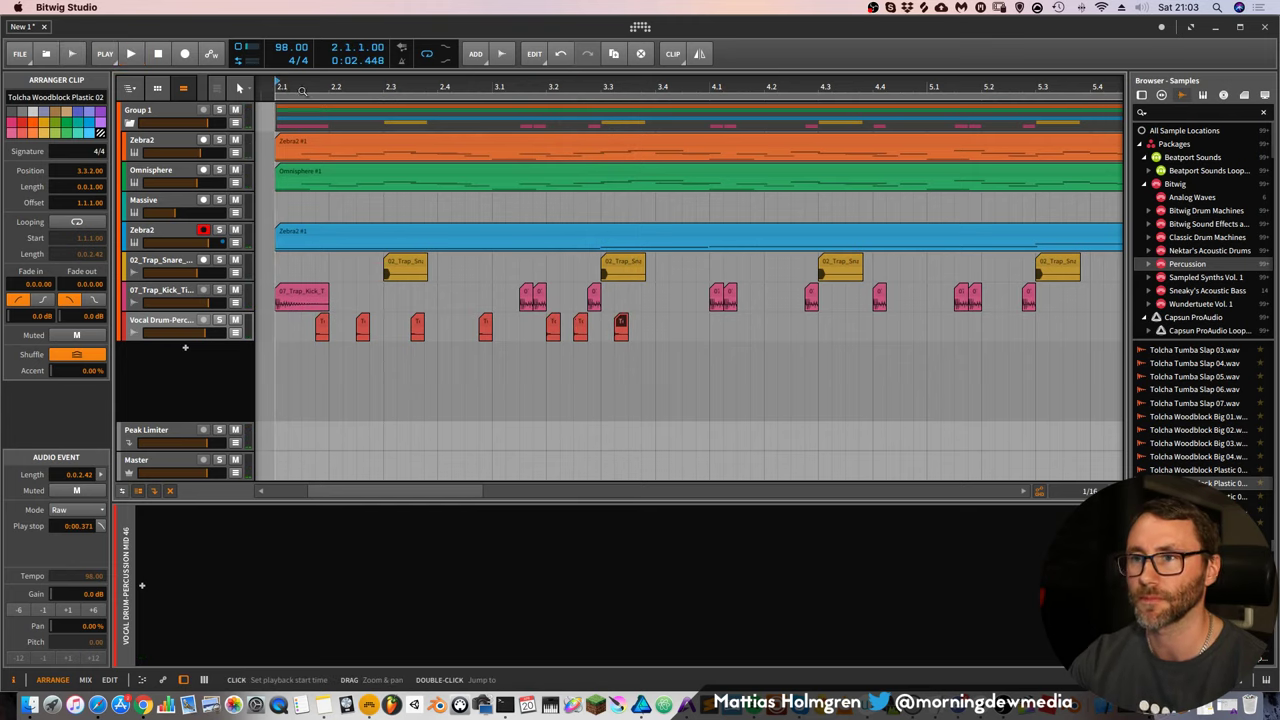
{"action": "key", "text": "space"}
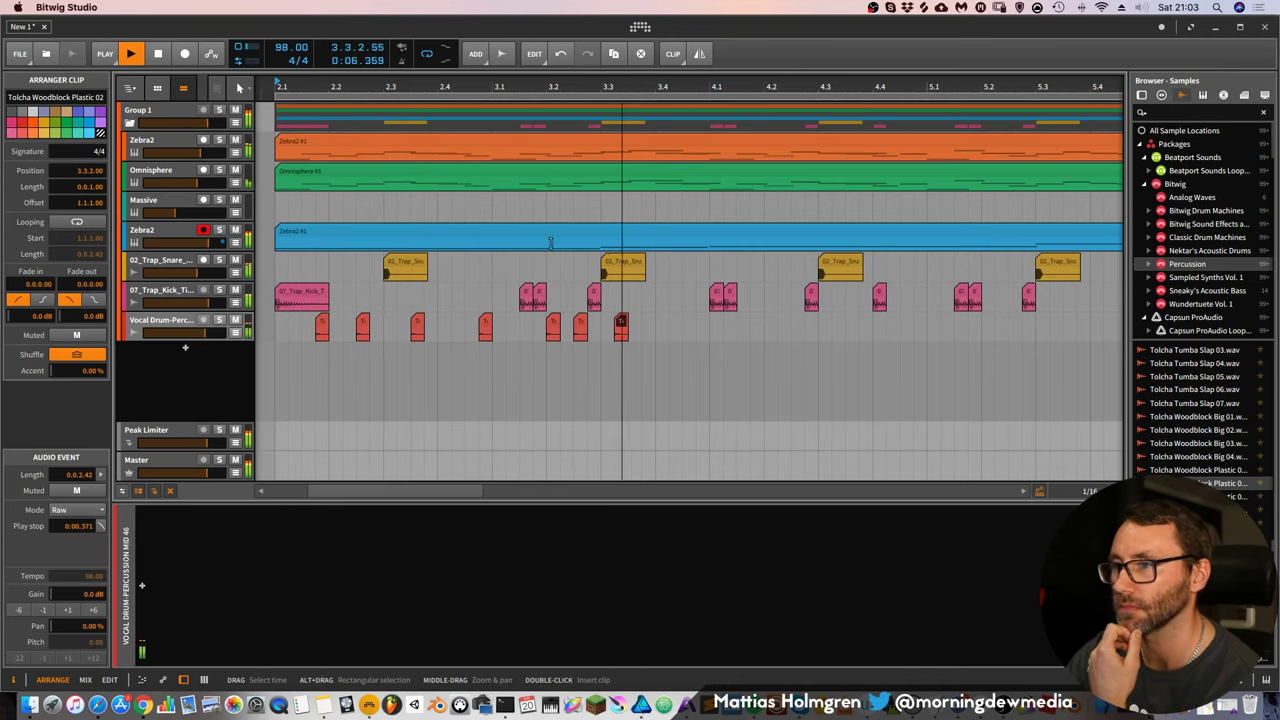
Move the last woodblock clip to 3.3.3.00, add copies at 3.3.4.00 and 3.4.2.00, and listen from bar 2
{"action": "key", "text": "space"}
{"action": "left_click_drag", "start_coordinate": [618, 324], "coordinate": [648, 323]}
{"action": "key", "text": "space"}
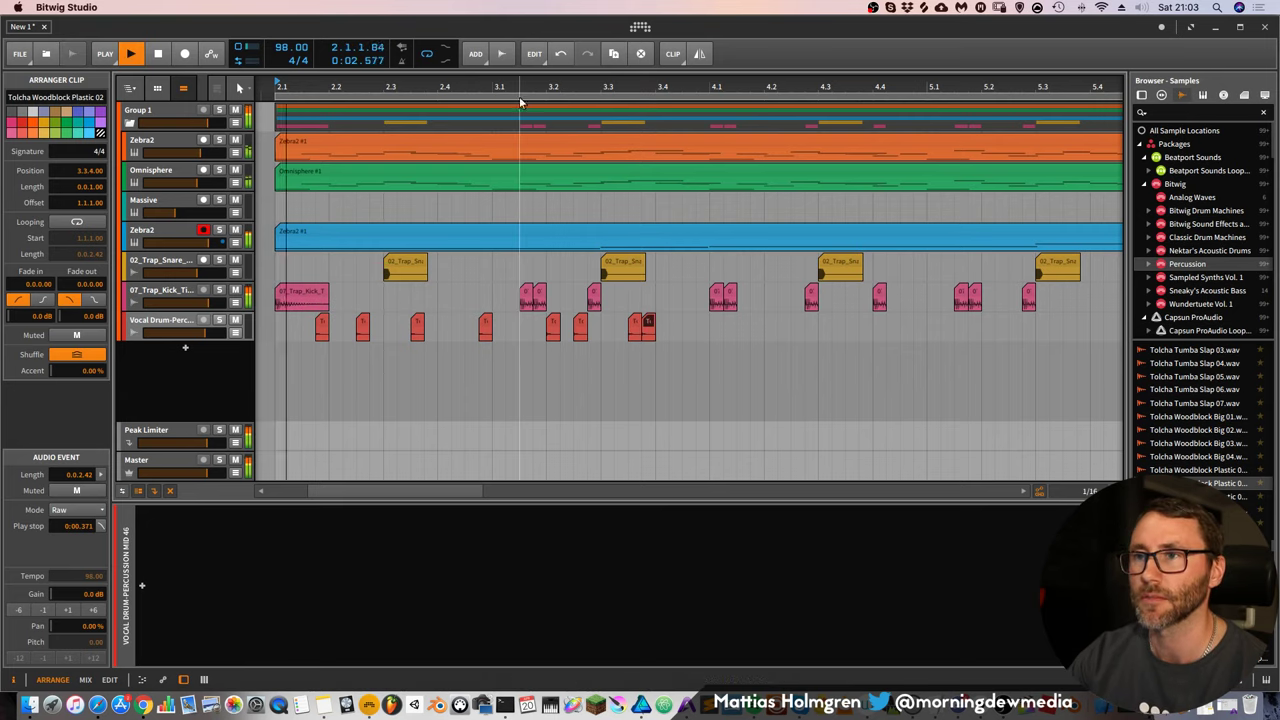
{"action": "left_click_drag", "start_coordinate": [518, 92], "coordinate": [471, 78]}
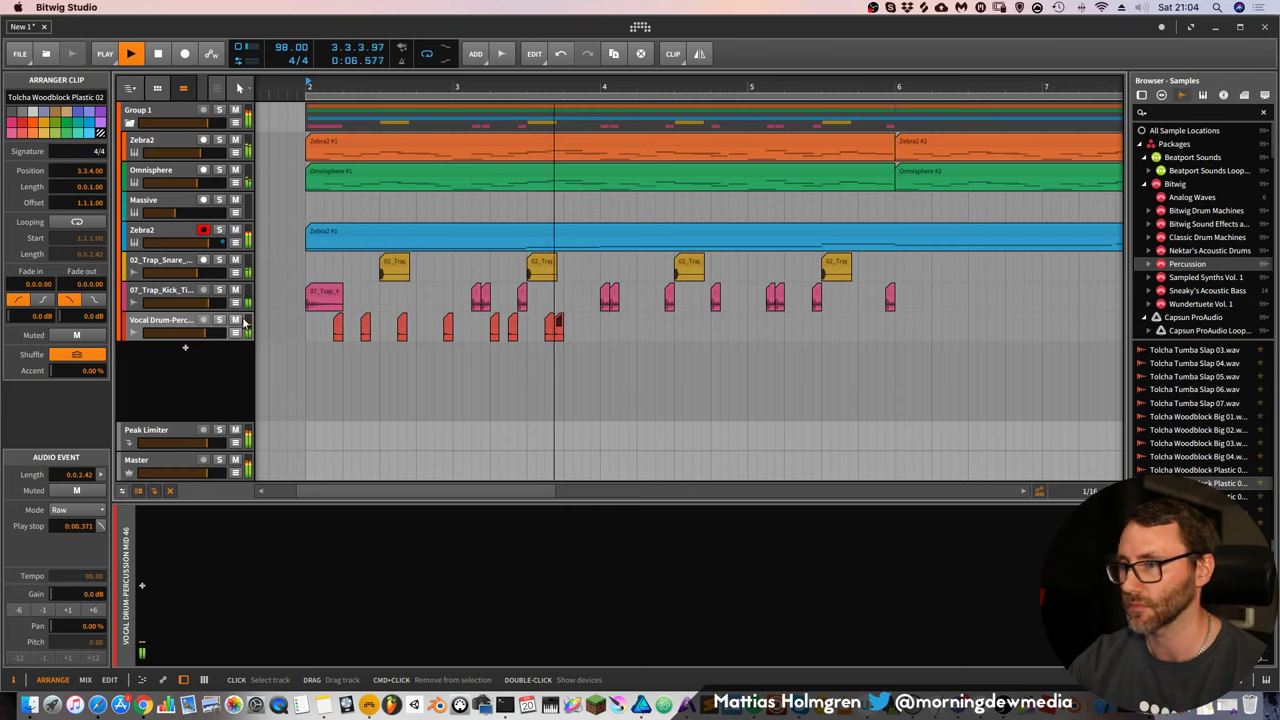
{"action": "key", "text": "space"}
{"action": "left_click_drag", "start_coordinate": [559, 322], "coordinate": [577, 323]}
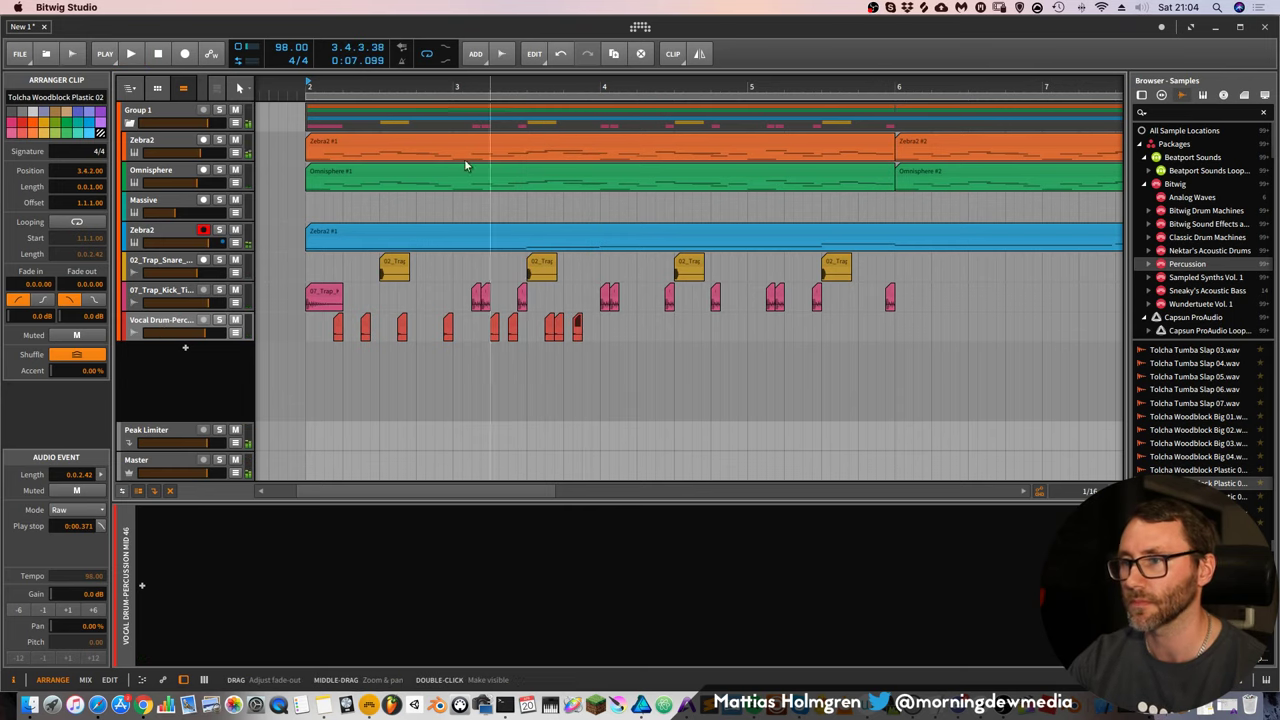
{"action": "key", "text": "space"}
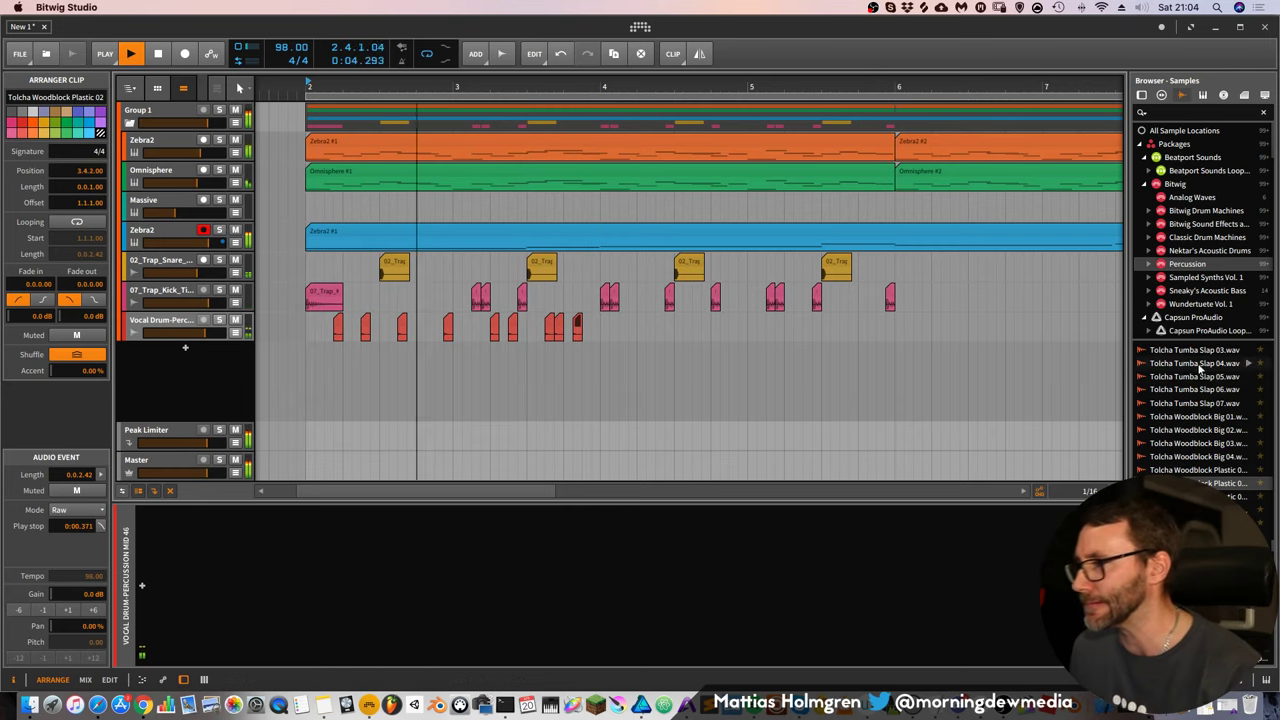
Audition the Tolcha Tumba Slap and Gong Dresden samples in the Bitwig percussion package
{"action": "left_click", "coordinate": [1246, 364]}
{"action": "left_click", "coordinate": [1247, 350]}
{"action": "scroll", "coordinate": [1230, 390], "scroll_direction": "up", "scroll_amount": 5}
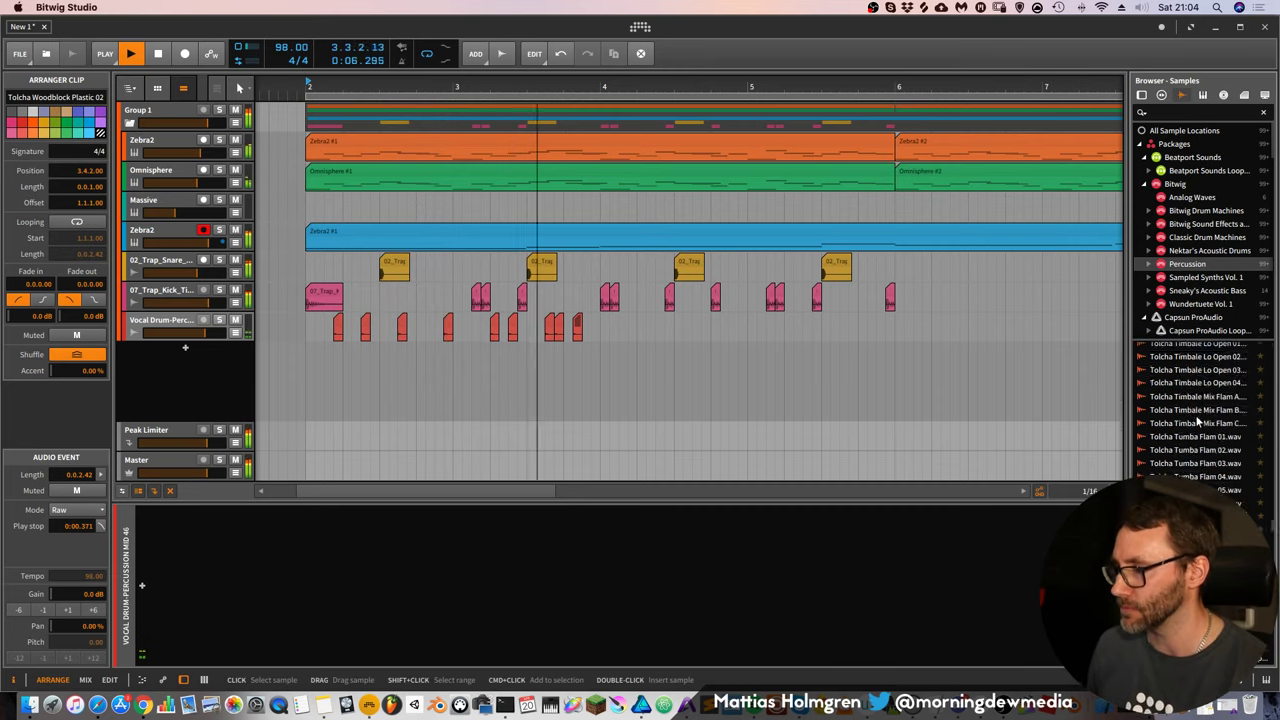
{"action": "left_click", "coordinate": [1195, 388]}
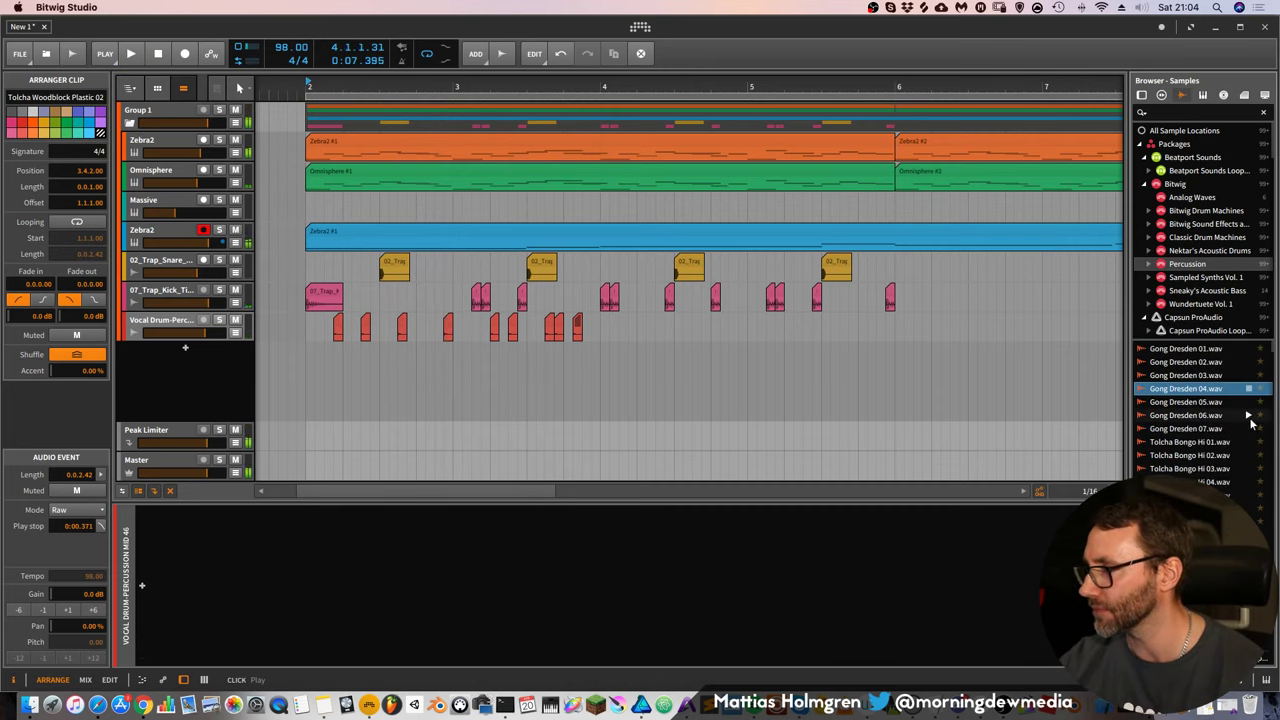
{"action": "left_click", "coordinate": [1245, 403]}
{"action": "left_click", "coordinate": [1241, 430]}
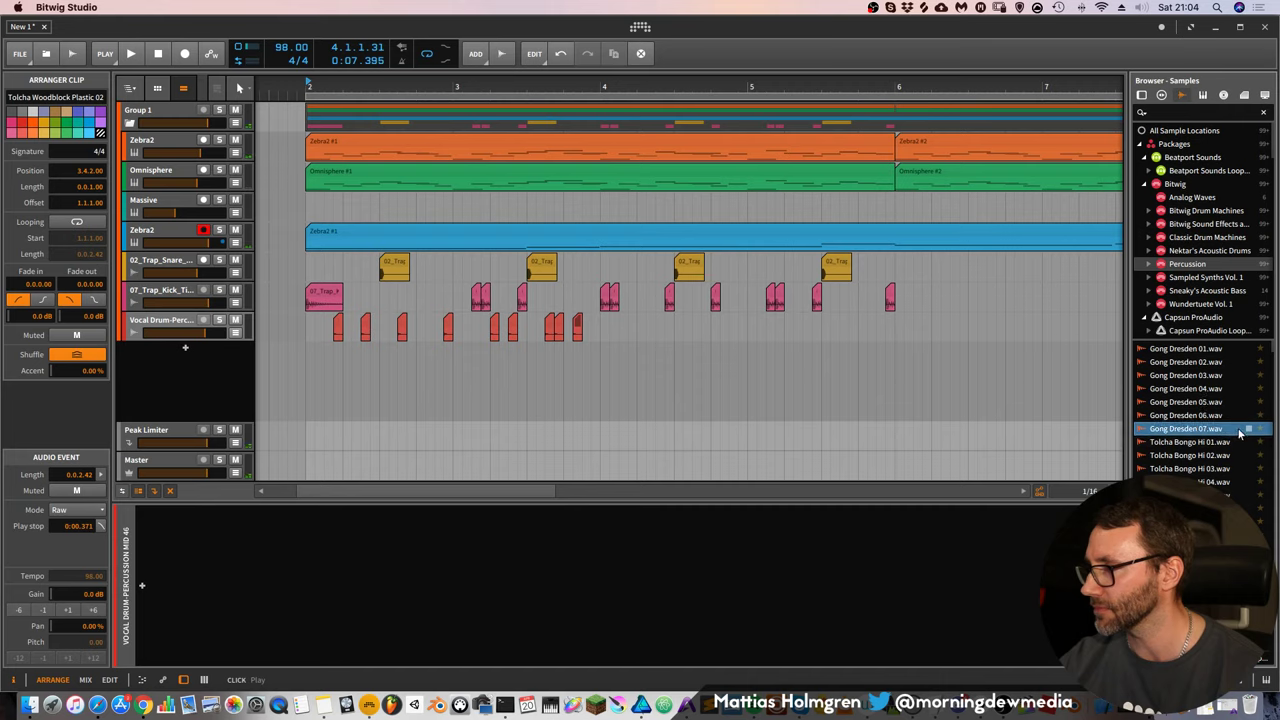
{"action": "left_click", "coordinate": [1190, 402]}
{"action": "left_click", "coordinate": [1190, 415]}
{"action": "left_click", "coordinate": [1191, 363]}
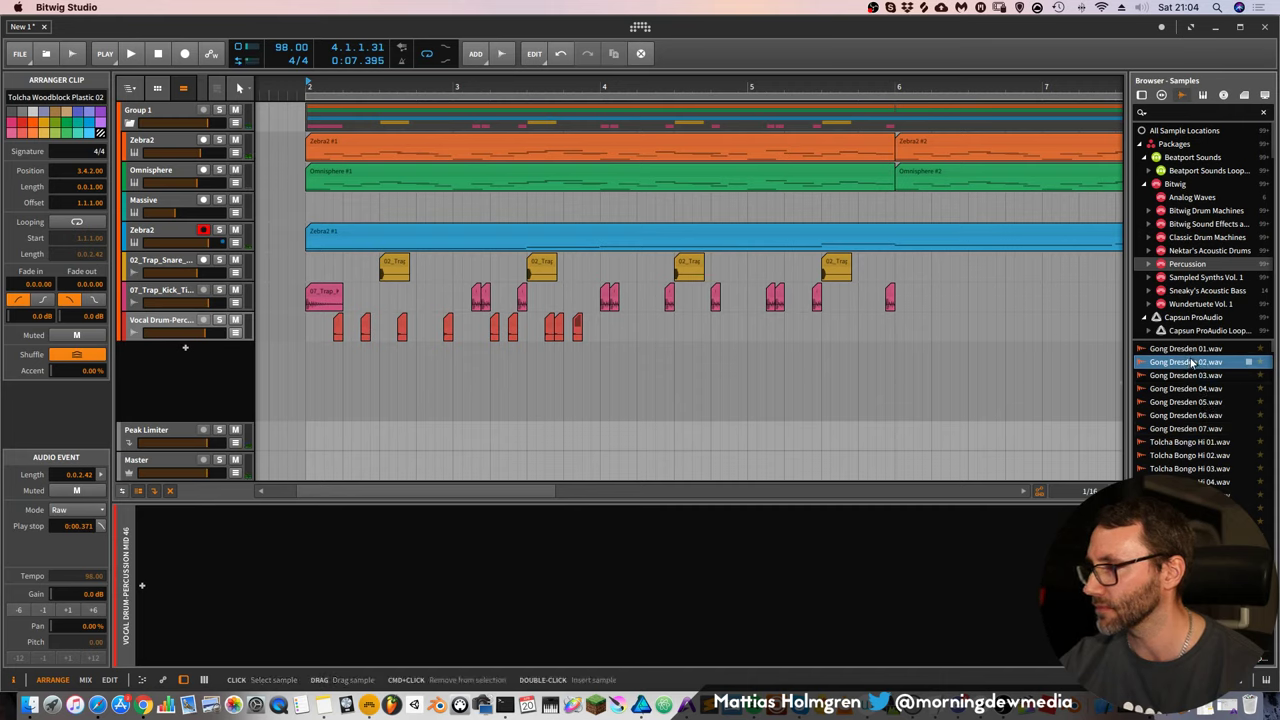
{"action": "left_click", "coordinate": [1183, 376]}
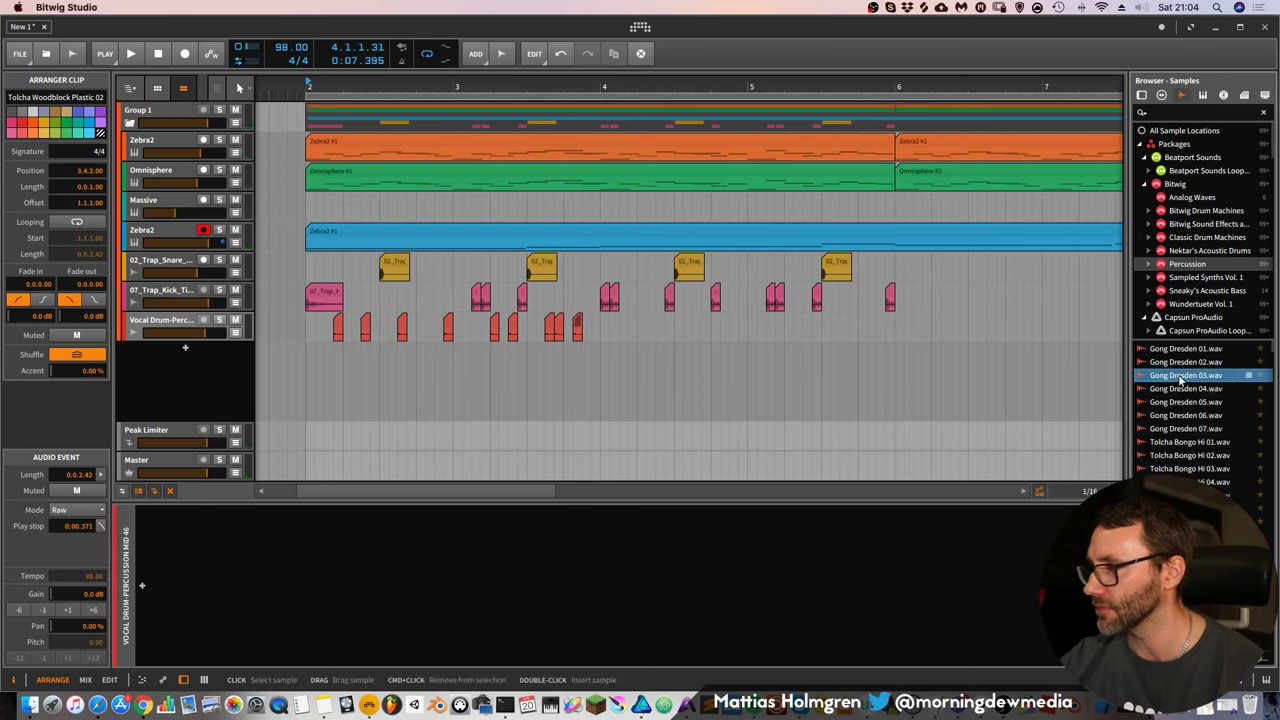
{"action": "left_click_drag", "start_coordinate": [418, 518], "coordinate": [178, 368]}
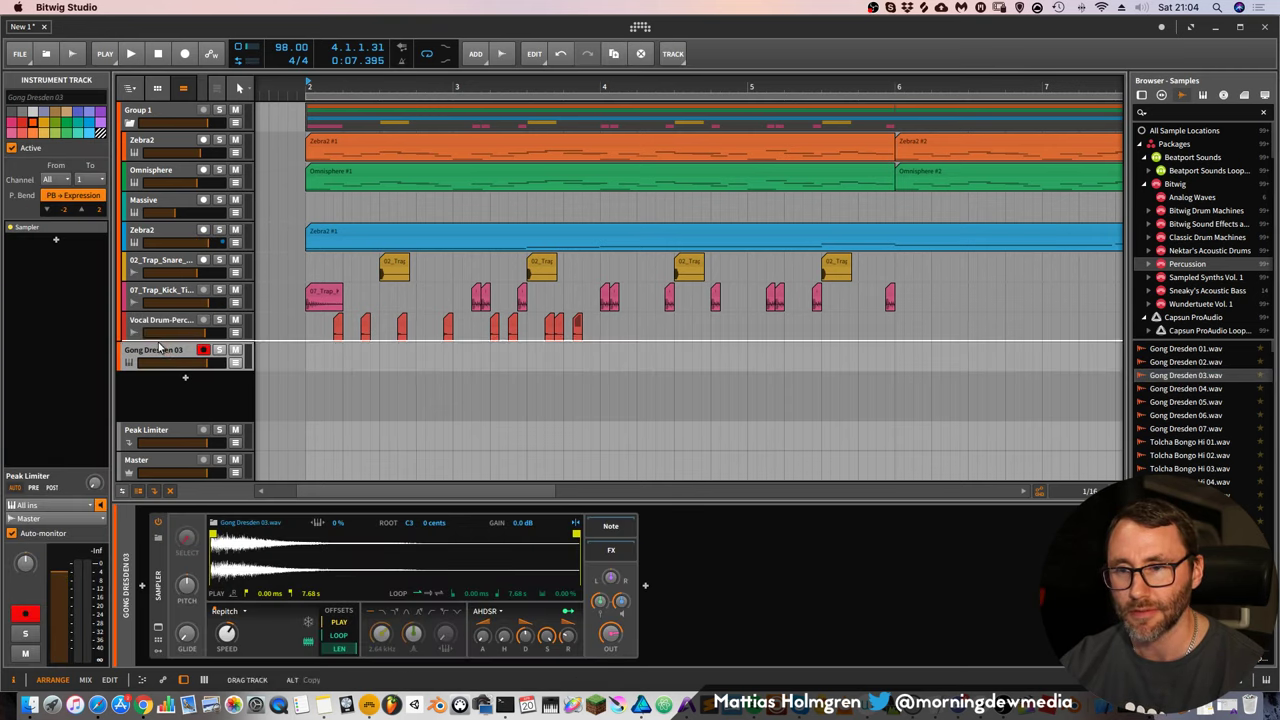
{"action": "left_click", "coordinate": [156, 567]}
{"action": "key", "text": "Delete"}
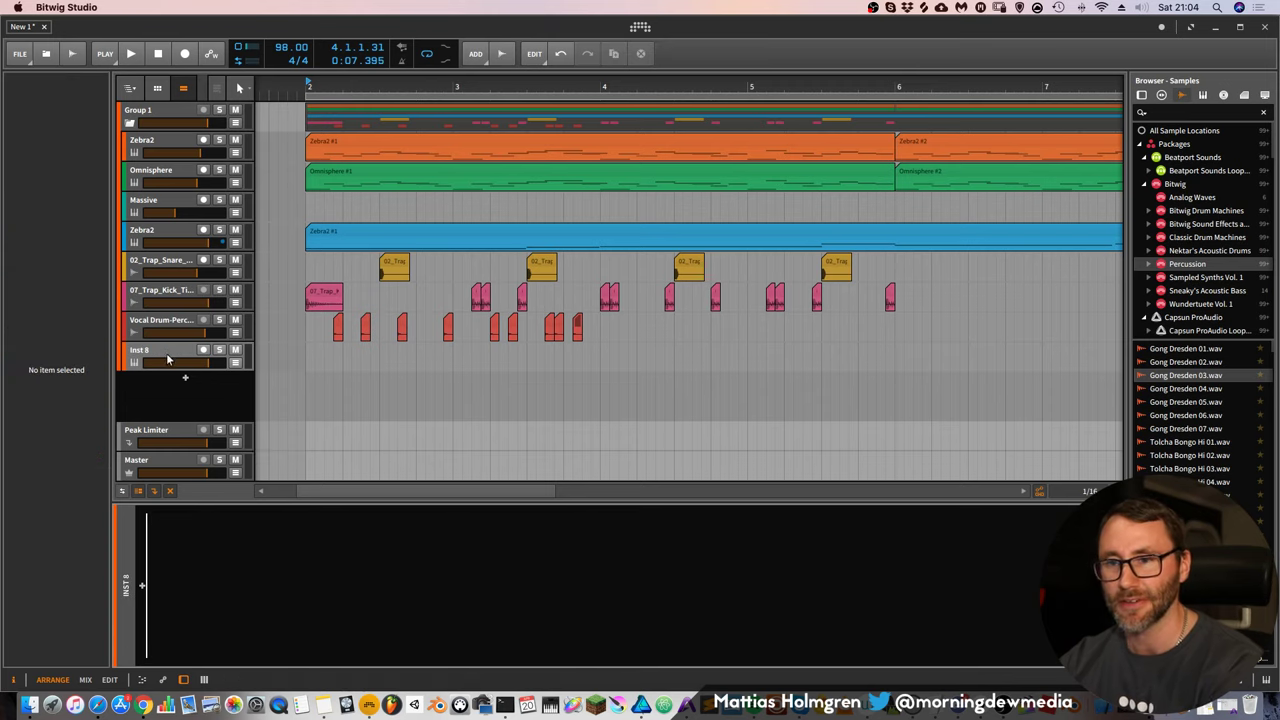
{"action": "left_click", "coordinate": [166, 351]}
{"action": "key", "text": "Delete"}
Add an audio track, place Gong Dresden 03 at 2.1.1.00, and lower the track volume to about -10.5 dB
{"action": "right_click", "coordinate": [200, 368]}
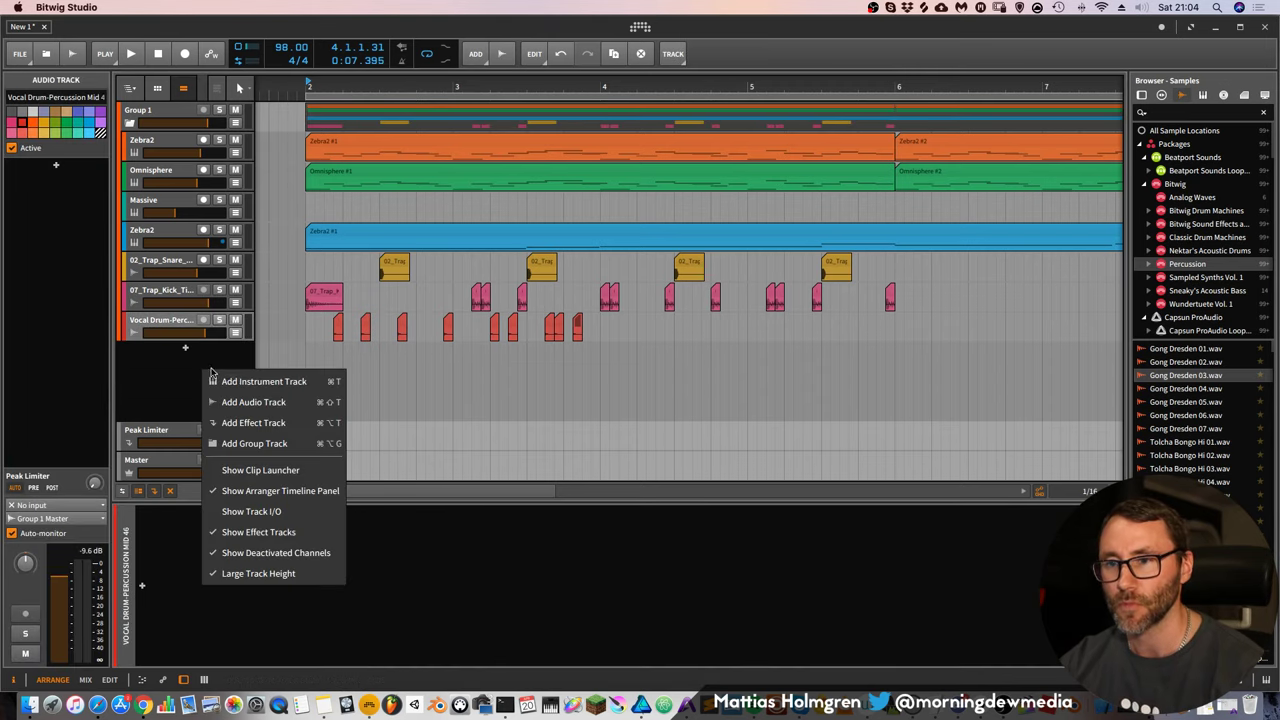
{"action": "left_click", "coordinate": [250, 402]}
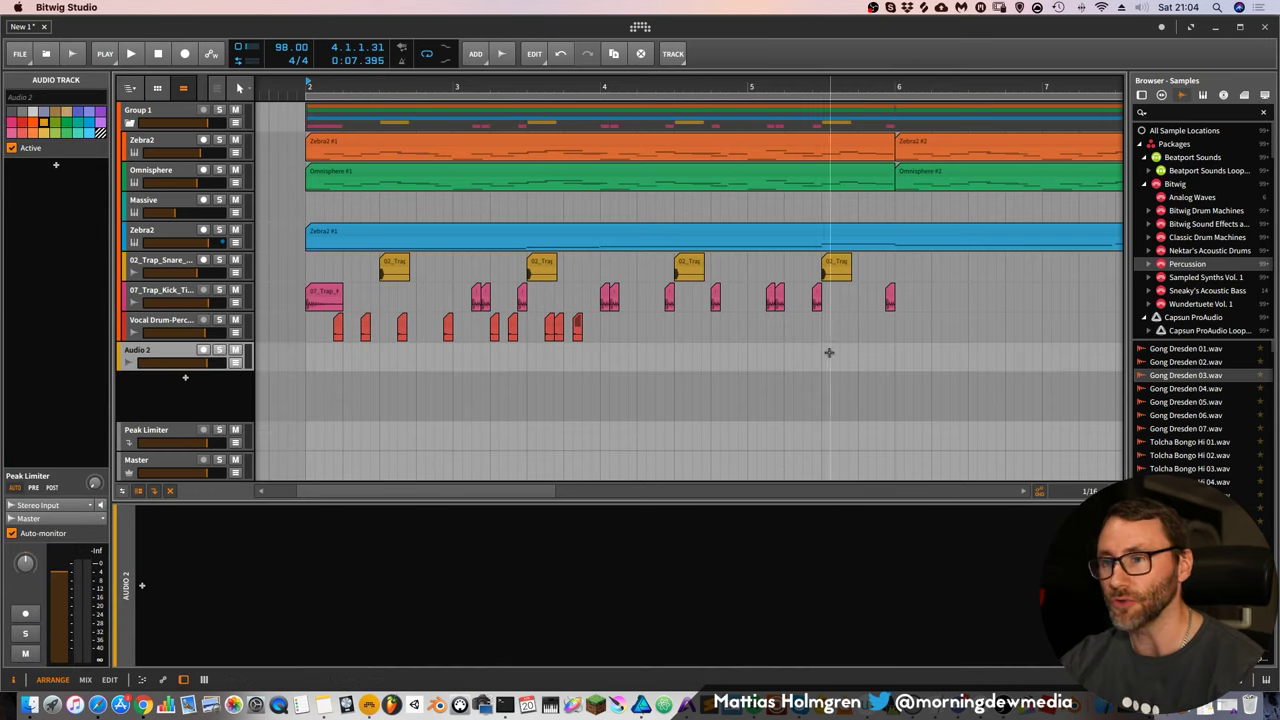
{"action": "left_click_drag", "start_coordinate": [1185, 375], "coordinate": [314, 358]}
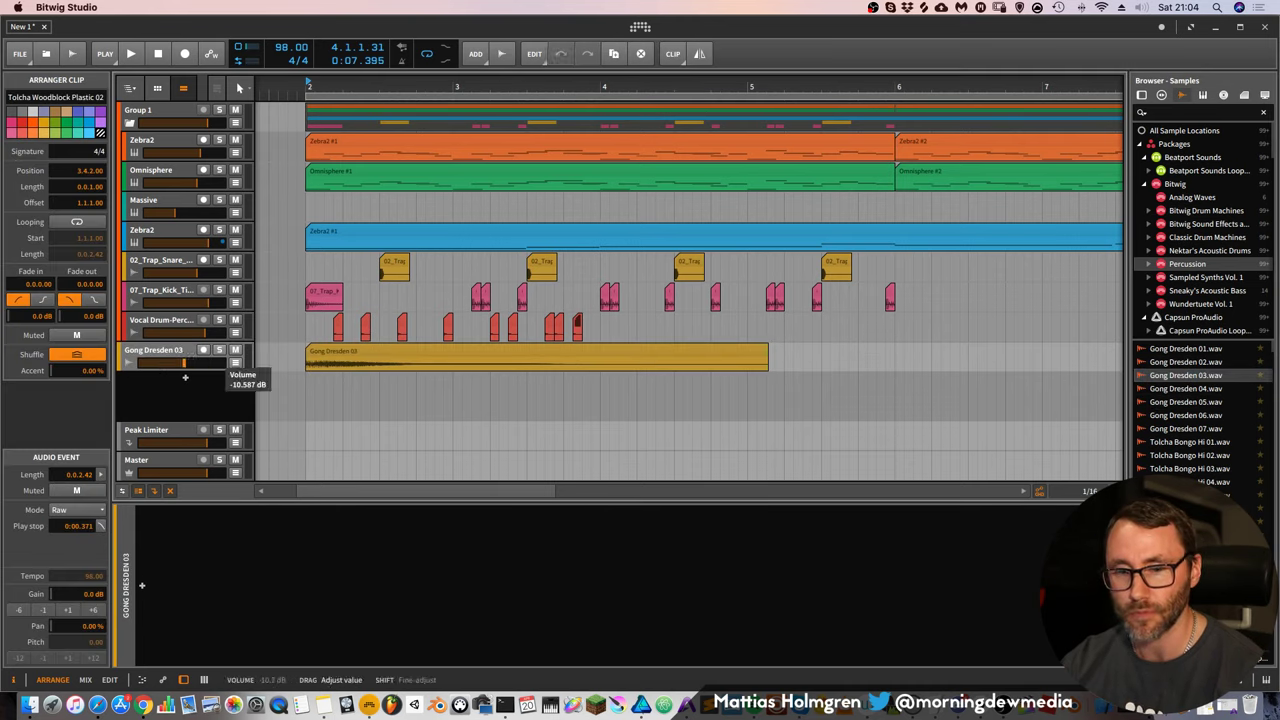
{"action": "key", "text": "space"}
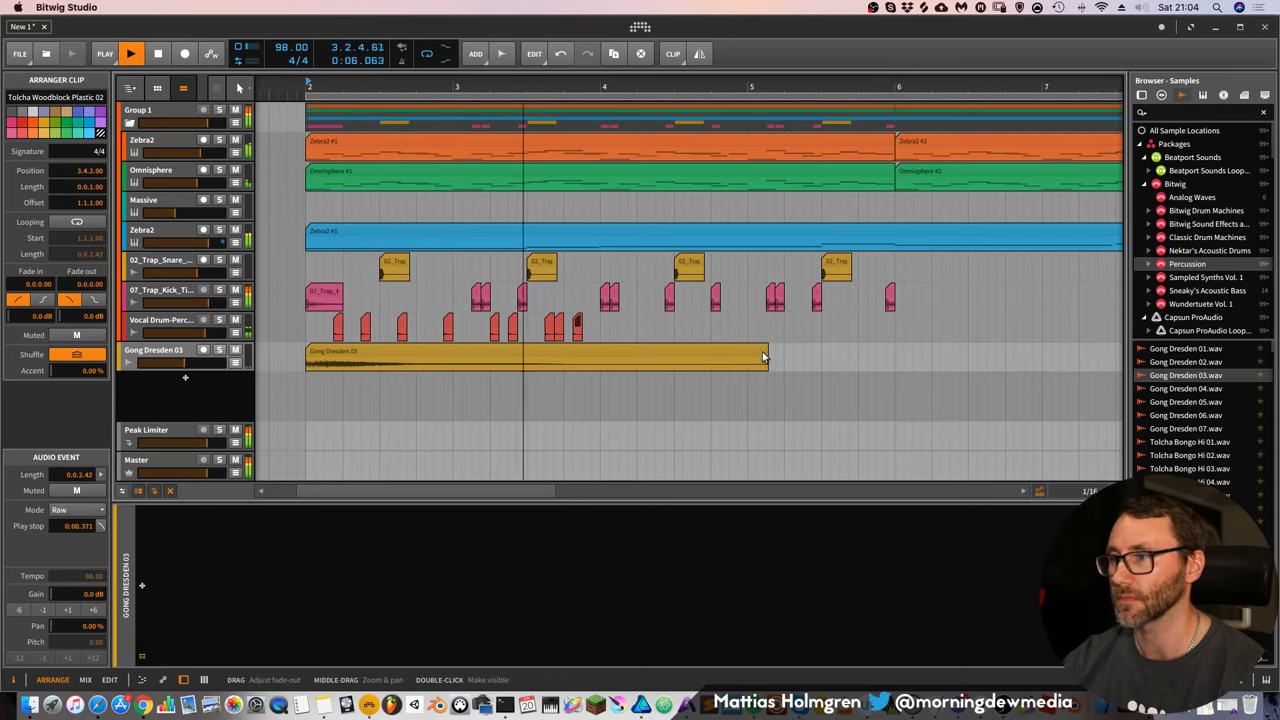
Shorten the Gong Dresden 03 clip to 2.0.0.00, give it a 1.1.2.00 fade-out, and listen from bar 2
{"action": "left_click_drag", "start_coordinate": [767, 358], "coordinate": [388, 361]}
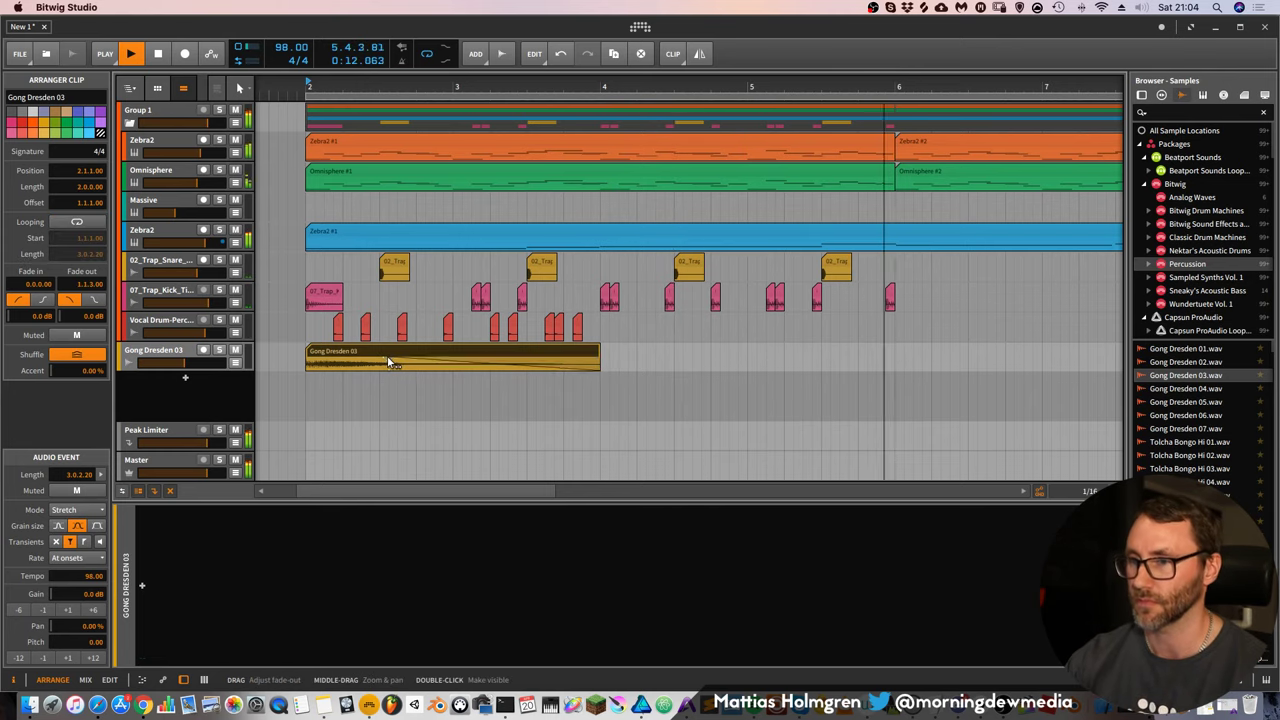
{"action": "left_click_drag", "start_coordinate": [706, 88], "coordinate": [560, 30]}
{"action": "key", "text": "space"}
{"action": "left_click_drag", "start_coordinate": [629, 90], "coordinate": [660, 117]}
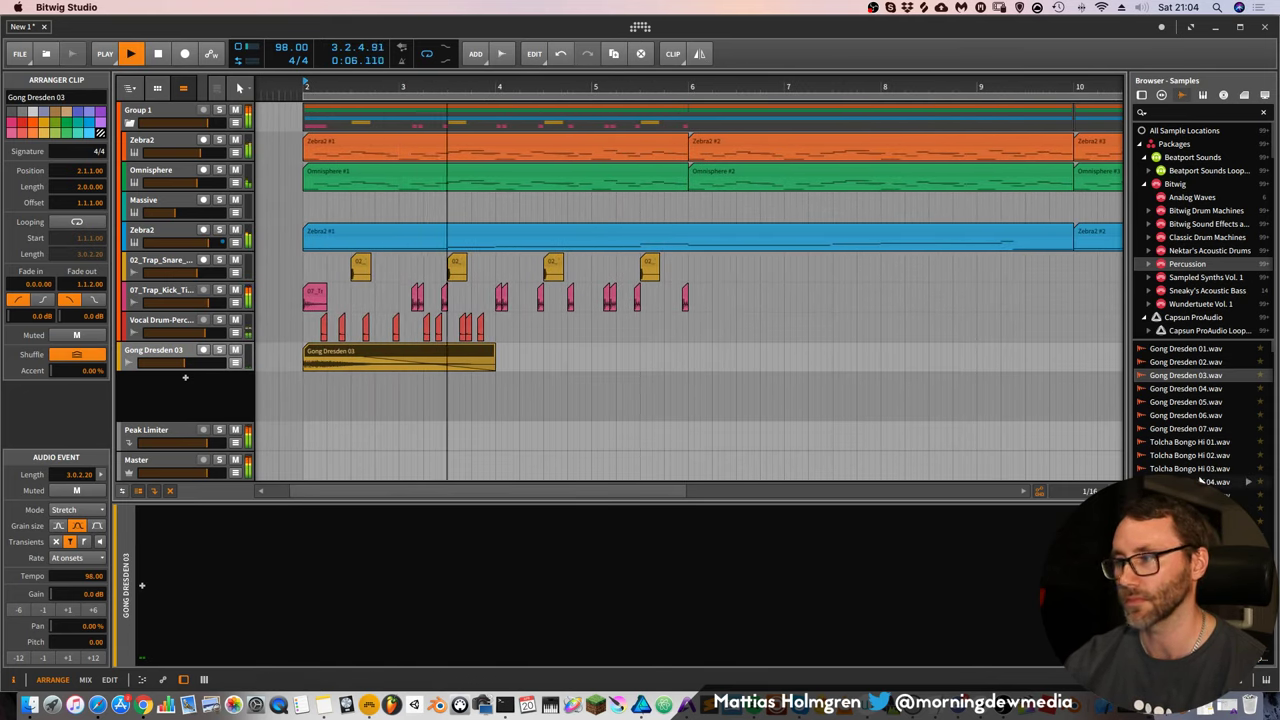
{"action": "key", "text": "space"}
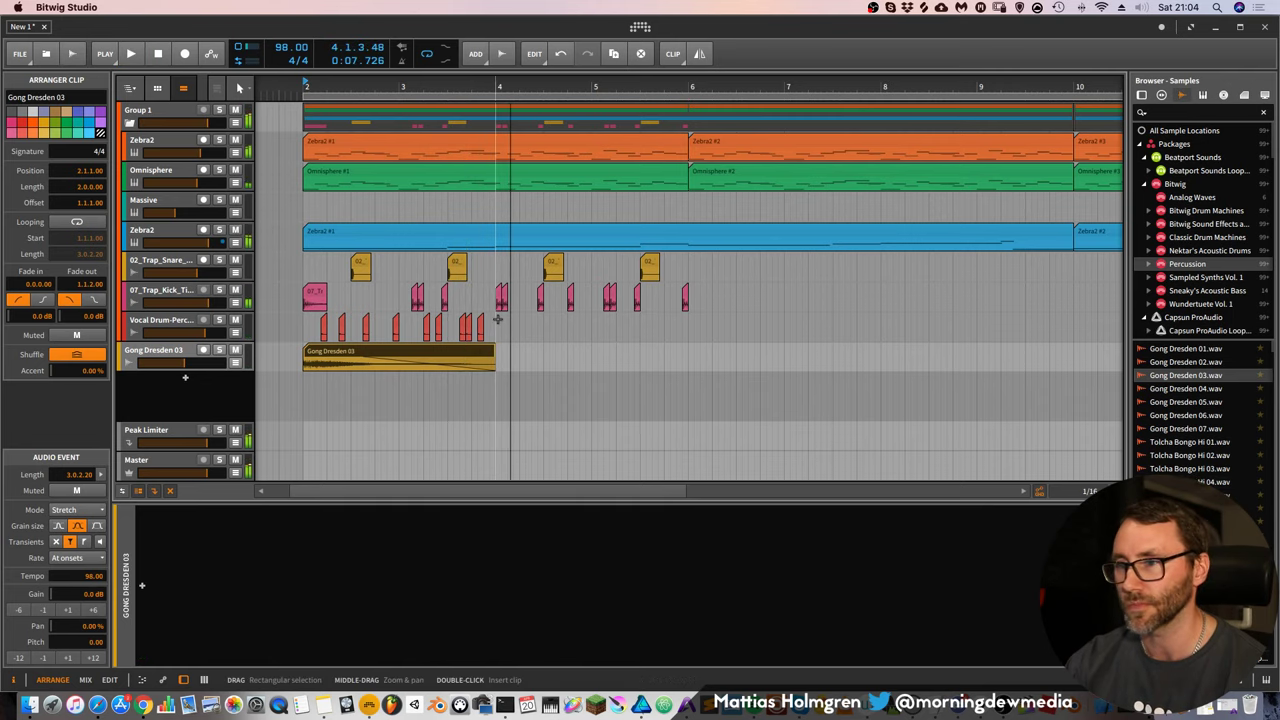
Duplicate the woodblock pattern from 2.1.1.00 to 4.1.1.00 so it repeats from bar 4 up to bar 6
{"action": "left_click_drag", "start_coordinate": [500, 333], "coordinate": [306, 320]}
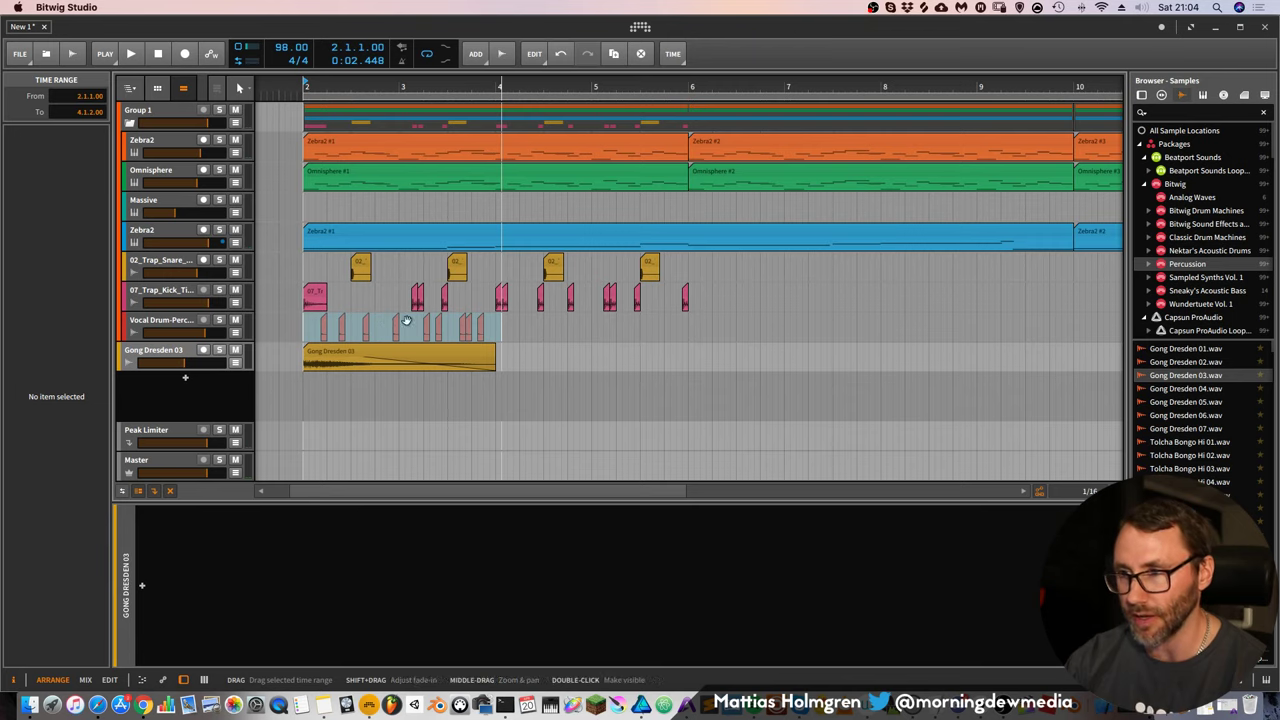
{"action": "left_click_drag", "start_coordinate": [469, 85], "coordinate": [496, 125]}
{"action": "left_click_drag", "start_coordinate": [535, 87], "coordinate": [660, 90]}
{"action": "left_click", "coordinate": [669, 333]}
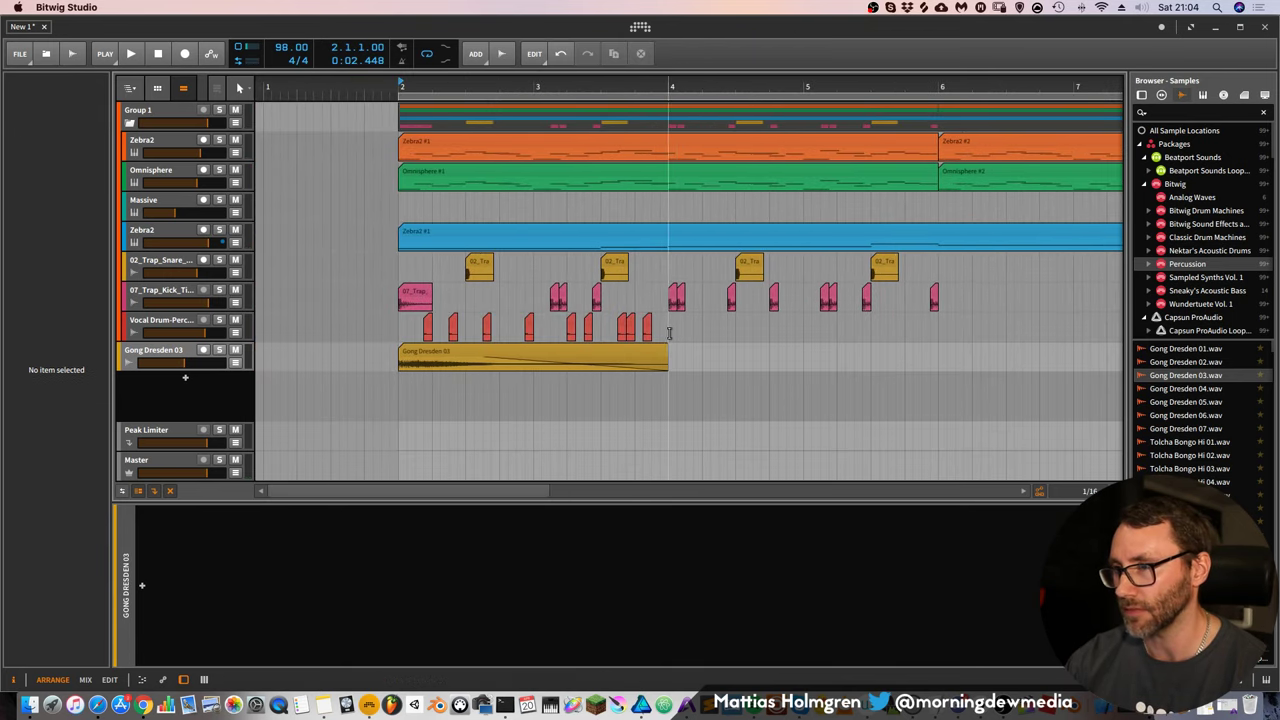
{"action": "left_click_drag", "start_coordinate": [669, 333], "coordinate": [660, 334]}
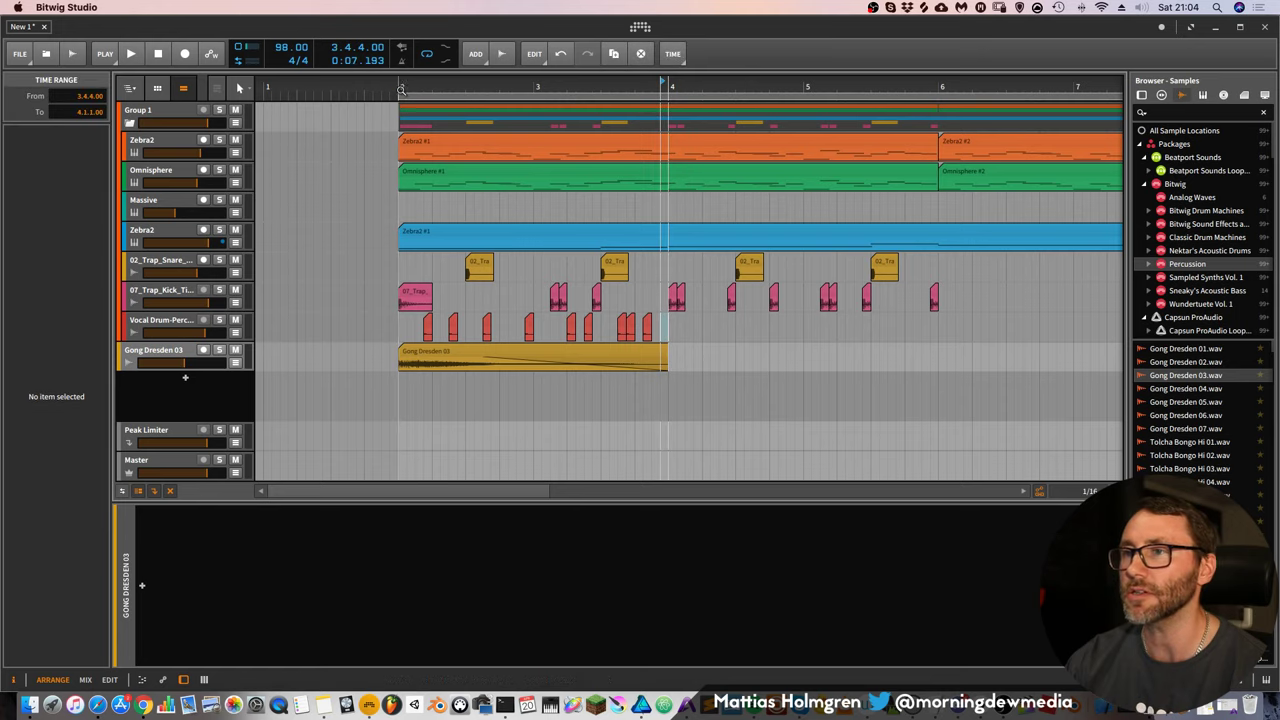
{"action": "key", "text": "space"}
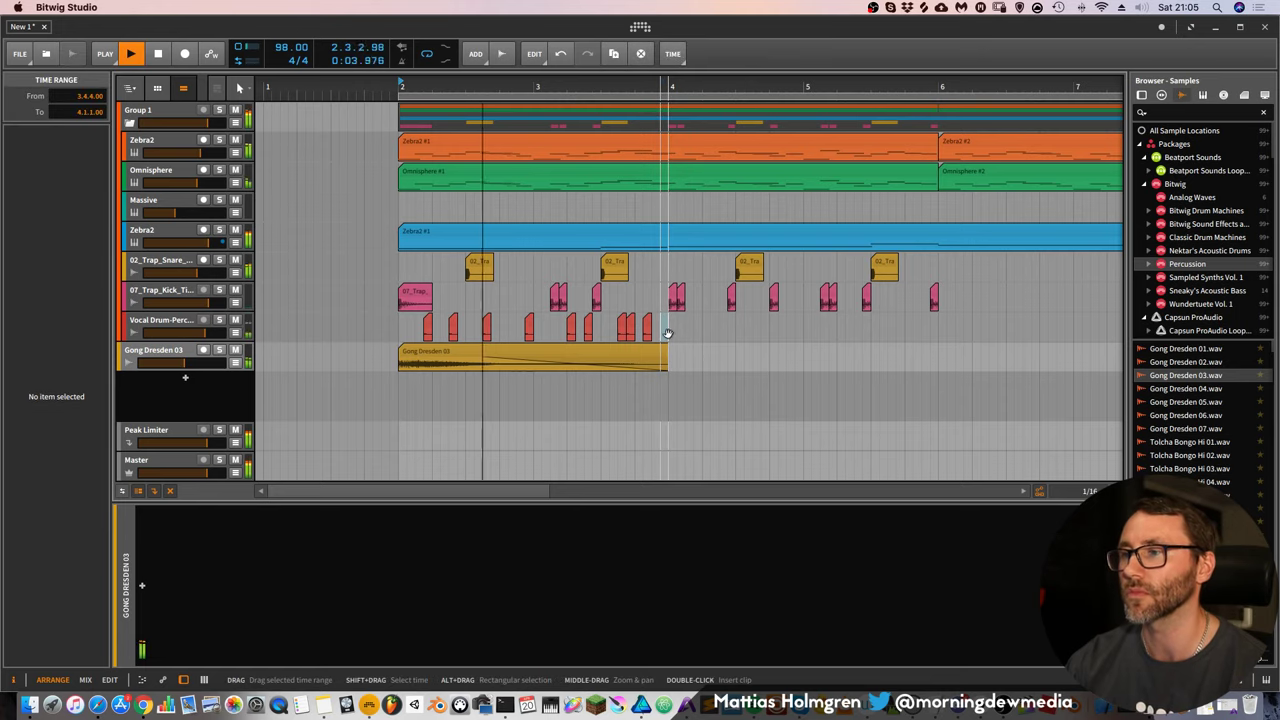
{"action": "left_click_drag", "start_coordinate": [668, 333], "coordinate": [396, 326]}
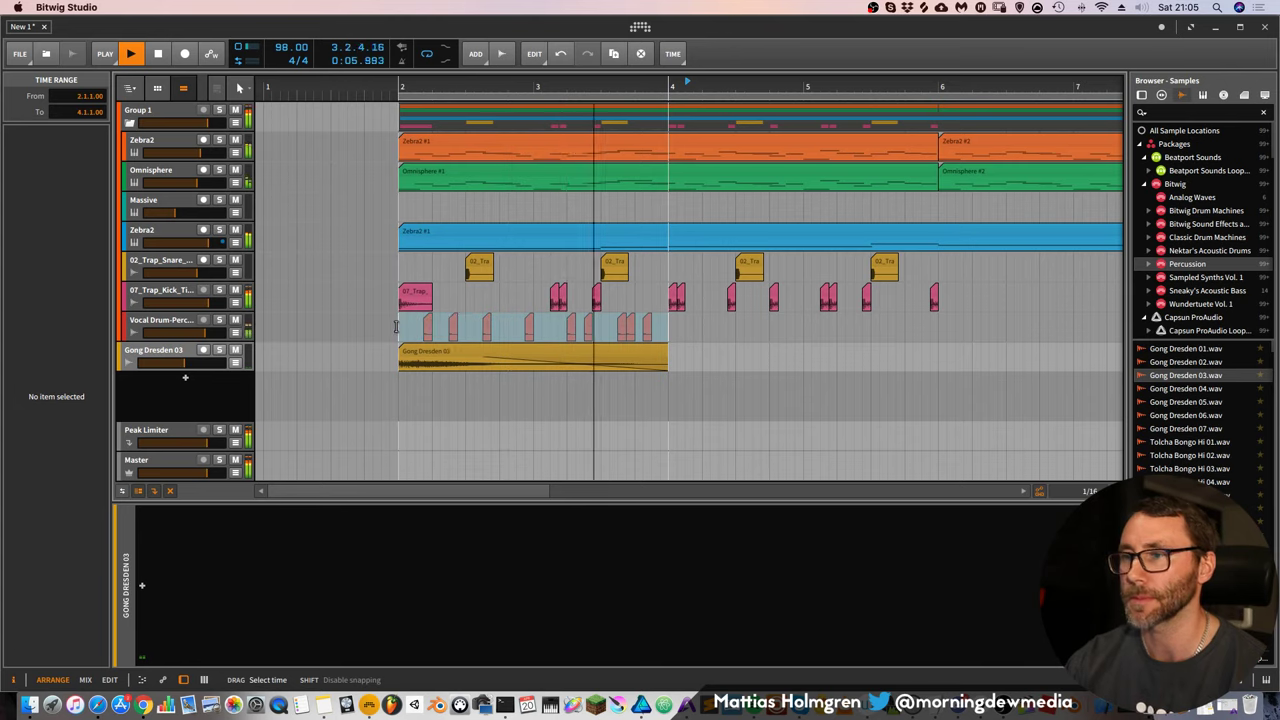
{"action": "key", "text": "ctrl+d"}
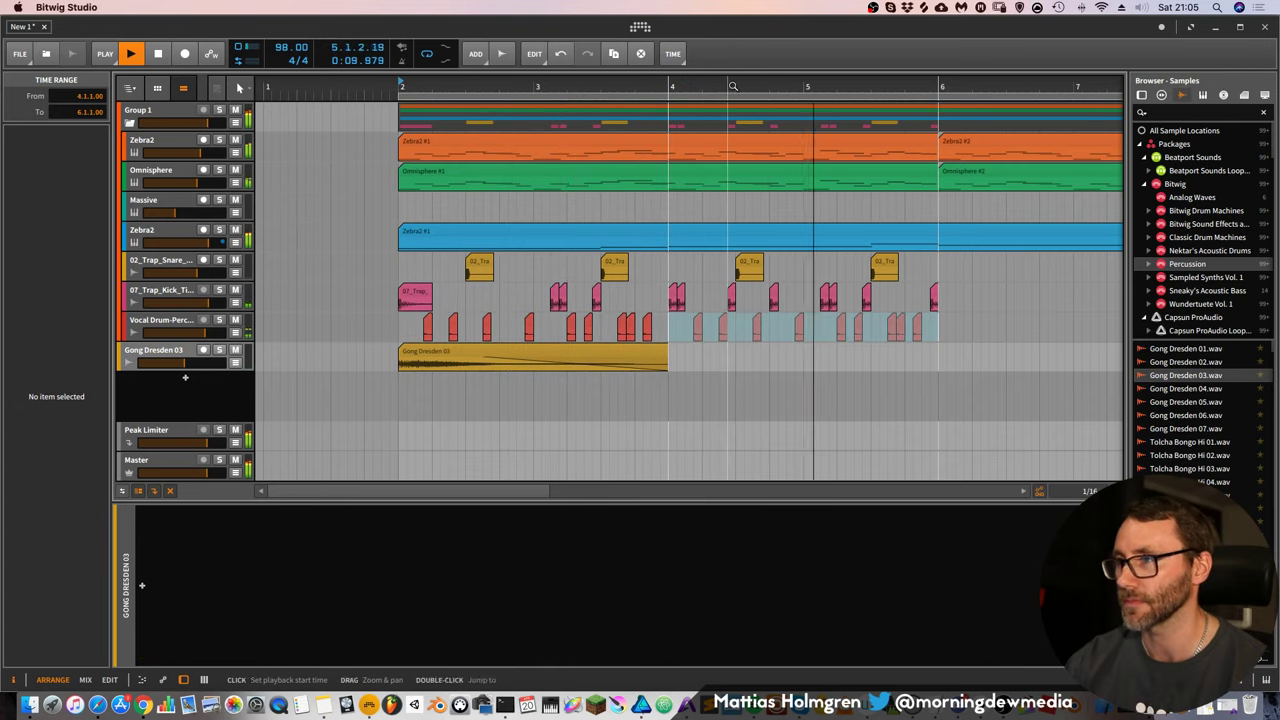
Play the arrangement from bar 2 to check the repeated woodblock pattern with the gong
{"action": "left_click_drag", "start_coordinate": [727, 87], "coordinate": [727, 70]}
{"action": "left_click", "coordinate": [757, 293]}
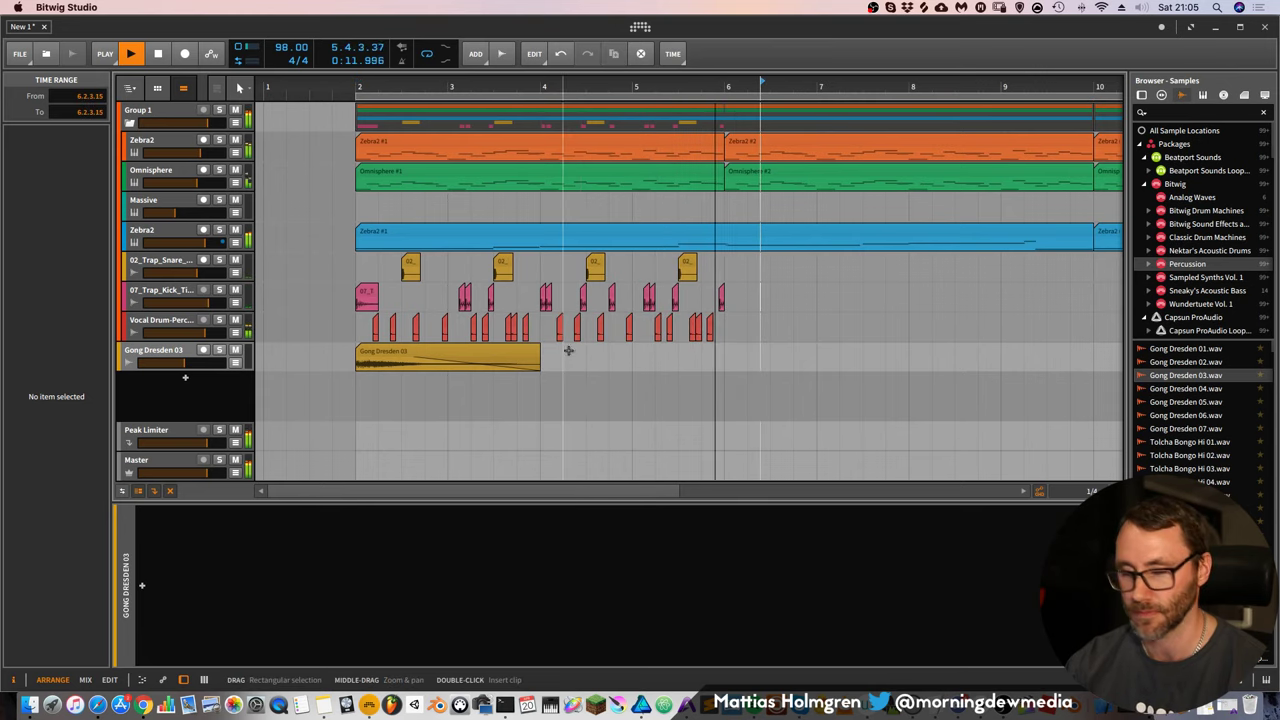
{"action": "key", "text": "space"}
{"action": "key", "text": "space"}
{"action": "left_click", "coordinate": [358, 84]}
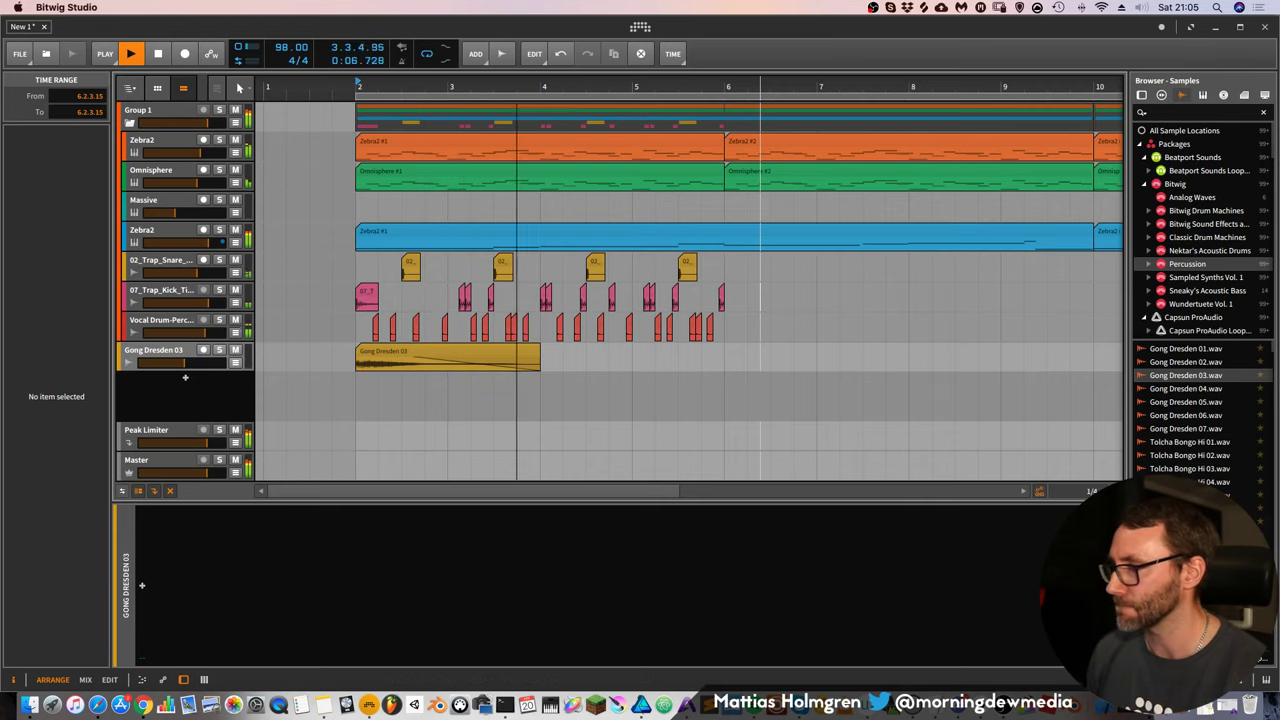
Audition the Tolcha Cowbell Small and neighbouring percussion samples against the playing arrangement
{"action": "scroll", "coordinate": [1262, 380], "scroll_direction": "down", "scroll_amount": 5}
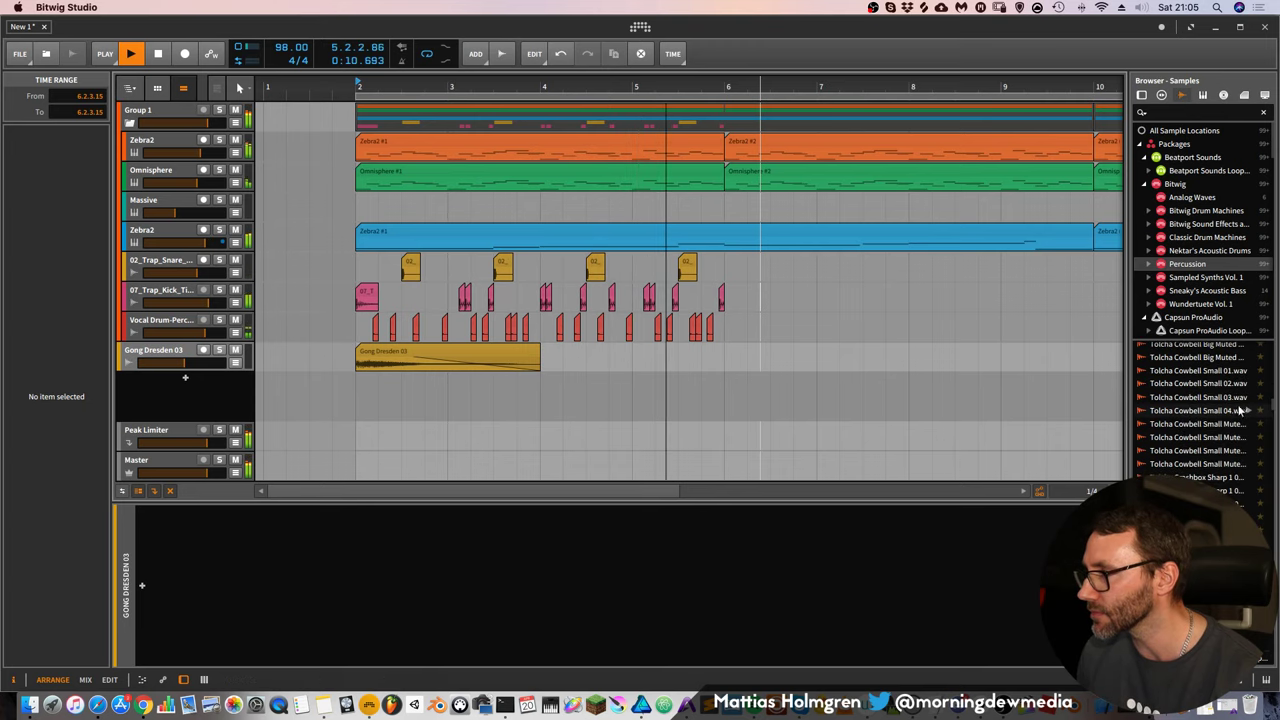
{"action": "left_click", "coordinate": [1240, 410]}
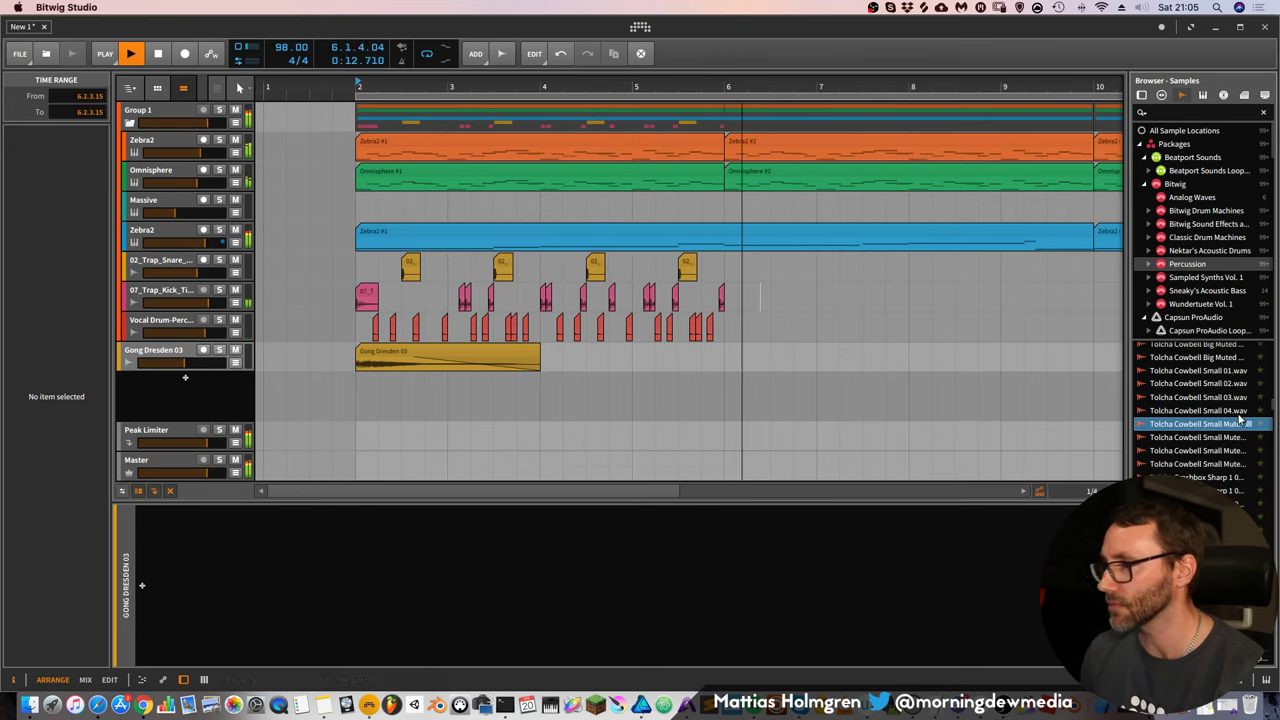
{"action": "left_click", "coordinate": [1231, 398]}
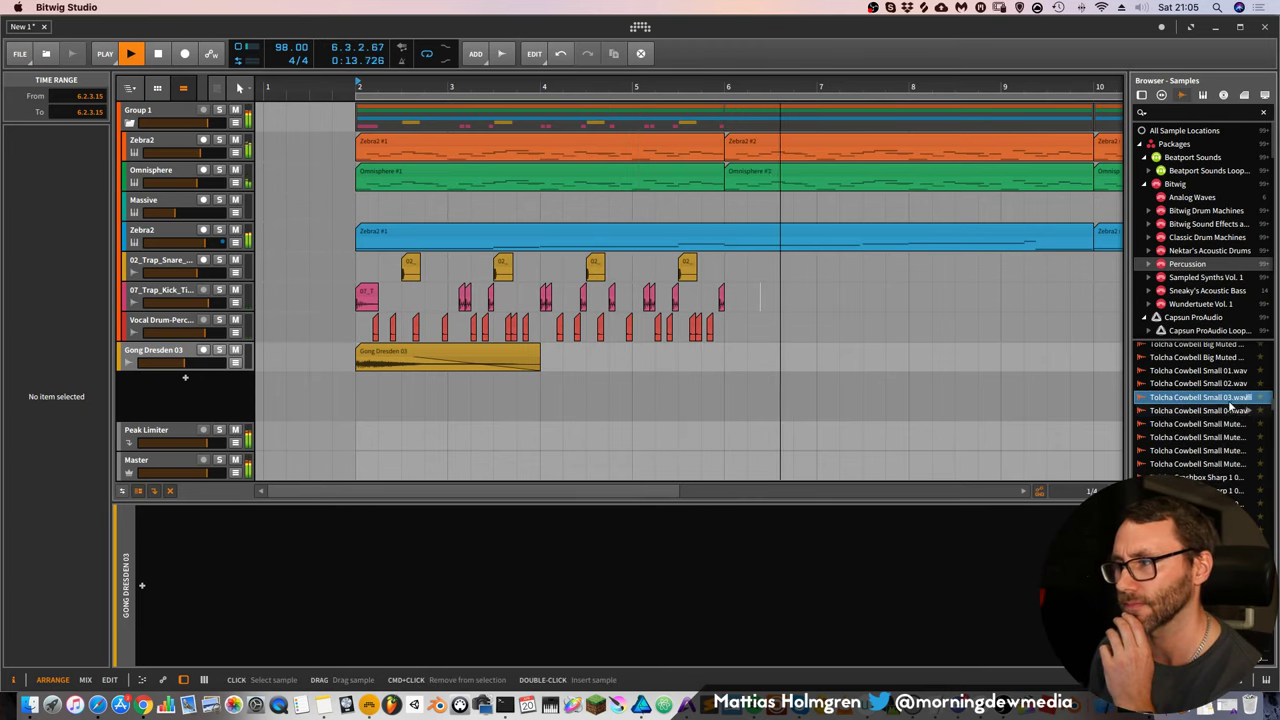
{"action": "left_click", "coordinate": [1234, 488]}
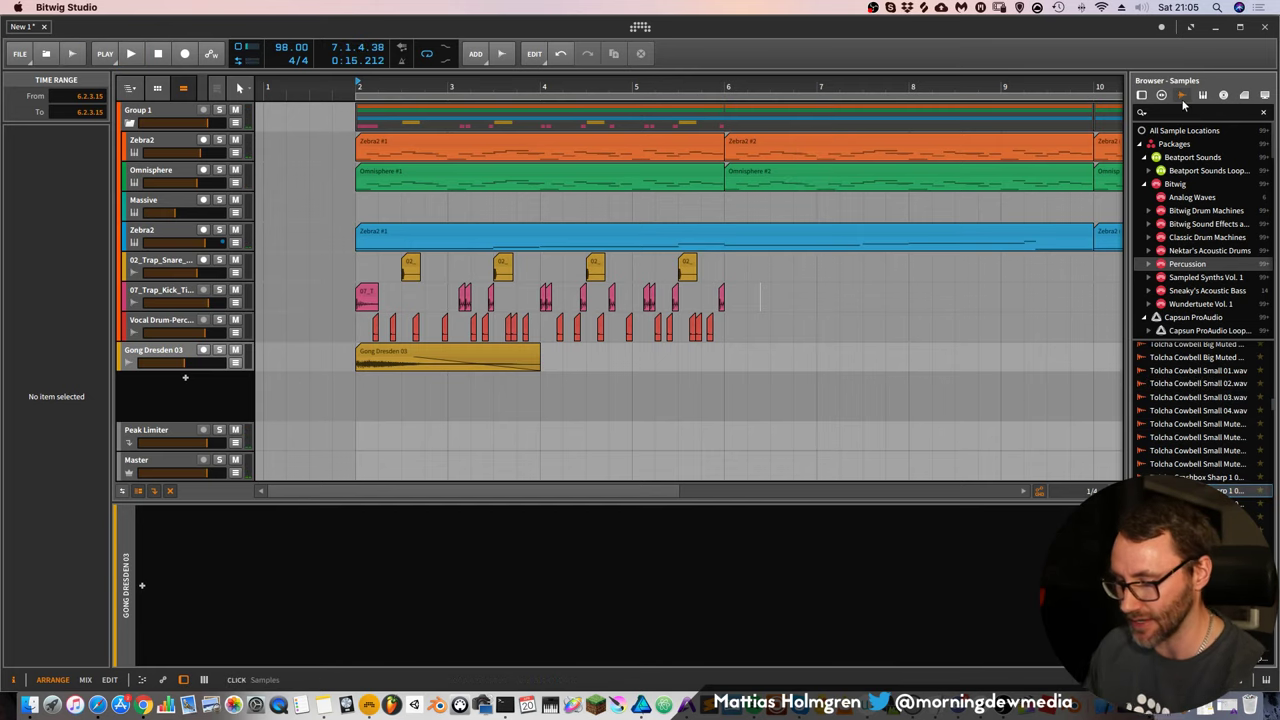
Search the samples for "hihat" and place HiHat Closed 021 from the Imported folder on a new audio track at 3.1.1.00
{"action": "type", "text": "hihat"}
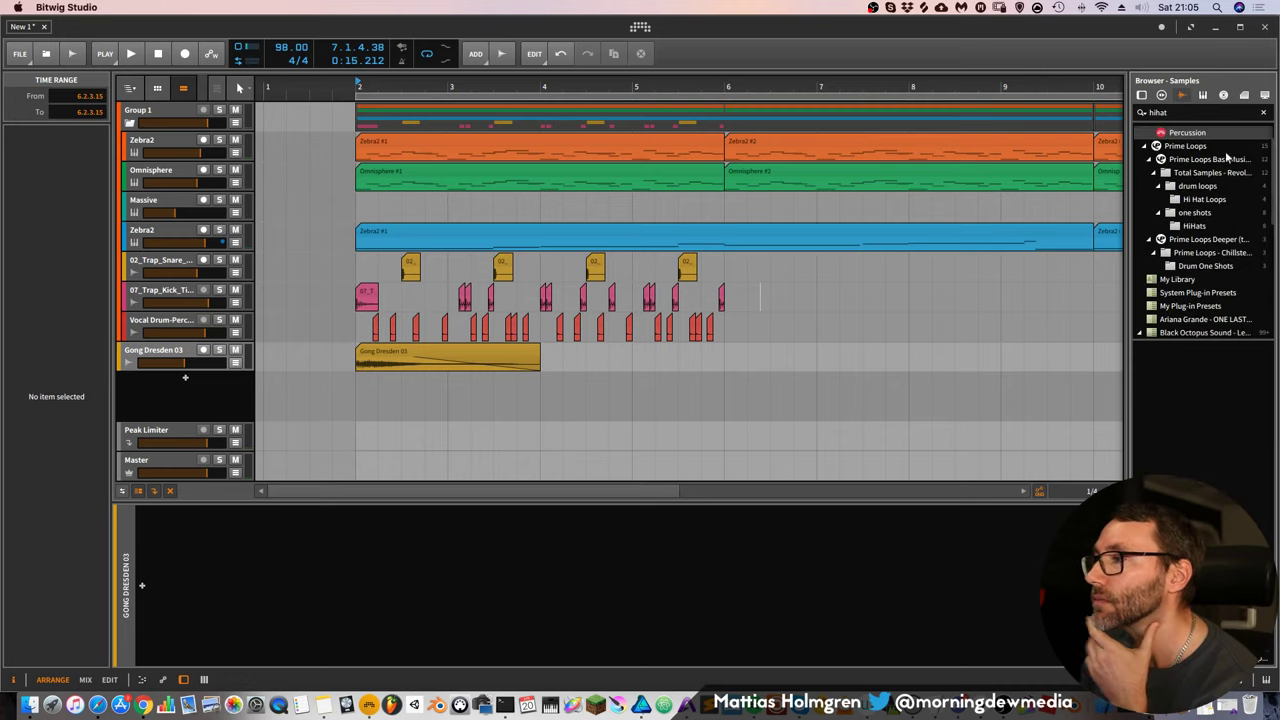
{"action": "left_click_drag", "start_coordinate": [1273, 150], "coordinate": [1265, 268]}
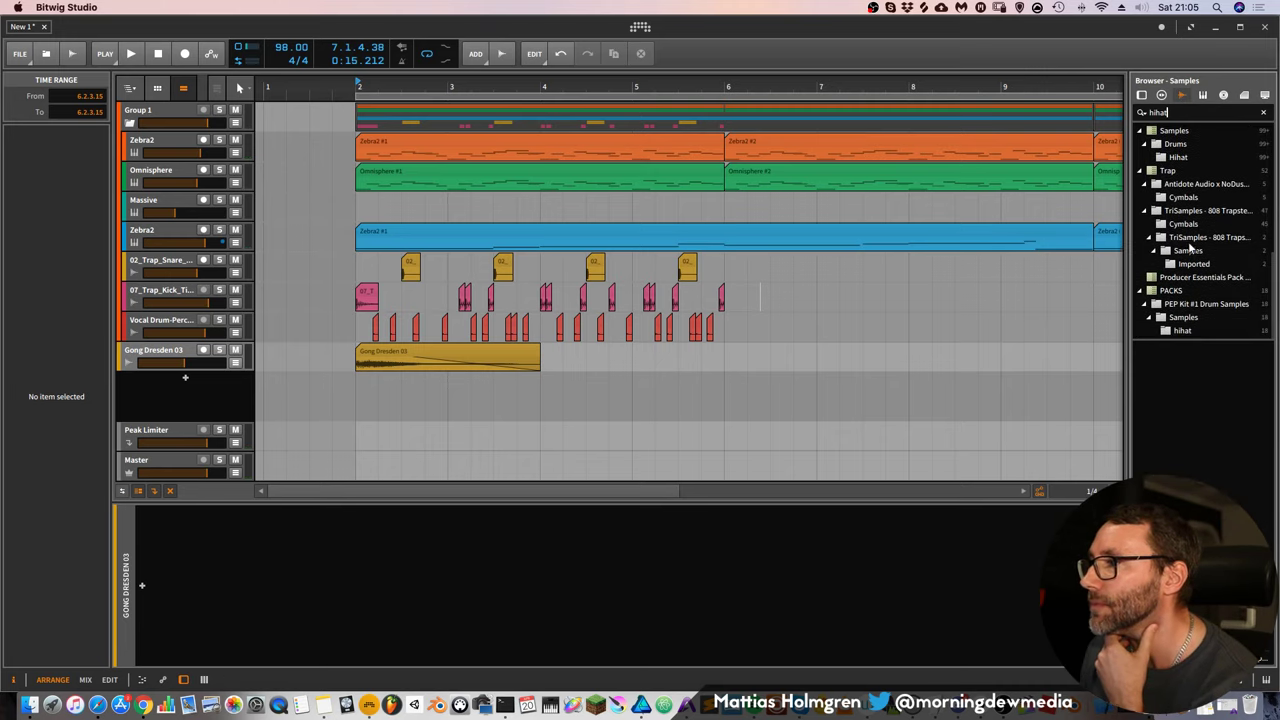
{"action": "left_click", "coordinate": [1197, 263]}
{"action": "left_click", "coordinate": [1182, 363]}
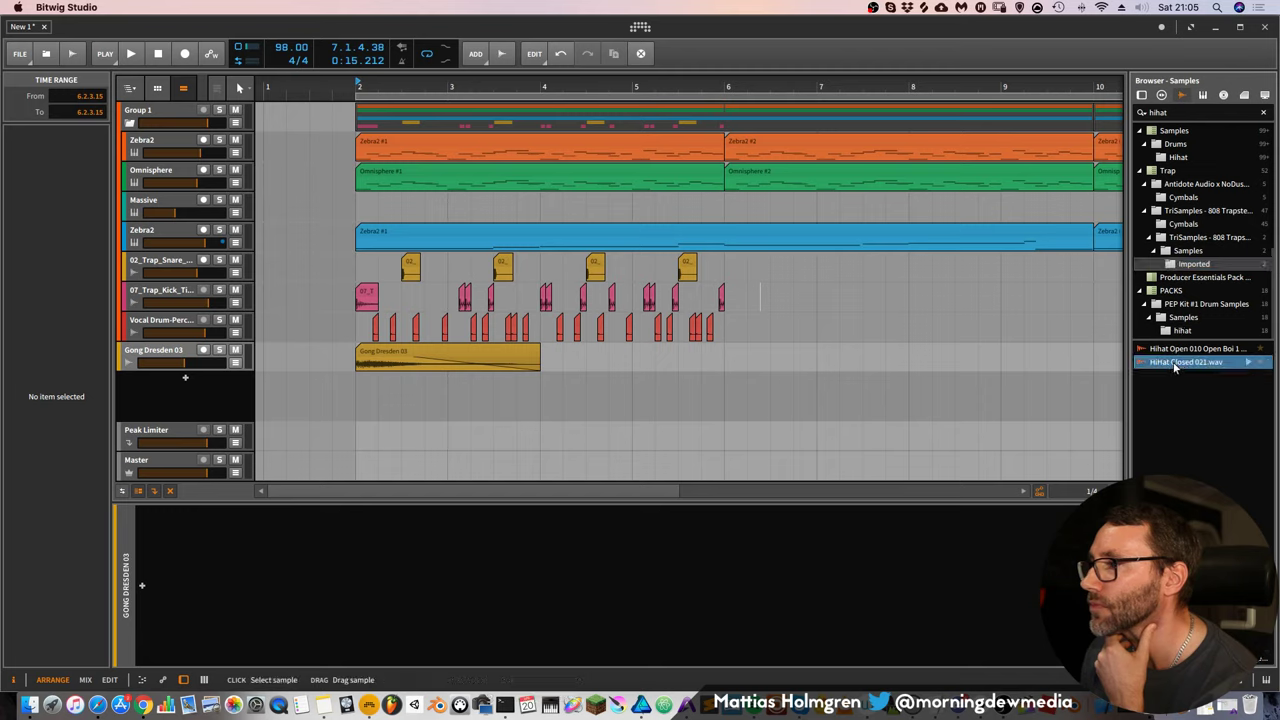
{"action": "left_click_drag", "start_coordinate": [871, 374], "coordinate": [453, 390]}
Reverse the HiHat Closed 021 clip and move it to 3.1.2.27, listening to it against the beat
{"action": "left_click_drag", "start_coordinate": [494, 87], "coordinate": [664, 54]}
{"action": "left_click", "coordinate": [541, 383]}
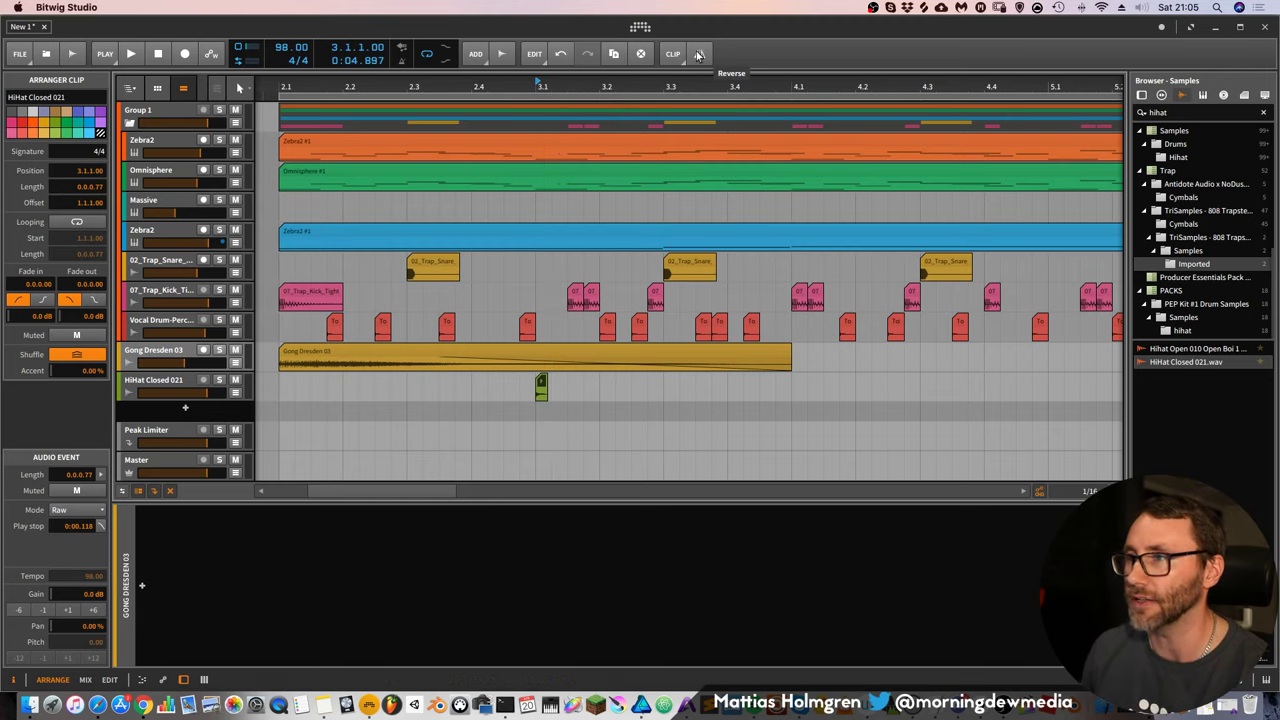
{"action": "left_click_drag", "start_coordinate": [585, 87], "coordinate": [585, 54]}
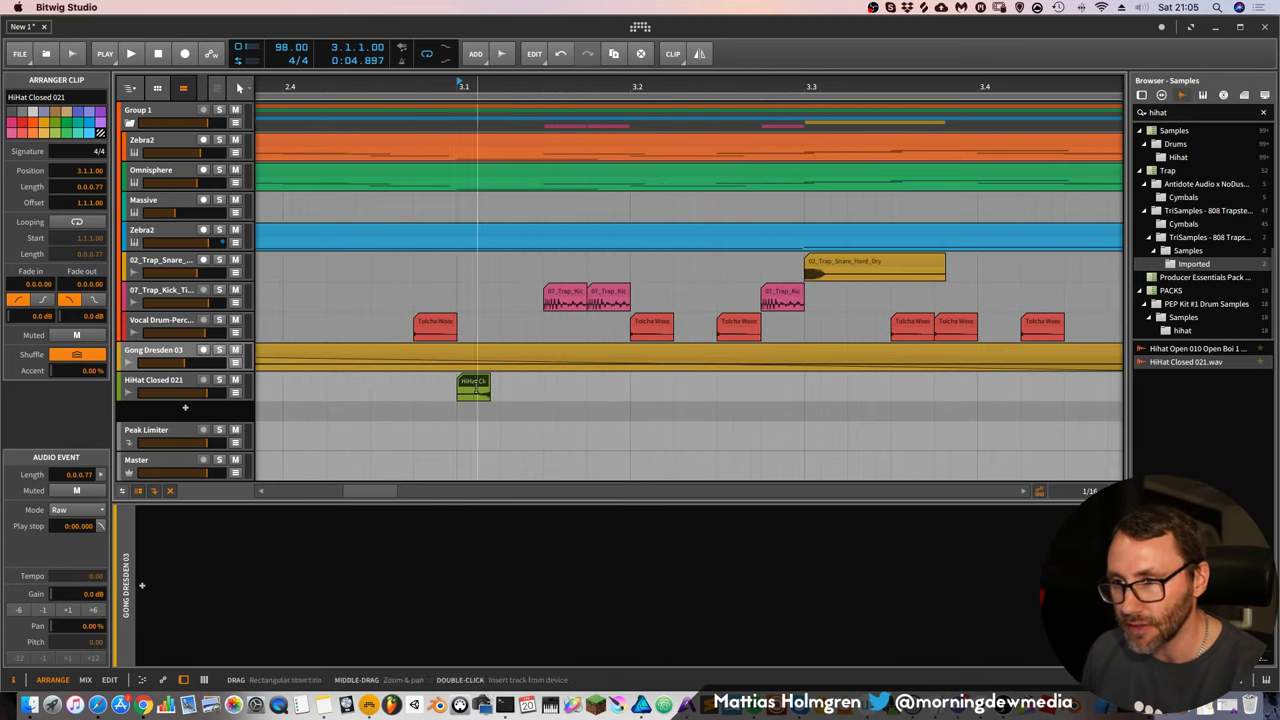
{"action": "left_click_drag", "start_coordinate": [478, 388], "coordinate": [533, 384]}
{"action": "key", "text": "space"}
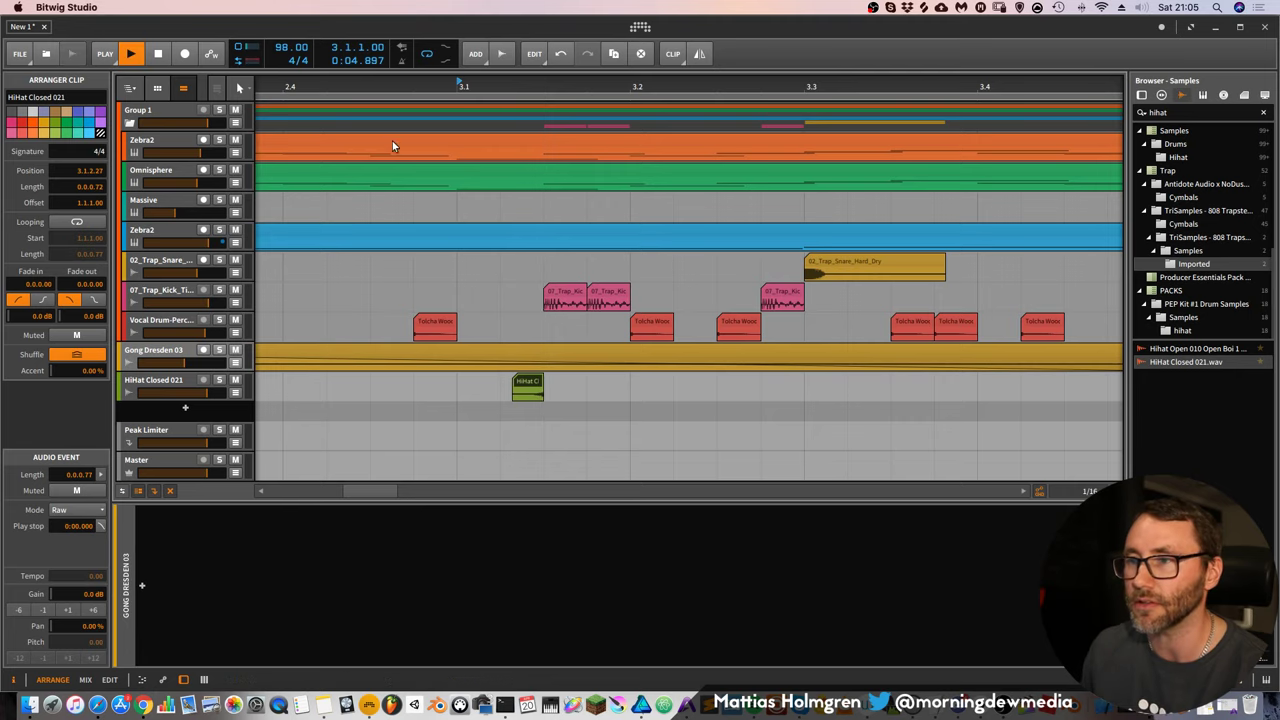
{"action": "key", "text": "space"}
{"action": "scroll", "coordinate": [507, 224], "scroll_direction": "down", "scroll_amount": 3}
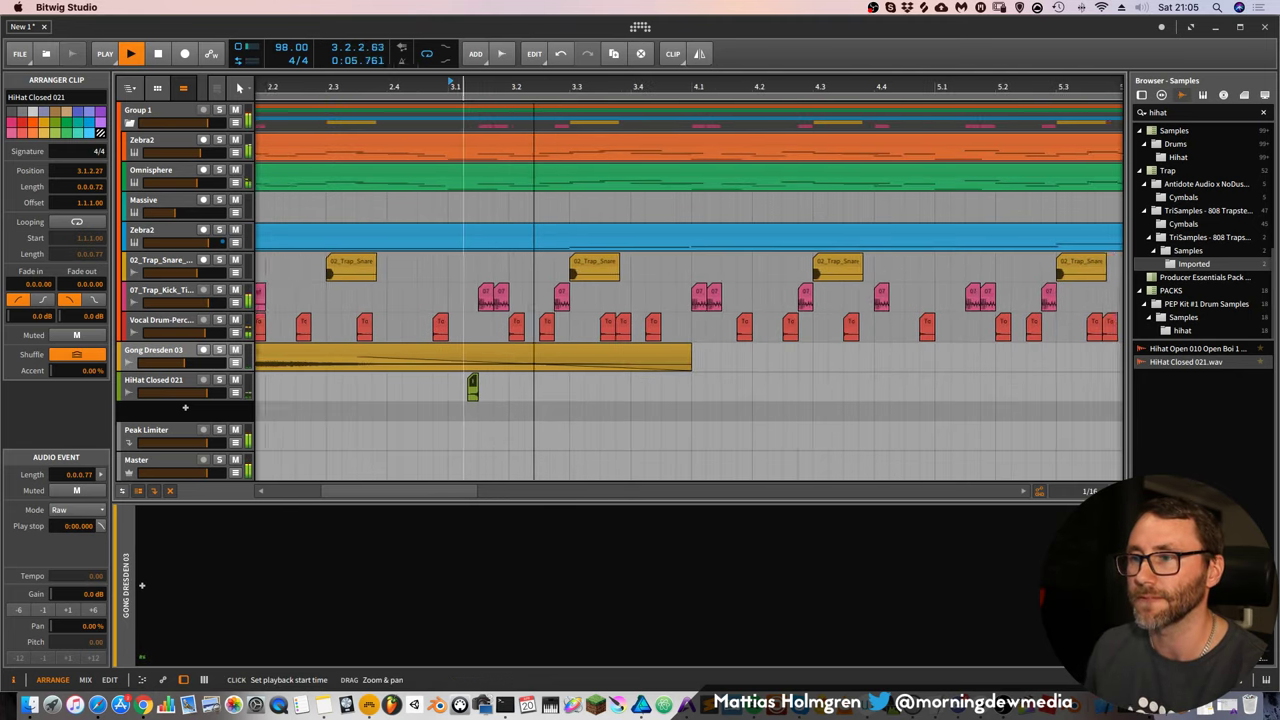
{"action": "left_click_drag", "start_coordinate": [470, 84], "coordinate": [505, 72]}
{"action": "key", "text": "space"}
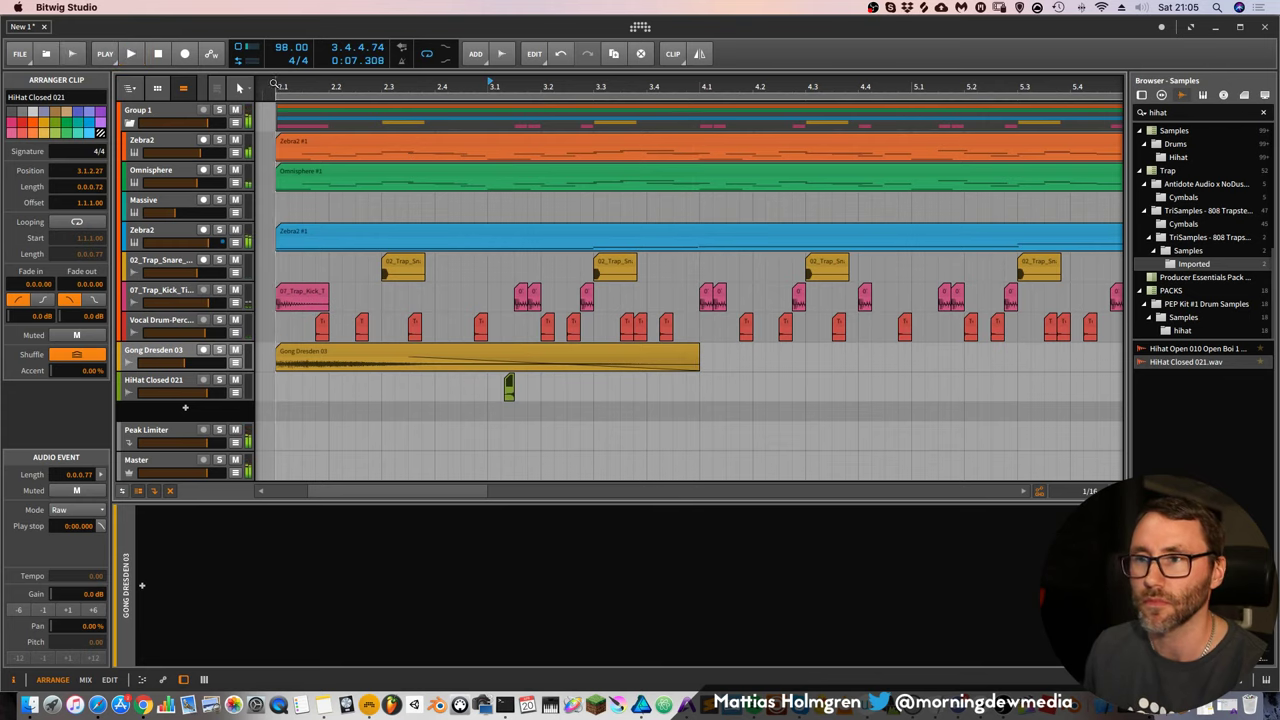
Move the HiHat Closed 021 track into Group 1 below the gong track and play from bar 2
{"action": "left_click_drag", "start_coordinate": [277, 87], "coordinate": [272, 87]}
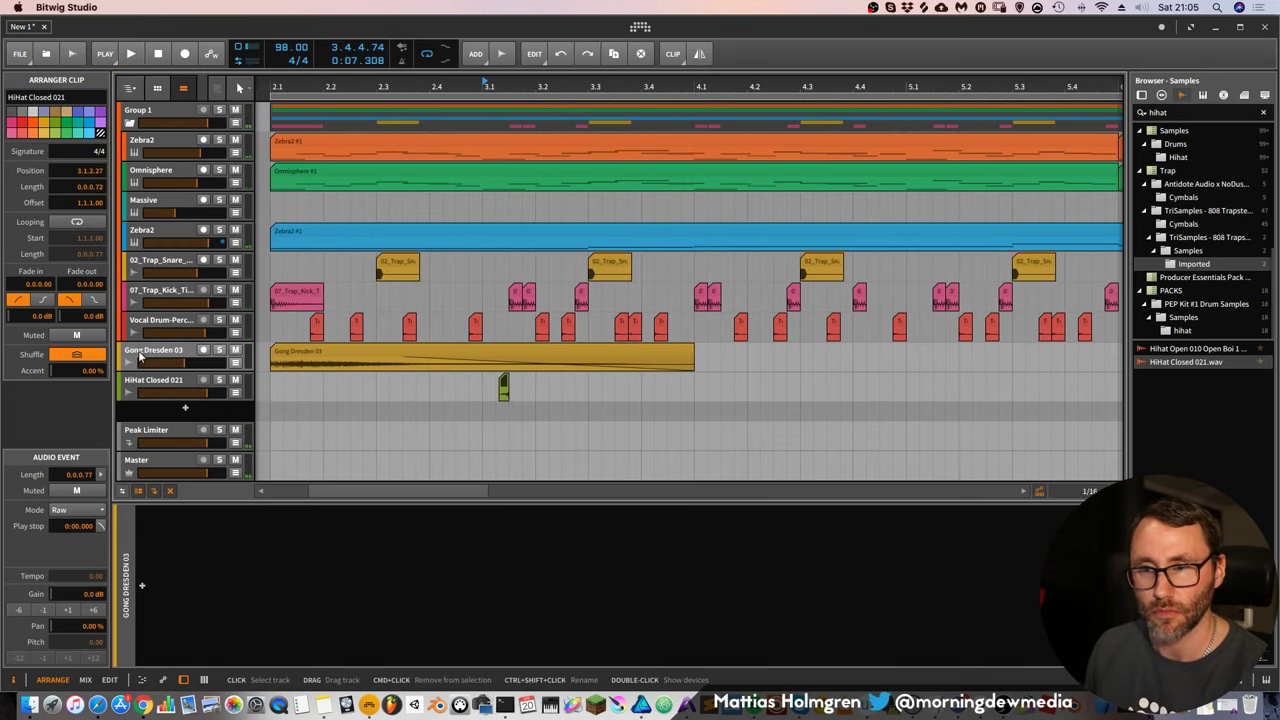
{"action": "mouse_move", "coordinate": [152, 376]}
{"action": "left_mouse_down"}
{"action": "mouse_move", "coordinate": [140, 345]}
{"action": "mouse_move", "coordinate": [137, 370]}
{"action": "left_mouse_up"}
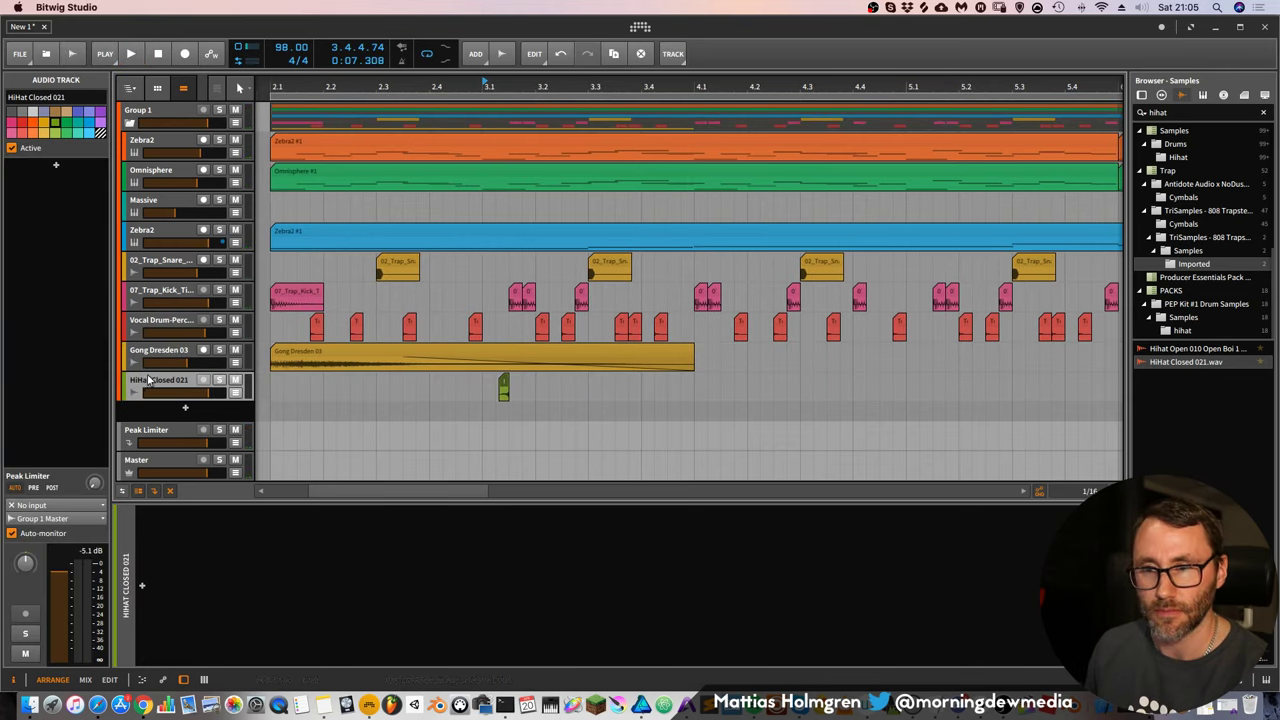
{"action": "key", "text": "space"}
{"action": "left_click", "coordinate": [268, 82]}
{"action": "key", "text": "space"}
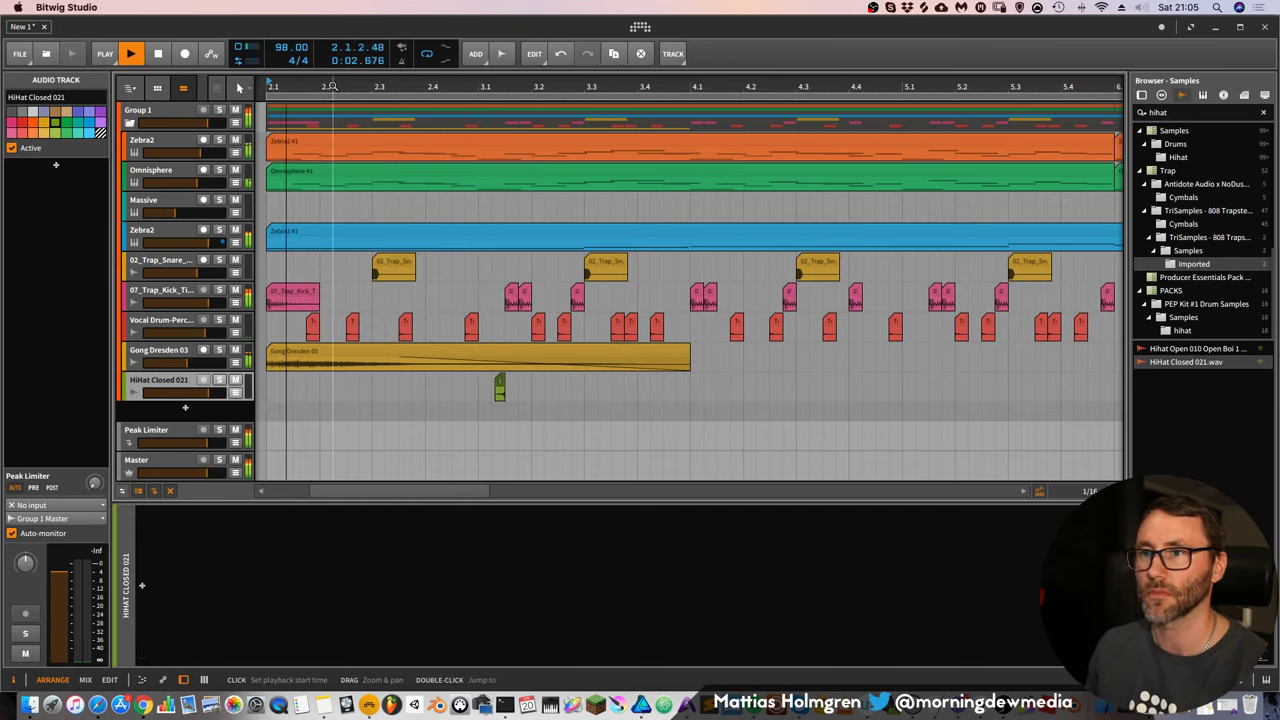
{"action": "left_click_drag", "start_coordinate": [334, 84], "coordinate": [415, 70]}
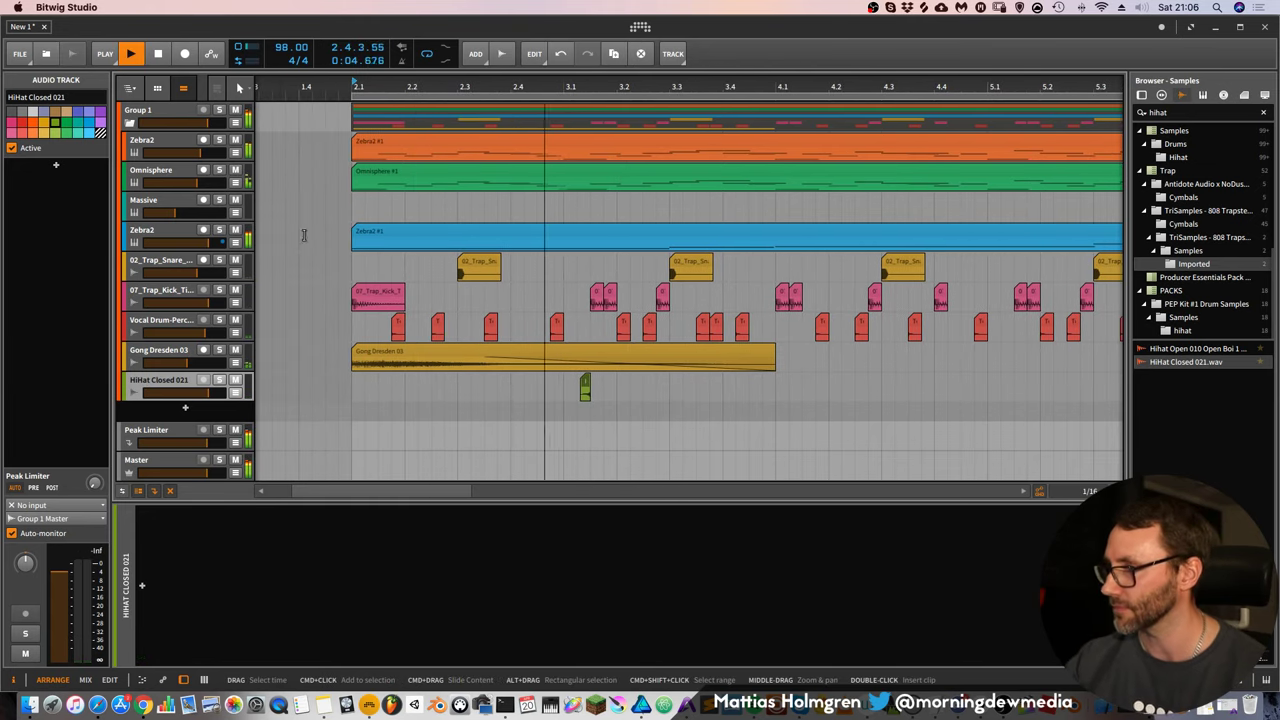
{"action": "key", "text": "space"}
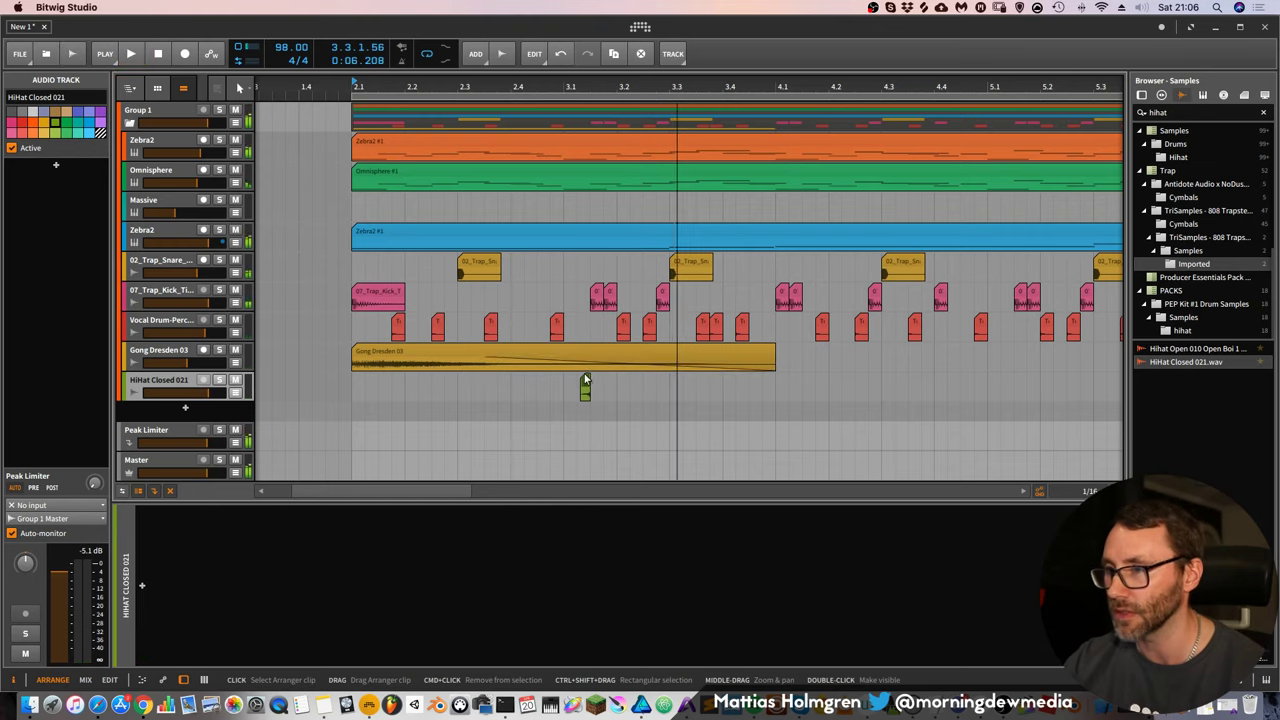
Extend the reversed hi-hat clip to a length of 0.0.1.00, copy it to 3.2.3.00, and listen from bar 2
{"action": "left_click_drag", "start_coordinate": [626, 88], "coordinate": [625, 130]}
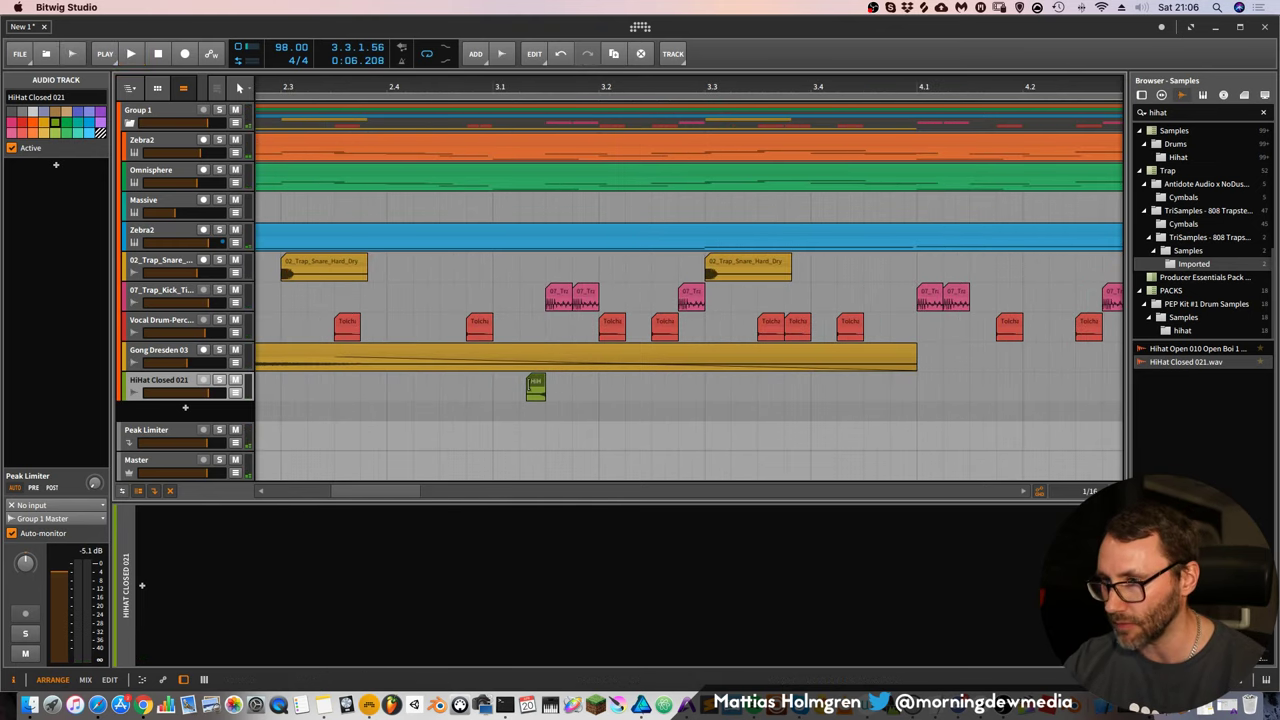
{"action": "left_click_drag", "start_coordinate": [529, 386], "coordinate": [664, 385]}
{"action": "left_click_drag", "start_coordinate": [486, 88], "coordinate": [565, 48]}
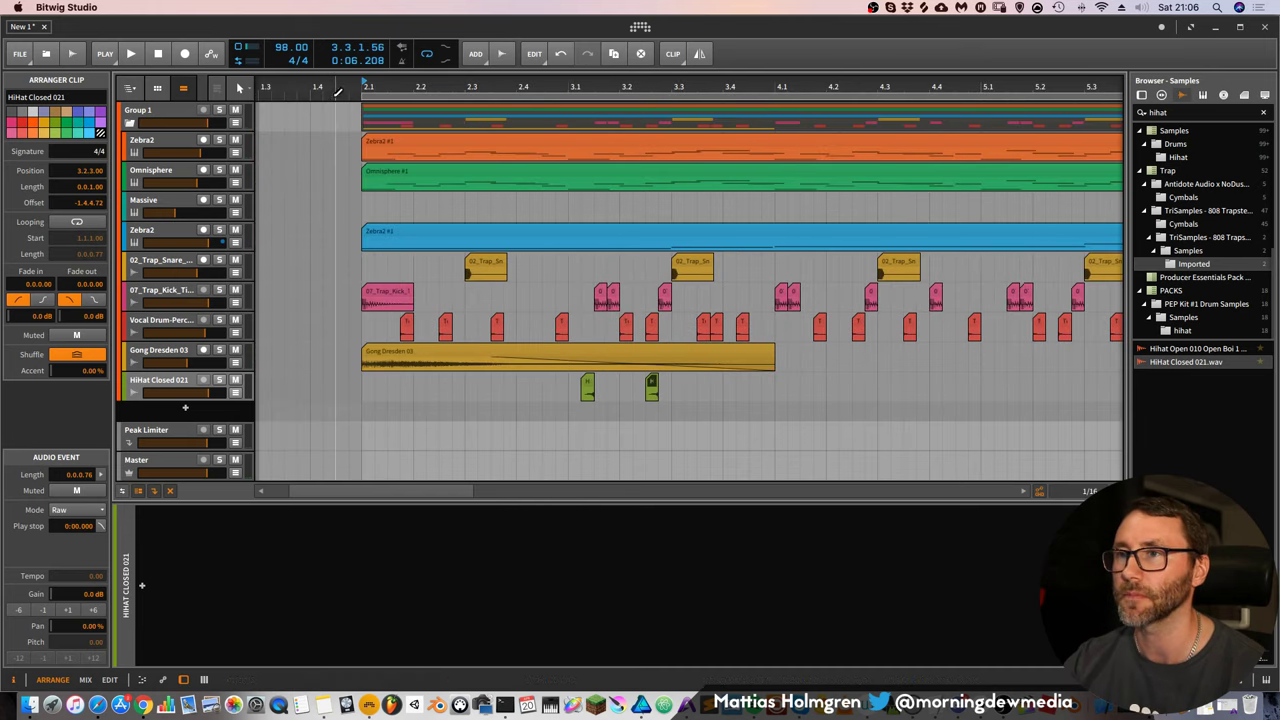
{"action": "key", "text": "space"}
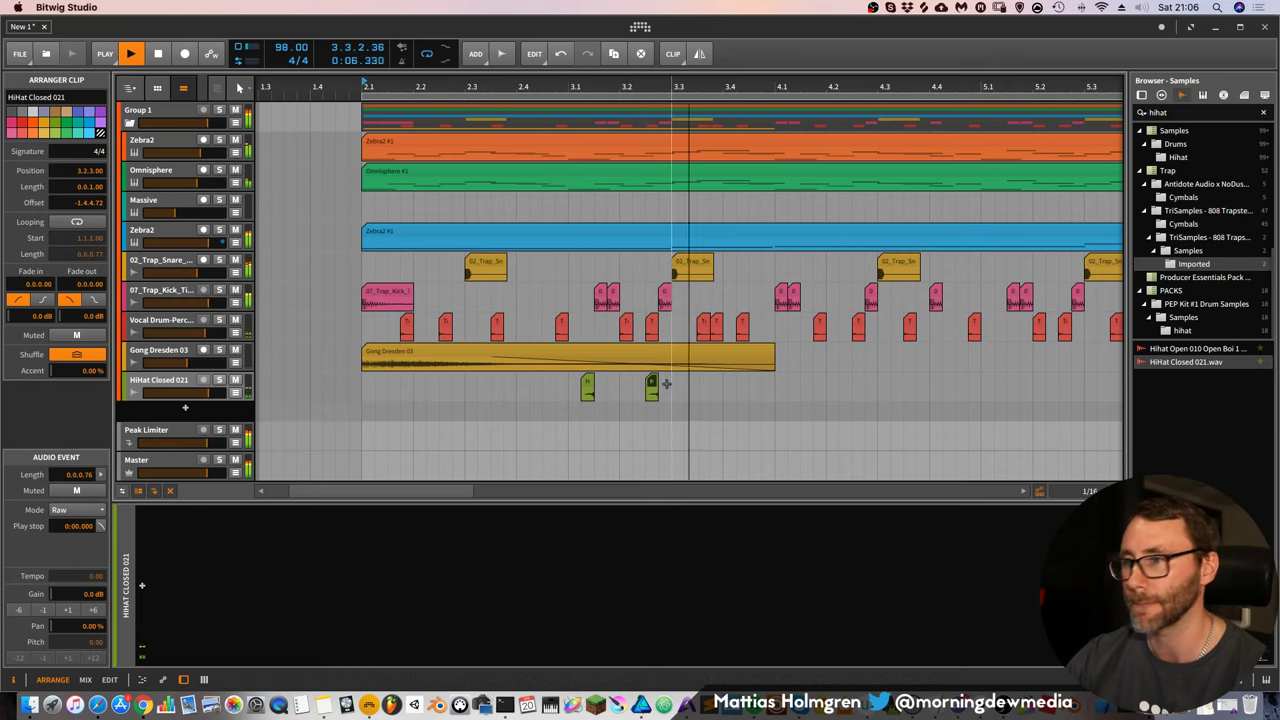
{"action": "key", "text": "space"}
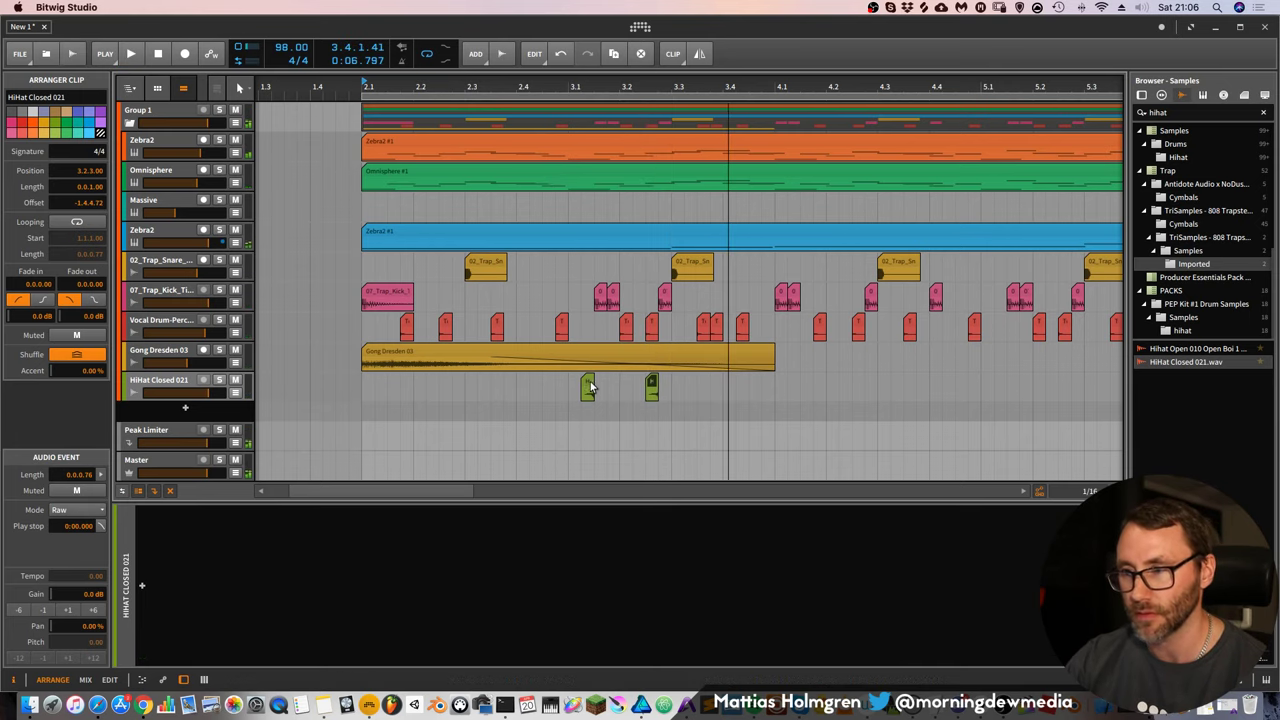
Copy the reversed hi-hat clip to 3.4.4.00, 4.2.3.00 and further off-beats through the end of bar 5
{"action": "left_click_drag", "start_coordinate": [652, 388], "coordinate": [768, 390]}
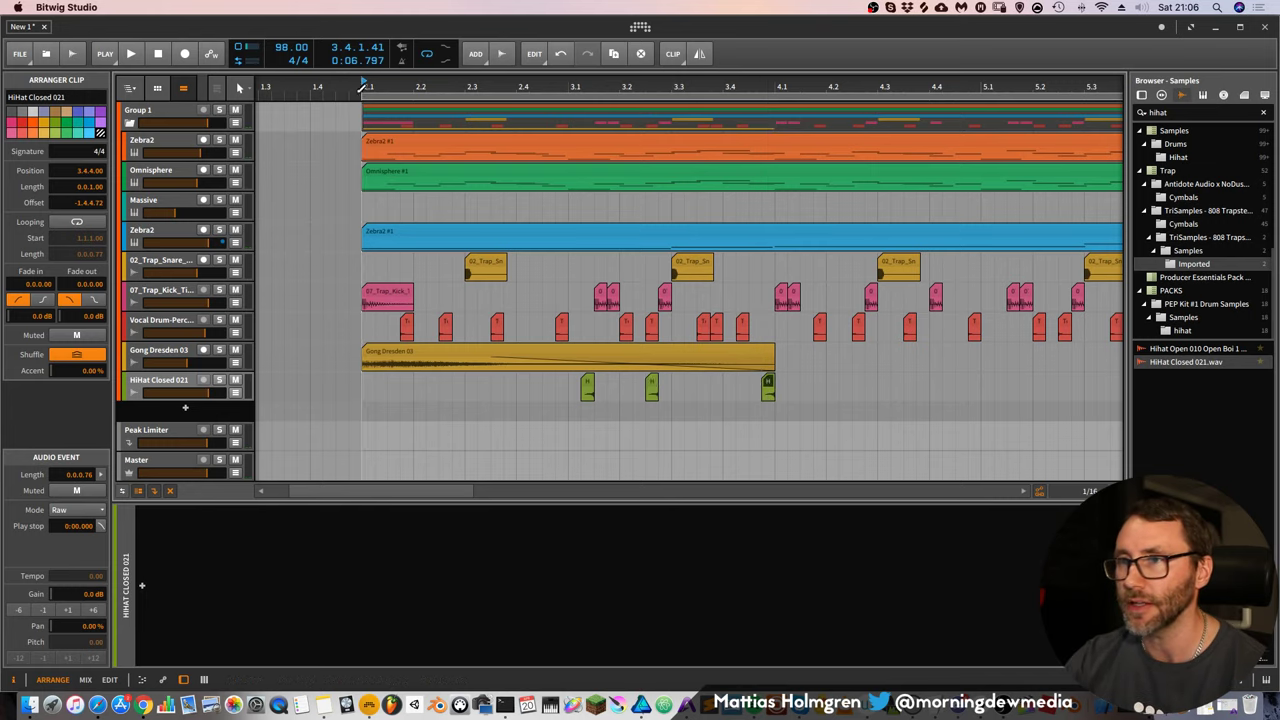
{"action": "left_click_drag", "start_coordinate": [576, 80], "coordinate": [458, 80]}
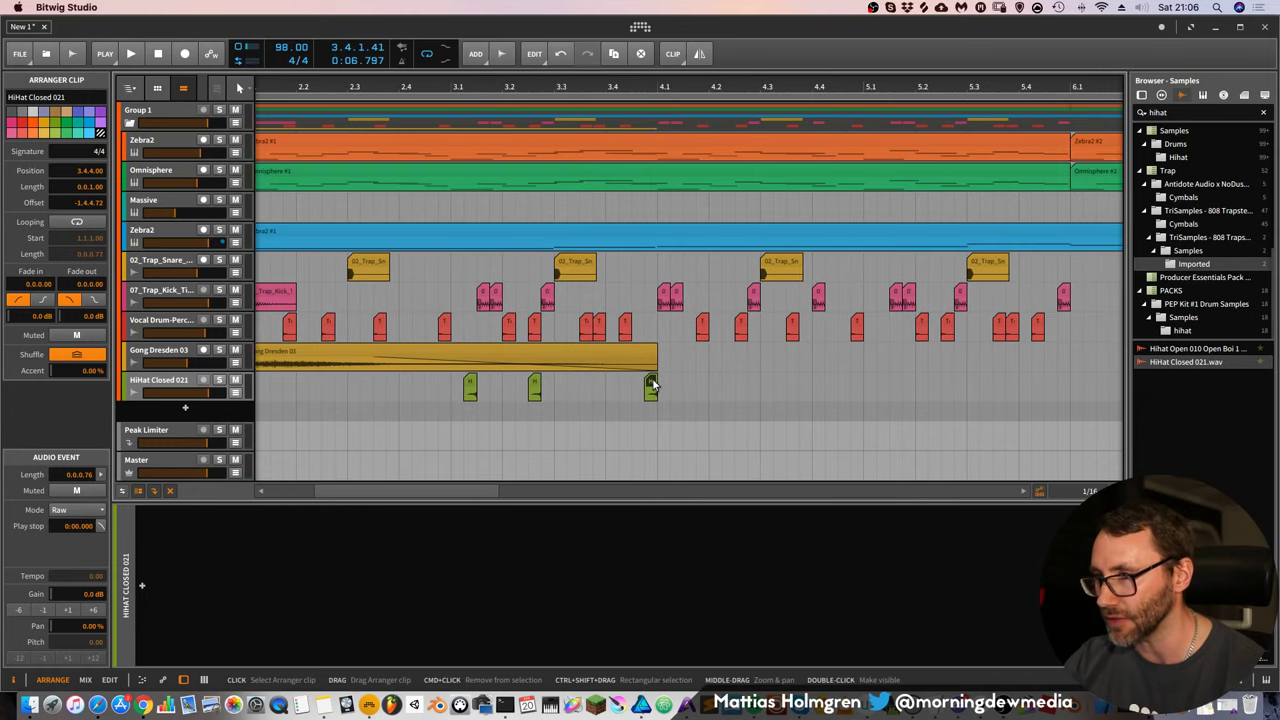
{"action": "left_click_drag", "start_coordinate": [656, 385], "coordinate": [723, 388]}
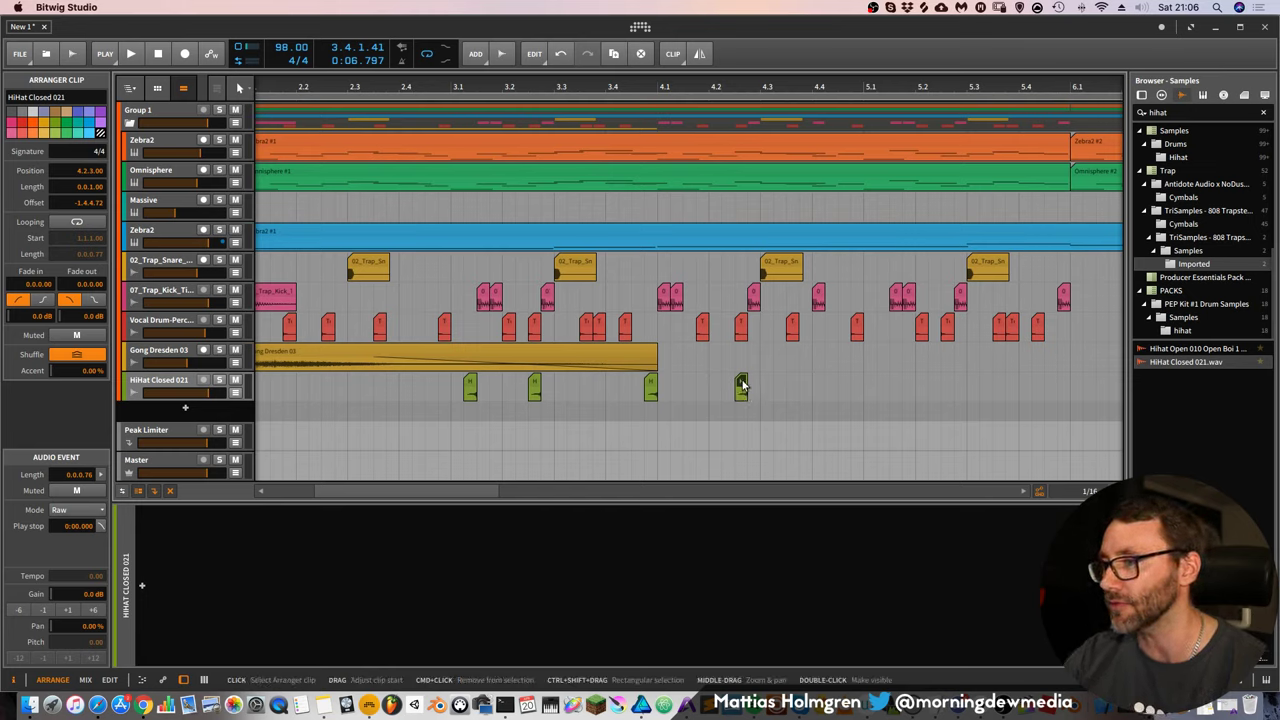
{"action": "left_click_drag", "start_coordinate": [748, 390], "coordinate": [1060, 371]}
{"action": "key", "text": "space"}
Duplicate the drum, gong and hi-hat clips between 2.1.1.00 and 6.1.1.00 three times so they run up to 18.1.1.00
{"action": "left_click_drag", "start_coordinate": [575, 87], "coordinate": [533, 62]}
{"action": "left_click_drag", "start_coordinate": [841, 392], "coordinate": [338, 271]}
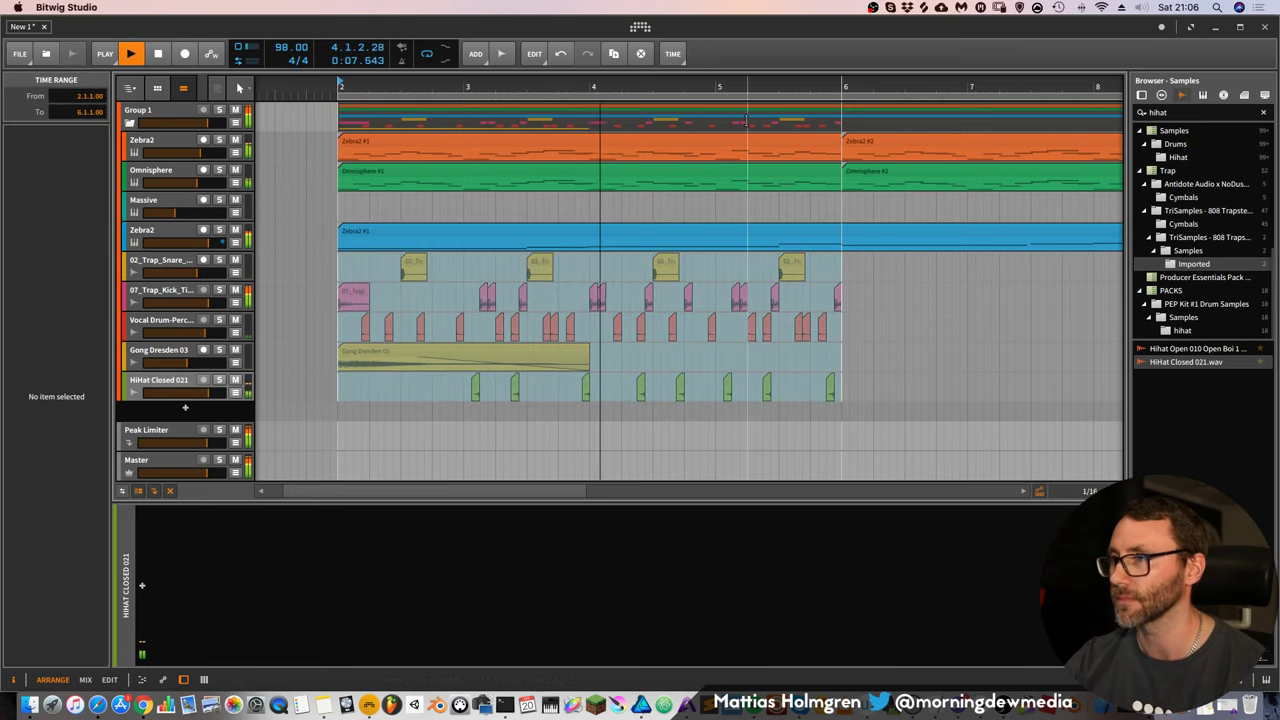
{"action": "left_click_drag", "start_coordinate": [746, 85], "coordinate": [537, 62]}
{"action": "key", "text": "super+d"}
{"action": "key", "text": "super+d"}
{"action": "key", "text": "super+d"}
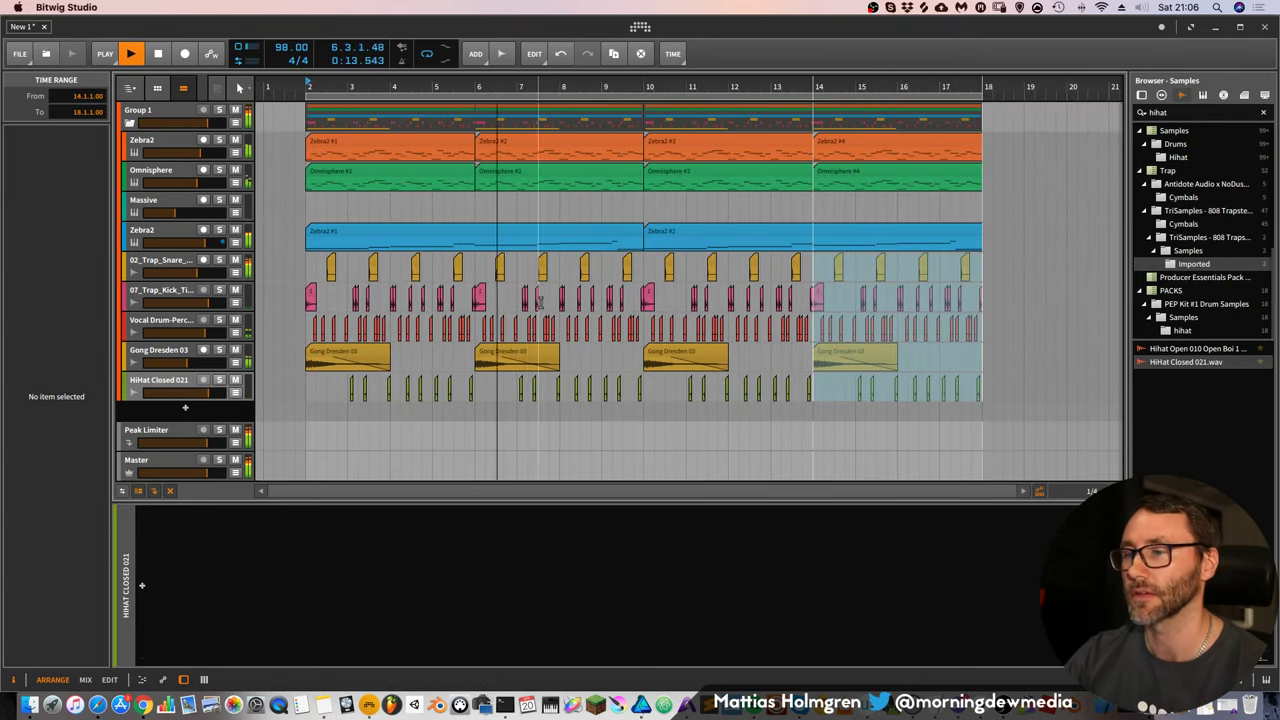
Reverse the Gong Dresden 03 clip at bar 6 and move it to 8.1.1.00 so it leads into bar 10
{"action": "left_click", "coordinate": [490, 352]}
{"action": "left_click_drag", "start_coordinate": [519, 357], "coordinate": [617, 357]}
{"action": "key", "text": "super+z"}
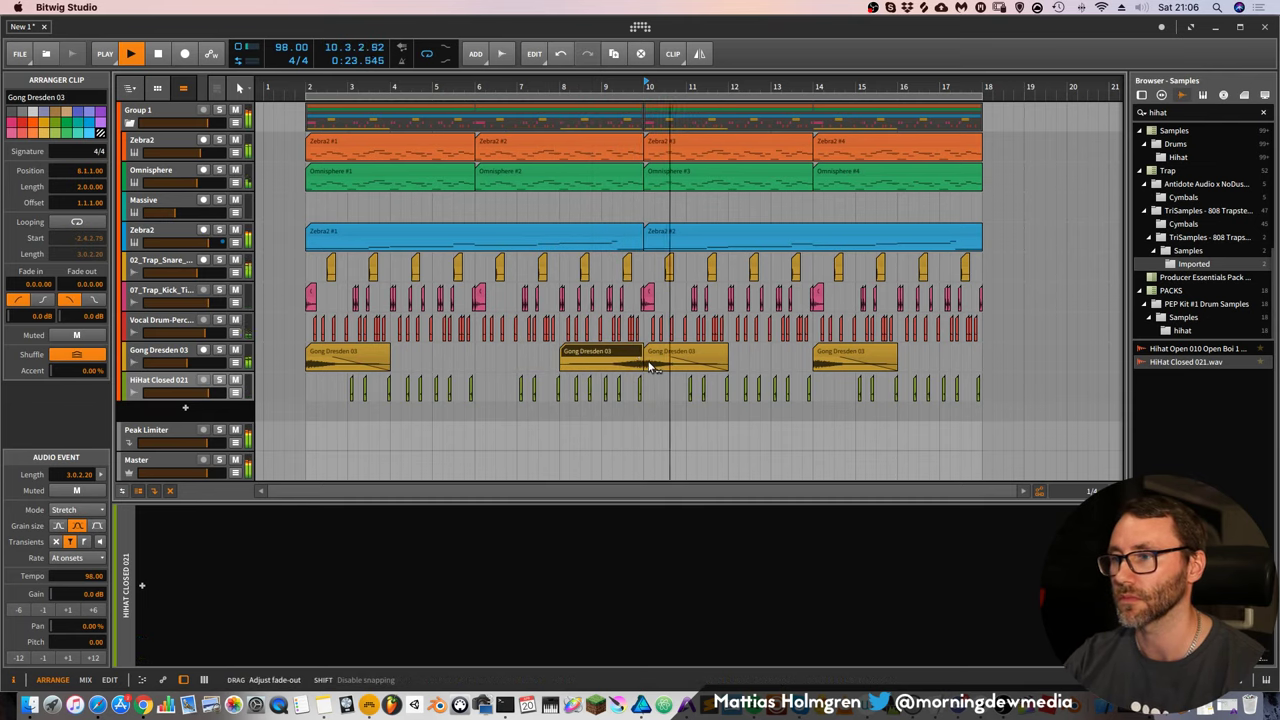
Give the reversed gong clip at bar 8 a 2.0.0.00 fade-in with a -4.4 dB curve, enlarging the gong track's height
{"action": "mouse_move", "coordinate": [650, 372]}
{"action": "left_mouse_down"}
{"action": "mouse_move", "coordinate": [625, 362]}
{"action": "mouse_move", "coordinate": [645, 370]}
{"action": "left_mouse_up"}
{"action": "left_click", "coordinate": [541, 82]}
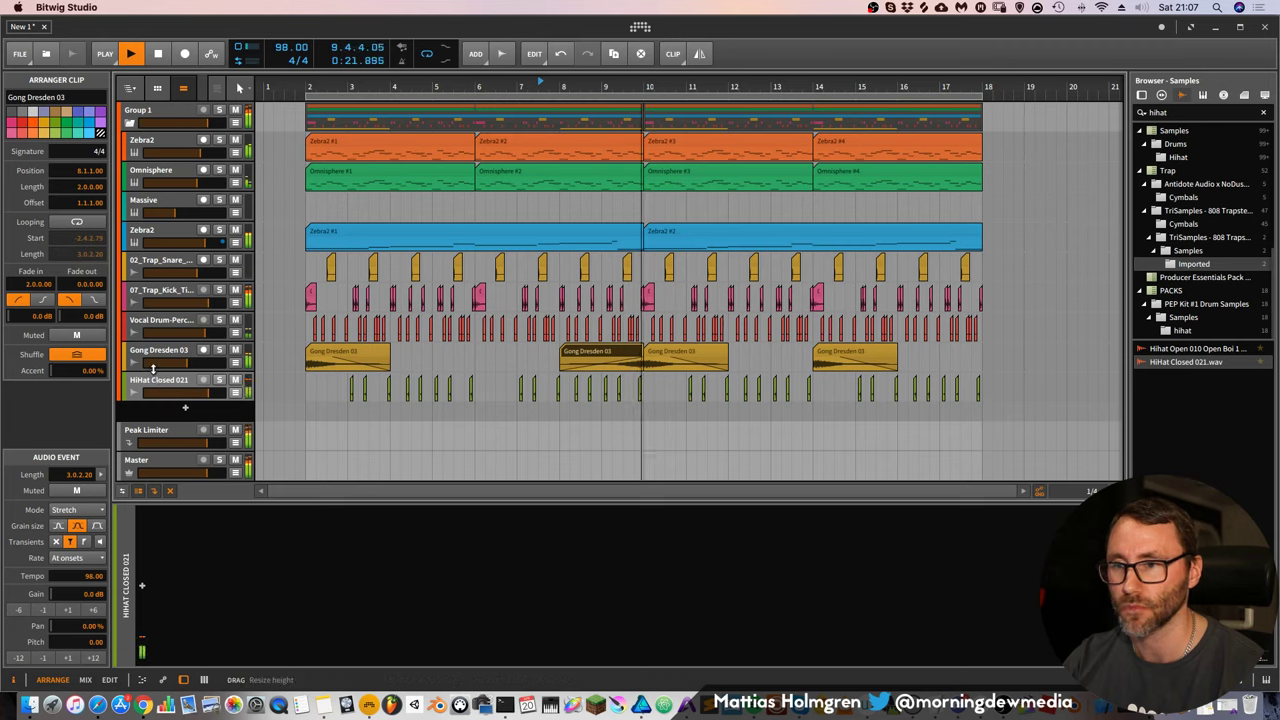
{"action": "left_click_drag", "start_coordinate": [144, 369], "coordinate": [144, 450]}
{"action": "left_click", "coordinate": [675, 118]}
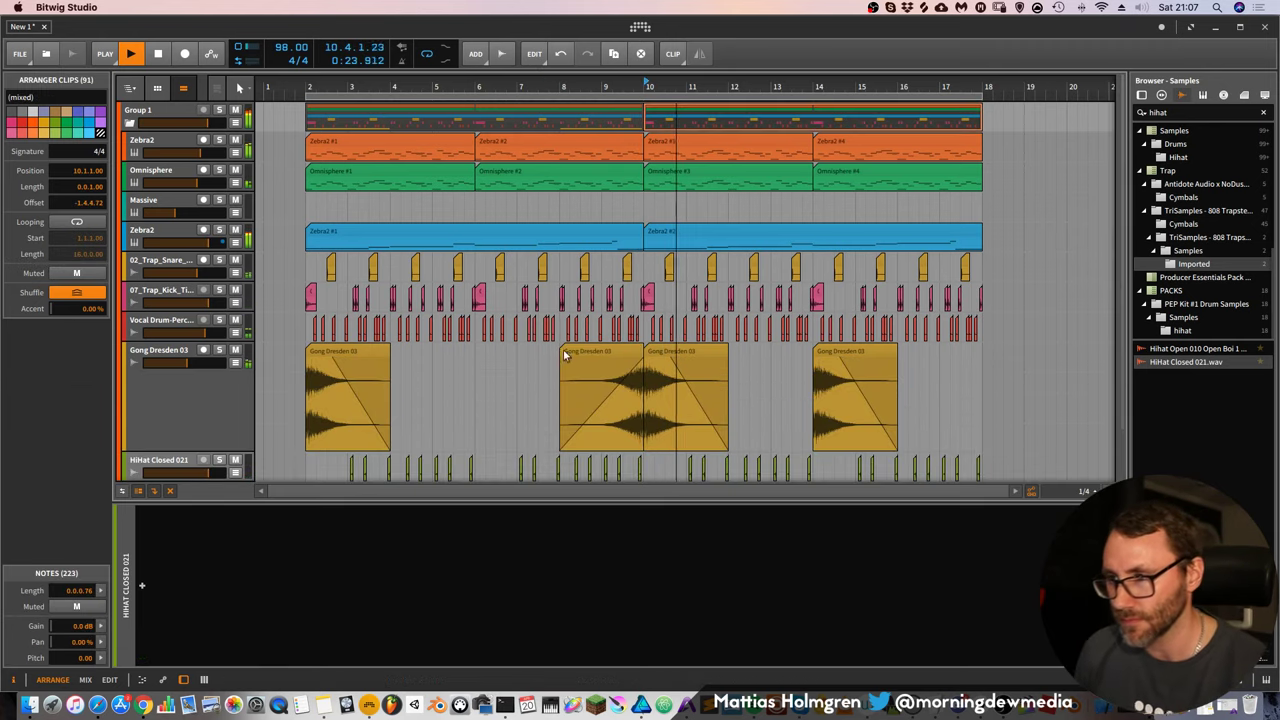
{"action": "left_click_drag", "start_coordinate": [609, 406], "coordinate": [609, 420]}
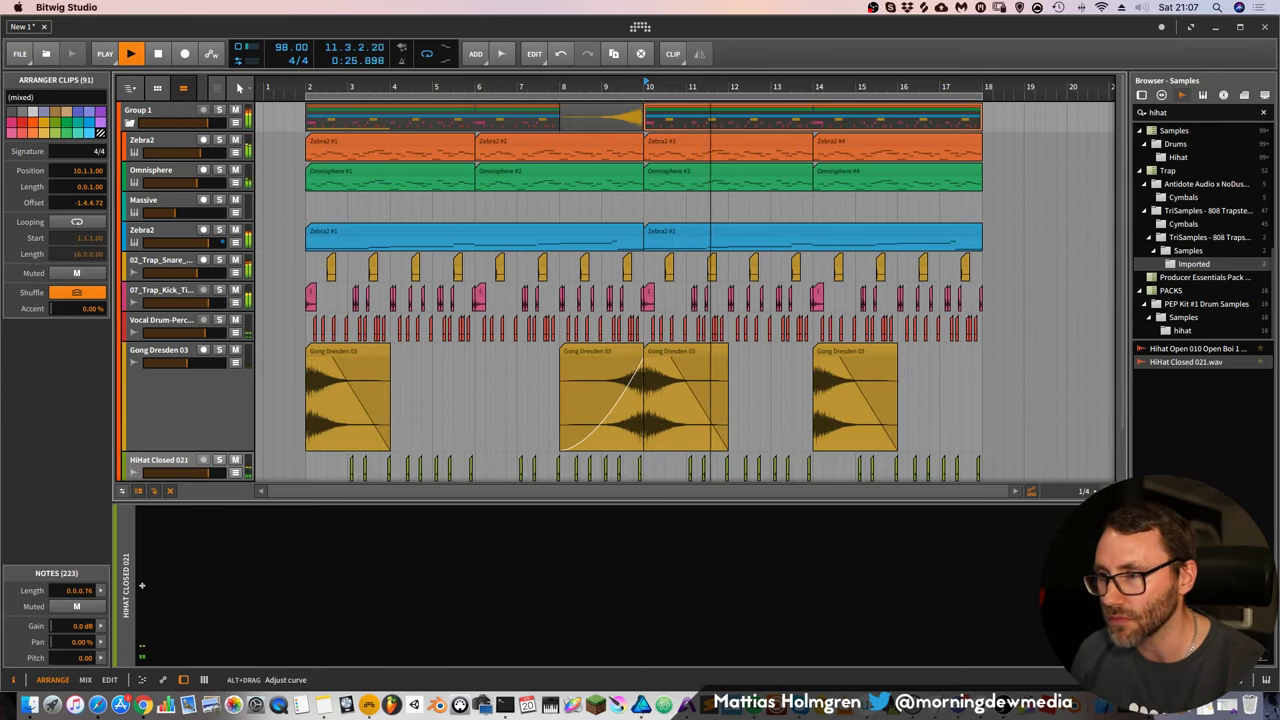
Lower the gain of the reversed gong clip at bar 8 to -3.6 dB and play the arrangement from bar 2
{"action": "left_click", "coordinate": [603, 348]}
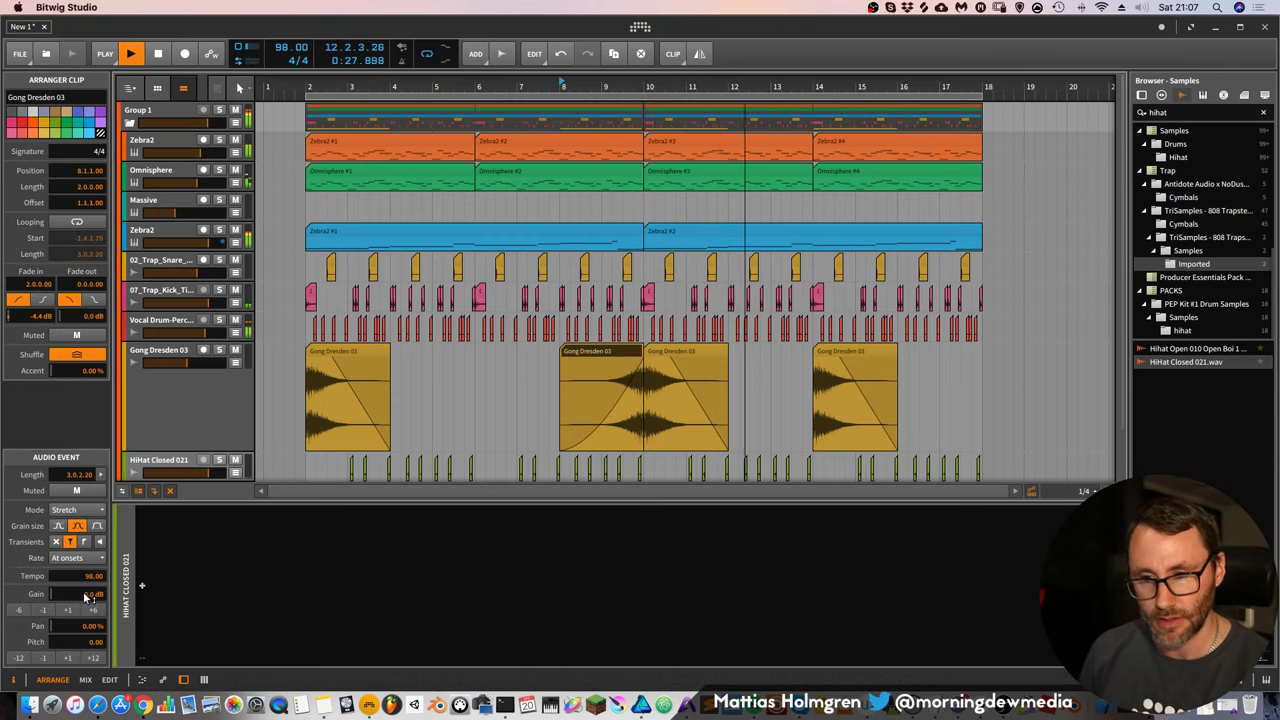
{"action": "left_click_drag", "start_coordinate": [86, 597], "coordinate": [86, 620]}
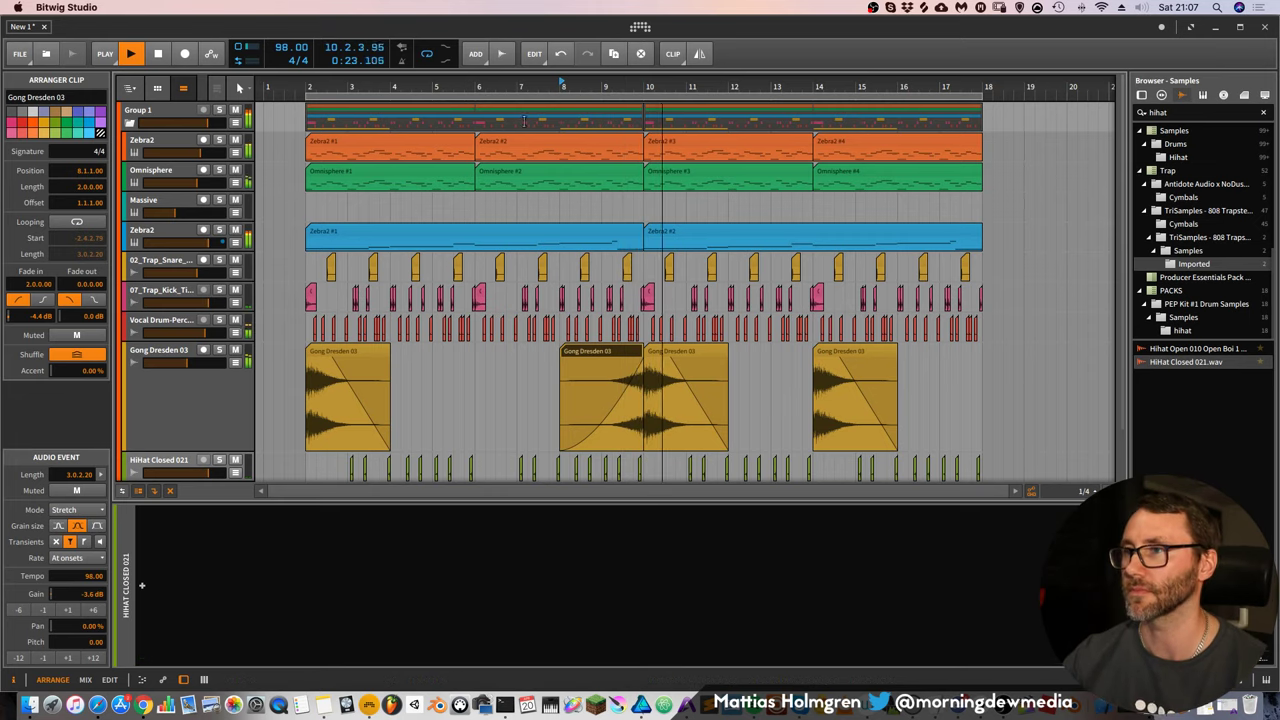
{"action": "left_click", "coordinate": [304, 85]}
{"action": "left_click_drag", "start_coordinate": [304, 85], "coordinate": [291, 52]}
{"action": "scroll", "coordinate": [408, 270], "scroll_direction": "down", "scroll_amount": 1}
{"action": "scroll", "coordinate": [408, 270], "scroll_direction": "up", "scroll_amount": 1}
{"action": "left_click_drag", "start_coordinate": [459, 84], "coordinate": [502, 98]}
{"action": "scroll", "coordinate": [162, 290], "scroll_direction": "down", "scroll_amount": 2}
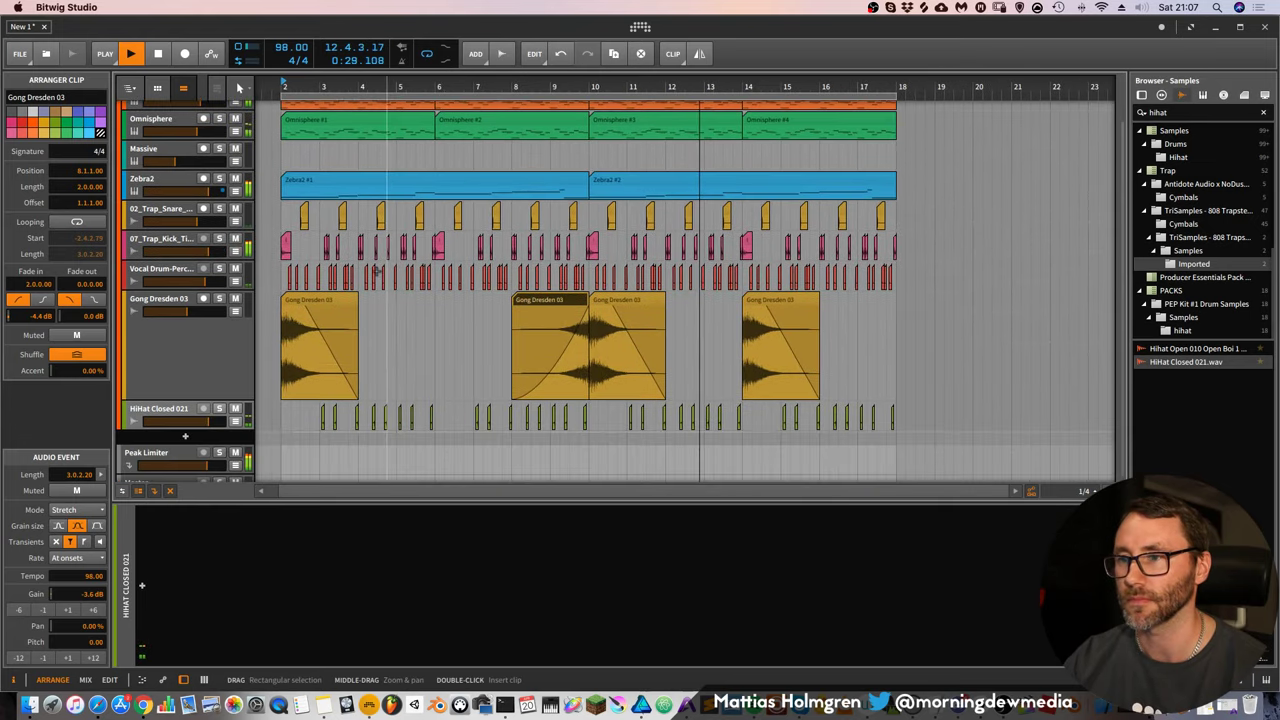
Add an EQ-5 device to the woodblock track's device chain
{"action": "left_click", "coordinate": [162, 270]}
{"action": "double_click", "coordinate": [200, 540]}
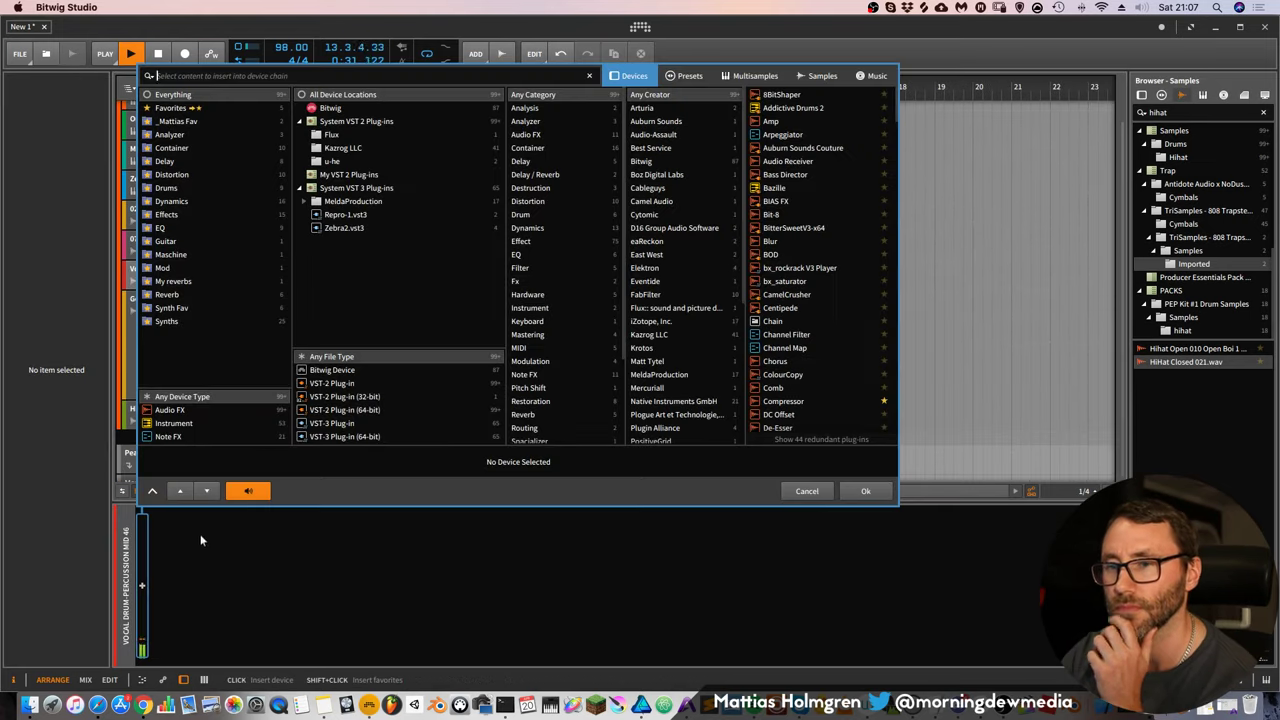
{"action": "left_click", "coordinate": [197, 226]}
{"action": "double_click", "coordinate": [798, 109]}
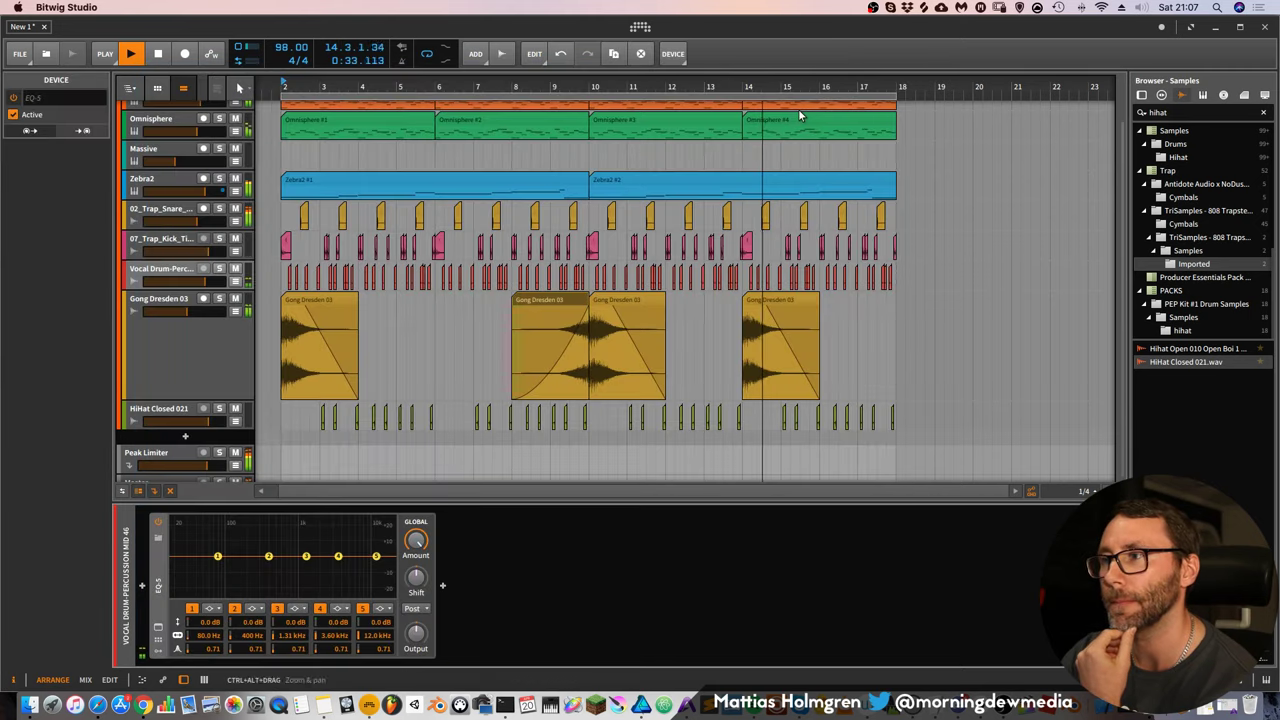
Turn the woodblock EQ's band 5 into a low-pass at 5.77 kHz and band 1 into a 4-pole high-pass at 313 Hz
{"action": "left_click", "coordinate": [382, 609]}
{"action": "left_click", "coordinate": [384, 627]}
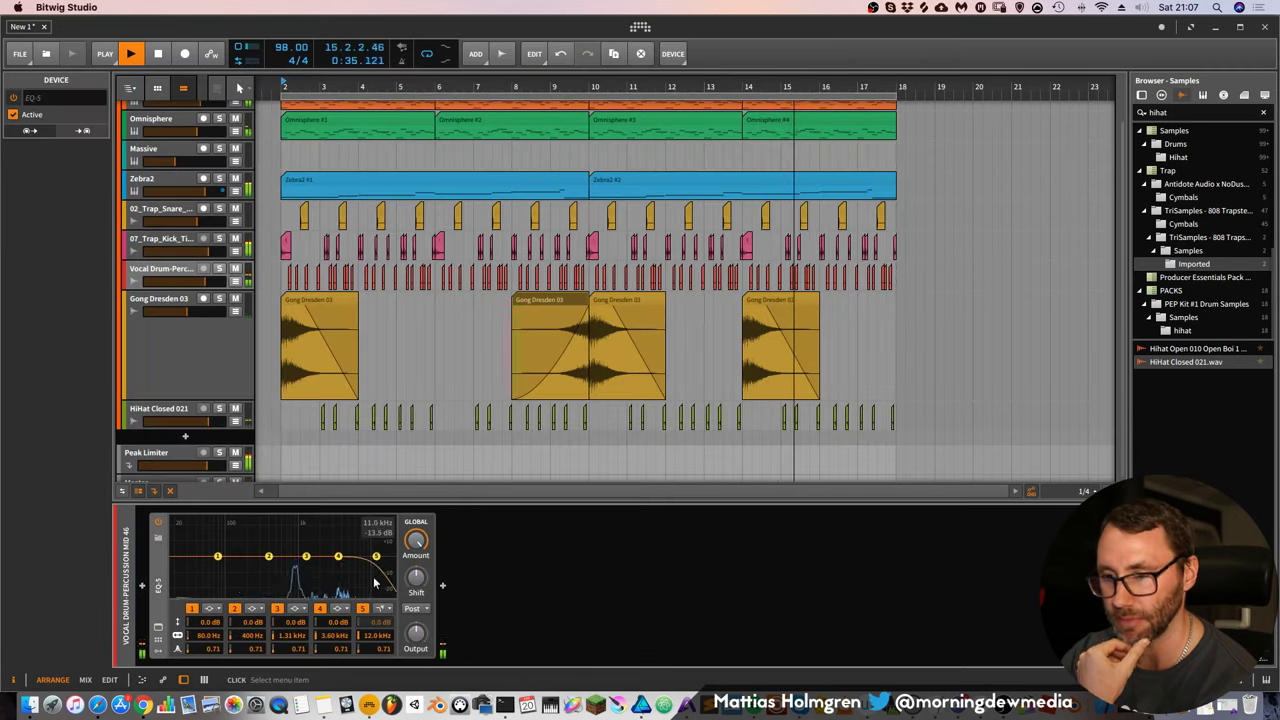
{"action": "left_click_drag", "start_coordinate": [378, 636], "coordinate": [416, 652]}
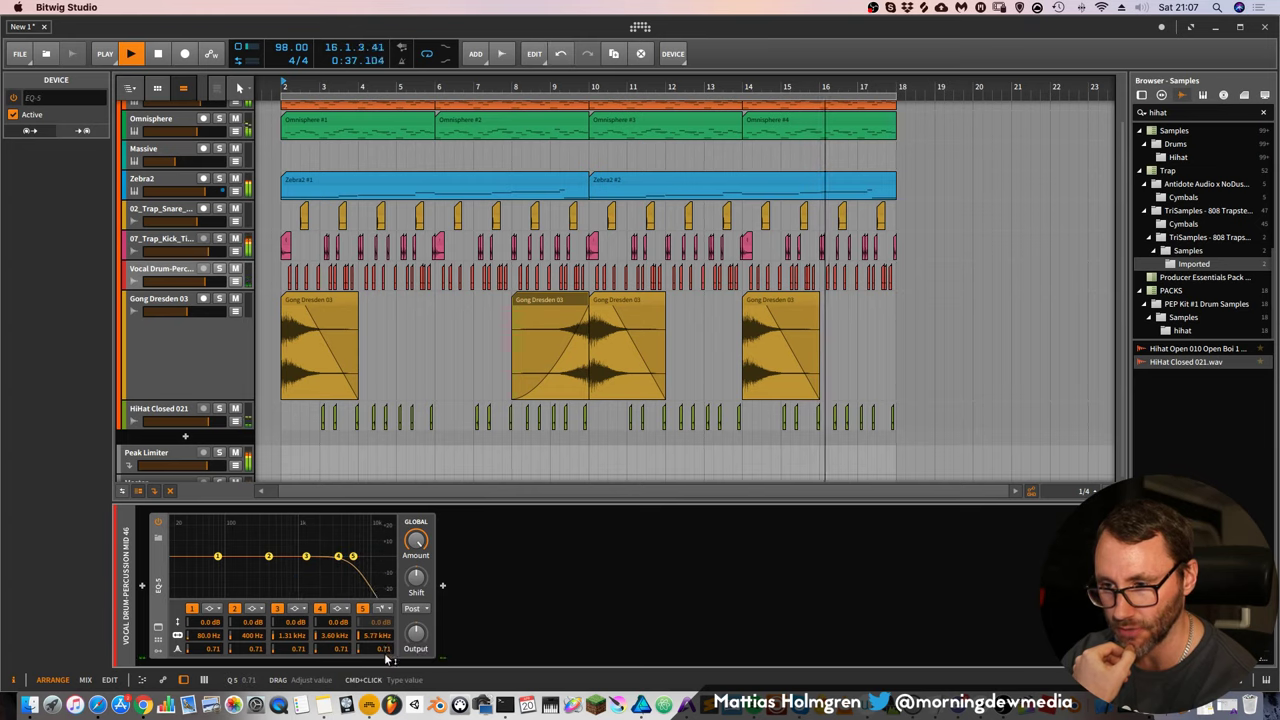
{"action": "left_click", "coordinate": [210, 610]}
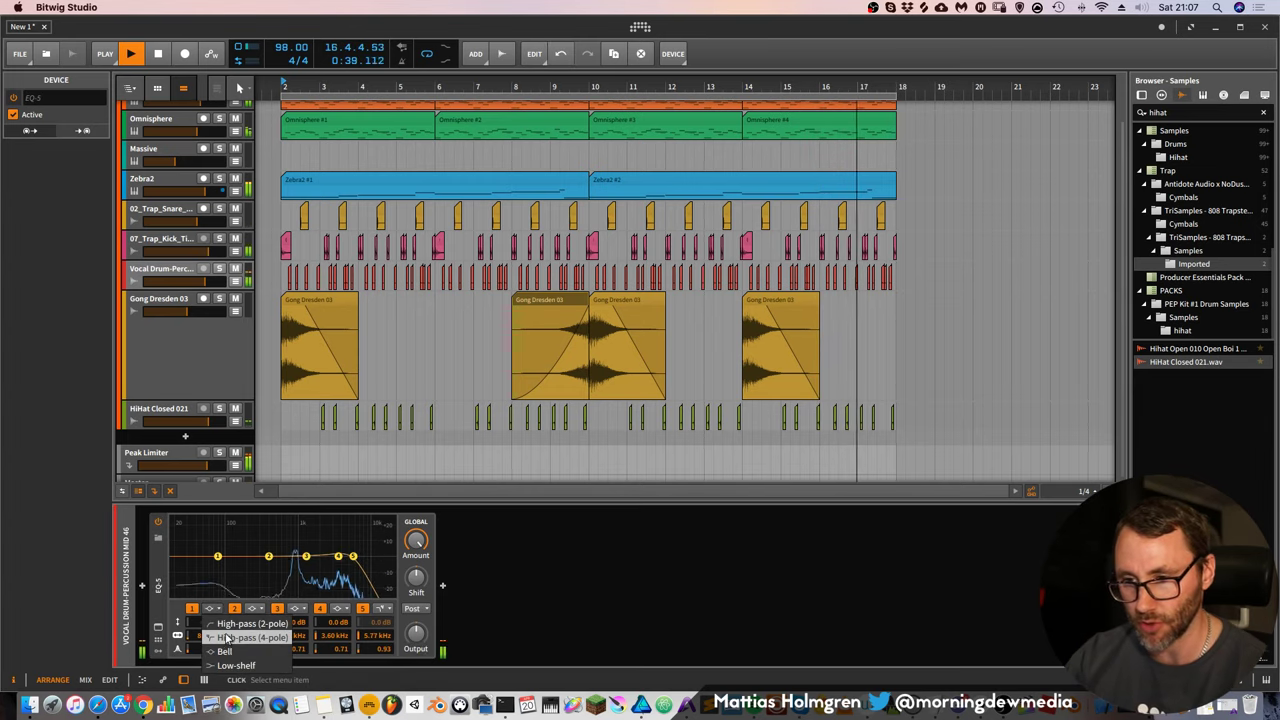
{"action": "left_click", "coordinate": [222, 637]}
{"action": "mouse_move", "coordinate": [203, 636]}
{"action": "left_mouse_down"}
{"action": "mouse_move", "coordinate": [203, 622]}
{"action": "mouse_move", "coordinate": [215, 631]}
{"action": "left_mouse_up"}
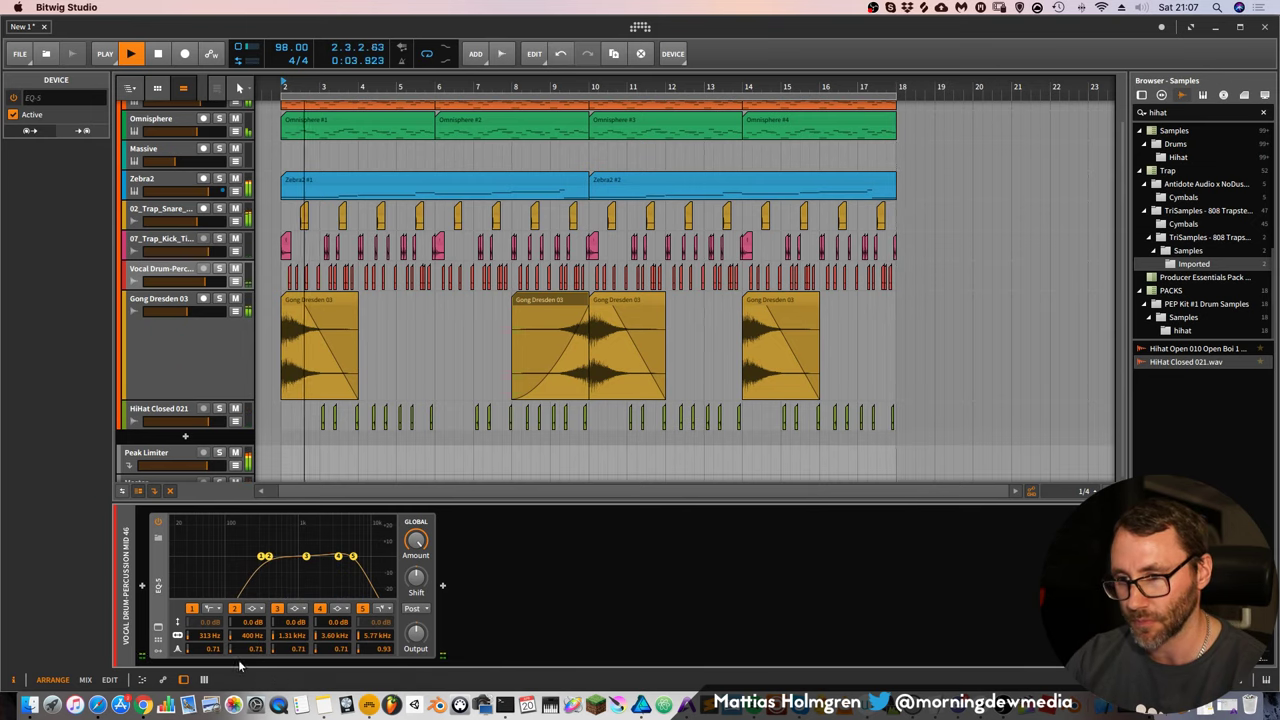
Try a notch on band 3 of the woodblock EQ and move it to 1.06 kHz during playback
{"action": "left_click", "coordinate": [298, 608]}
{"action": "left_click", "coordinate": [313, 637]}
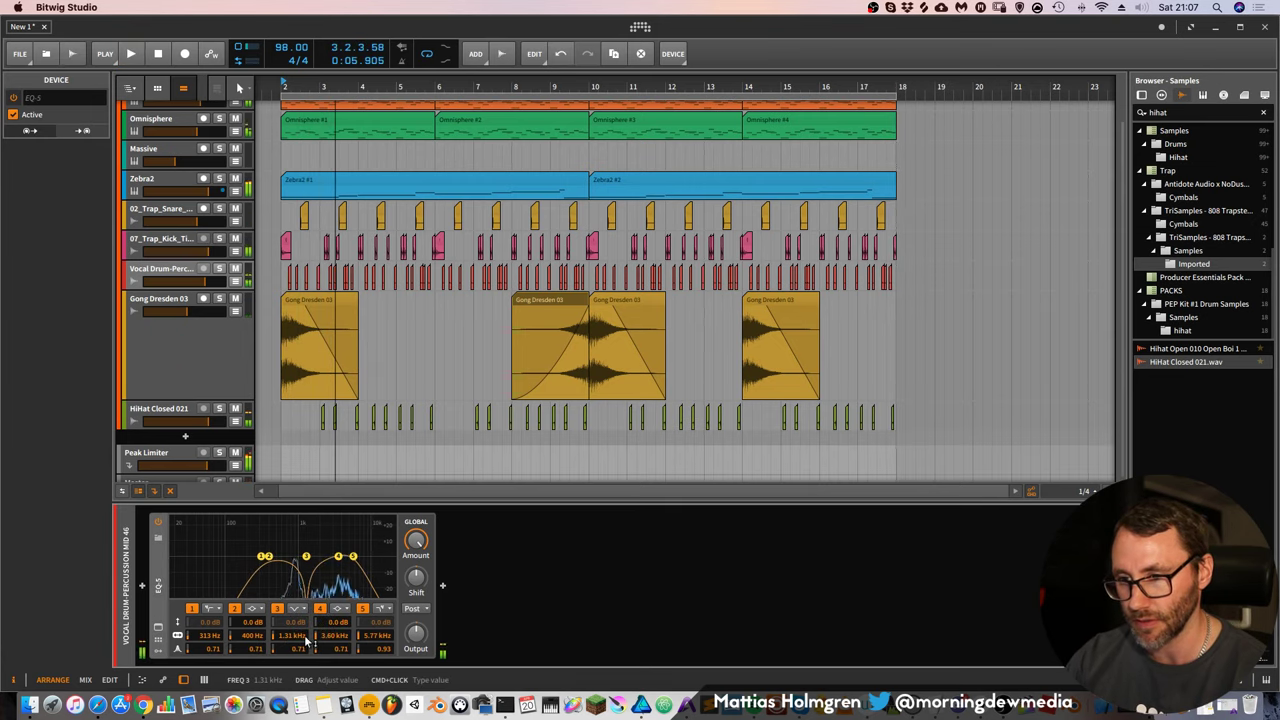
{"action": "key", "text": "space"}
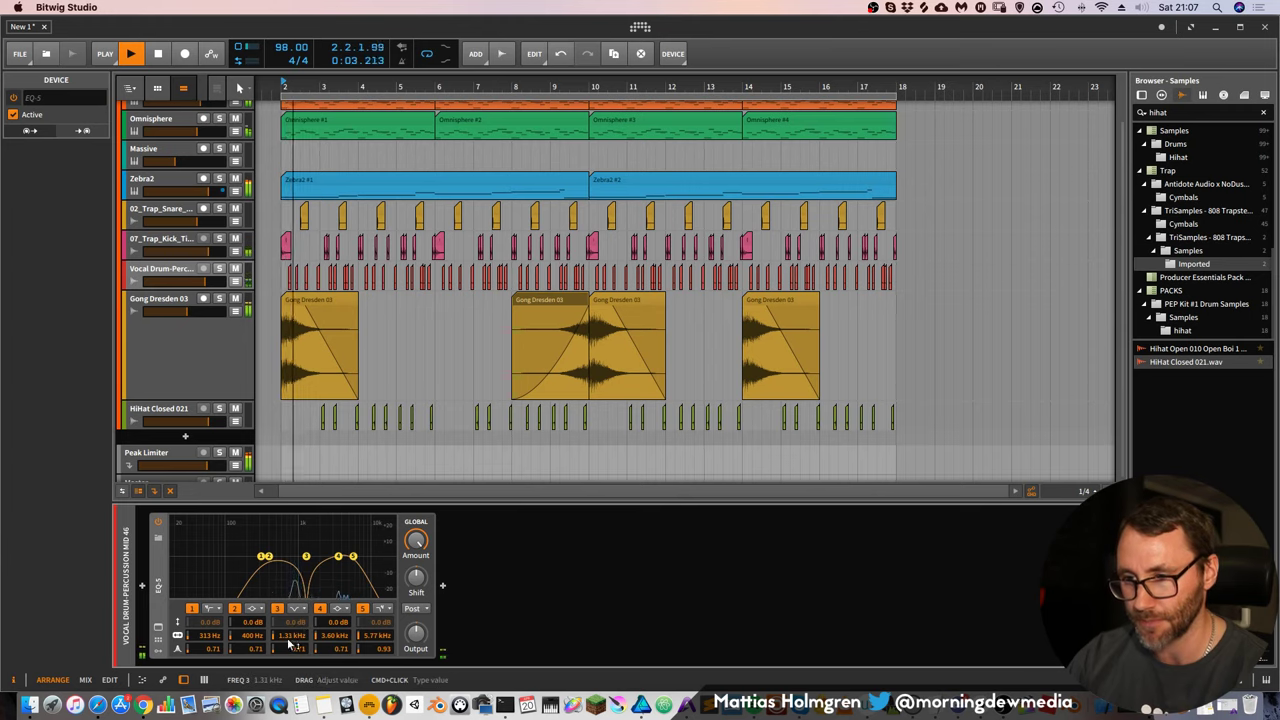
{"action": "left_click_drag", "start_coordinate": [291, 645], "coordinate": [291, 675]}
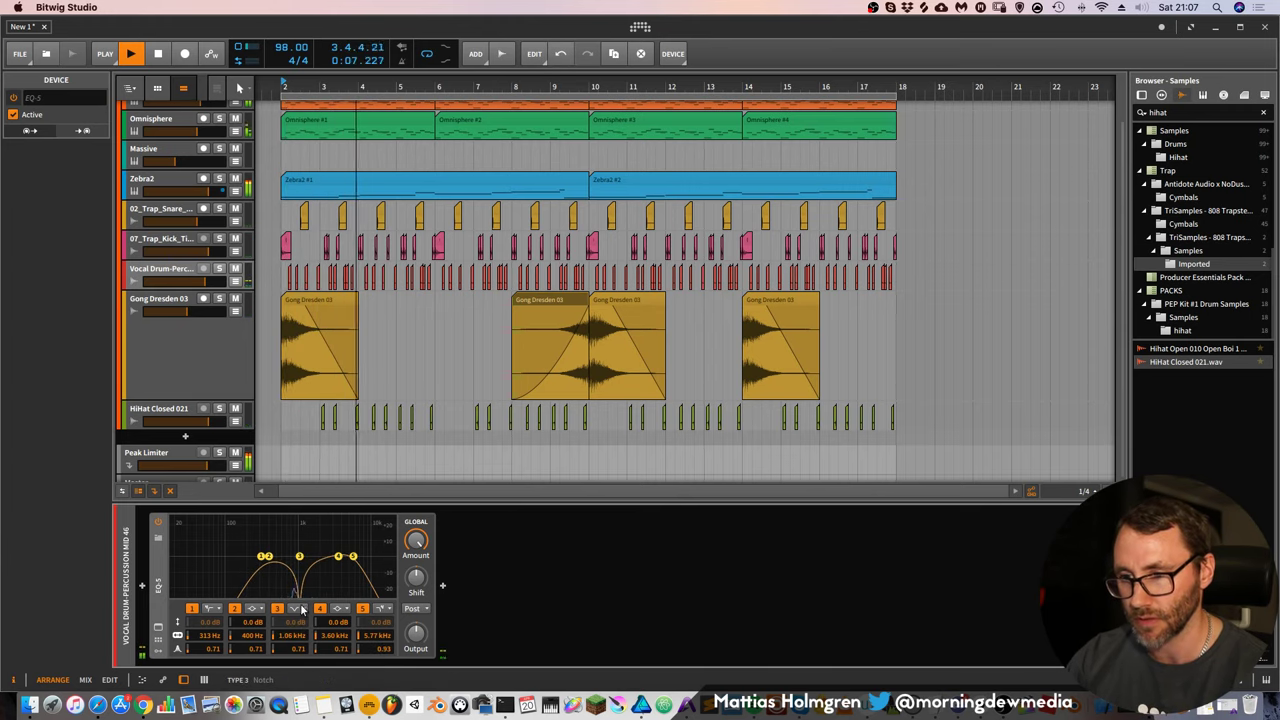
Change the woodblock EQ's band 3 to a bell with a +6.0 dB boost at 2.26 kHz and a Q of 2.95
{"action": "left_click", "coordinate": [298, 608]}
{"action": "left_click", "coordinate": [308, 624]}
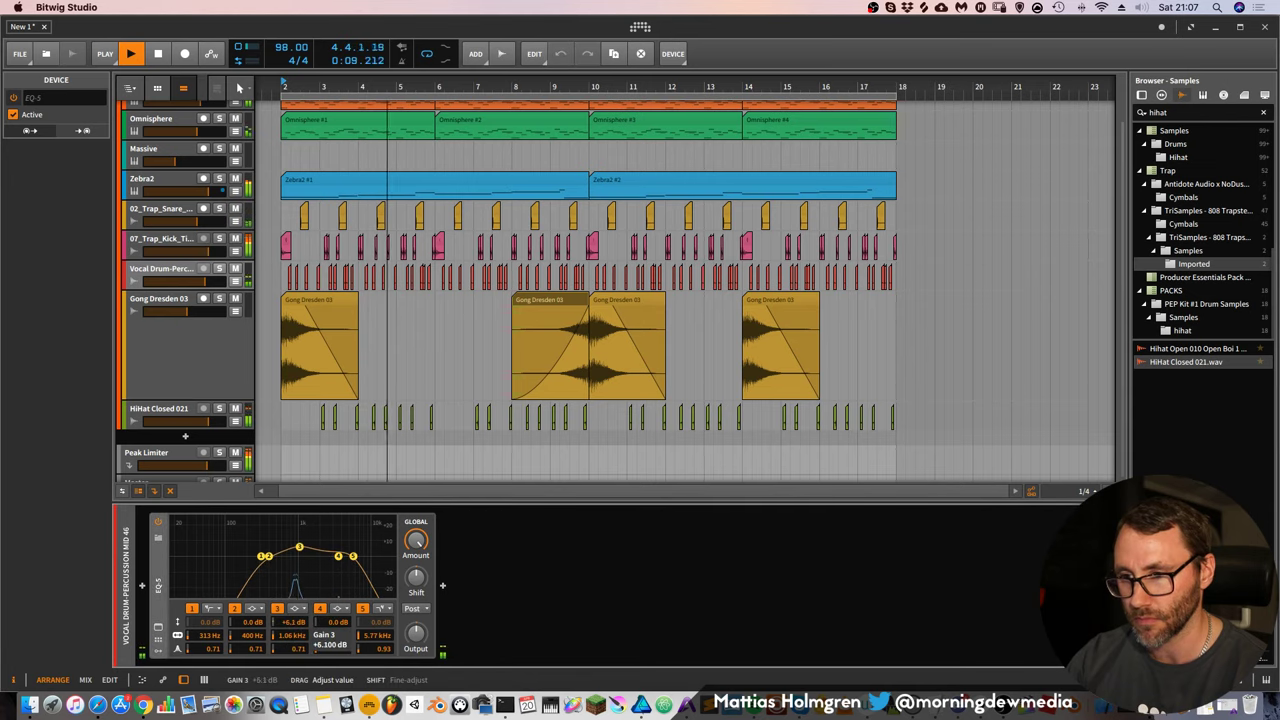
{"action": "mouse_move", "coordinate": [296, 651]}
{"action": "left_mouse_down"}
{"action": "mouse_move", "coordinate": [292, 600]}
{"action": "mouse_move", "coordinate": [292, 628]}
{"action": "left_mouse_up"}
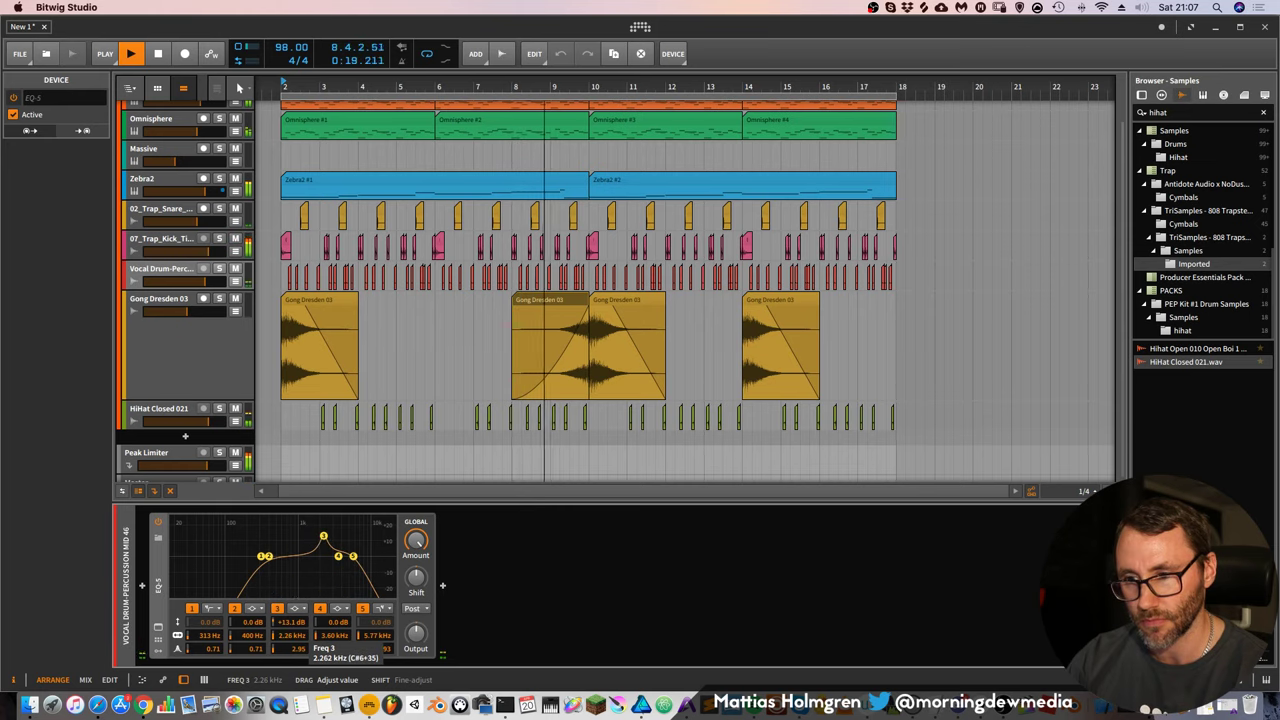
{"action": "left_click_drag", "start_coordinate": [289, 622], "coordinate": [289, 643]}
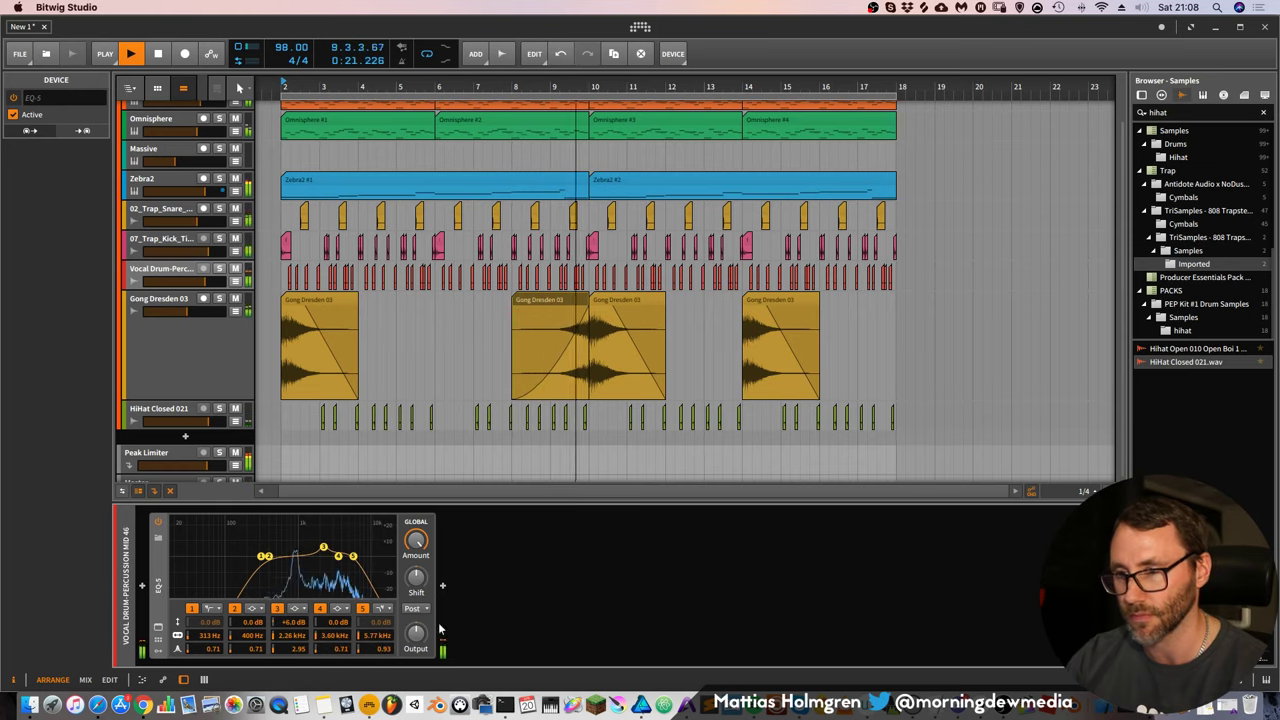
Slightly lower the woodblock track's volume and reduce the Gong Dresden 03 track's height
{"action": "left_click_drag", "start_coordinate": [195, 283], "coordinate": [191, 283]}
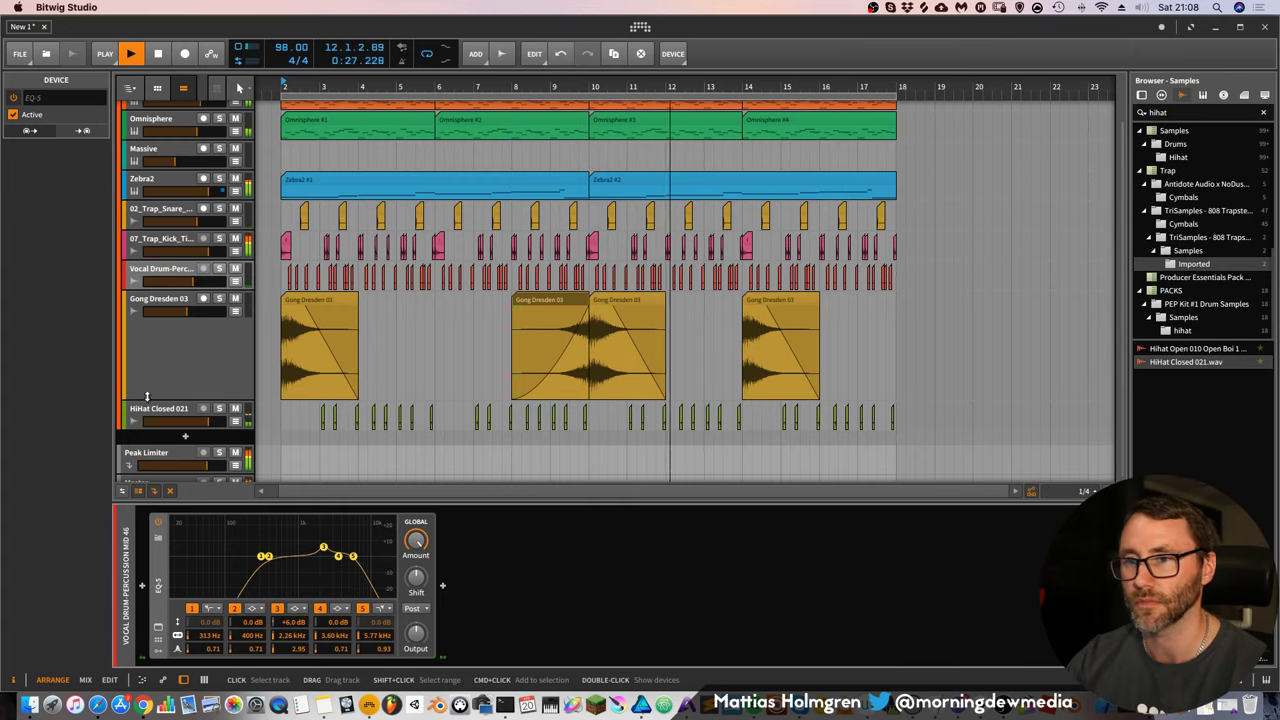
{"action": "left_click_drag", "start_coordinate": [147, 397], "coordinate": [143, 316]}
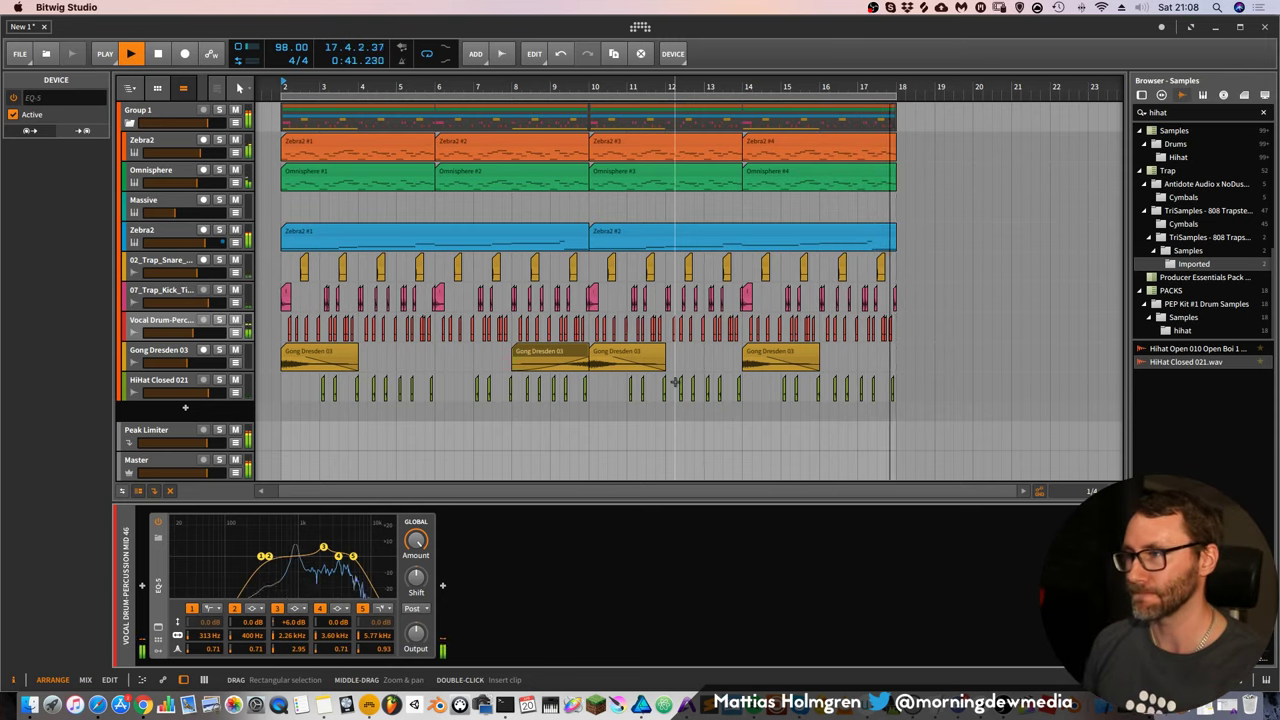
Unmute the orange Zebra2 track during playback and raise the system volume
{"action": "left_click_drag", "start_coordinate": [692, 87], "coordinate": [760, 114]}
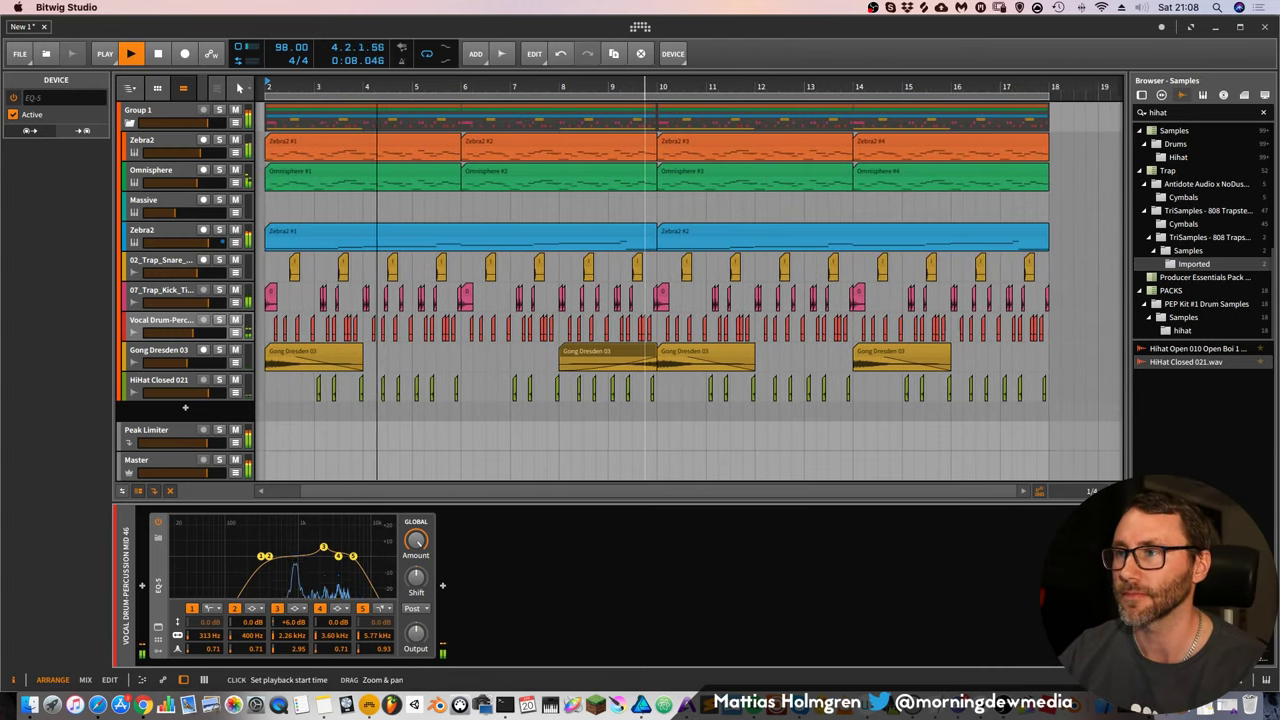
{"action": "scroll", "coordinate": [634, 97], "scroll_direction": "down", "scroll_amount": 2}
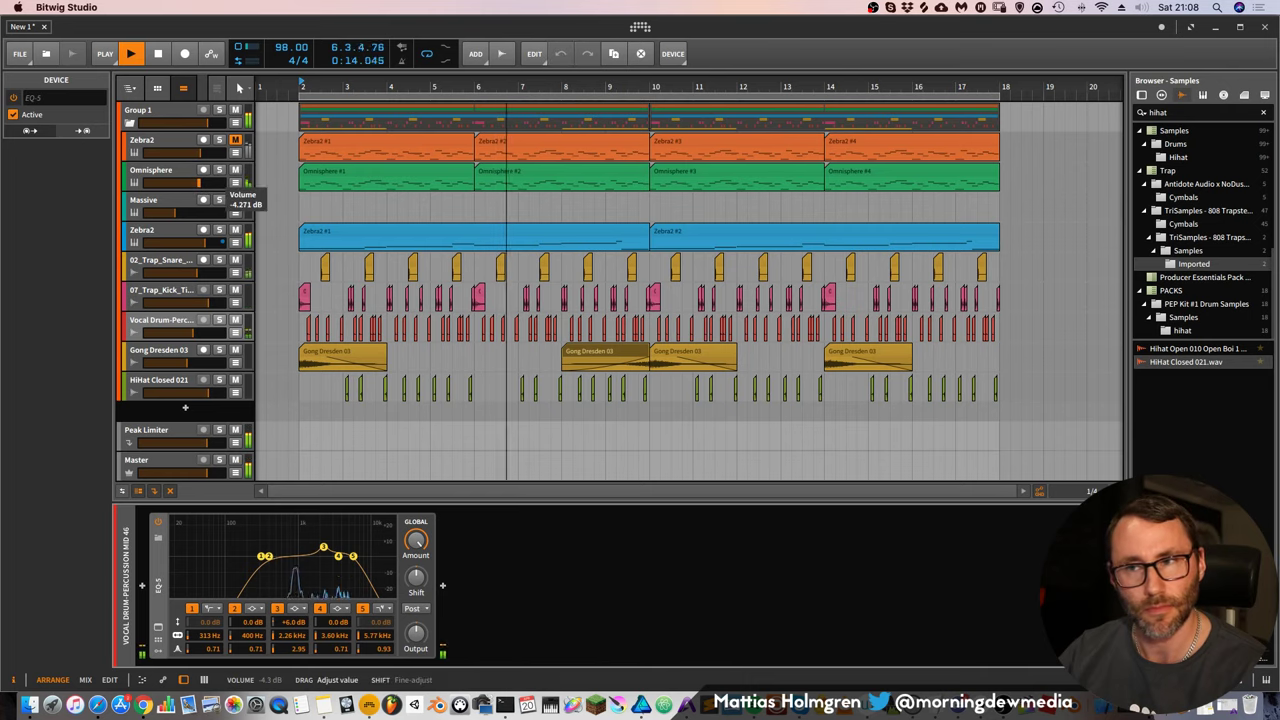
{"action": "left_click", "coordinate": [234, 140]}
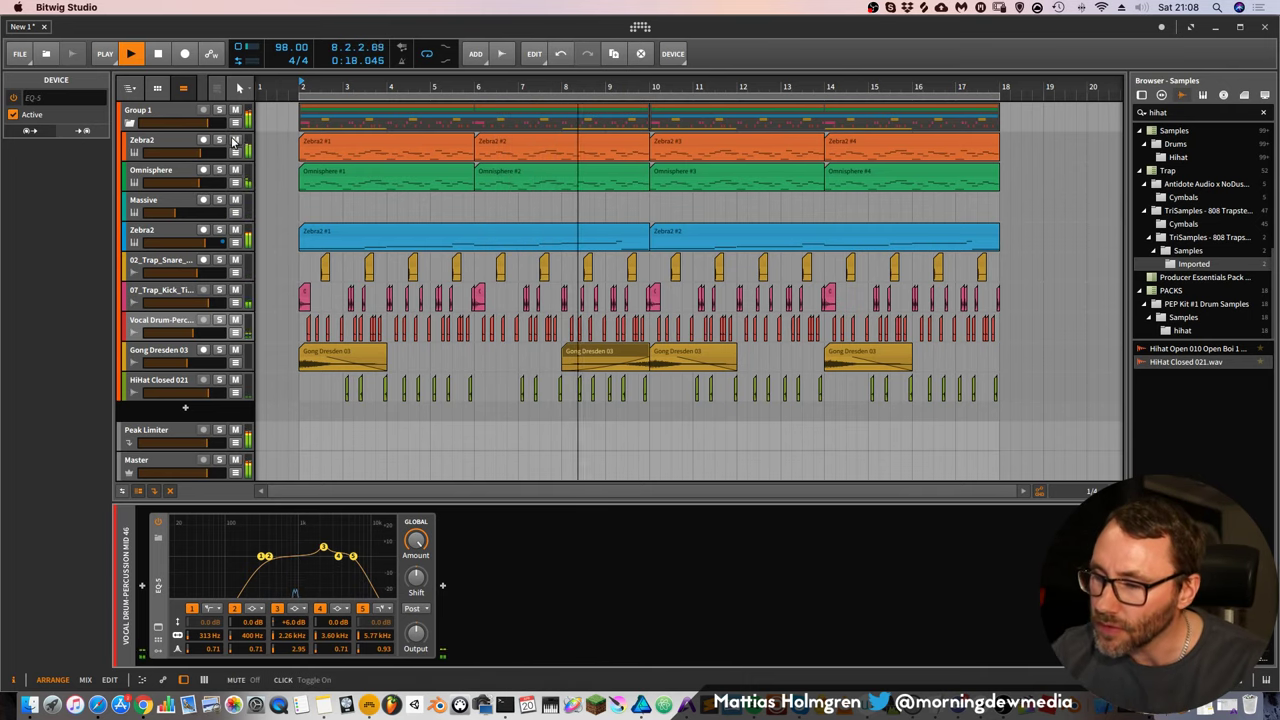
{"action": "key", "text": "XF86AudioRaiseVolume"}
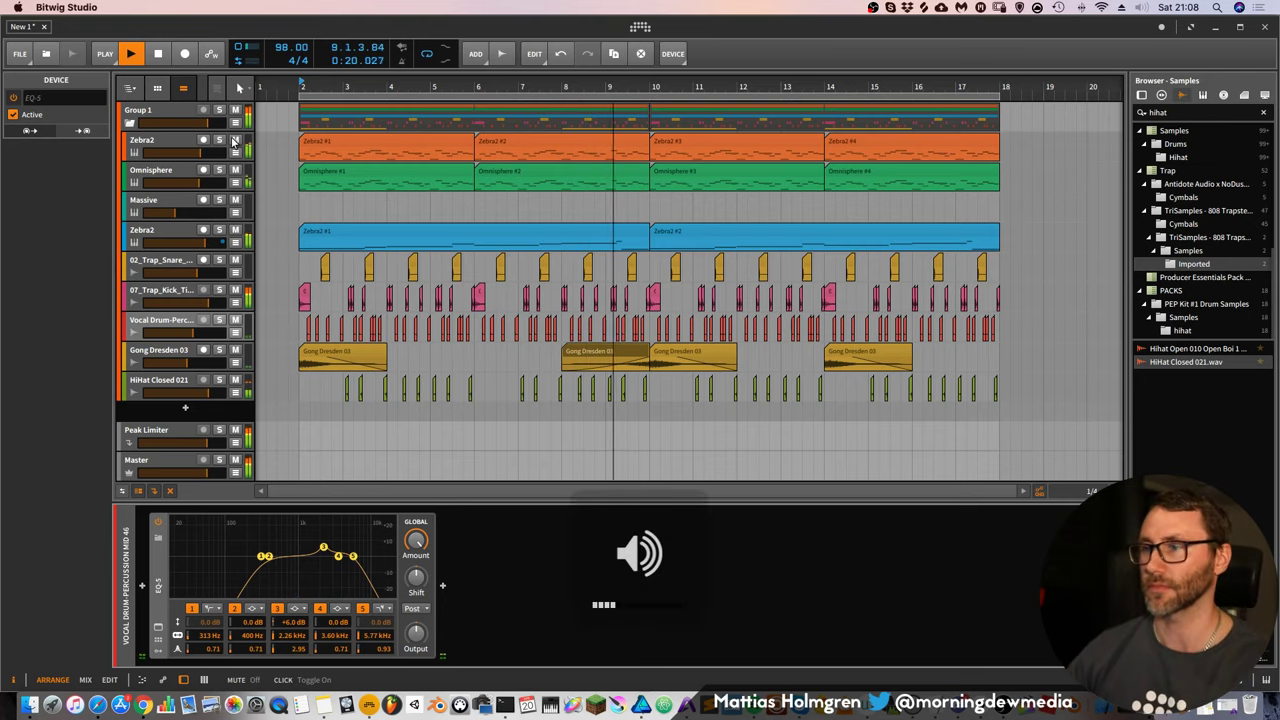
Switch to OBS, check the mixer levels of the audio sources and return to Bitwig Studio
{"action": "left_click", "coordinate": [1002, 704]}
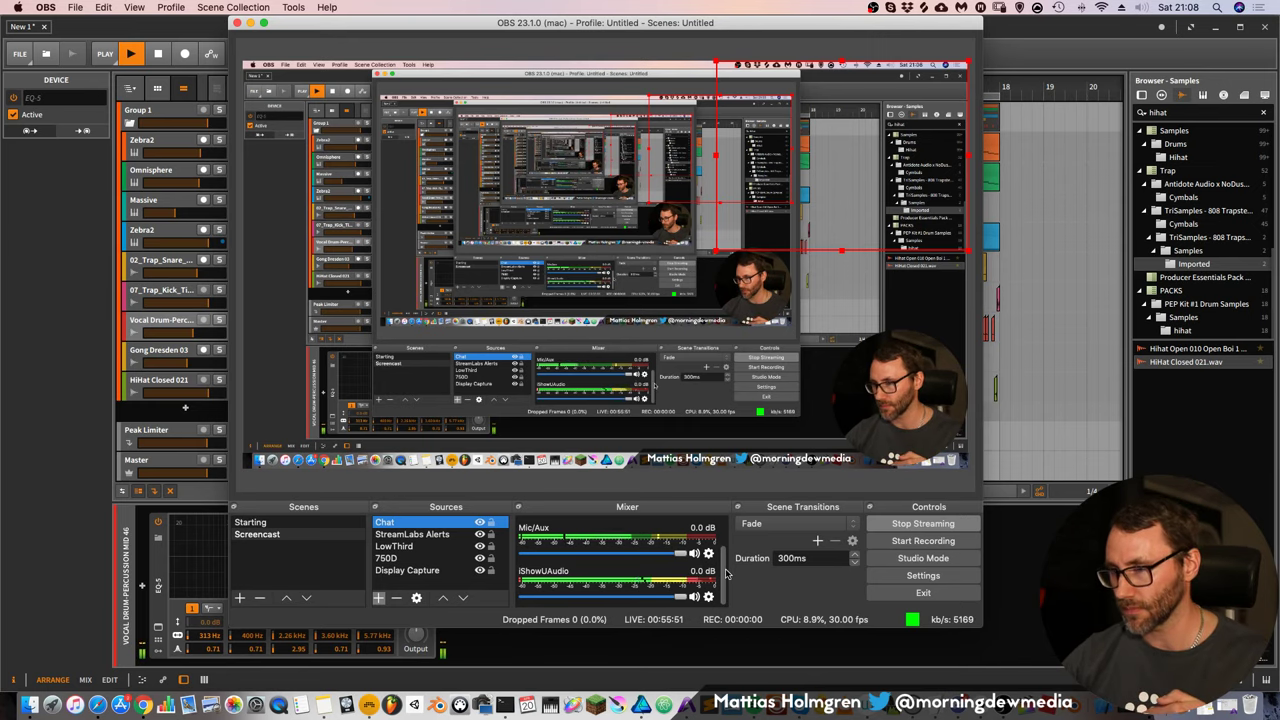
{"action": "left_click_drag", "start_coordinate": [725, 571], "coordinate": [728, 538]}
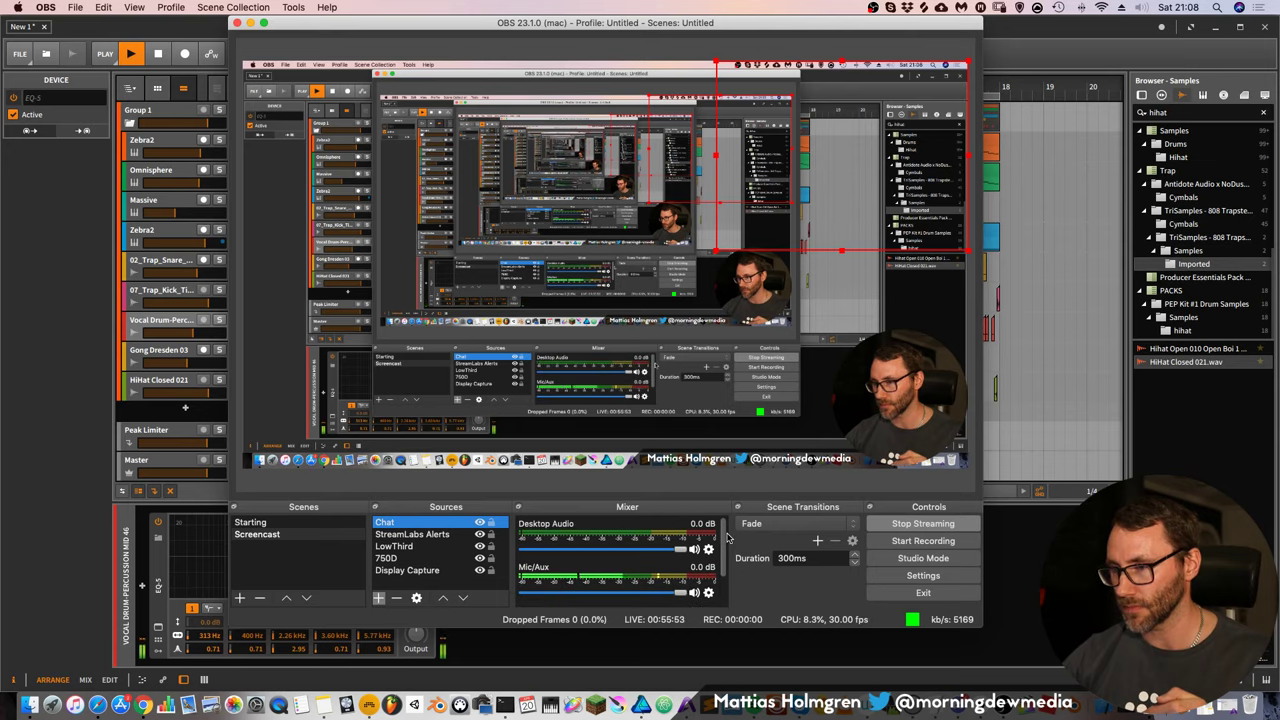
{"action": "left_click", "coordinate": [202, 36]}
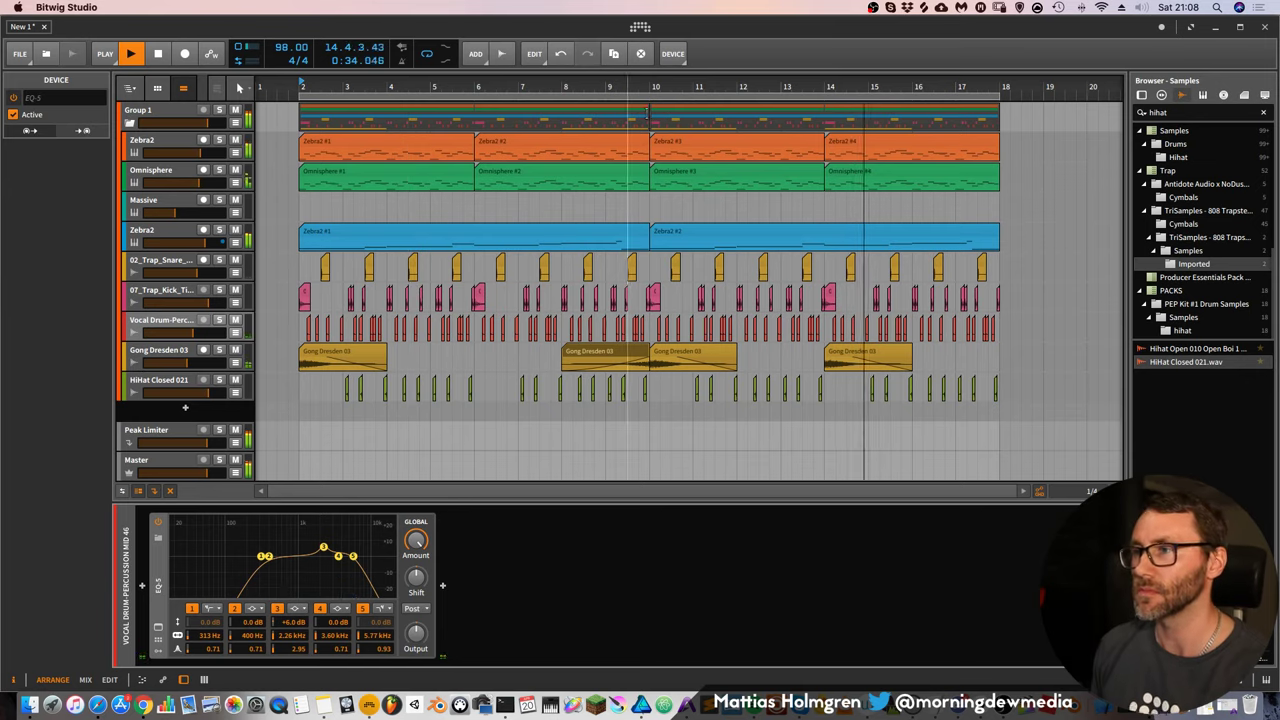
Save the project as saturnus in the Projects folder
{"action": "left_click_drag", "start_coordinate": [683, 88], "coordinate": [692, 98]}
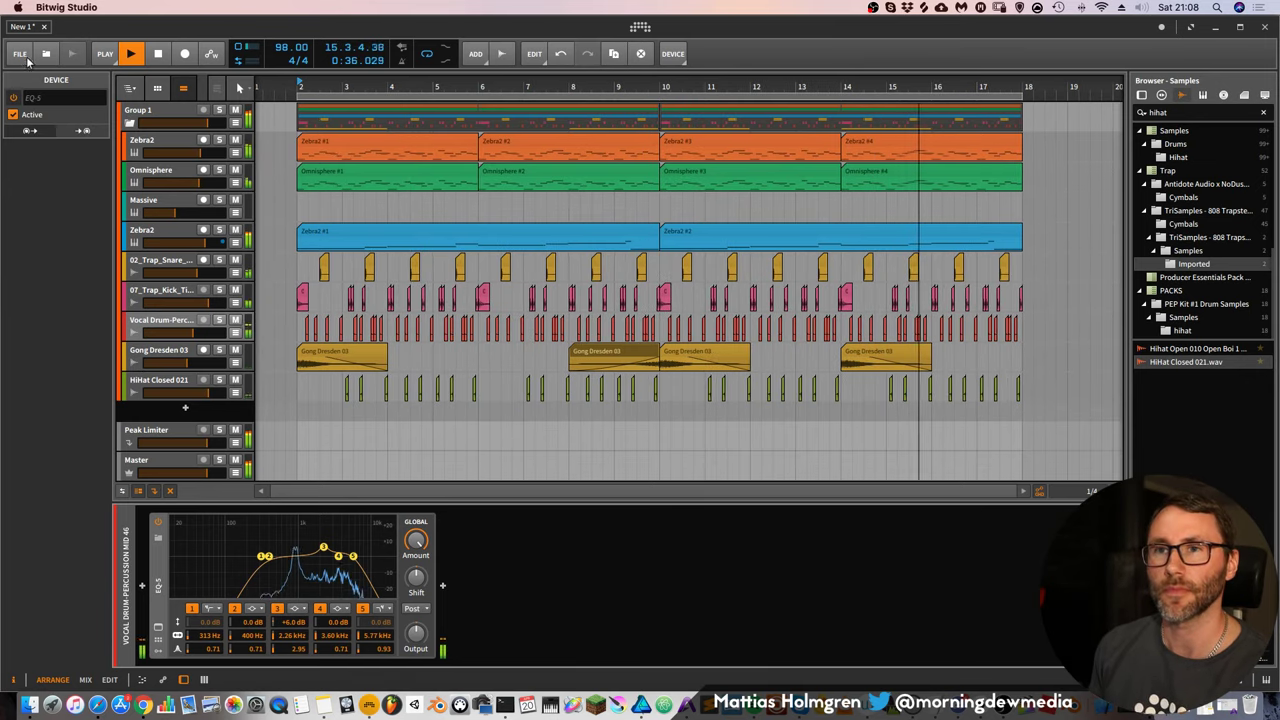
{"action": "left_click", "coordinate": [24, 57]}
{"action": "left_click", "coordinate": [60, 163]}
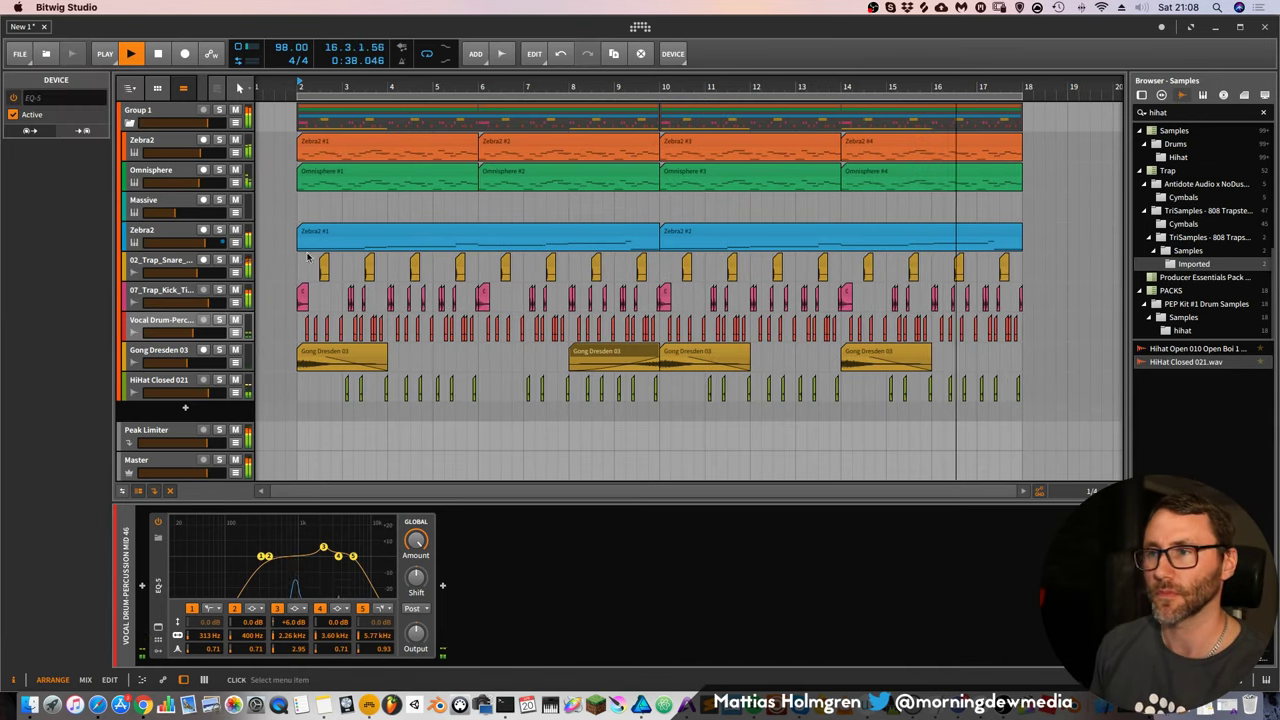
{"action": "key", "text": "super+s"}
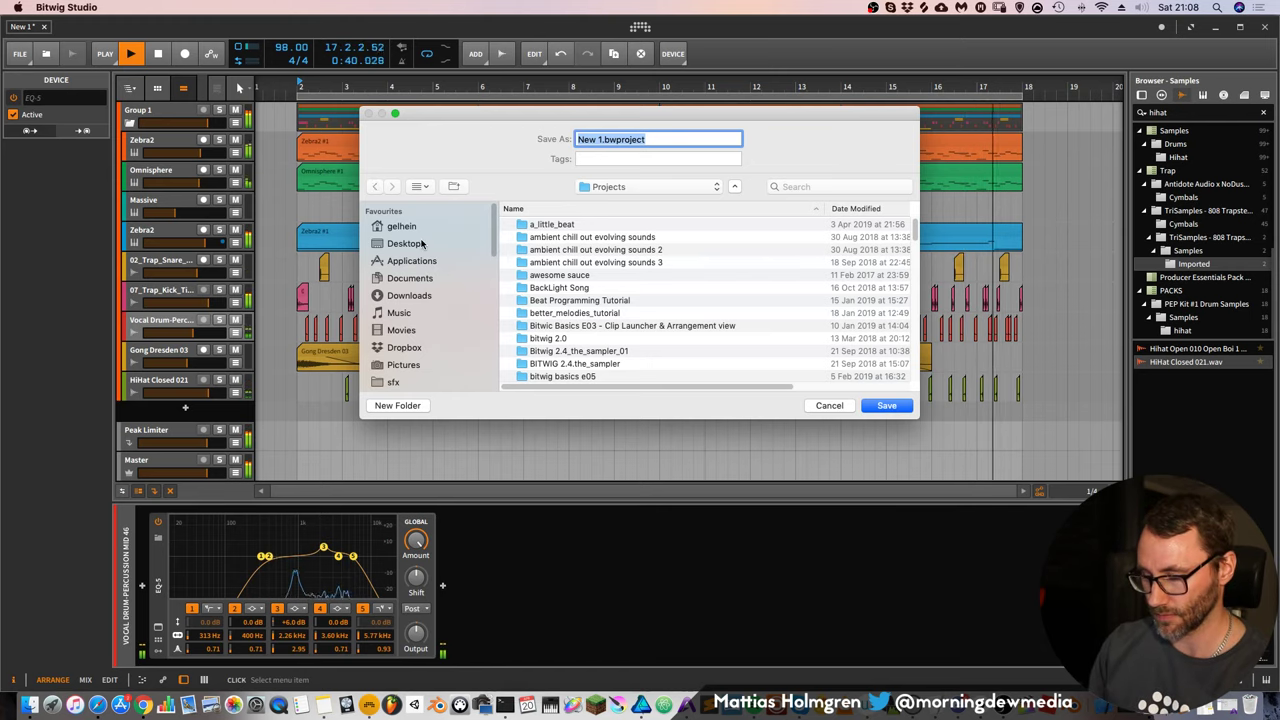
{"action": "type", "text": "saturnus"}
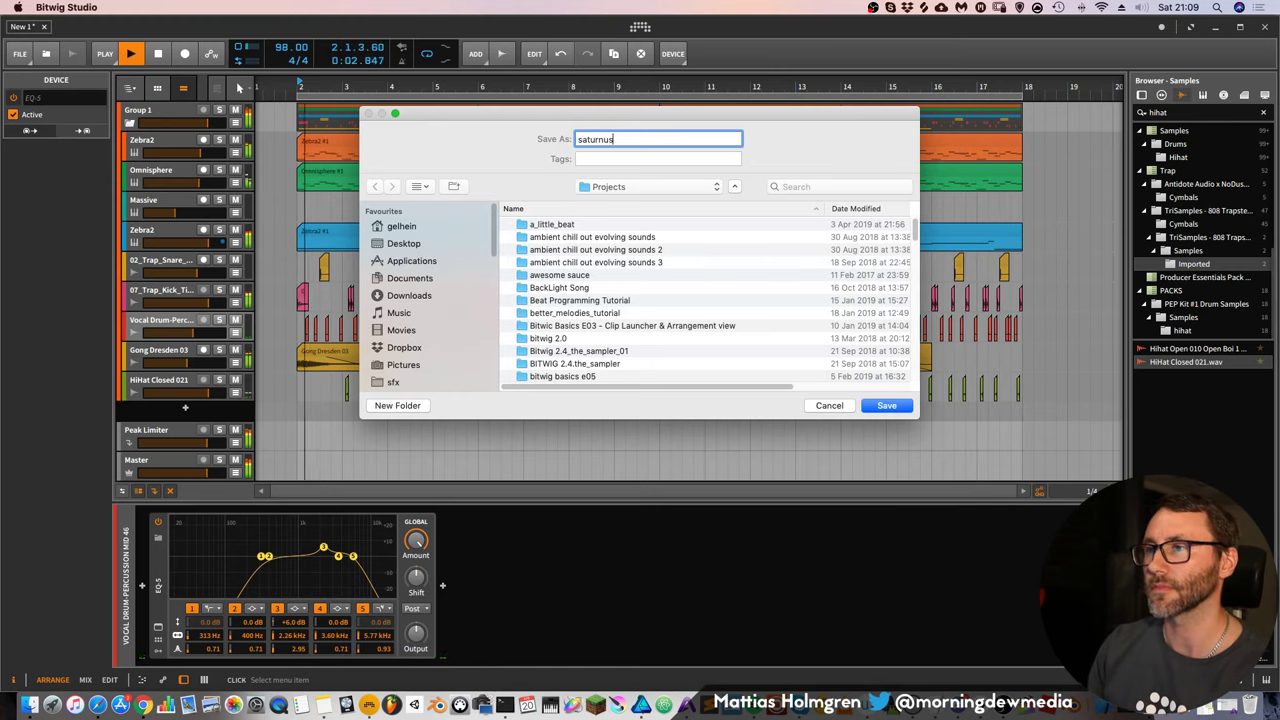
{"action": "key", "text": "Return"}
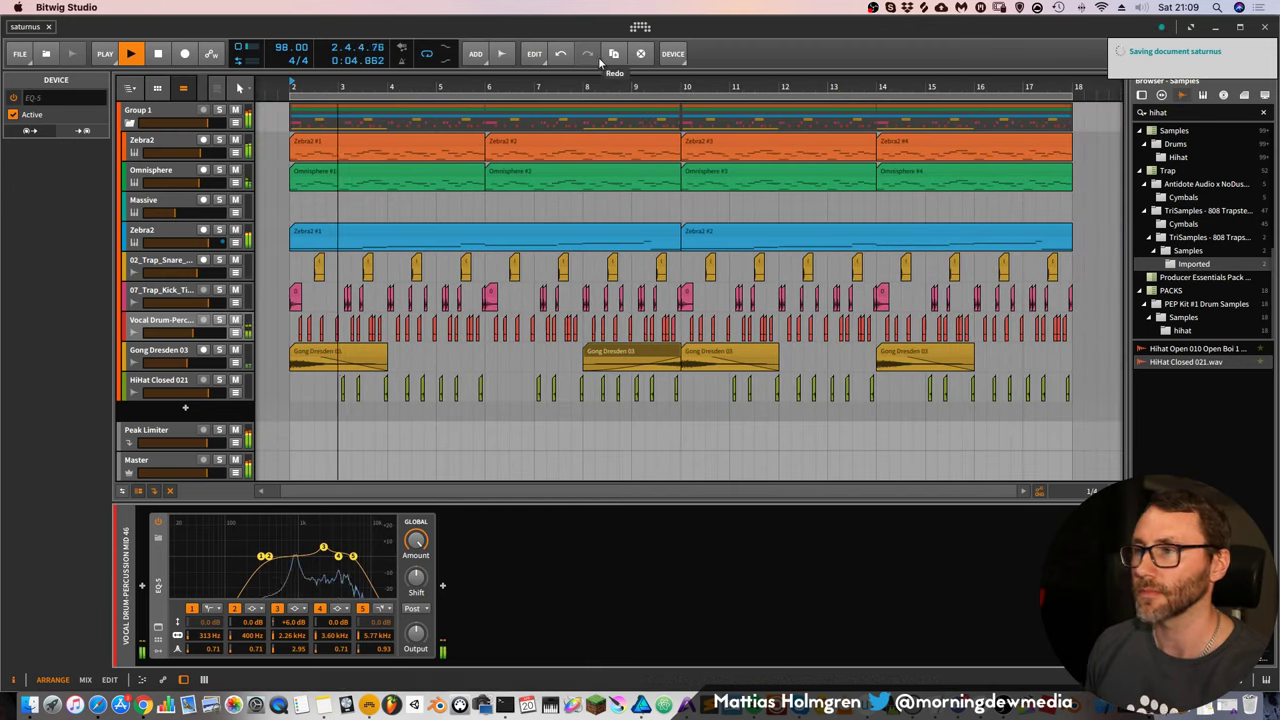
Select the Massive track and audition it with the arrangement, raising its volume and setting its EQ-5 band 5 to 14.8 kHz
{"action": "left_click_drag", "start_coordinate": [643, 88], "coordinate": [625, 82]}
{"action": "left_click", "coordinate": [626, 97]}
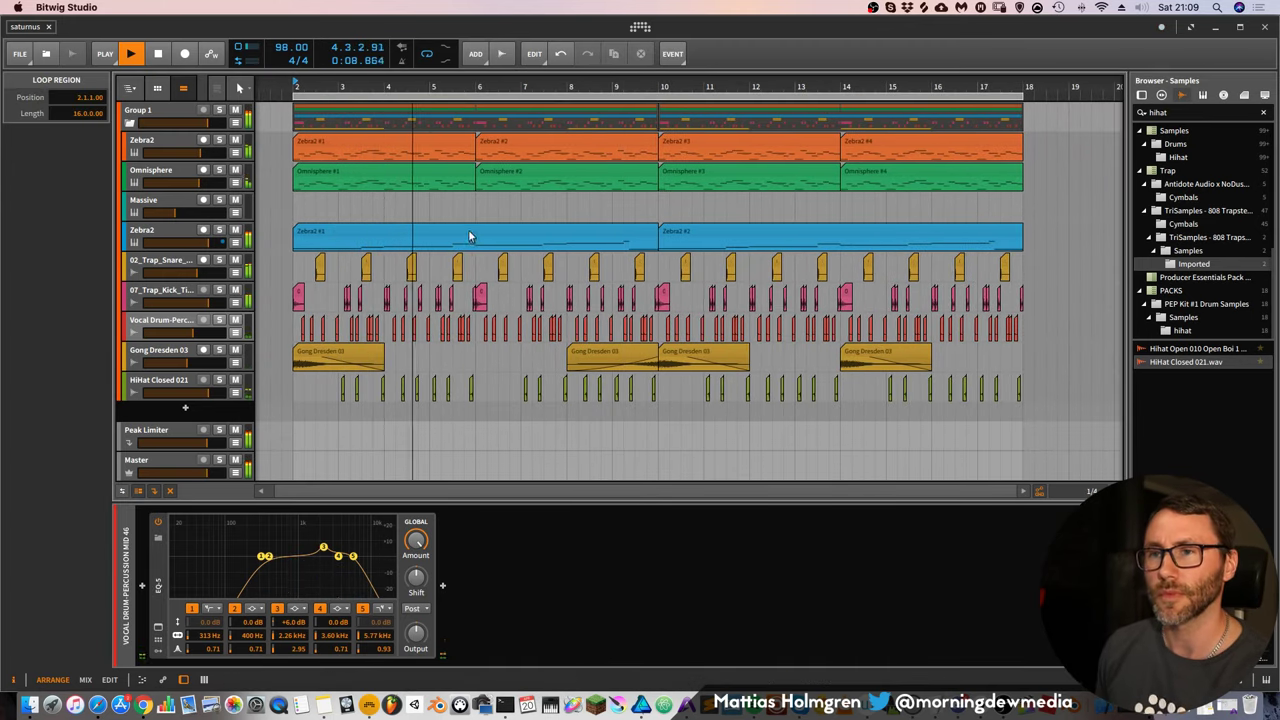
{"action": "left_click", "coordinate": [175, 203]}
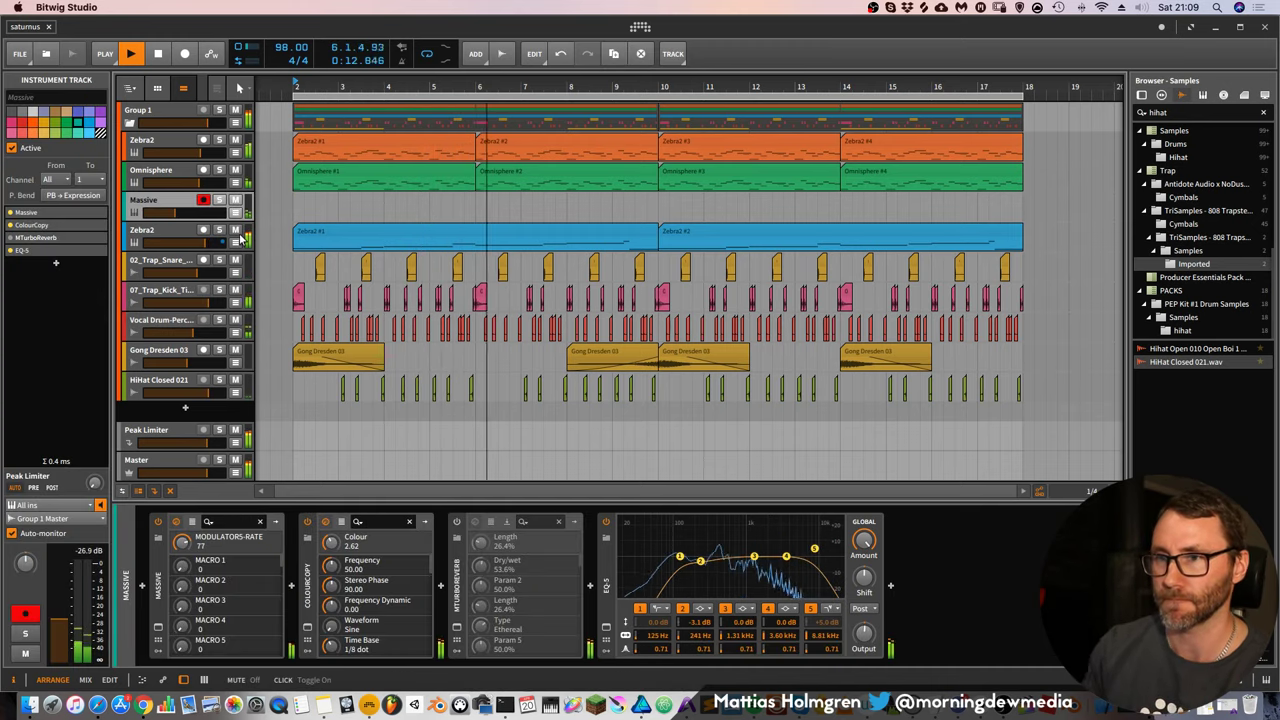
{"action": "key", "text": "space"}
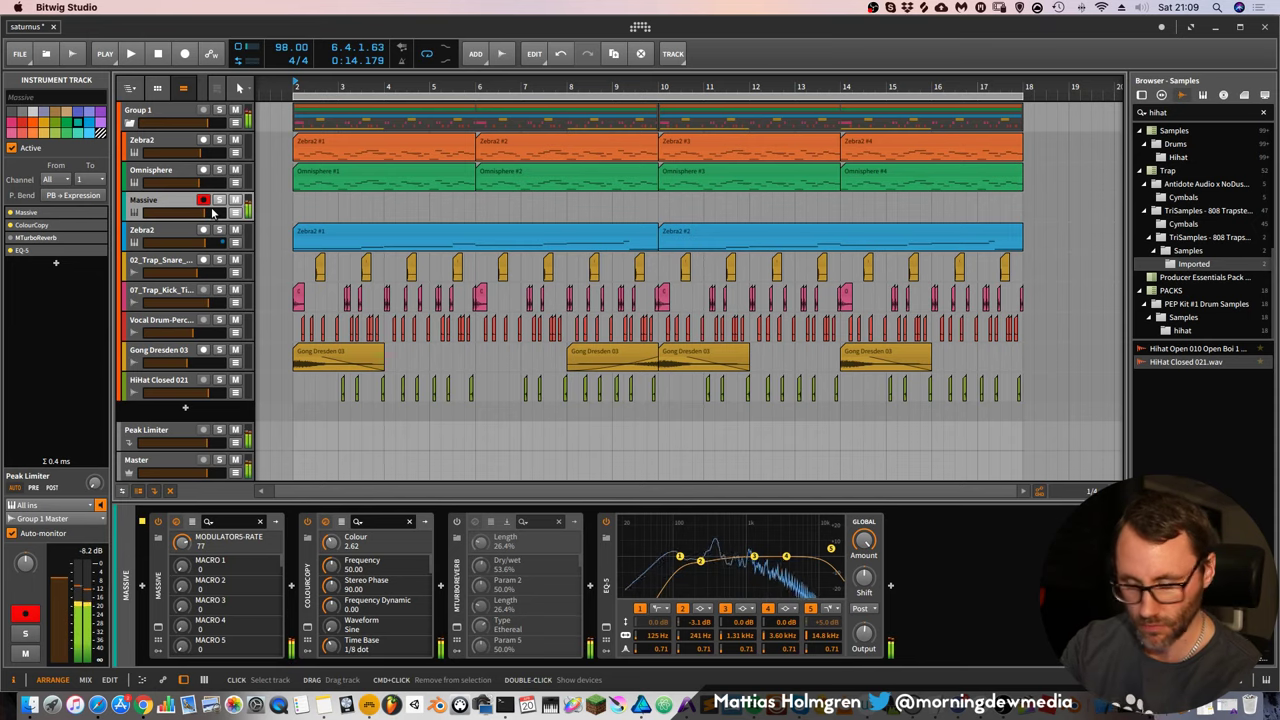
{"action": "key", "text": "space"}
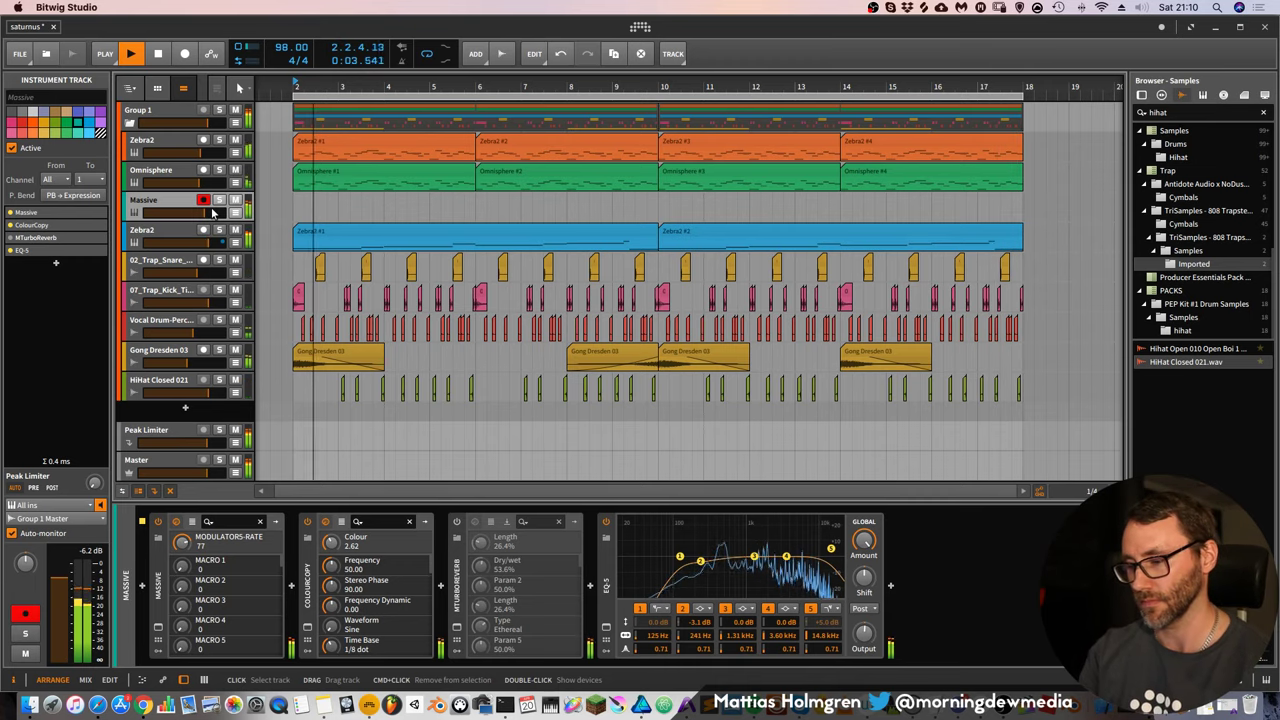
{"action": "key", "text": "space"}
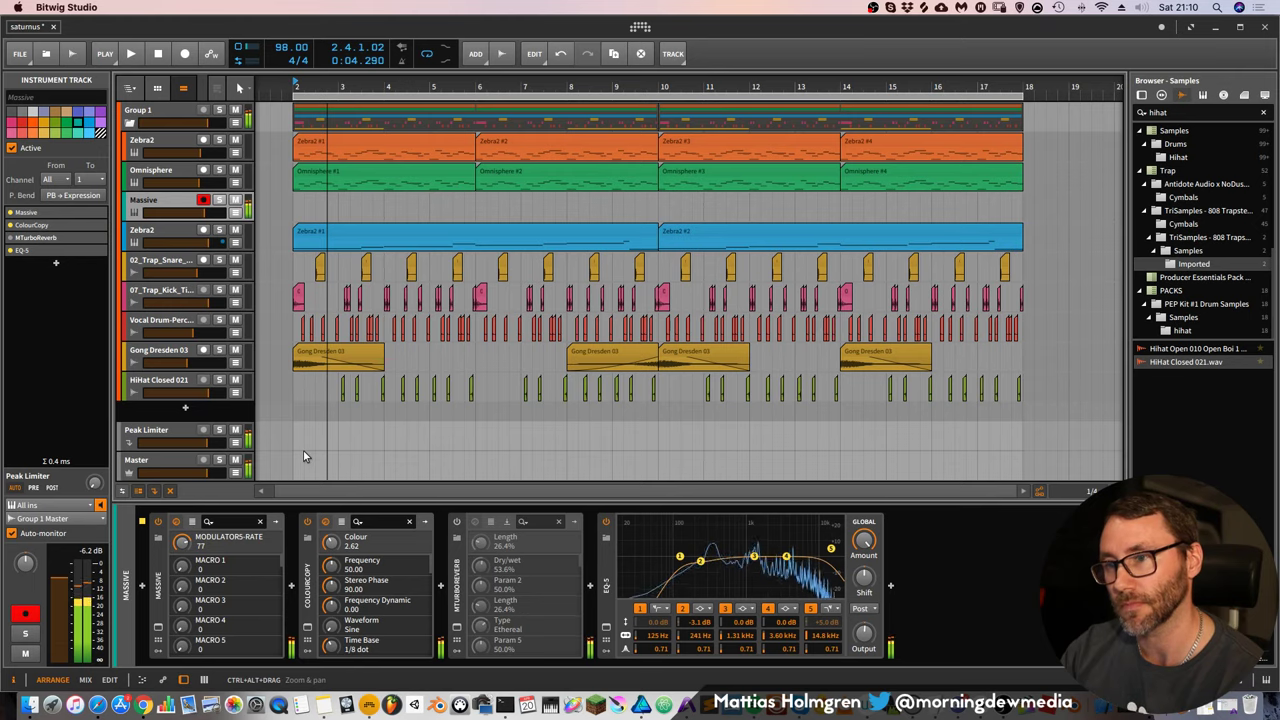
Open the Massive plug-in and mute the modulation assigned to oscillator 1's pitch
{"action": "left_click", "coordinate": [157, 628]}
{"action": "right_click", "coordinate": [438, 125]}
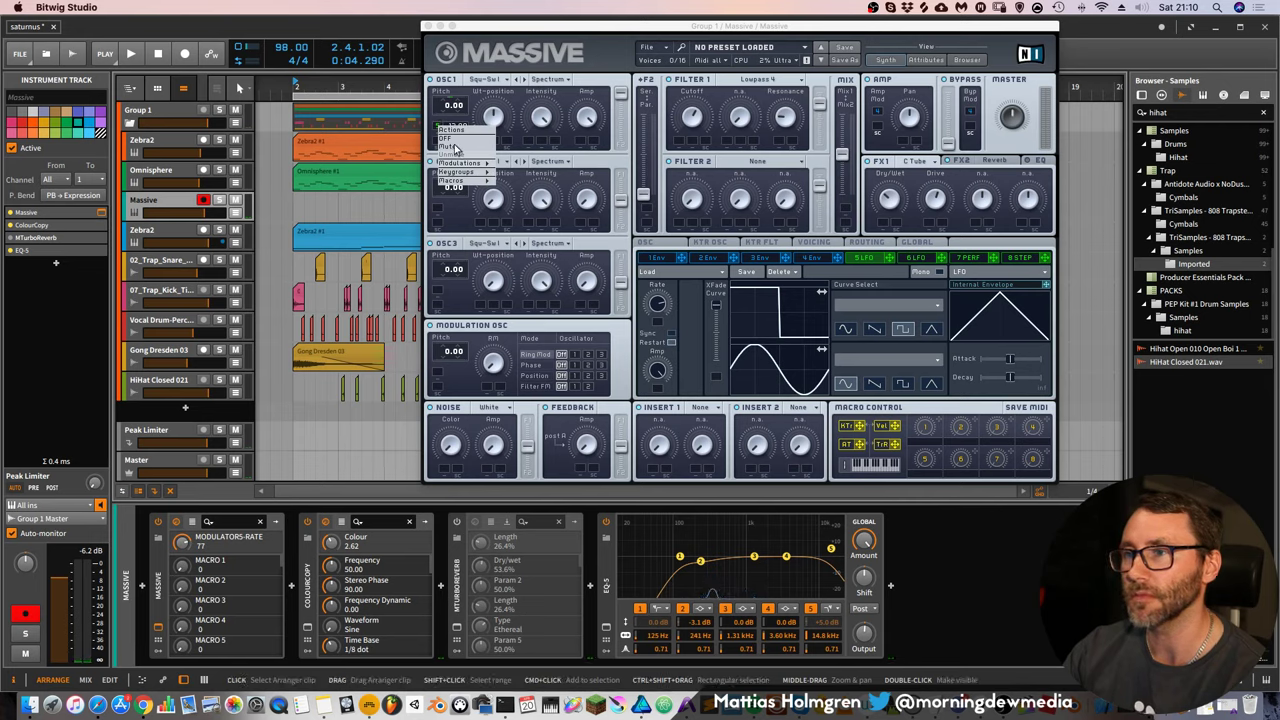
{"action": "left_click", "coordinate": [455, 147]}
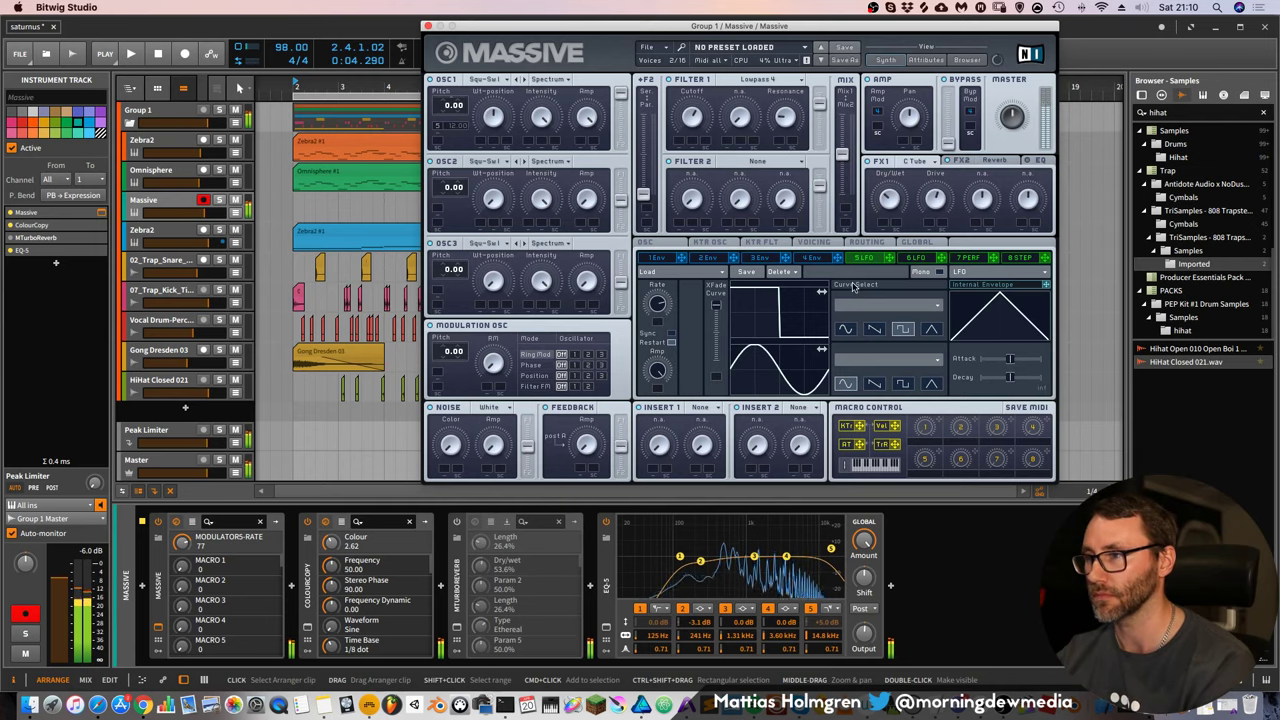
Review Massive's voicing and oscillator settings, close the plug-in window and play the arrangement
{"action": "left_click", "coordinate": [812, 242]}
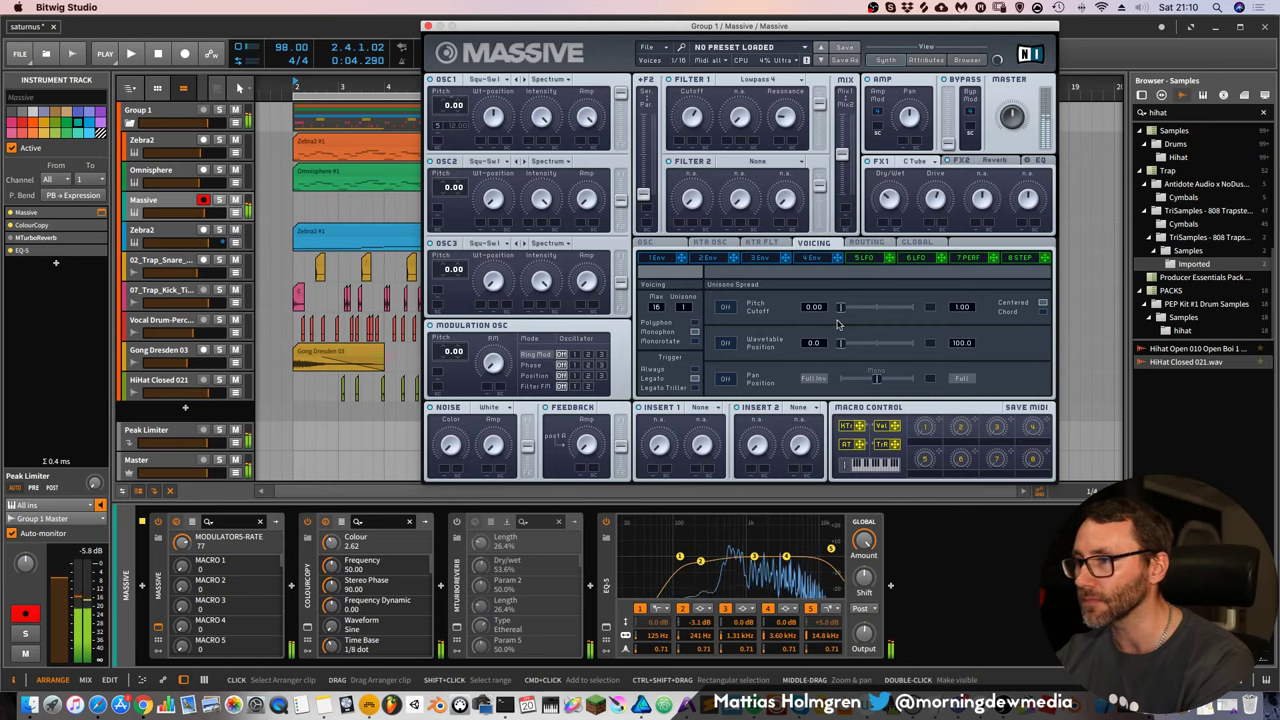
{"action": "left_click", "coordinate": [647, 242]}
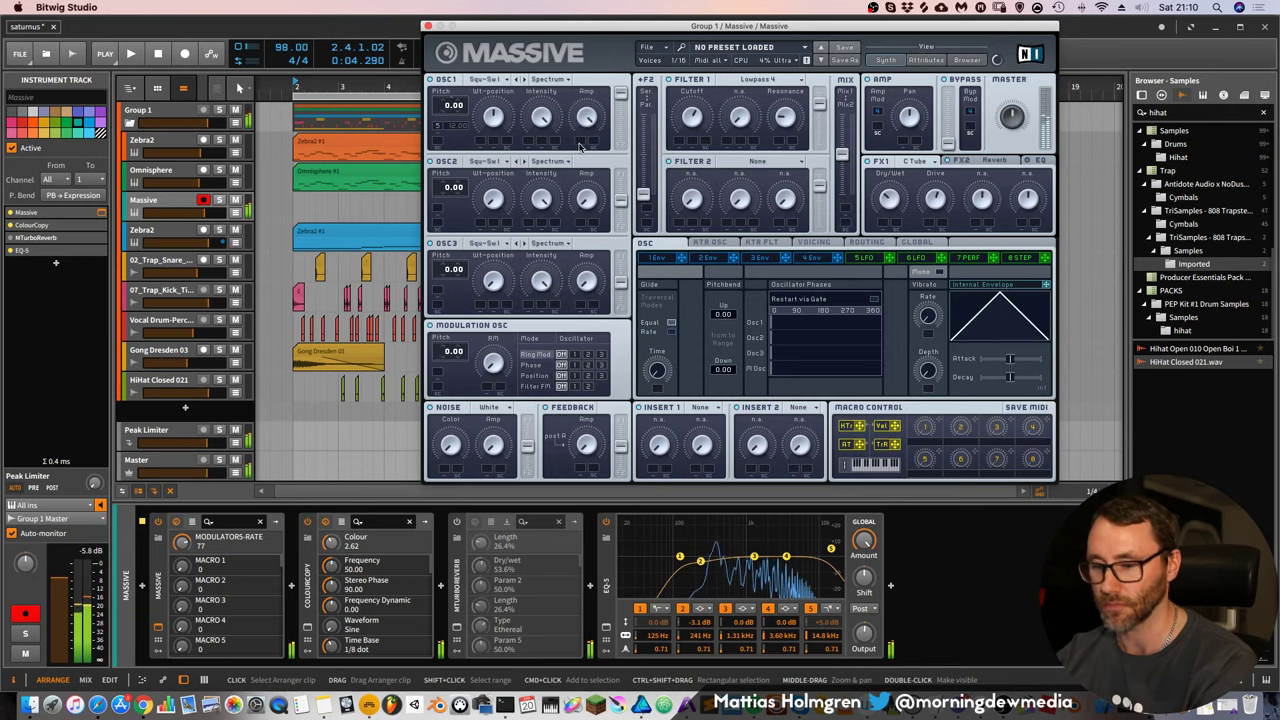
{"action": "left_click", "coordinate": [427, 27]}
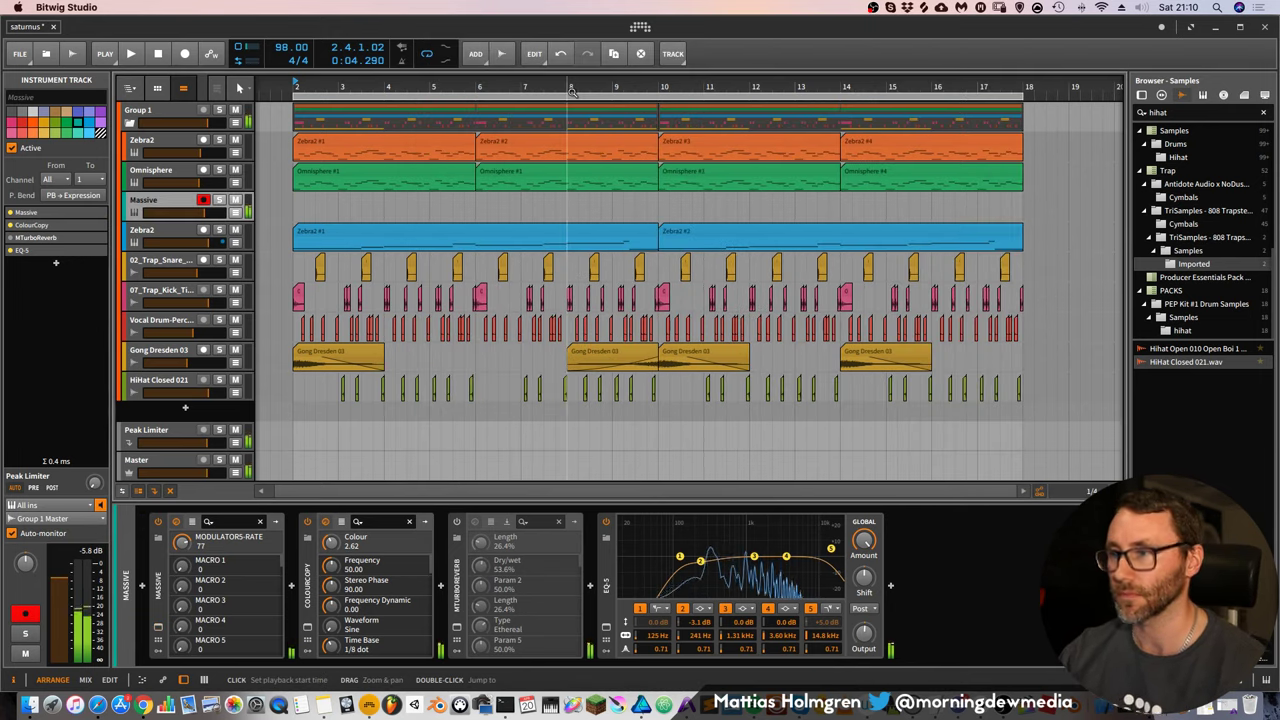
{"action": "key", "text": "space"}
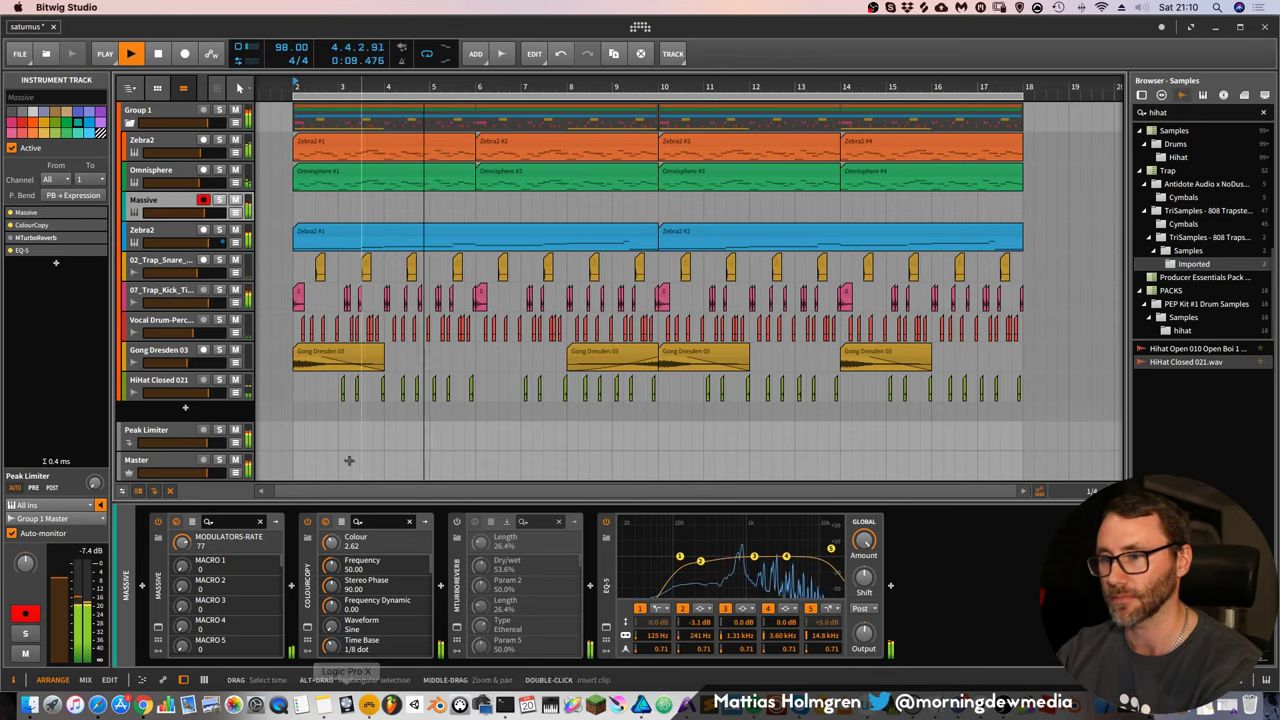
Switch on the MTurboReverb device on the Massive track, audition it with the arrangement and stop playback
{"action": "left_click", "coordinate": [457, 522]}
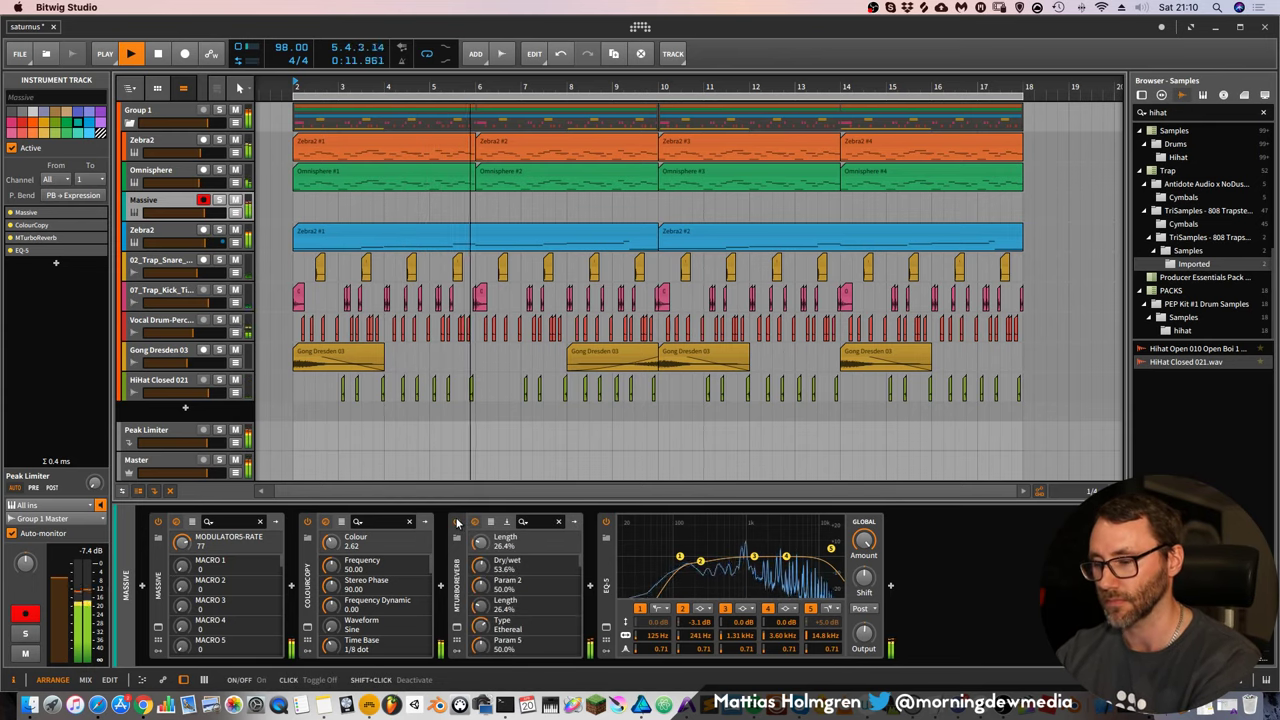
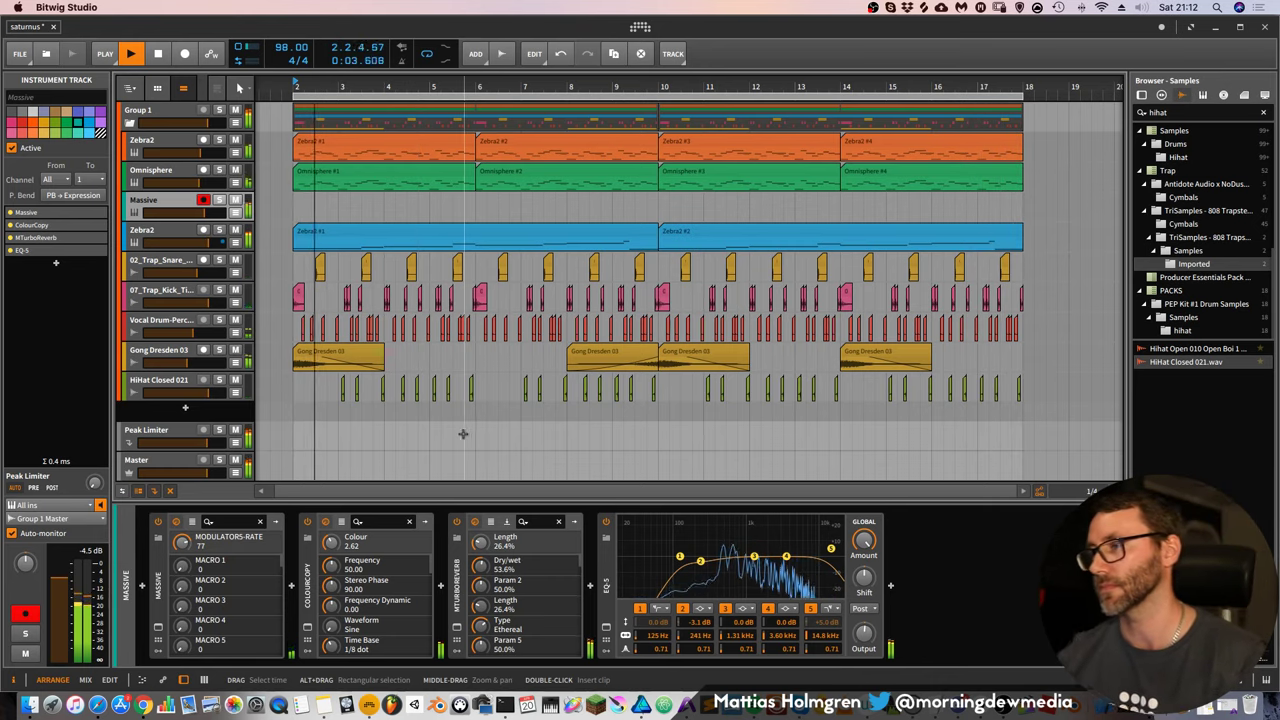
{"action": "key", "text": "space"}
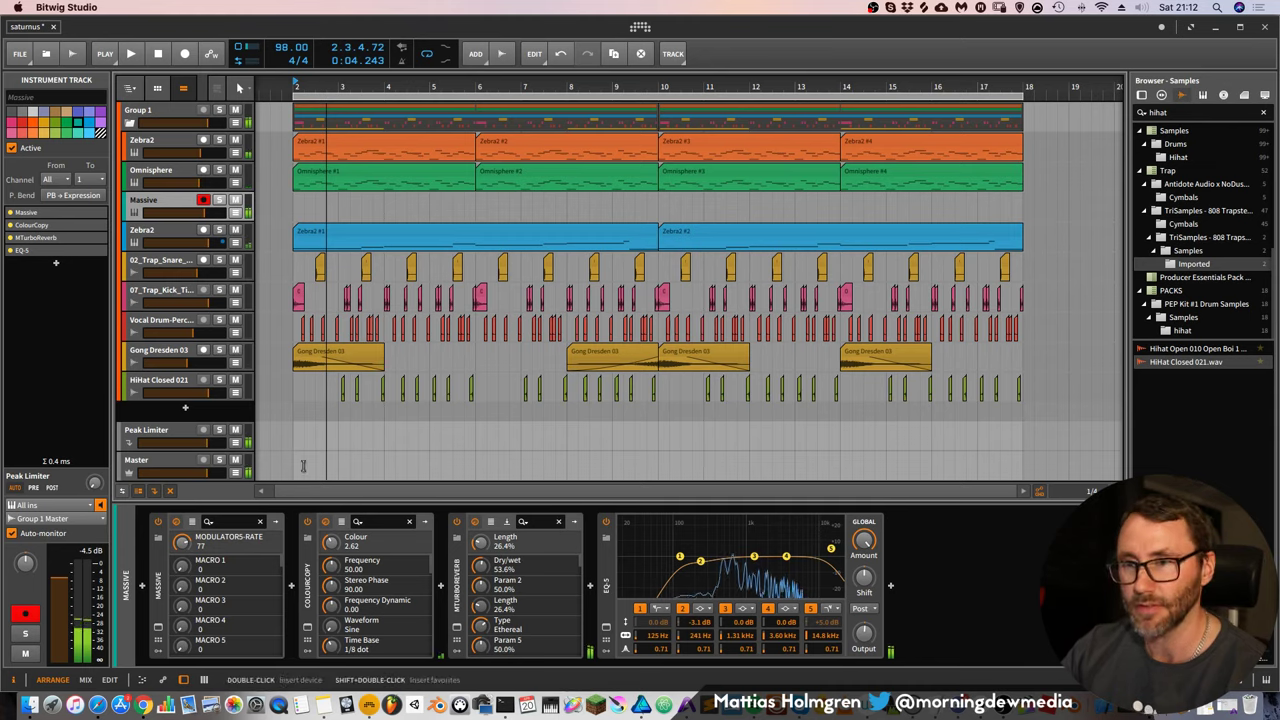
Add an instrument track below Massive and load Kontakt 5 on it from the Synths collection
{"action": "right_click", "coordinate": [180, 205]}
{"action": "left_click", "coordinate": [235, 214]}
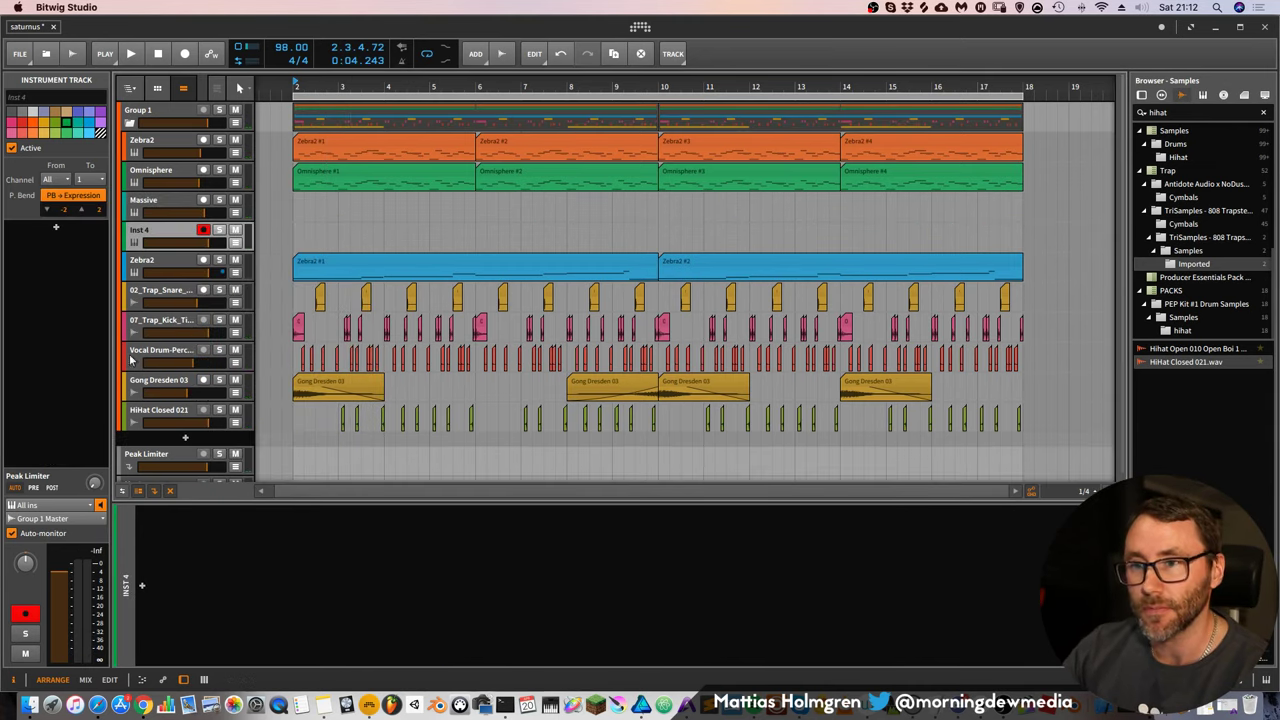
{"action": "double_click", "coordinate": [146, 566]}
{"action": "left_click", "coordinate": [180, 321]}
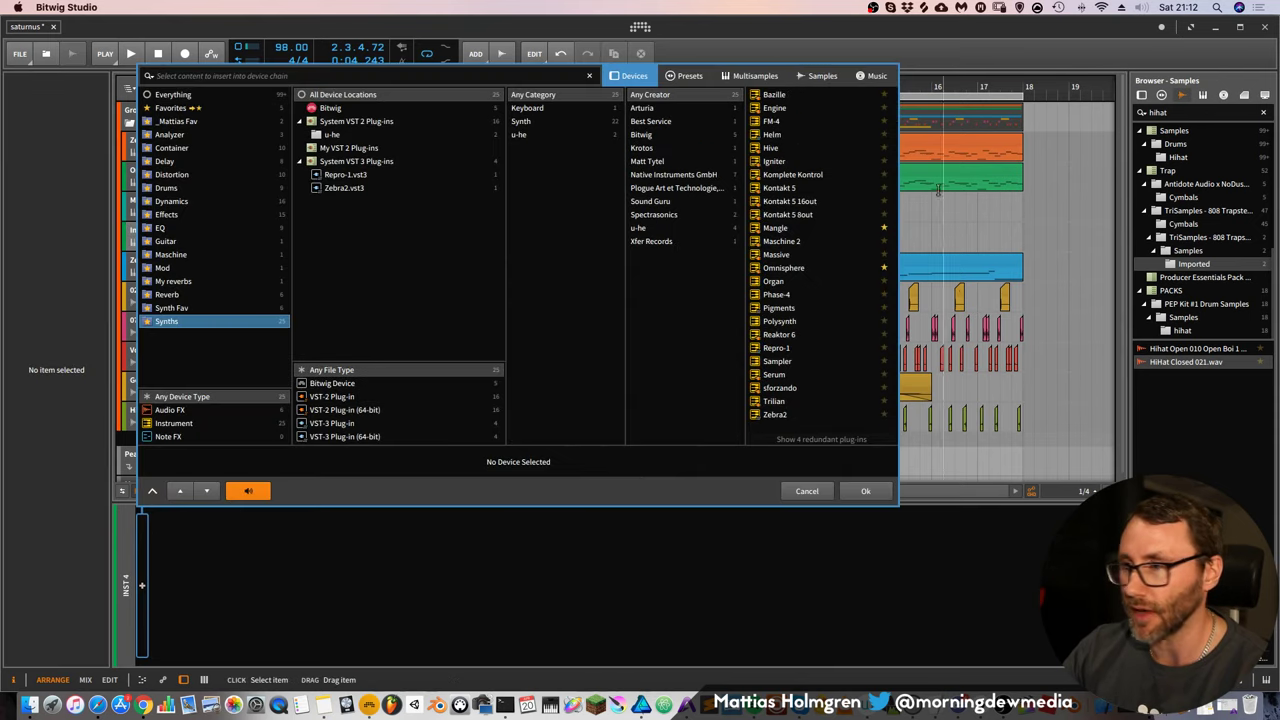
{"action": "left_click", "coordinate": [797, 189]}
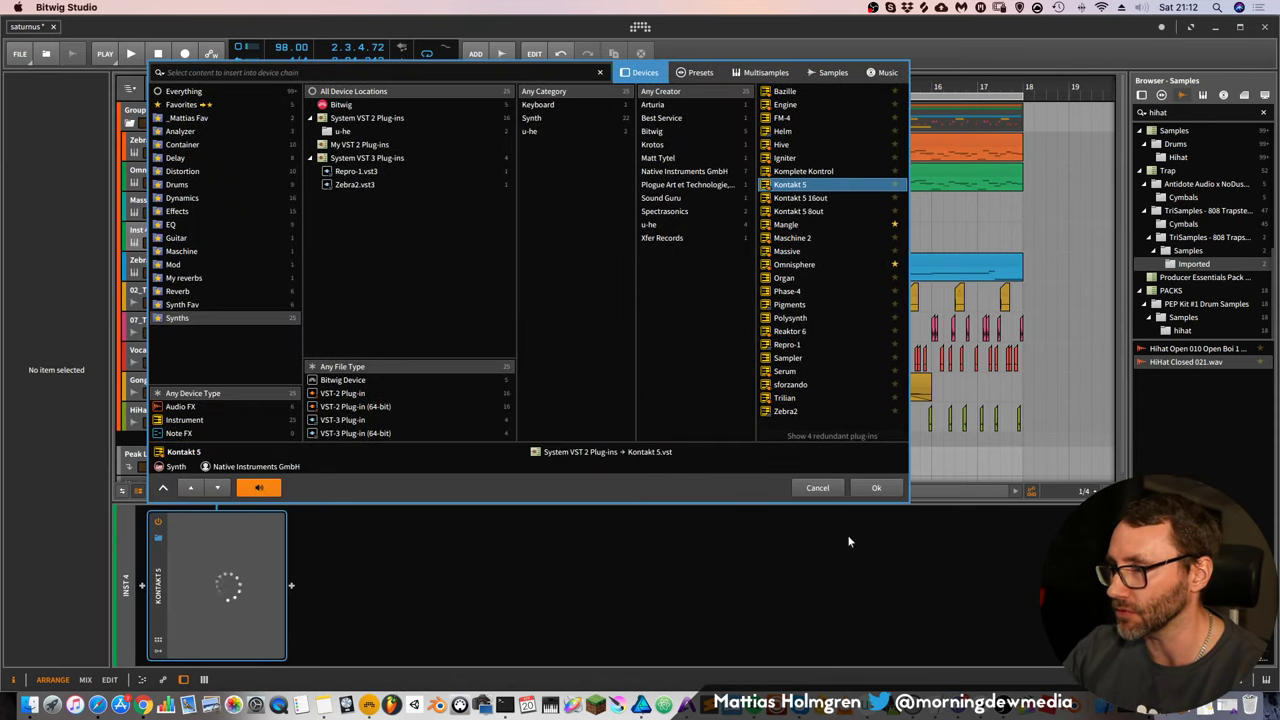
{"action": "left_click", "coordinate": [872, 488]}
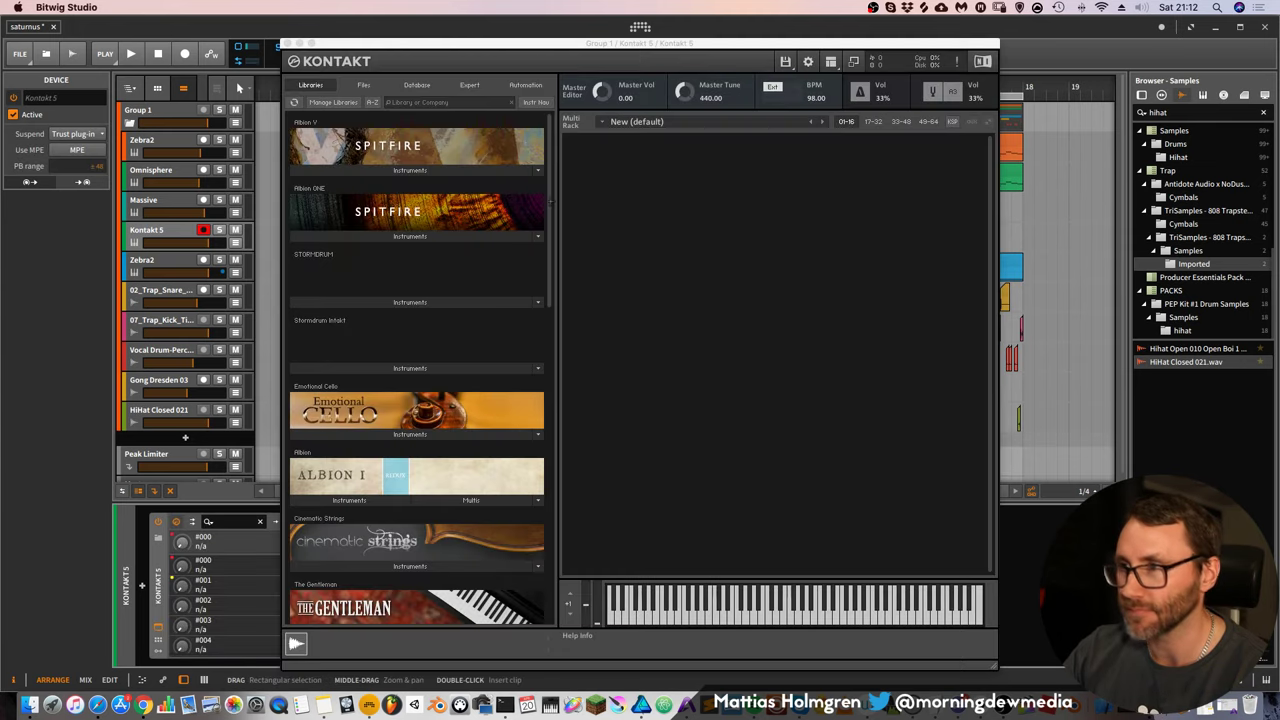
Load The Gentleman piano in Kontakt and choose its factory snapshot Sparkling Upright
{"action": "scroll", "coordinate": [459, 527], "scroll_direction": "down", "scroll_amount": 4}
{"action": "left_click", "coordinate": [406, 513]}
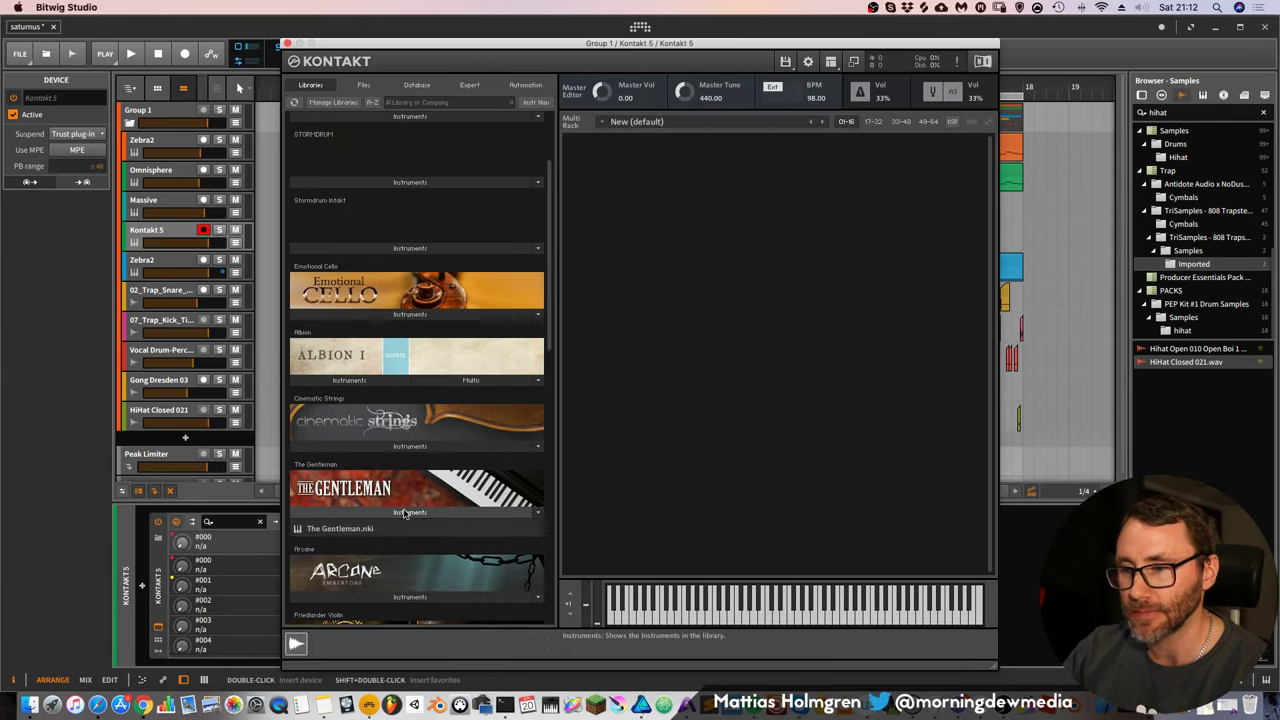
{"action": "double_click", "coordinate": [373, 530]}
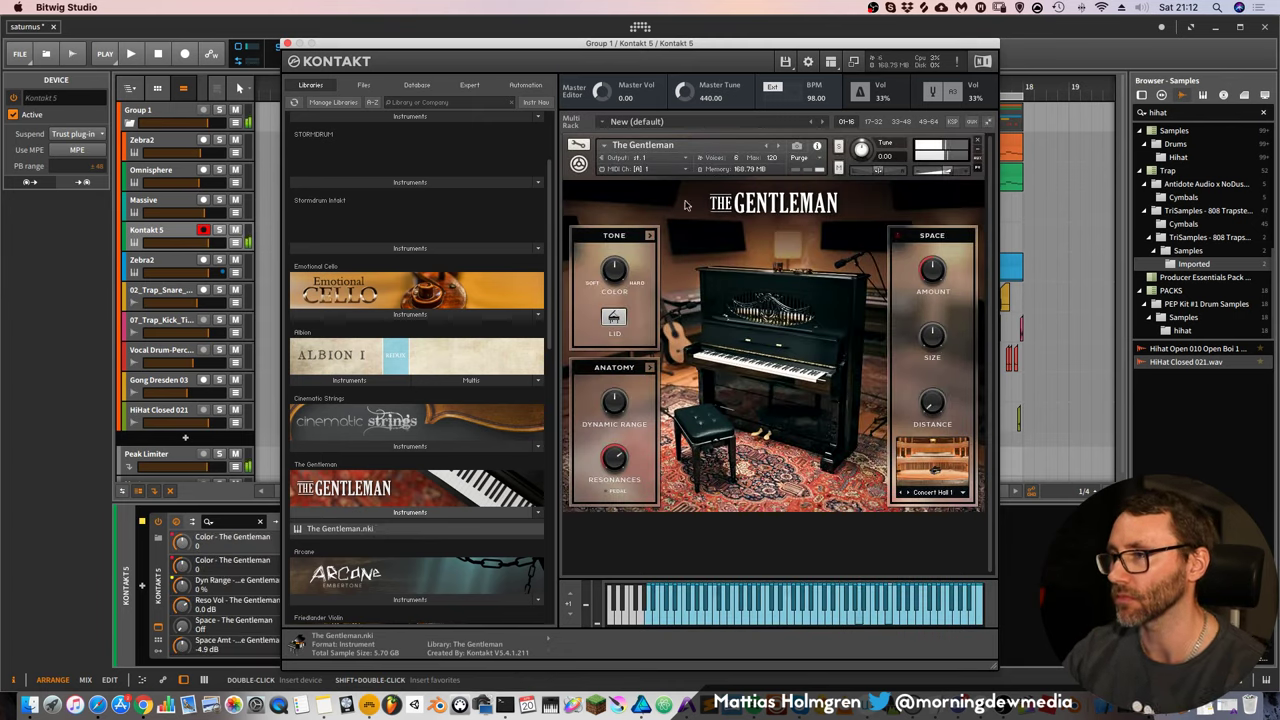
{"action": "left_click", "coordinate": [796, 146]}
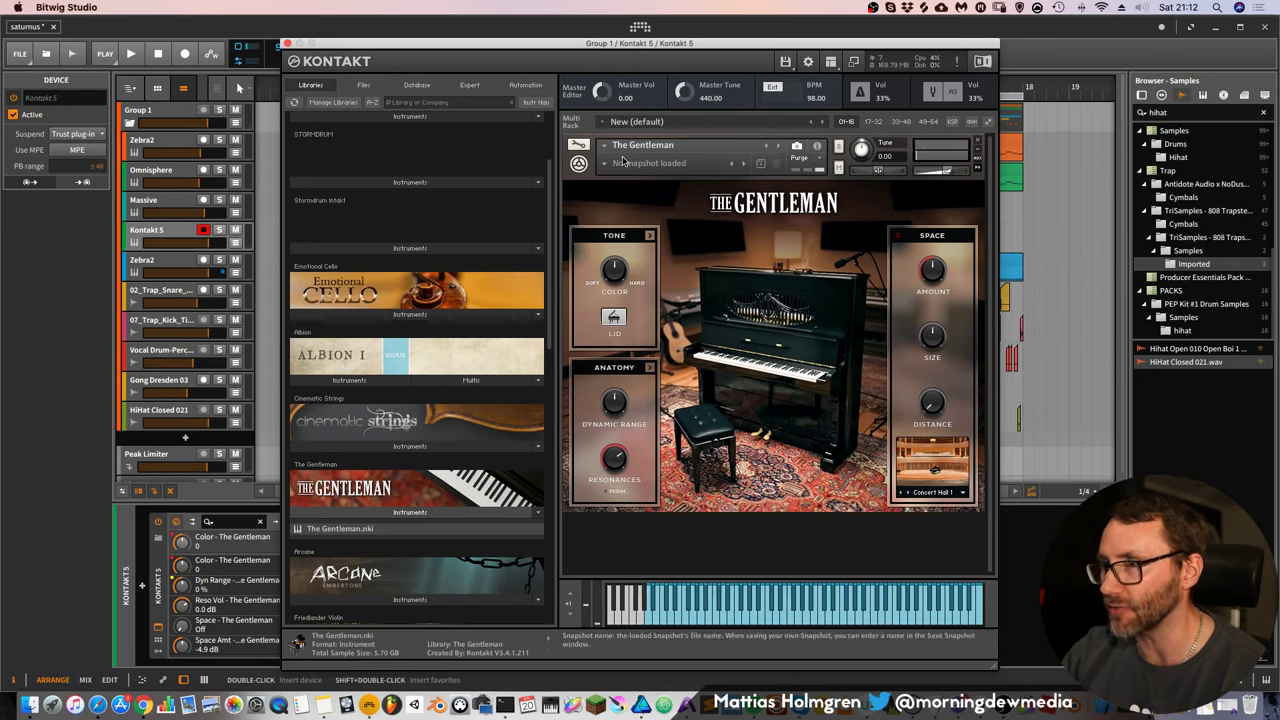
{"action": "left_click", "coordinate": [660, 163]}
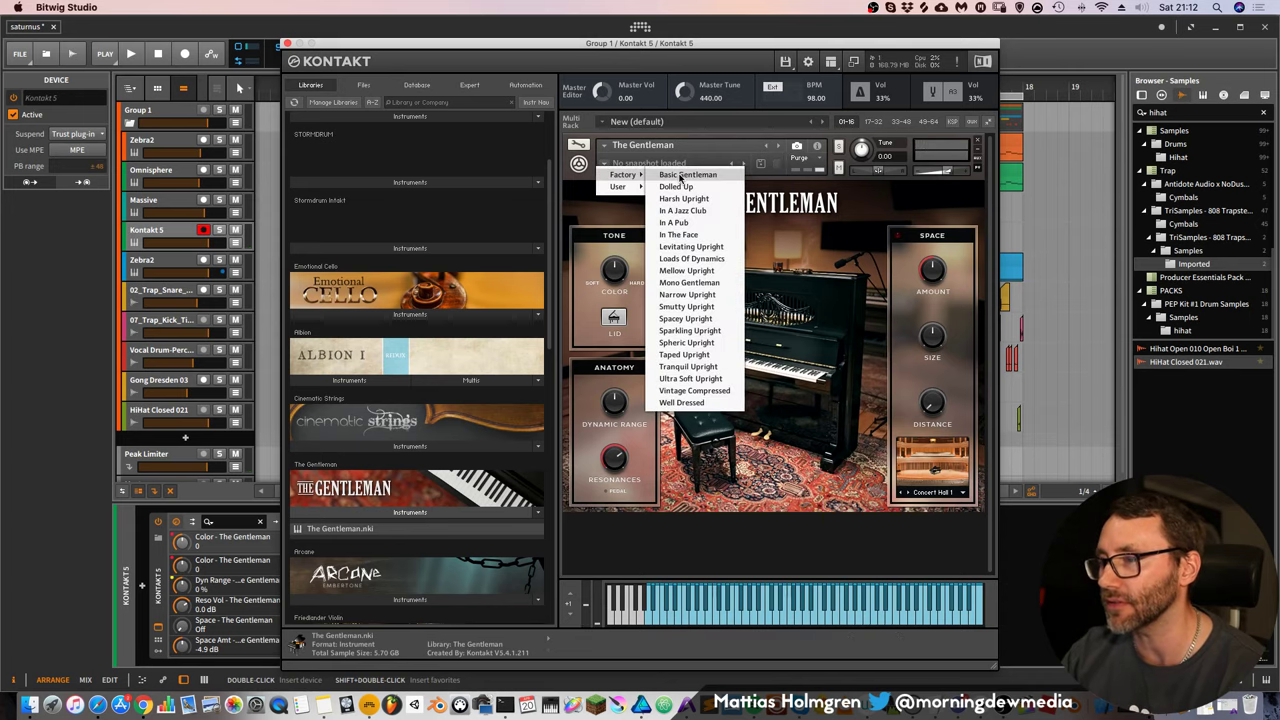
{"action": "left_click", "coordinate": [687, 331]}
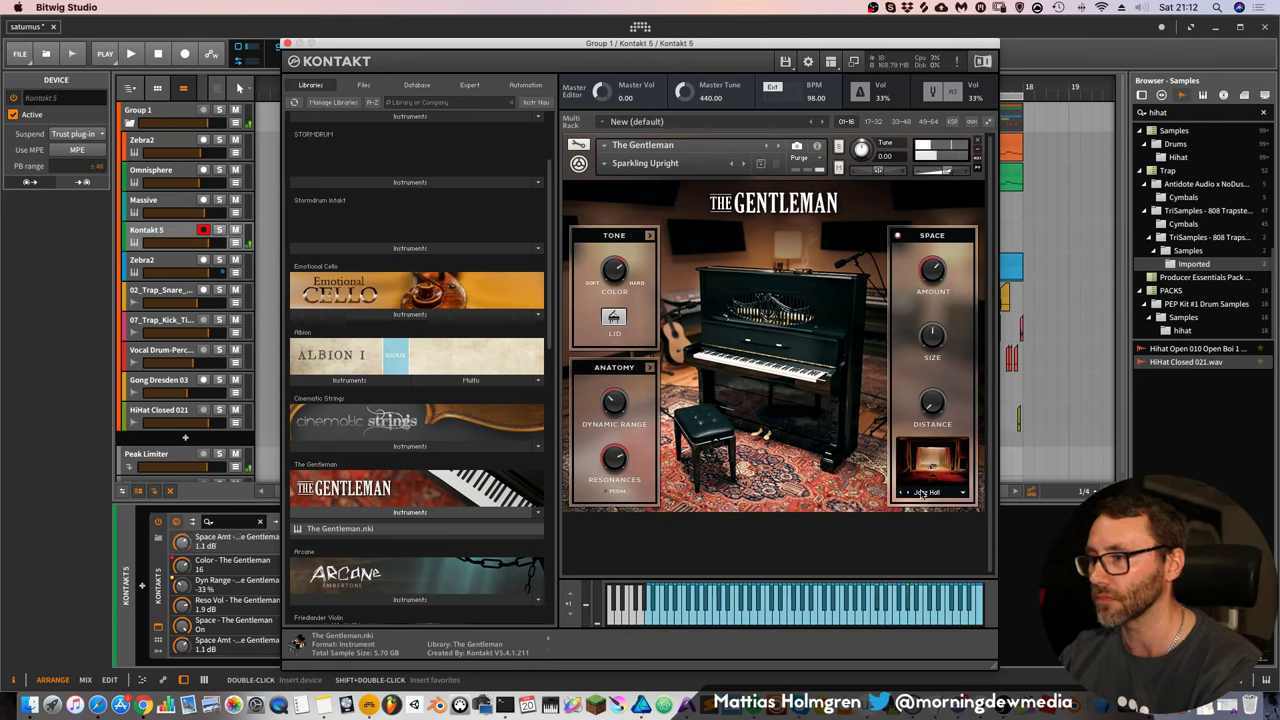
Set the piano's Space to Taj Mahal and its Color to 12, and close the Kontakt window
{"action": "left_click", "coordinate": [960, 494]}
{"action": "left_click", "coordinate": [957, 491]}
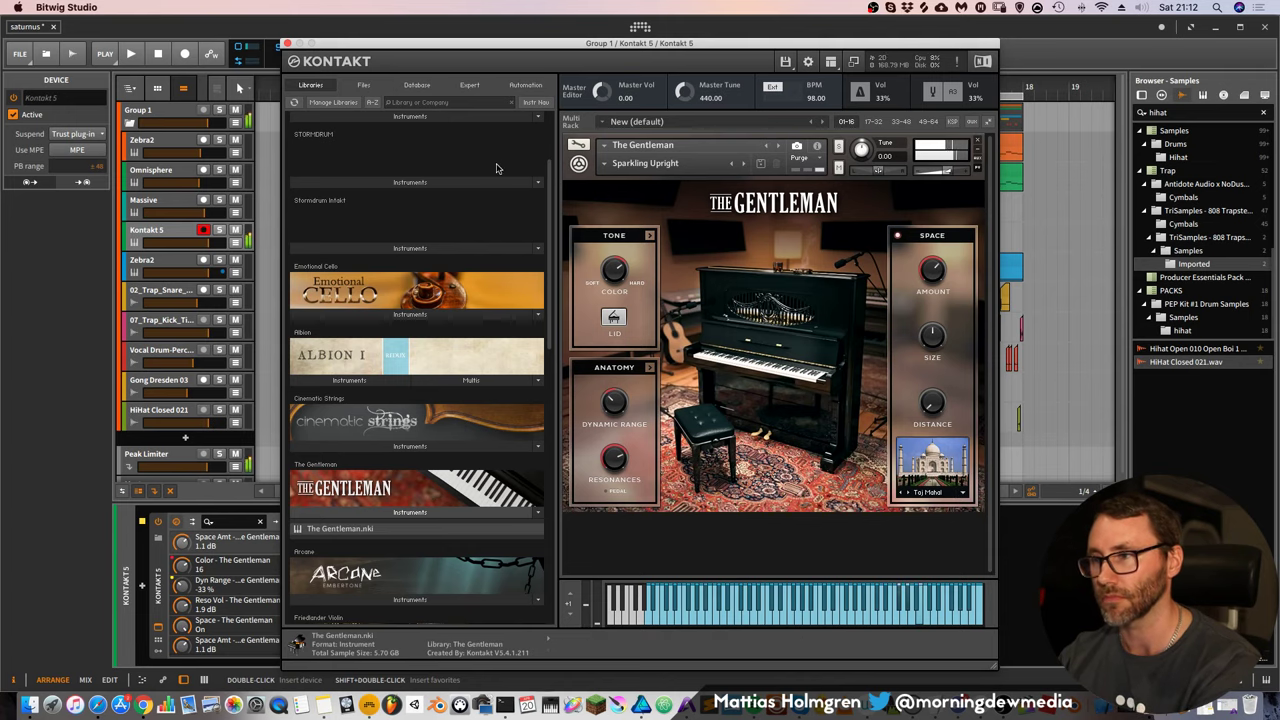
{"action": "left_click_drag", "start_coordinate": [616, 268], "coordinate": [616, 279]}
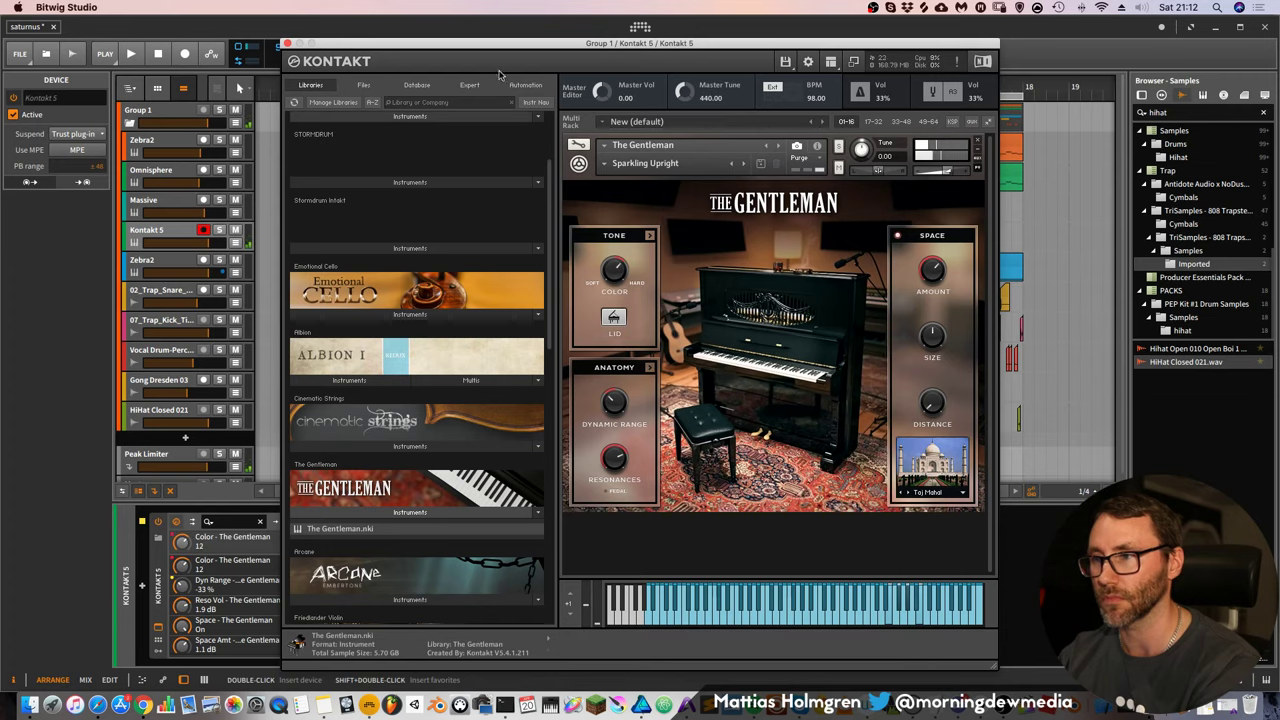
{"action": "left_click", "coordinate": [287, 43]}
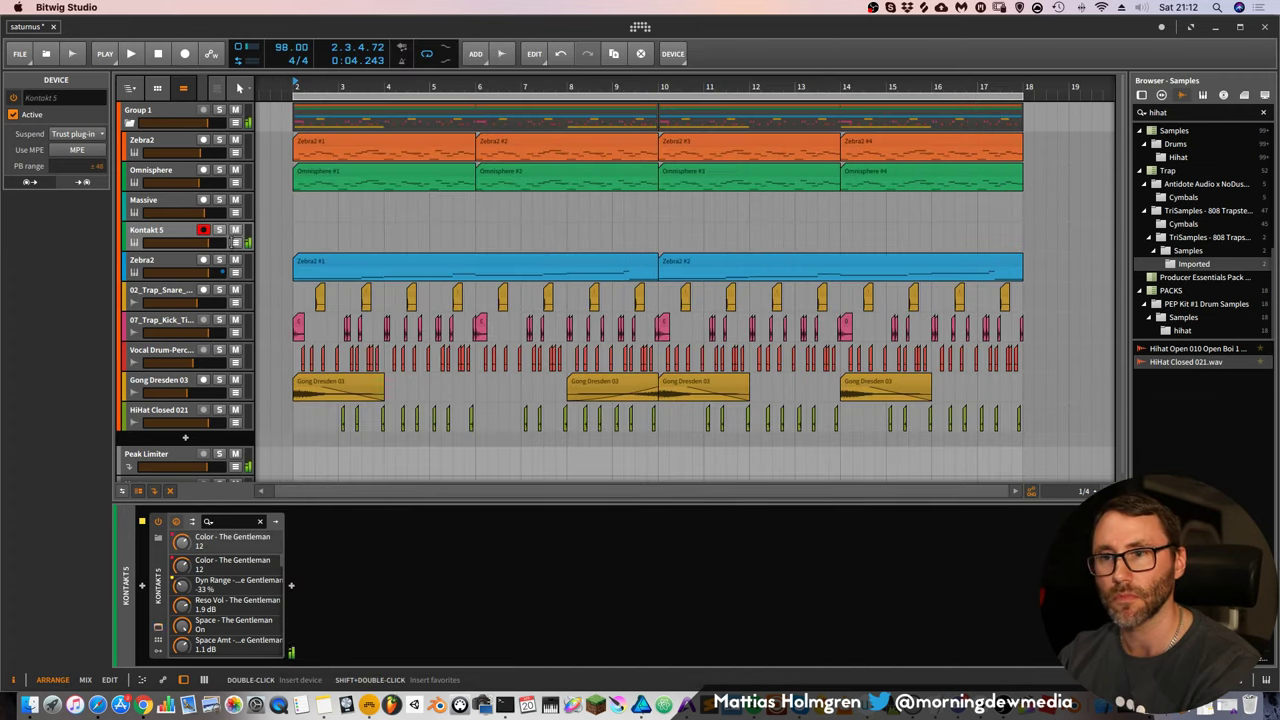
Insert OTT after Kontakt 5 with Depth 27% and Out Gain 4.0 dB, and close its window
{"action": "left_click", "coordinate": [297, 585]}
{"action": "left_click", "coordinate": [380, 200]}
{"action": "left_click", "coordinate": [930, 184]}
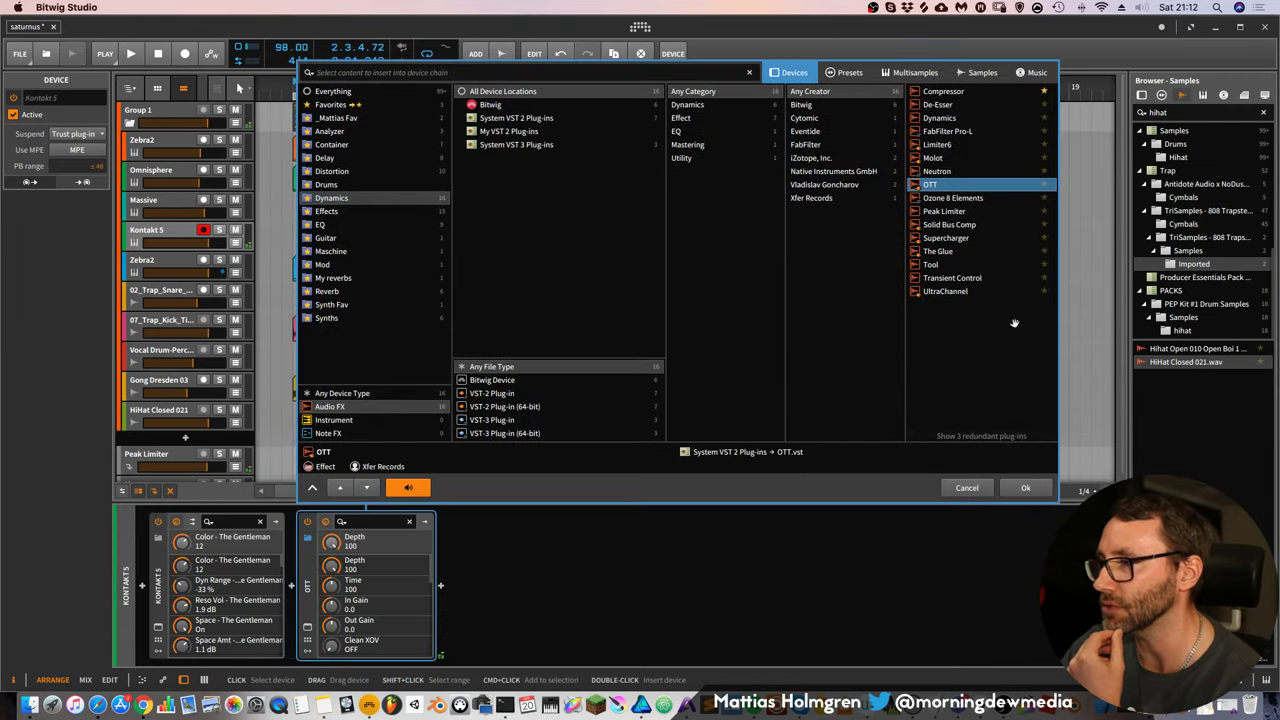
{"action": "left_click", "coordinate": [1025, 487]}
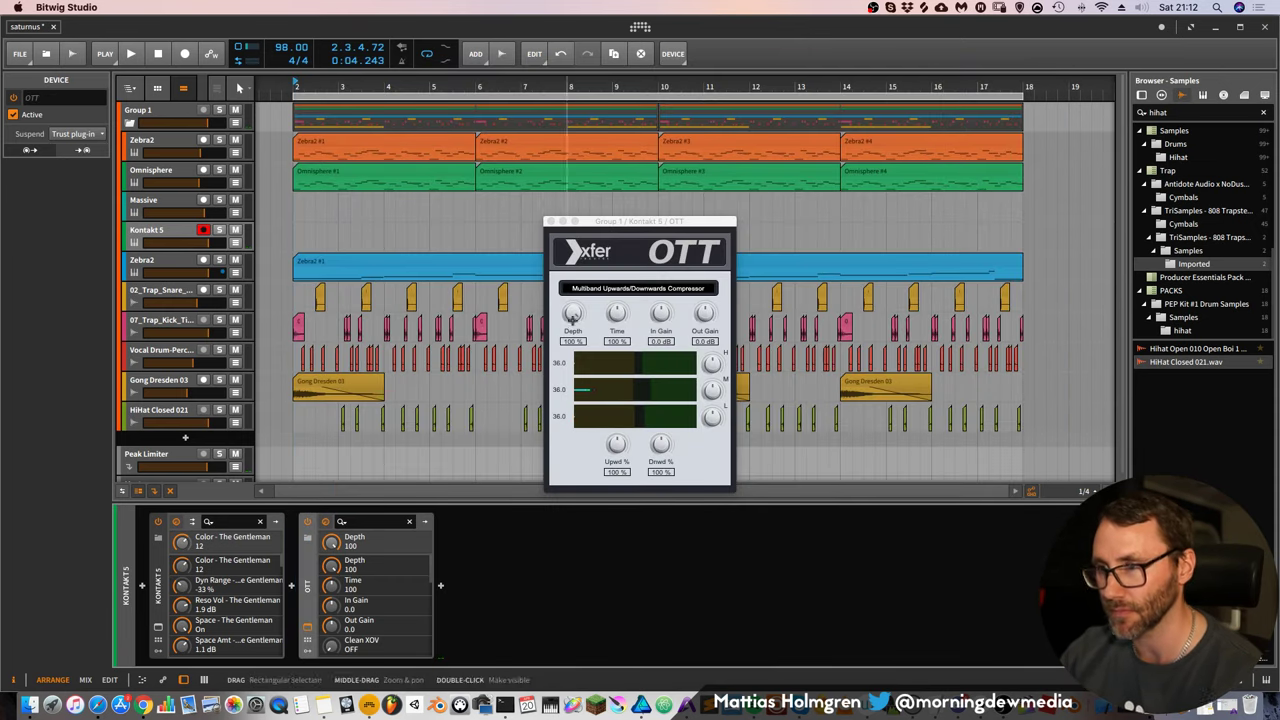
{"action": "left_click_drag", "start_coordinate": [572, 316], "coordinate": [578, 372]}
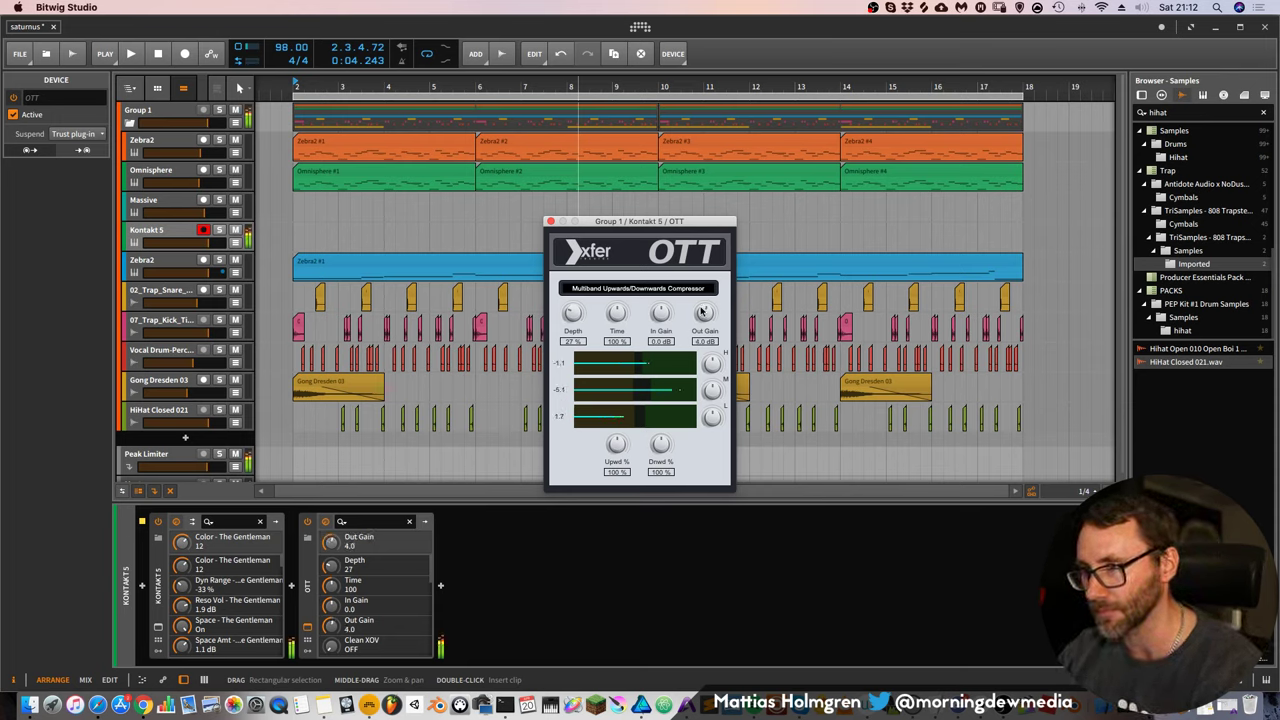
{"action": "left_click", "coordinate": [549, 222]}
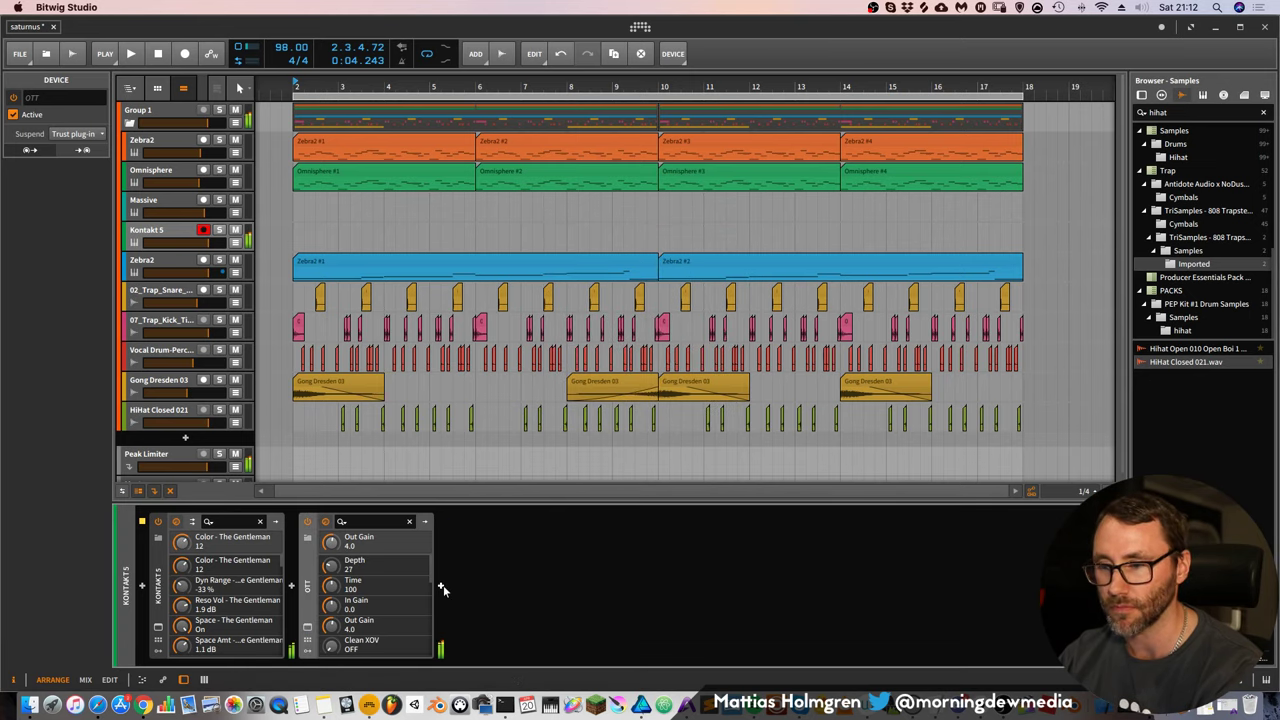
Insert an EQ-5 after OTT and set band 5 to Low-pass (4-pole) at about 5.20 kHz
{"action": "left_click", "coordinate": [441, 585]}
{"action": "left_click", "coordinate": [483, 230]}
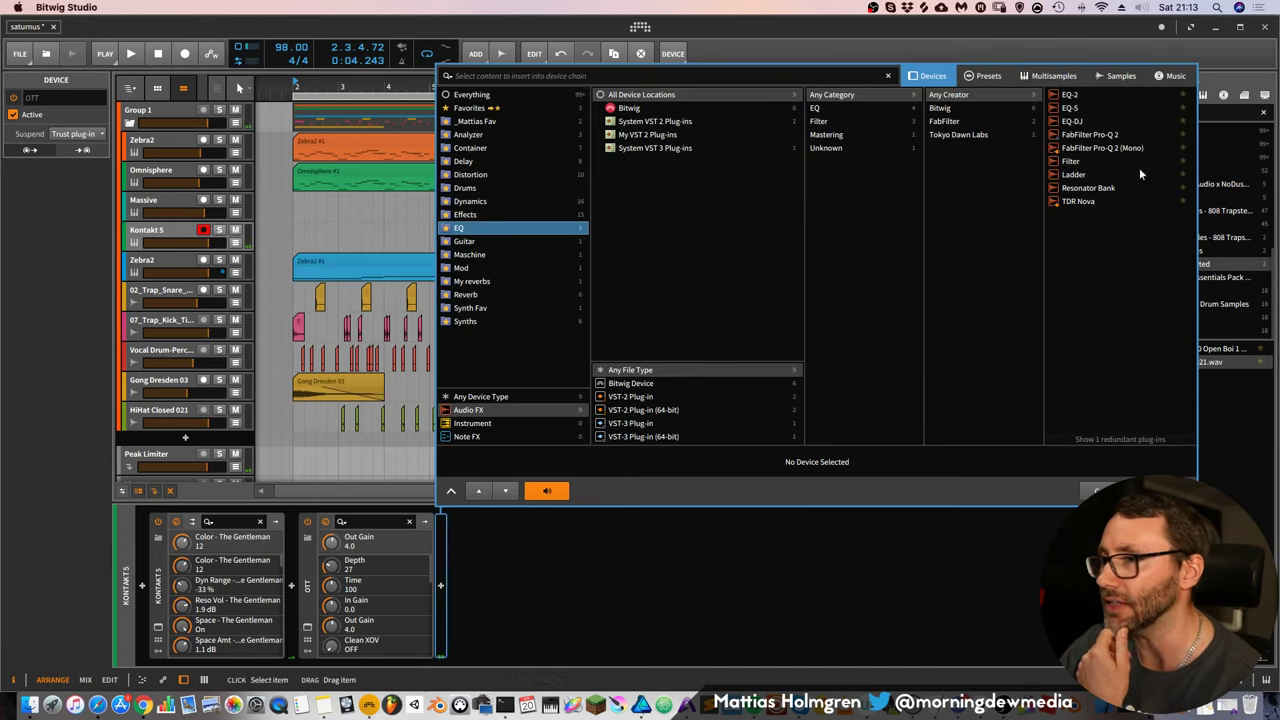
{"action": "double_click", "coordinate": [1078, 112]}
{"action": "left_click", "coordinate": [680, 608]}
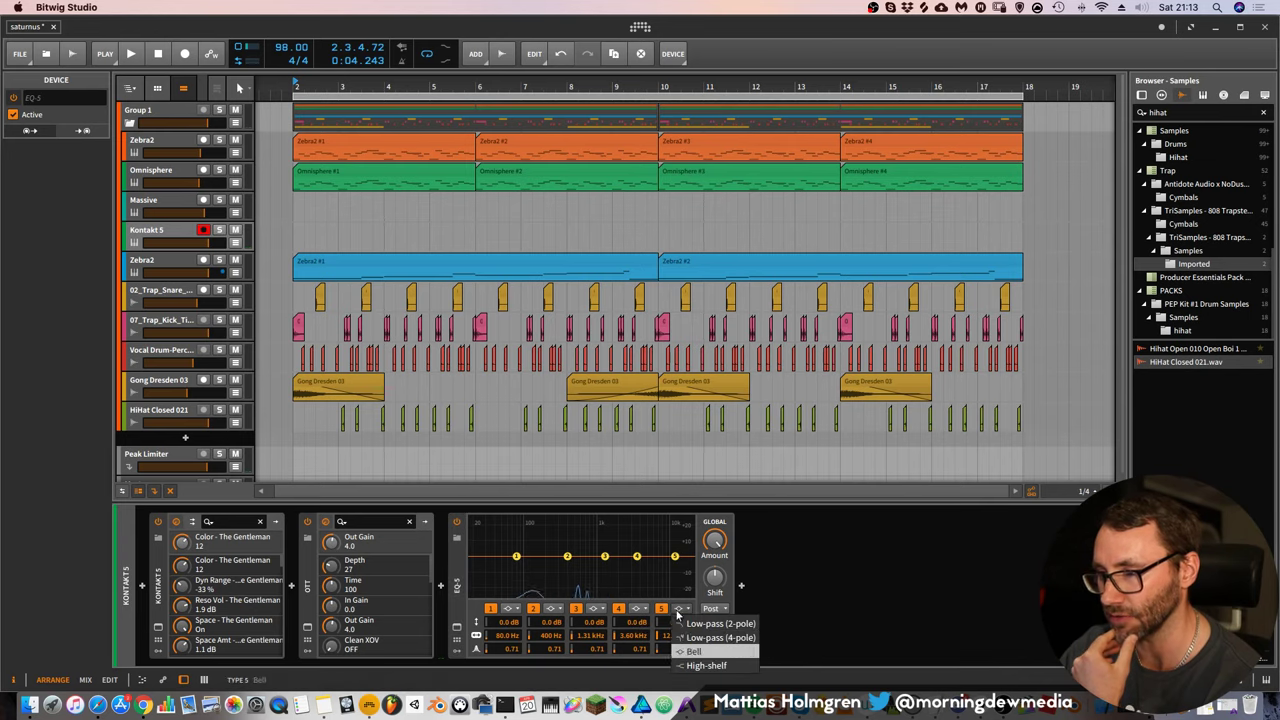
{"action": "left_click", "coordinate": [690, 640]}
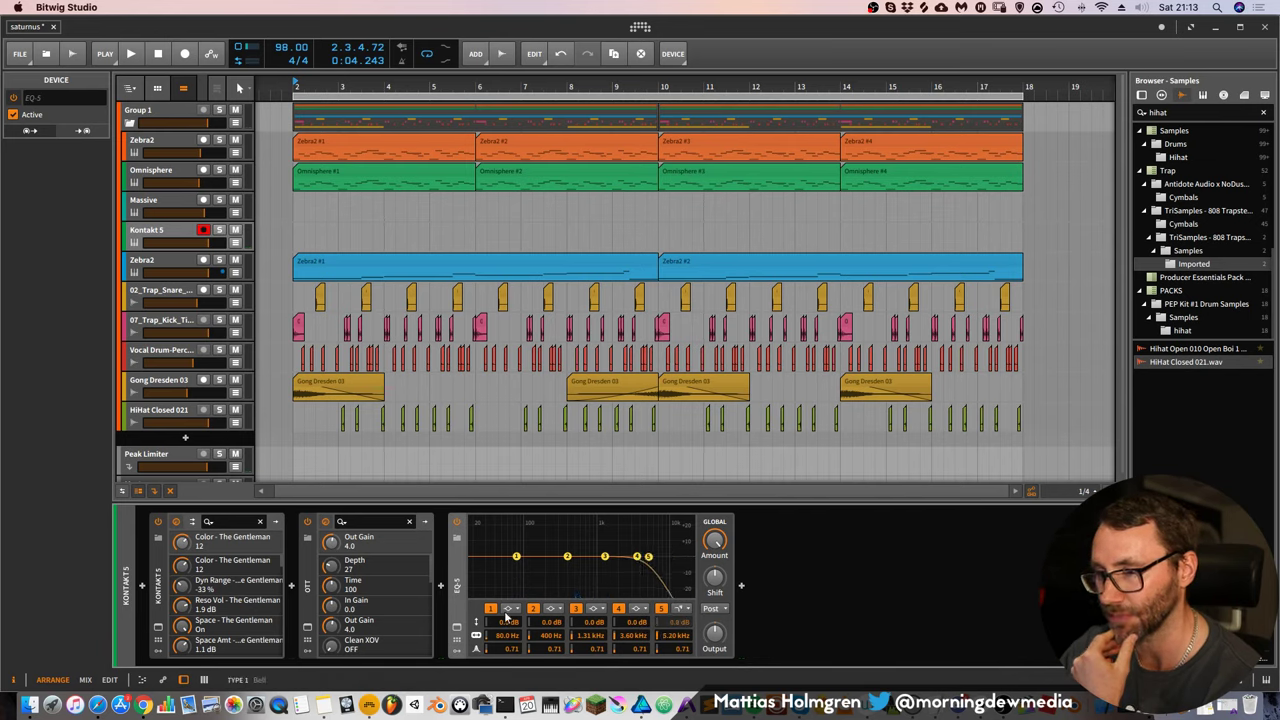
Make EQ-5 band 1 on the Kontakt 5 track a high-pass filter at about 196 Hz
{"action": "left_click", "coordinate": [510, 608]}
{"action": "left_click", "coordinate": [513, 624]}
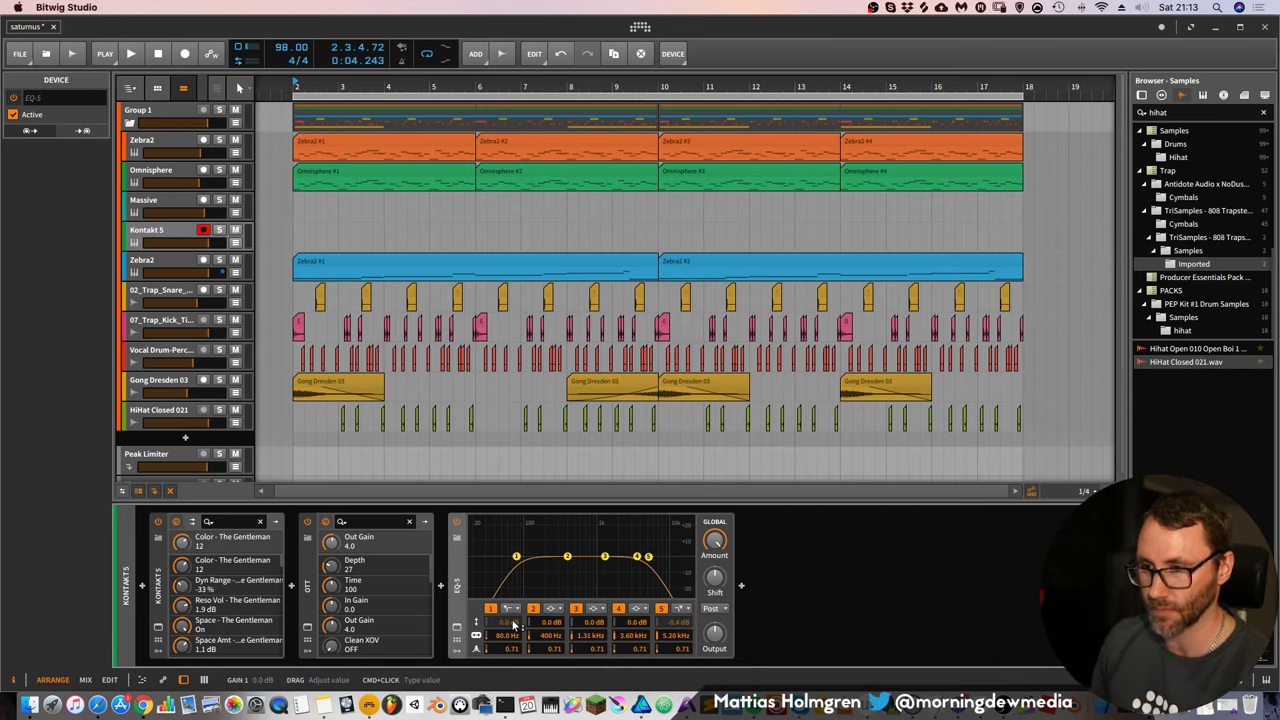
{"action": "left_click_drag", "start_coordinate": [545, 557], "coordinate": [545, 540]}
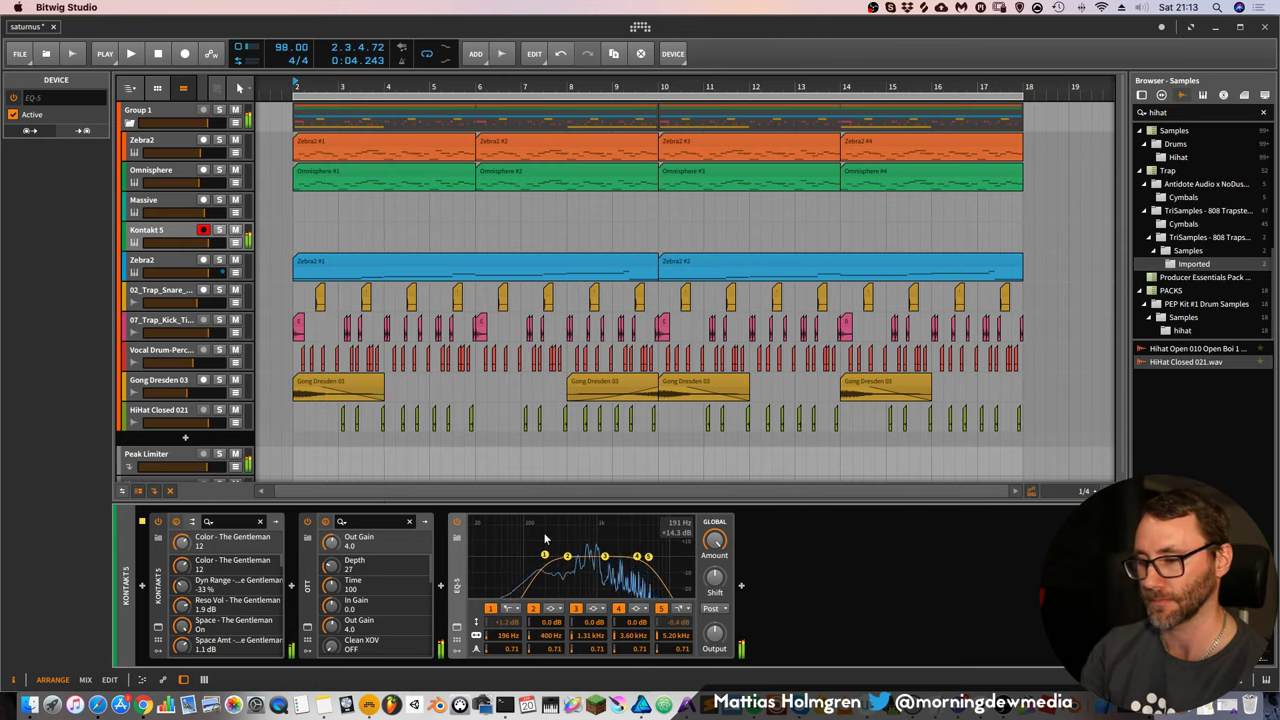
Audition the piano over the arrangement, record-arm Massive alongside Kontakt 5, and stop playback
{"action": "key", "text": "space"}
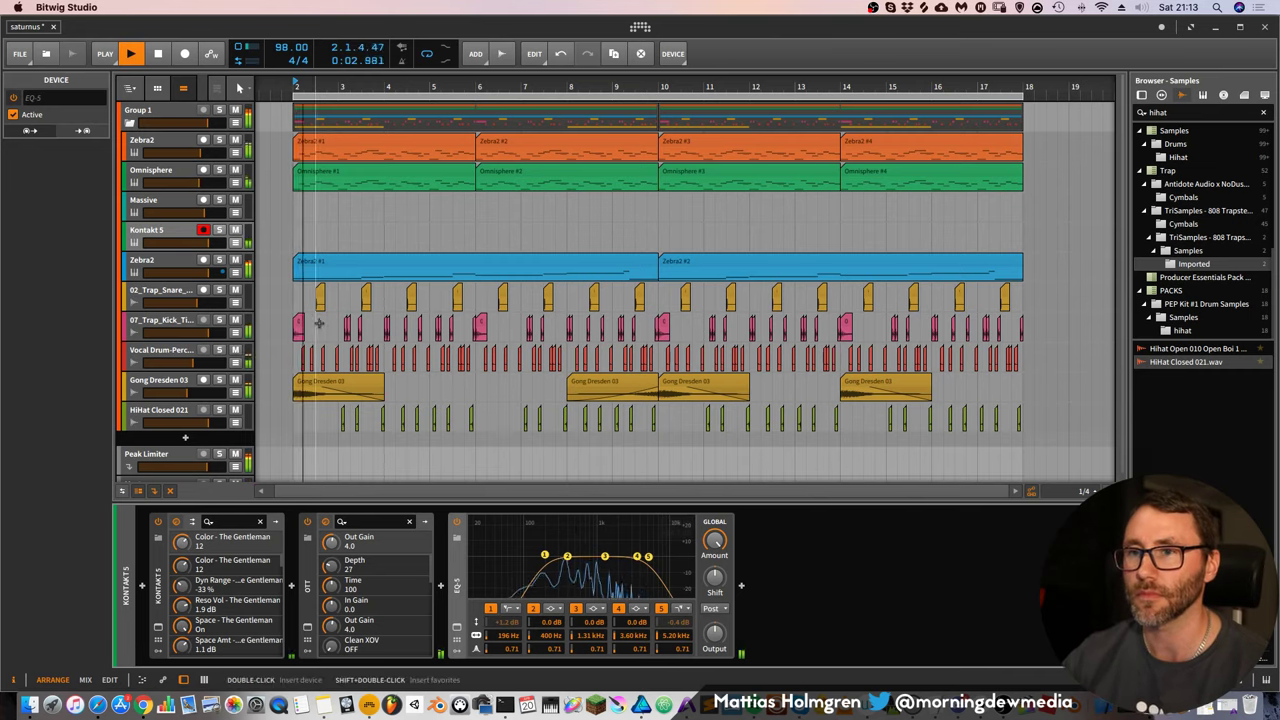
{"action": "left_click", "coordinate": [205, 203]}
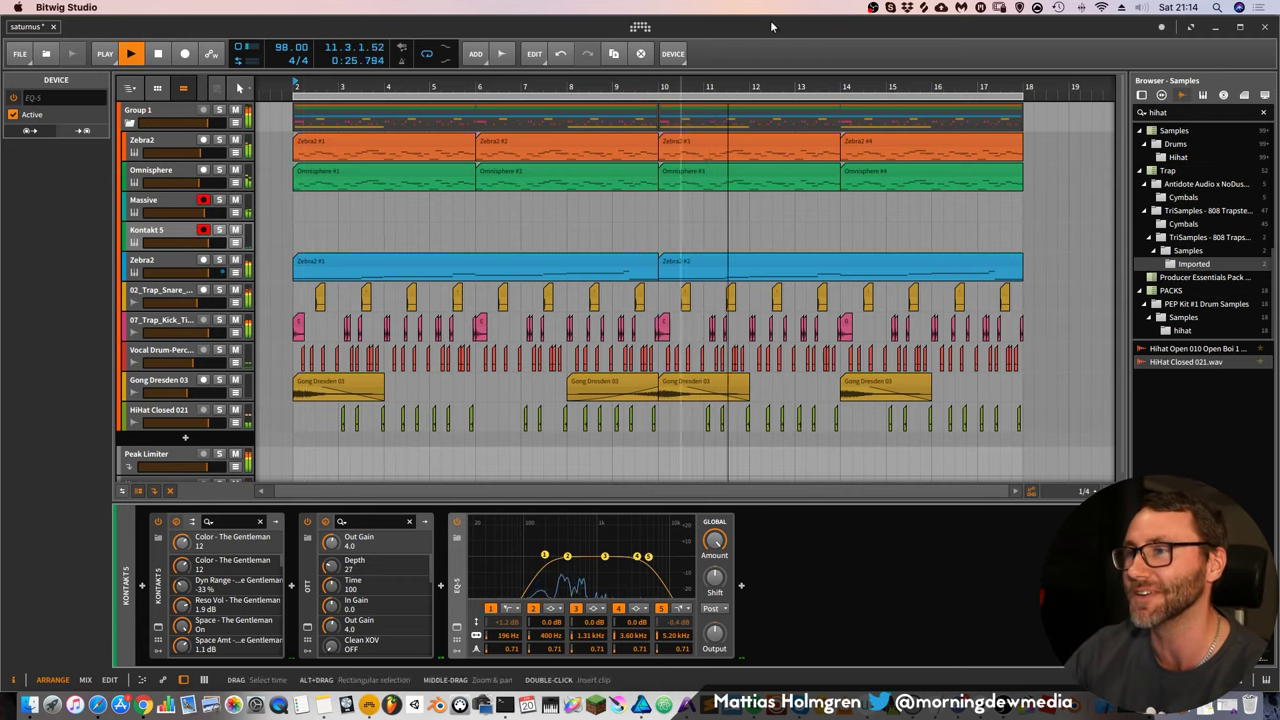
{"action": "key", "text": "space"}
Duplicate all arranger clips directly after the originals from bar 18 and extend the loop region to 32 bars
{"action": "left_click_drag", "start_coordinate": [670, 88], "coordinate": [564, 72]}
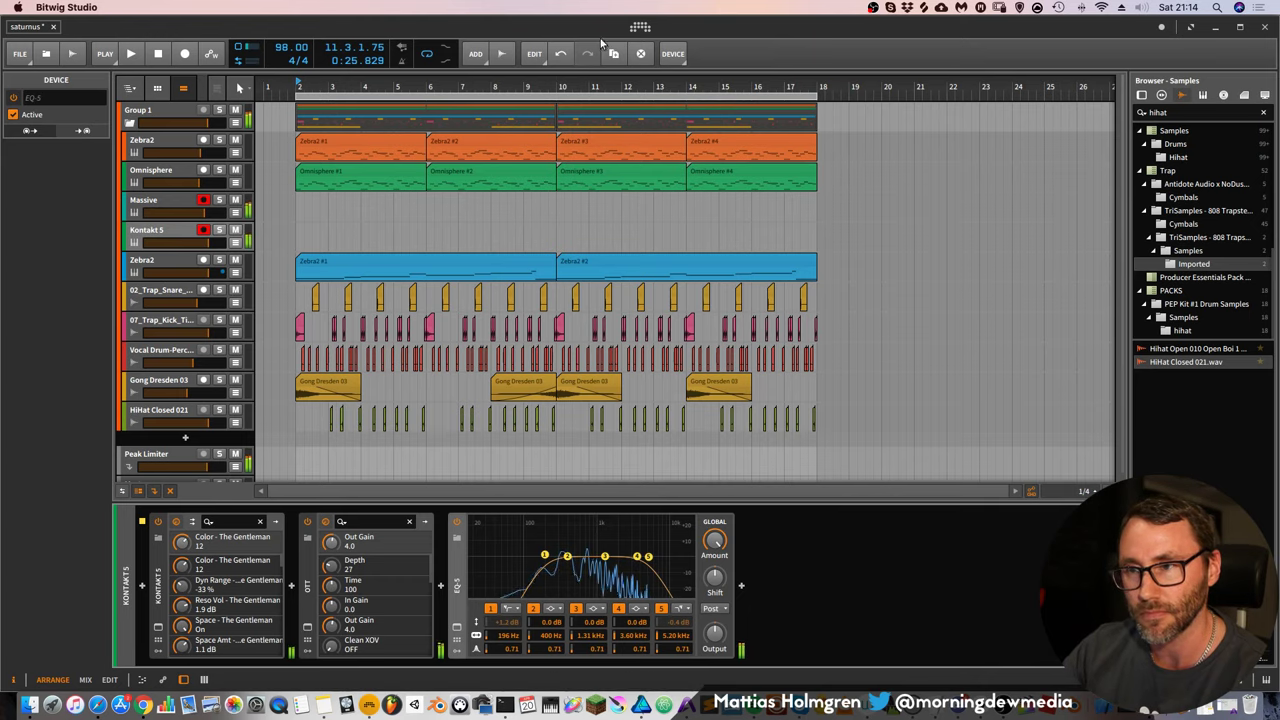
{"action": "left_click_drag", "start_coordinate": [592, 452], "coordinate": [780, 452]}
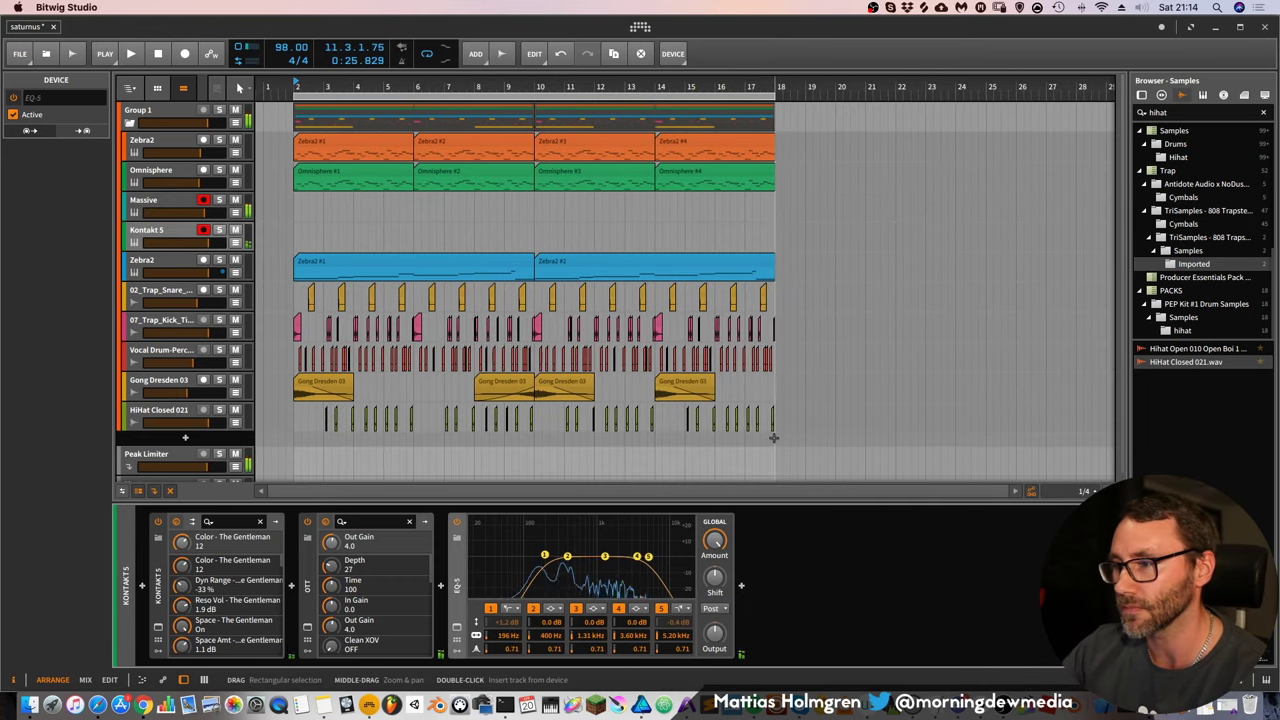
{"action": "key", "text": "super+a"}
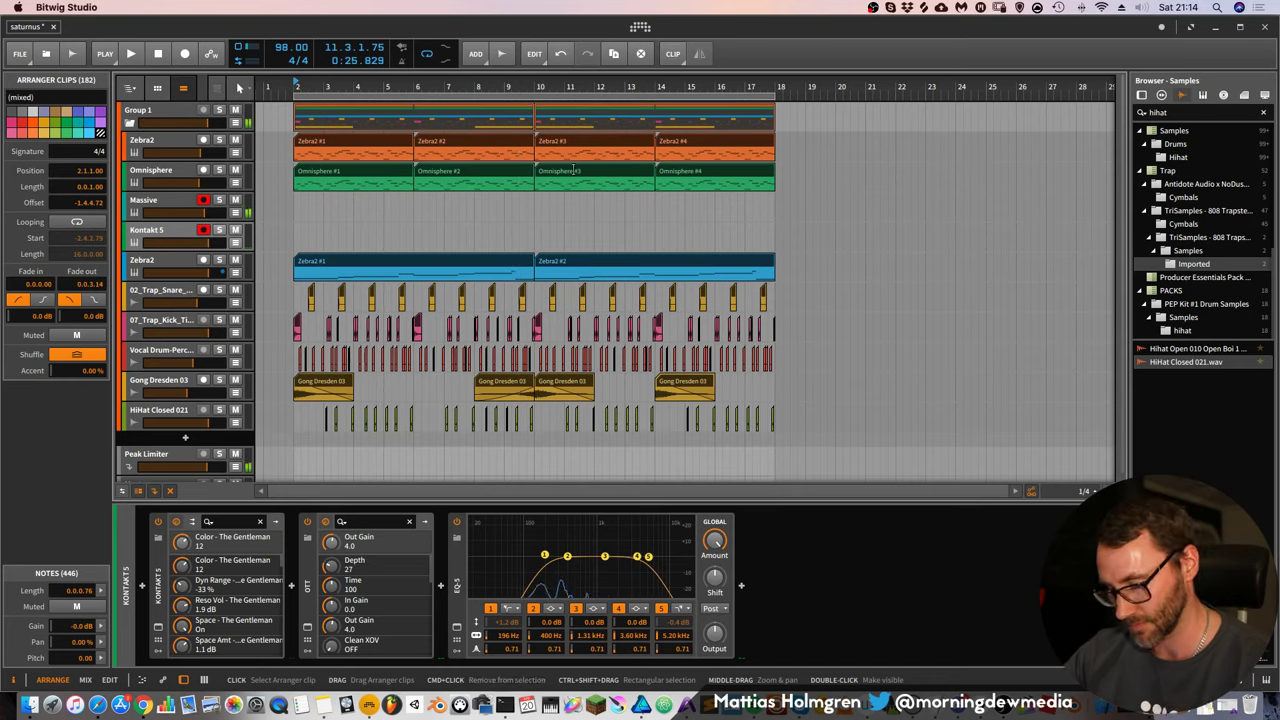
{"action": "key", "text": "super+d"}
{"action": "key", "text": "minus"}
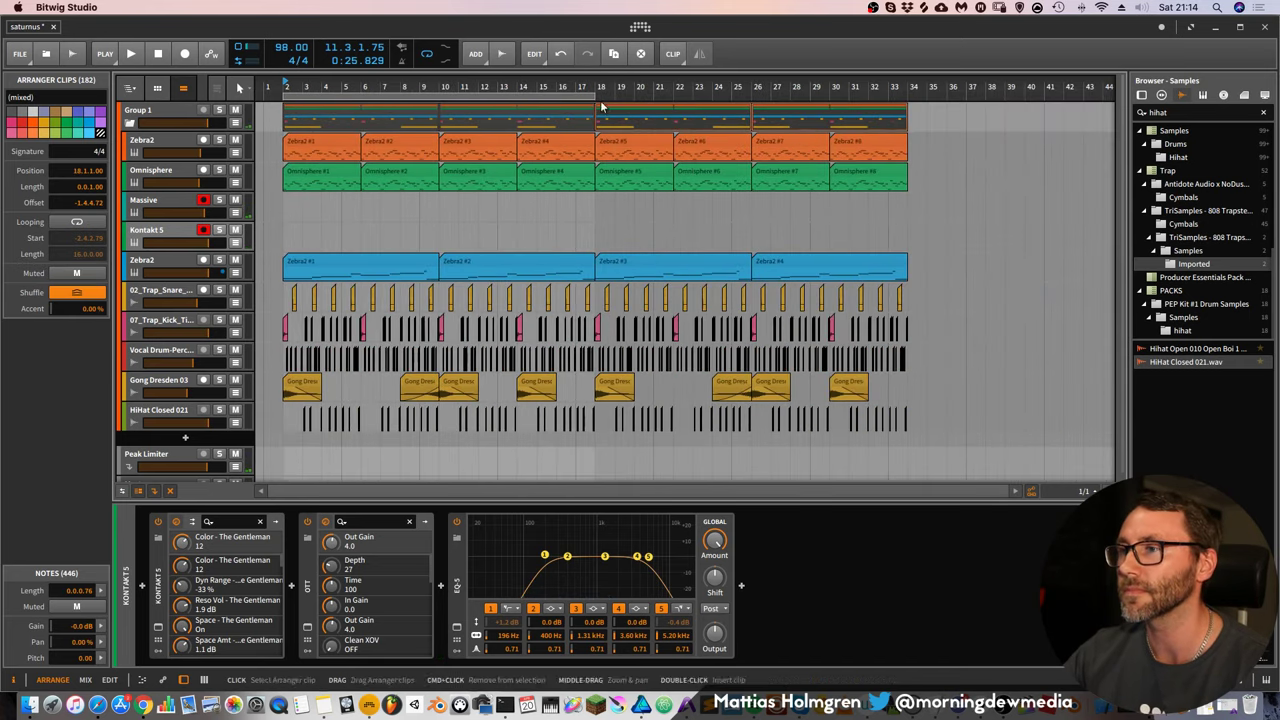
{"action": "left_click_drag", "start_coordinate": [596, 96], "coordinate": [908, 96]}
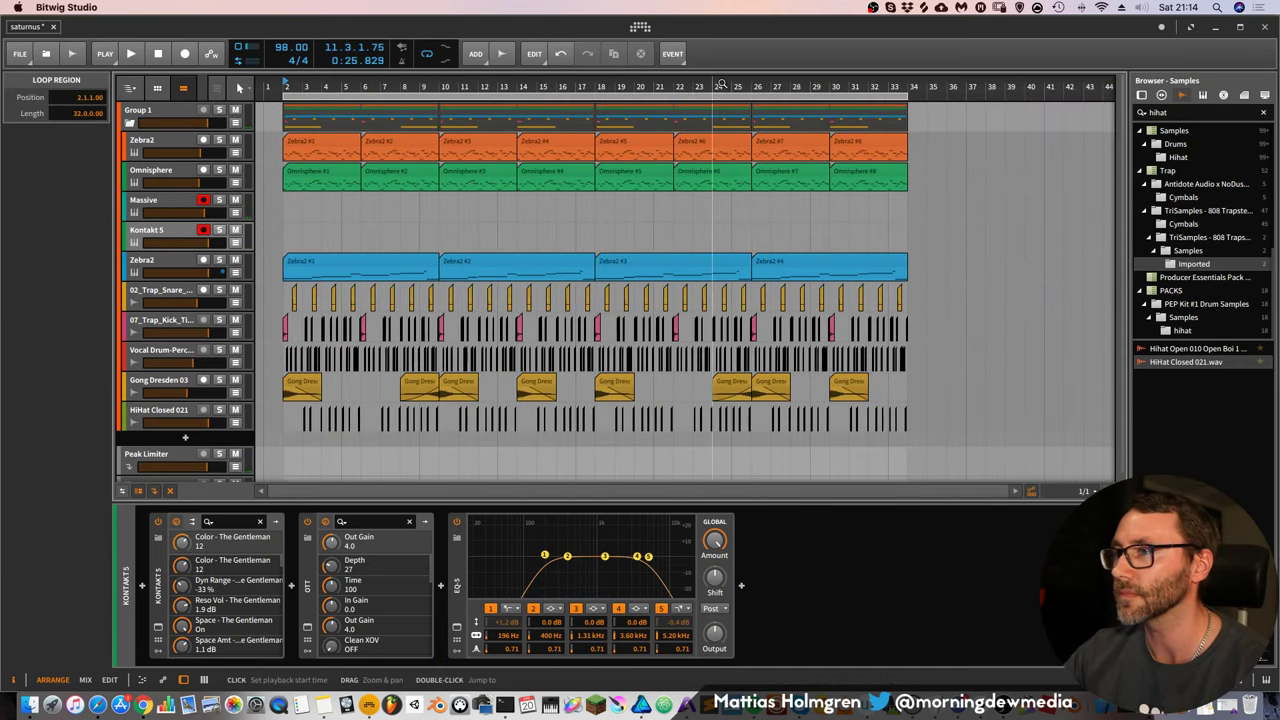
Select the Kontakt 5 track so that it alone is record-armed
{"action": "left_click_drag", "start_coordinate": [713, 85], "coordinate": [981, 84]}
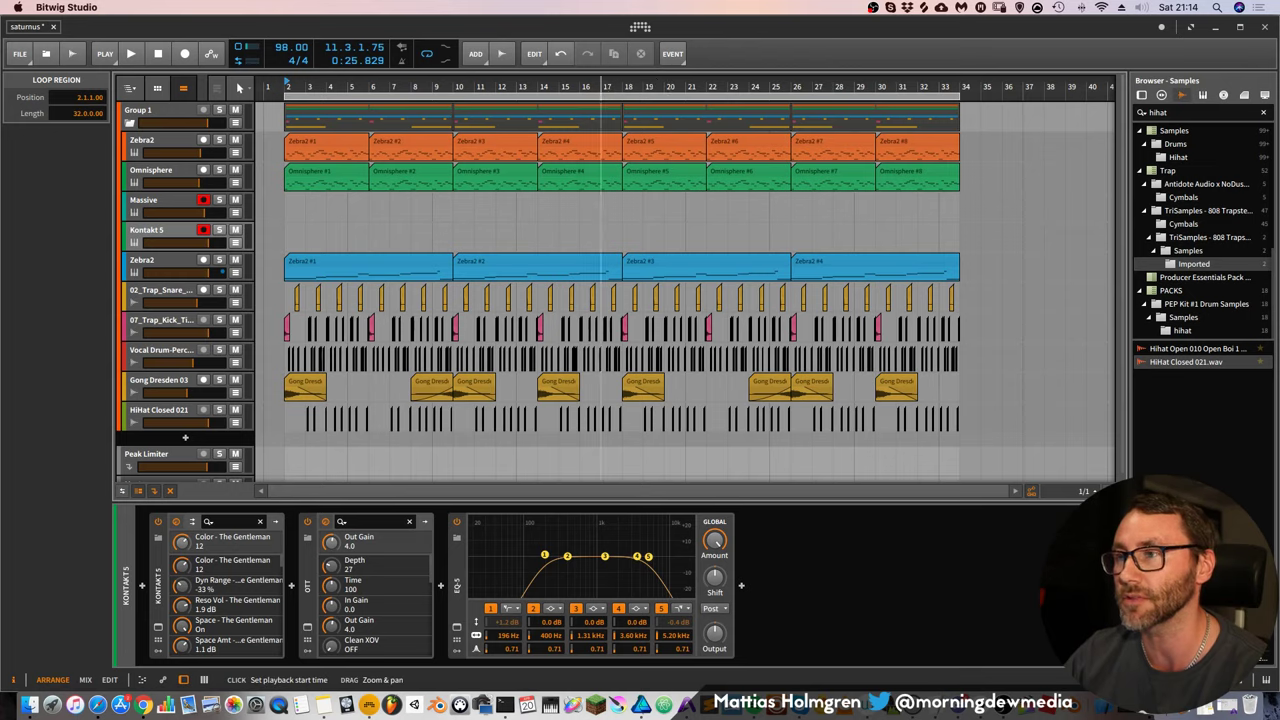
{"action": "key", "text": "plus"}
{"action": "key", "text": "minus"}
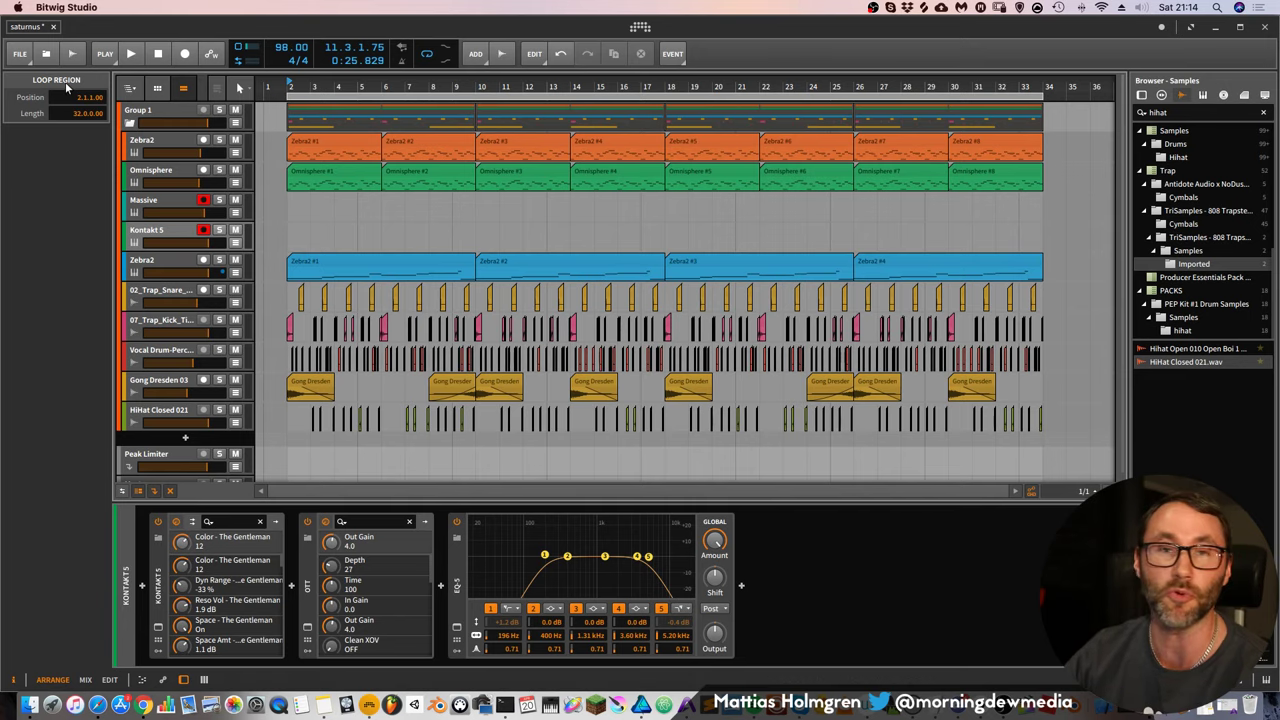
{"action": "mouse_move", "coordinate": [712, 87]}
{"action": "left_mouse_down"}
{"action": "mouse_move", "coordinate": [712, 50]}
{"action": "mouse_move", "coordinate": [712, 100]}
{"action": "left_mouse_up"}
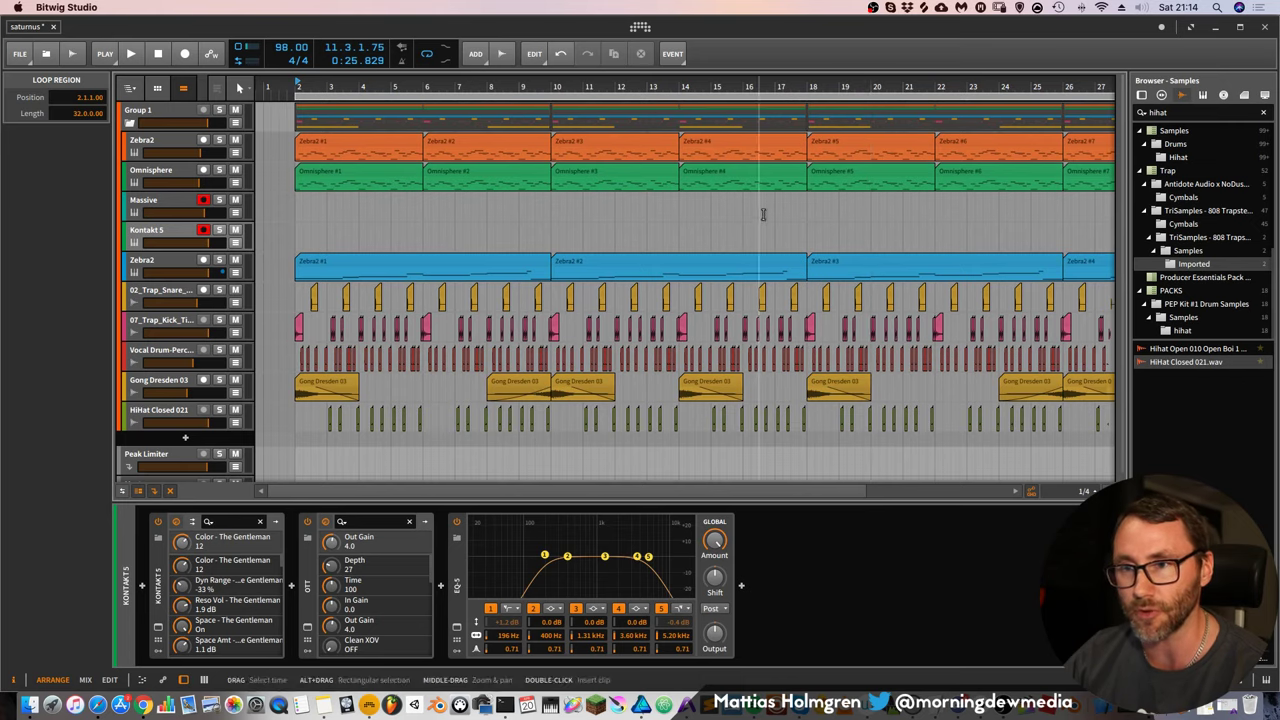
{"action": "left_click", "coordinate": [182, 234]}
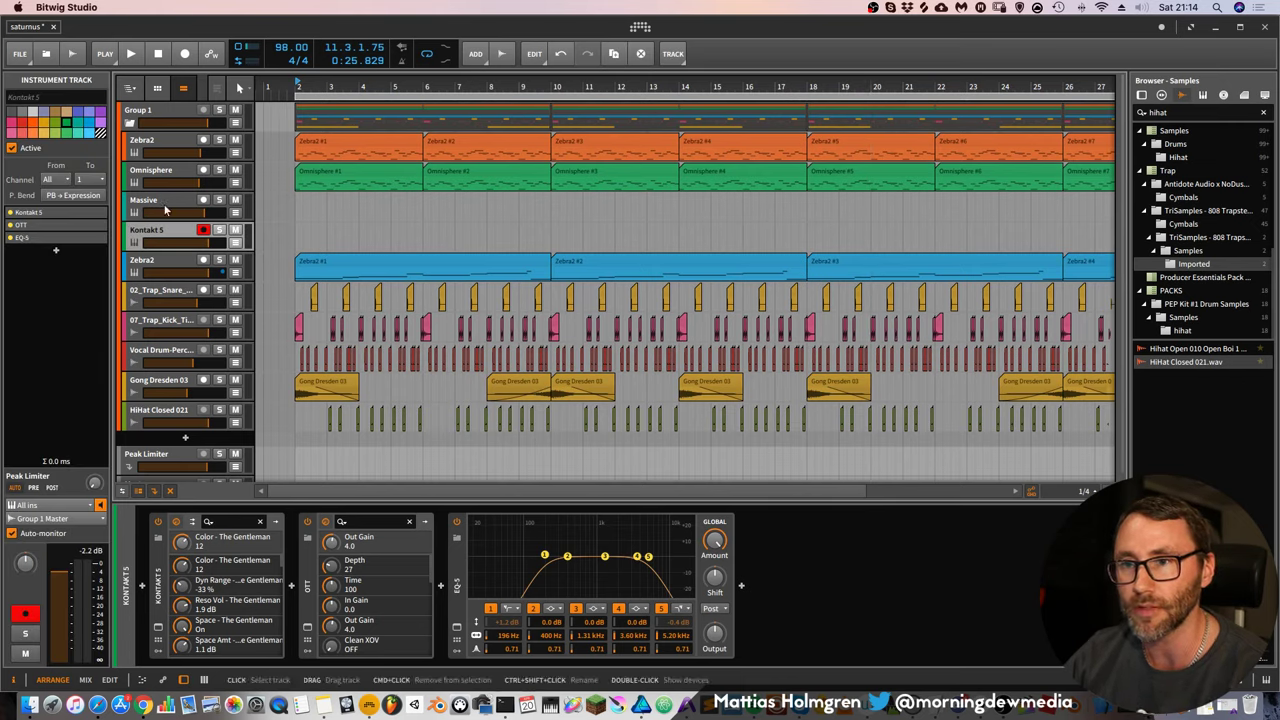
Rename the Kontakt 5 track as Piano
{"action": "left_click", "coordinate": [166, 207]}
{"action": "left_click", "coordinate": [170, 232]}
{"action": "double_click", "coordinate": [170, 231]}
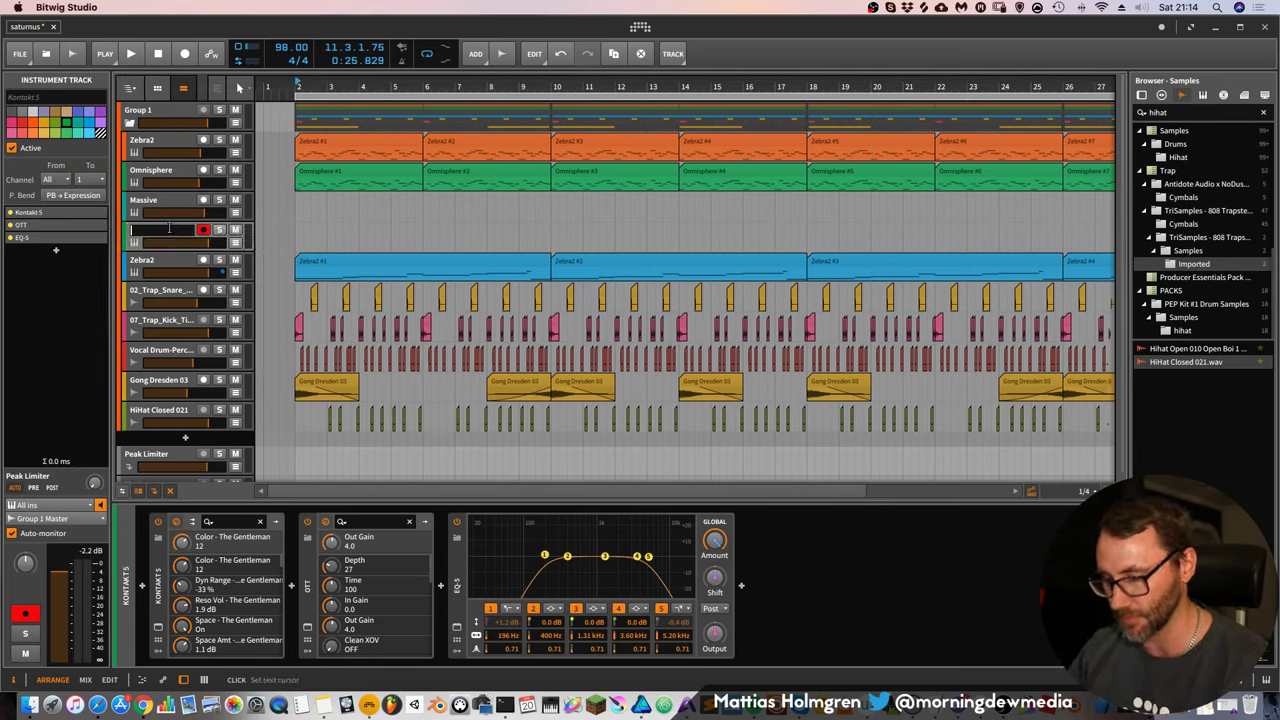
{"action": "type", "text": "Piano"}
{"action": "key", "text": "Return"}
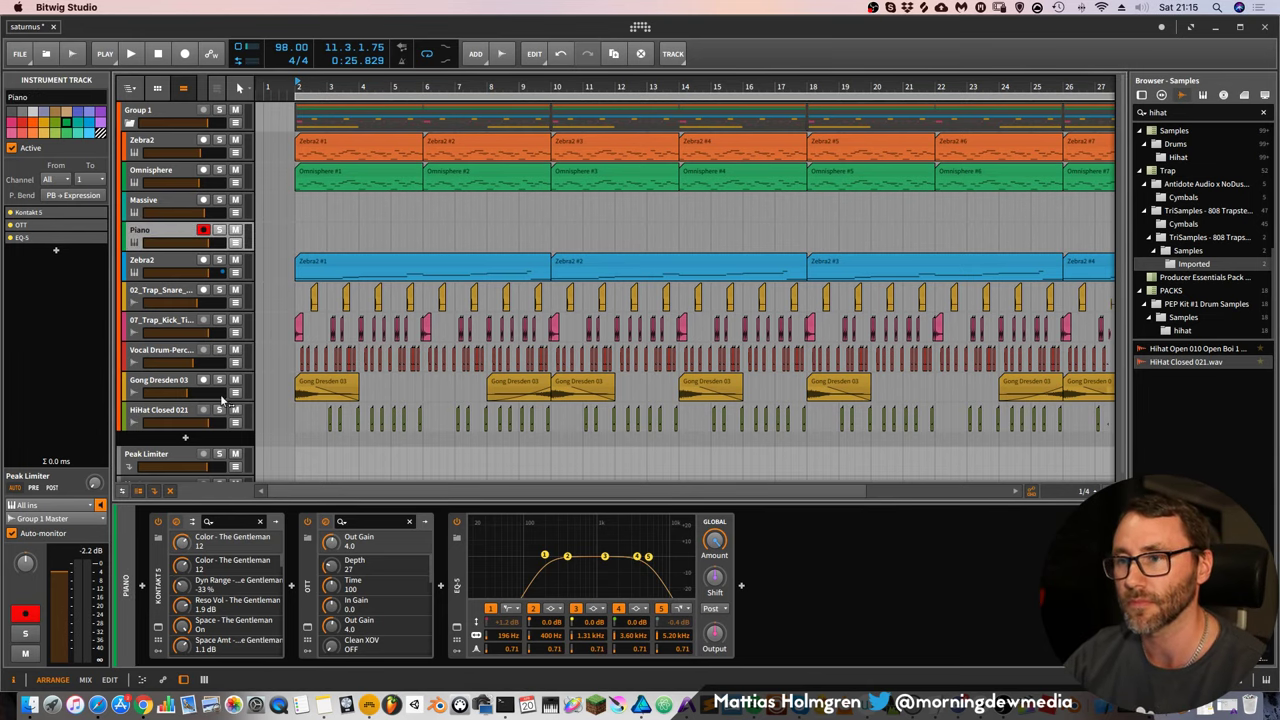
Start playback and delete all snare, kick, percussion, gong and hi-hat clips between bars 2 and 18
{"action": "key", "text": "space"}
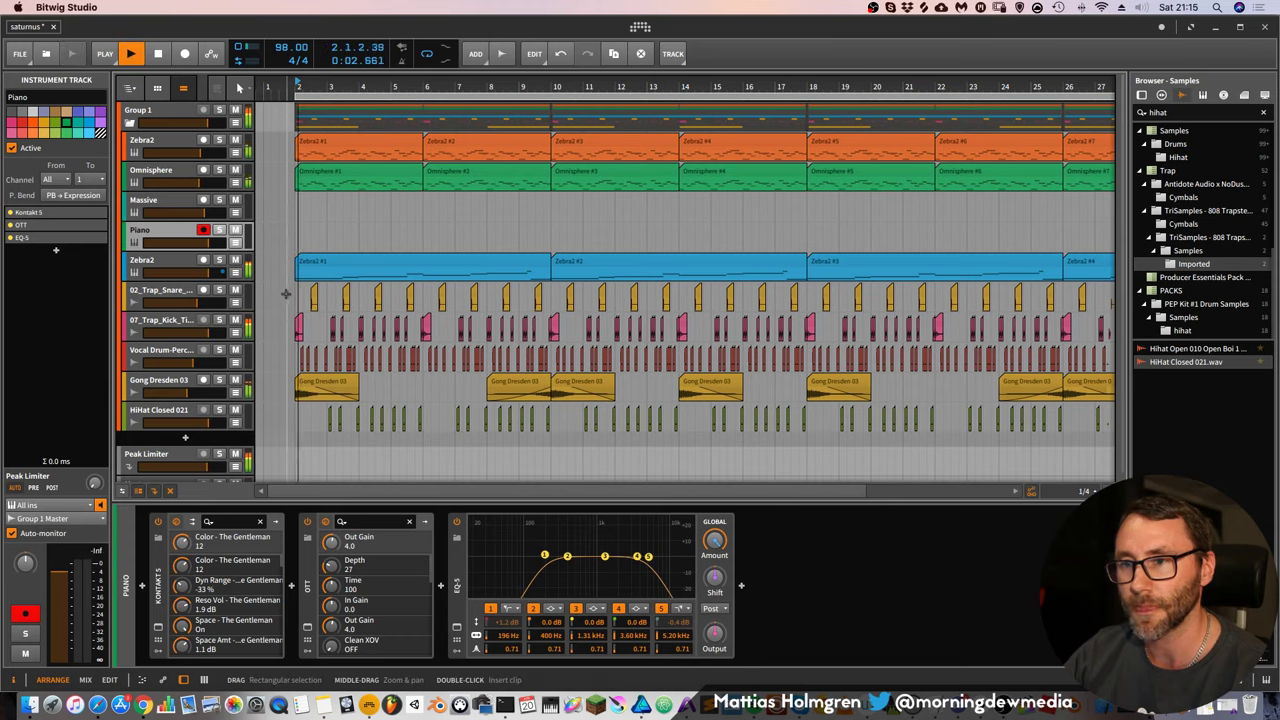
{"action": "left_click_drag", "start_coordinate": [285, 292], "coordinate": [803, 425]}
{"action": "key", "text": "Delete"}
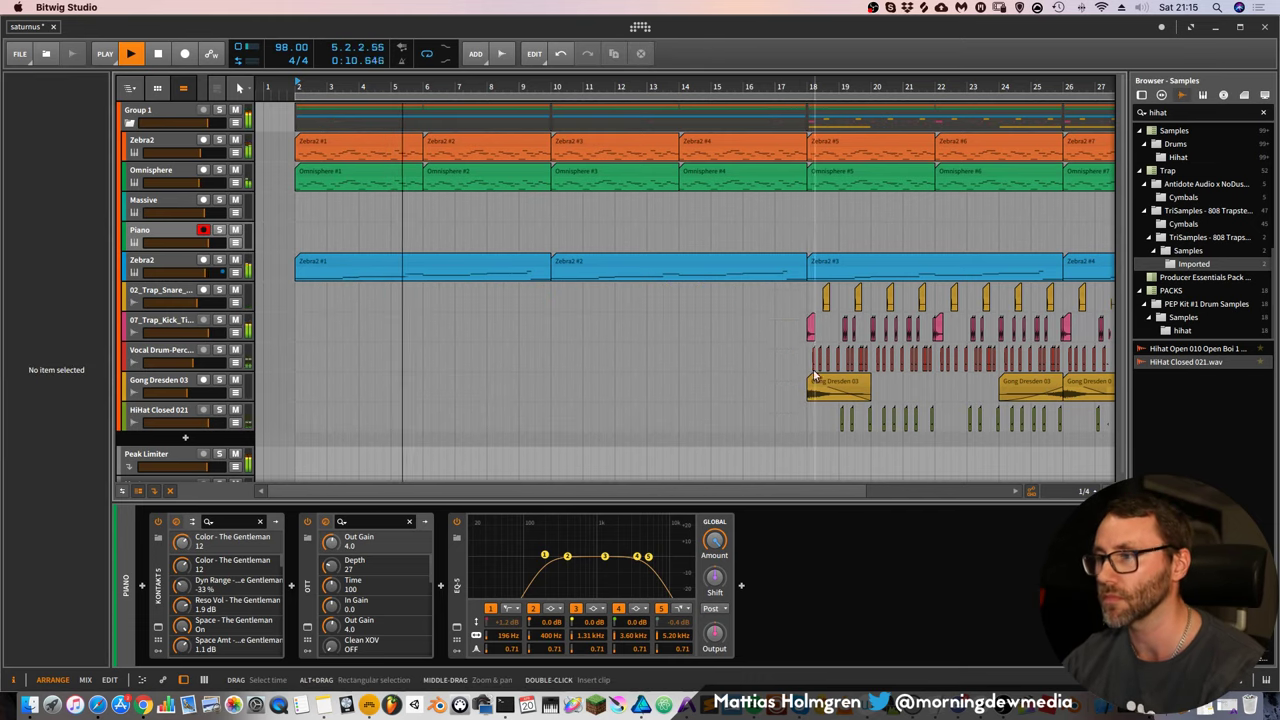
Duplicate the blue Zebra2 track and delete the original track's two clips before bar 18
{"action": "left_click", "coordinate": [177, 266]}
{"action": "key", "text": "super+d"}
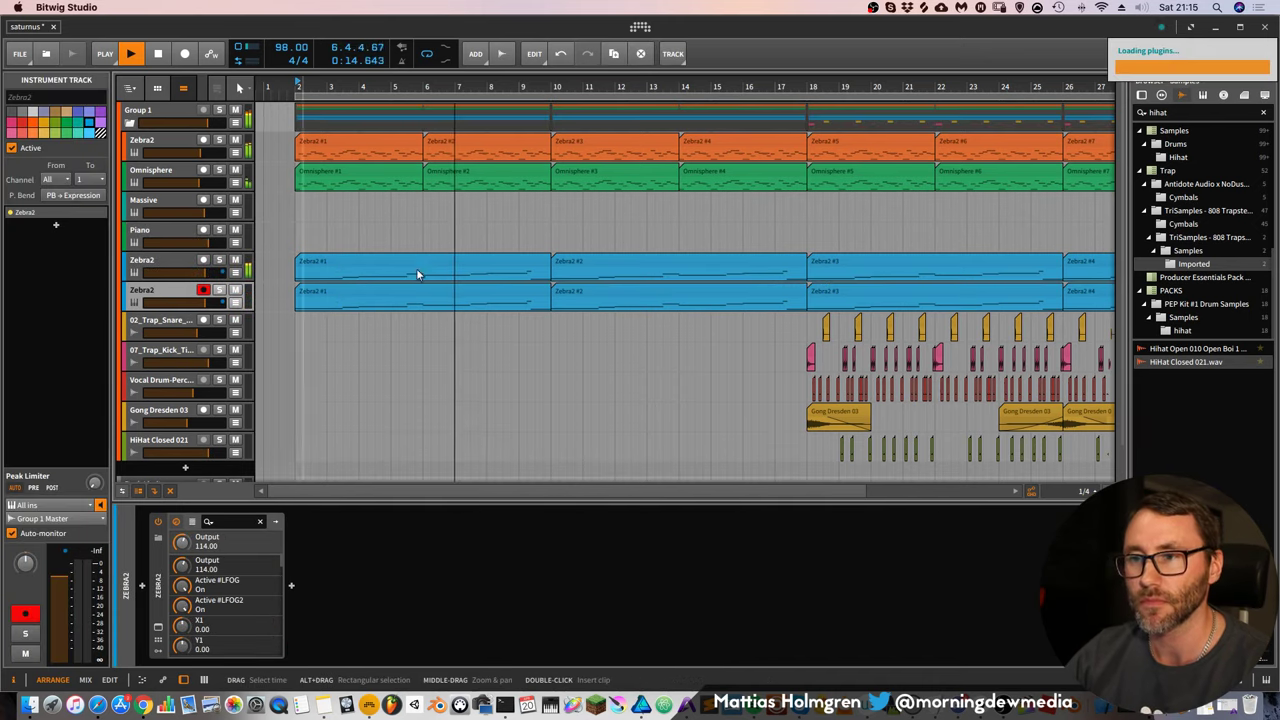
{"action": "left_click_drag", "start_coordinate": [276, 256], "coordinate": [631, 263]}
{"action": "key", "text": "Delete"}
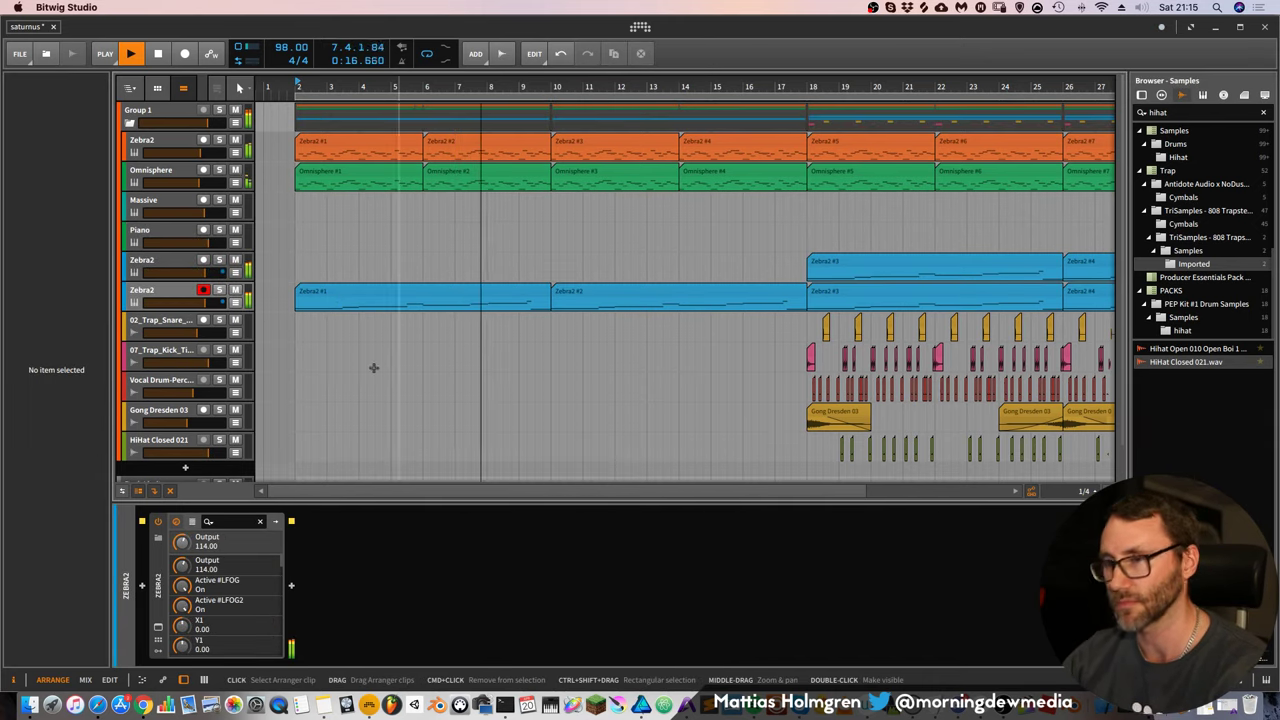
Check the duplicated Zebra2 track's synth settings, delete all its volume automation points and slightly lower its volume
{"action": "left_click", "coordinate": [157, 302]}
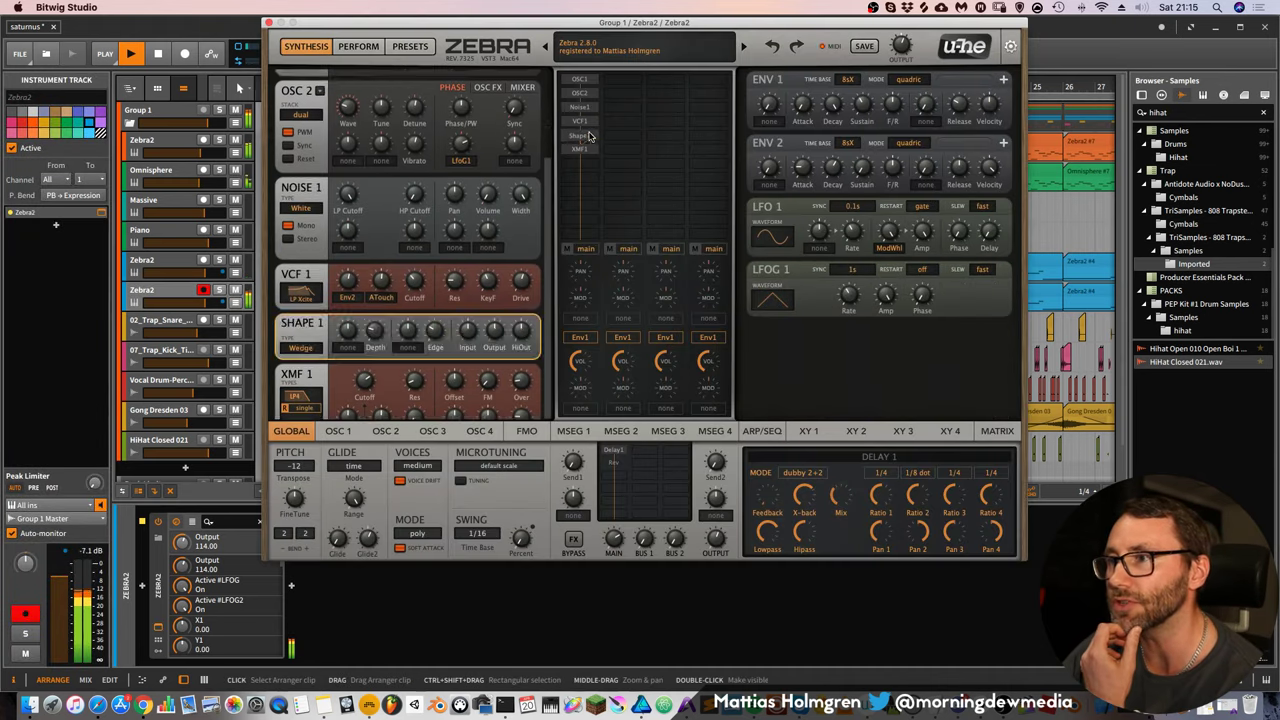
{"action": "left_click", "coordinate": [267, 22]}
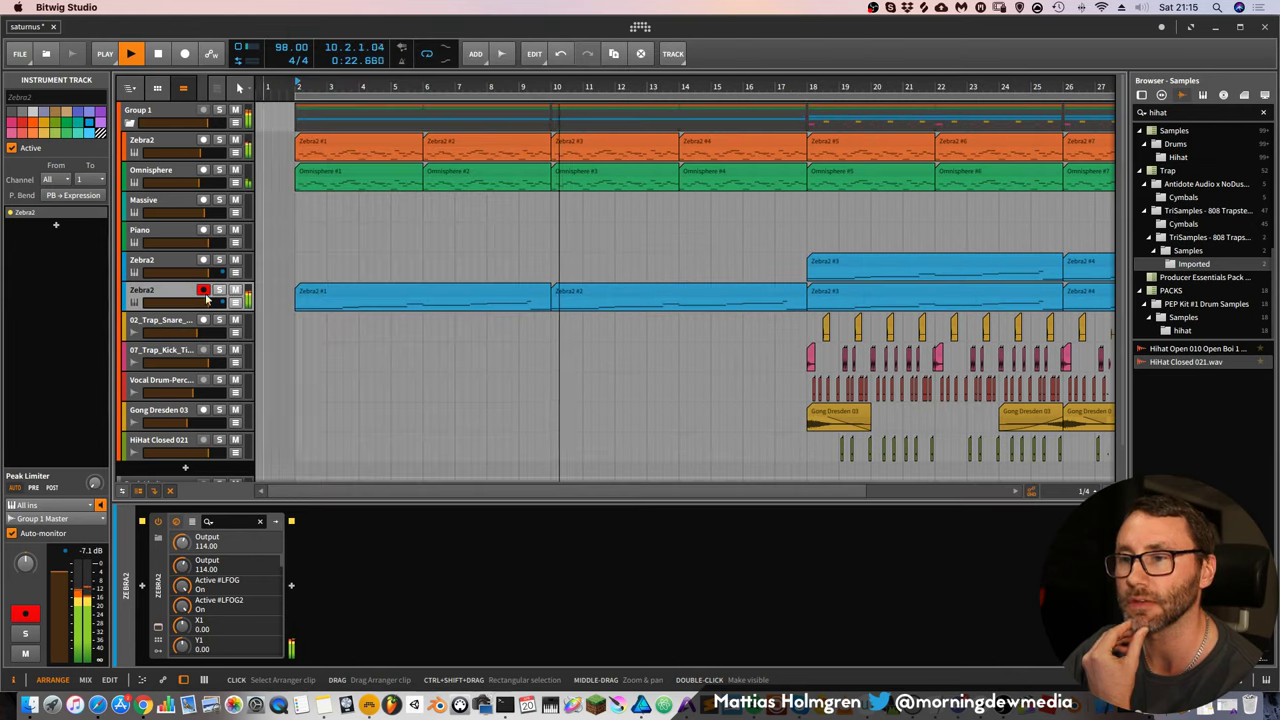
{"action": "left_click", "coordinate": [240, 305]}
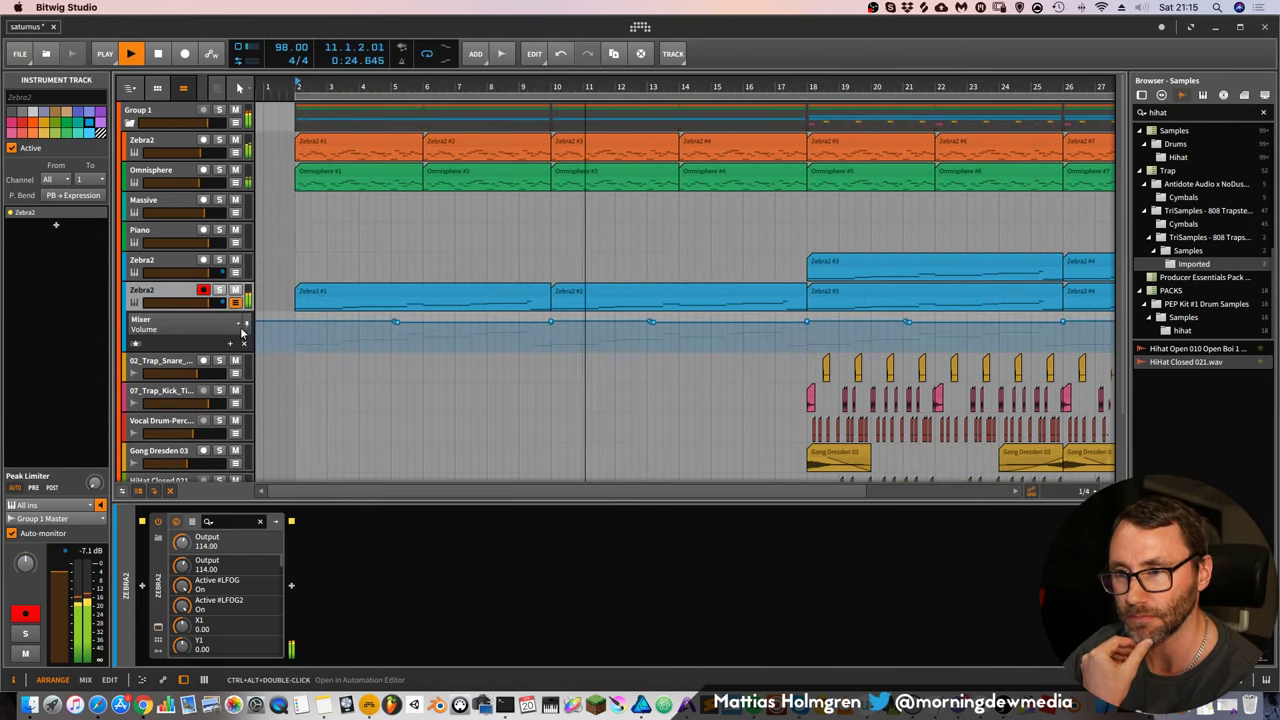
{"action": "key", "text": "minus"}
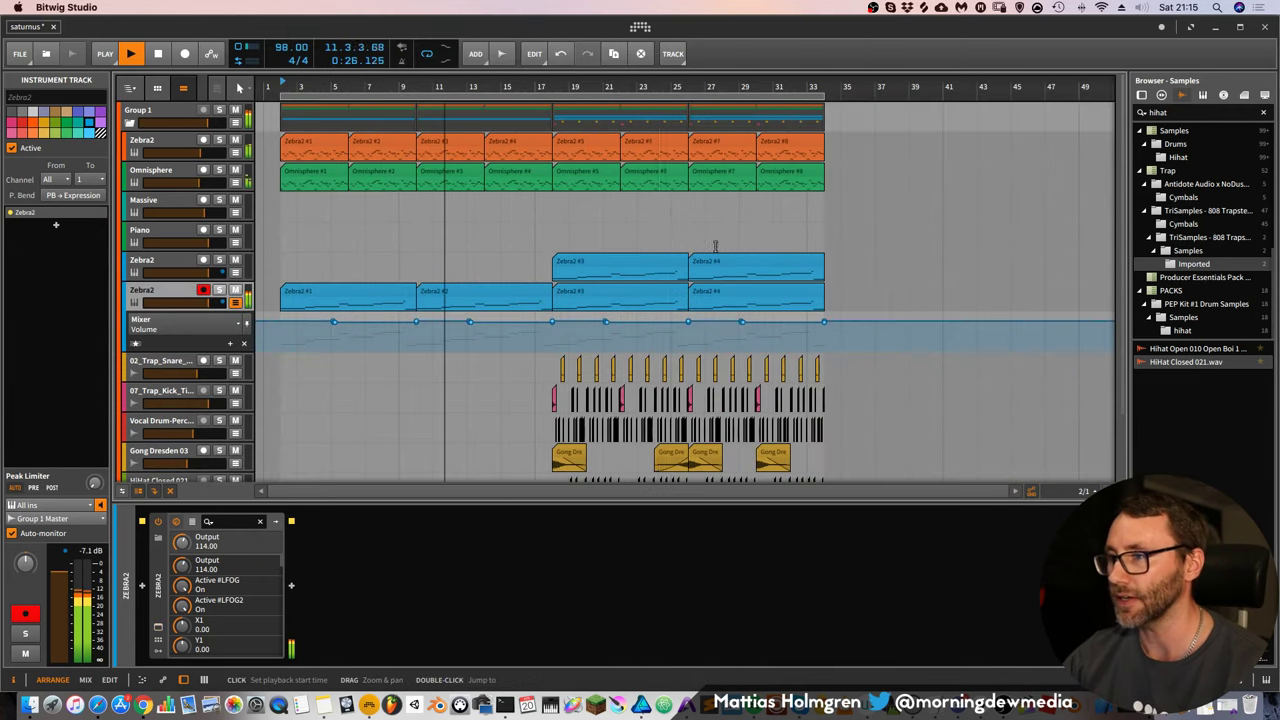
{"action": "left_click", "coordinate": [853, 316]}
{"action": "left_click_drag", "start_coordinate": [862, 312], "coordinate": [262, 336]}
{"action": "key", "text": "Delete"}
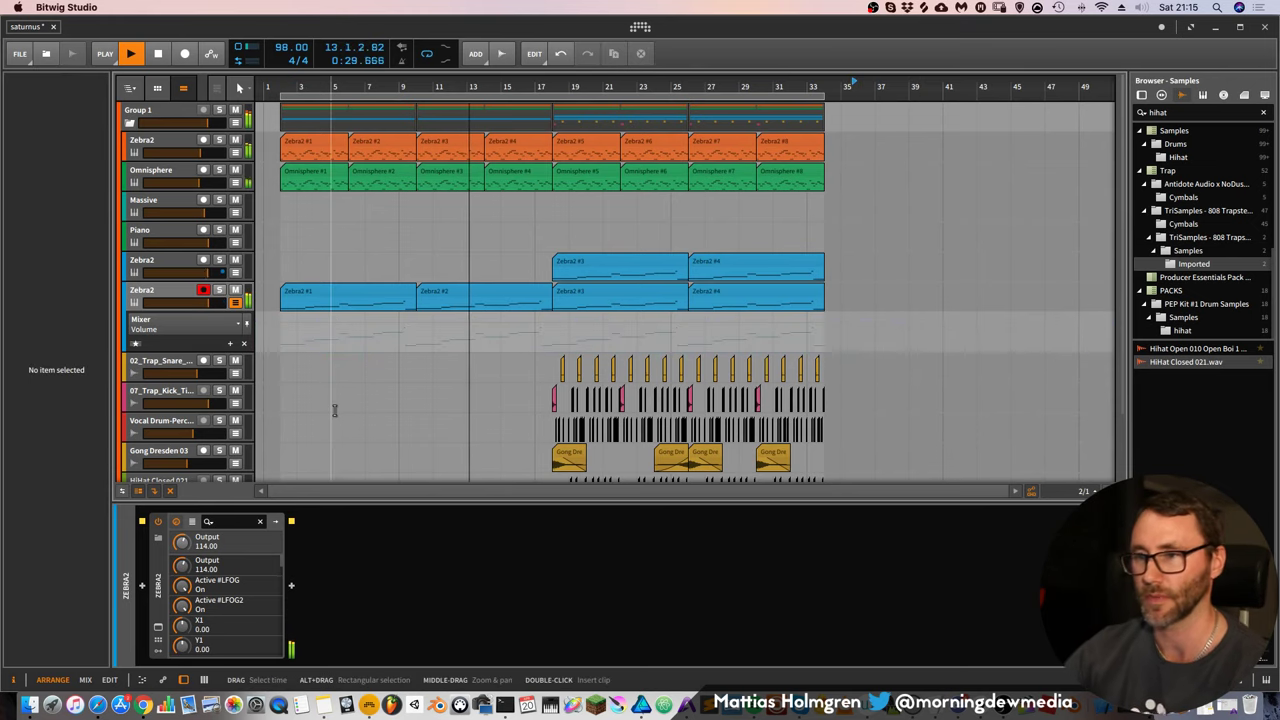
{"action": "left_click", "coordinate": [236, 304]}
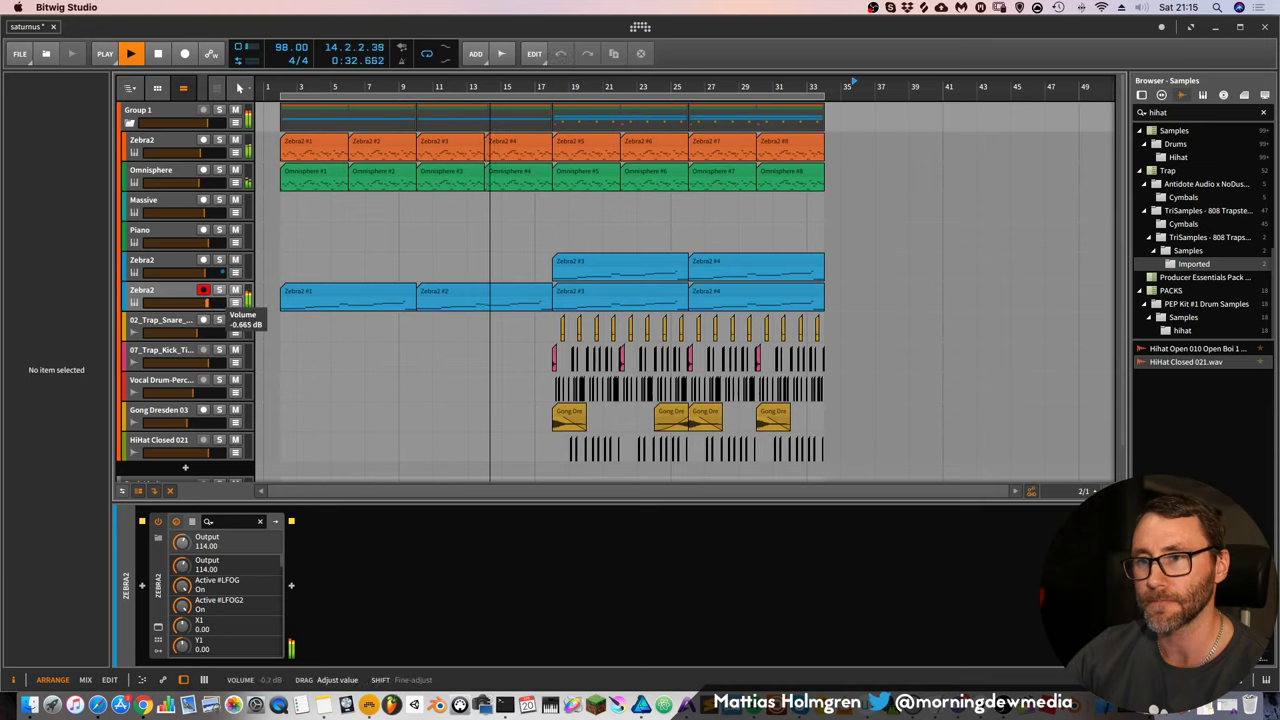
{"action": "left_click_drag", "start_coordinate": [205, 303], "coordinate": [212, 302]}
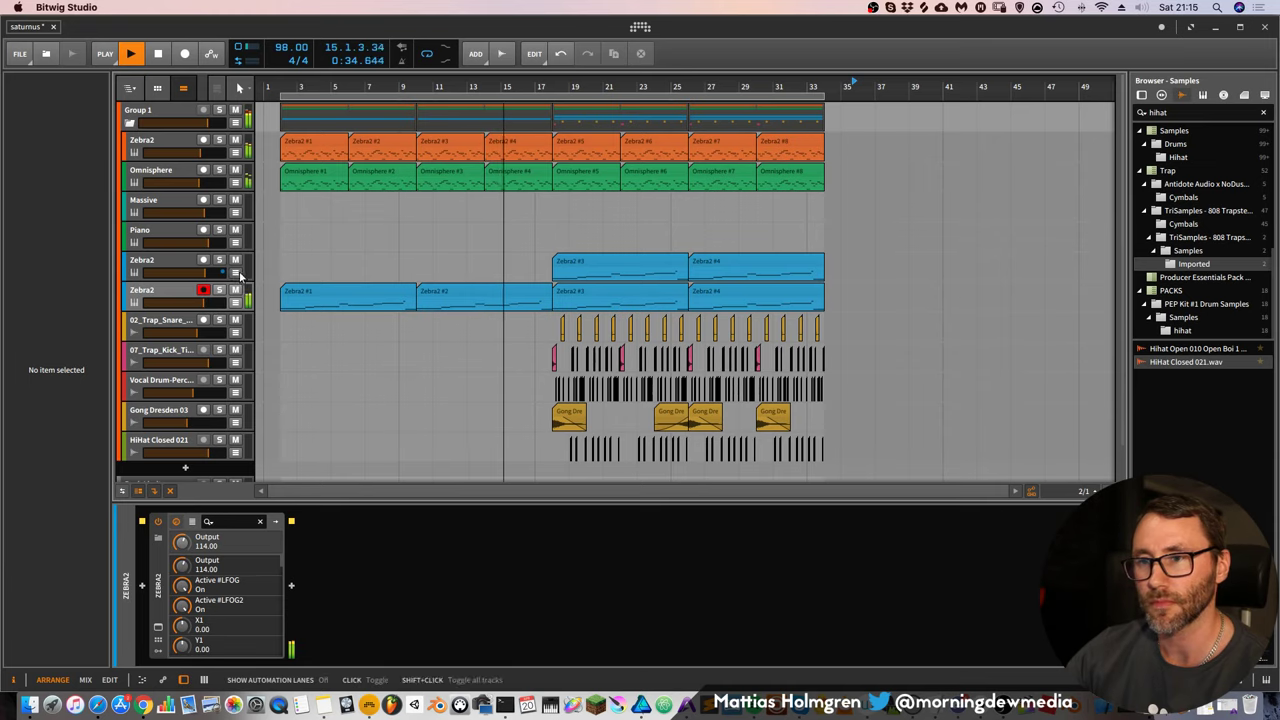
Delete all volume automation points from the original blue Zebra2 track
{"action": "left_click", "coordinate": [237, 273]}
{"action": "left_click", "coordinate": [236, 297]}
{"action": "left_click", "coordinate": [205, 318]}
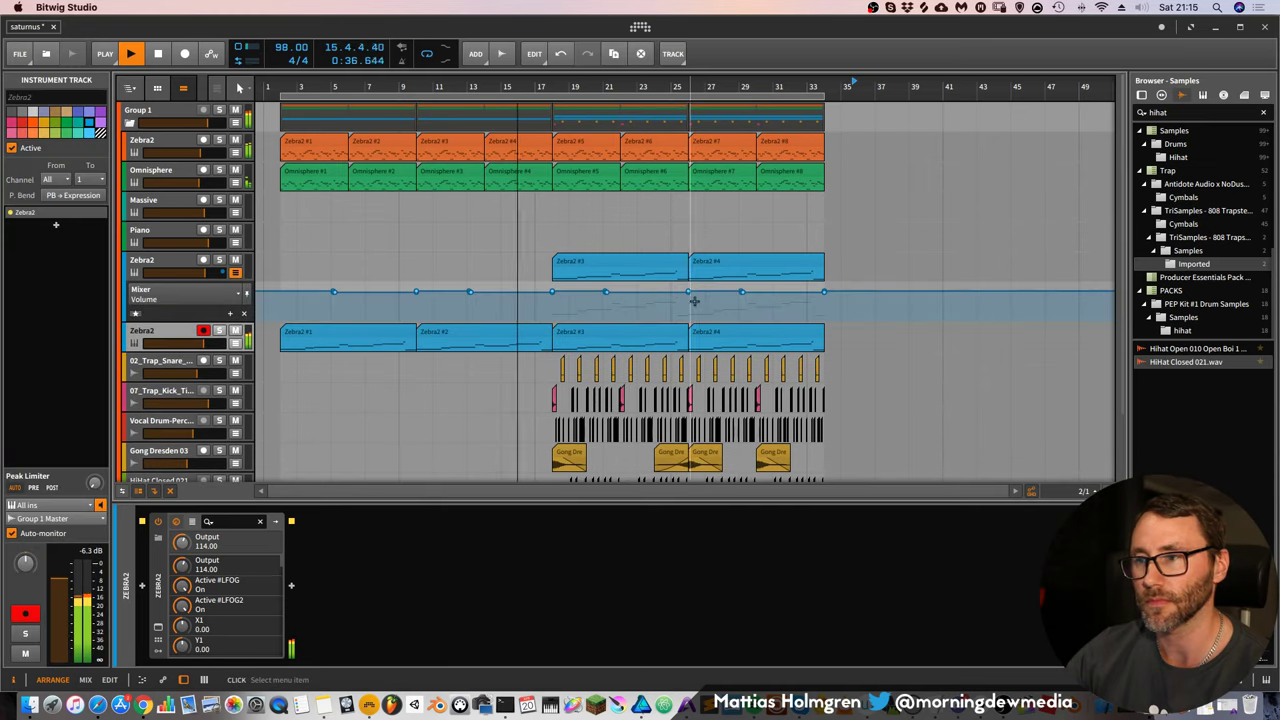
{"action": "left_click_drag", "start_coordinate": [868, 283], "coordinate": [443, 296]}
{"action": "key", "text": "Delete"}
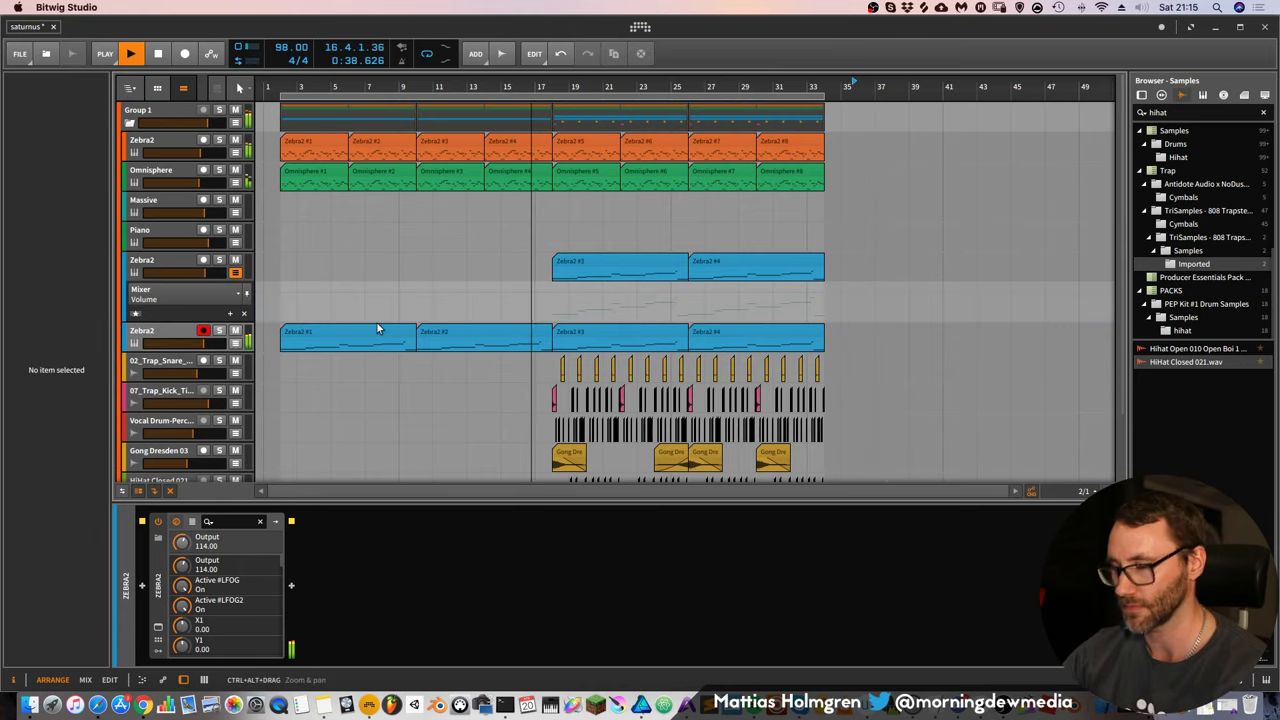
{"action": "left_click", "coordinate": [235, 273]}
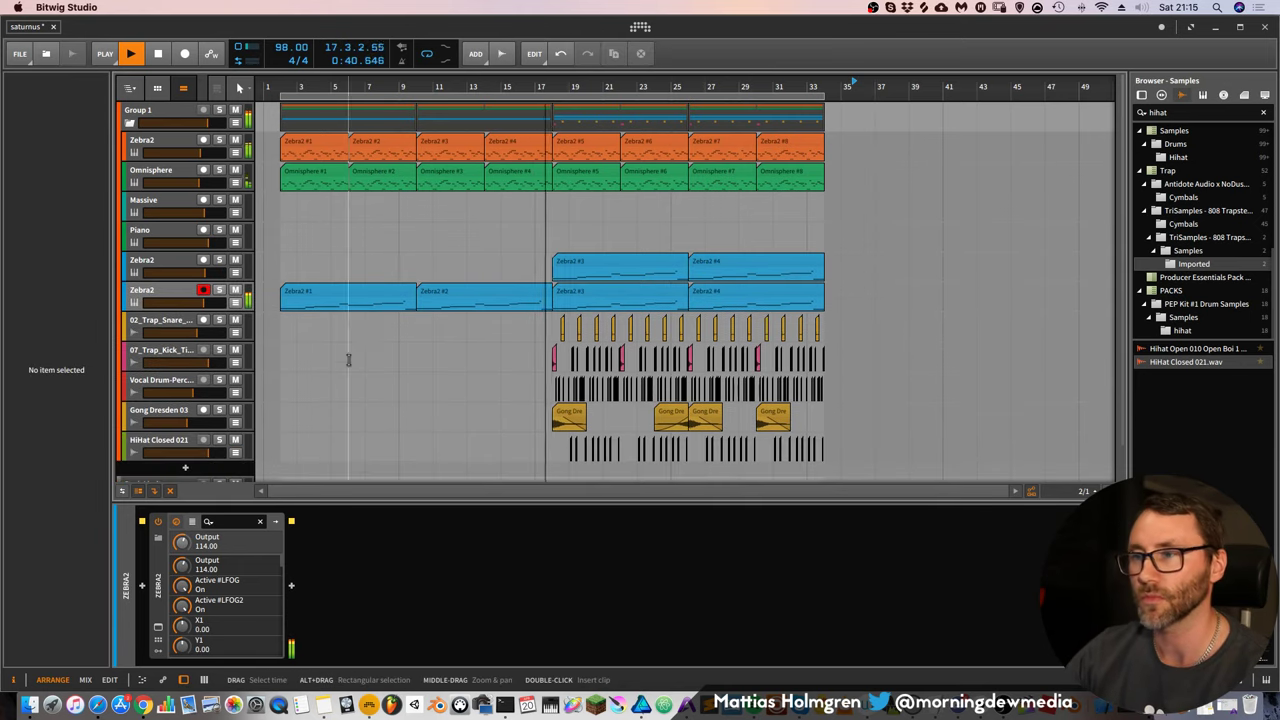
Delete the duplicated Zebra2 track's two clips from bar 18 to bar 34
{"action": "left_click", "coordinate": [806, 287]}
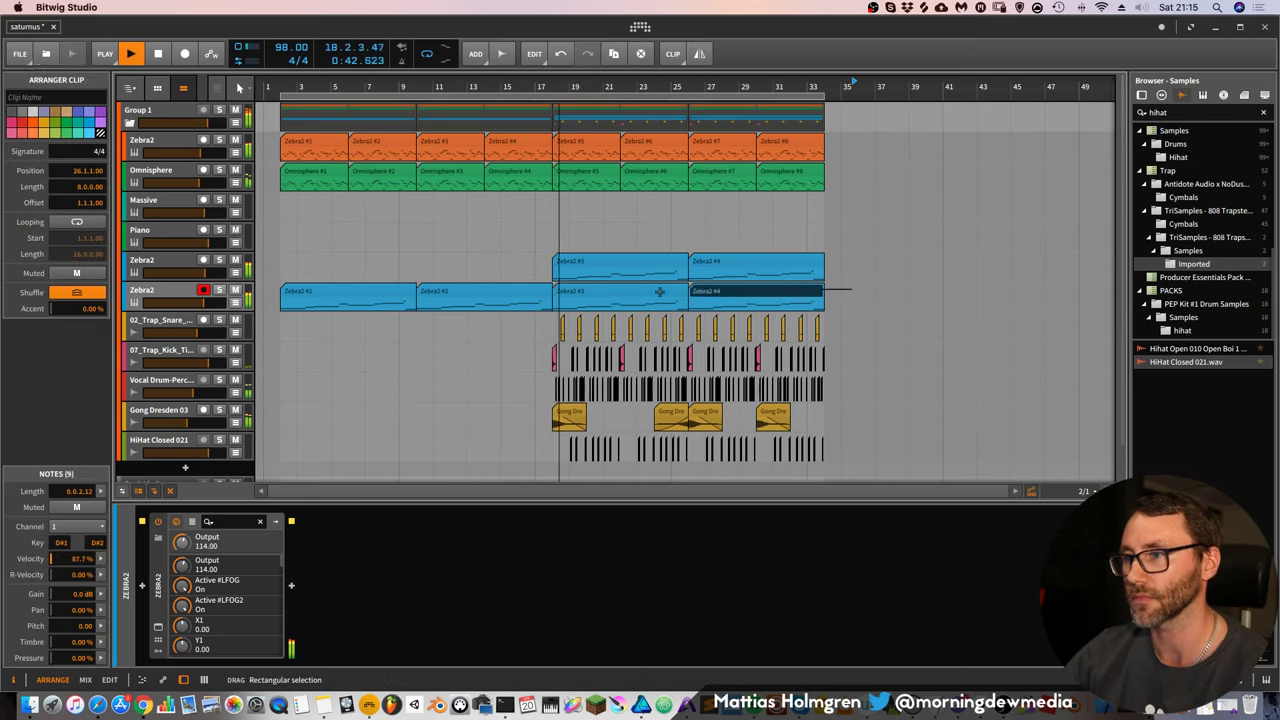
{"action": "left_click", "coordinate": [625, 292], "text": "shift"}
{"action": "key", "text": "Delete"}
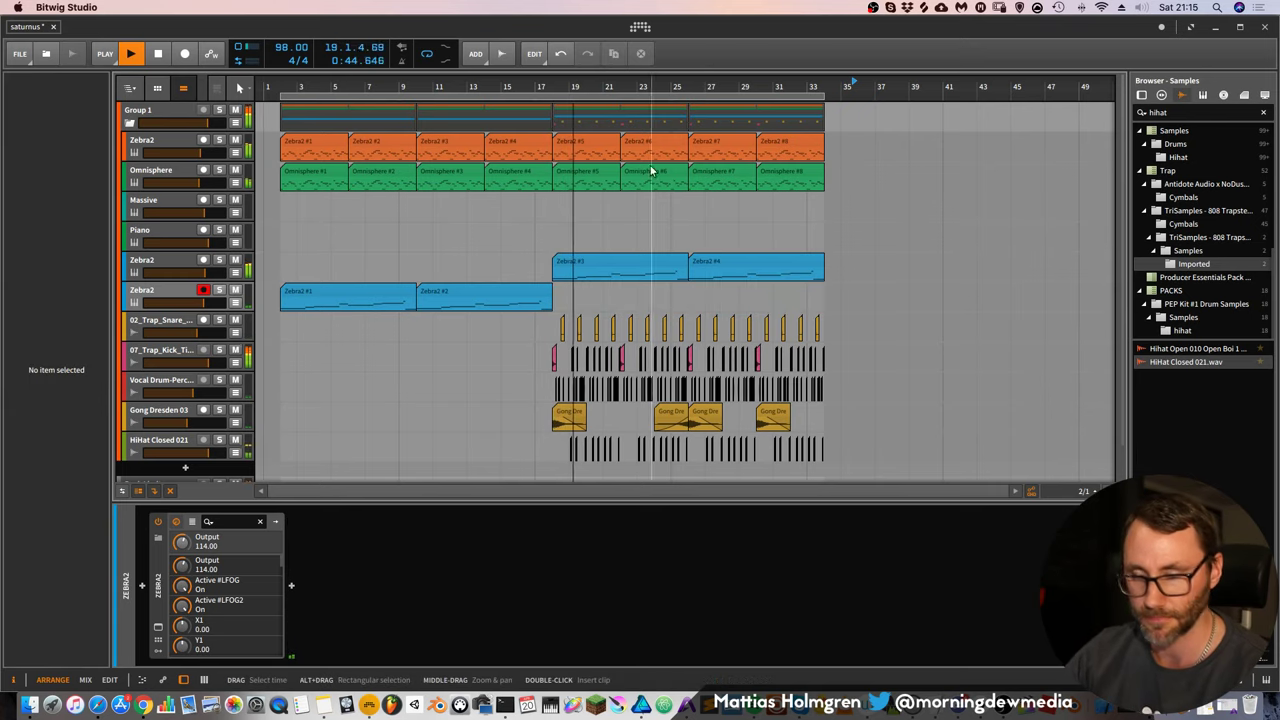
Add the CamelCrusher distortion after EQ-5 on the Vocal Drum-Percussion track and slightly lower the track's volume
{"action": "mouse_move", "coordinate": [653, 86]}
{"action": "left_mouse_down"}
{"action": "mouse_move", "coordinate": [694, 98]}
{"action": "mouse_move", "coordinate": [654, 104]}
{"action": "left_mouse_up"}
{"action": "left_click_drag", "start_coordinate": [557, 104], "coordinate": [585, 86]}
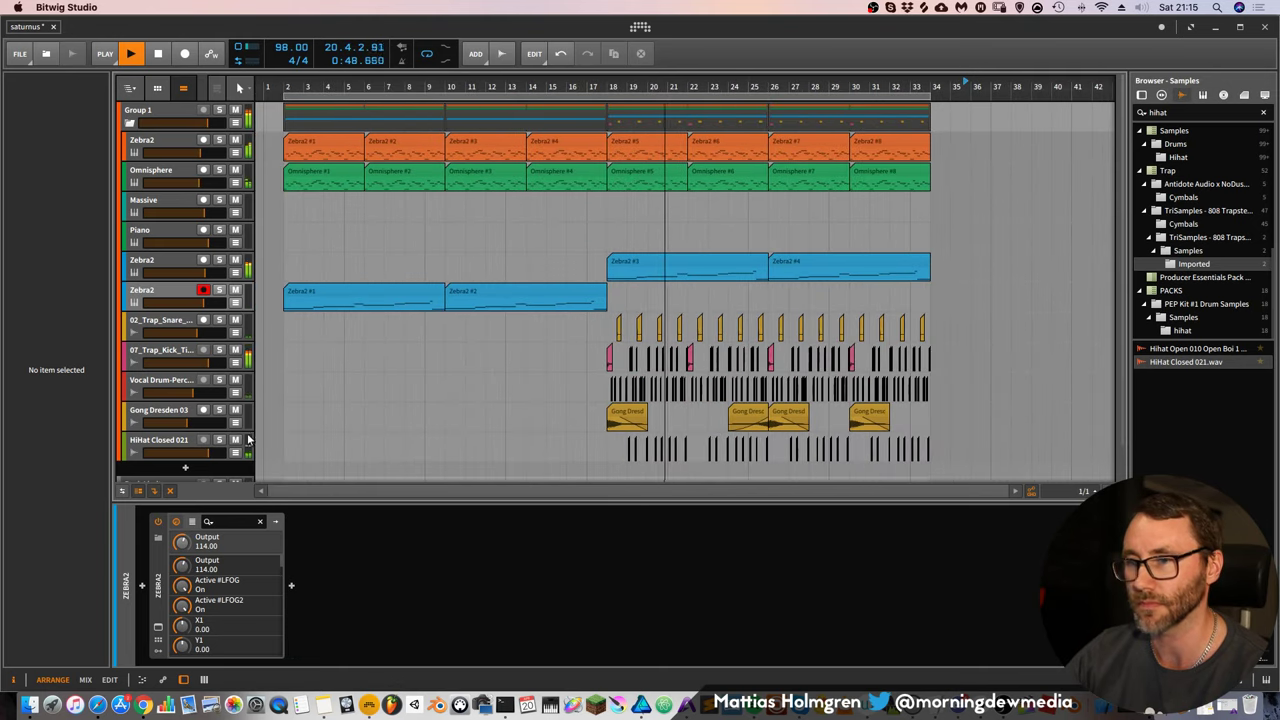
{"action": "left_click", "coordinate": [170, 381]}
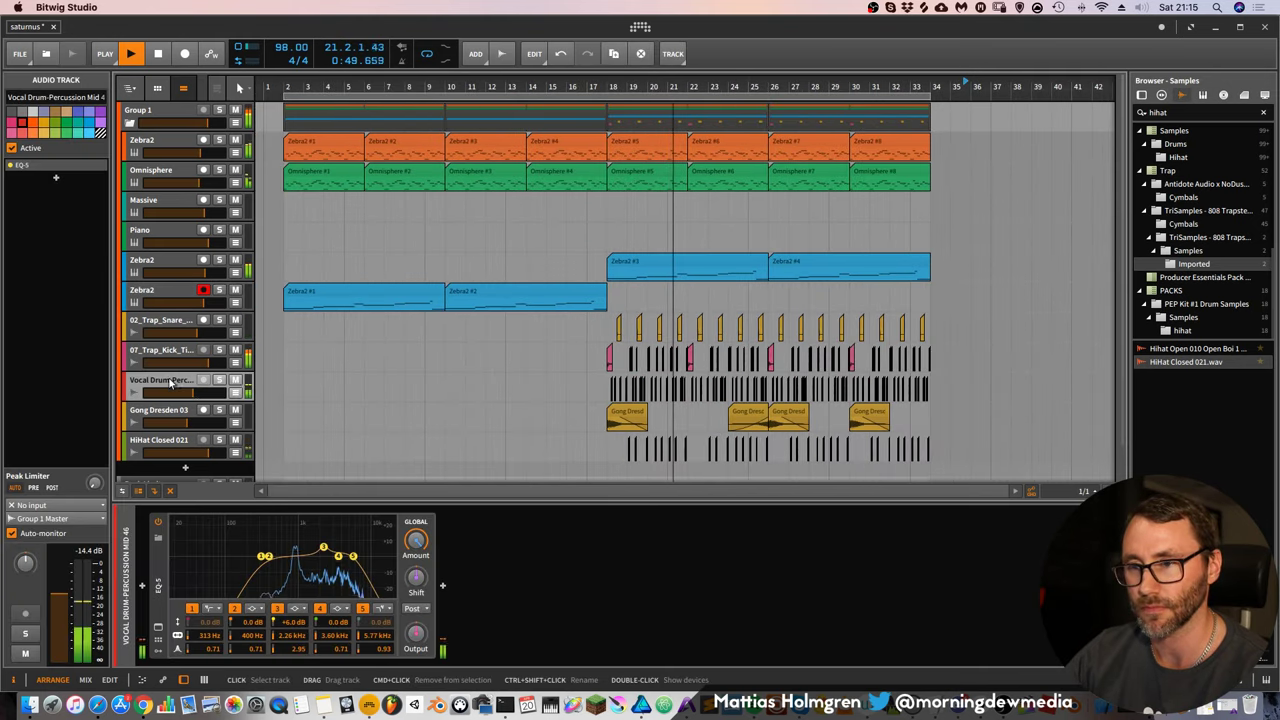
{"action": "left_click", "coordinate": [442, 586]}
{"action": "left_click", "coordinate": [474, 175]}
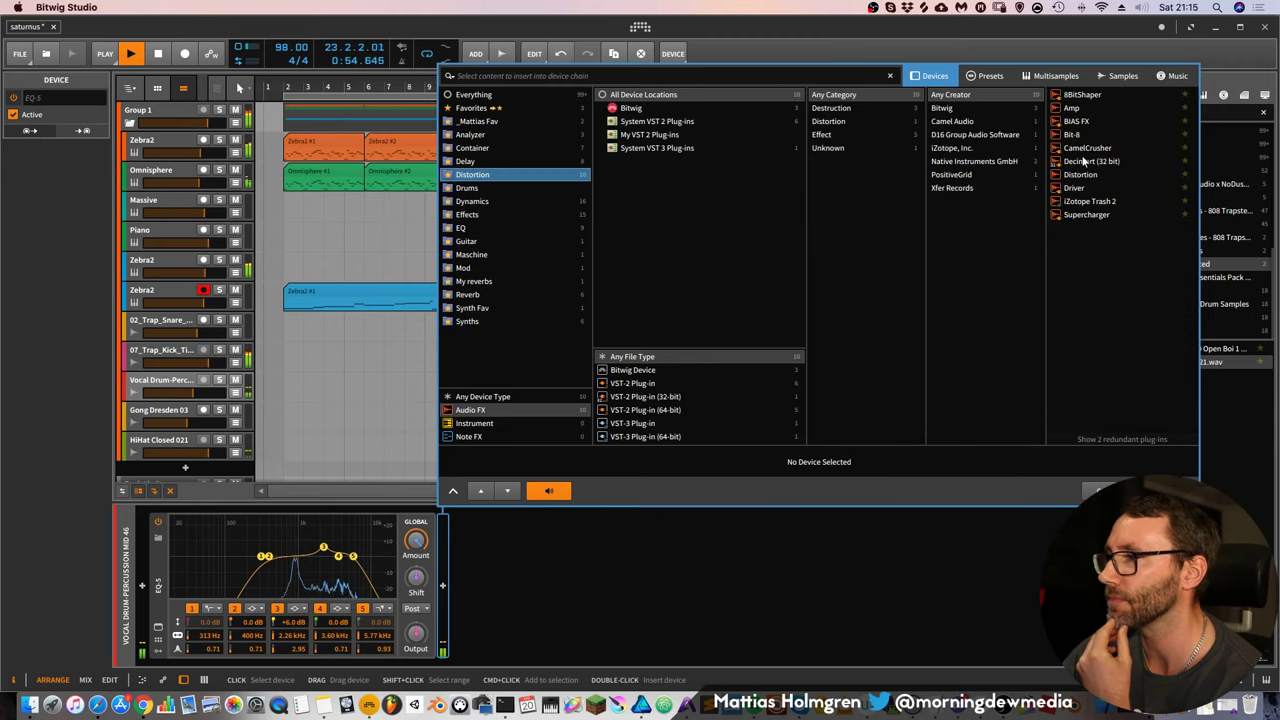
{"action": "left_click", "coordinate": [1078, 145]}
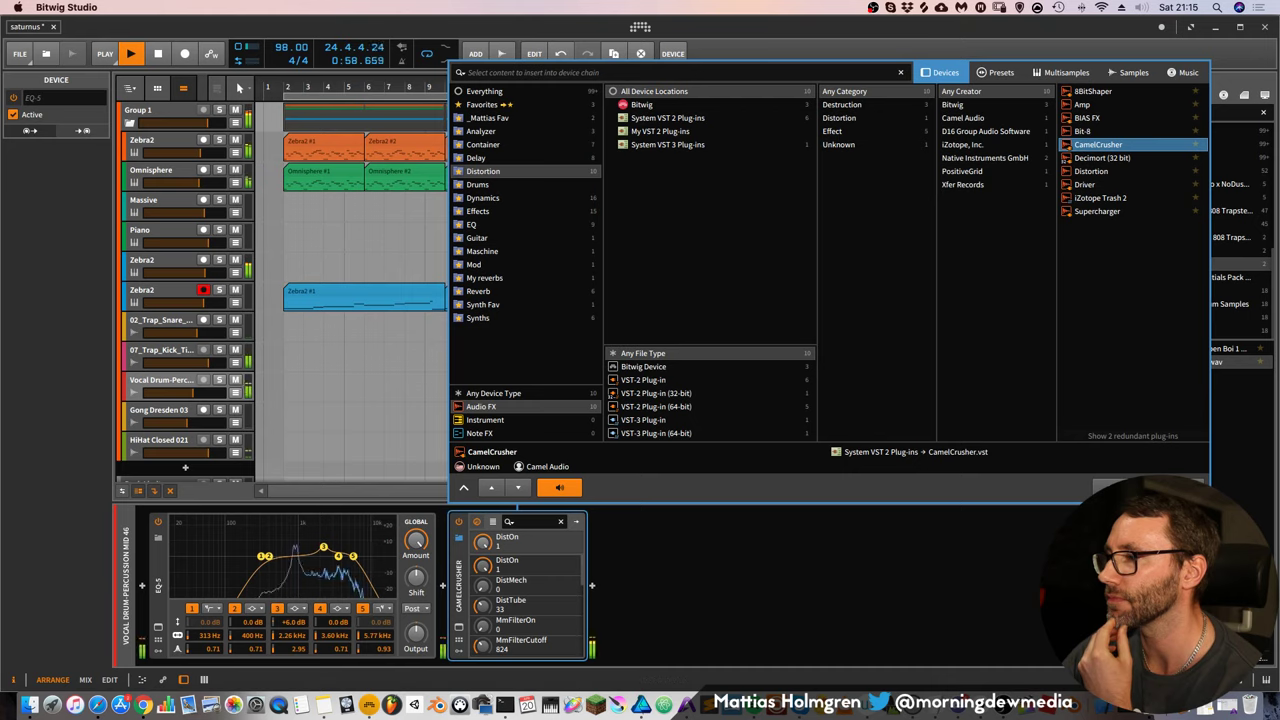
{"action": "key", "text": "Return"}
{"action": "left_click", "coordinate": [532, 231]}
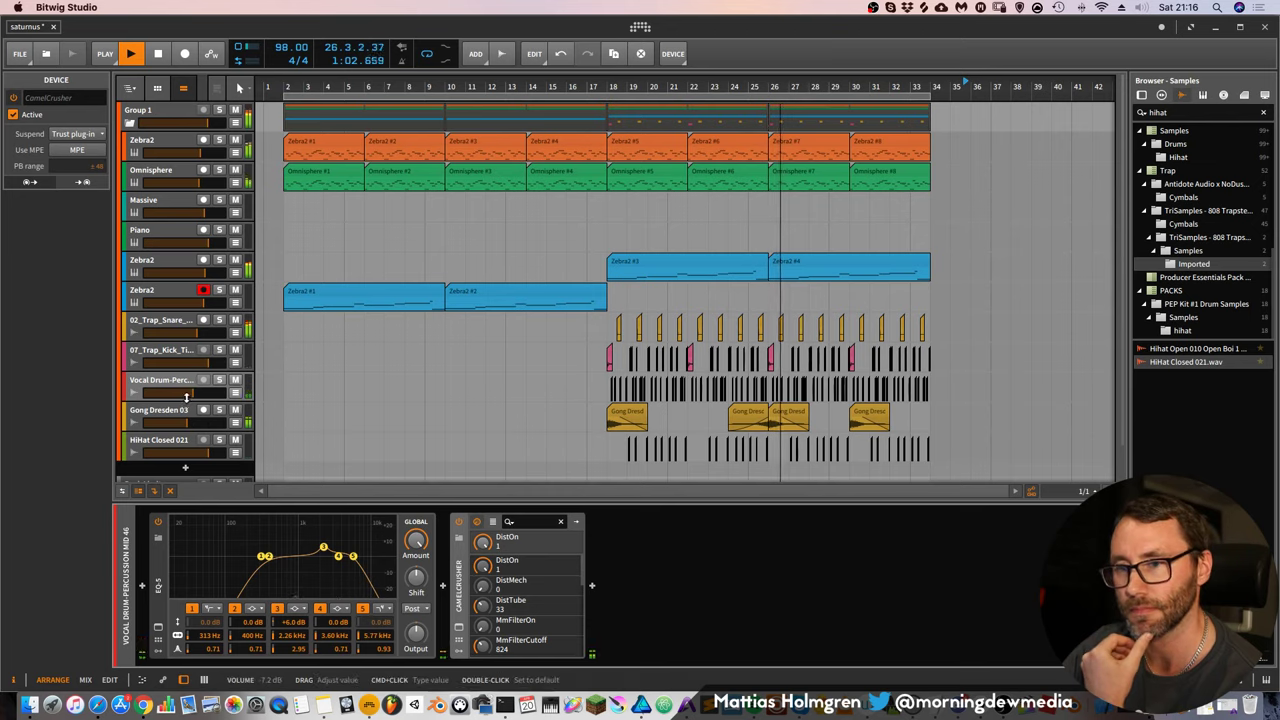
{"action": "left_click_drag", "start_coordinate": [191, 393], "coordinate": [189, 393]}
Restart playback from bar 2 and delete the first two Omnisphere clips, covering bars 2 to 10
{"action": "left_click_drag", "start_coordinate": [547, 86], "coordinate": [518, 78]}
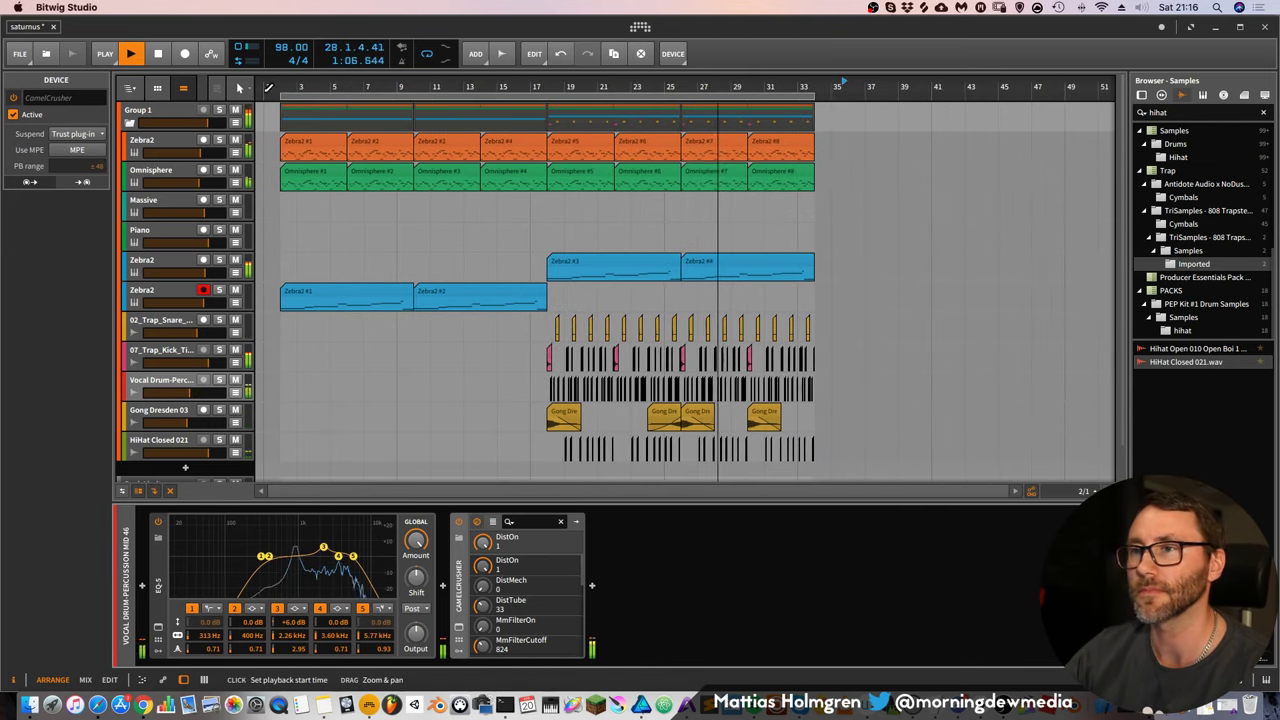
{"action": "left_click", "coordinate": [279, 84]}
{"action": "key", "text": "space"}
{"action": "mouse_move", "coordinate": [319, 84]}
{"action": "left_mouse_down"}
{"action": "mouse_move", "coordinate": [358, 100]}
{"action": "mouse_move", "coordinate": [306, 100]}
{"action": "mouse_move", "coordinate": [357, 82]}
{"action": "mouse_move", "coordinate": [316, 92]}
{"action": "mouse_move", "coordinate": [312, 78]}
{"action": "left_mouse_up"}
{"action": "key", "text": "space"}
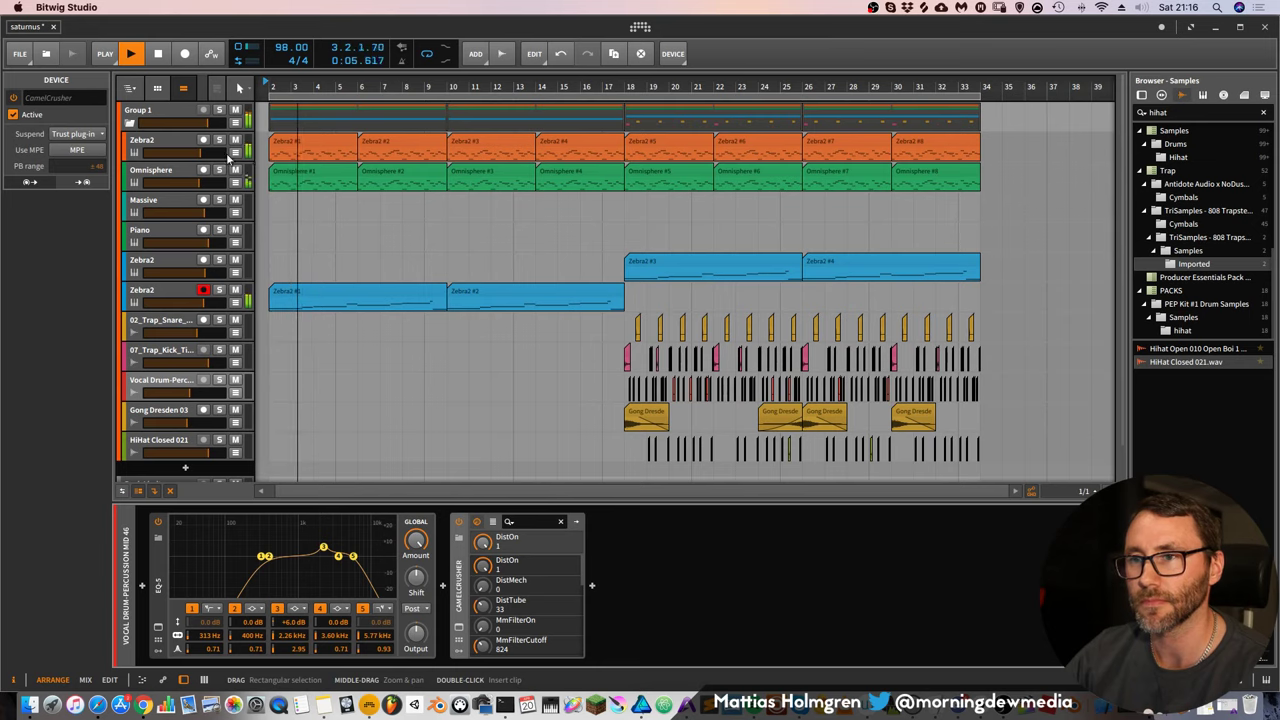
{"action": "left_click_drag", "start_coordinate": [264, 174], "coordinate": [423, 178]}
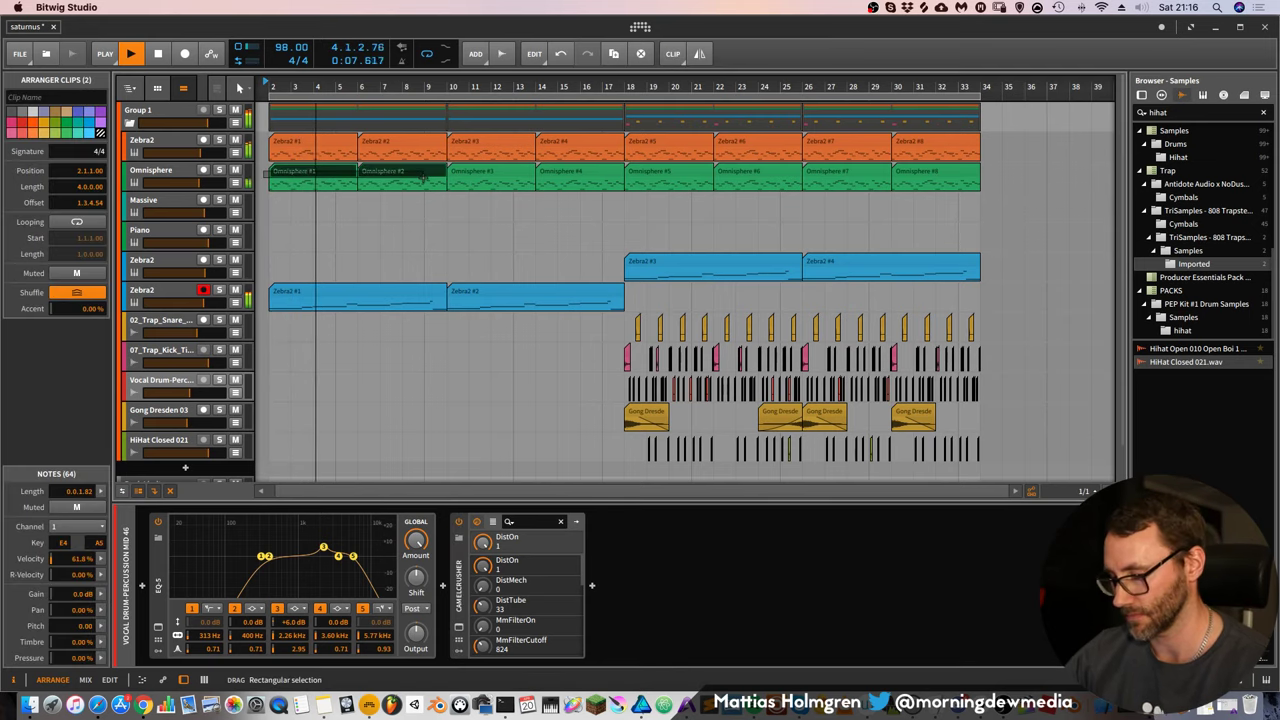
{"action": "key", "text": "Delete"}
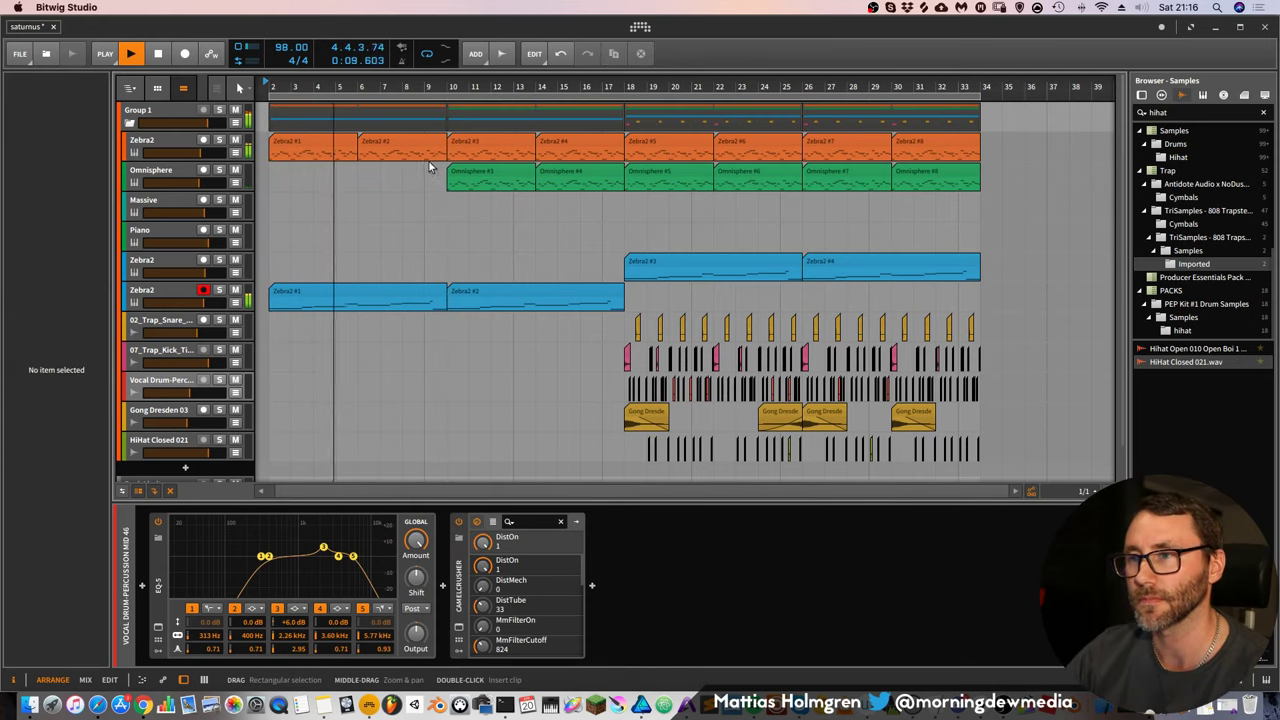
Search the samples for "impact" and open the Impact folder within One Shots
{"action": "left_click_drag", "start_coordinate": [514, 86], "coordinate": [543, 88]}
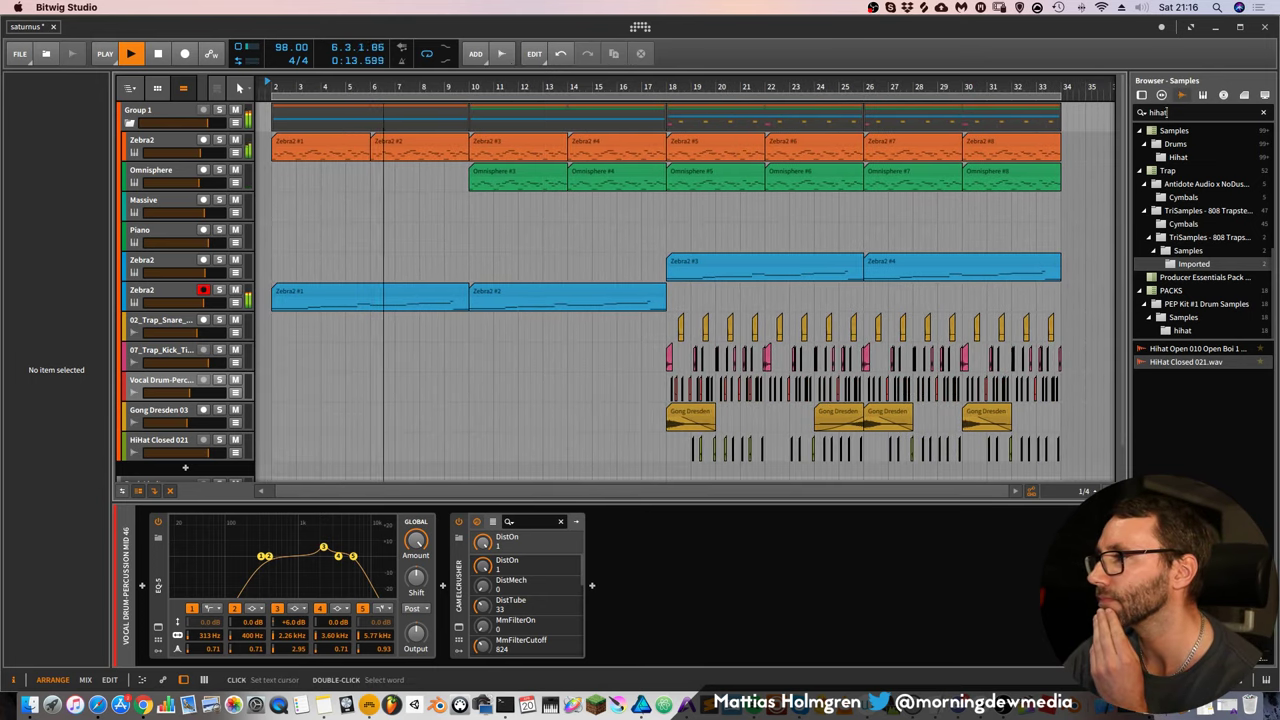
{"action": "double_click", "coordinate": [1163, 112]}
{"action": "type", "text": "impact"}
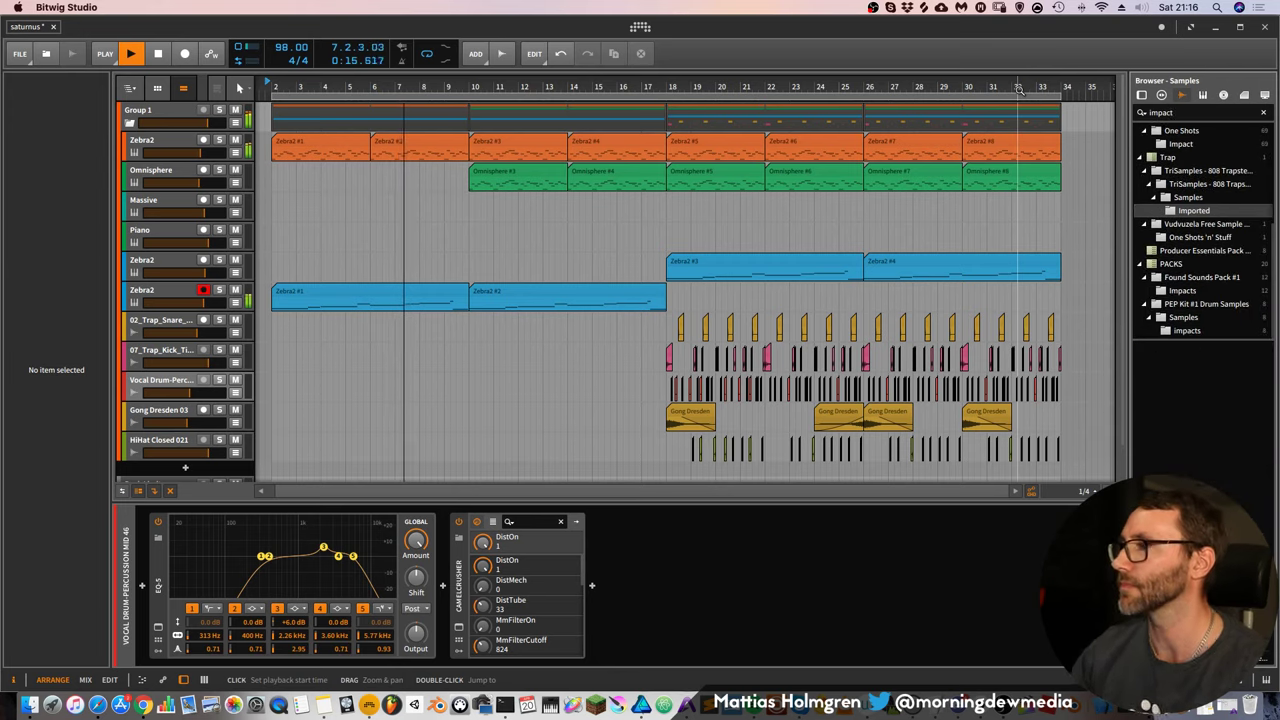
{"action": "left_click", "coordinate": [1182, 131]}
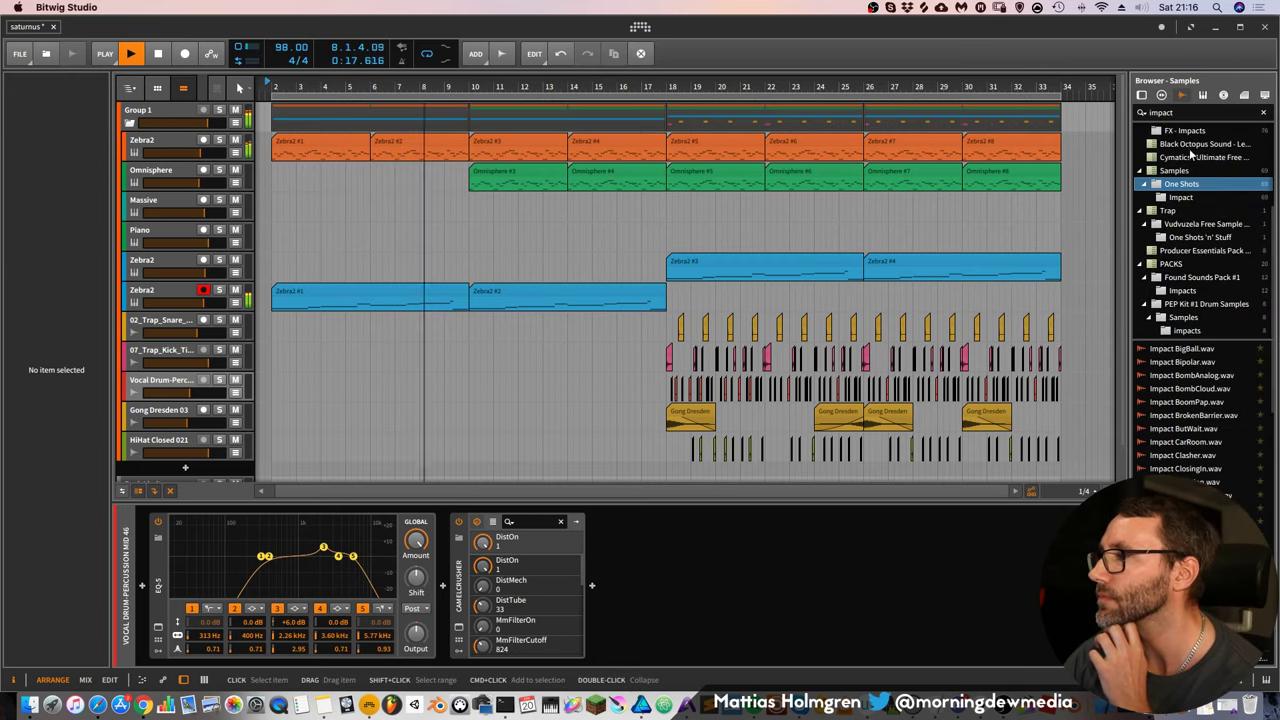
{"action": "left_click", "coordinate": [1181, 197]}
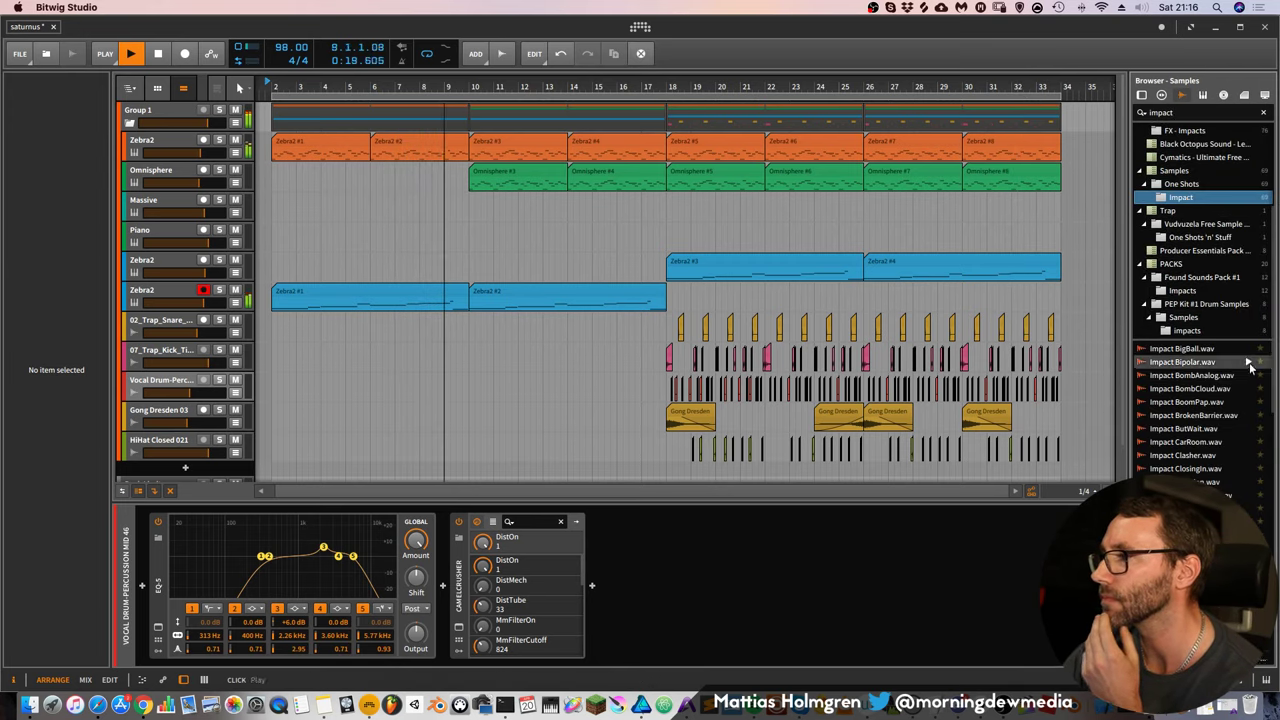
Audition several impact samples in the One Shots Impact folder during playback
{"action": "left_click", "coordinate": [1248, 402]}
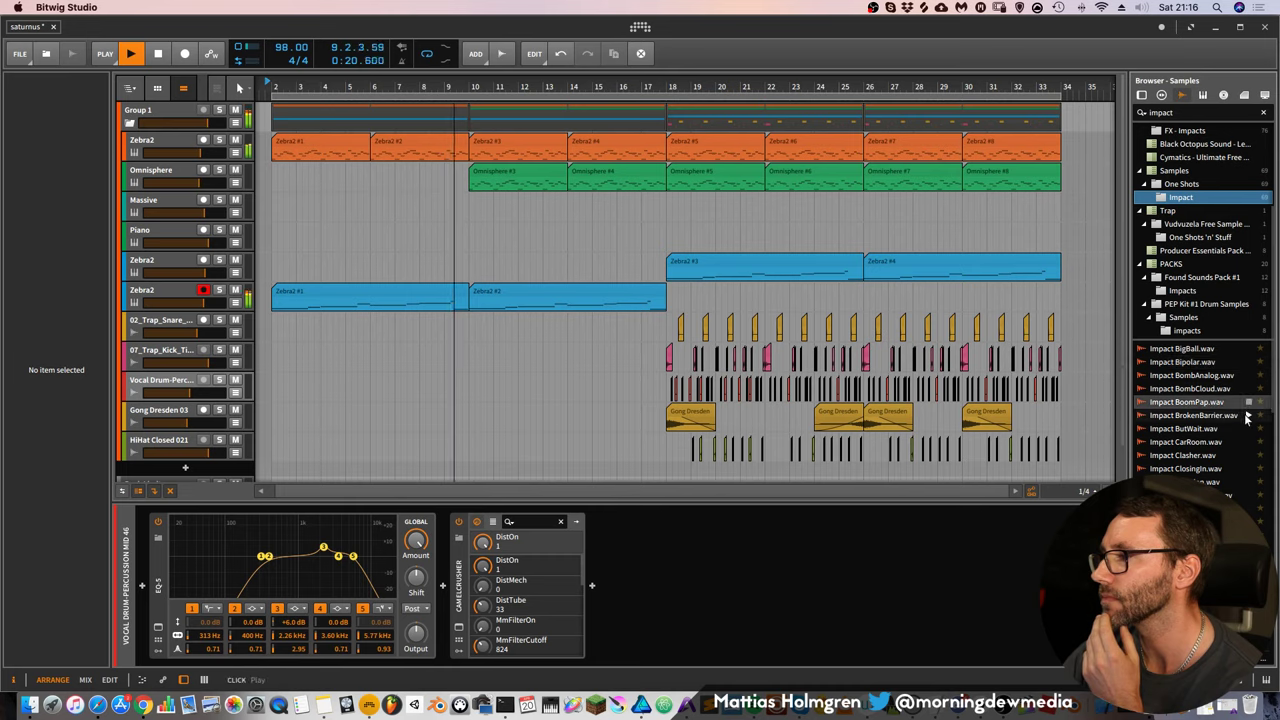
{"action": "left_click", "coordinate": [1247, 482]}
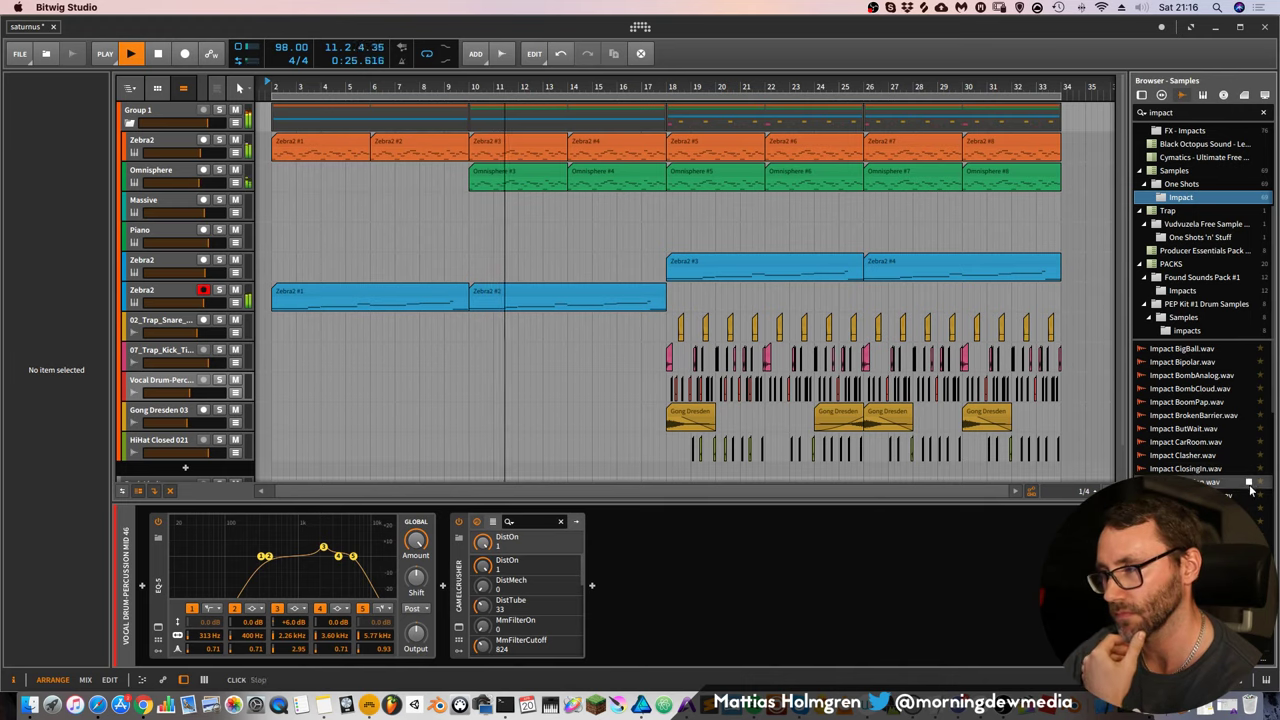
{"action": "scroll", "coordinate": [1249, 495], "scroll_direction": "down", "scroll_amount": 1}
{"action": "left_click", "coordinate": [1248, 489]}
{"action": "scroll", "coordinate": [1248, 492], "scroll_direction": "down", "scroll_amount": 2}
{"action": "left_click", "coordinate": [1248, 512]}
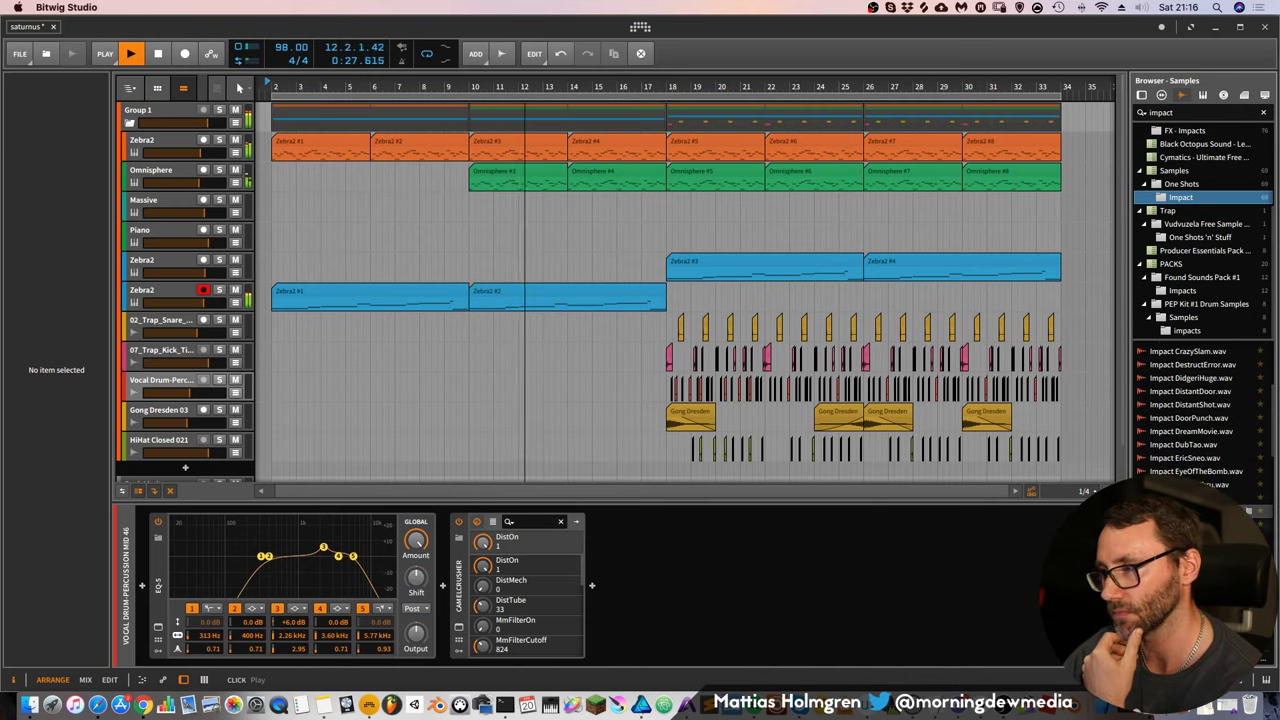
{"action": "scroll", "coordinate": [1248, 512], "scroll_direction": "down", "scroll_amount": 2}
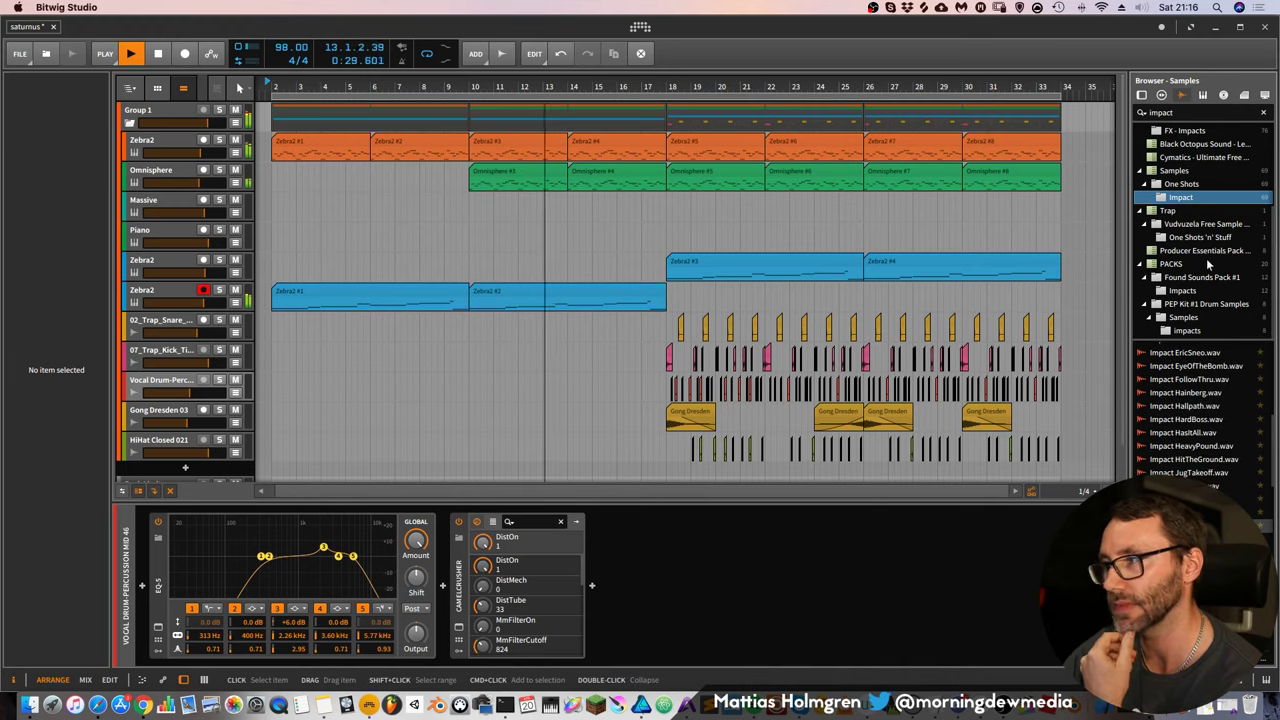
Open the Impacts folder of Found Sounds Pack #1 and audition its samples, including impact_big_04.wav and impact_big_05.wav
{"action": "left_click", "coordinate": [1183, 290]}
{"action": "left_click", "coordinate": [1200, 388]}
{"action": "key", "text": "Down"}
{"action": "key", "text": "Down"}
{"action": "key", "text": "Down"}
{"action": "key", "text": "Down"}
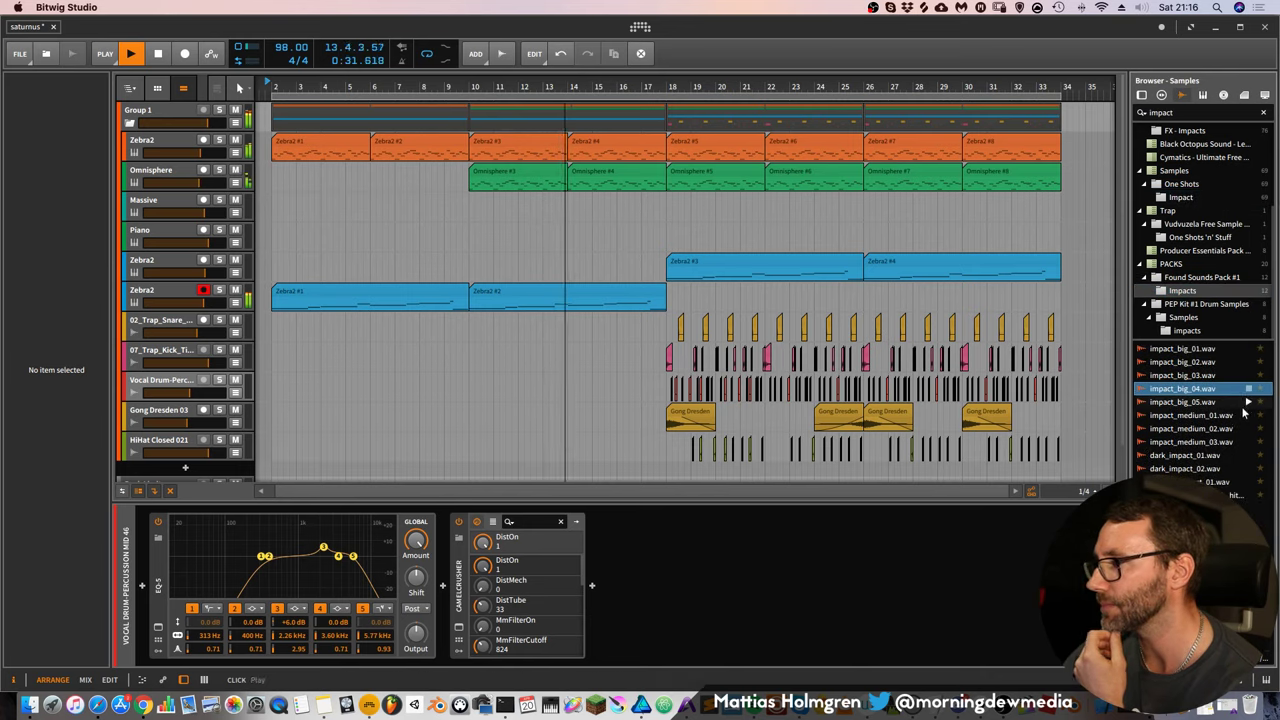
{"action": "left_click", "coordinate": [1246, 458]}
{"action": "left_click", "coordinate": [1247, 482]}
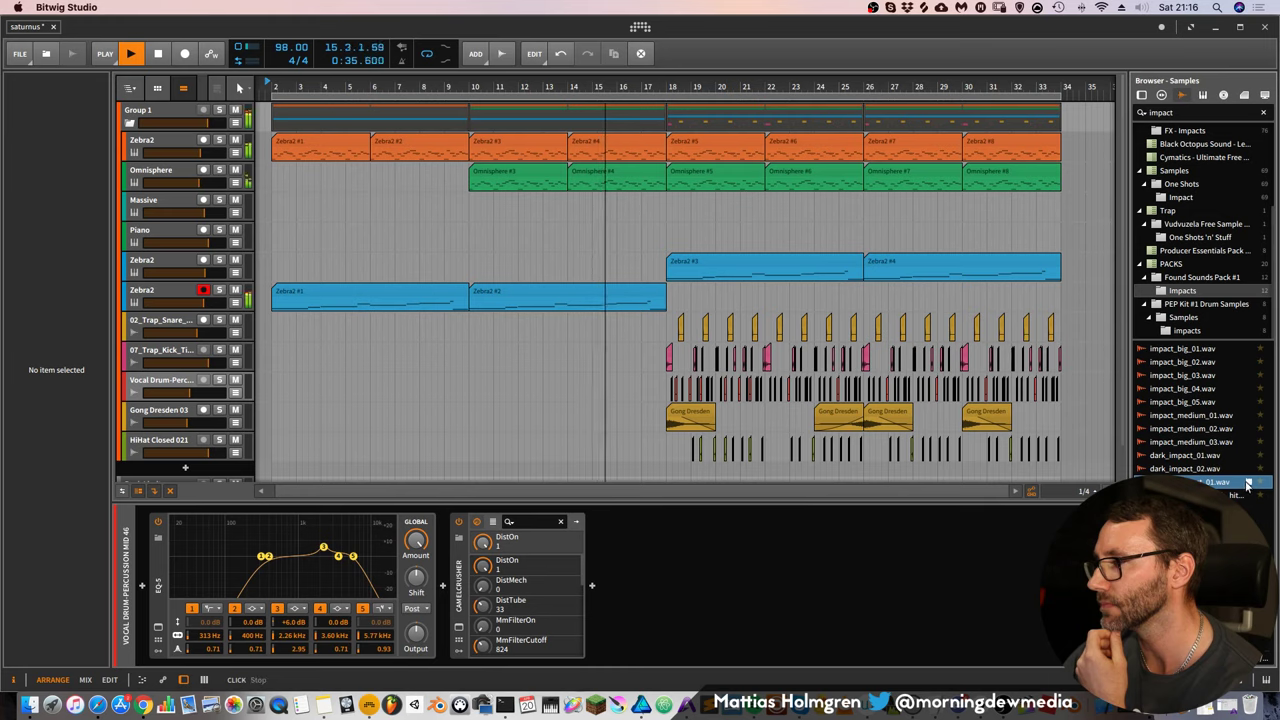
{"action": "left_click", "coordinate": [1247, 401]}
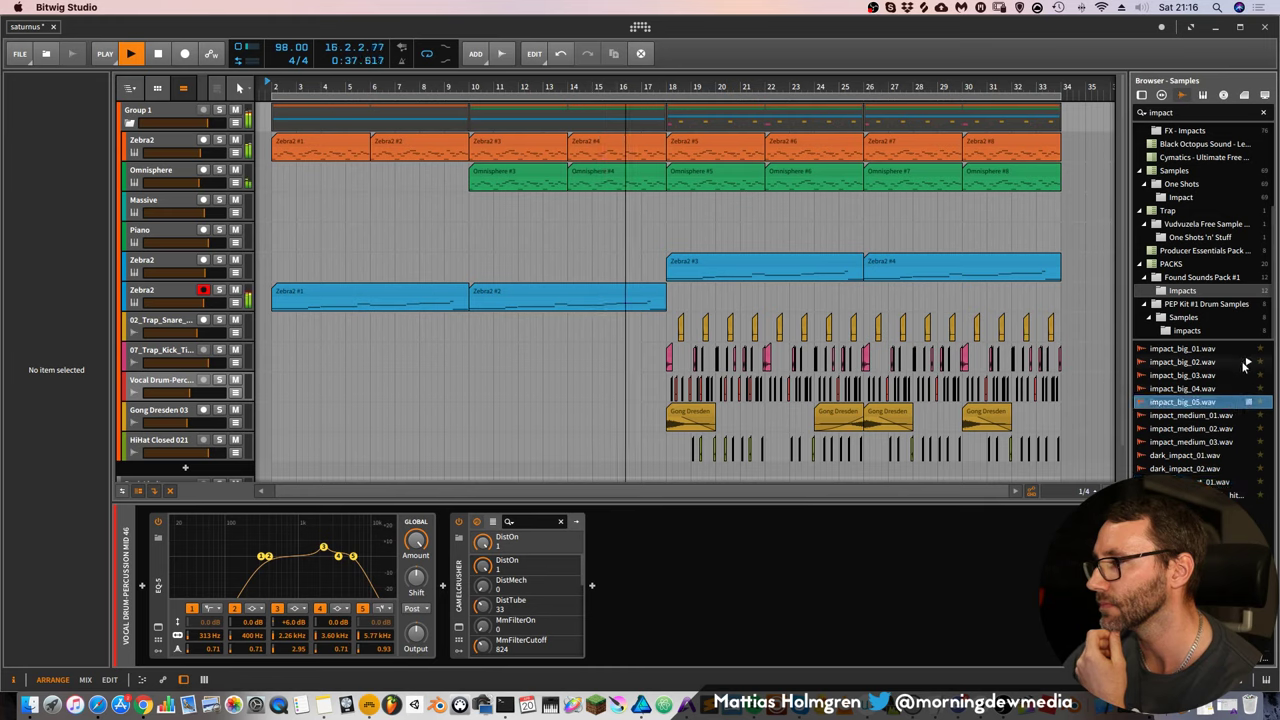
{"action": "left_click", "coordinate": [1248, 362]}
{"action": "left_click", "coordinate": [1247, 388]}
{"action": "scroll", "coordinate": [1205, 180], "scroll_direction": "up", "scroll_amount": 3}
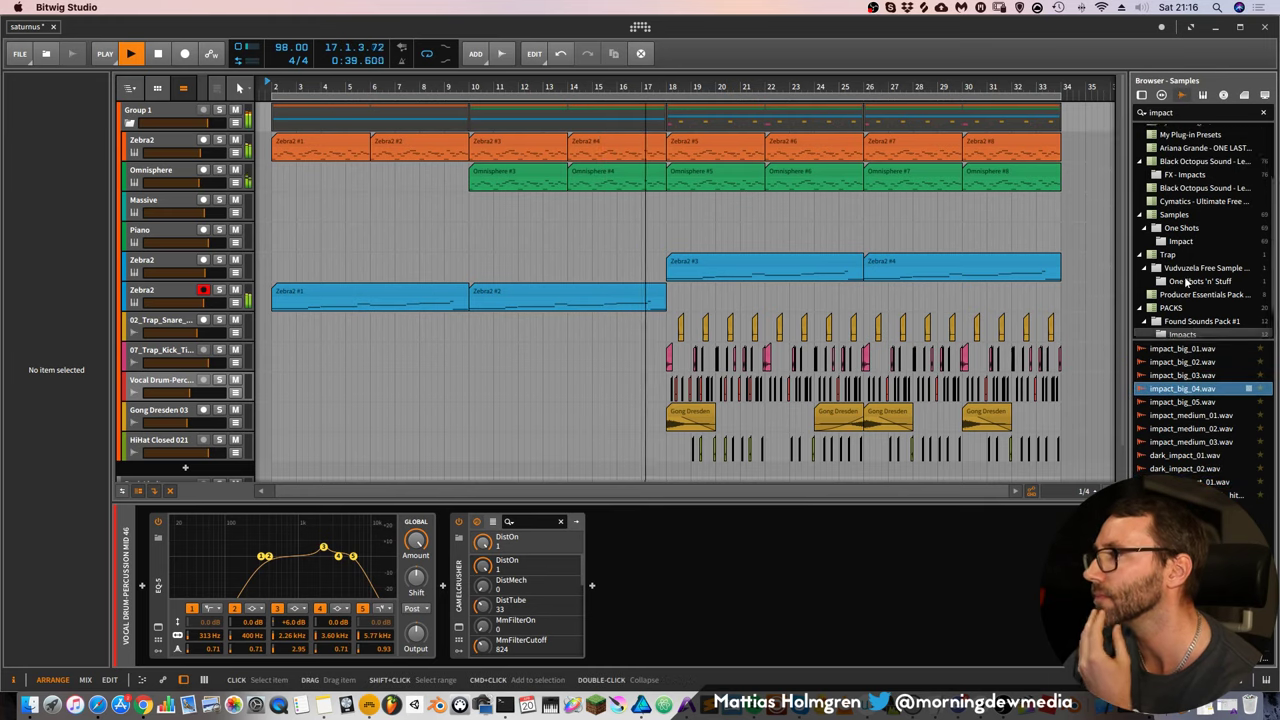
{"action": "scroll", "coordinate": [1238, 293], "scroll_direction": "down", "scroll_amount": 3}
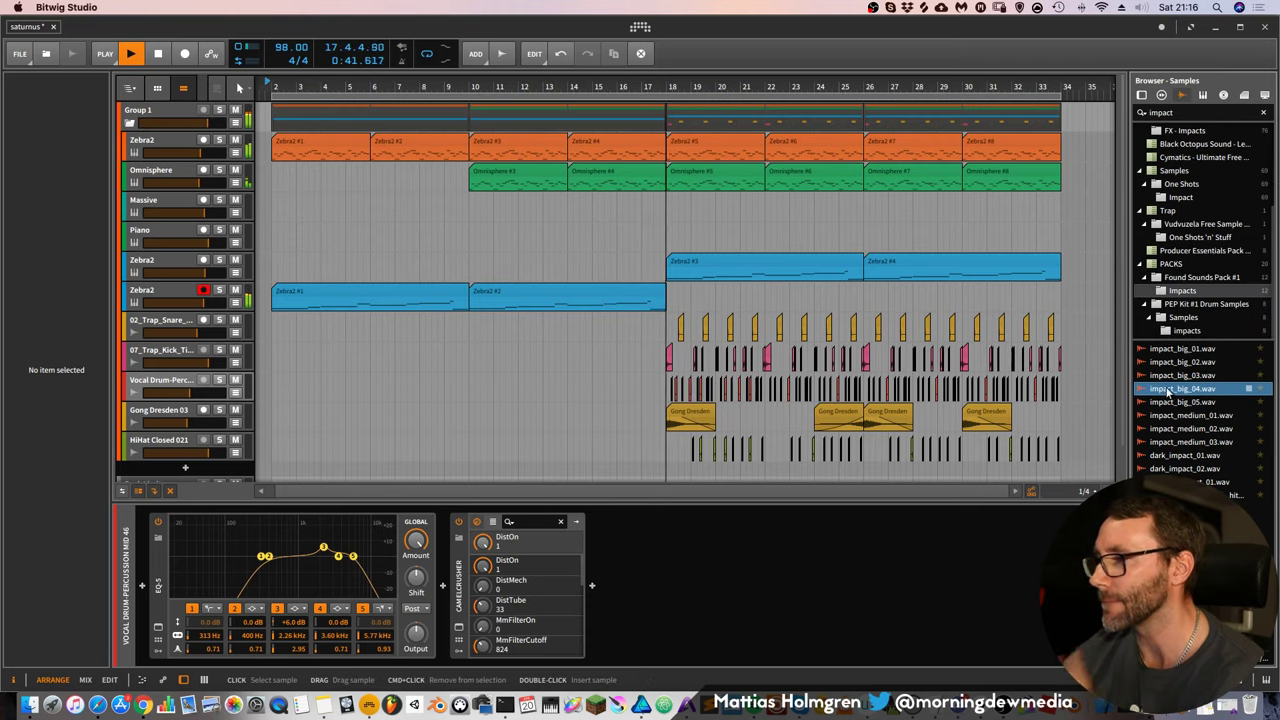
{"action": "left_click_drag", "start_coordinate": [1172, 393], "coordinate": [166, 470]}
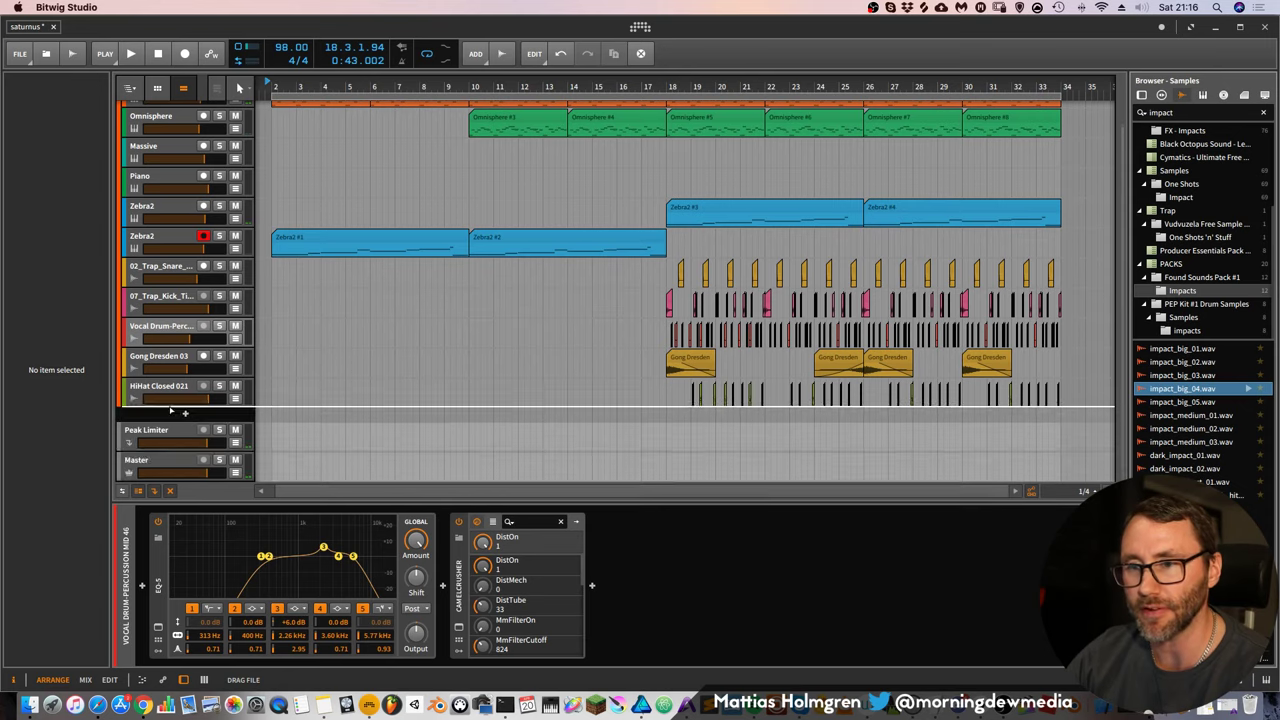
{"action": "left_click_drag", "start_coordinate": [159, 417], "coordinate": [162, 405]}
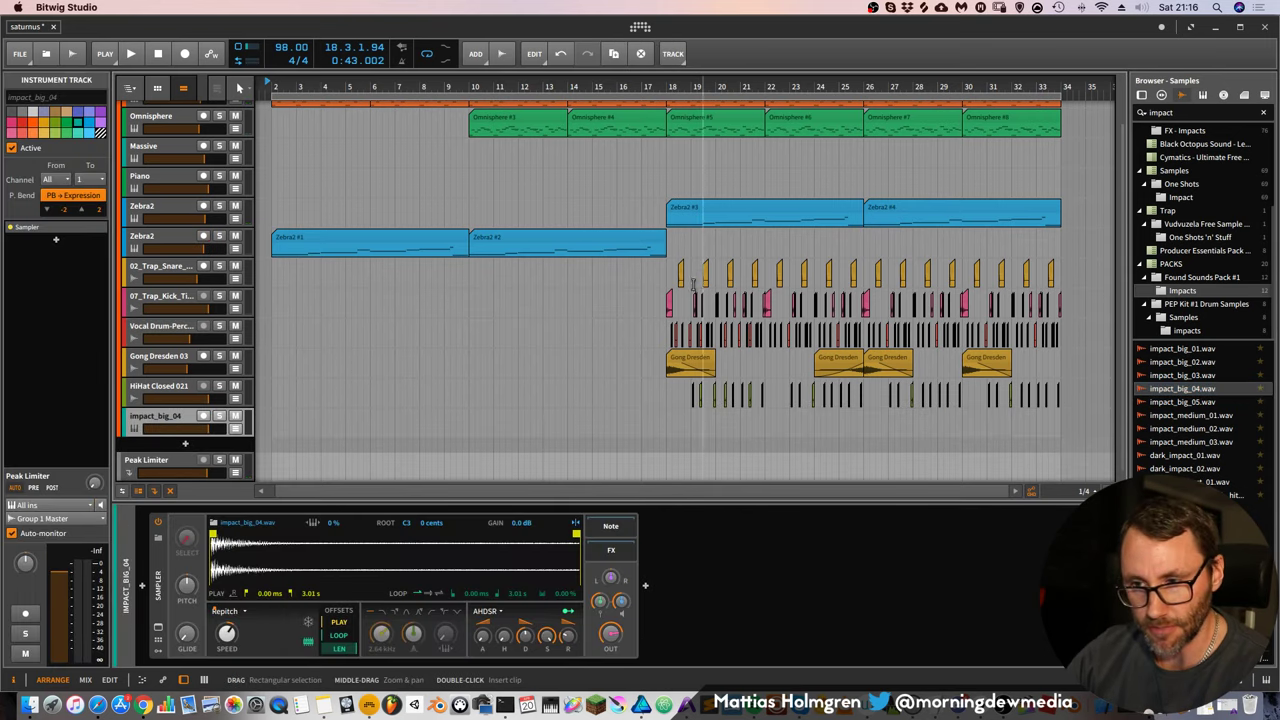
{"action": "left_click", "coordinate": [158, 575]}
{"action": "key", "text": "Delete"}
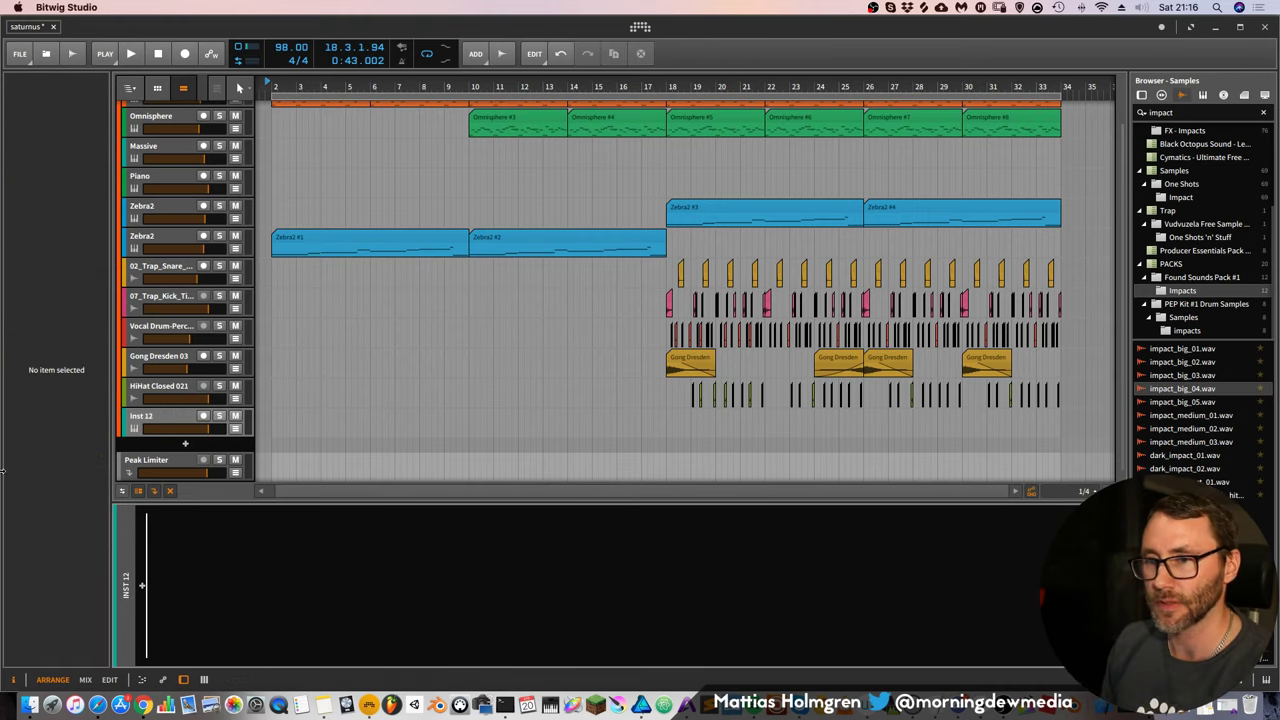
{"action": "left_click", "coordinate": [178, 418]}
{"action": "key", "text": "Delete"}
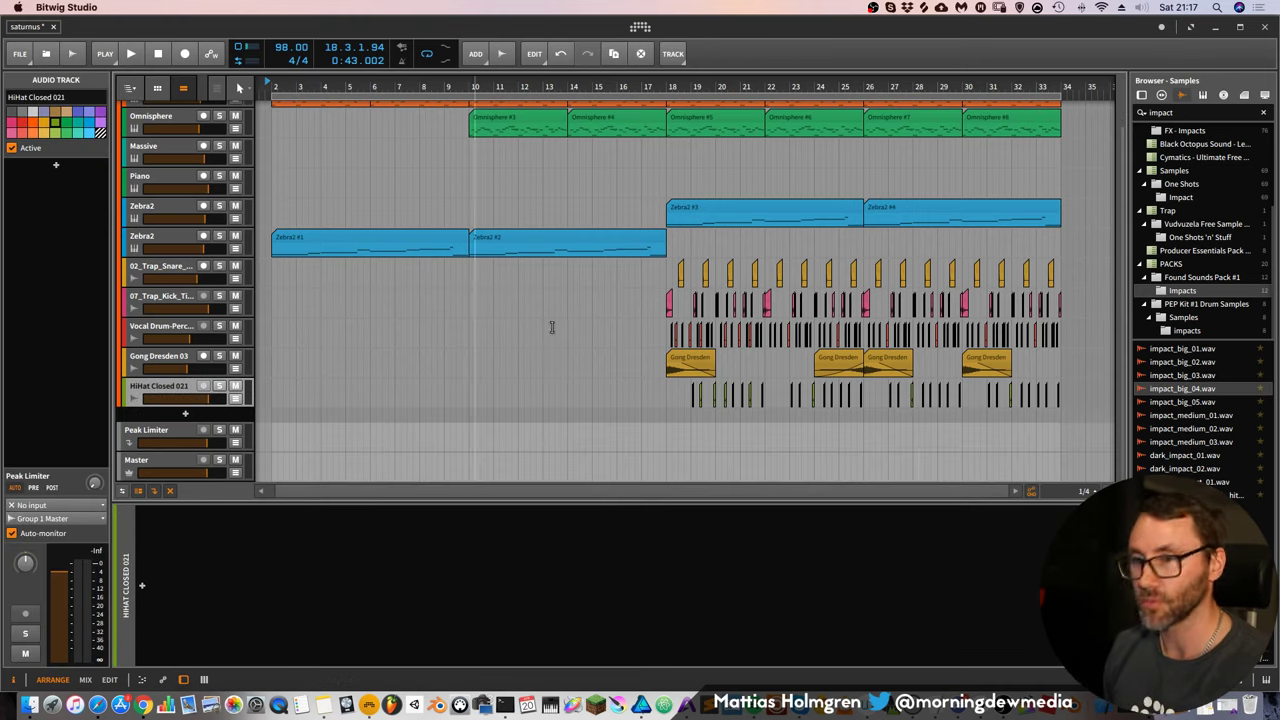
Place impact_big_04.wav at bar 2 on a new audio track below HiHat Closed 021 and briefly play it back
{"action": "left_click_drag", "start_coordinate": [1190, 388], "coordinate": [278, 426]}
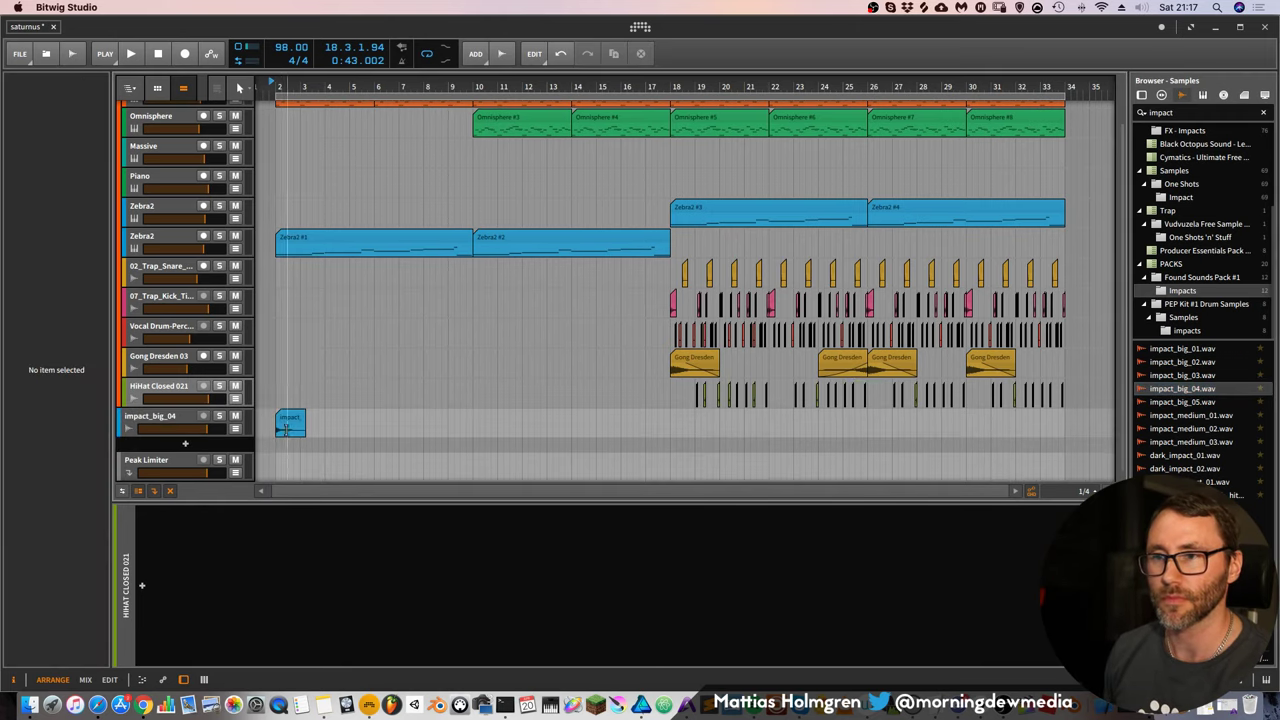
{"action": "left_click_drag", "start_coordinate": [305, 87], "coordinate": [480, 56]}
{"action": "key", "text": "space"}
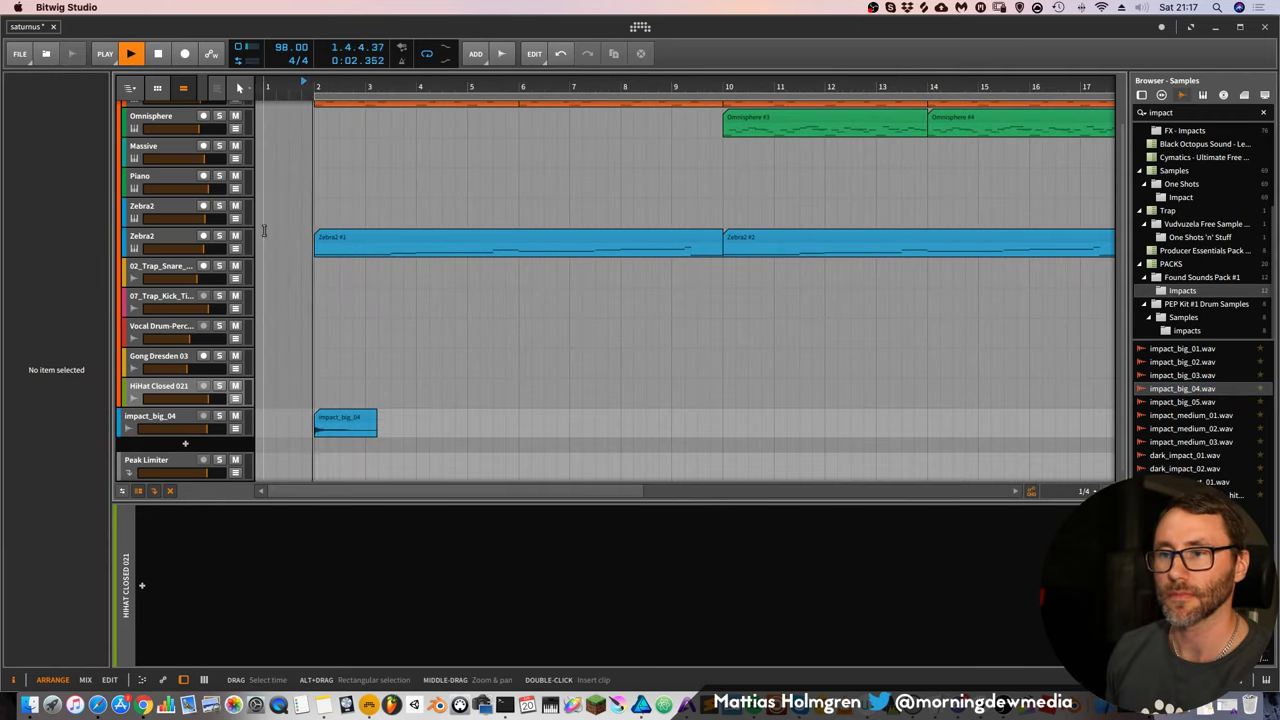
{"action": "key", "text": "space"}
Insert the ValhallaRoom reverb on the impact_big_04 track
{"action": "left_click", "coordinate": [171, 420]}
{"action": "double_click", "coordinate": [155, 600]}
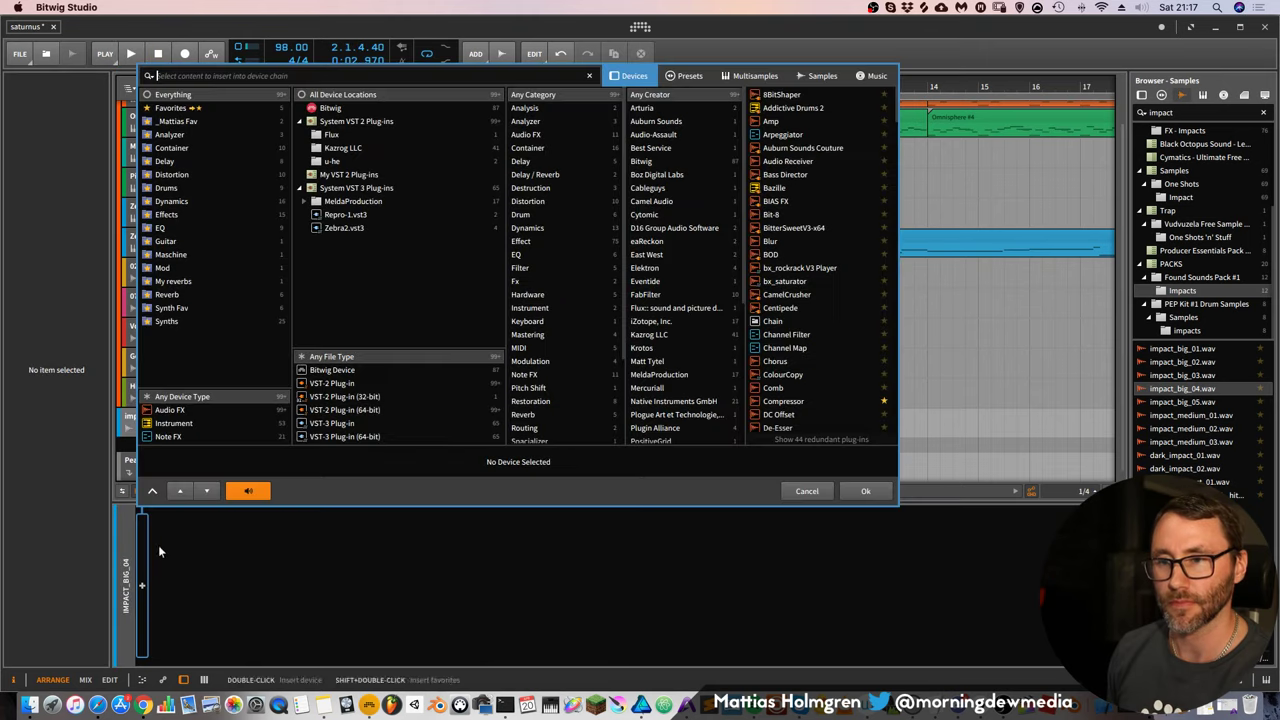
{"action": "left_click", "coordinate": [187, 295]}
{"action": "double_click", "coordinate": [796, 136]}
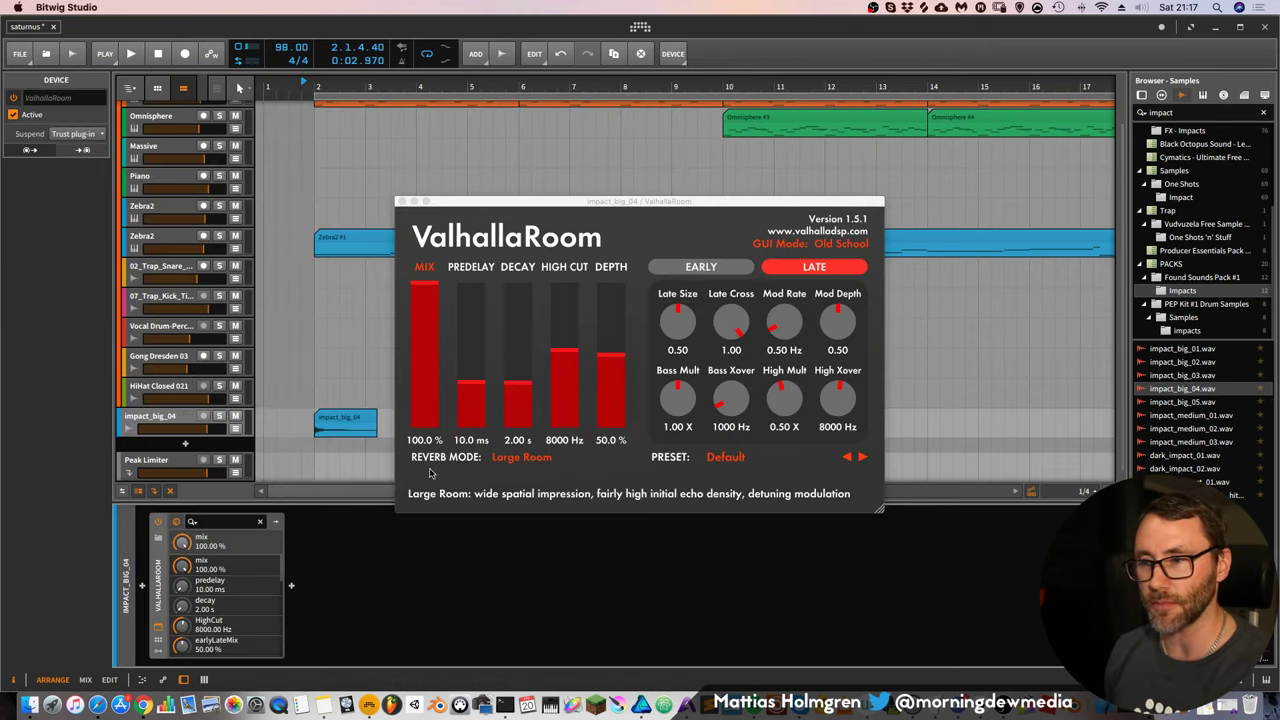
Set ValhallaRoom to Narcissus mode with 19.64 s decay, 6070 Hz high cut and 57.6% depth, and lower the impact track's volume
{"action": "left_click_drag", "start_coordinate": [505, 383], "coordinate": [510, 350]}
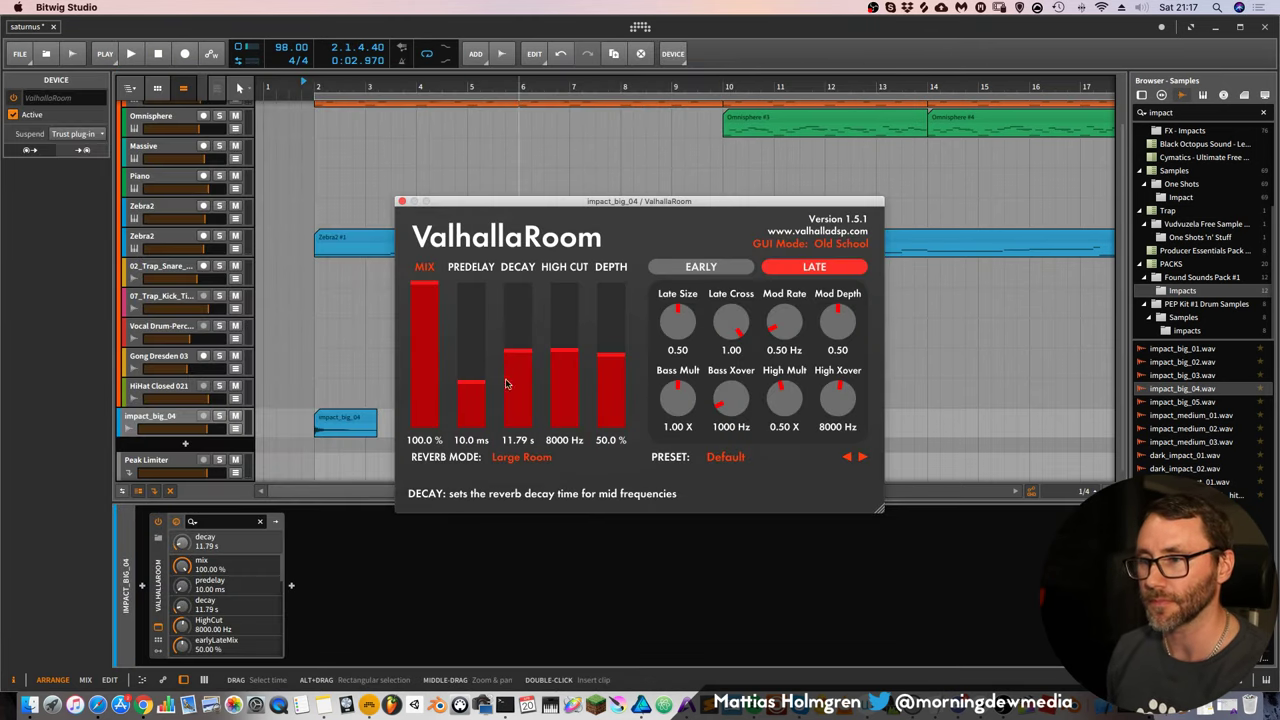
{"action": "left_click", "coordinate": [196, 432]}
{"action": "key", "text": "space"}
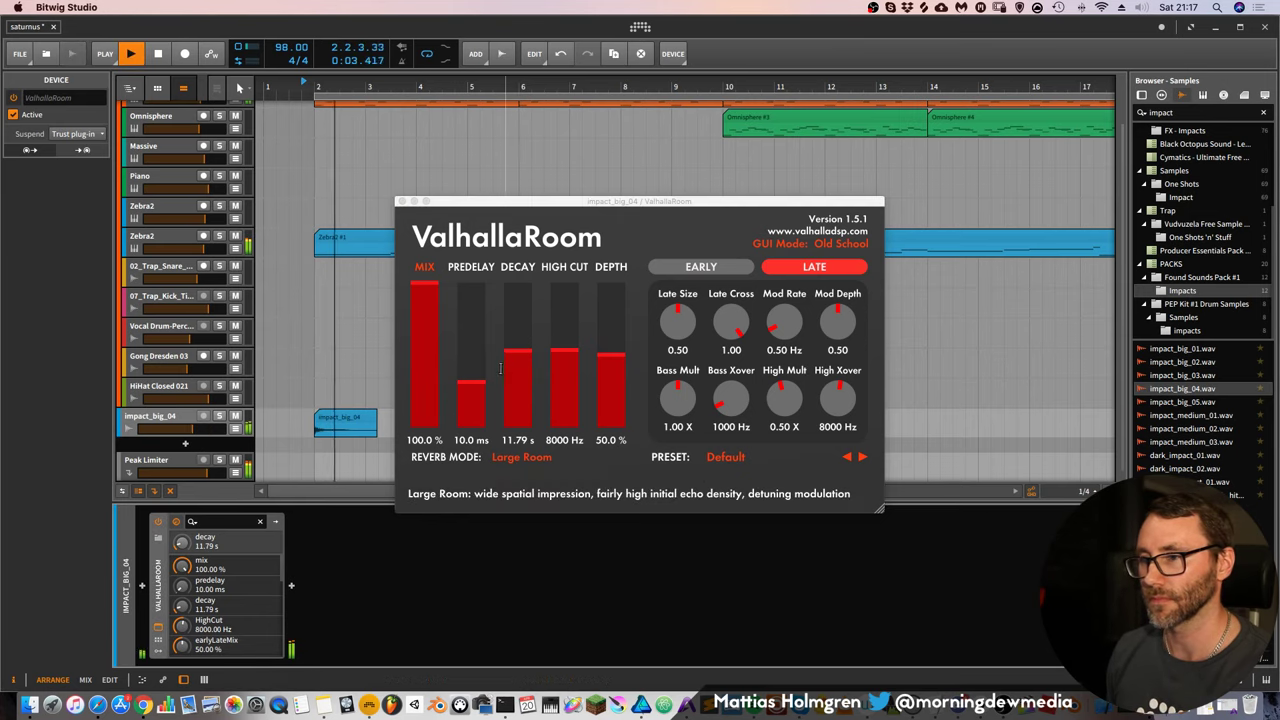
{"action": "left_click_drag", "start_coordinate": [500, 368], "coordinate": [505, 340]}
{"action": "left_click", "coordinate": [521, 457]}
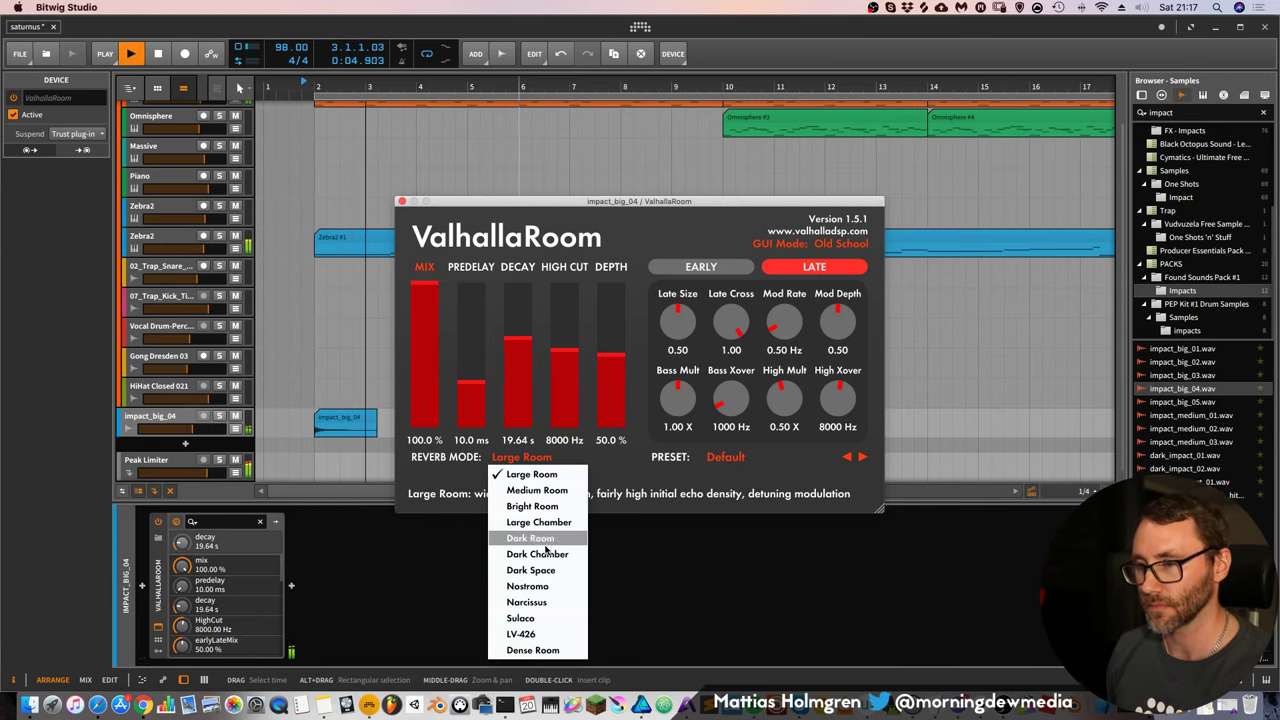
{"action": "left_click", "coordinate": [550, 603]}
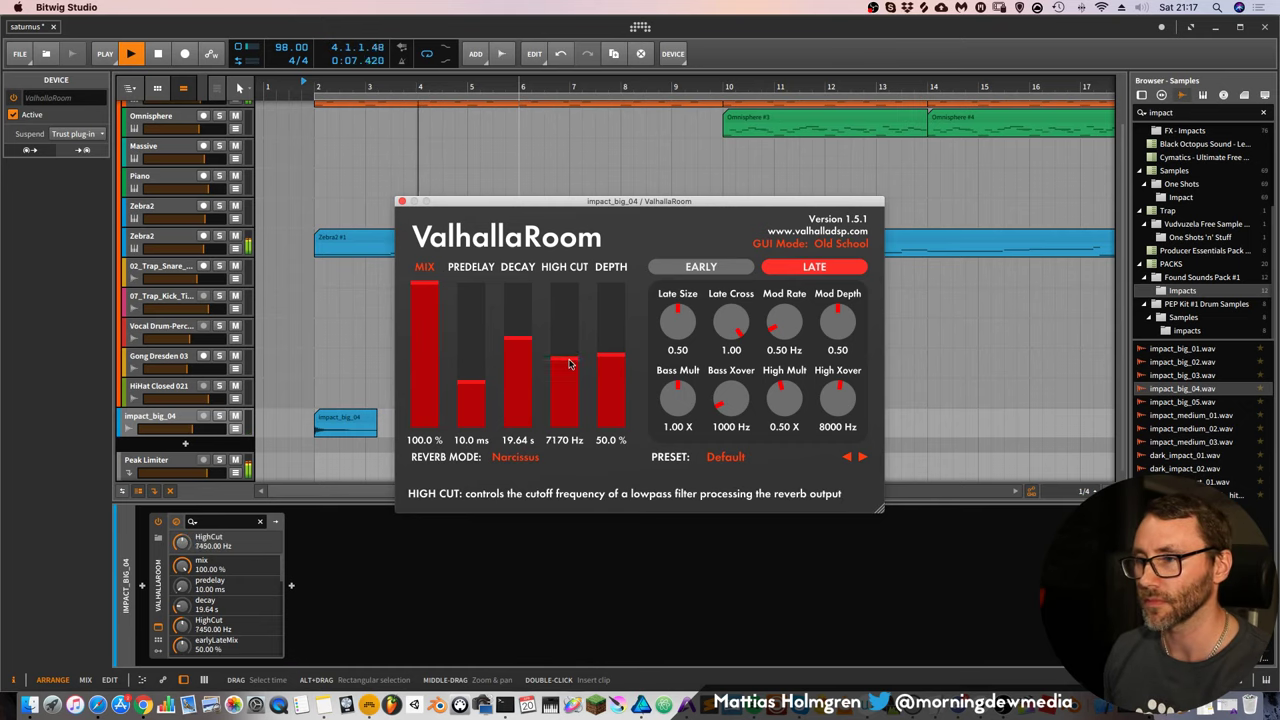
{"action": "left_click_drag", "start_coordinate": [569, 364], "coordinate": [569, 372]}
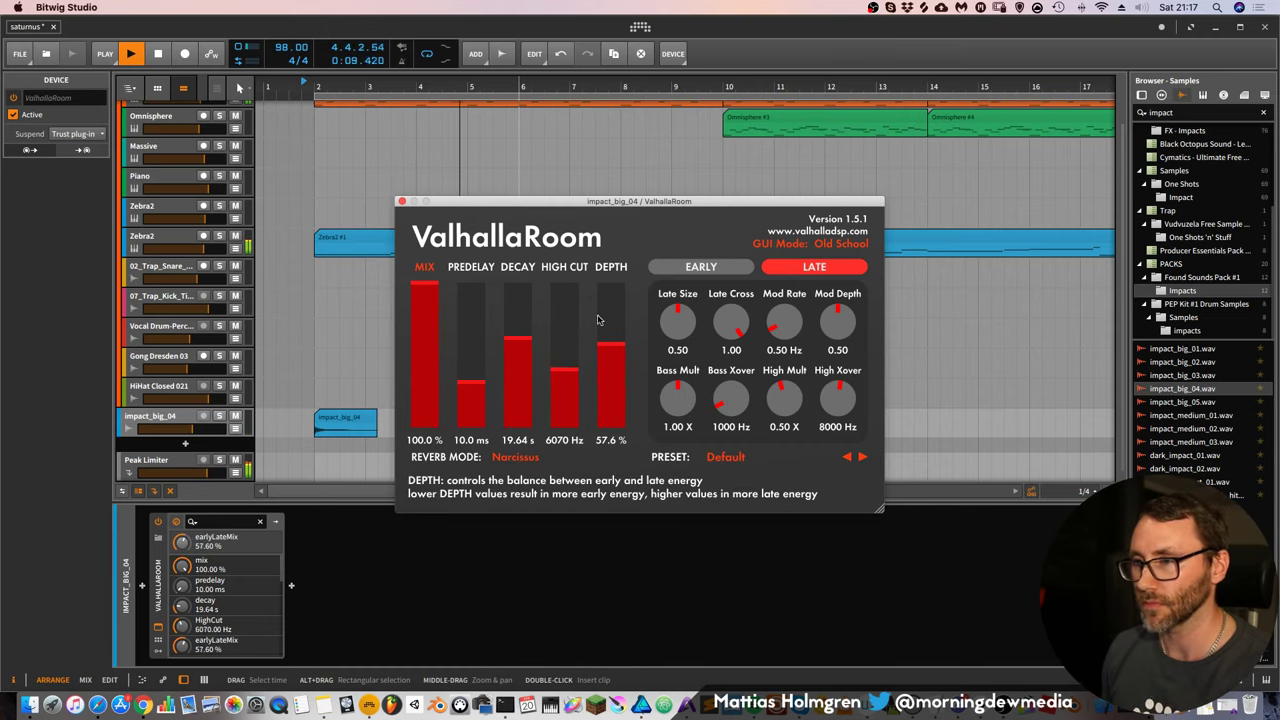
{"action": "left_click", "coordinate": [401, 201]}
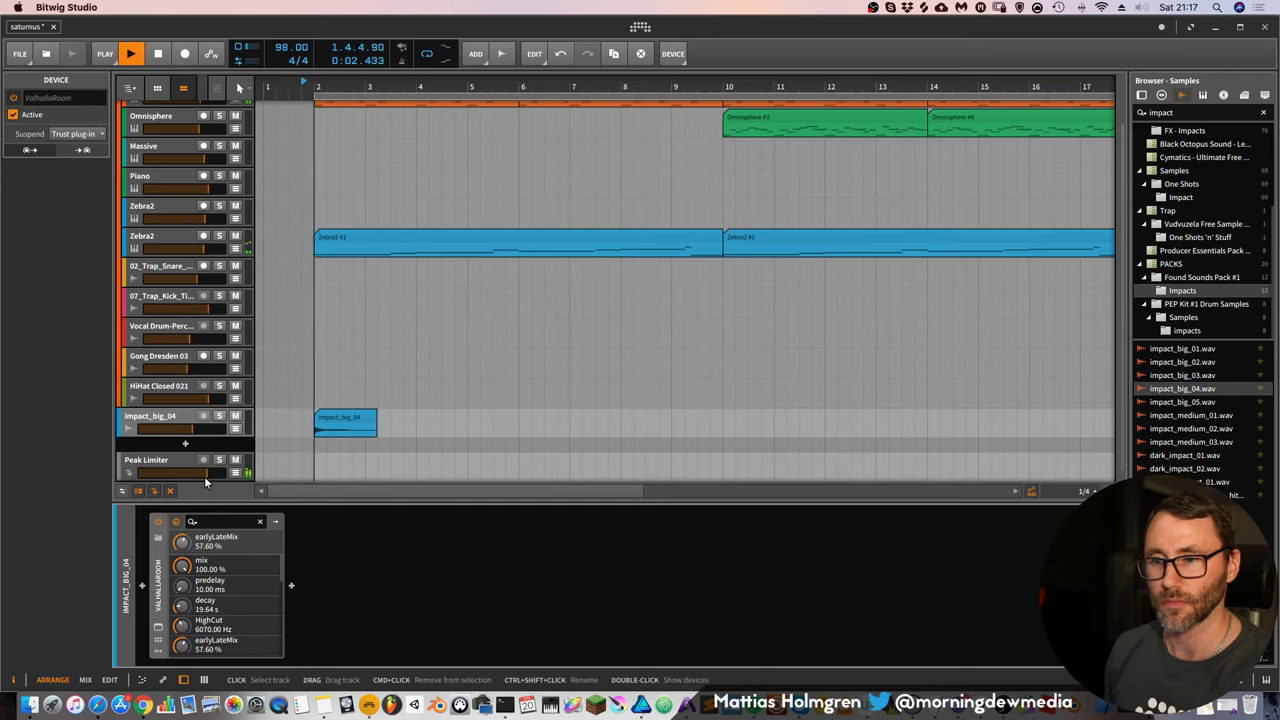
Add EQ-5 after ValhallaRoom, cutting 6.9 dB at 642 Hz and 6.5 dB at 2.55 kHz, with band 5 as a low-pass at 3.83 kHz
{"action": "left_click", "coordinate": [290, 586]}
{"action": "left_click", "coordinate": [320, 228]}
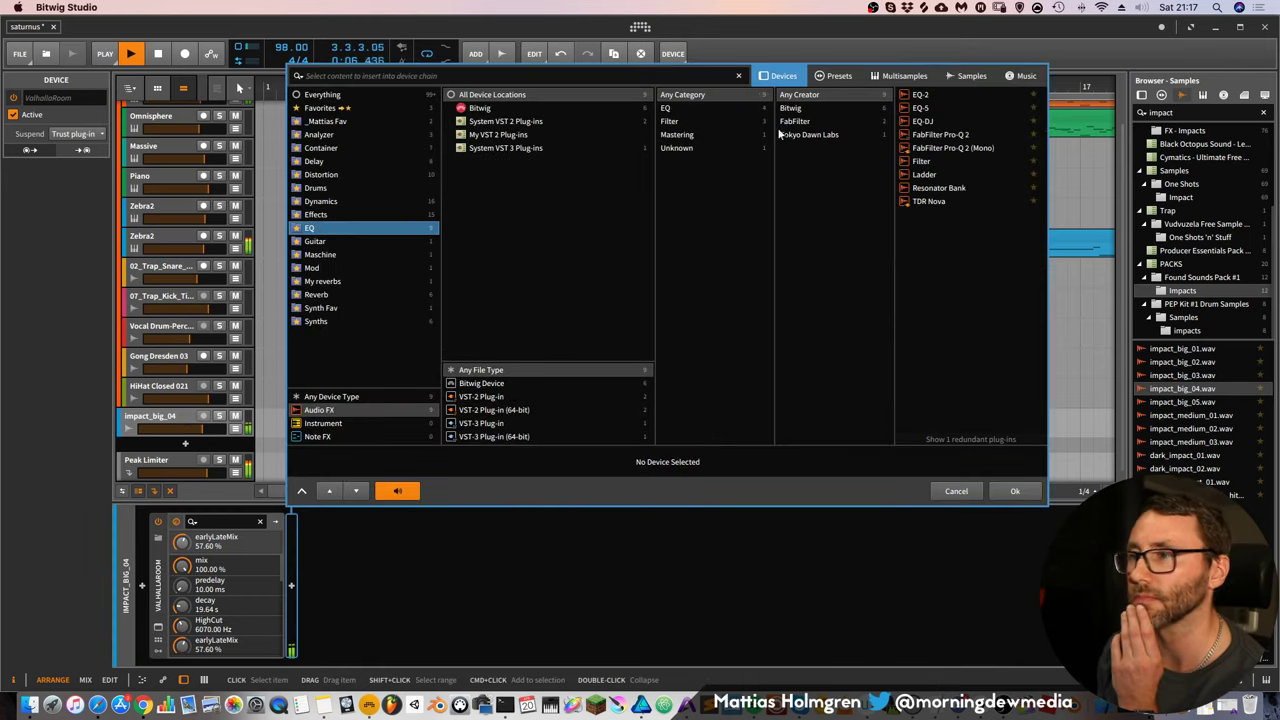
{"action": "double_click", "coordinate": [932, 109]}
{"action": "left_click_drag", "start_coordinate": [455, 556], "coordinate": [433, 567]}
{"action": "left_click_drag", "start_coordinate": [525, 556], "coordinate": [490, 576]}
{"action": "left_click", "coordinate": [532, 608]}
{"action": "left_click", "coordinate": [554, 623]}
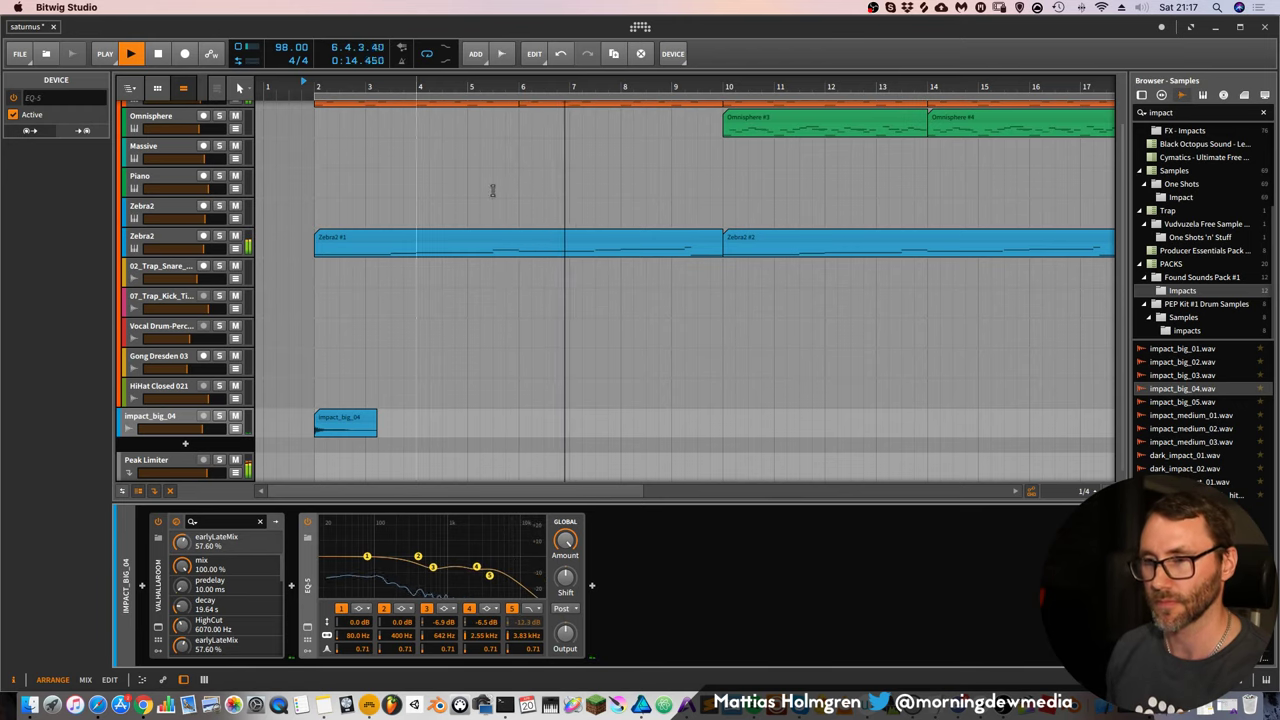
{"action": "left_click_drag", "start_coordinate": [663, 84], "coordinate": [533, 138]}
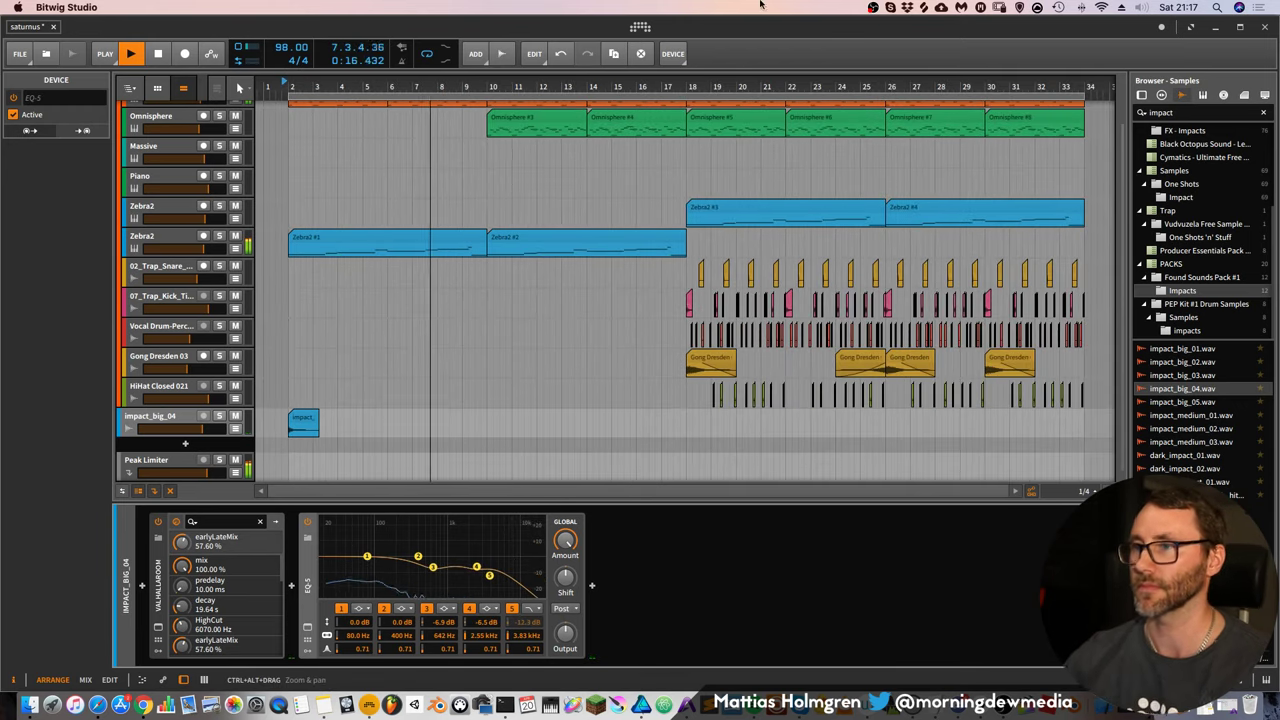
{"action": "scroll", "coordinate": [530, 200], "scroll_direction": "up", "scroll_amount": 2}
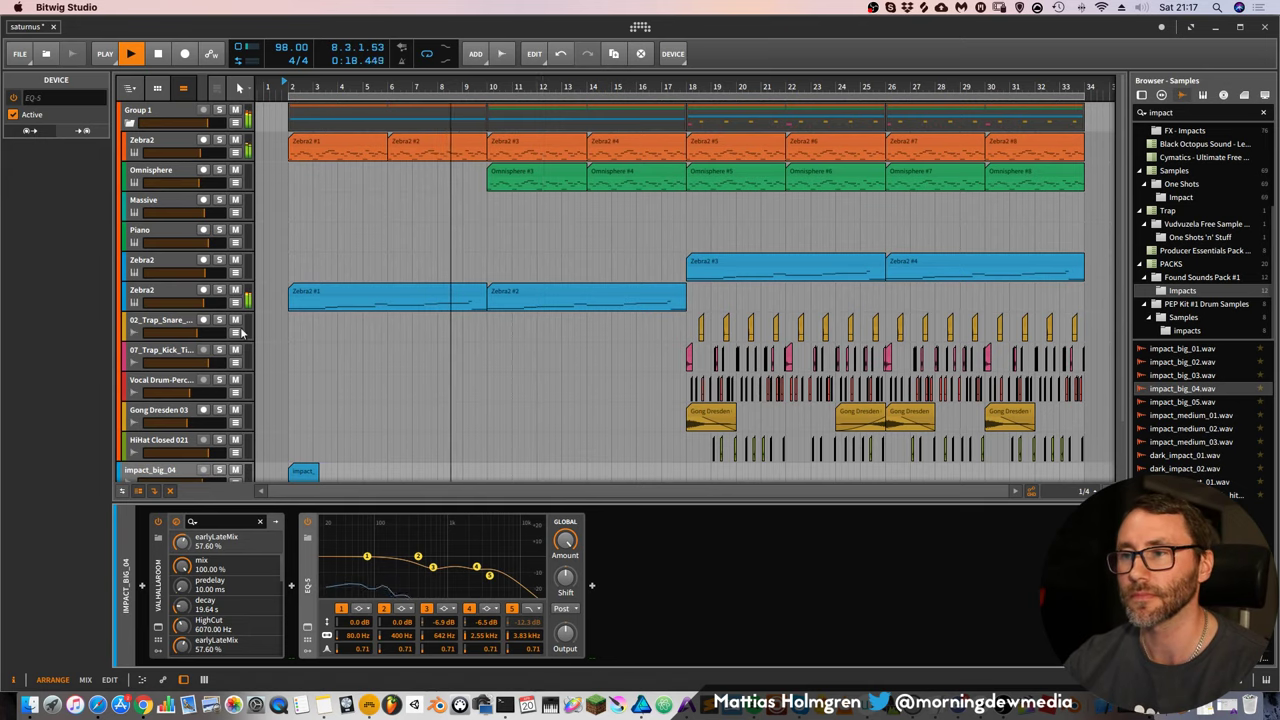
{"action": "scroll", "coordinate": [340, 290], "scroll_direction": "down", "scroll_amount": 1}
{"action": "scroll", "coordinate": [347, 327], "scroll_direction": "down", "scroll_amount": 2}
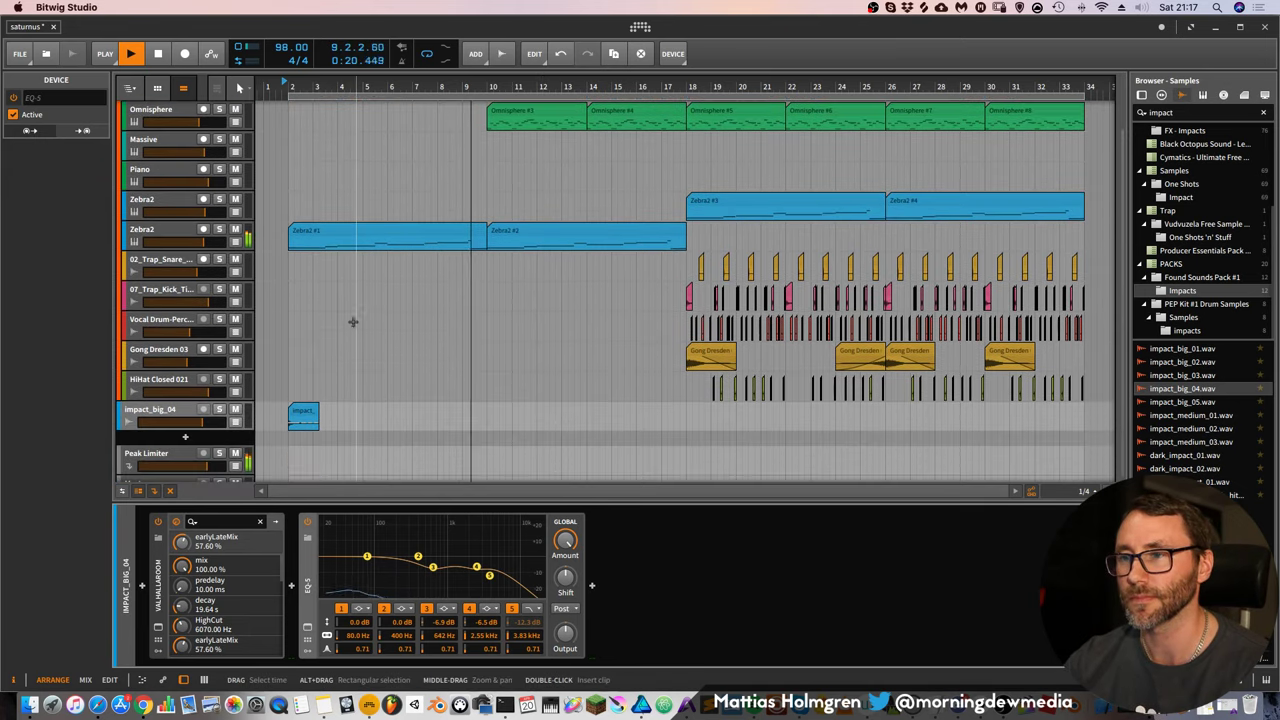
{"action": "left_click_drag", "start_coordinate": [457, 86], "coordinate": [366, 297]}
Insert the MTurboReverb plug-in between OTT and EQ-5 on the Piano track
{"action": "scroll", "coordinate": [330, 293], "scroll_direction": "up", "scroll_amount": 2}
{"action": "left_click", "coordinate": [193, 231]}
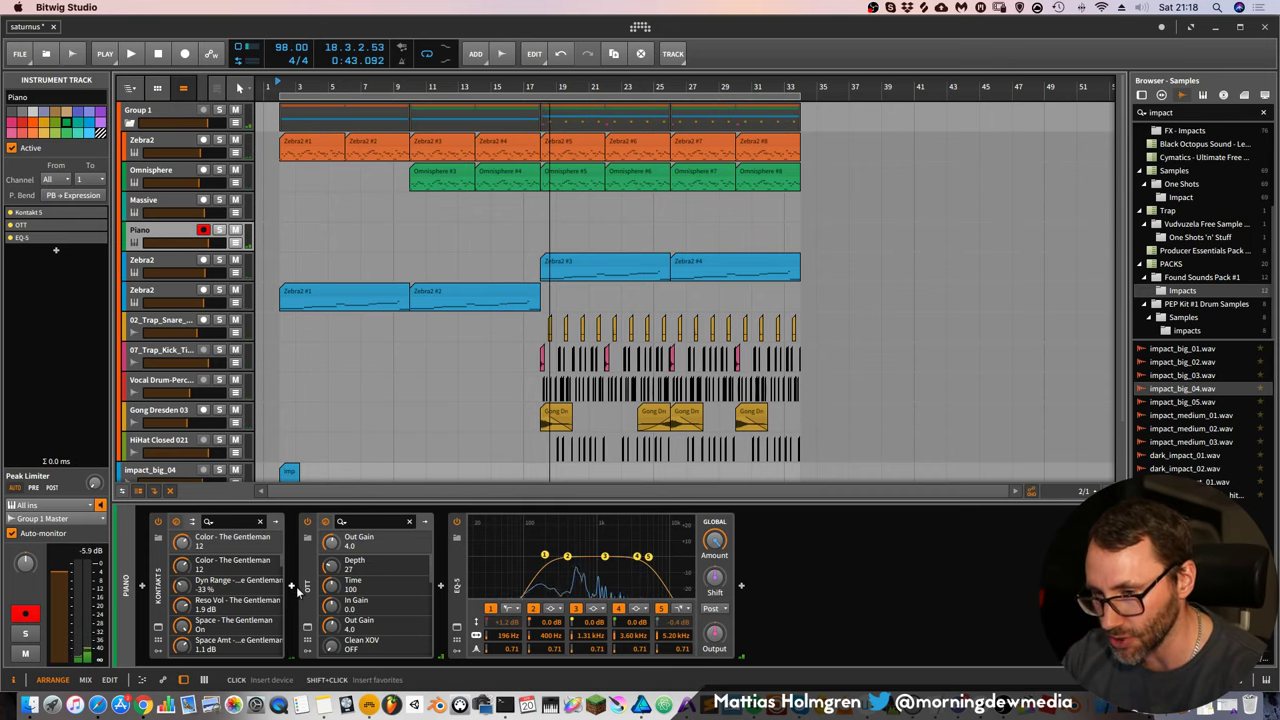
{"action": "left_click", "coordinate": [443, 587]}
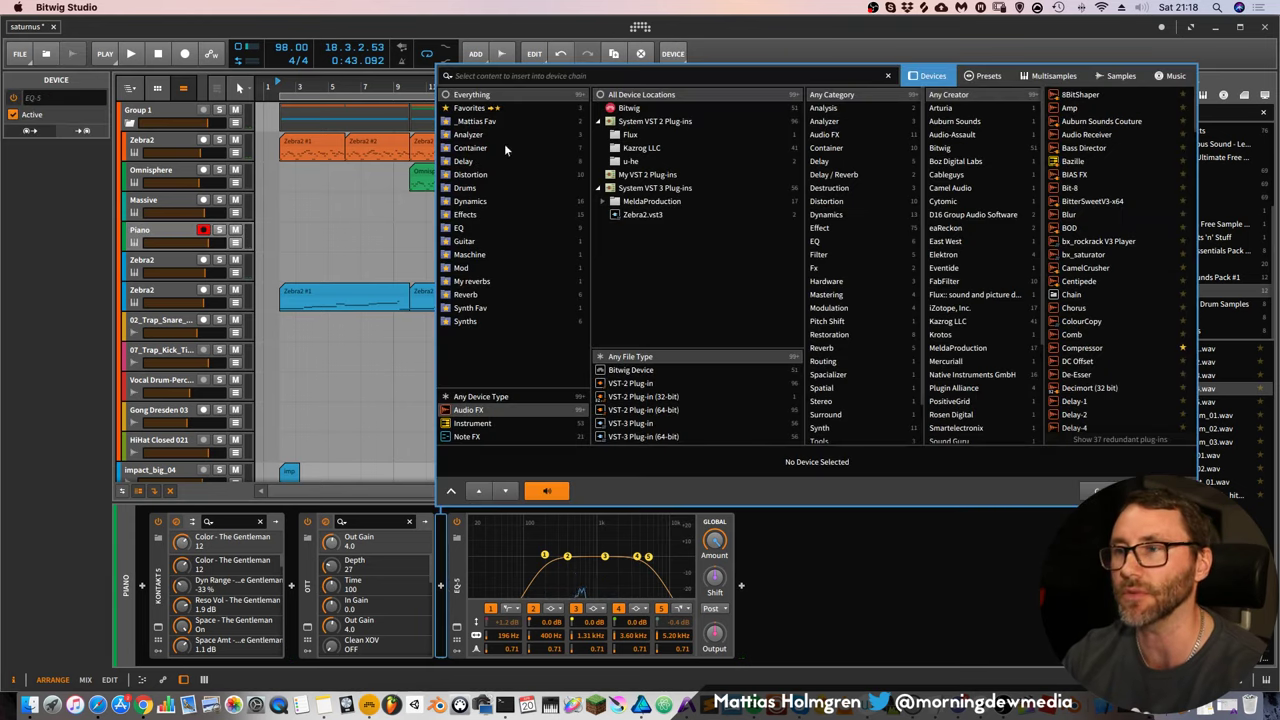
{"action": "left_click", "coordinate": [481, 294]}
{"action": "left_click", "coordinate": [1092, 108]}
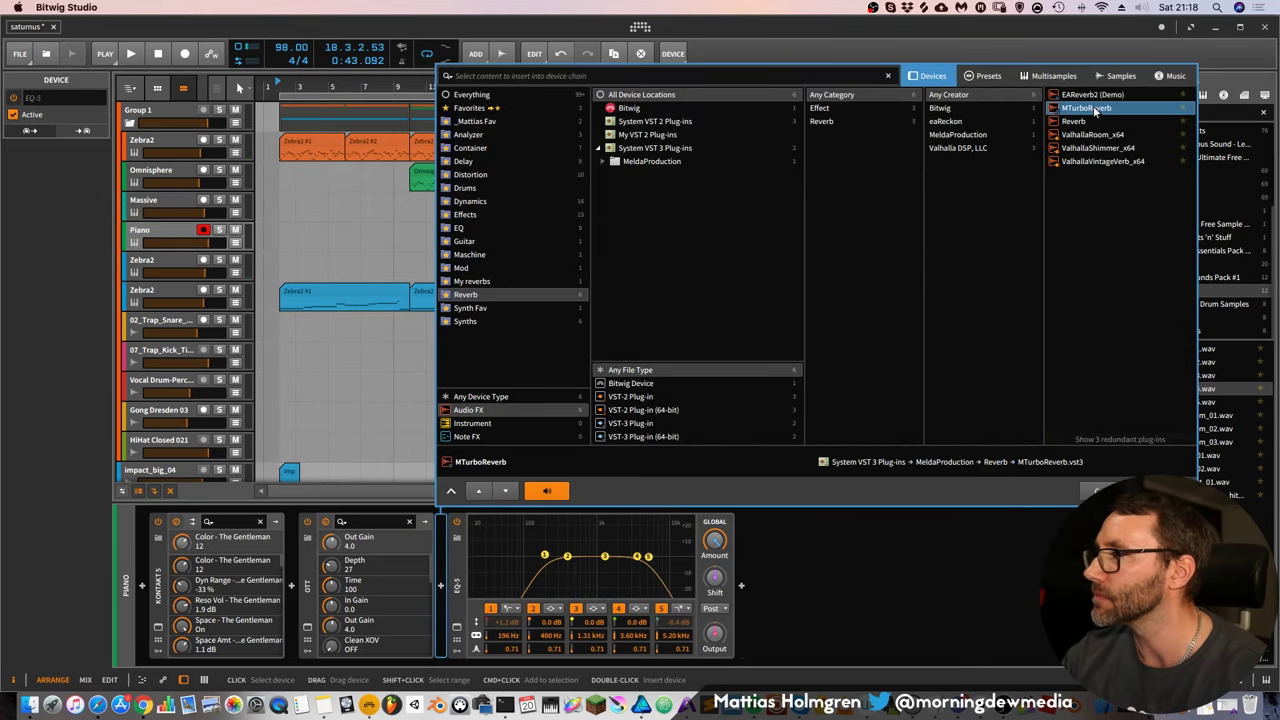
{"action": "left_click", "coordinate": [1160, 488]}
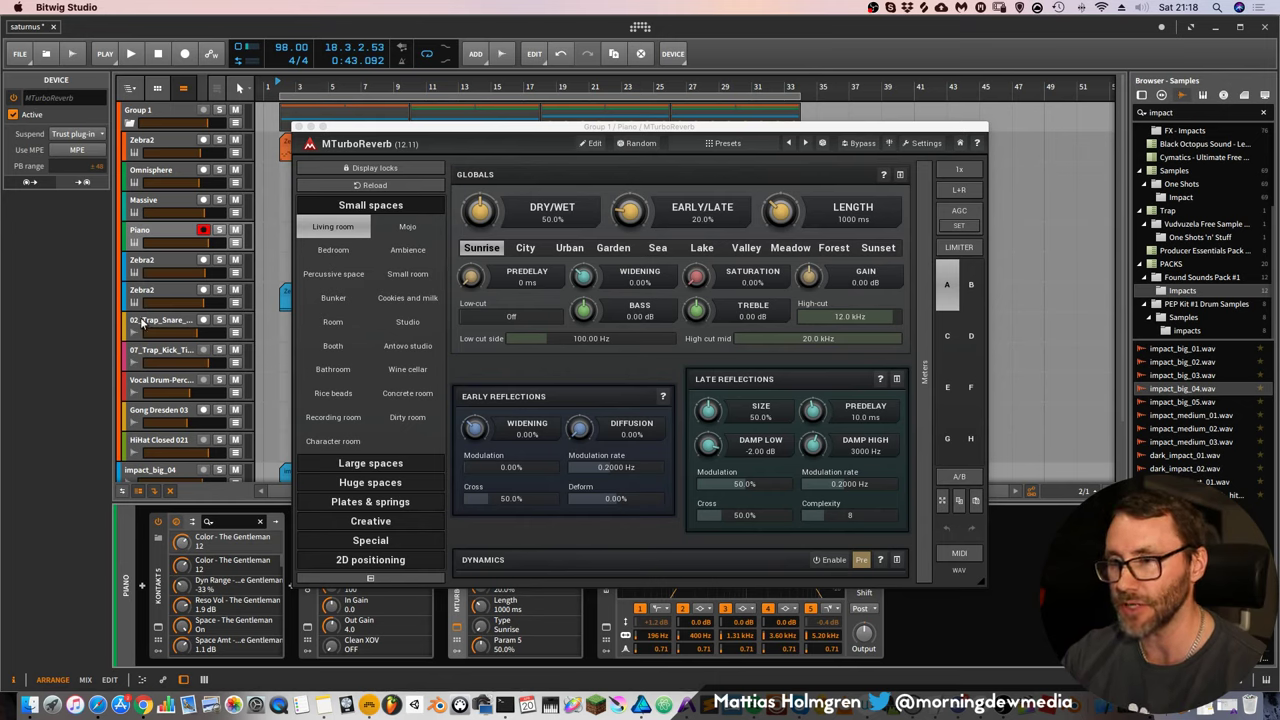
Load MTurboReverb's Creative Ethereal preset, switch its type from Tube to Ethereal, and set dry/wet to 51.6%
{"action": "left_click", "coordinate": [370, 521]}
{"action": "left_click", "coordinate": [333, 328]}
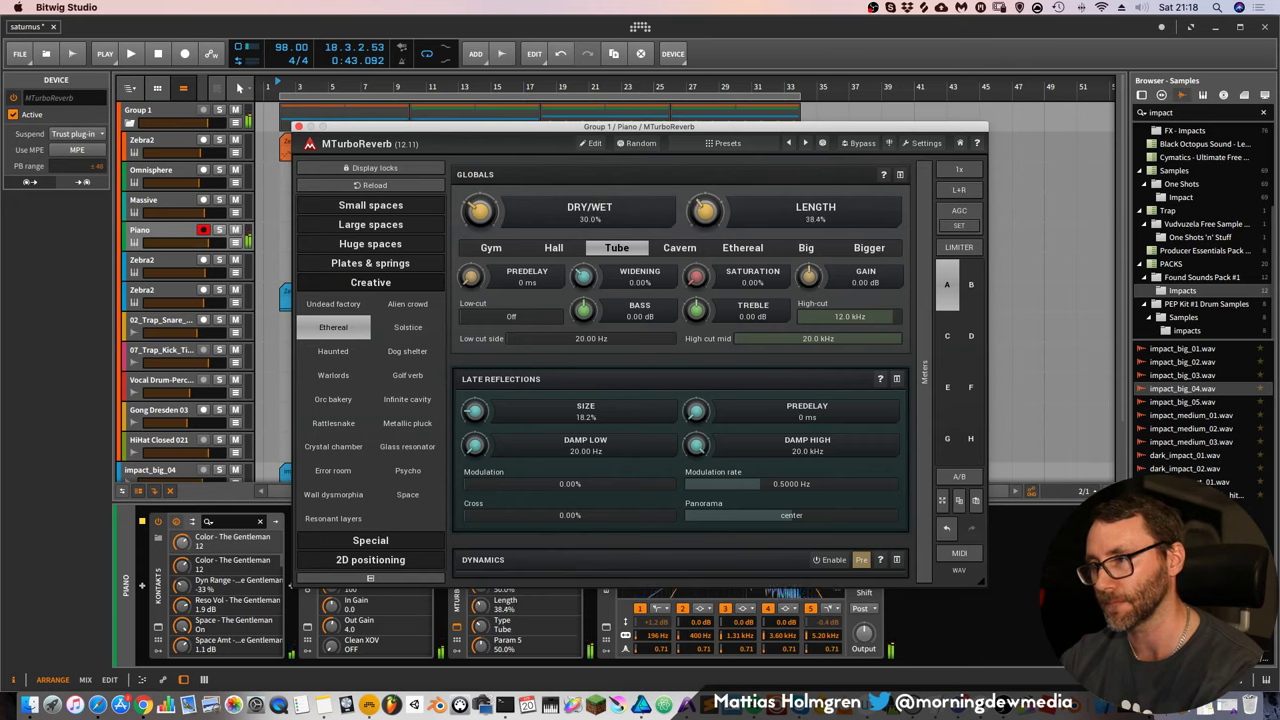
{"action": "left_click", "coordinate": [741, 250]}
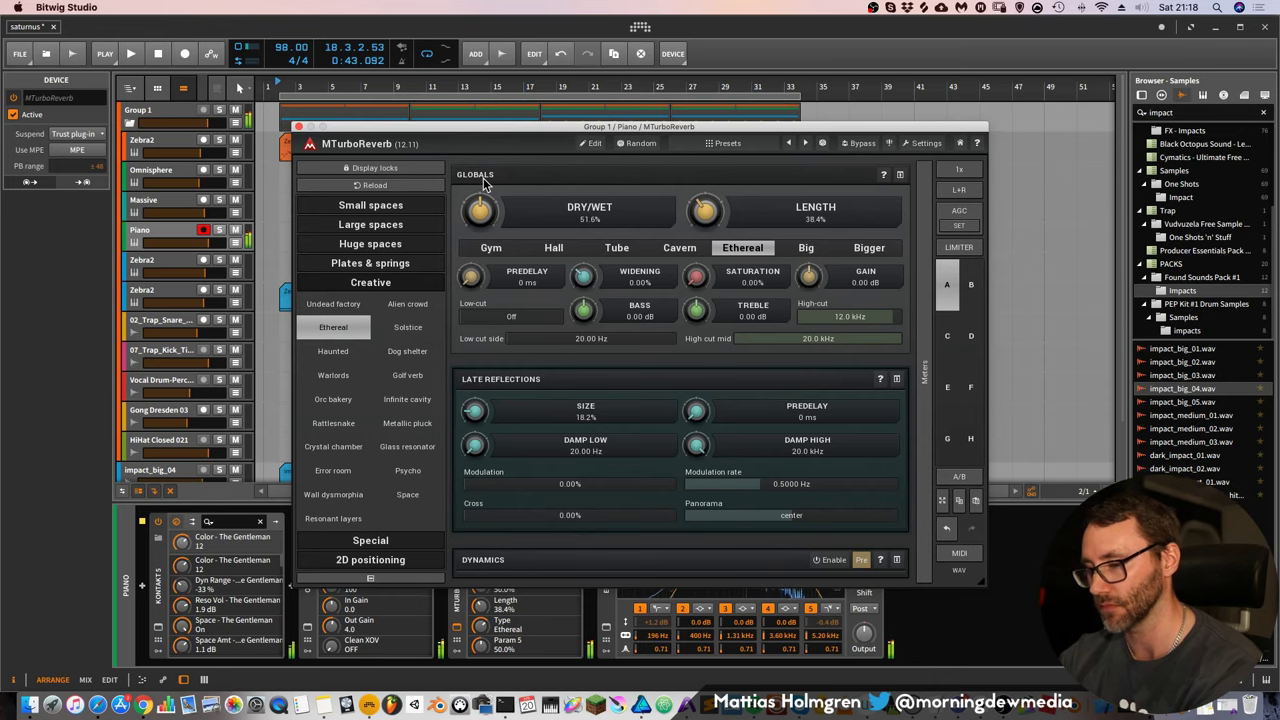
{"action": "left_click", "coordinate": [300, 127]}
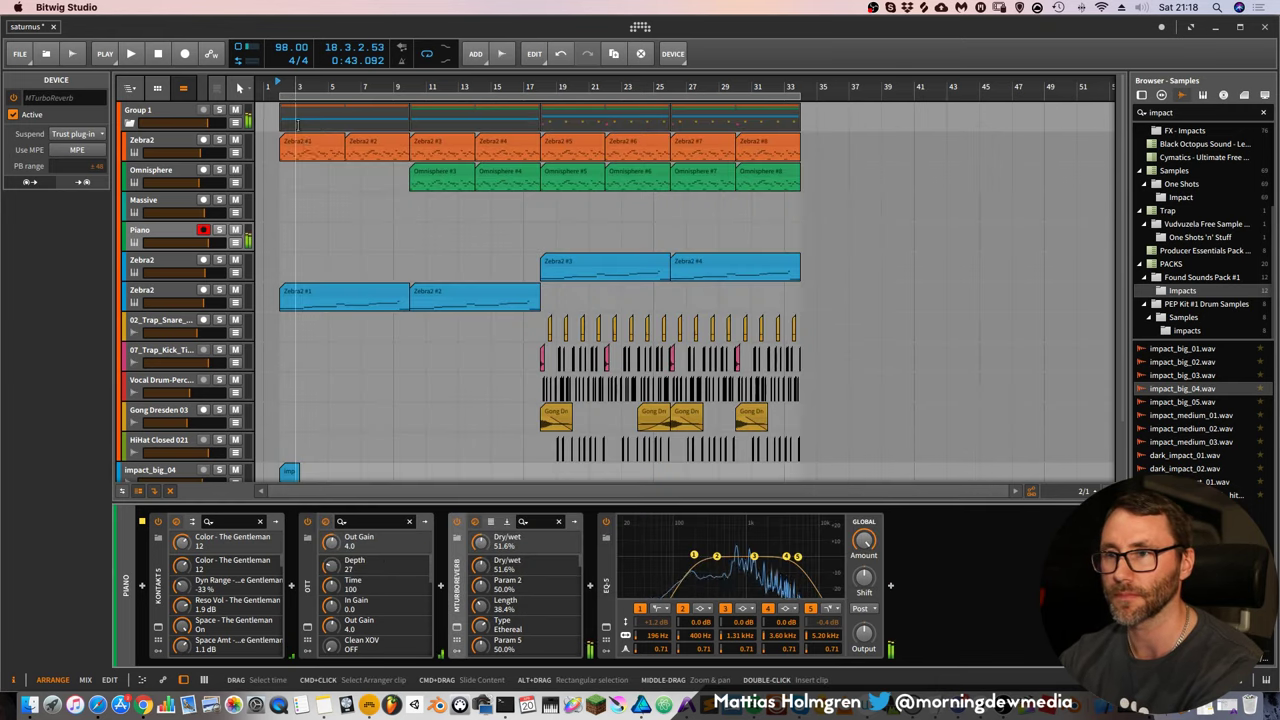
On the Piano track's EQ-5, move band 1 to 230 Hz and cut 3.8 dB at 301 Hz with band 2
{"action": "left_click_drag", "start_coordinate": [694, 557], "coordinate": [706, 565]}
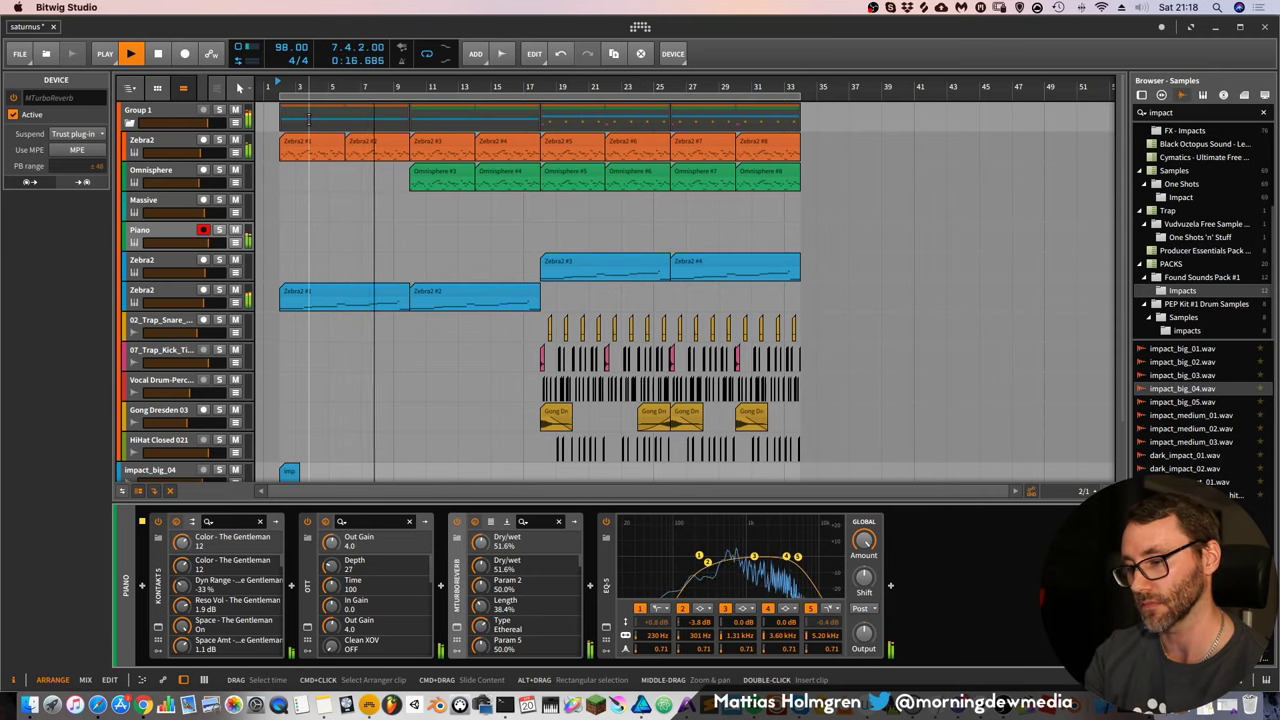
{"action": "left_click", "coordinate": [129, 51]}
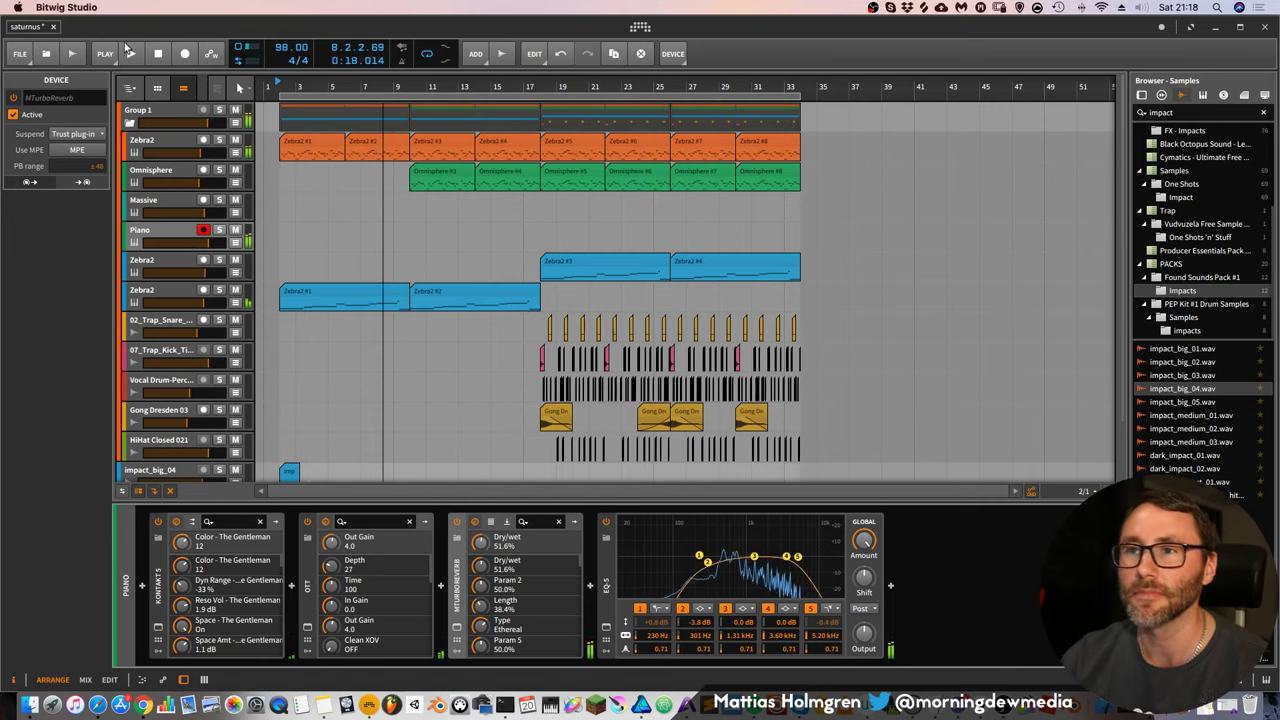
Record a new piano take from the start of the arrangement to about bar 11 on the Piano track
{"action": "left_click_drag", "start_coordinate": [328, 84], "coordinate": [344, 89]}
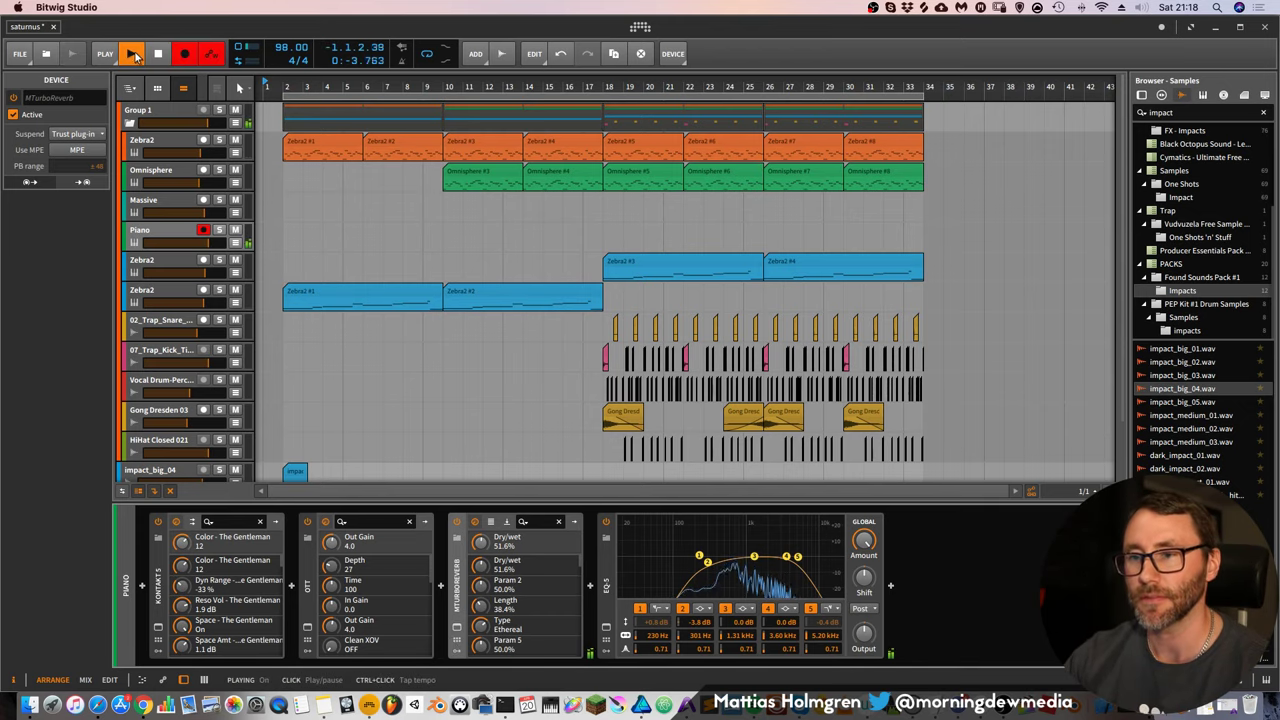
{"action": "scroll", "coordinate": [310, 336], "scroll_direction": "down", "scroll_amount": 3}
{"action": "scroll", "coordinate": [304, 331], "scroll_direction": "up", "scroll_amount": 2}
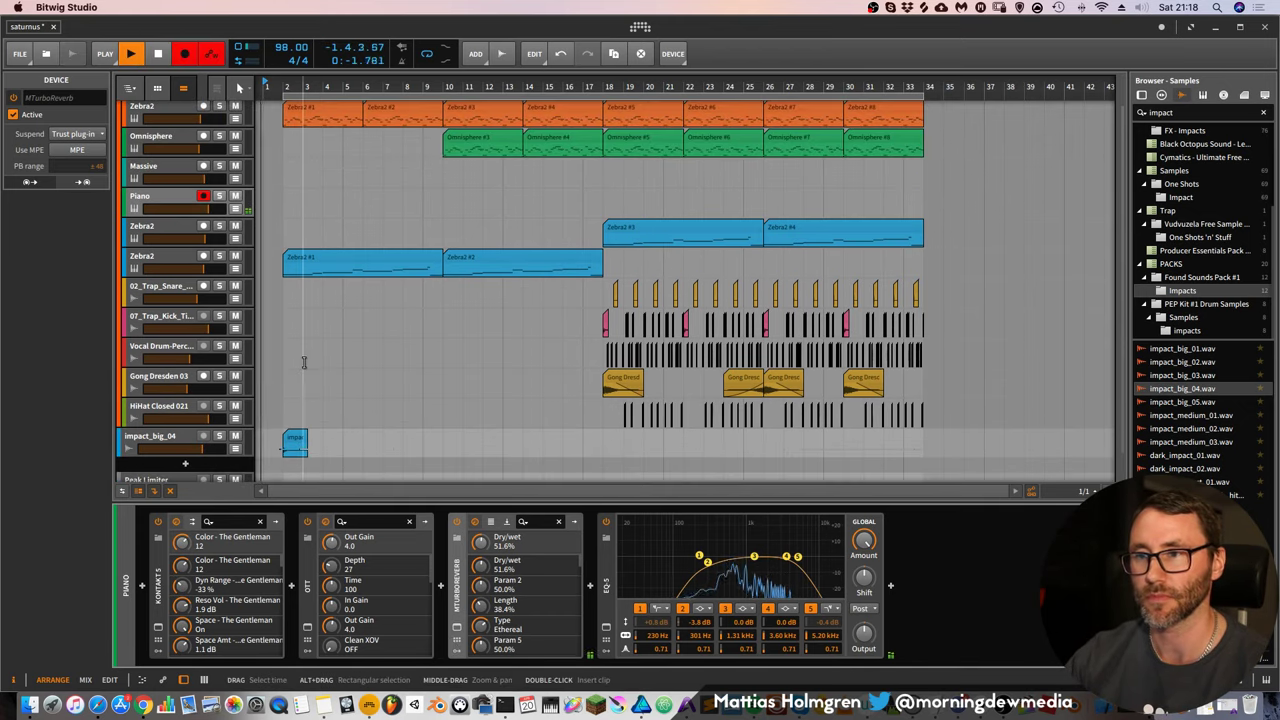
{"action": "key", "text": "space"}
{"action": "left_click", "coordinate": [146, 438]}
{"action": "key", "text": "space"}
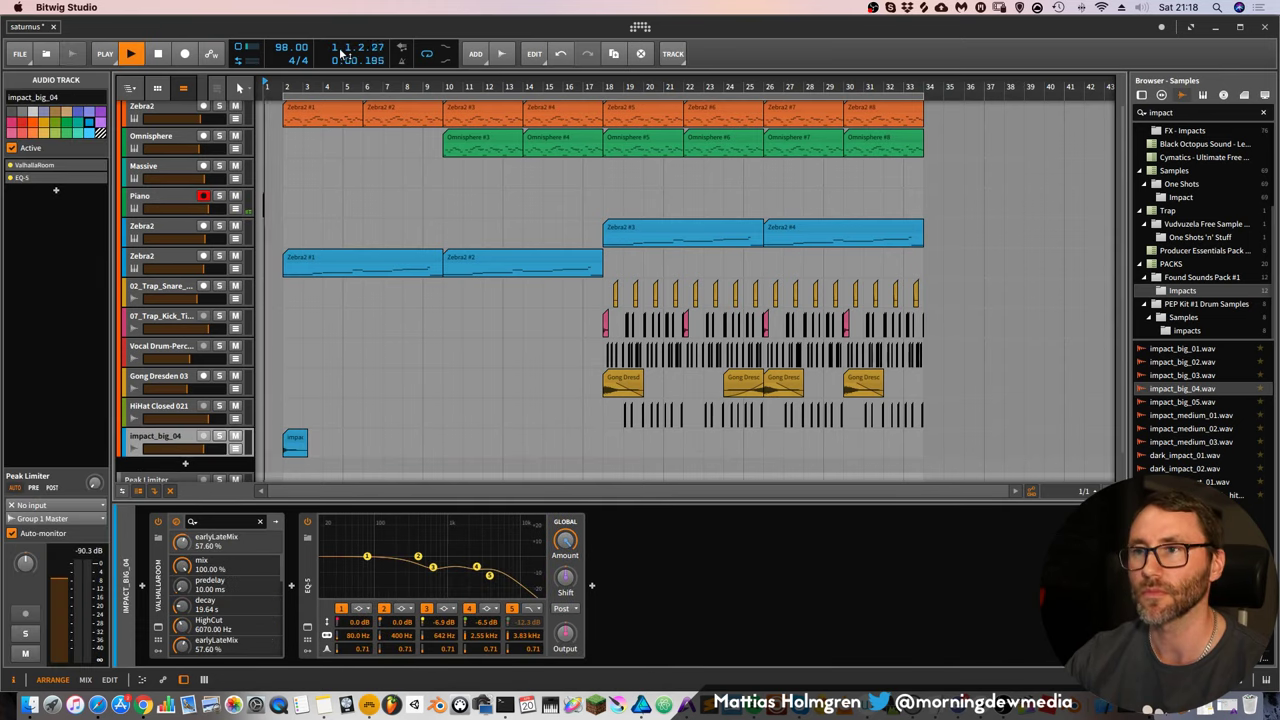
{"action": "left_click", "coordinate": [185, 54]}
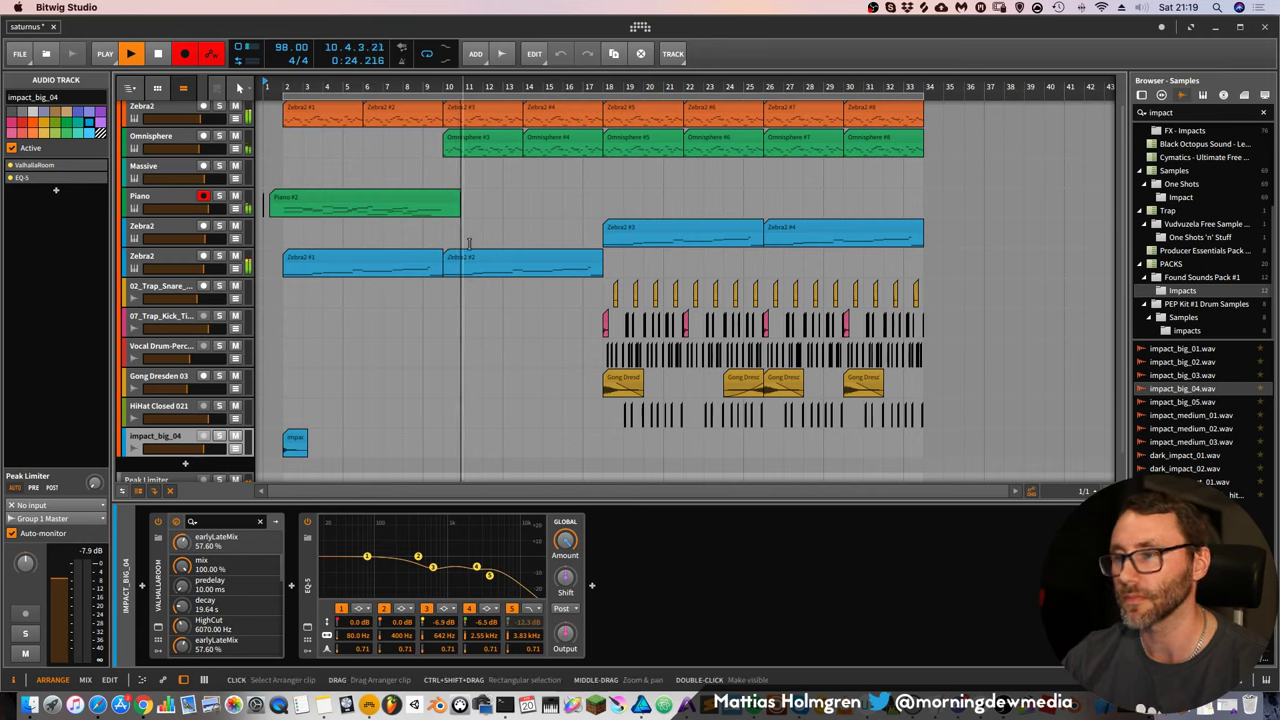
{"action": "key", "text": "space"}
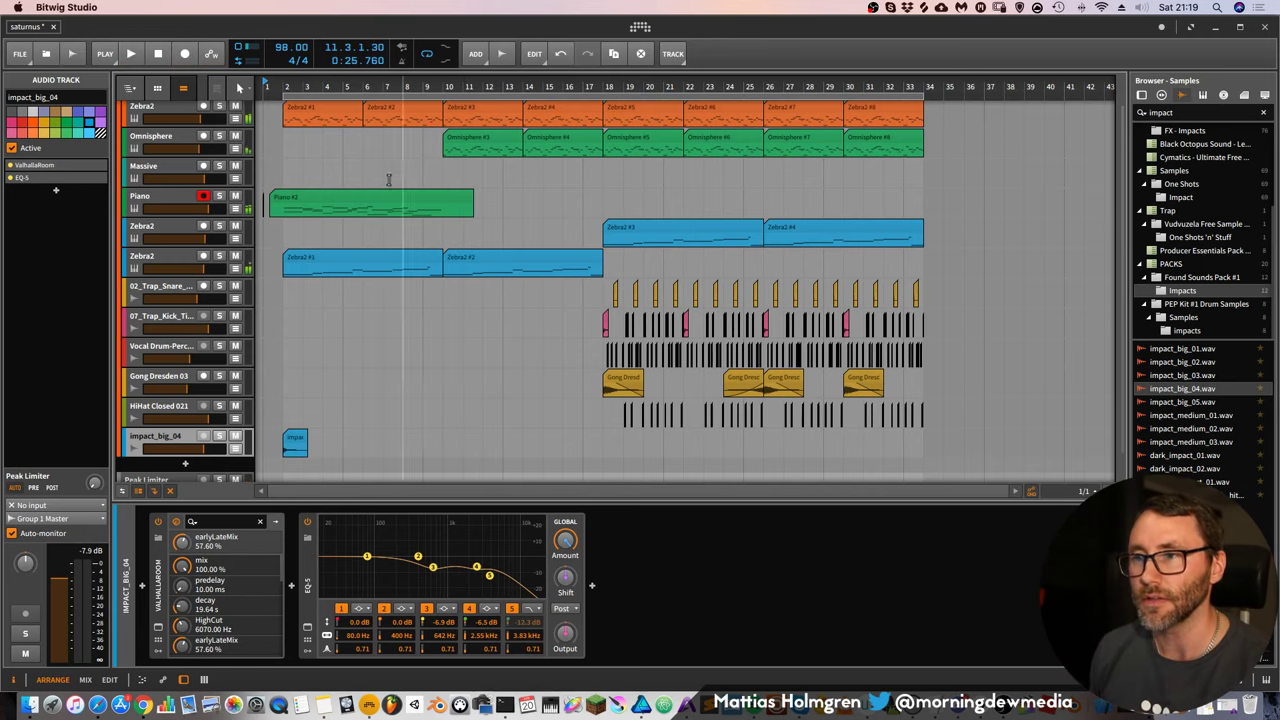
Delete the tiny leftover clip before the recorded take on the Piano track
{"action": "left_click", "coordinate": [436, 201]}
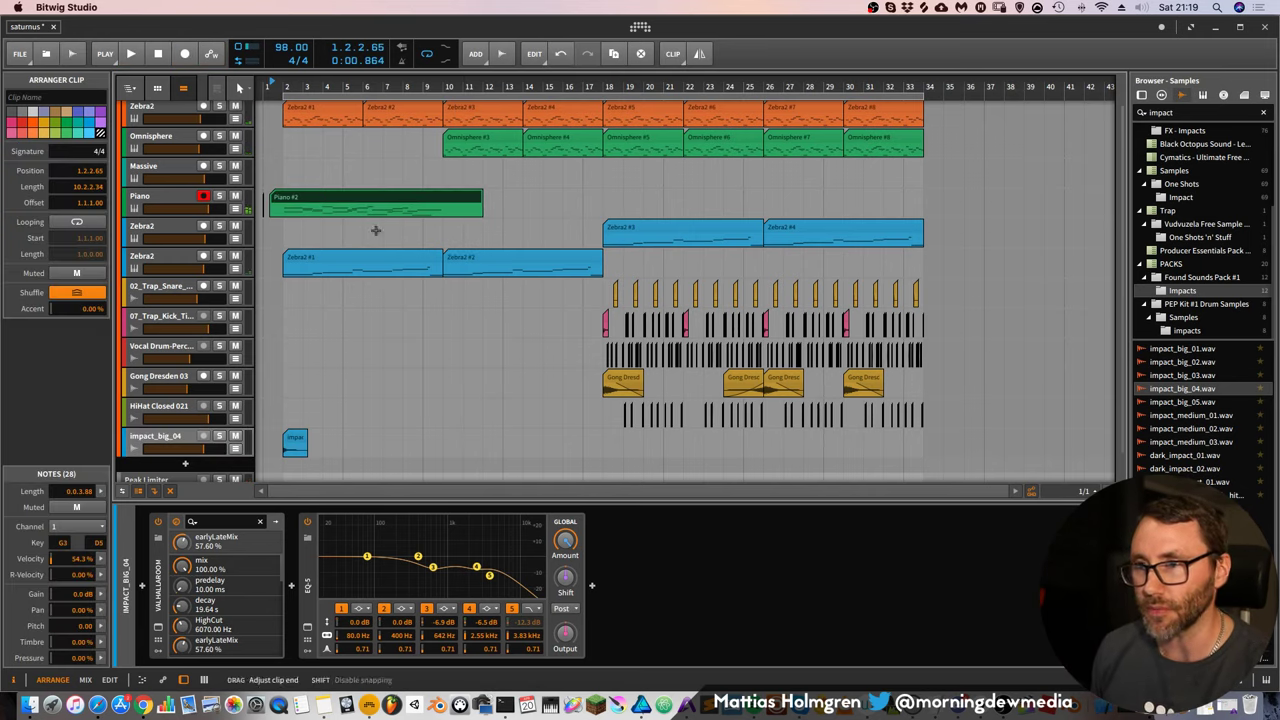
{"action": "left_click", "coordinate": [264, 213]}
{"action": "left_click", "coordinate": [262, 200]}
{"action": "key", "text": "Delete"}
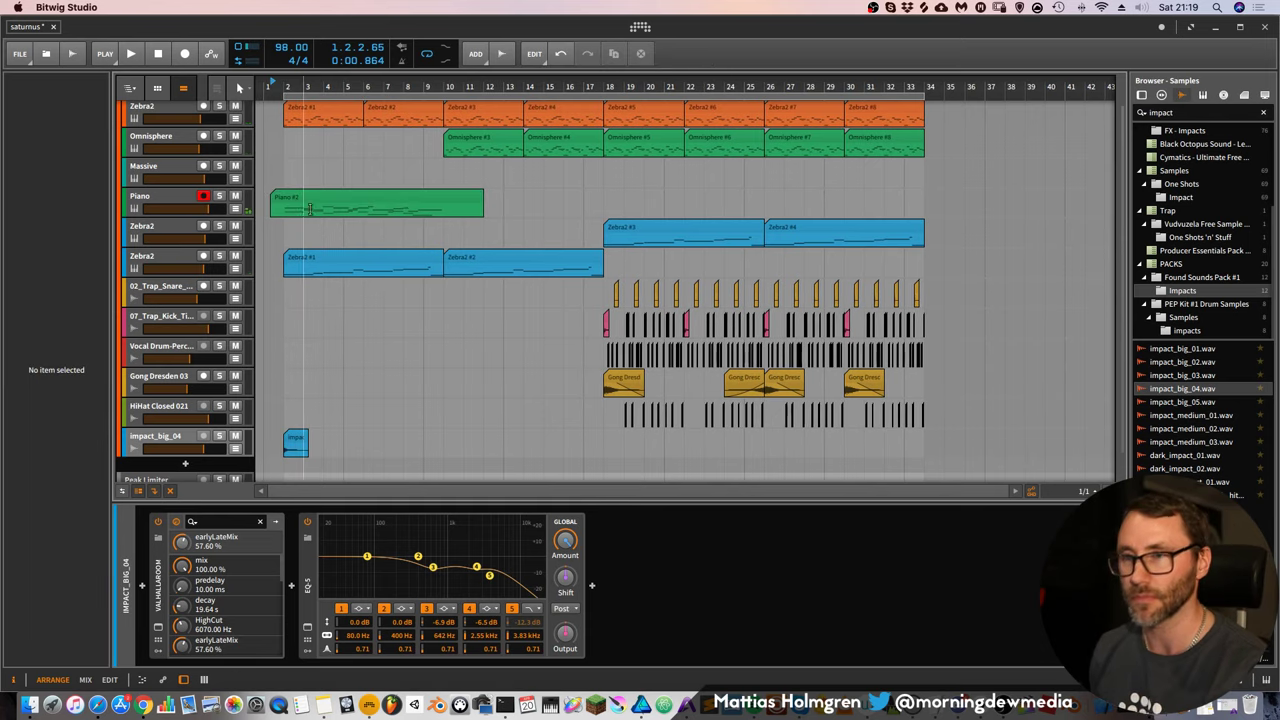
Bounce the recorded piano clip to a new audio track, using the Post-Fader source at 24-bit
{"action": "left_click_drag", "start_coordinate": [340, 93], "coordinate": [367, 140]}
{"action": "left_click", "coordinate": [400, 203]}
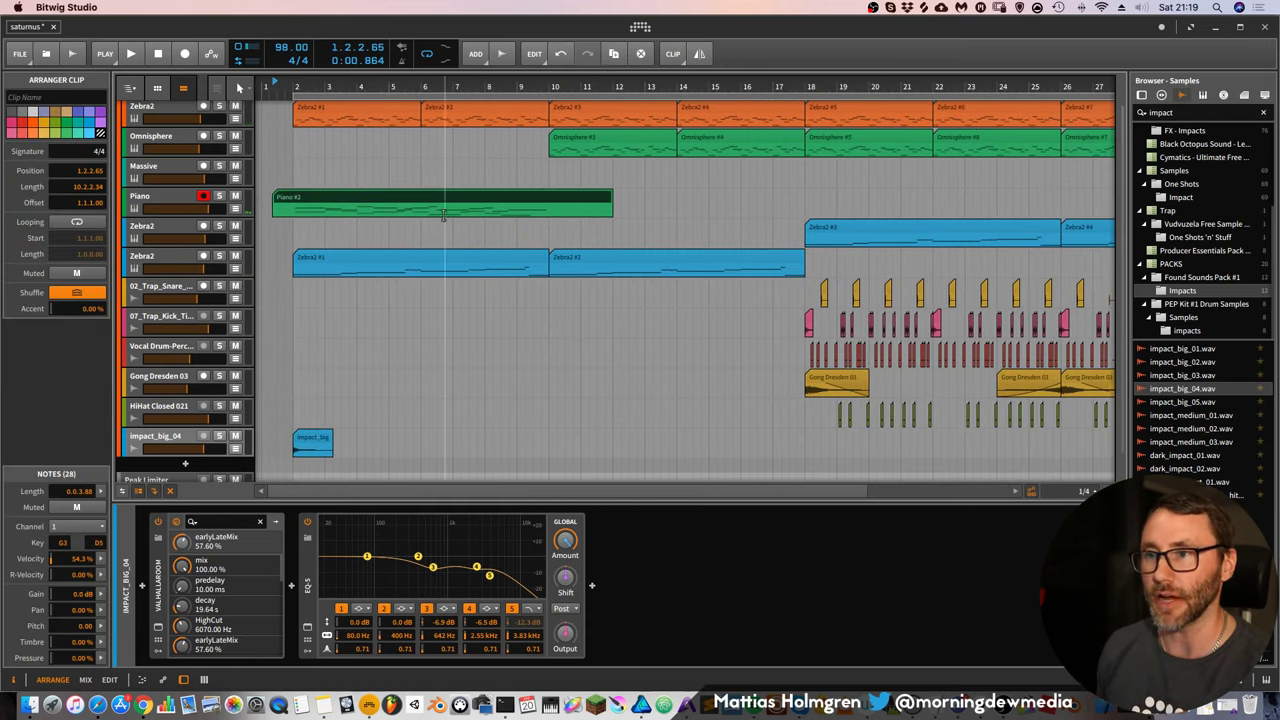
{"action": "right_click", "coordinate": [437, 198]}
{"action": "left_click", "coordinate": [522, 465]}
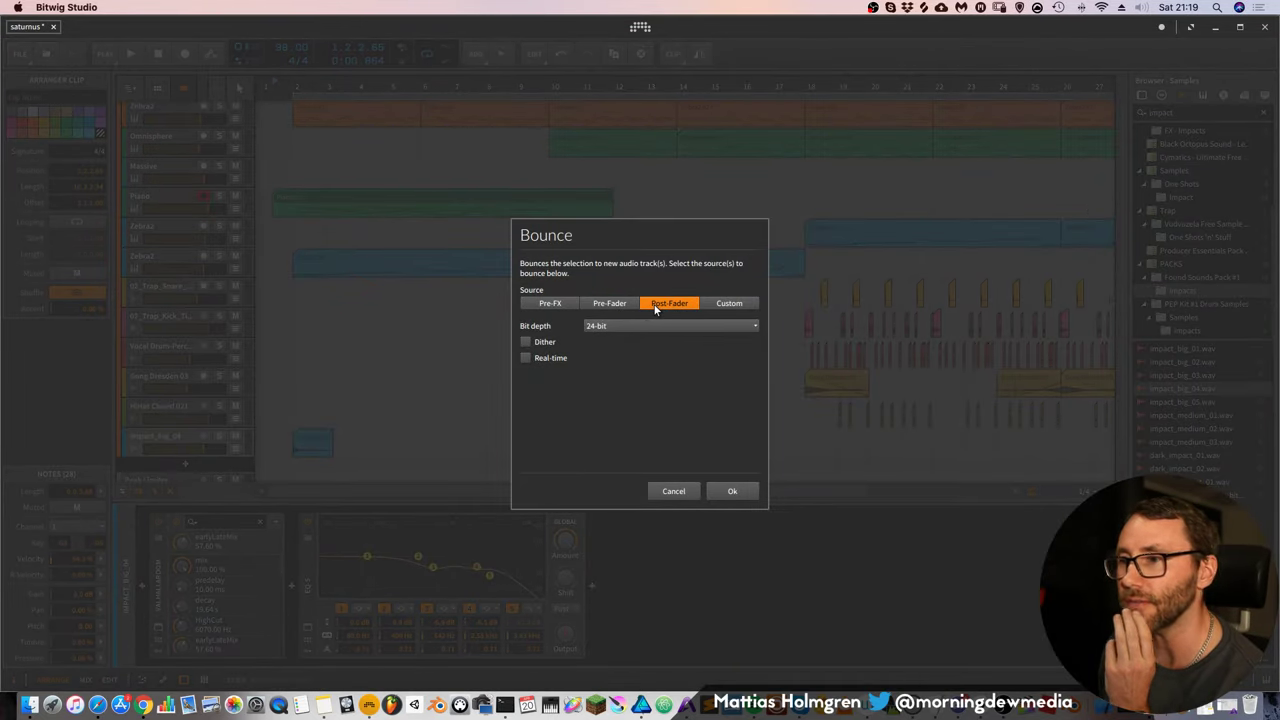
{"action": "left_click", "coordinate": [726, 492]}
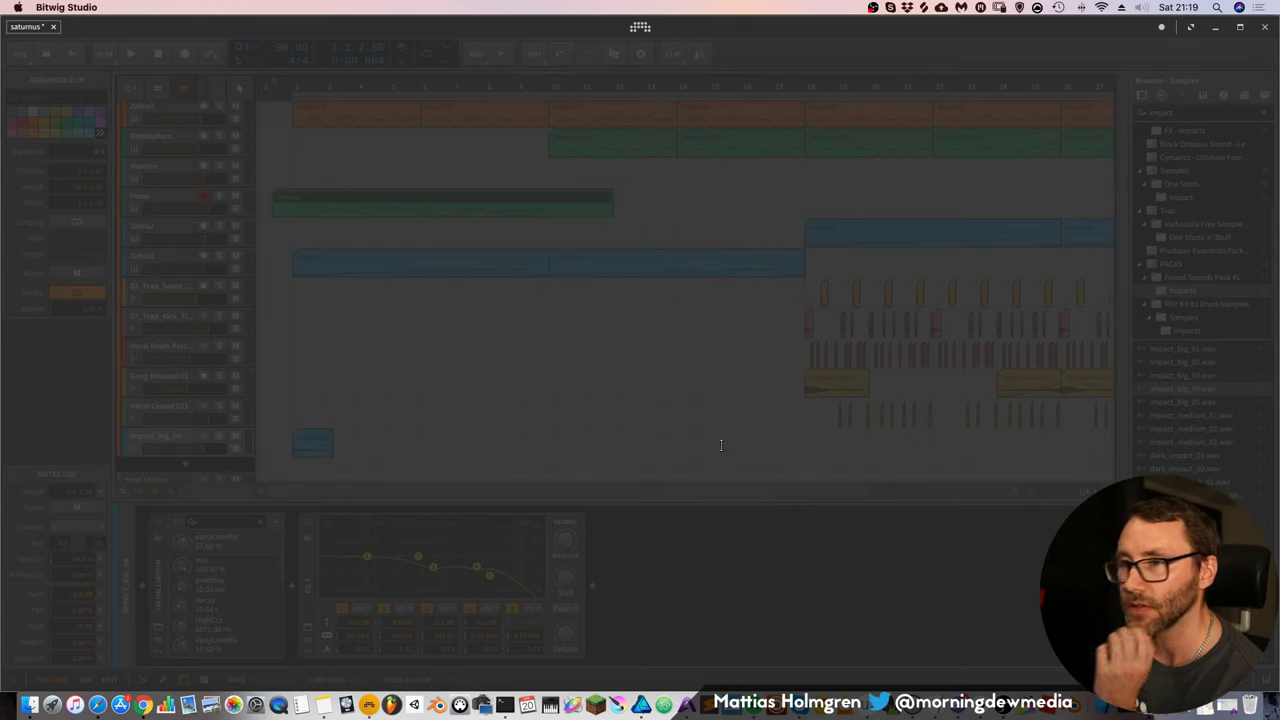
Trim the start of the bounced piano clip to bar 2 and mute the original Piano track during playback
{"action": "left_click_drag", "start_coordinate": [275, 227], "coordinate": [297, 227]}
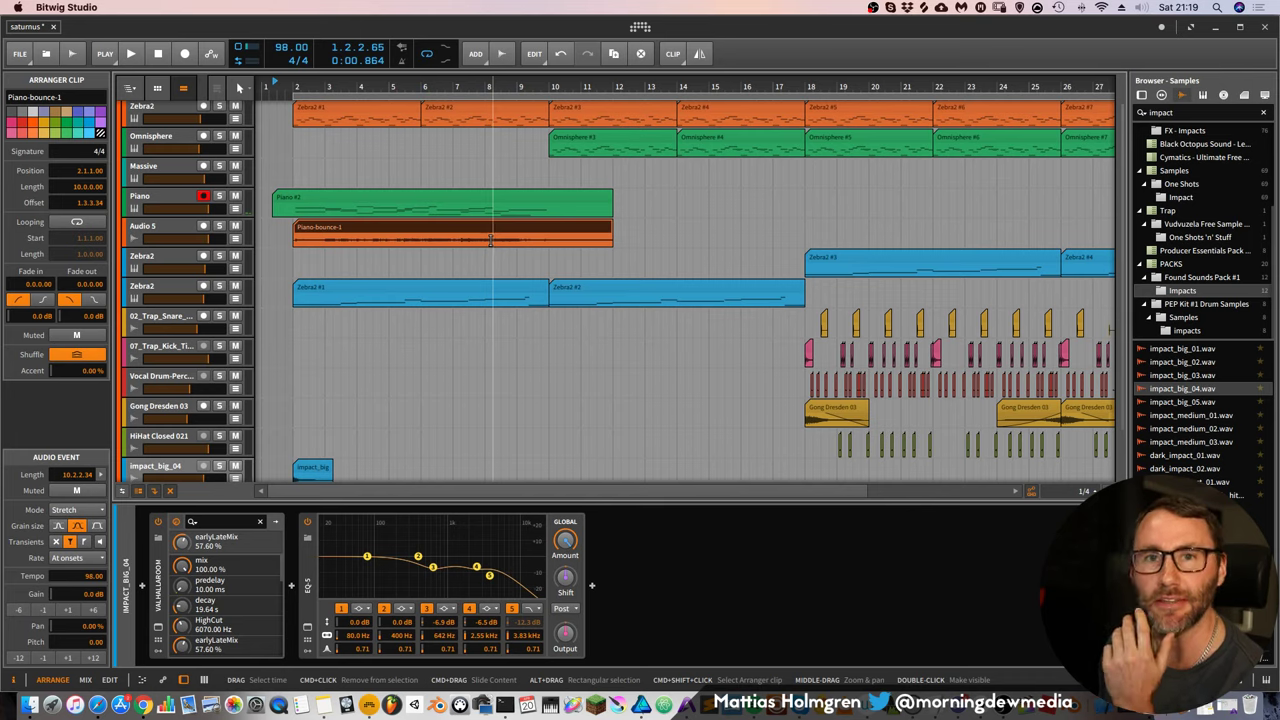
{"action": "left_click", "coordinate": [531, 223]}
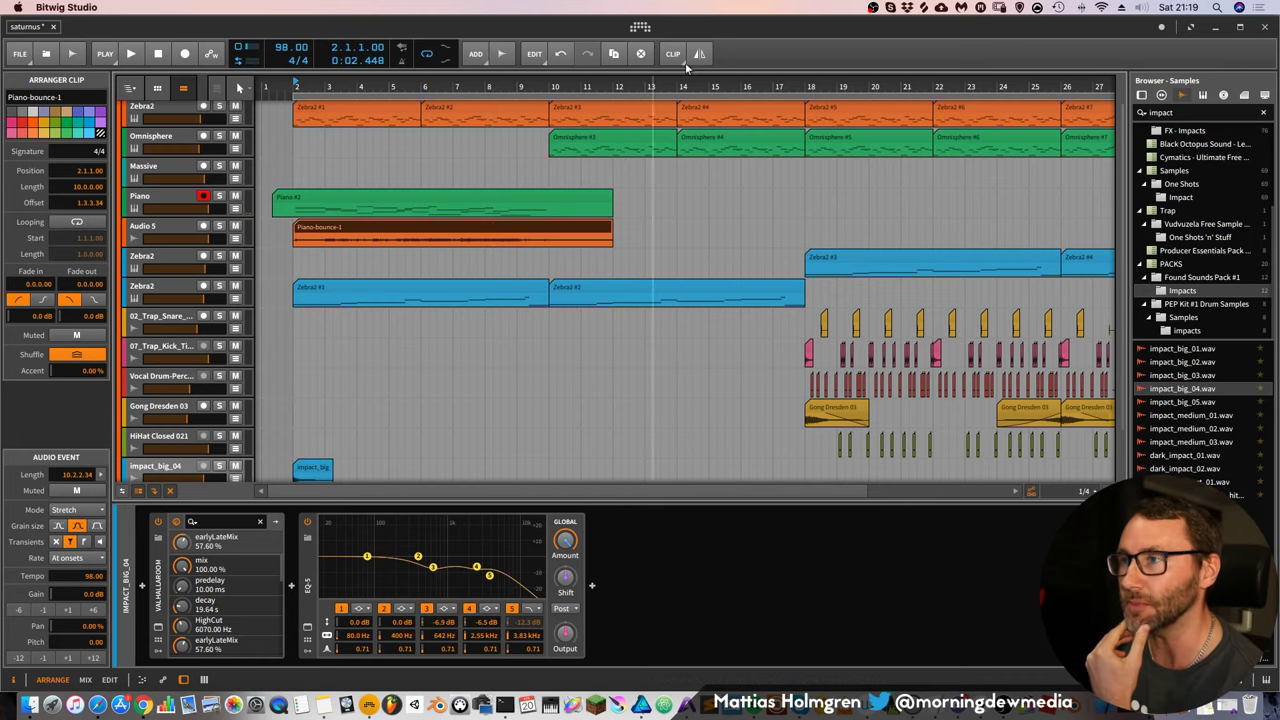
{"action": "key", "text": "space"}
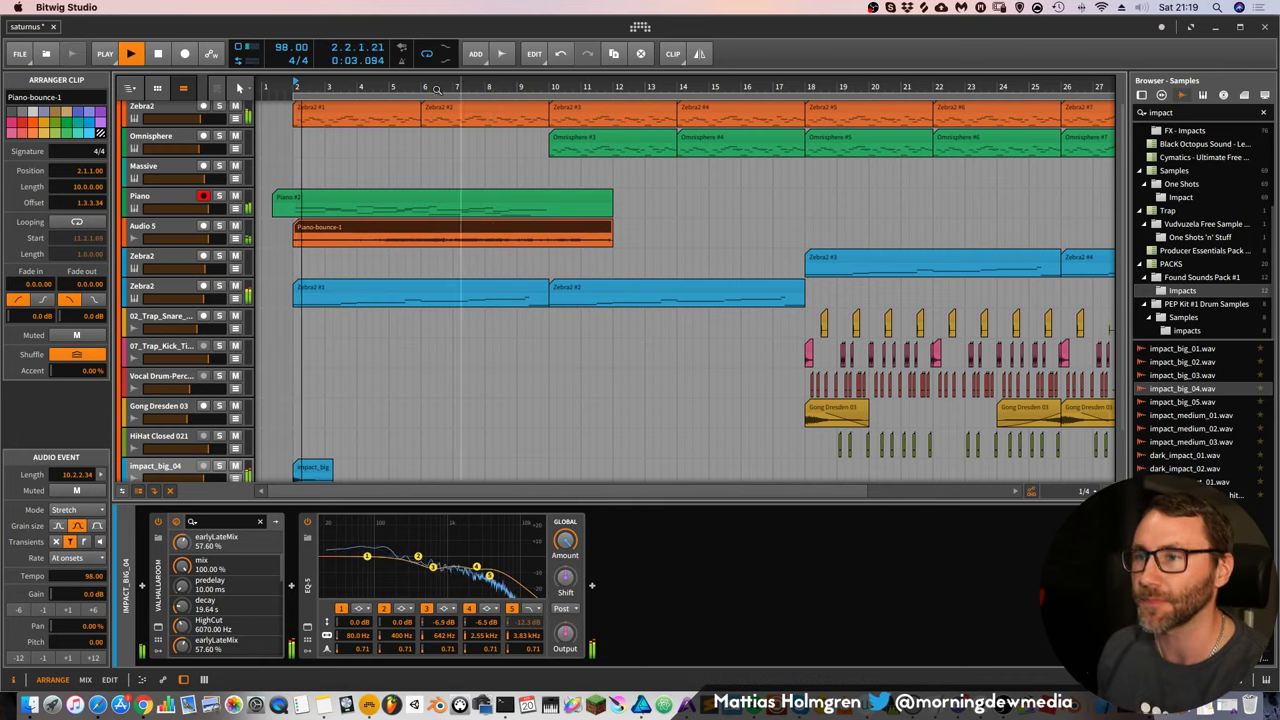
{"action": "left_click", "coordinate": [235, 196]}
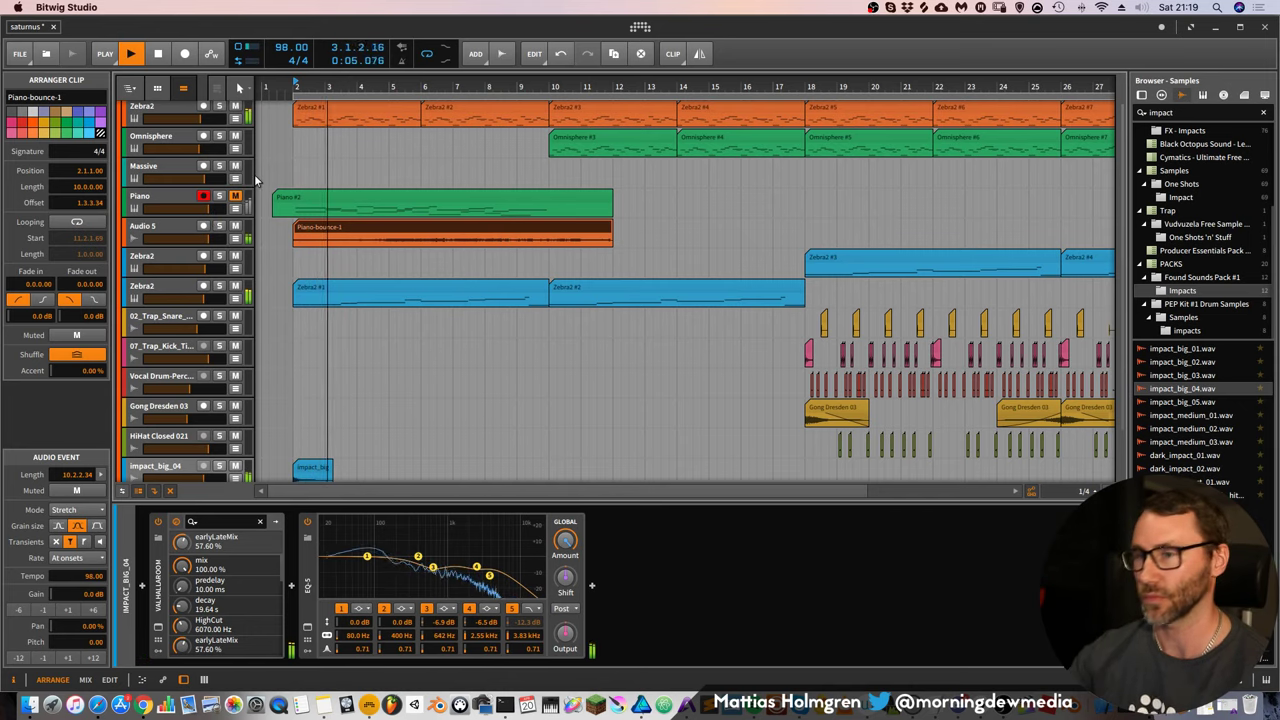
Insert an EQ-5 device on the bounced piano's audio track
{"action": "left_click", "coordinate": [204, 245]}
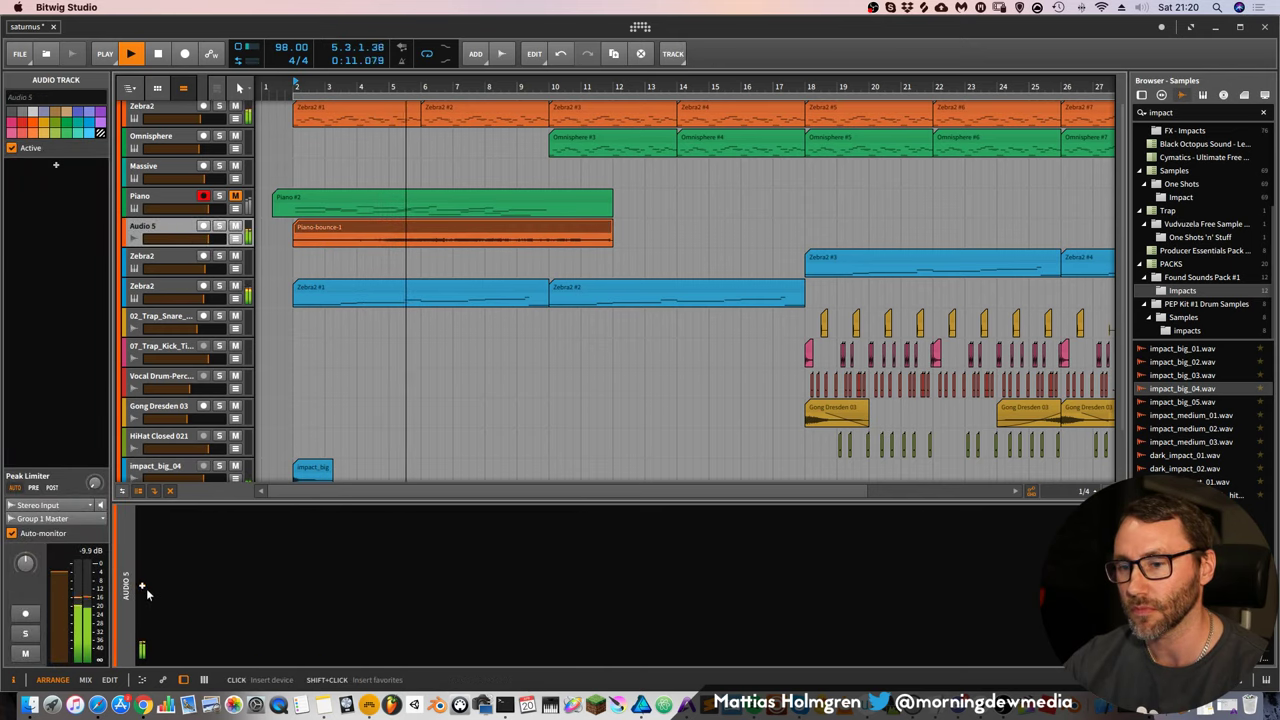
{"action": "left_click", "coordinate": [142, 587]}
{"action": "left_click", "coordinate": [185, 228]}
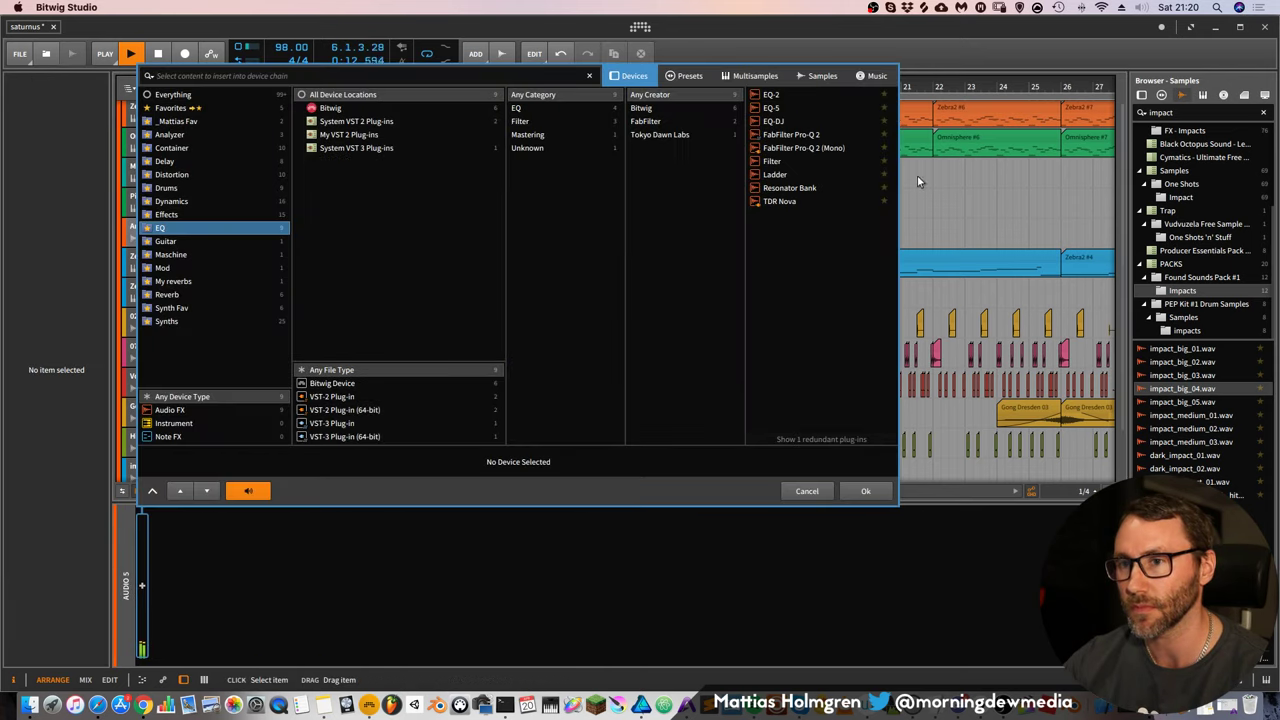
{"action": "double_click", "coordinate": [770, 107]}
Set EQ-5 band 1 to a 4-pole high-pass at 118 Hz and make band 5 a low-pass
{"action": "left_click", "coordinate": [212, 608]}
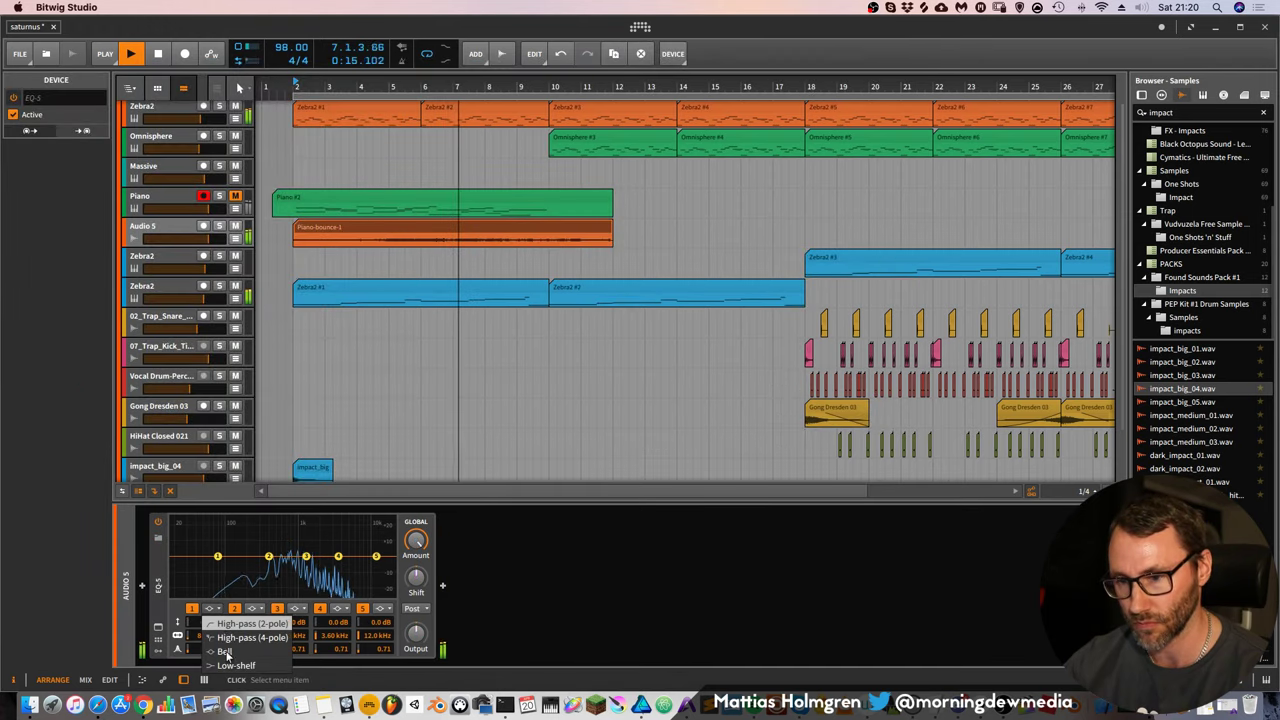
{"action": "left_click", "coordinate": [230, 637]}
{"action": "left_click_drag", "start_coordinate": [218, 556], "coordinate": [230, 552]}
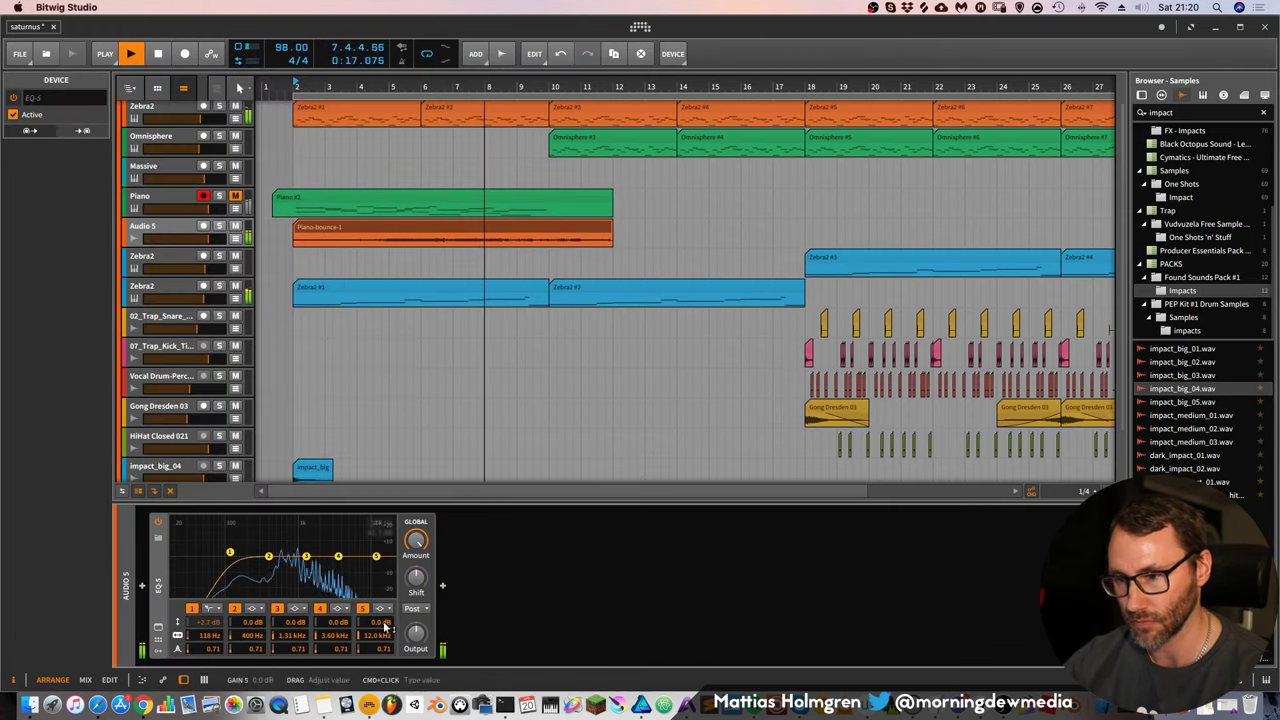
{"action": "left_click", "coordinate": [381, 608]}
{"action": "left_click", "coordinate": [415, 572]}
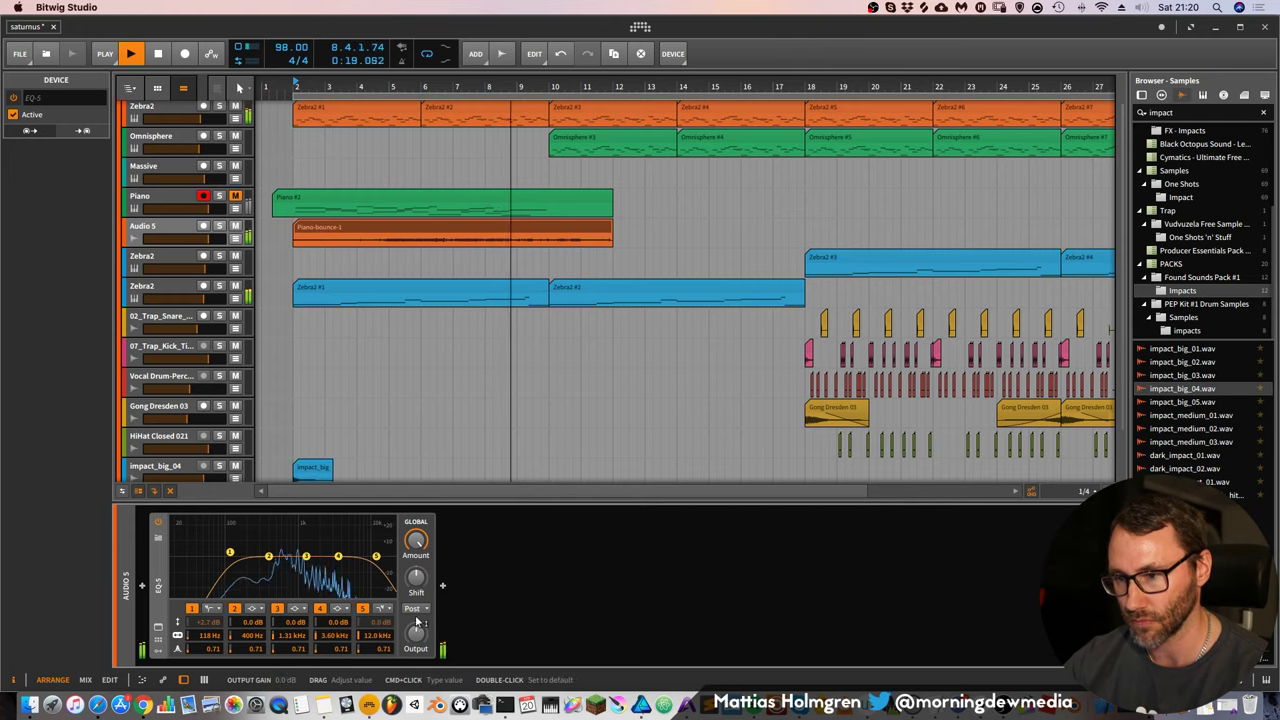
Open the device browser for adding an effect after EQ-5 on the bounced piano track
{"action": "left_click", "coordinate": [442, 585]}
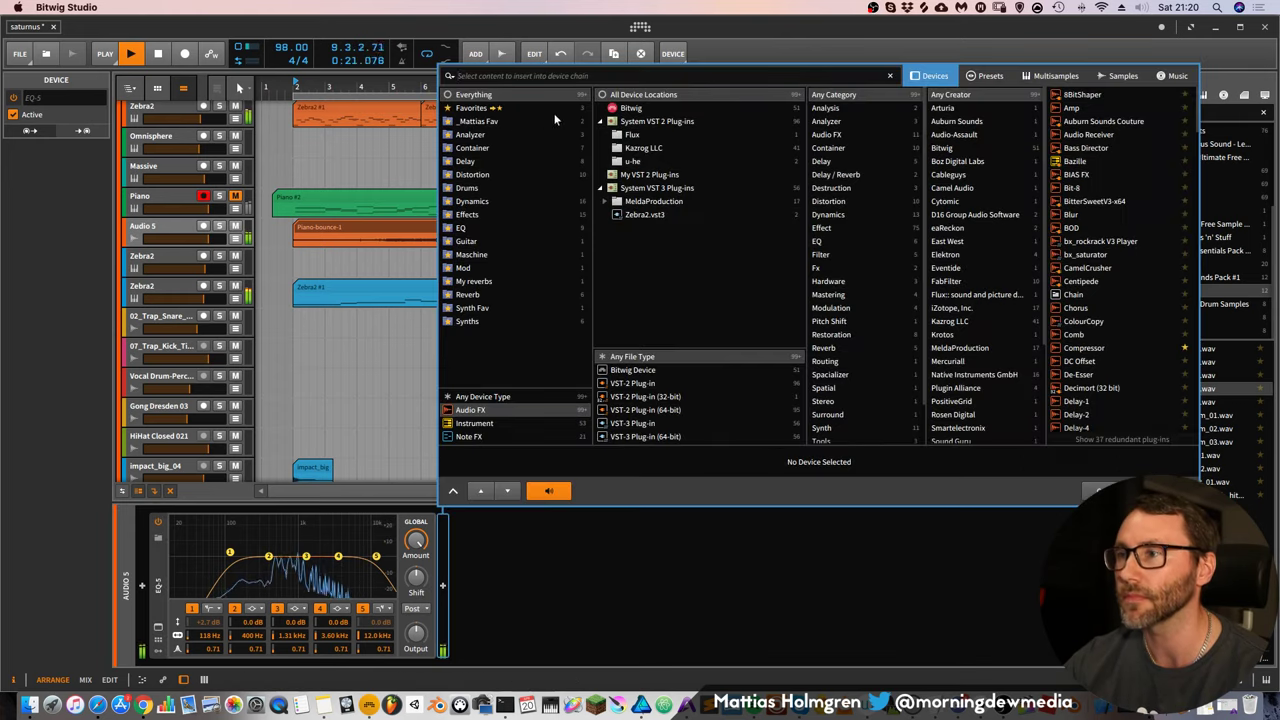
Insert Bitwig's Tool device after the EQ-5 on the Audio 5 track
{"action": "left_click", "coordinate": [631, 107]}
{"action": "scroll", "coordinate": [1085, 380], "scroll_direction": "down", "scroll_amount": 5}
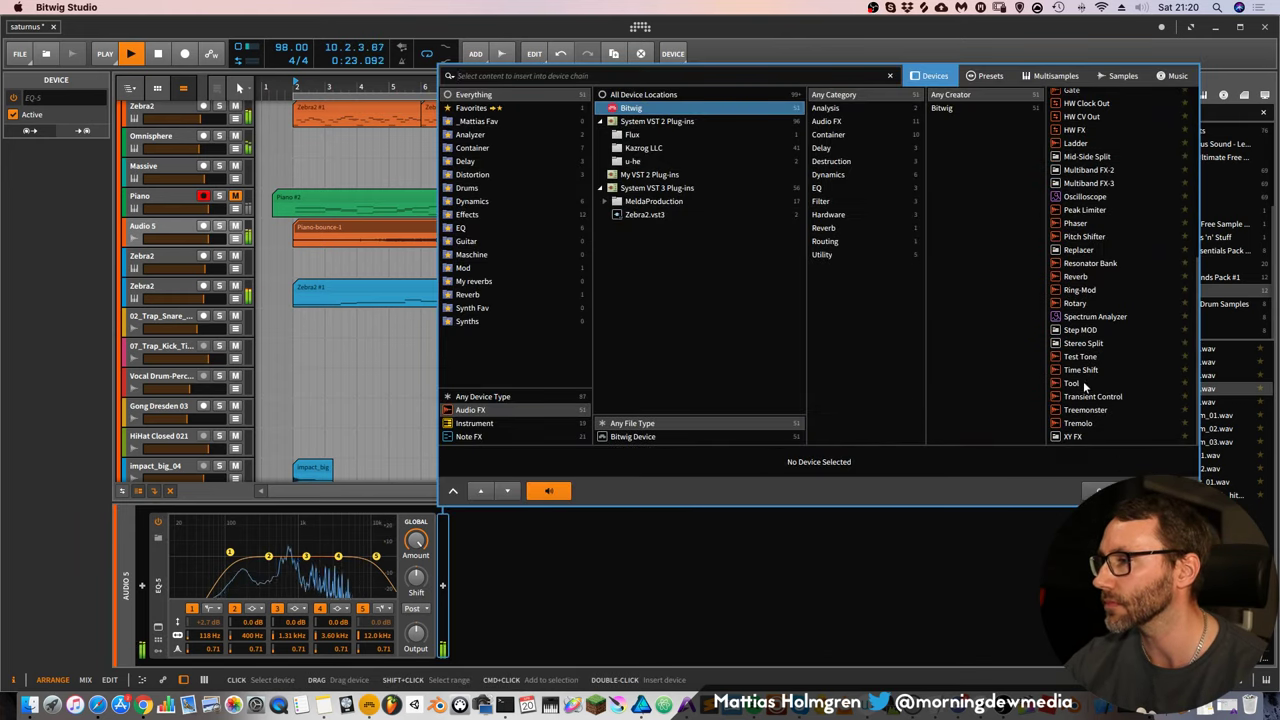
{"action": "double_click", "coordinate": [1072, 383]}
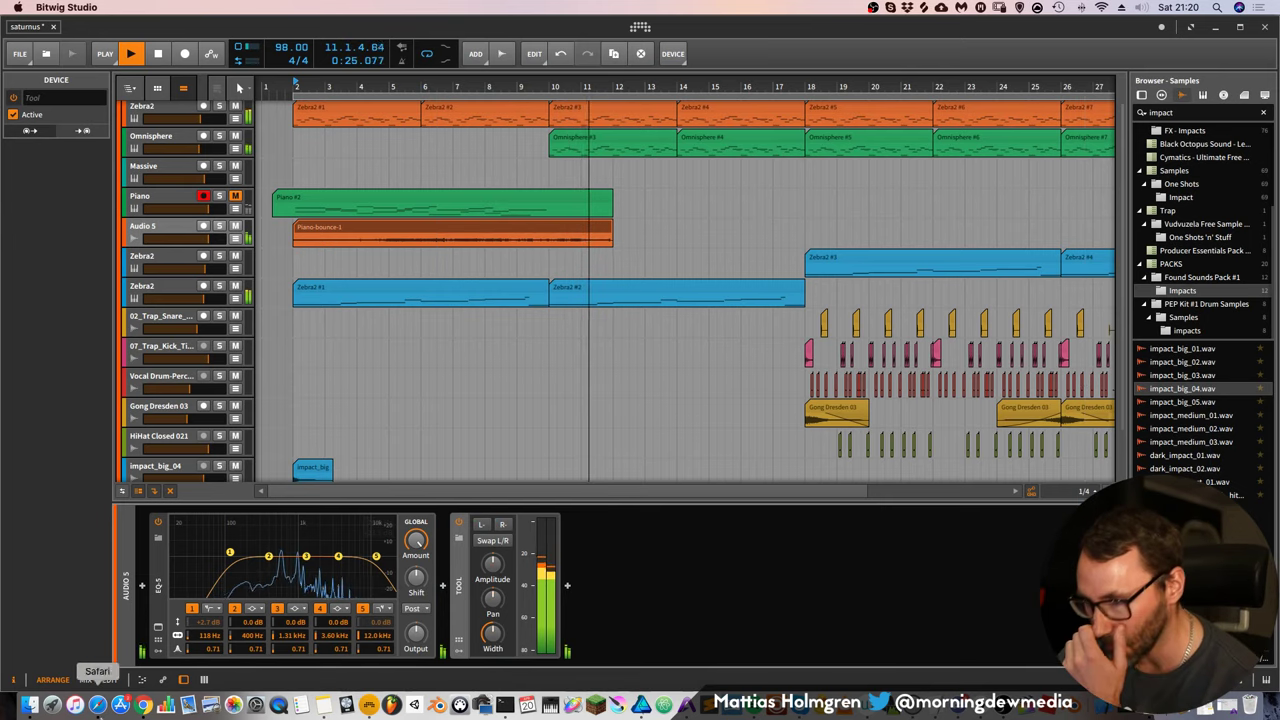
Add a Classic LFO modulator to the Tool device
{"action": "left_click", "coordinate": [459, 649]}
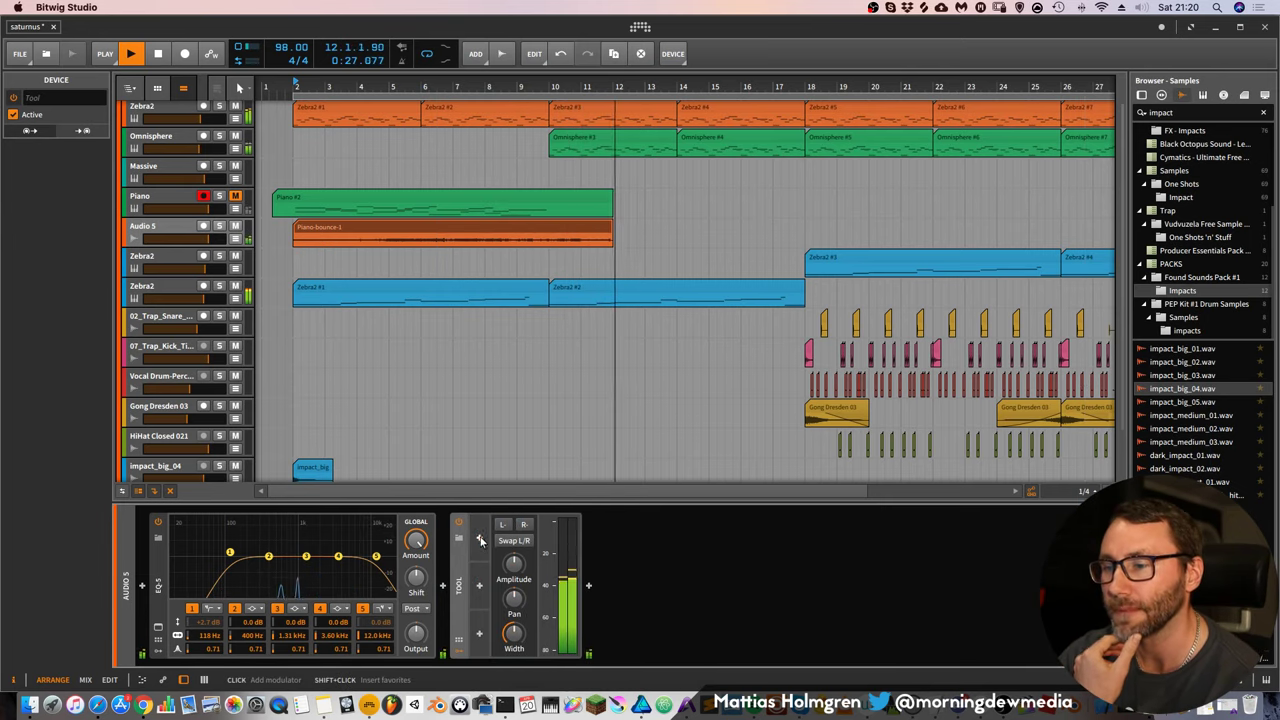
{"action": "left_click", "coordinate": [480, 540]}
{"action": "left_click", "coordinate": [1112, 204]}
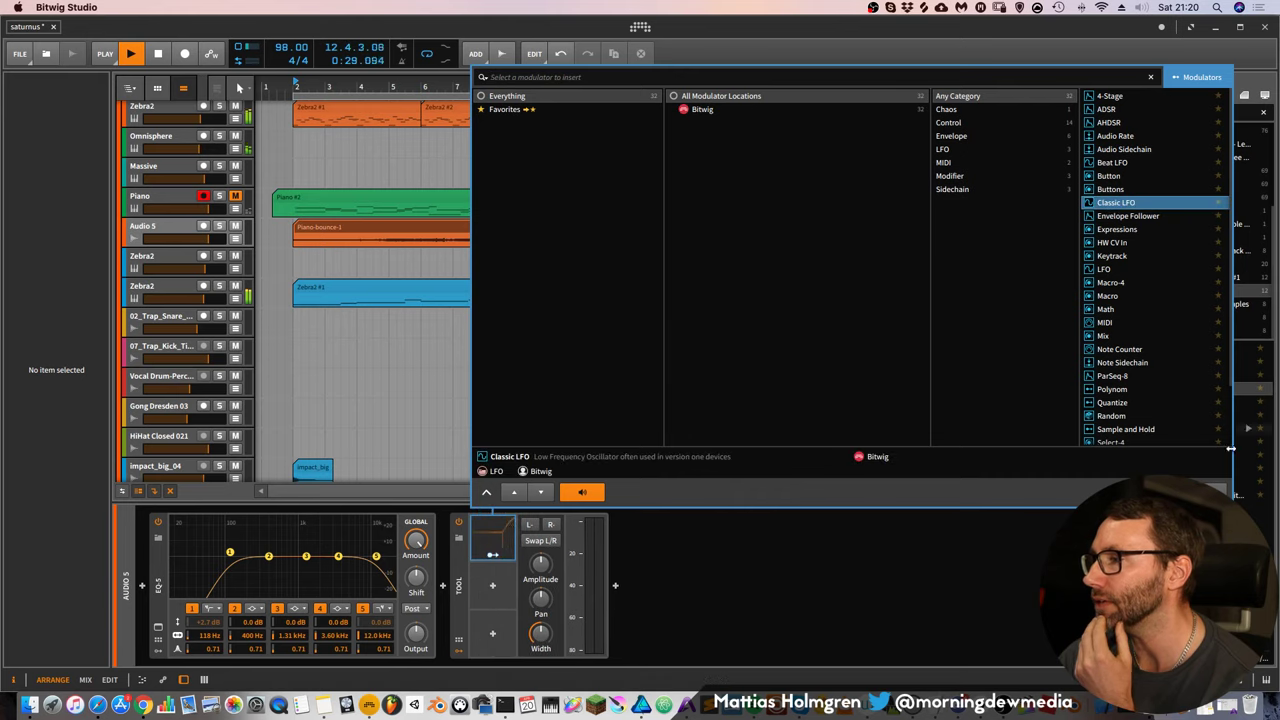
{"action": "double_click", "coordinate": [1115, 202]}
Map the Classic LFO to the Tool's Pan at 0.300 and Width at 0.120
{"action": "left_click", "coordinate": [492, 554]}
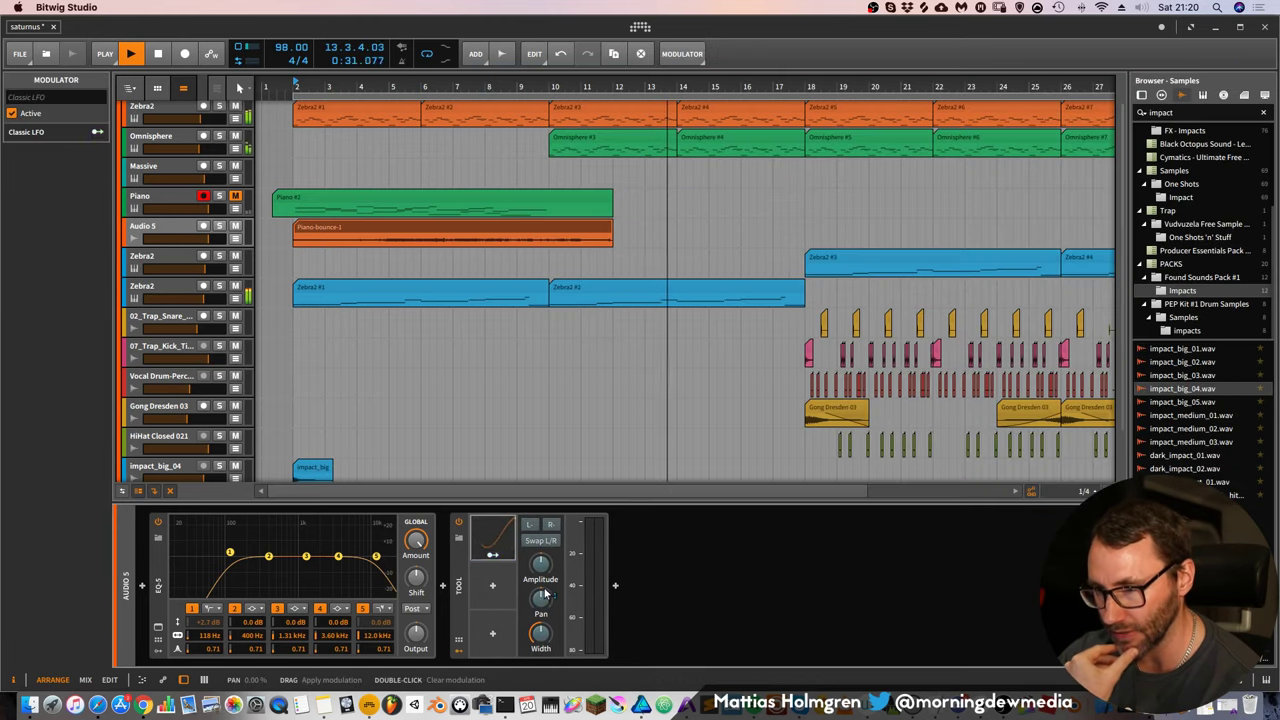
{"action": "left_click_drag", "start_coordinate": [540, 598], "coordinate": [540, 583]}
{"action": "left_click_drag", "start_coordinate": [540, 634], "coordinate": [540, 588]}
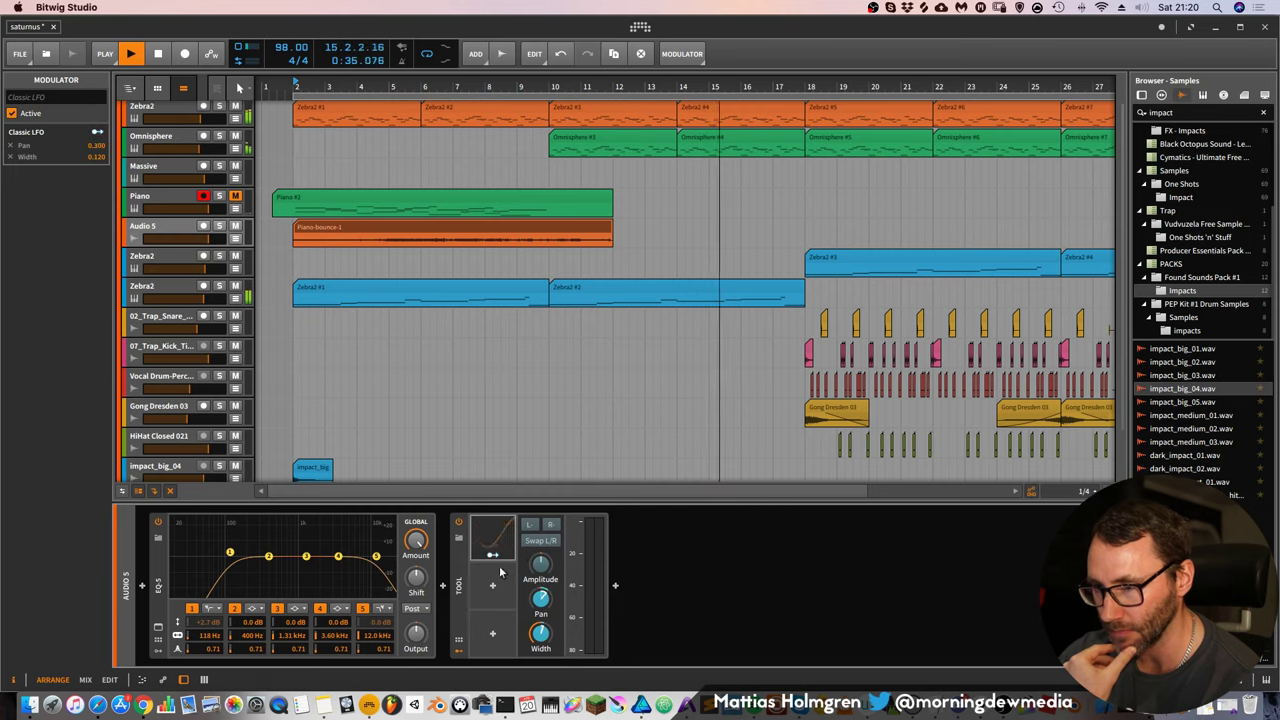
Expand the Classic LFO settings, set its rate to about 0.46 Hz and restart playback from bar 2
{"action": "left_click", "coordinate": [499, 555]}
{"action": "left_click", "coordinate": [510, 538]}
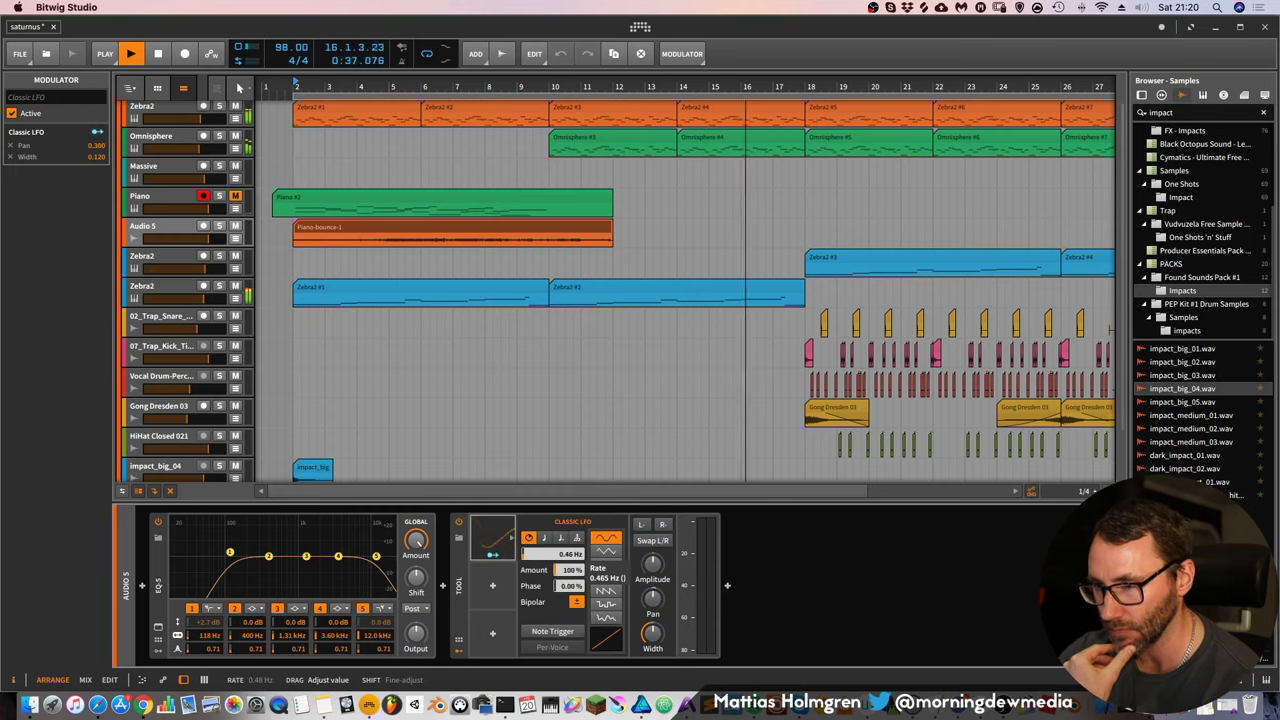
{"action": "key", "text": "space"}
{"action": "key", "text": "space"}
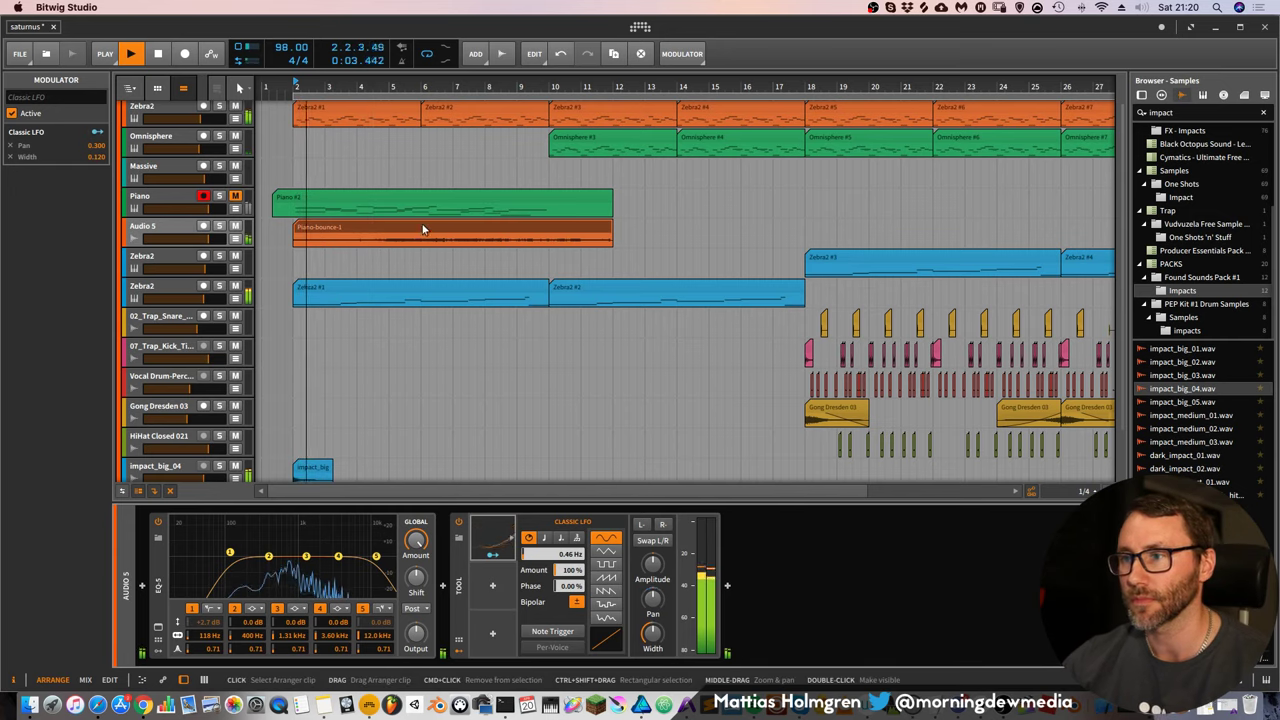
Copy the Piano-bounce-1 clip to bars 12 and 20 of the Audio 5 track, and delete the bar 20 copy
{"action": "left_click_drag", "start_coordinate": [400, 231], "coordinate": [690, 231]}
{"action": "left_click_drag", "start_coordinate": [583, 238], "coordinate": [870, 238]}
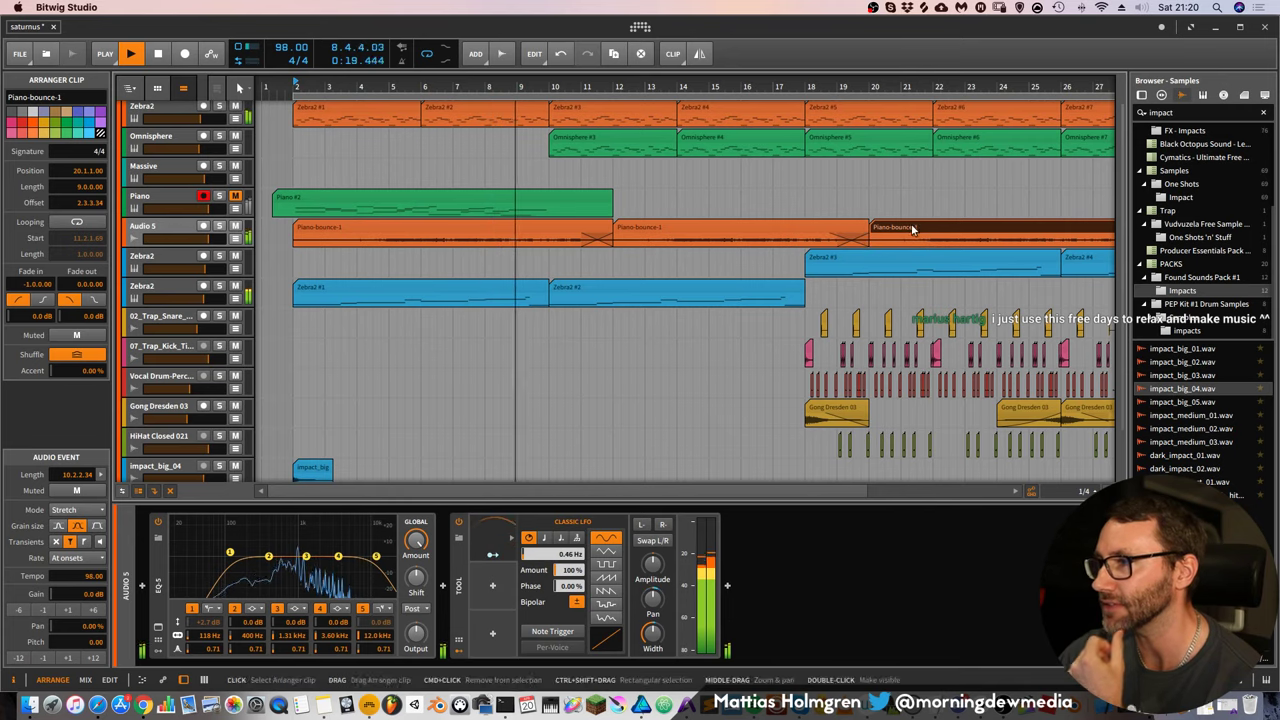
{"action": "key", "text": "Delete"}
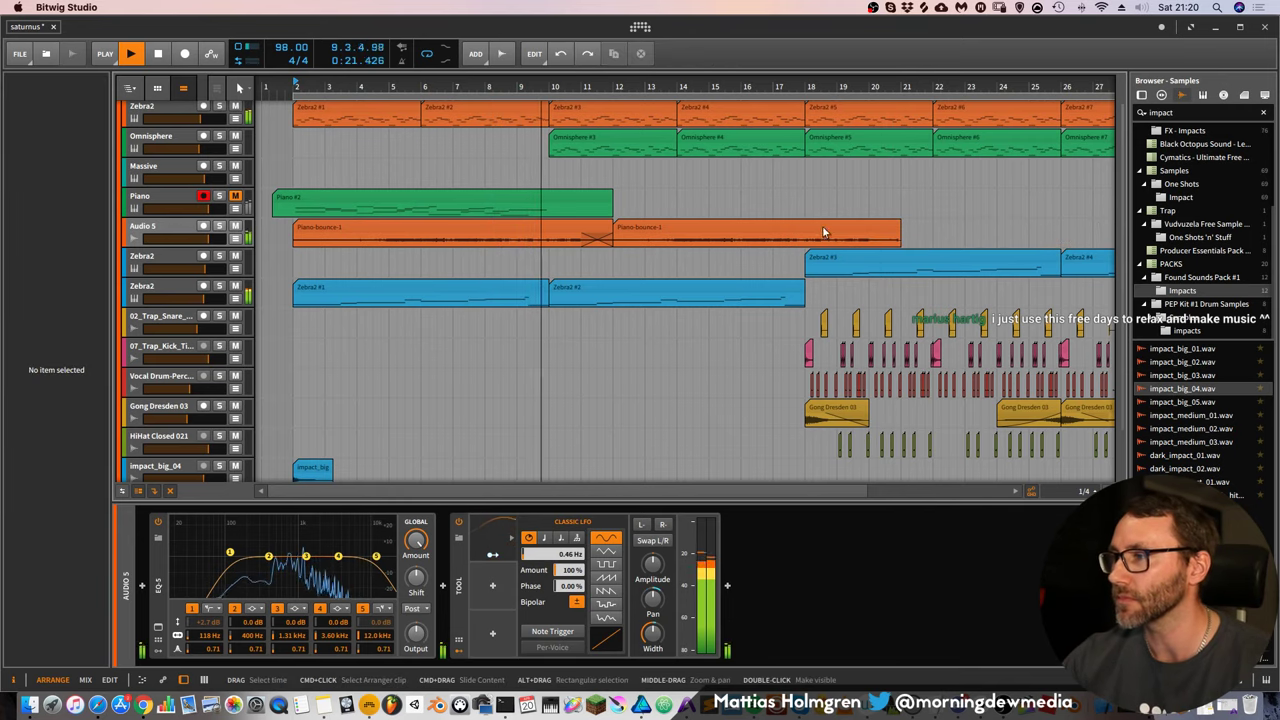
{"action": "left_click_drag", "start_coordinate": [645, 225], "coordinate": [905, 231]}
{"action": "left_click", "coordinate": [848, 242]}
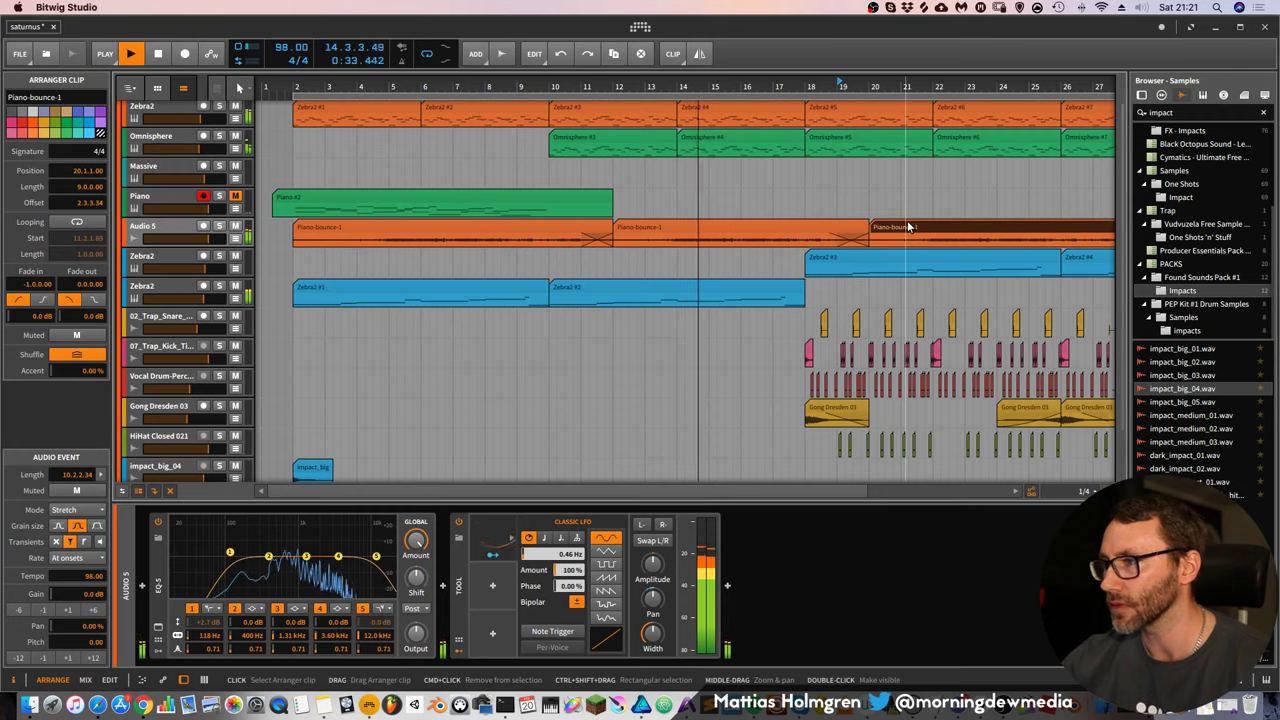
{"action": "key", "text": "Delete"}
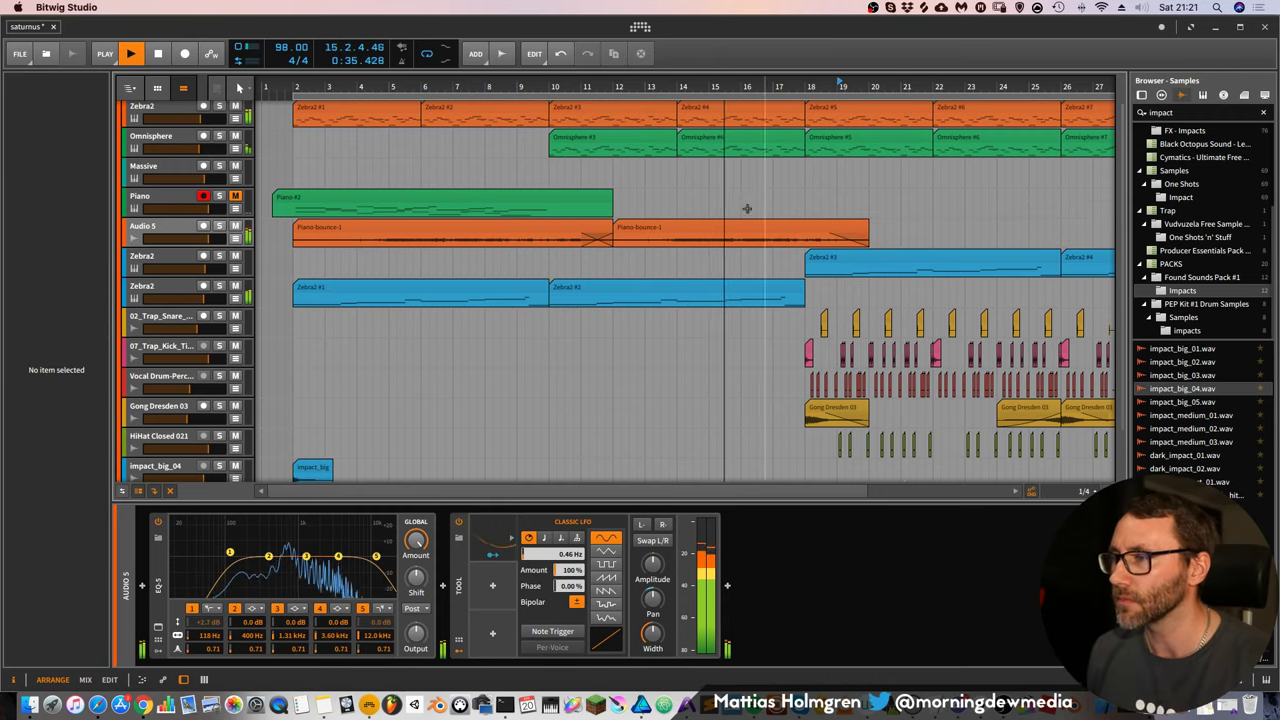
Clear the fade-out at the end of the bar 12 clip and copy the first Piano-bounce-1 clip to bar 20
{"action": "left_click_drag", "start_coordinate": [866, 229], "coordinate": [830, 238]}
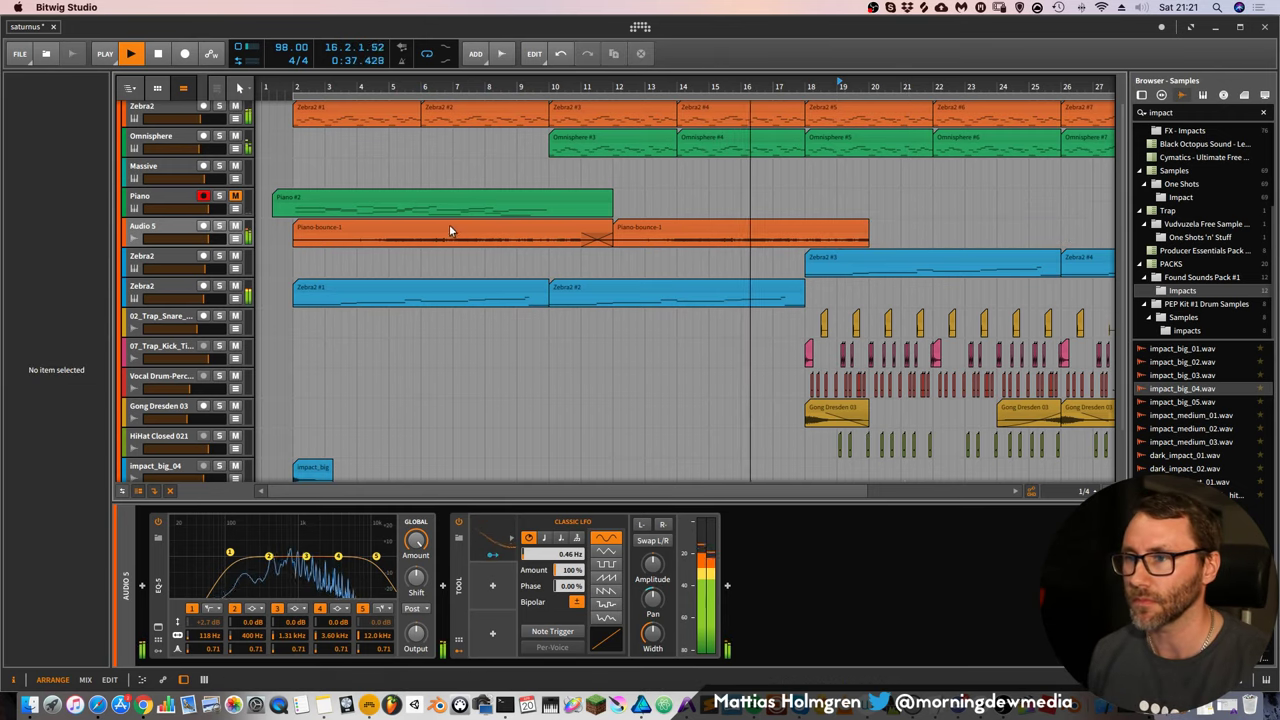
{"action": "left_click", "coordinate": [336, 231]}
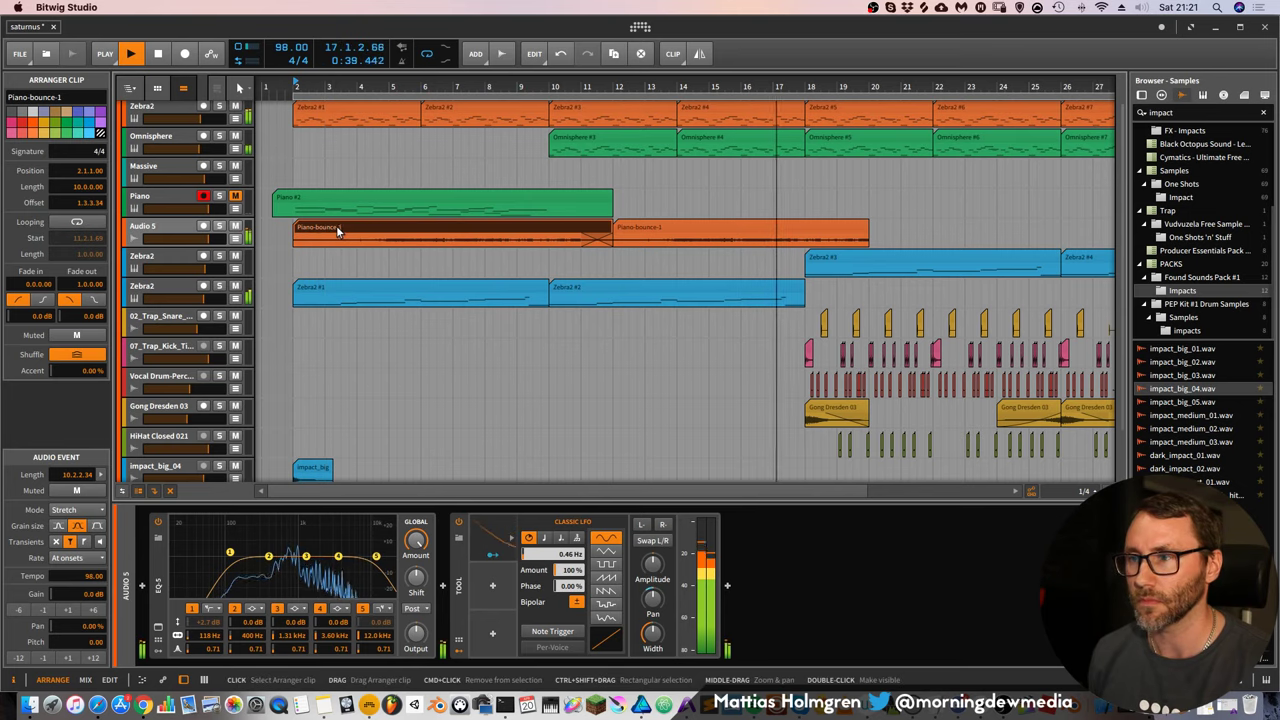
{"action": "left_click_drag", "start_coordinate": [336, 231], "coordinate": [880, 239]}
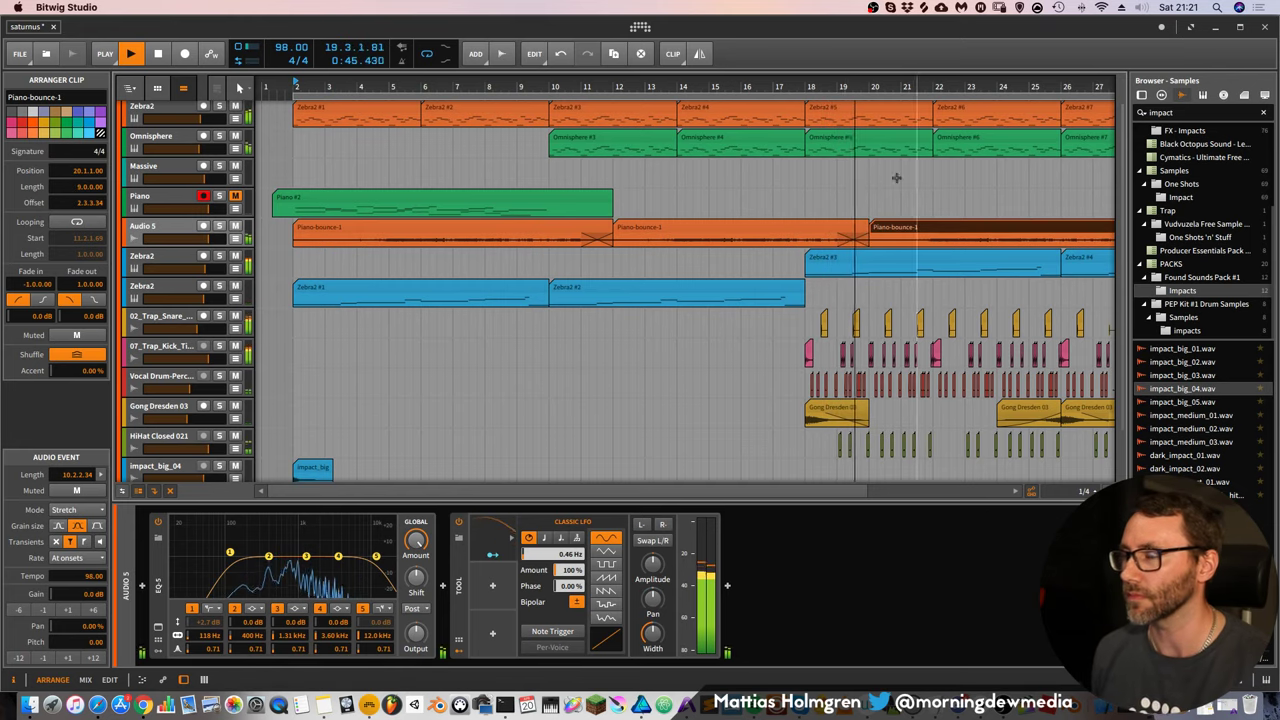
Add a fourth Piano-bounce-1 clip by copying the first one, and place it at bar 28
{"action": "left_click_drag", "start_coordinate": [834, 87], "coordinate": [705, 82]}
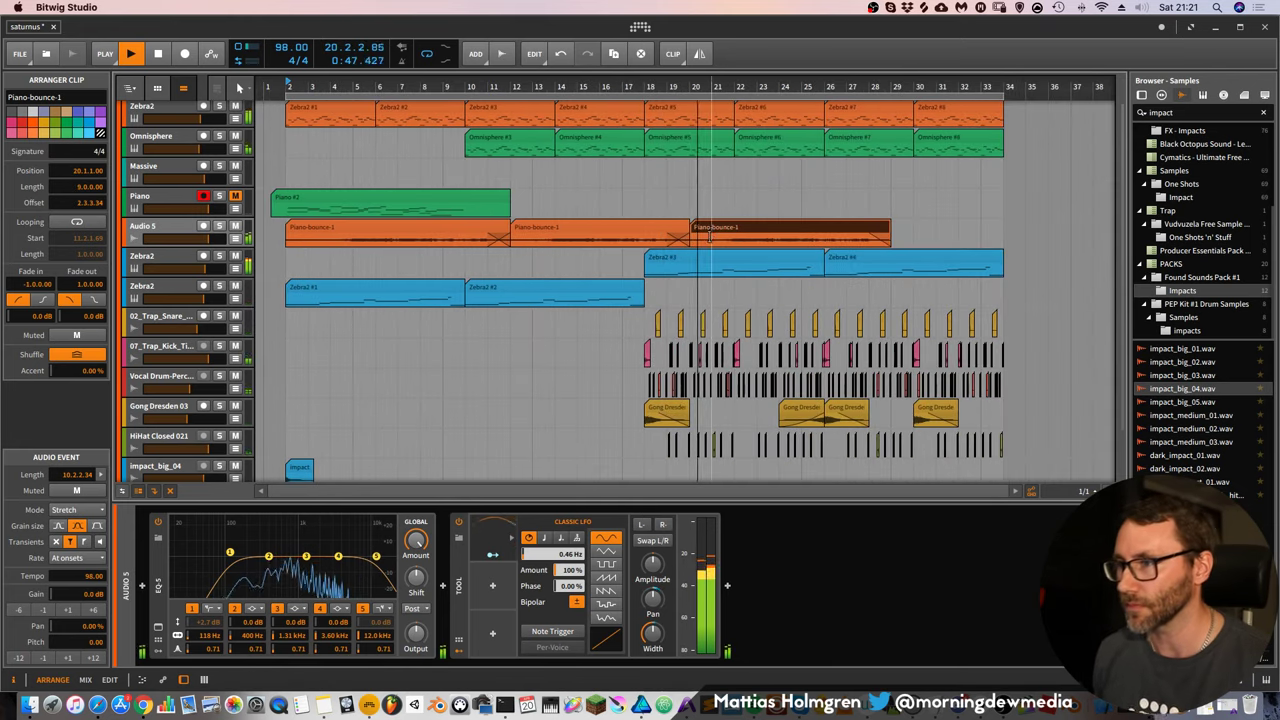
{"action": "left_click_drag", "start_coordinate": [717, 228], "coordinate": [899, 229], "text": "alt"}
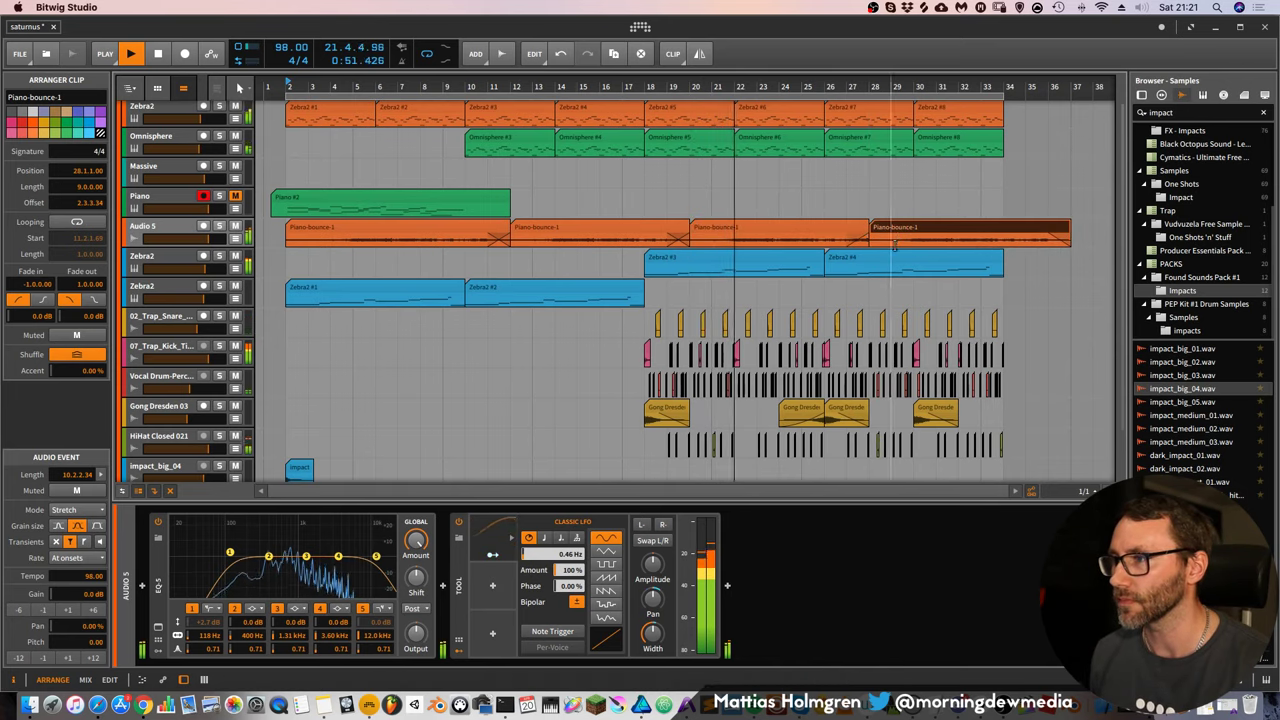
{"action": "key", "text": "super+z"}
{"action": "left_click_drag", "start_coordinate": [340, 225], "coordinate": [892, 238]}
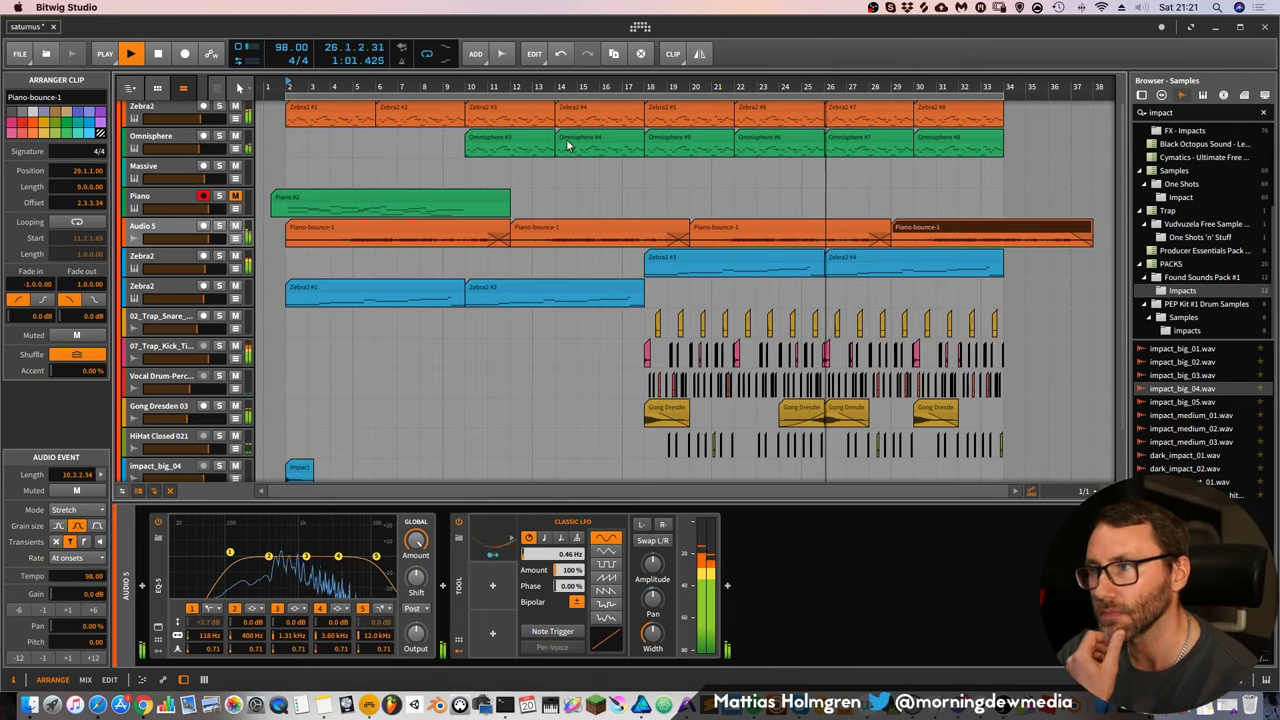
{"action": "scroll", "coordinate": [851, 329], "scroll_direction": "down", "scroll_amount": 2}
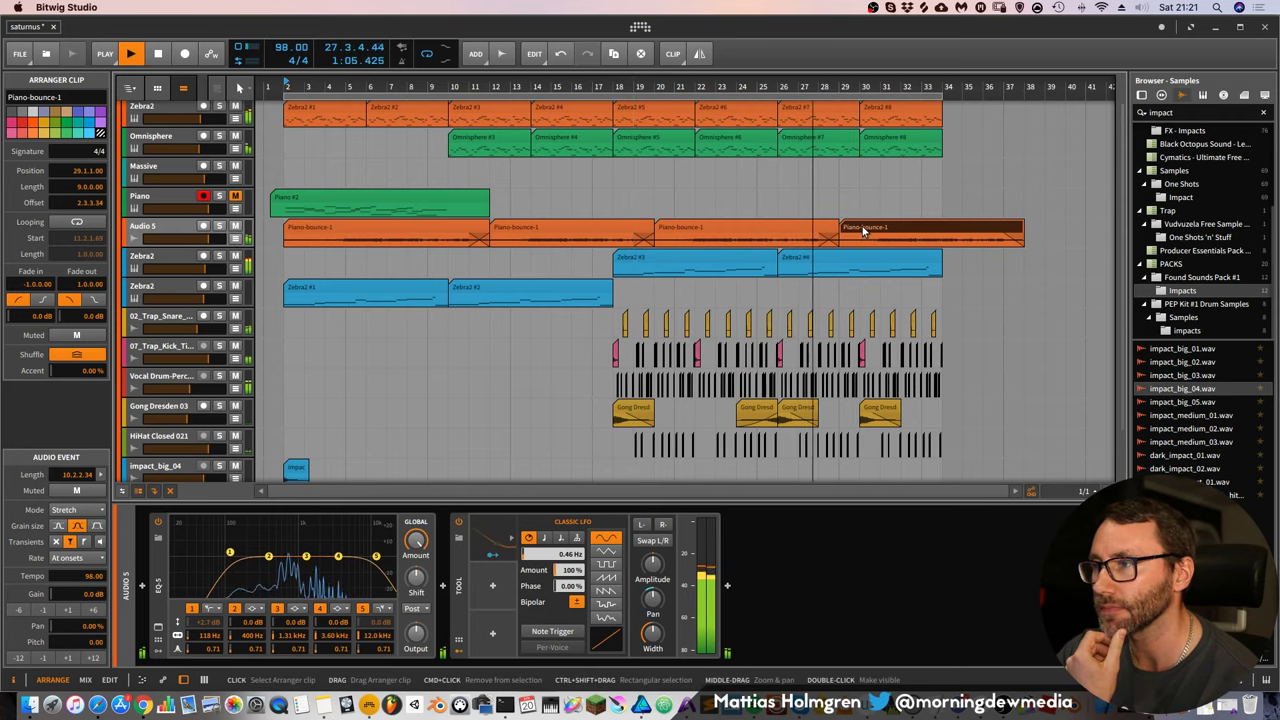
{"action": "left_click_drag", "start_coordinate": [862, 226], "coordinate": [842, 227]}
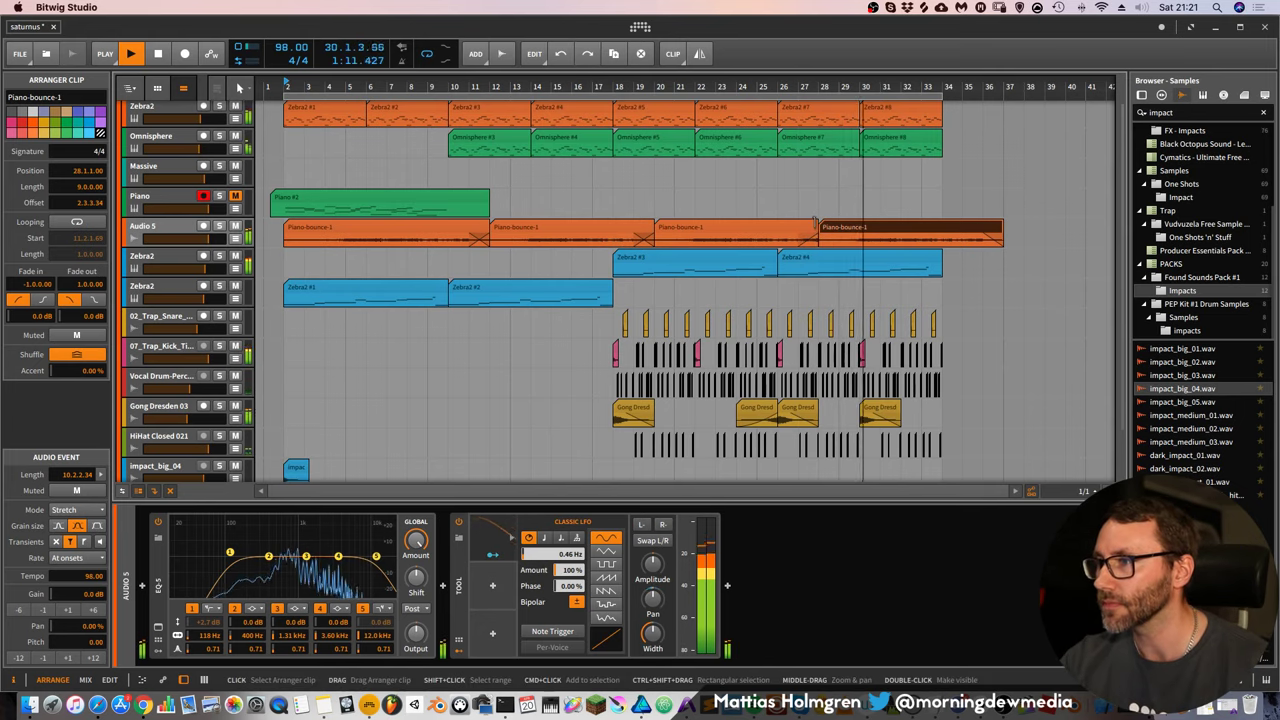
Stop playback and readjust the copied Piano-bounce-1 clips, moving the last to bar 29 and shortening the bar 12 copy to 7 bars
{"action": "mouse_move", "coordinate": [818, 234]}
{"action": "left_mouse_down"}
{"action": "mouse_move", "coordinate": [862, 229]}
{"action": "mouse_move", "coordinate": [808, 228]}
{"action": "left_mouse_up"}
{"action": "left_click_drag", "start_coordinate": [890, 230], "coordinate": [823, 249]}
{"action": "key", "text": "space"}
{"action": "left_click", "coordinate": [657, 232]}
{"action": "left_click_drag", "start_coordinate": [657, 234], "coordinate": [634, 241]}
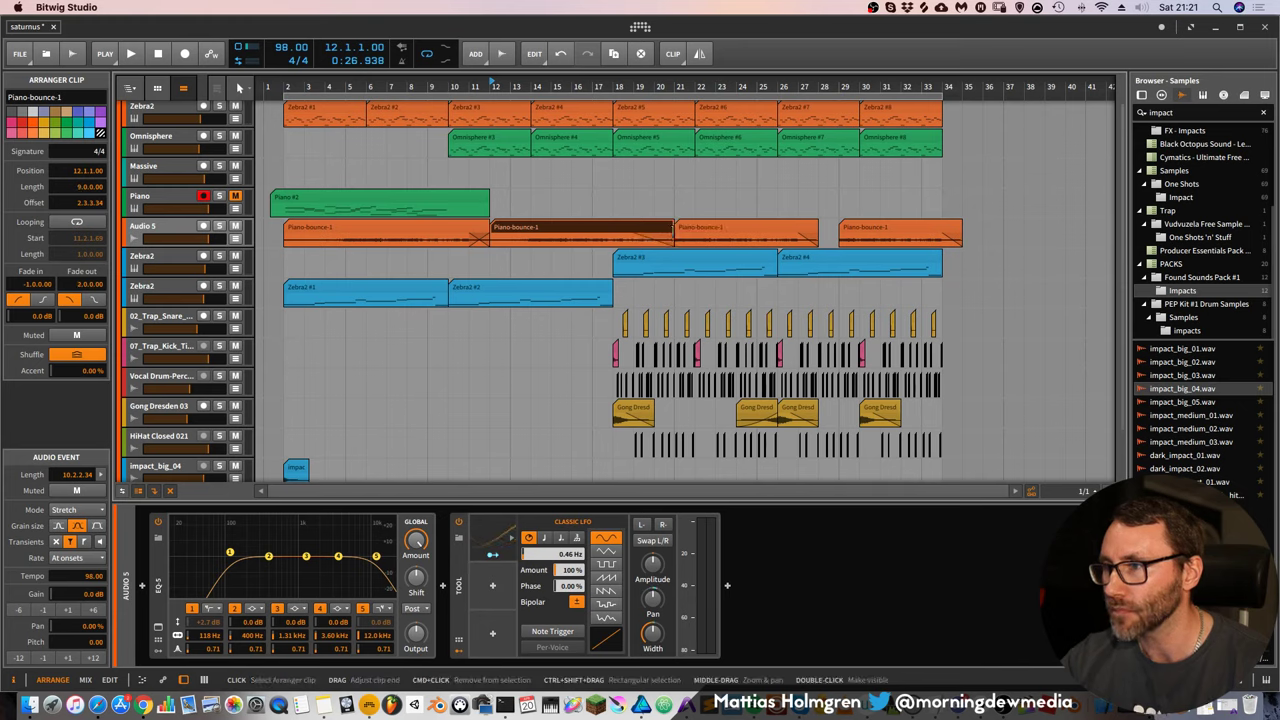
{"action": "left_click_drag", "start_coordinate": [688, 232], "coordinate": [652, 242]}
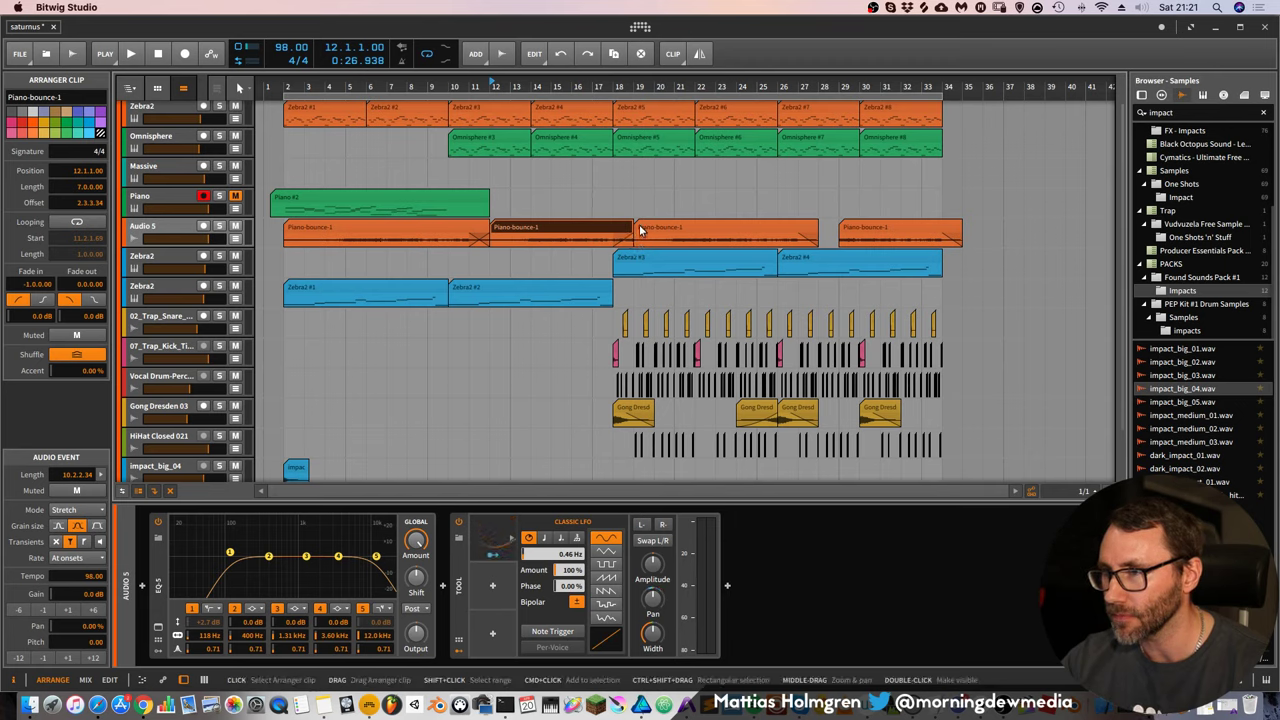
Delete the Piano-bounce-1 copies at bars 19, 29 and 12, keeping only the first clip
{"action": "left_click", "coordinate": [646, 230]}
{"action": "key", "text": "Delete"}
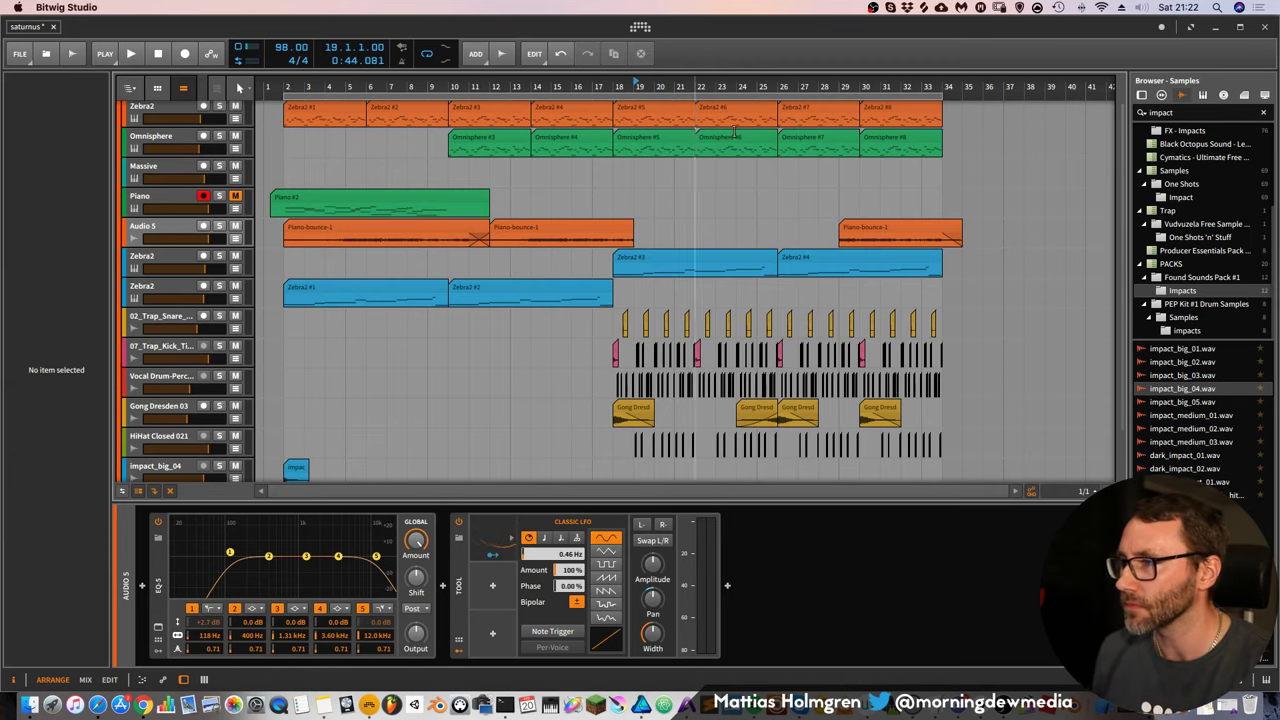
{"action": "left_click", "coordinate": [883, 218]}
{"action": "key", "text": "Delete"}
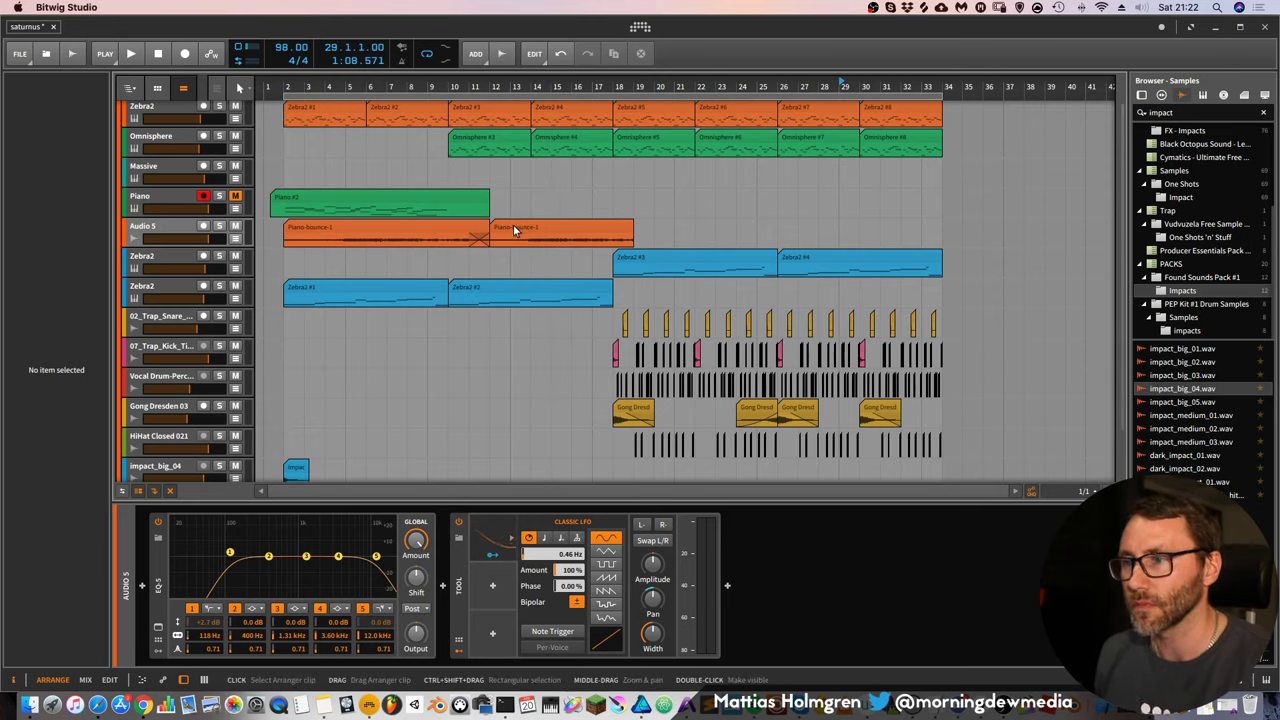
{"action": "left_click", "coordinate": [513, 224]}
{"action": "key", "text": "Delete"}
Copy the Piano-bounce-1 clip to bar 12 with a one-bar crossfade, and make the Audio 5 track taller during playback
{"action": "left_click", "coordinate": [380, 229]}
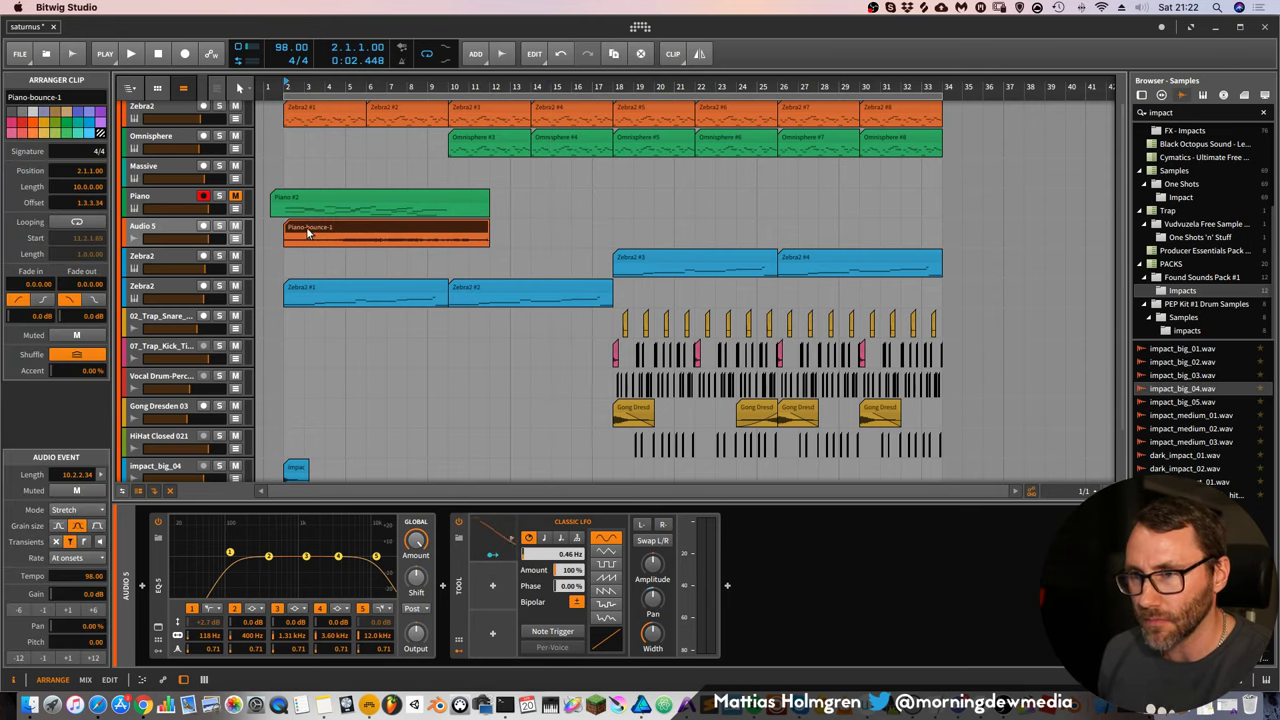
{"action": "left_click_drag", "start_coordinate": [308, 232], "coordinate": [537, 232]}
{"action": "key", "text": "space"}
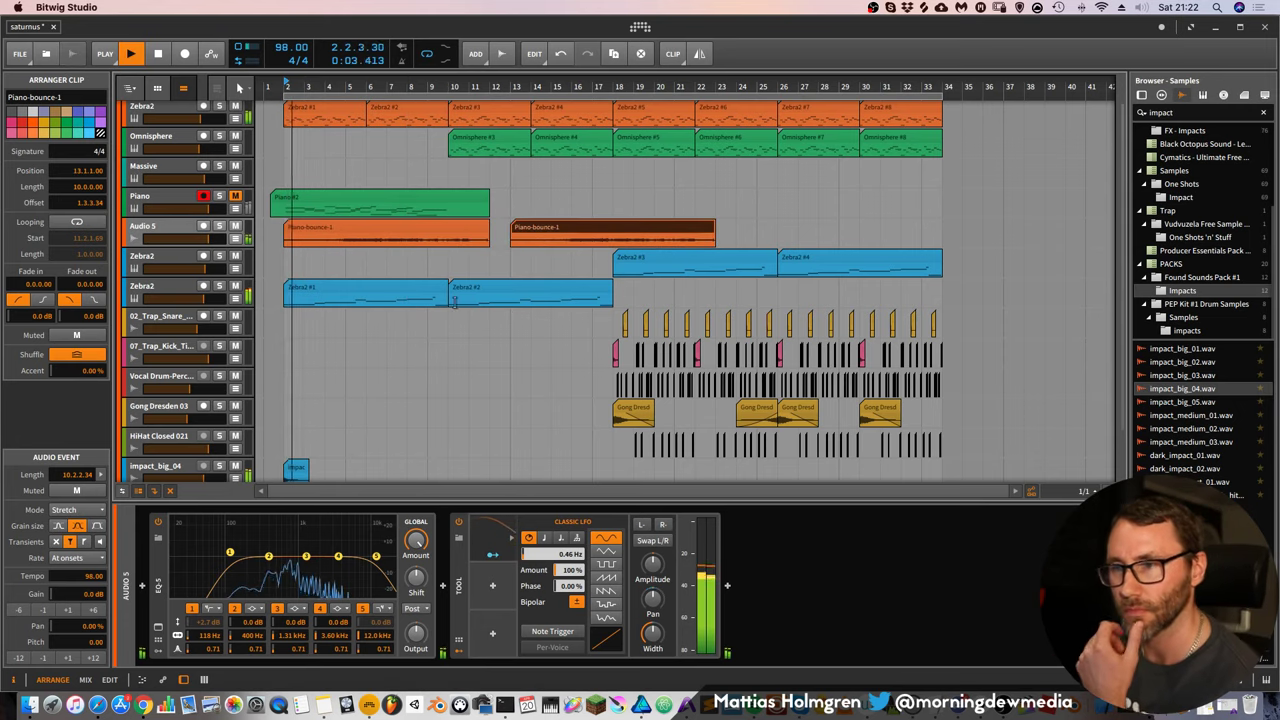
{"action": "left_click_drag", "start_coordinate": [165, 245], "coordinate": [165, 310]}
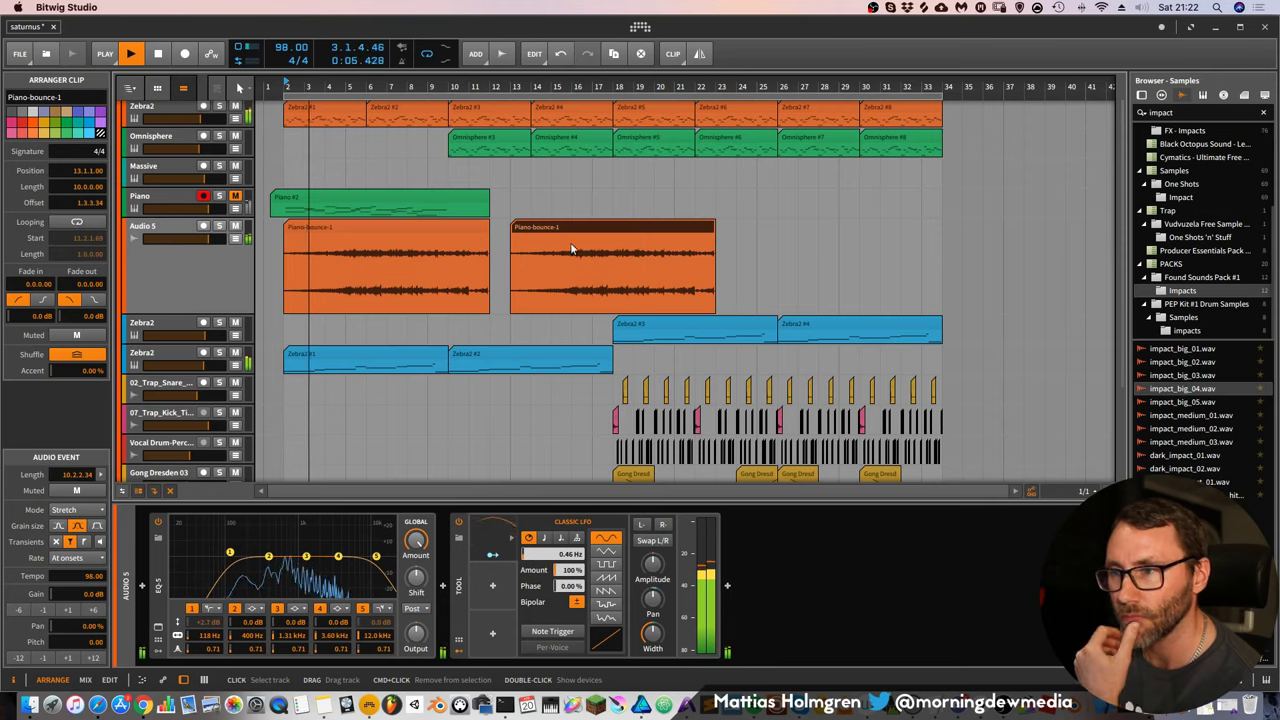
{"action": "mouse_move", "coordinate": [486, 226]}
{"action": "left_mouse_down"}
{"action": "mouse_move", "coordinate": [450, 230]}
{"action": "mouse_move", "coordinate": [515, 236]}
{"action": "mouse_move", "coordinate": [490, 240]}
{"action": "left_mouse_up"}
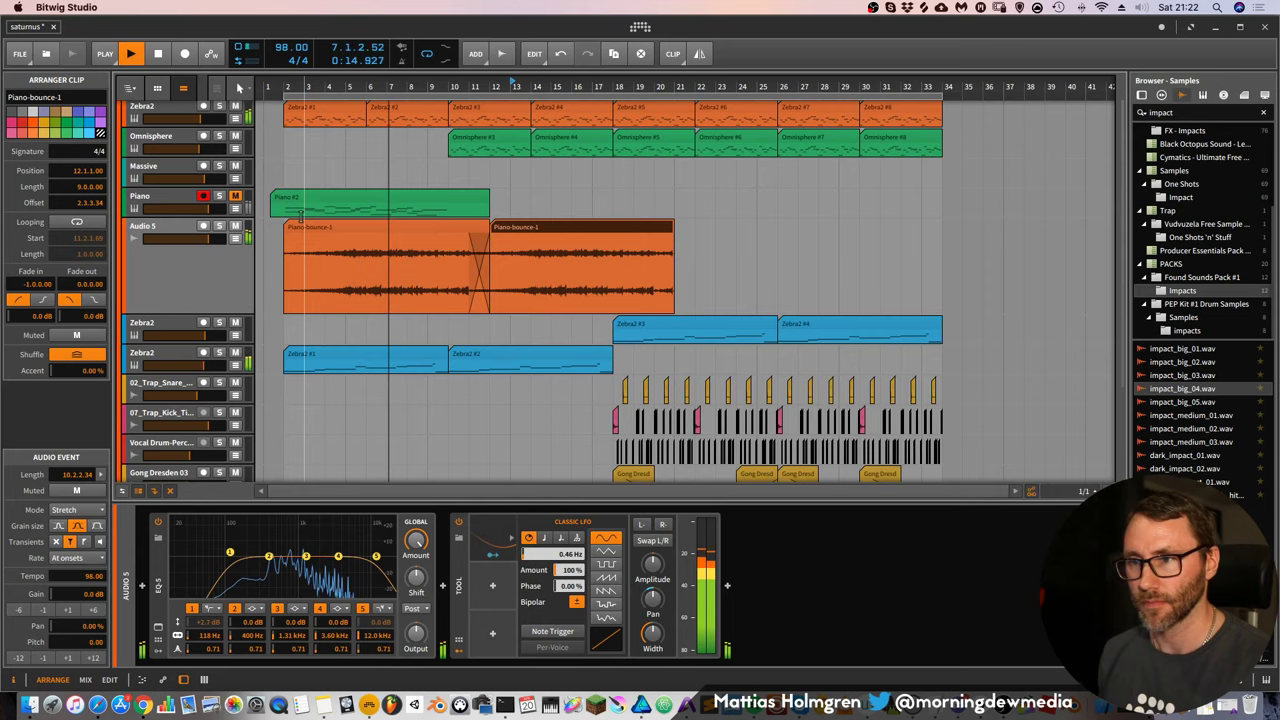
Copy the first Piano-bounce-1 clip to bar 21, with a one-bar crossfade from the second clip
{"action": "left_click", "coordinate": [330, 230]}
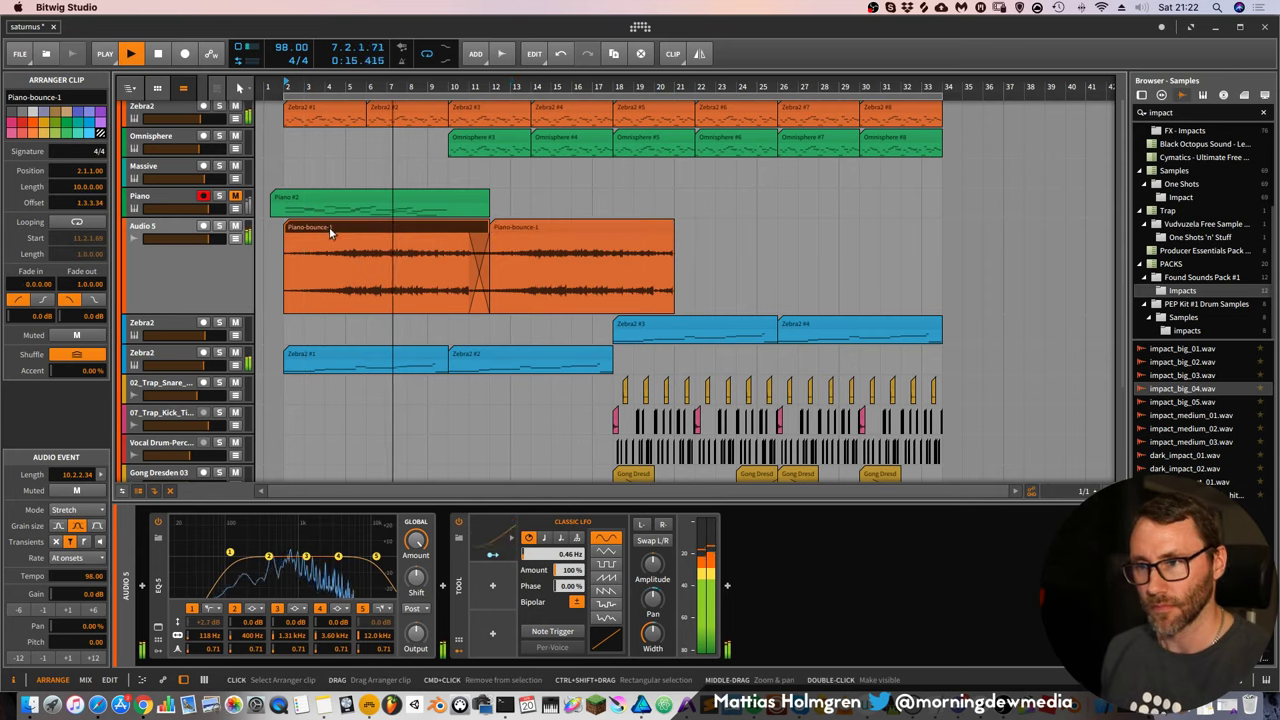
{"action": "left_click_drag", "start_coordinate": [325, 225], "coordinate": [734, 238]}
{"action": "left_click", "coordinate": [667, 230]}
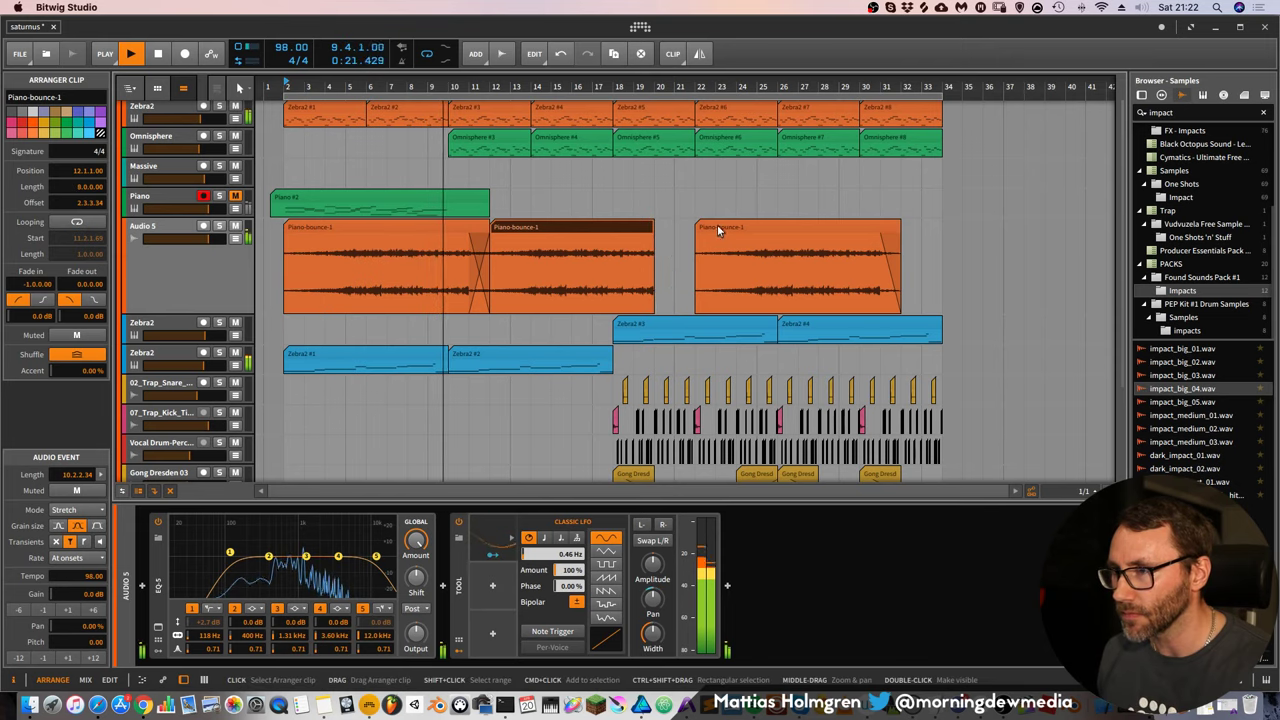
{"action": "left_click_drag", "start_coordinate": [717, 224], "coordinate": [670, 237]}
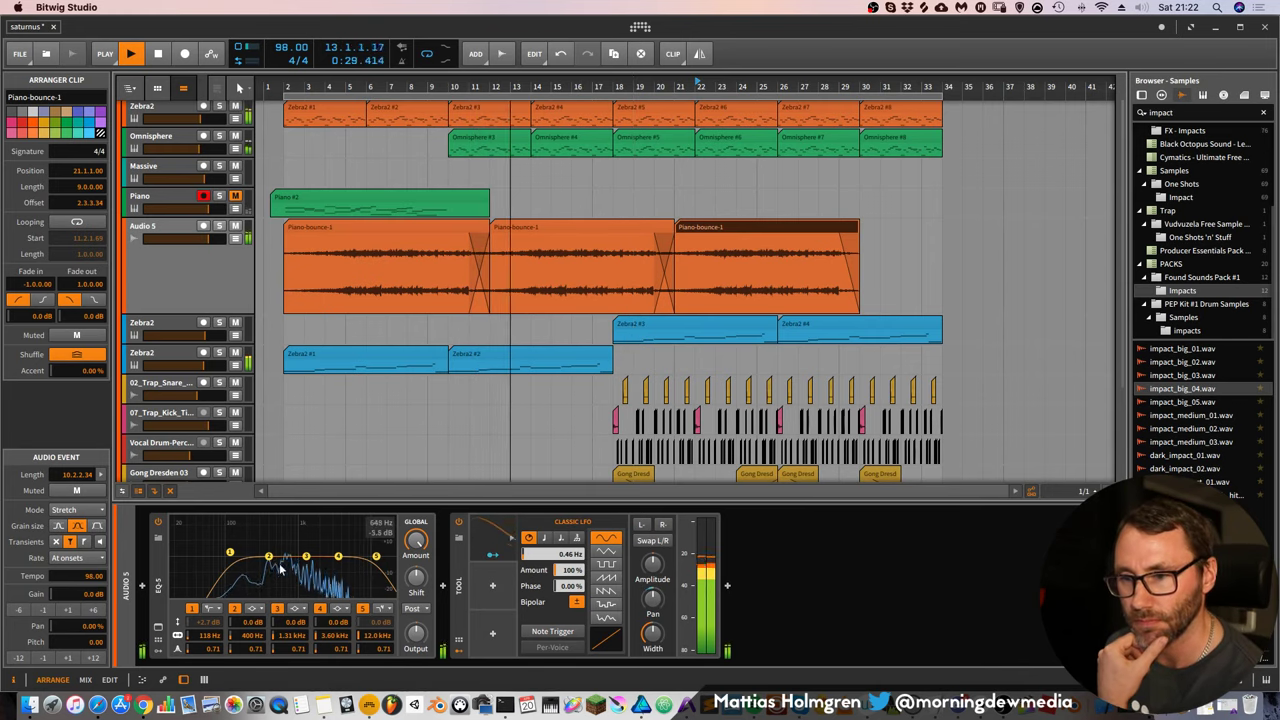
Set EQ-5 band 2 to -14.6 dB at 866 Hz with Q 1.68, and shift the band 1 low cut to 271 Hz
{"action": "left_click_drag", "start_coordinate": [230, 552], "coordinate": [294, 580]}
{"action": "left_click_drag", "start_coordinate": [255, 648], "coordinate": [255, 626]}
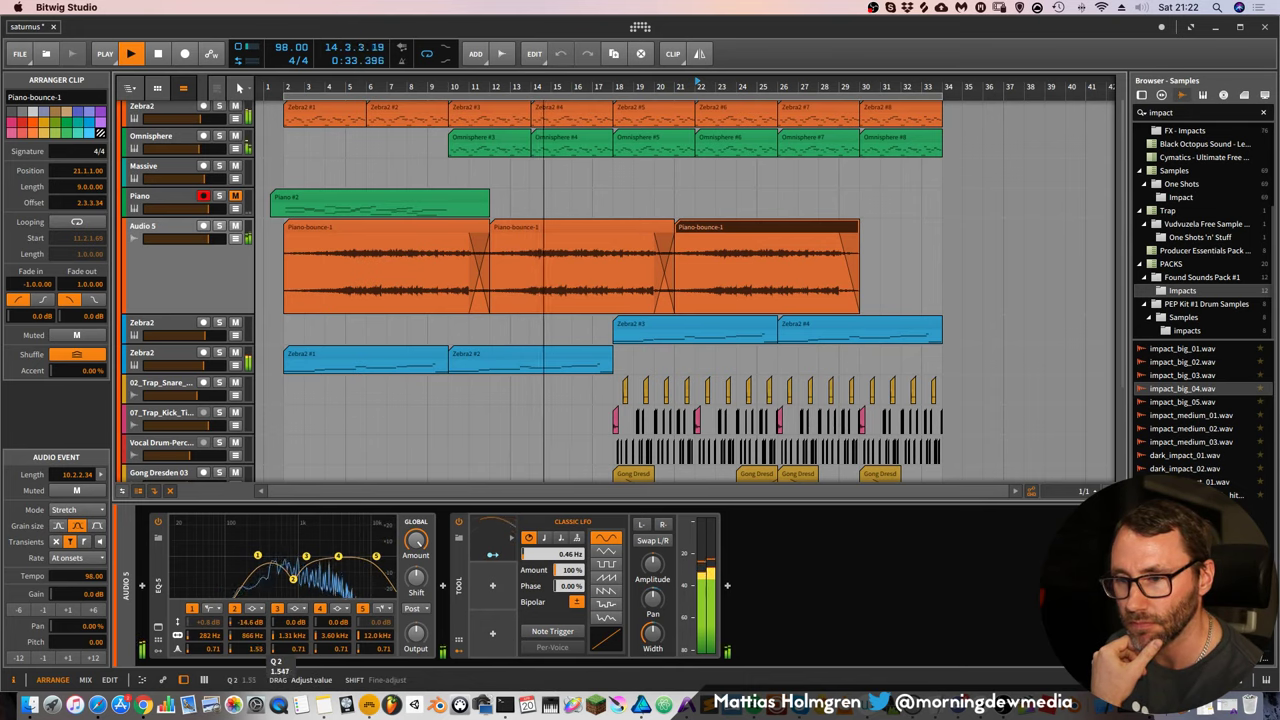
{"action": "left_click_drag", "start_coordinate": [258, 555], "coordinate": [256, 557]}
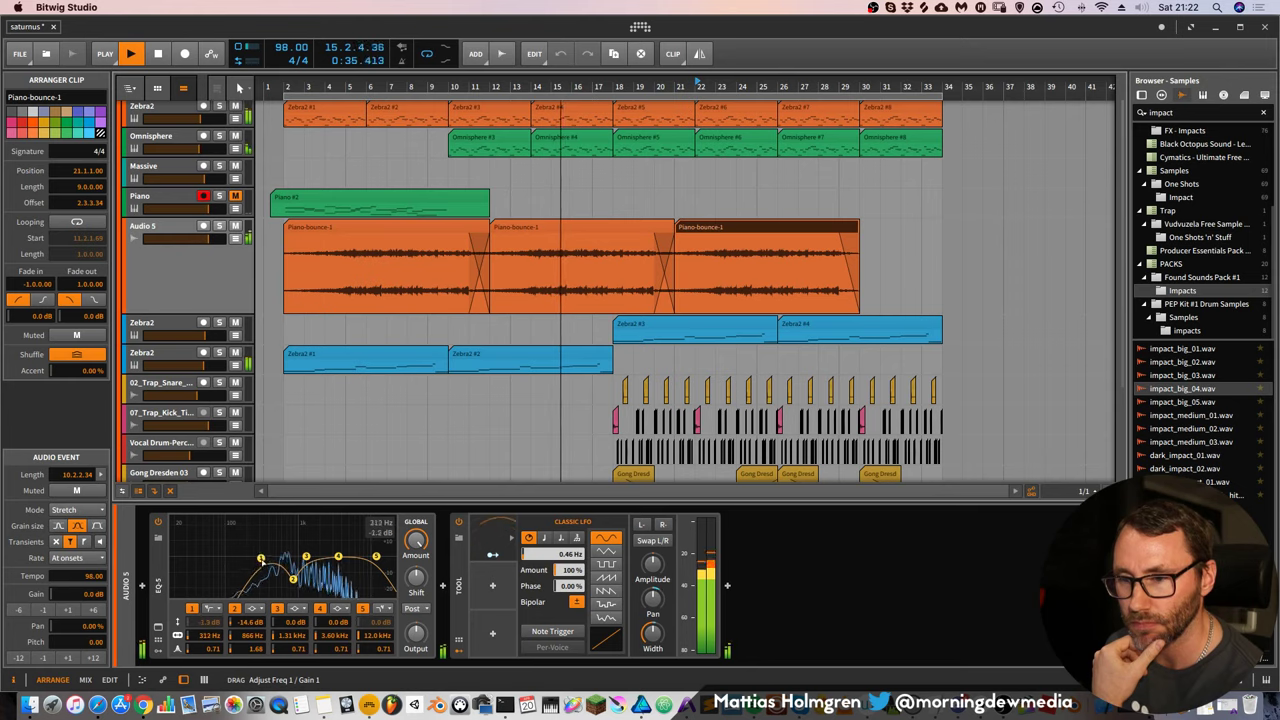
Add a Classic LFO modulator to the Audio 5 EQ-5, map it to band 2 frequency by 10.90, and show its settings
{"action": "left_click", "coordinate": [158, 650]}
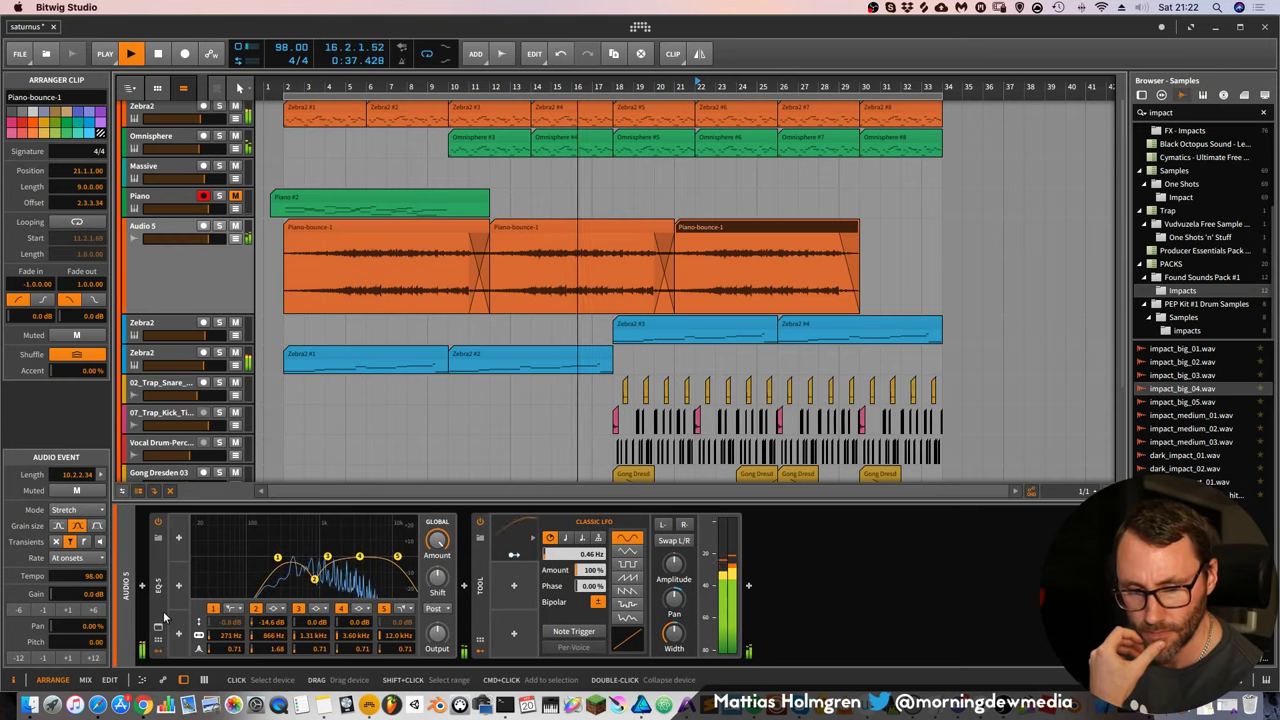
{"action": "left_click", "coordinate": [160, 612]}
{"action": "left_click", "coordinate": [179, 538]}
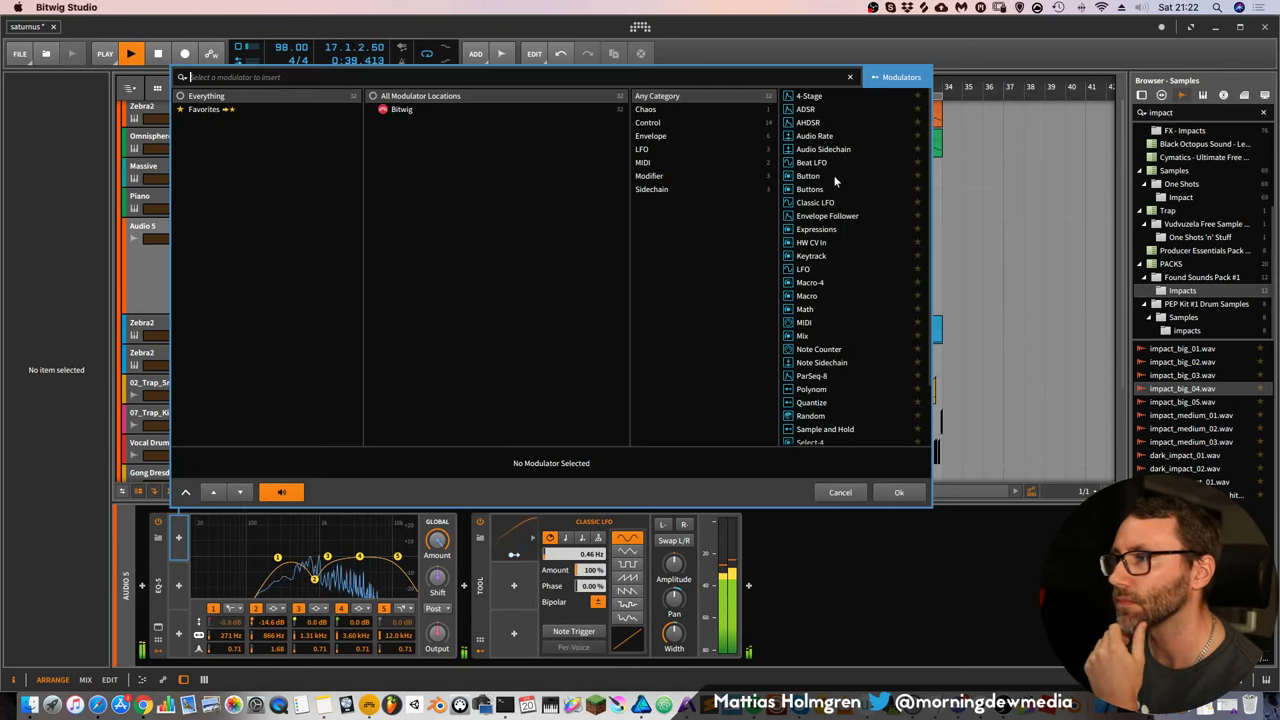
{"action": "left_click", "coordinate": [817, 203]}
{"action": "left_click", "coordinate": [897, 492]}
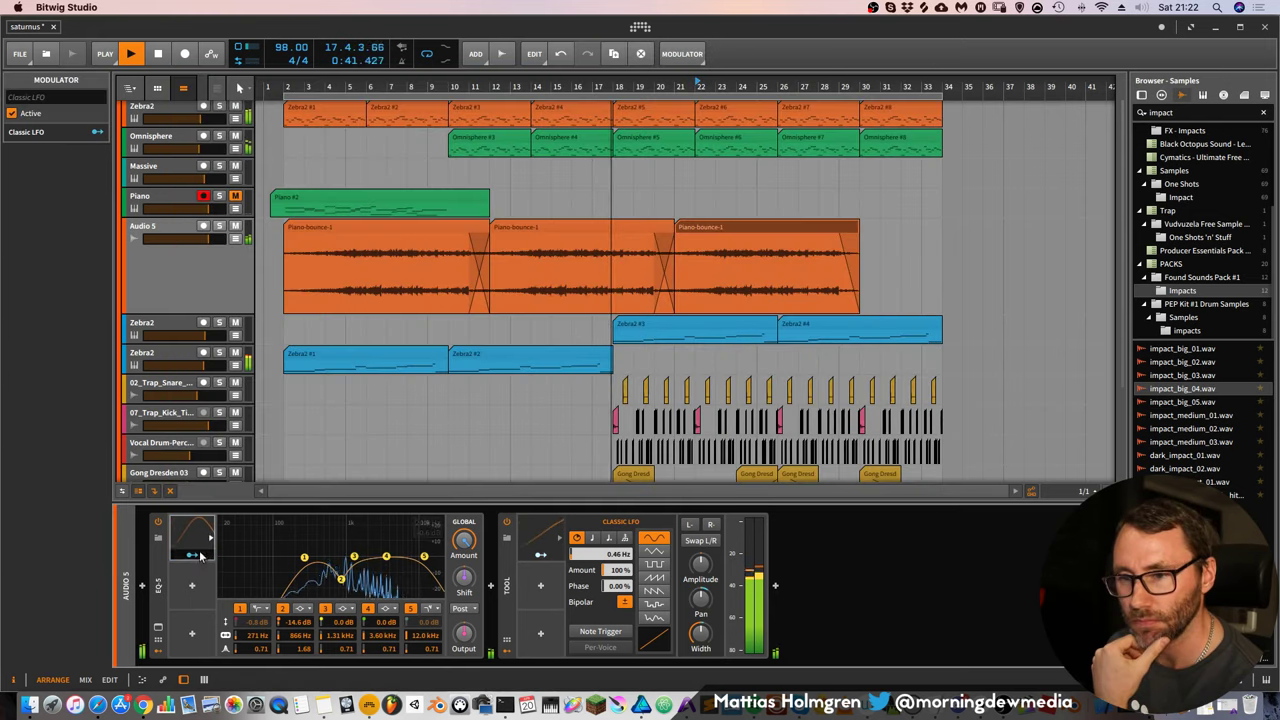
{"action": "left_click", "coordinate": [197, 555]}
{"action": "left_click_drag", "start_coordinate": [298, 637], "coordinate": [298, 597]}
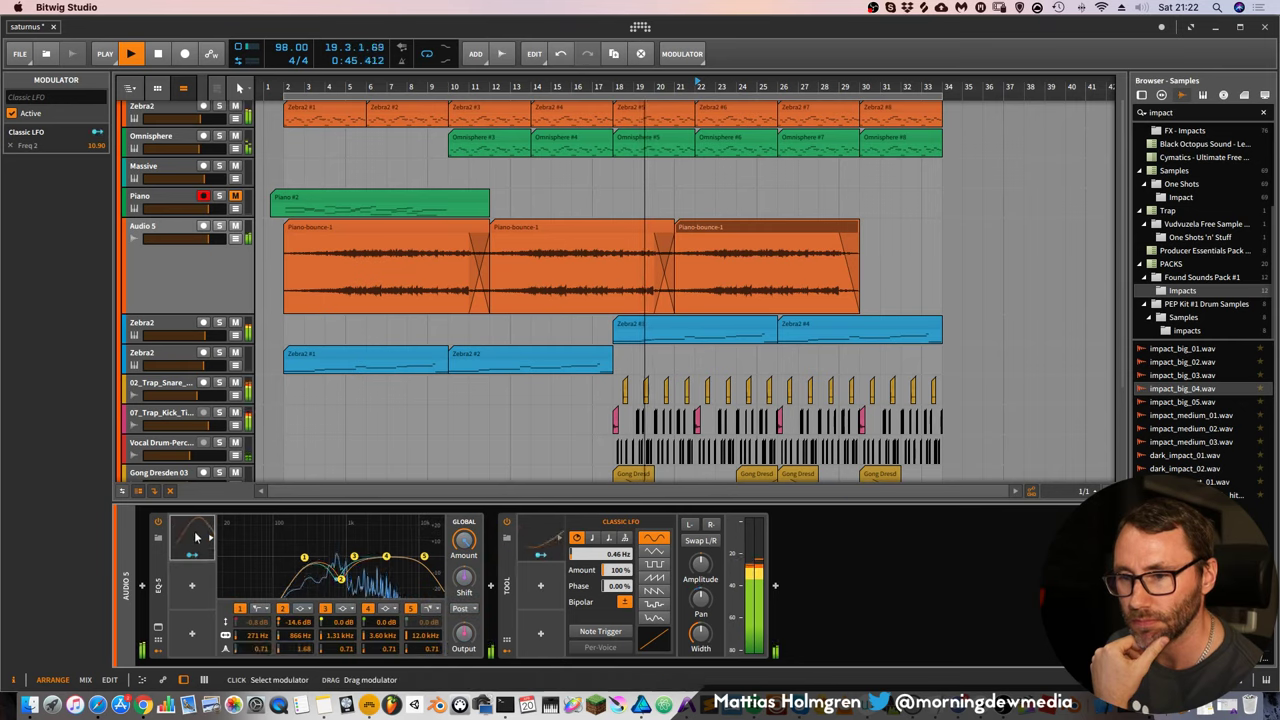
{"action": "left_click", "coordinate": [196, 537]}
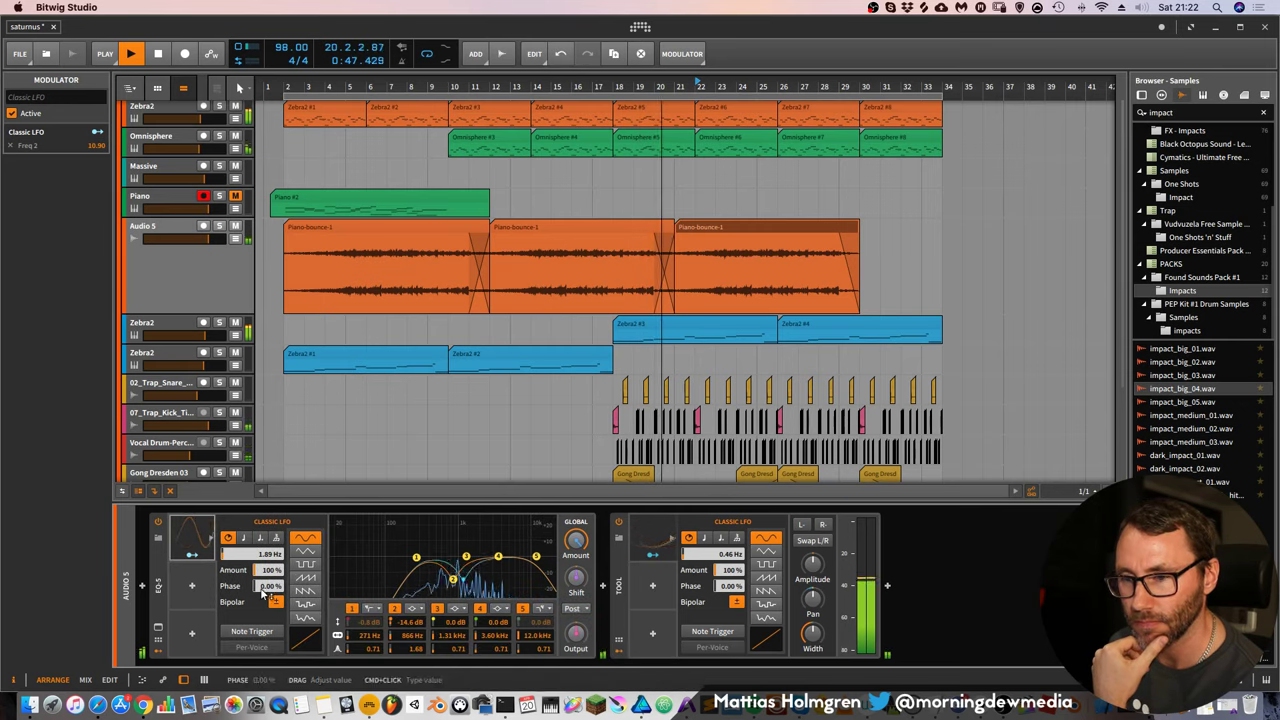
Solo the Audio 5 track and set EQ-5 band 2 to -20.7 dB at 721 Hz with Q 3.92
{"action": "left_click_drag", "start_coordinate": [415, 649], "coordinate": [415, 624]}
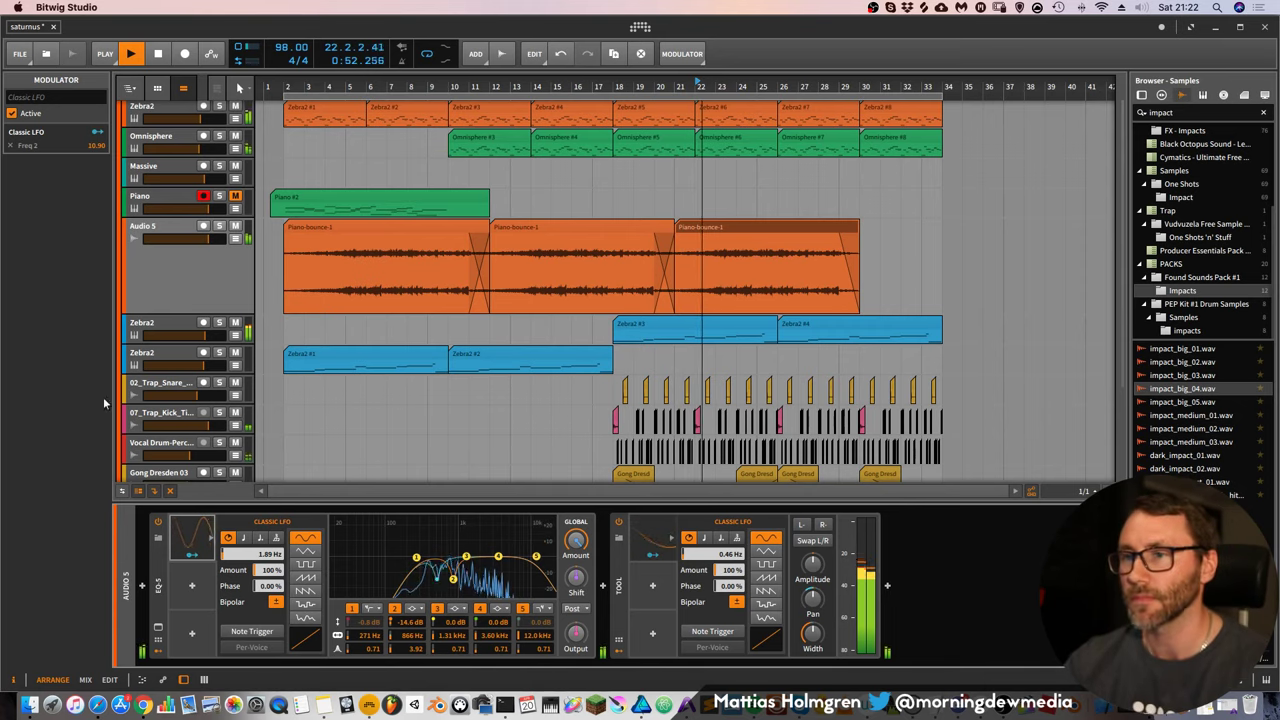
{"action": "left_click", "coordinate": [219, 226]}
{"action": "left_click_drag", "start_coordinate": [451, 585], "coordinate": [447, 590]}
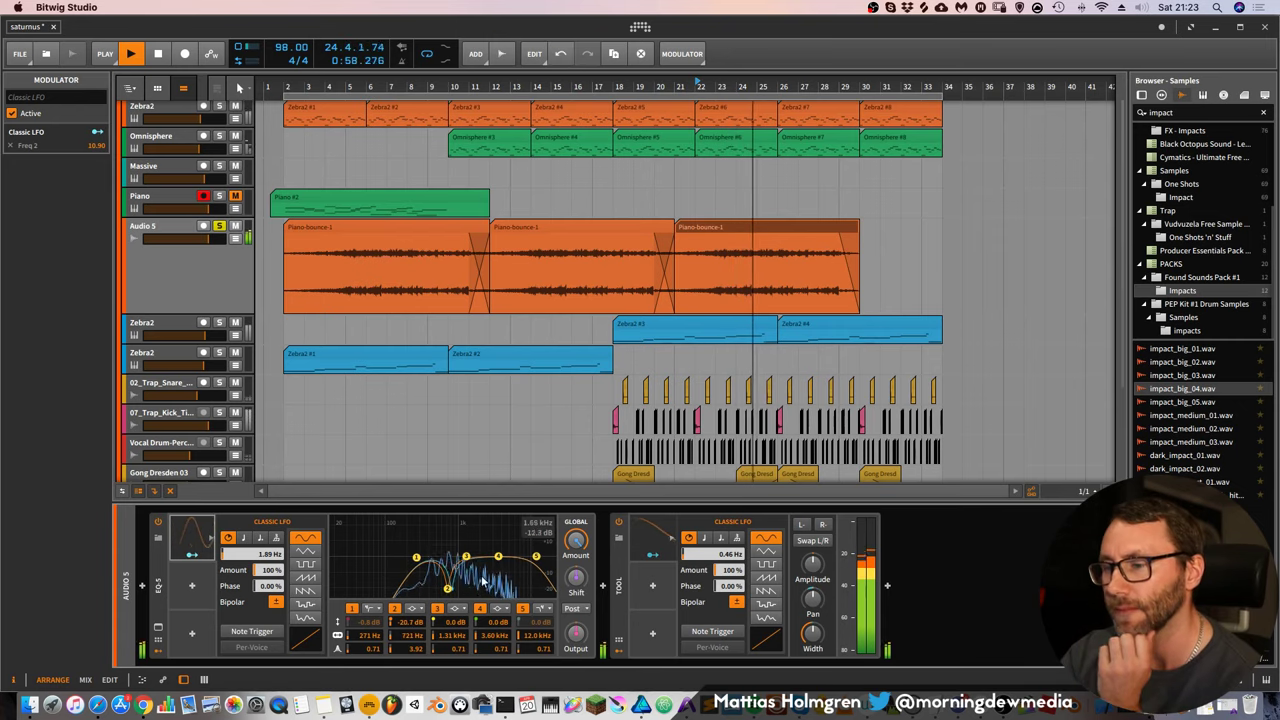
Set EQ-5 band 1 to 399 Hz, band 5 to 9.56 kHz, and band 4 to +15.4 dB at 6.90 kHz with Q 0.43
{"action": "left_click_drag", "start_coordinate": [536, 556], "coordinate": [531, 556]}
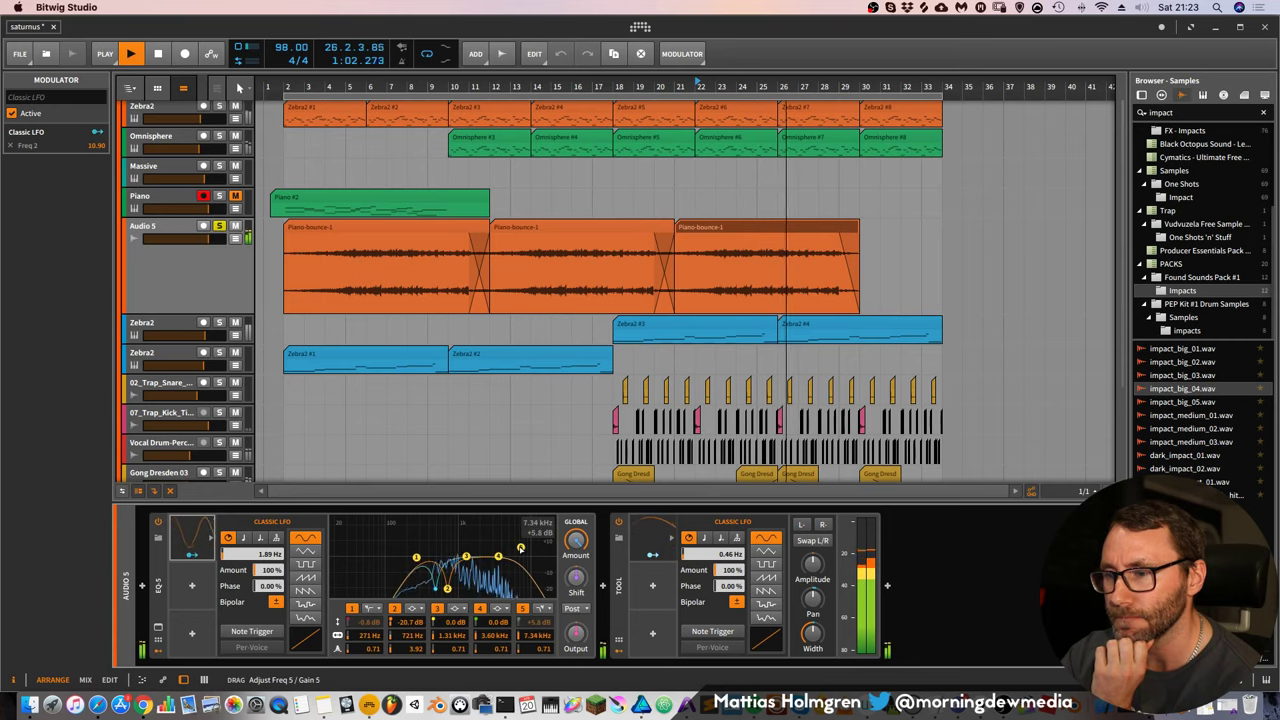
{"action": "left_click_drag", "start_coordinate": [415, 558], "coordinate": [429, 559]}
{"action": "mouse_move", "coordinate": [520, 548]}
{"action": "left_mouse_down"}
{"action": "mouse_move", "coordinate": [531, 549]}
{"action": "mouse_move", "coordinate": [500, 553]}
{"action": "left_mouse_up"}
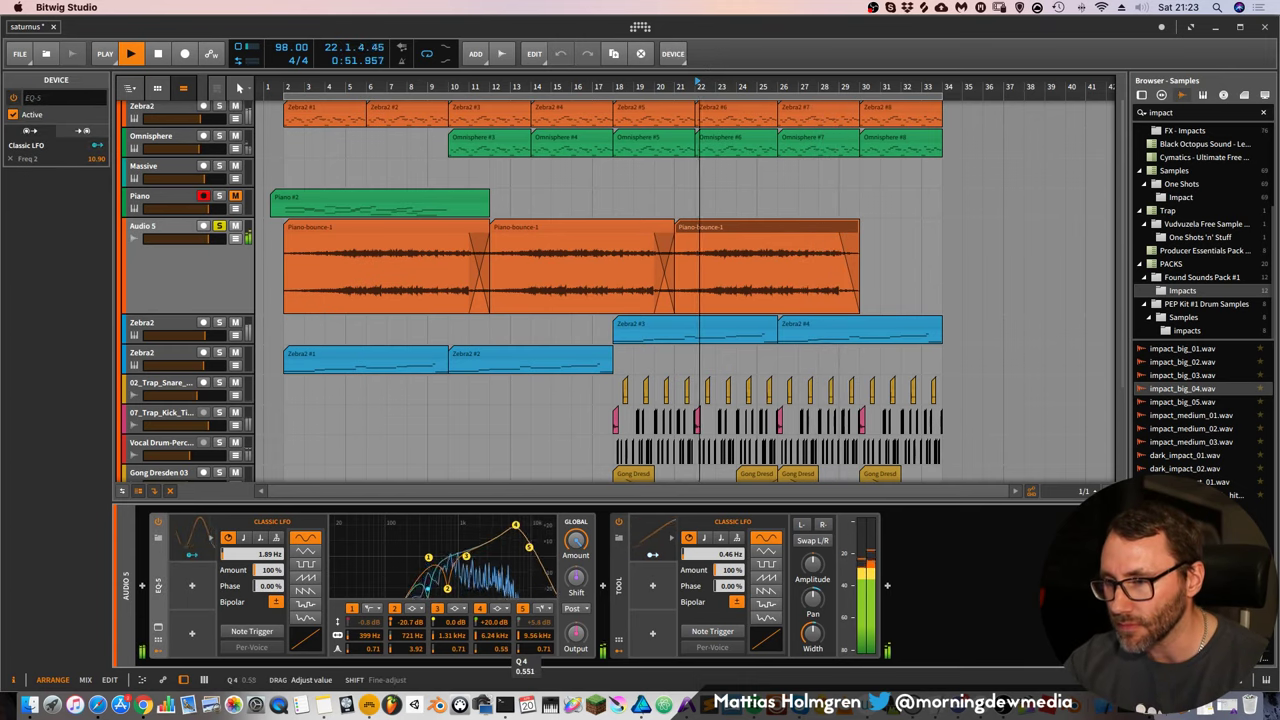
{"action": "left_click_drag", "start_coordinate": [517, 529], "coordinate": [521, 533]}
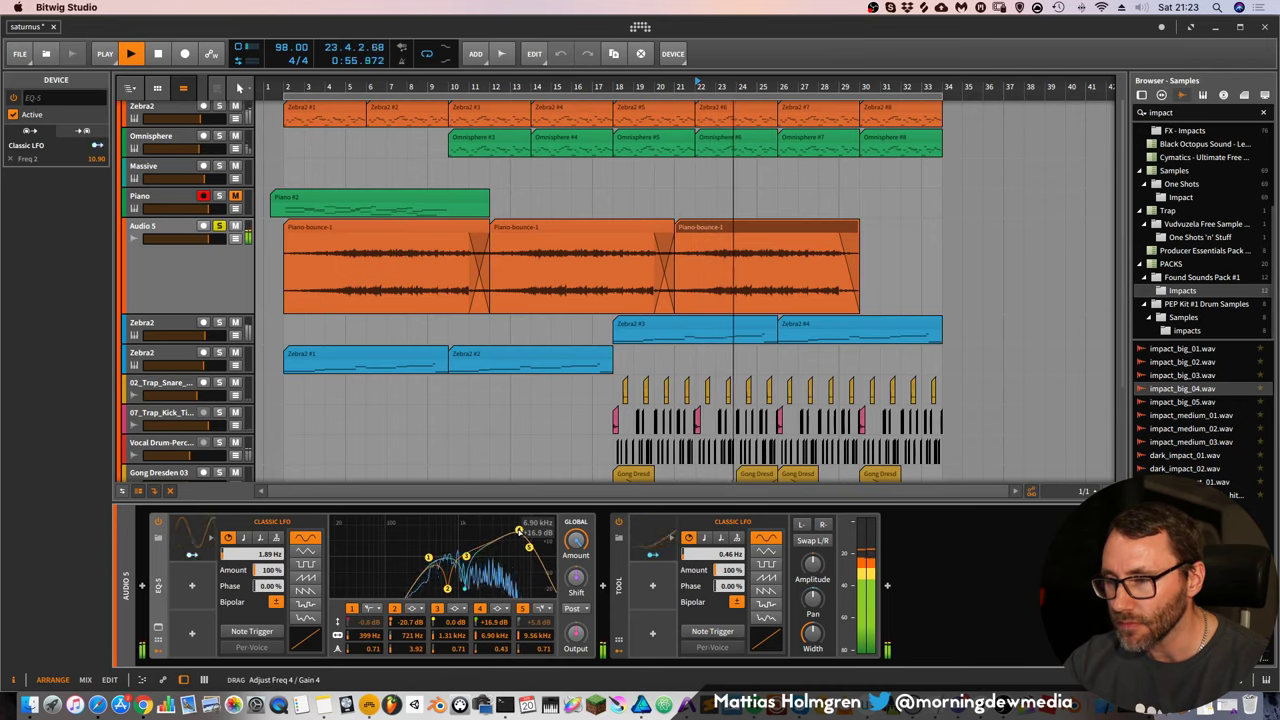
Unsolo Audio 5, restart playback, and adjust EQ-5 band 4 to +15.7 dB at 7.80 kHz
{"action": "left_click", "coordinate": [219, 226]}
{"action": "key", "text": "space"}
{"action": "key", "text": "space"}
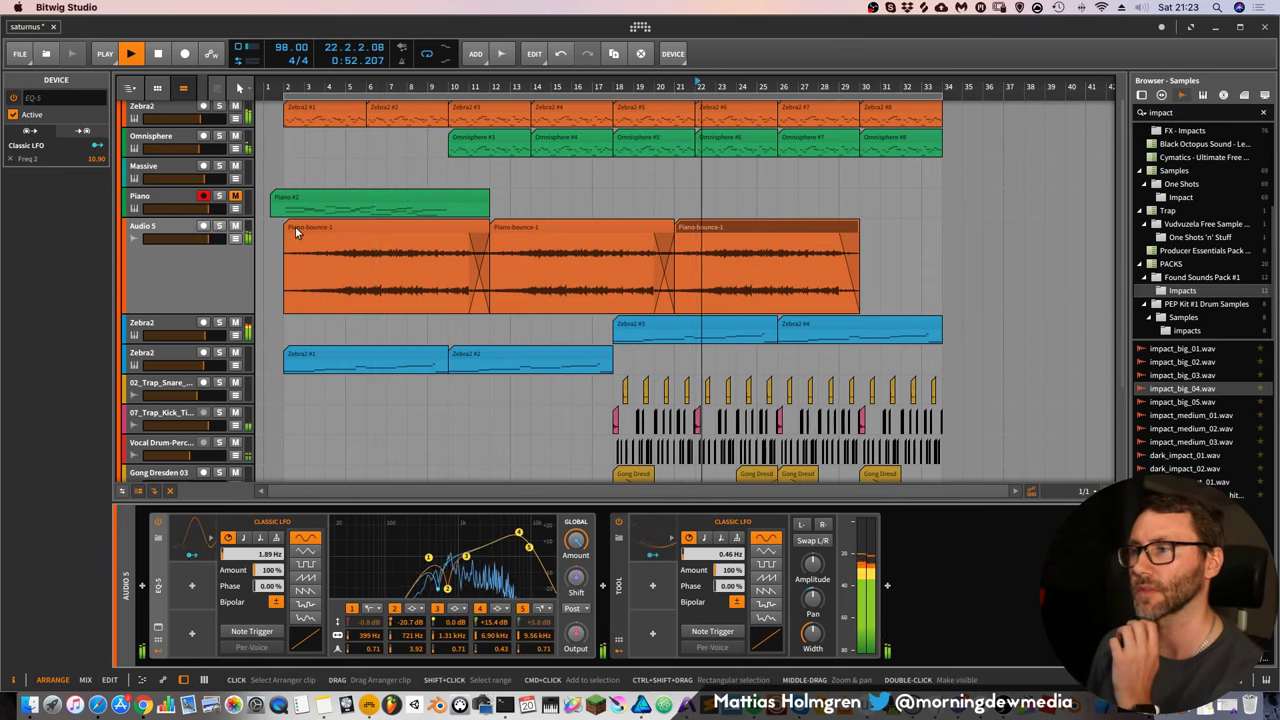
{"action": "left_click_drag", "start_coordinate": [520, 533], "coordinate": [524, 530]}
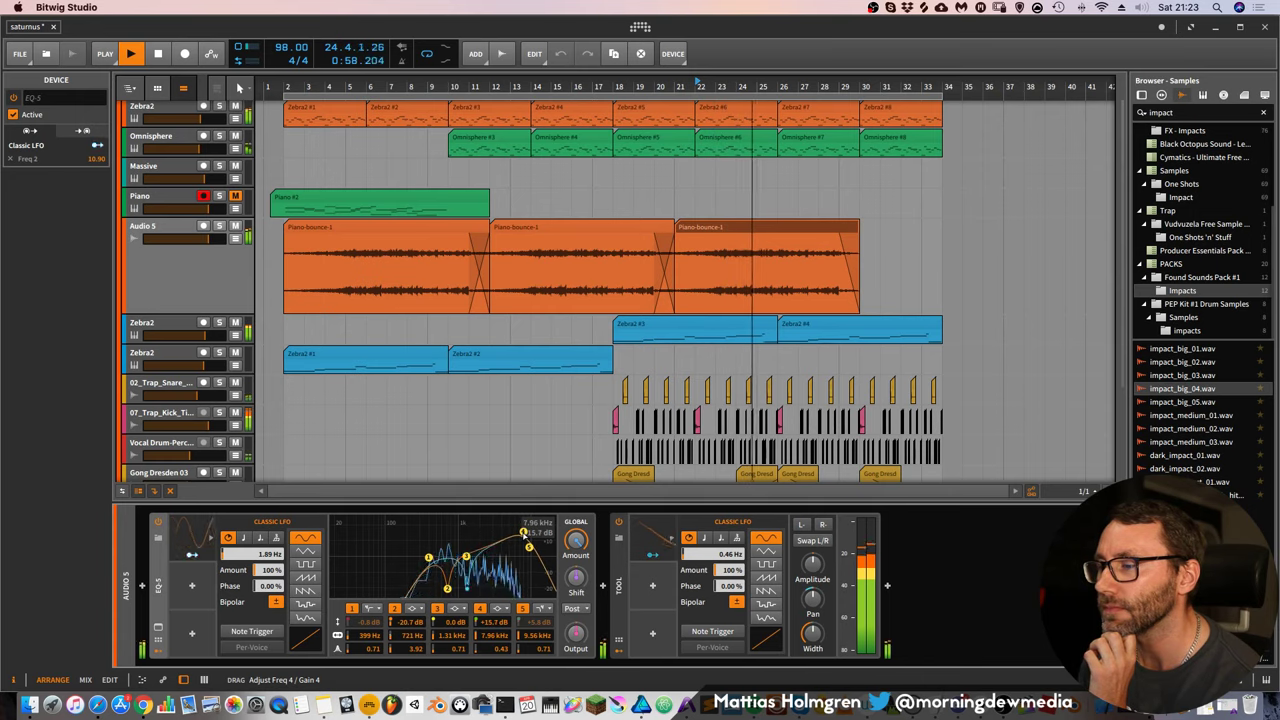
{"action": "left_click_drag", "start_coordinate": [524, 533], "coordinate": [522, 531]}
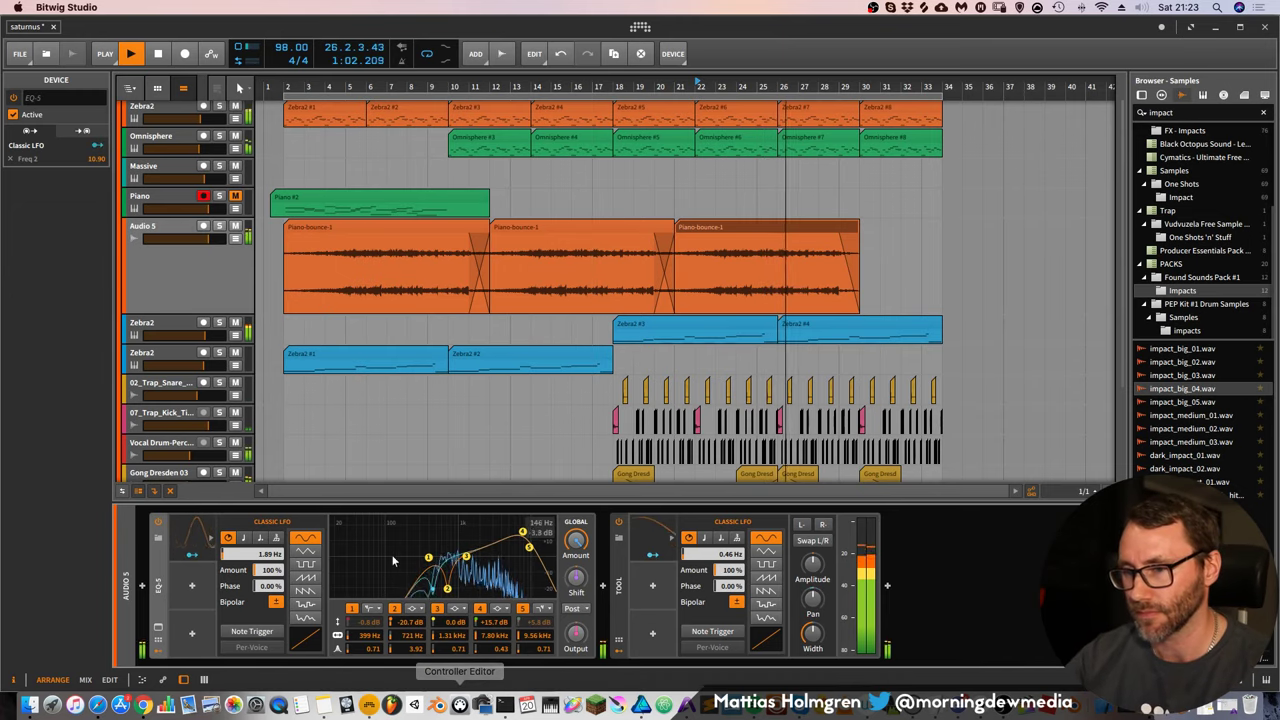
Set EQ-5 band 1 to 432 Hz and band 5 to 8.46 kHz, and slow the Tool device's LFO to 0.30 Hz
{"action": "left_click_drag", "start_coordinate": [427, 557], "coordinate": [431, 559]}
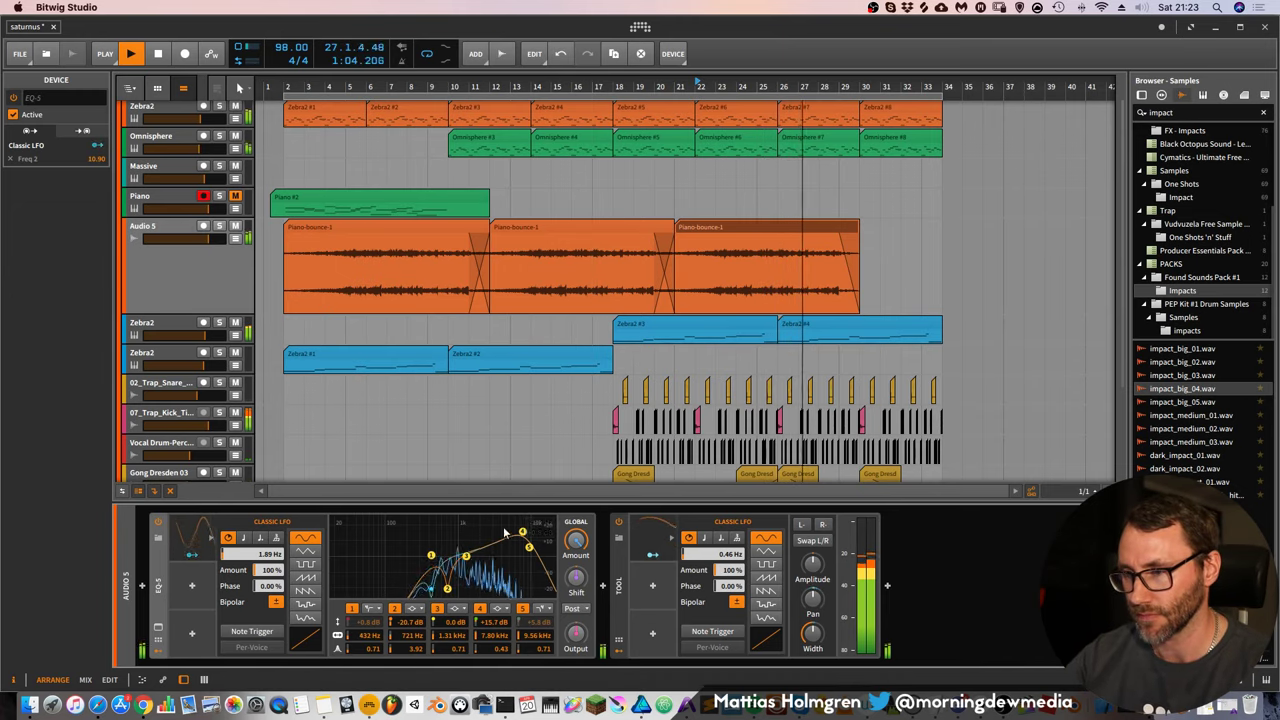
{"action": "left_click_drag", "start_coordinate": [528, 547], "coordinate": [525, 545]}
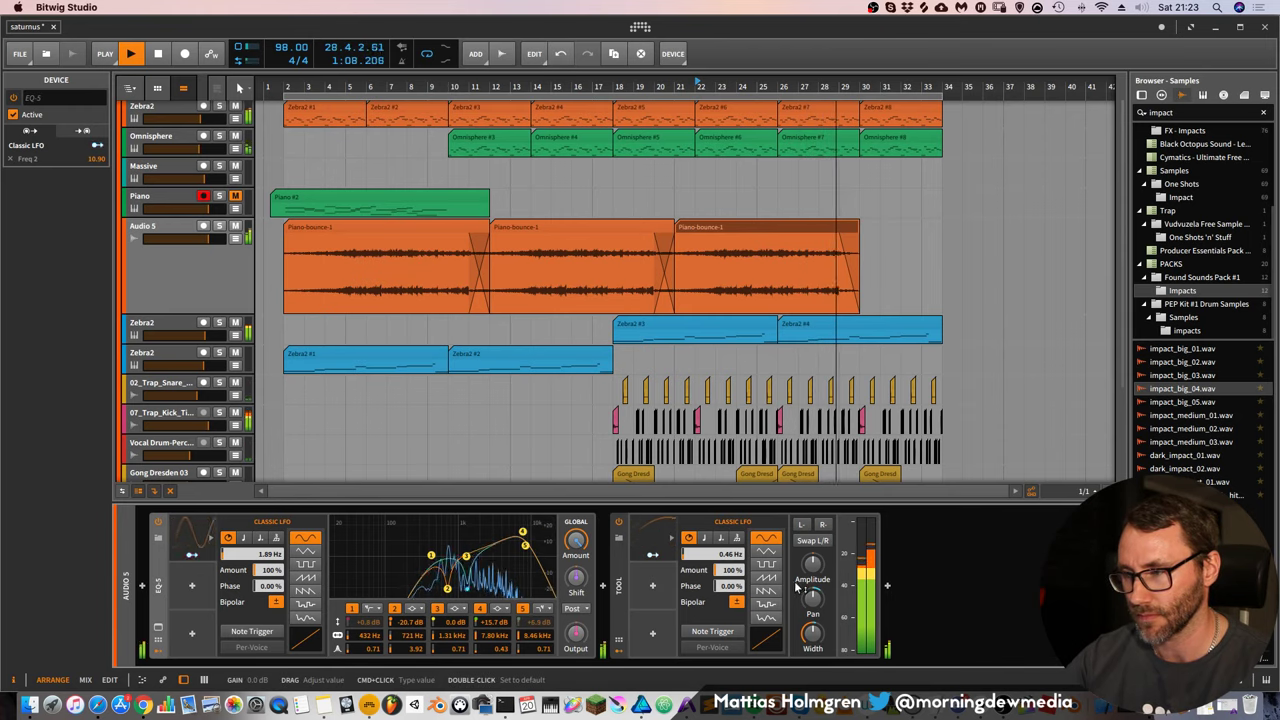
{"action": "left_click_drag", "start_coordinate": [714, 560], "coordinate": [714, 566]}
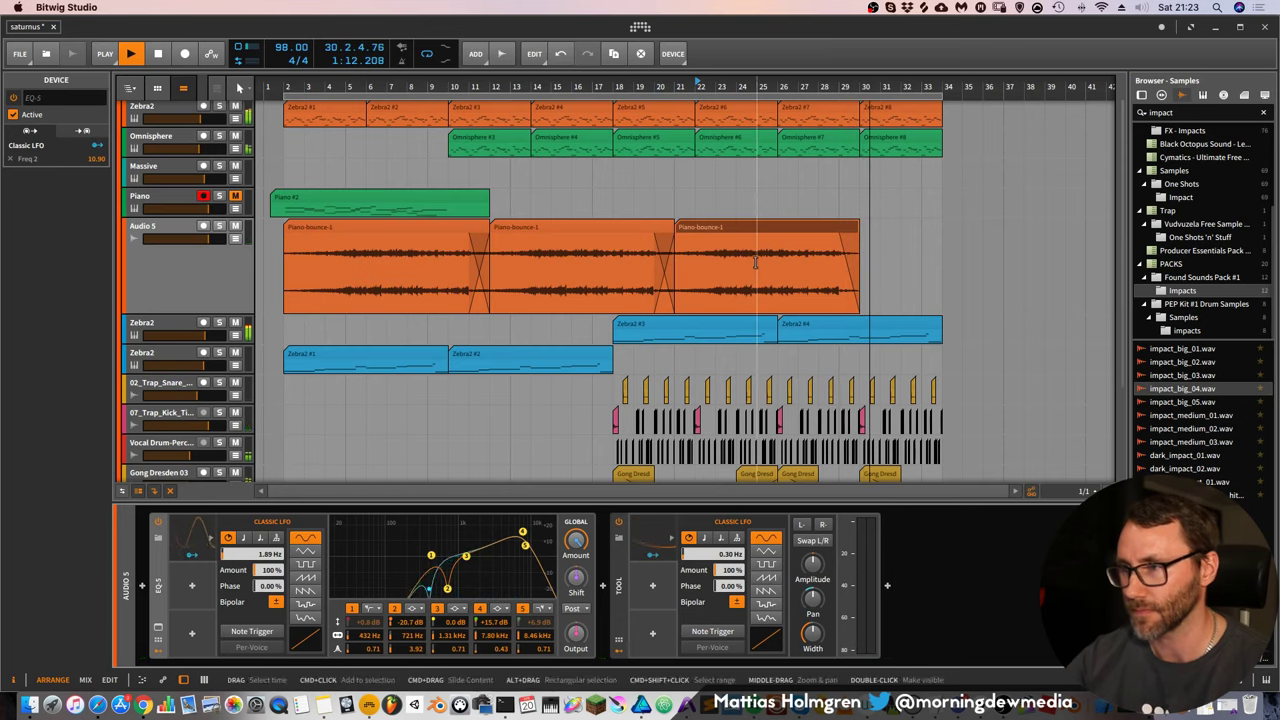
{"action": "key", "text": "space"}
Copy the first Piano-bounce-1 clip to bar 30 with a two-bar crossfade, and start playback from bar 2
{"action": "left_click_drag", "start_coordinate": [306, 224], "coordinate": [836, 225]}
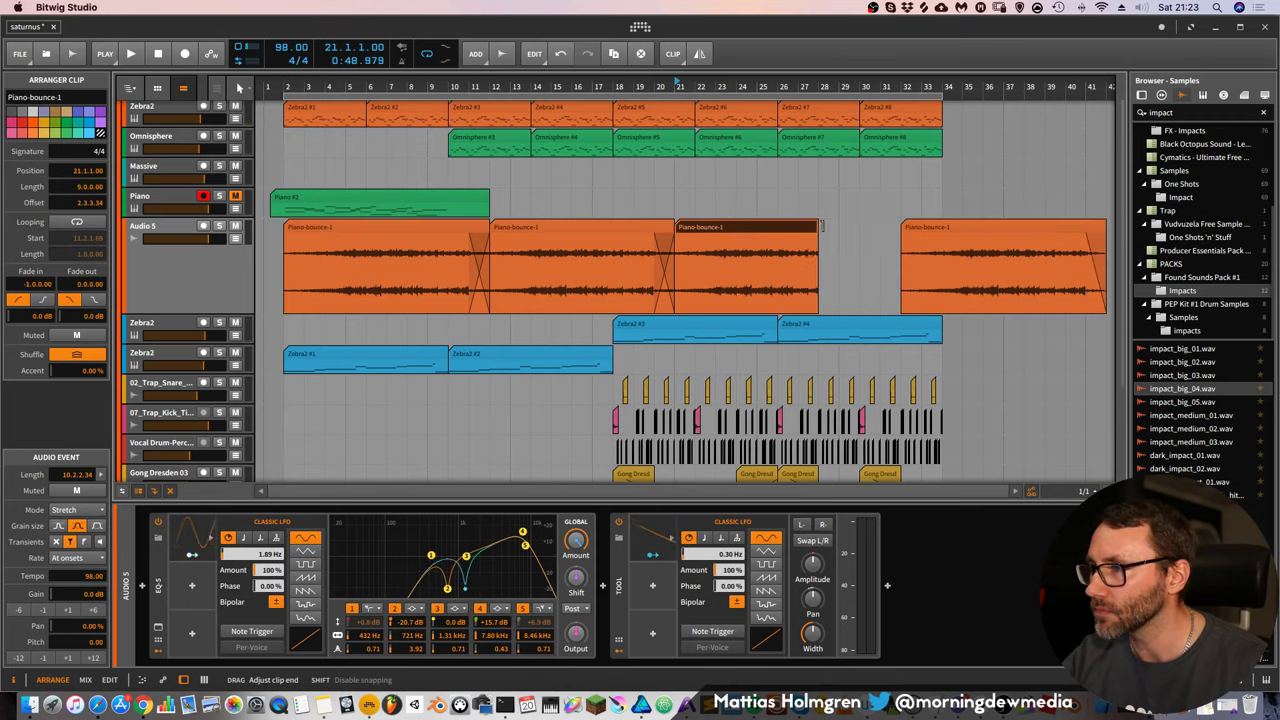
{"action": "left_click_drag", "start_coordinate": [906, 243], "coordinate": [822, 243]}
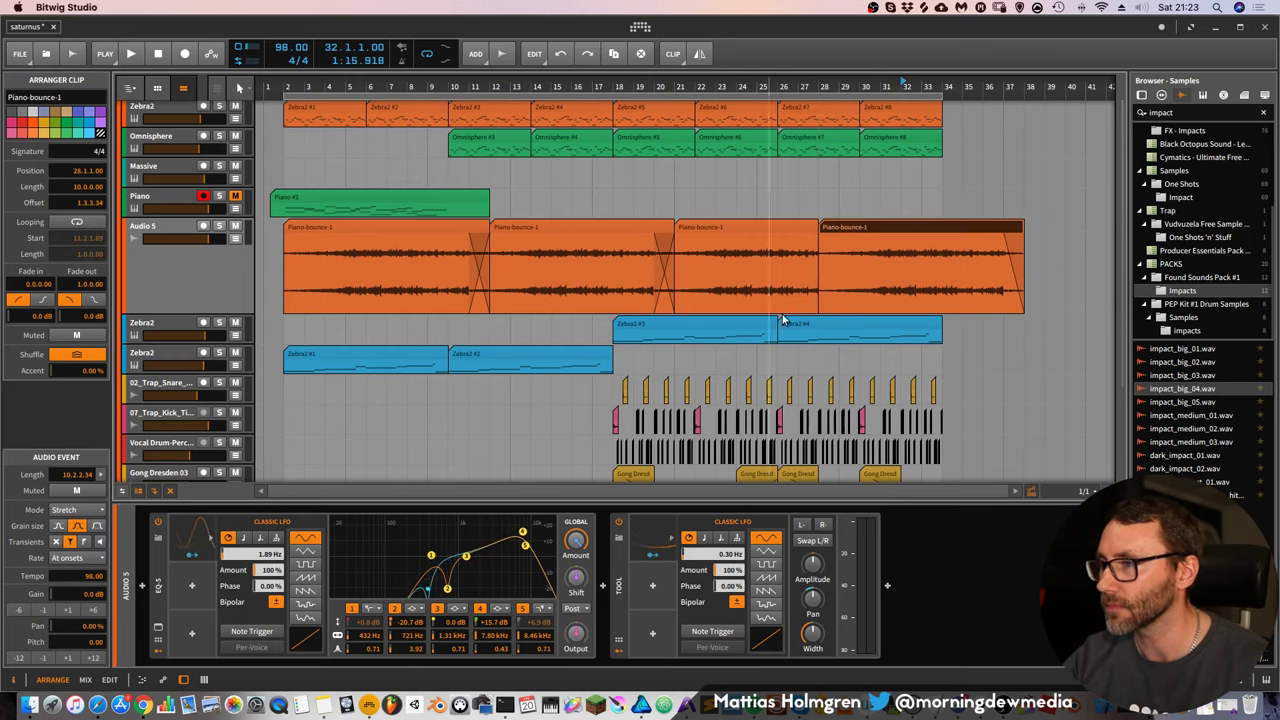
{"action": "left_click_drag", "start_coordinate": [850, 243], "coordinate": [866, 245]}
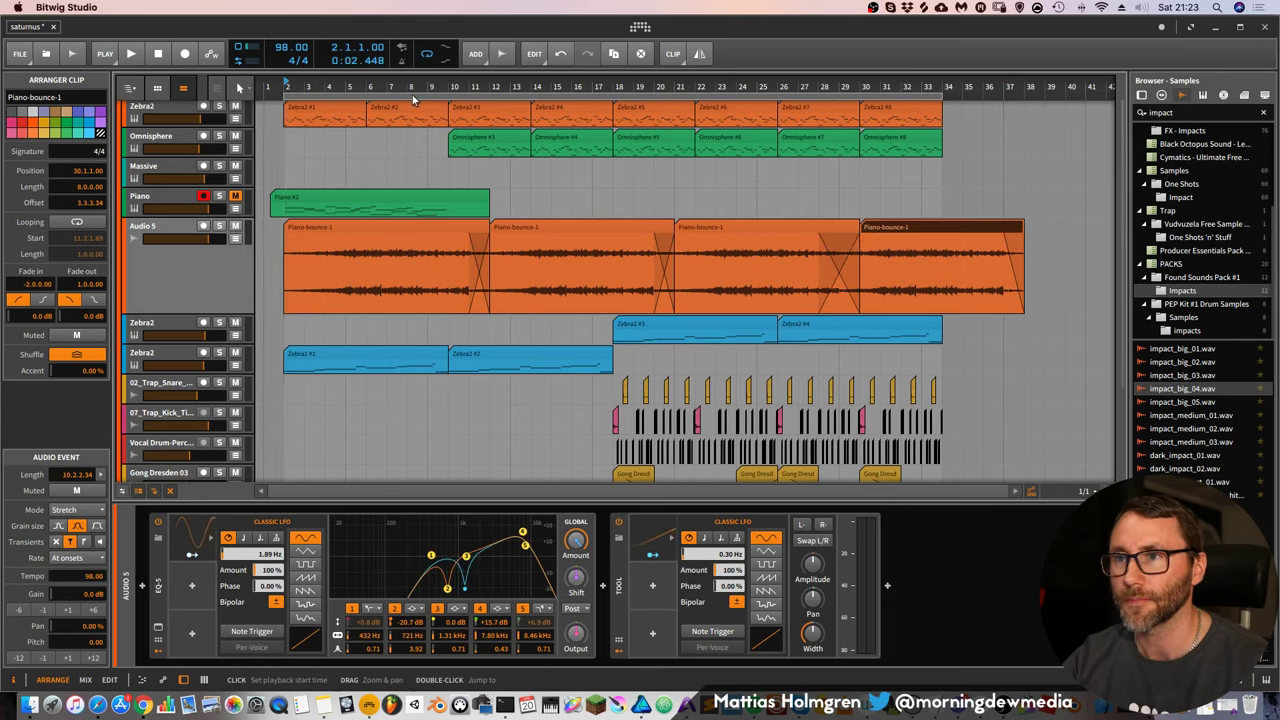
{"action": "key", "text": "space"}
{"action": "left_click_drag", "start_coordinate": [413, 97], "coordinate": [403, 82]}
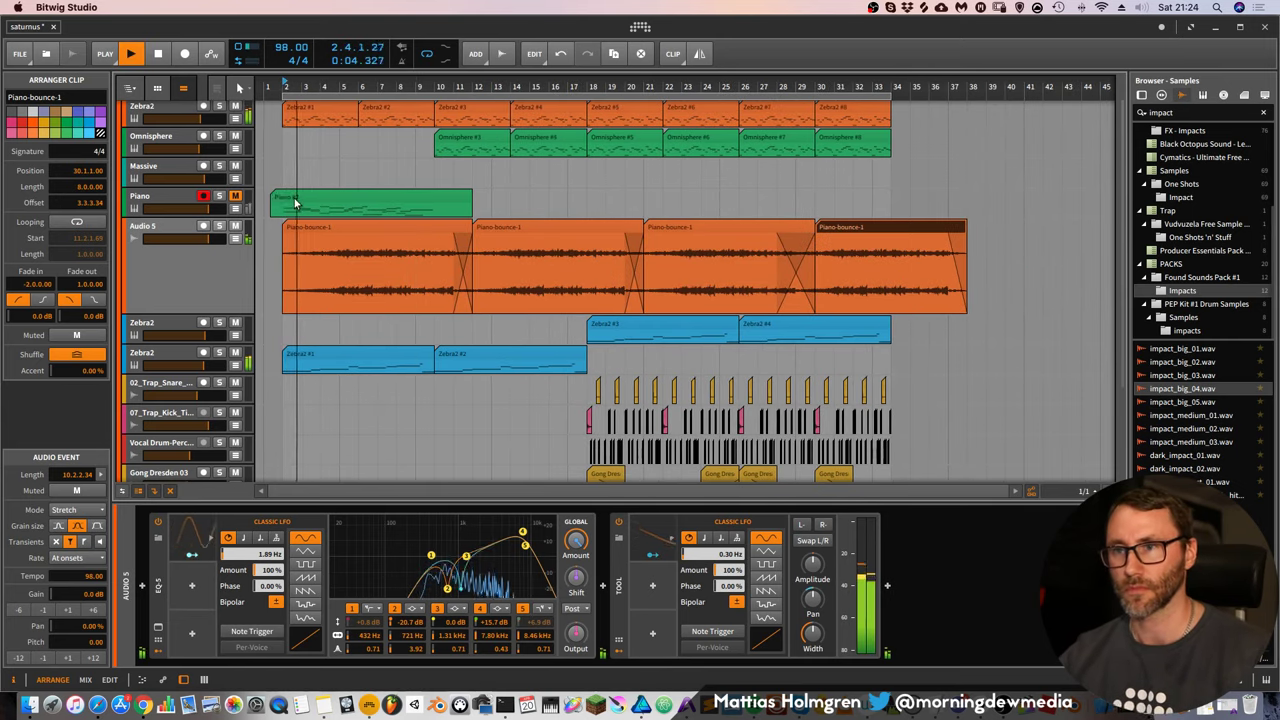
Move the MIDI clip on the Piano track past the end of the arrangement, to about bar 41
{"action": "left_click_drag", "start_coordinate": [295, 203], "coordinate": [1030, 203]}
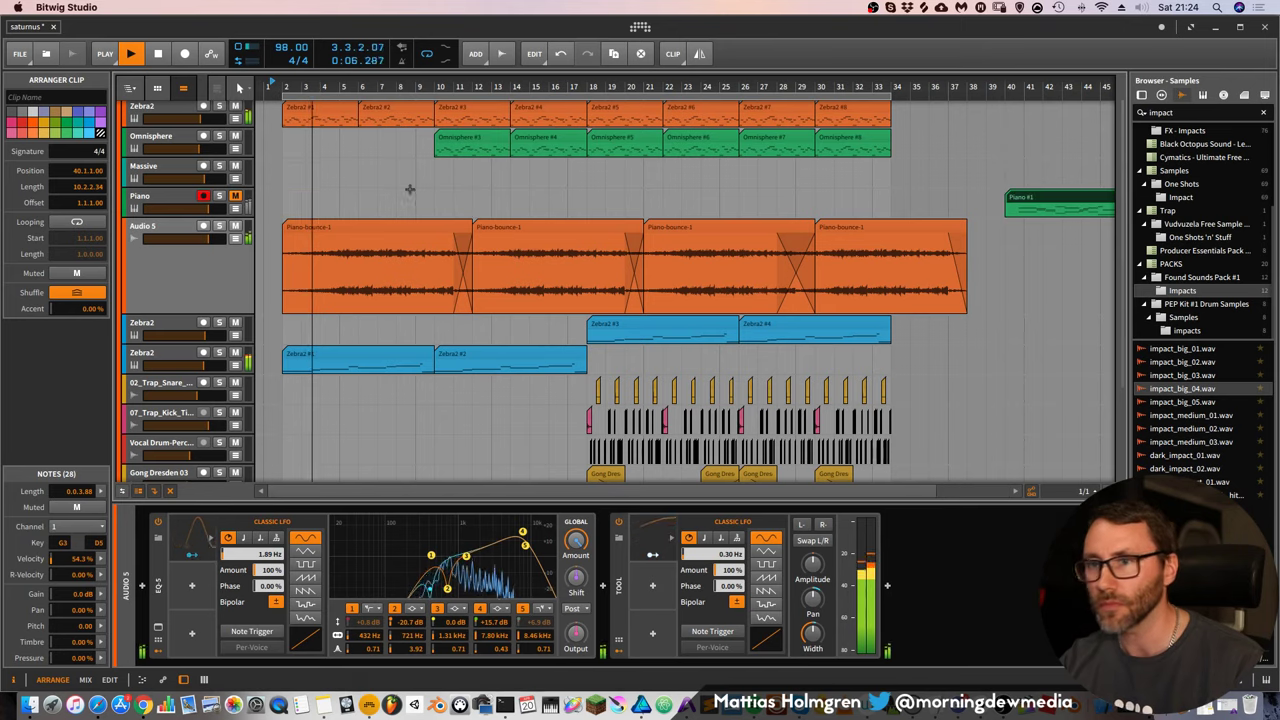
{"action": "key", "text": "super+z"}
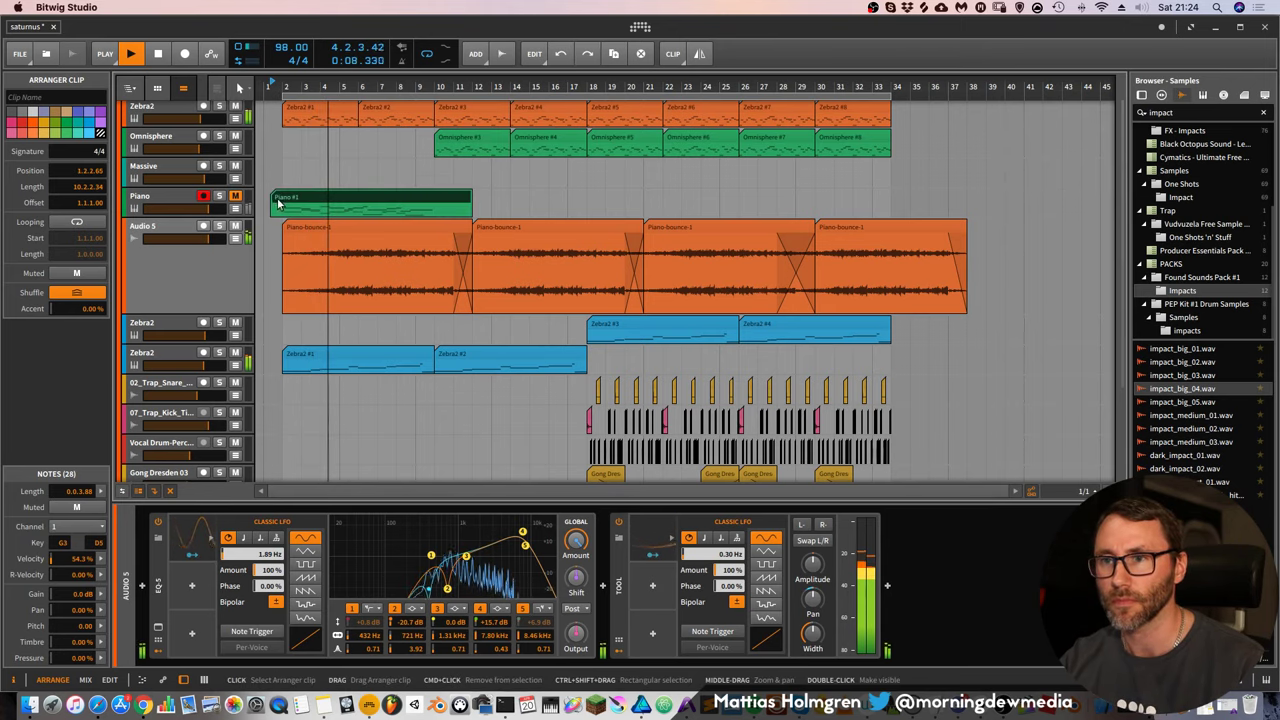
{"action": "left_click_drag", "start_coordinate": [280, 203], "coordinate": [1055, 200]}
Unmute the Piano track and raise its EQ-5 band 5 high cut to 9.56 kHz during playback
{"action": "left_click", "coordinate": [240, 198]}
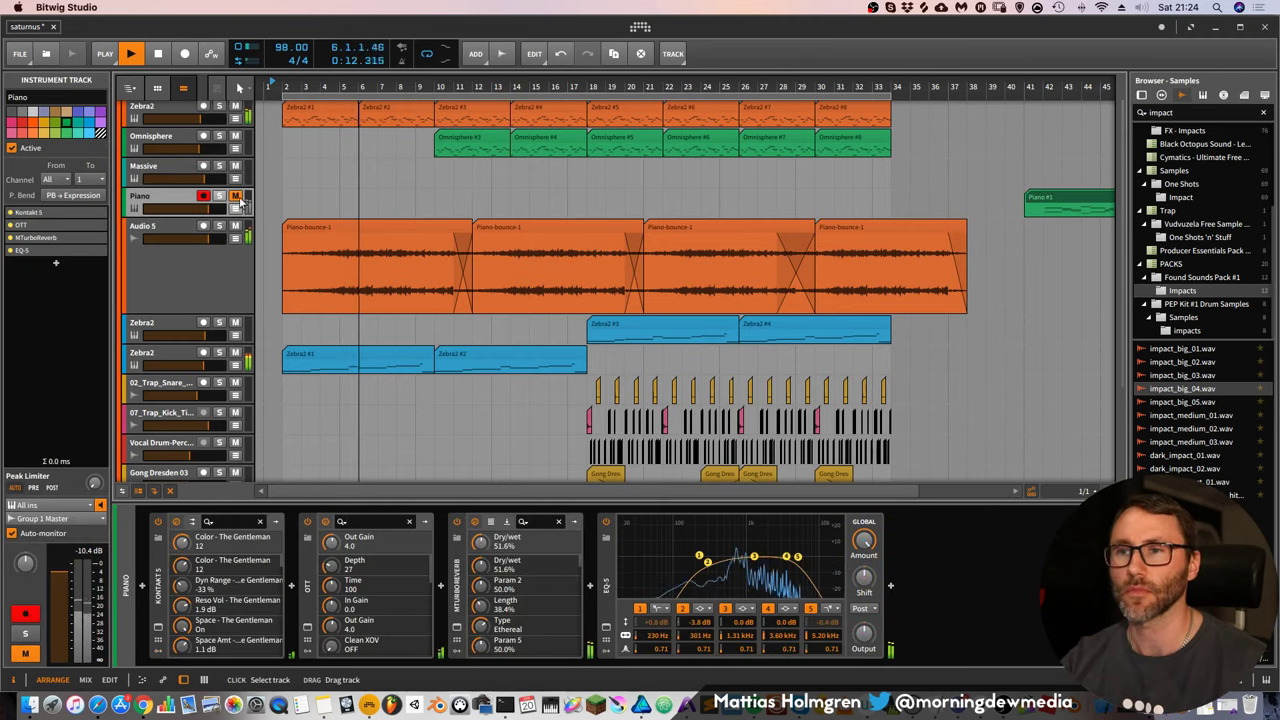
{"action": "left_click", "coordinate": [235, 197]}
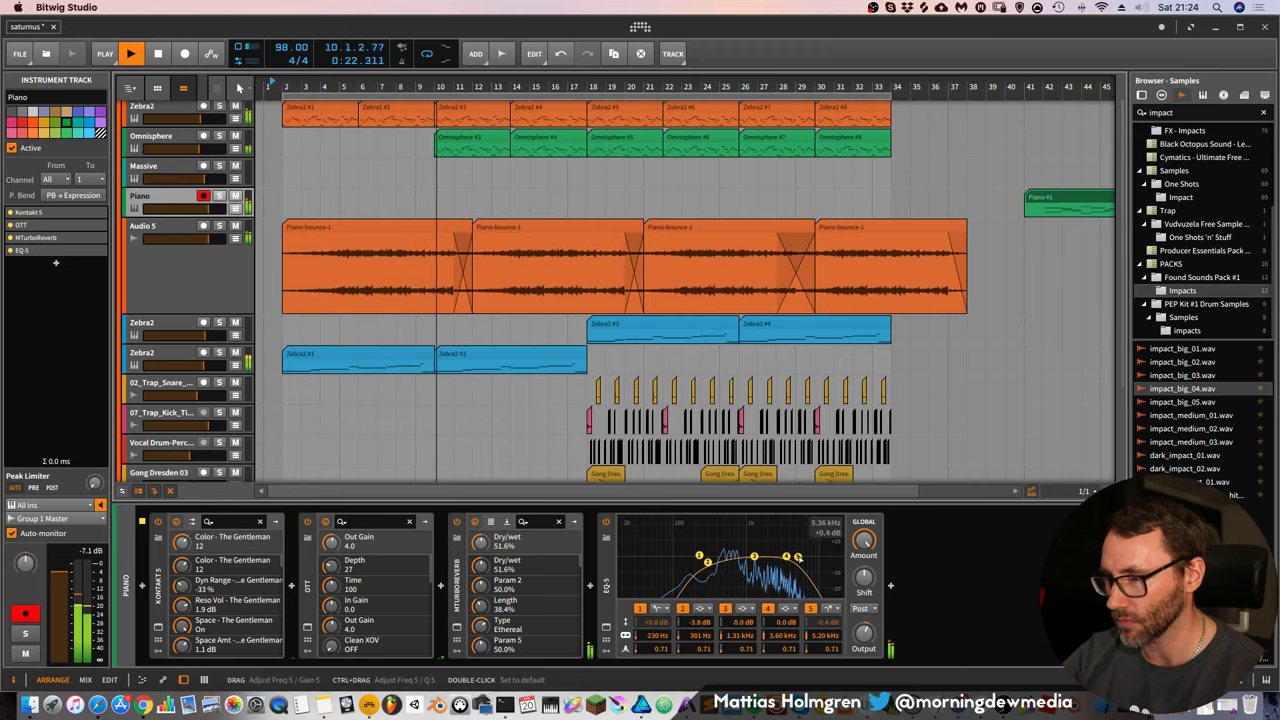
{"action": "left_click_drag", "start_coordinate": [797, 557], "coordinate": [807, 566]}
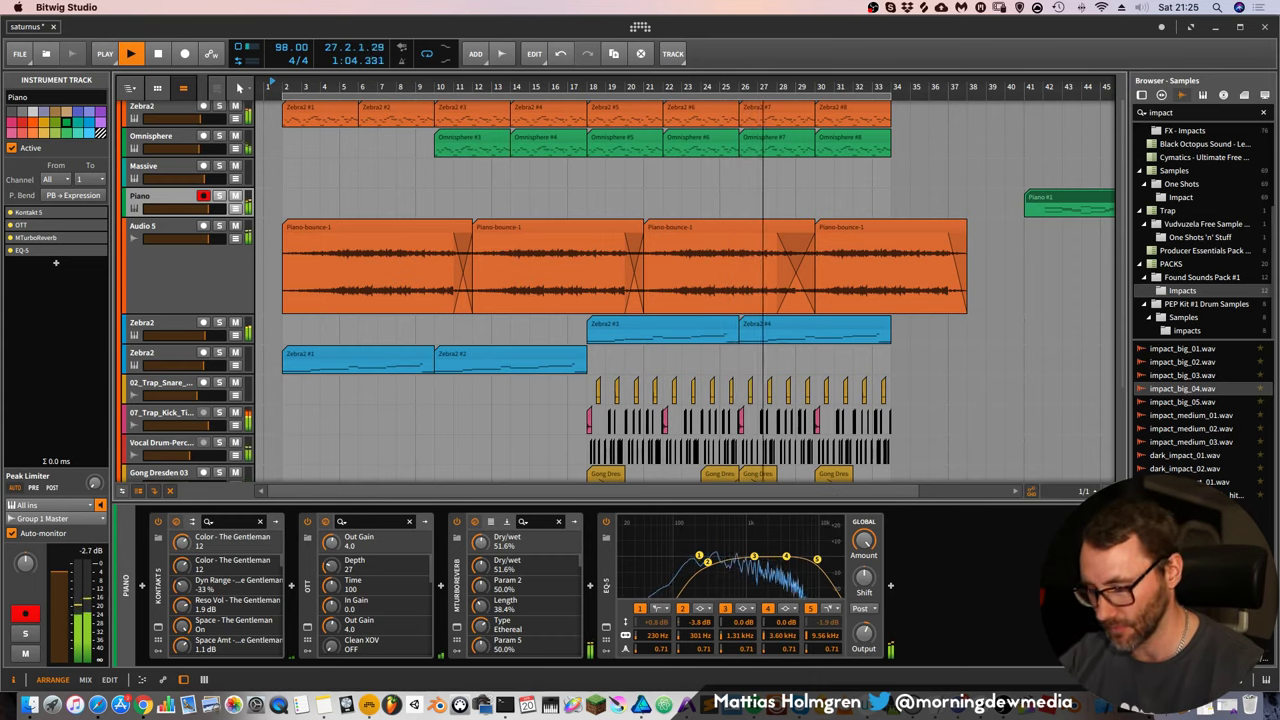
{"action": "key", "text": "space"}
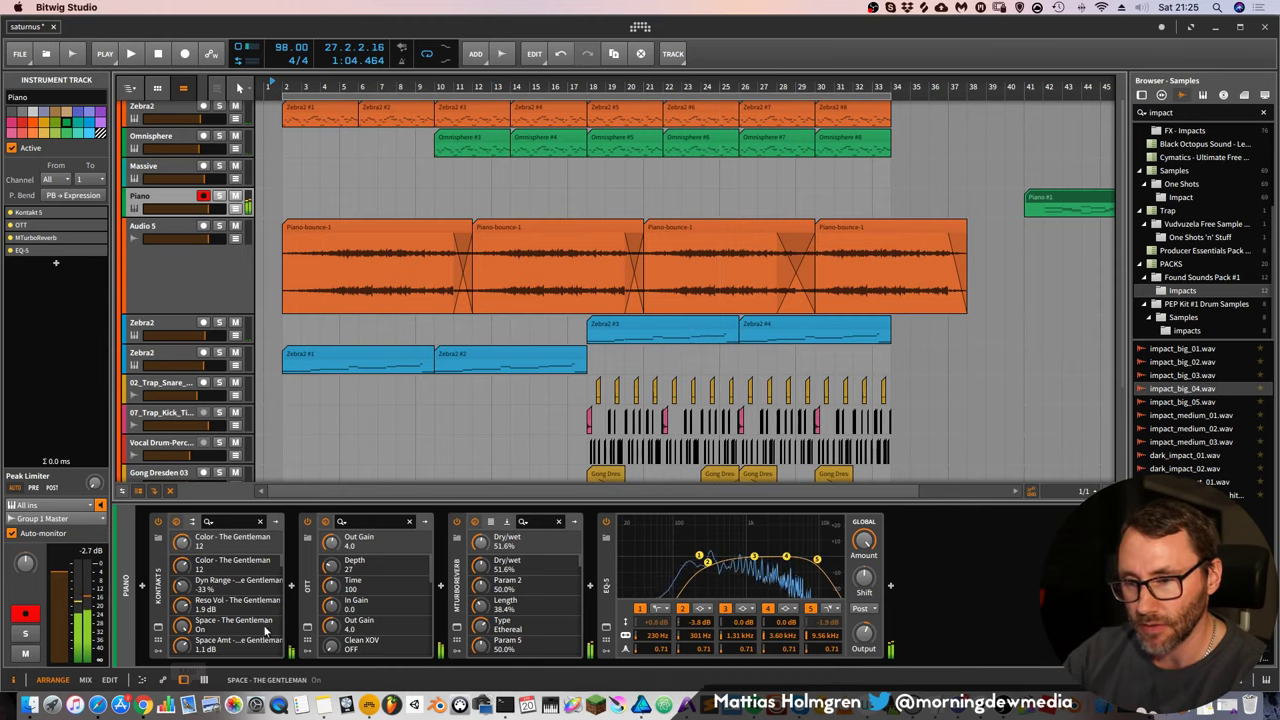
Turn off the Space effect of The Gentleman piano in Kontakt and close the plugin window
{"action": "left_click", "coordinate": [158, 627]}
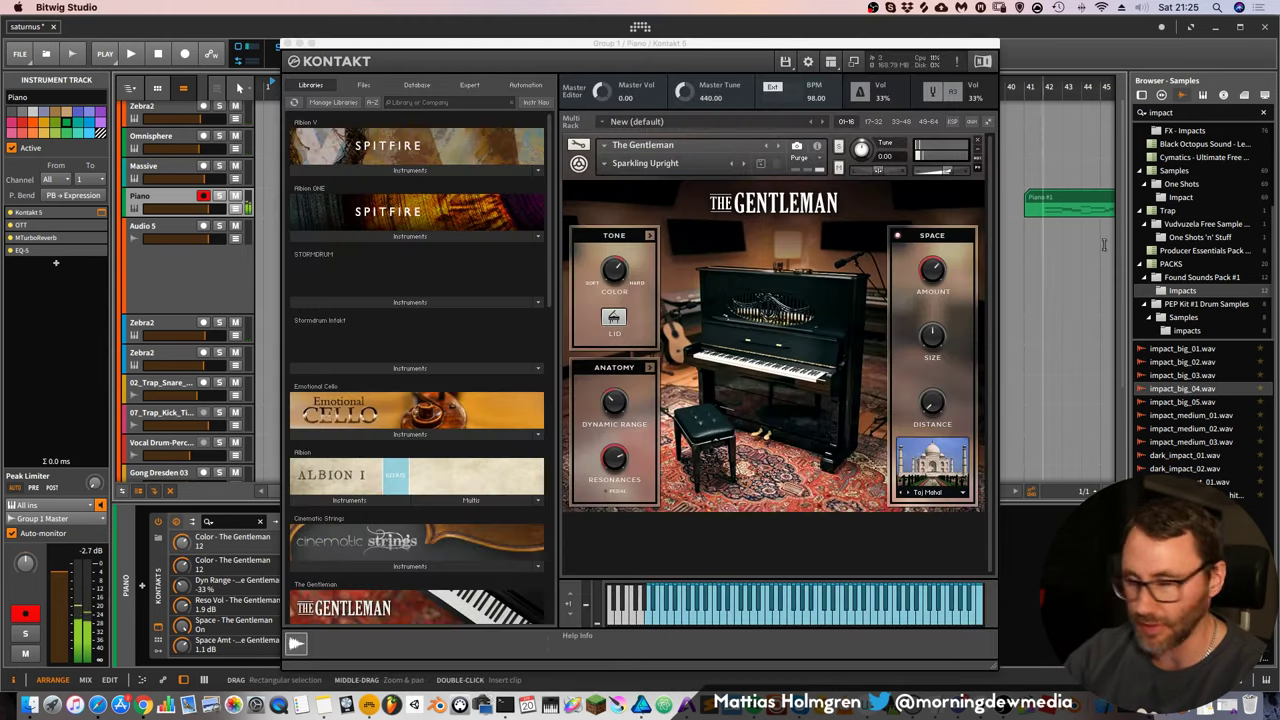
{"action": "left_click", "coordinate": [896, 236]}
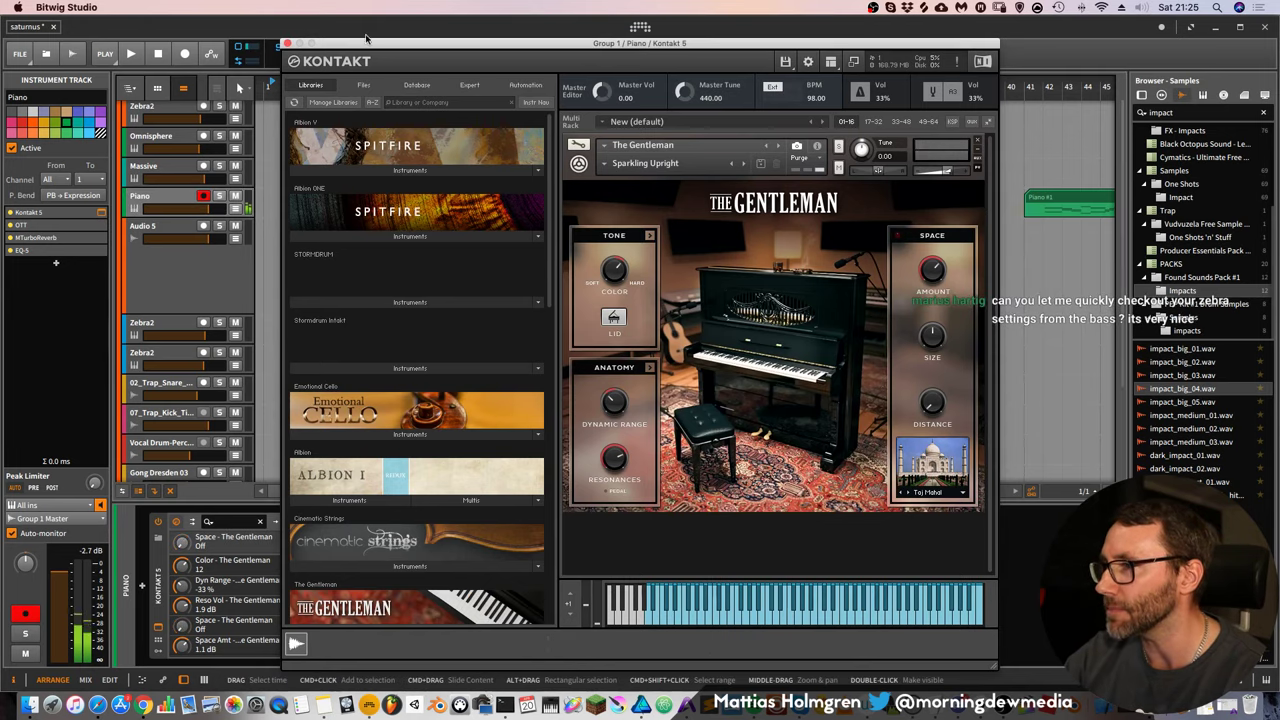
{"action": "left_click", "coordinate": [287, 45]}
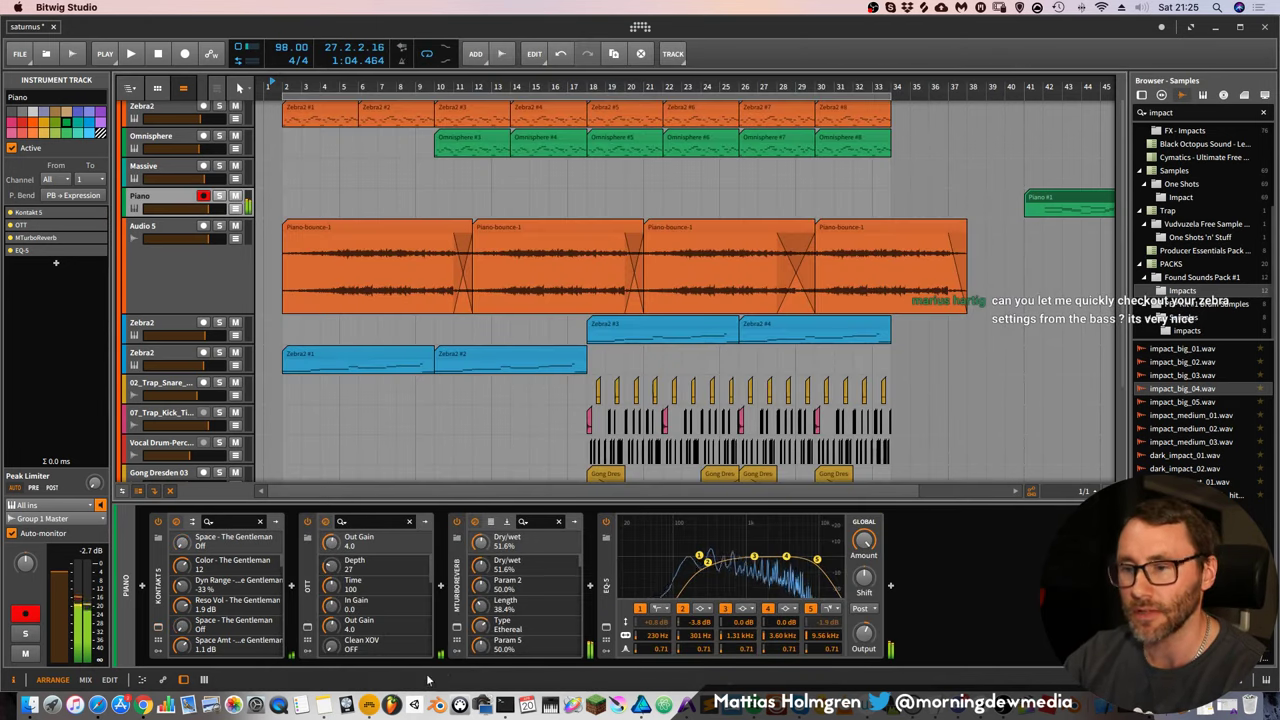
Lower the Piano track's MTurboReverb dry/wet to 30.8% and close the plugin window
{"action": "left_click", "coordinate": [457, 626]}
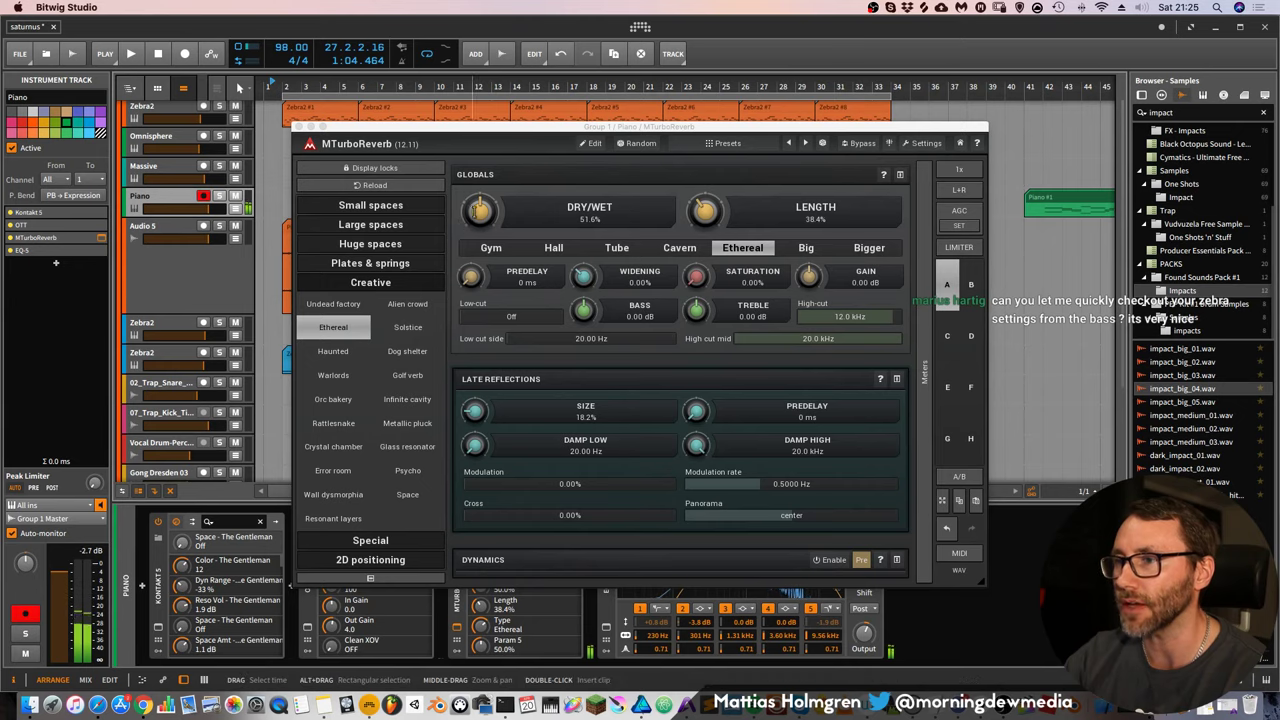
{"action": "left_click_drag", "start_coordinate": [478, 212], "coordinate": [478, 245]}
{"action": "left_click", "coordinate": [300, 128]}
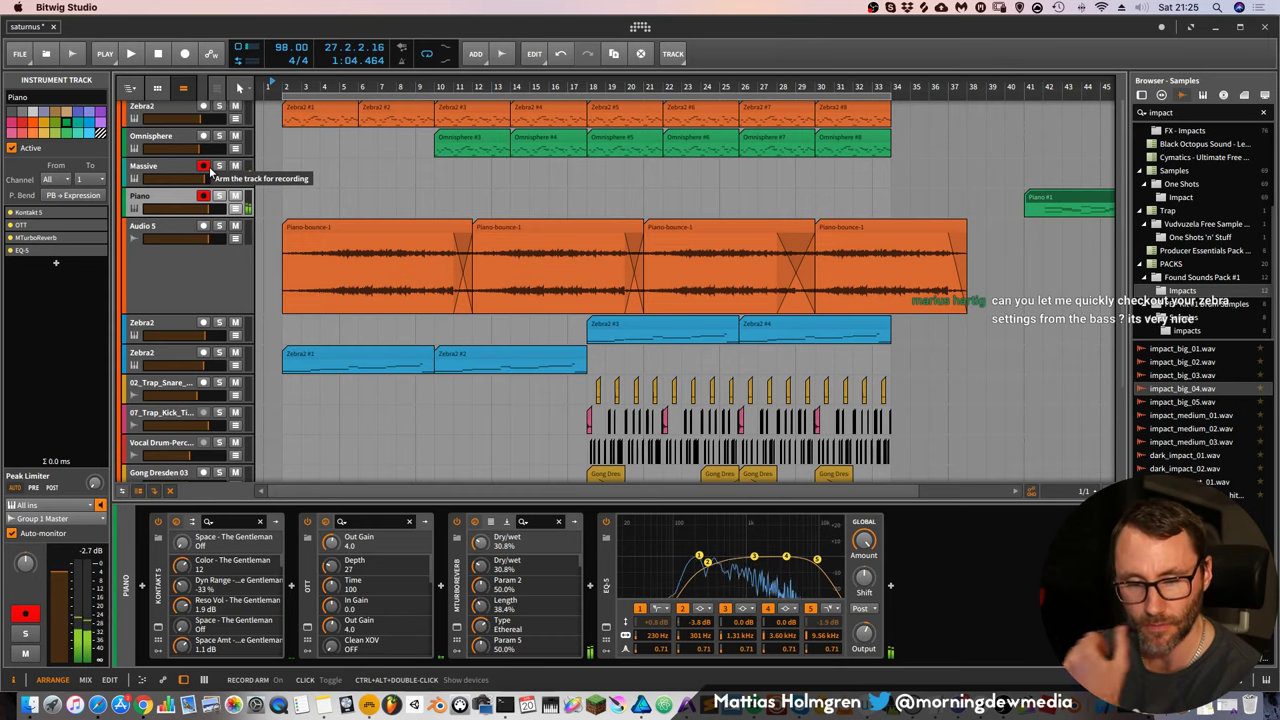
Arm the Massive track, and open the Zebra2 synth window of the blue track directly below Audio 5 to view its settings
{"action": "left_click", "coordinate": [205, 167]}
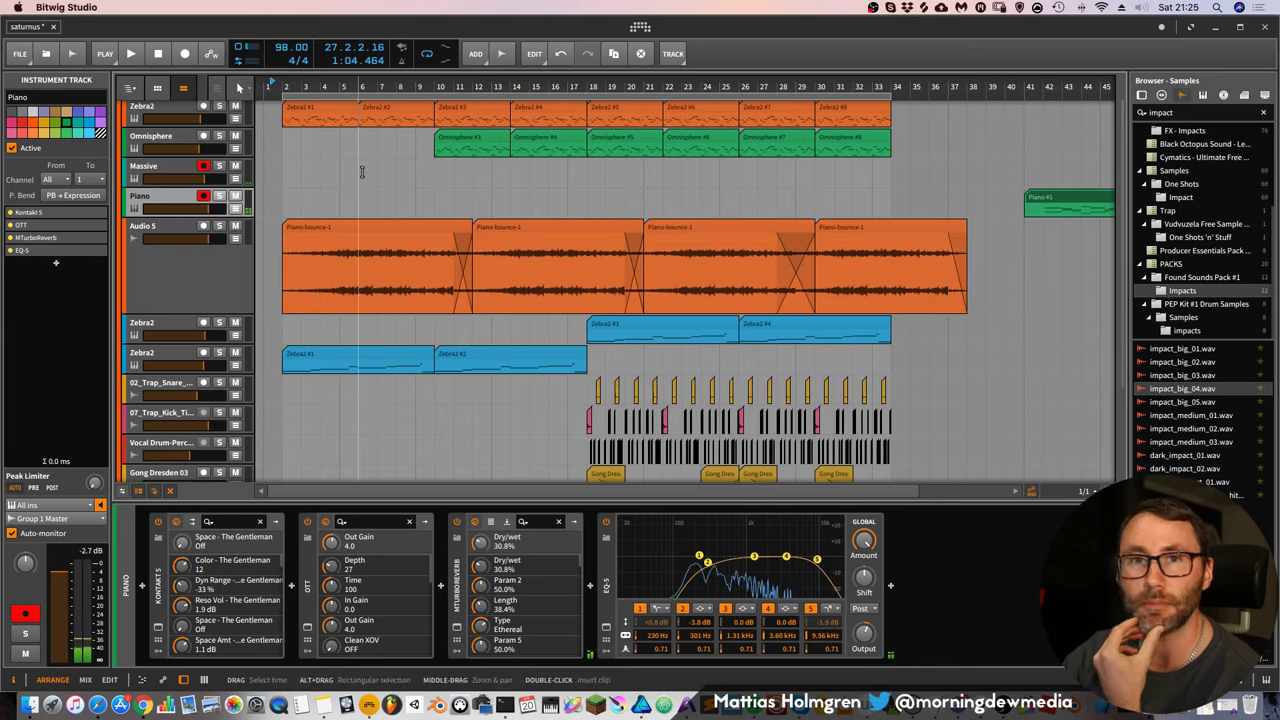
{"action": "scroll", "coordinate": [338, 188], "scroll_direction": "up", "scroll_amount": 1}
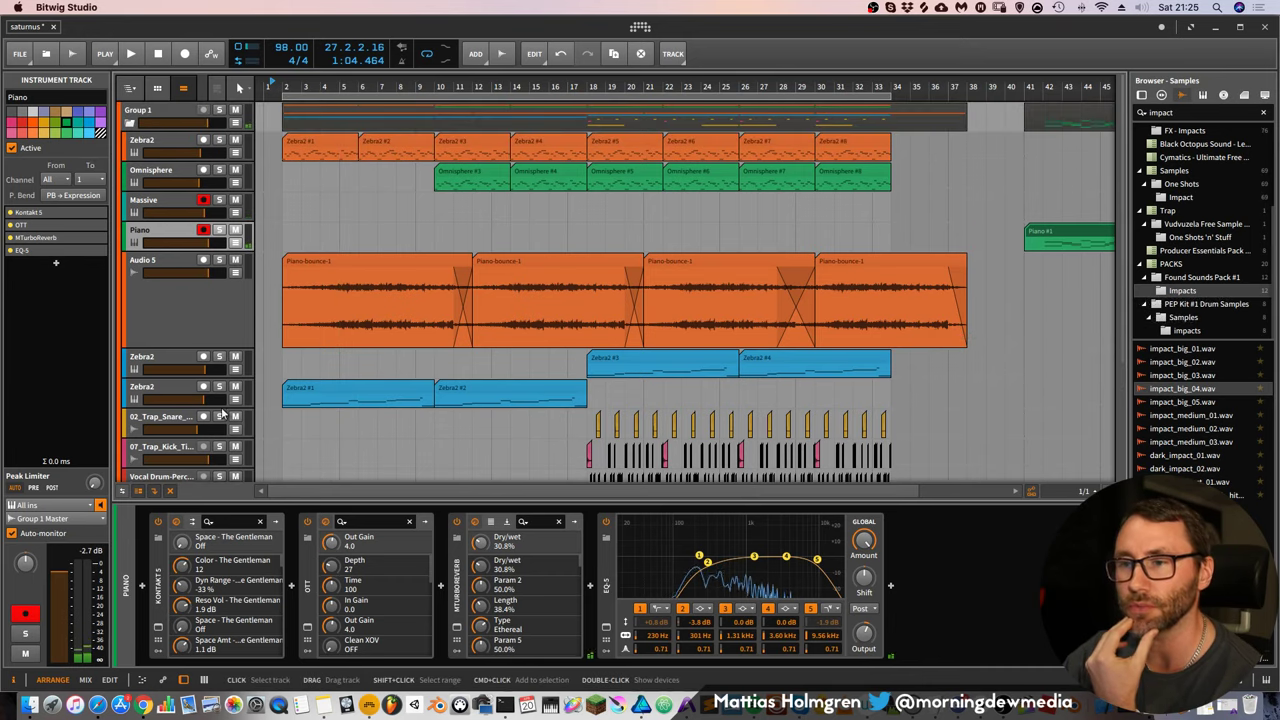
{"action": "left_click", "coordinate": [173, 361]}
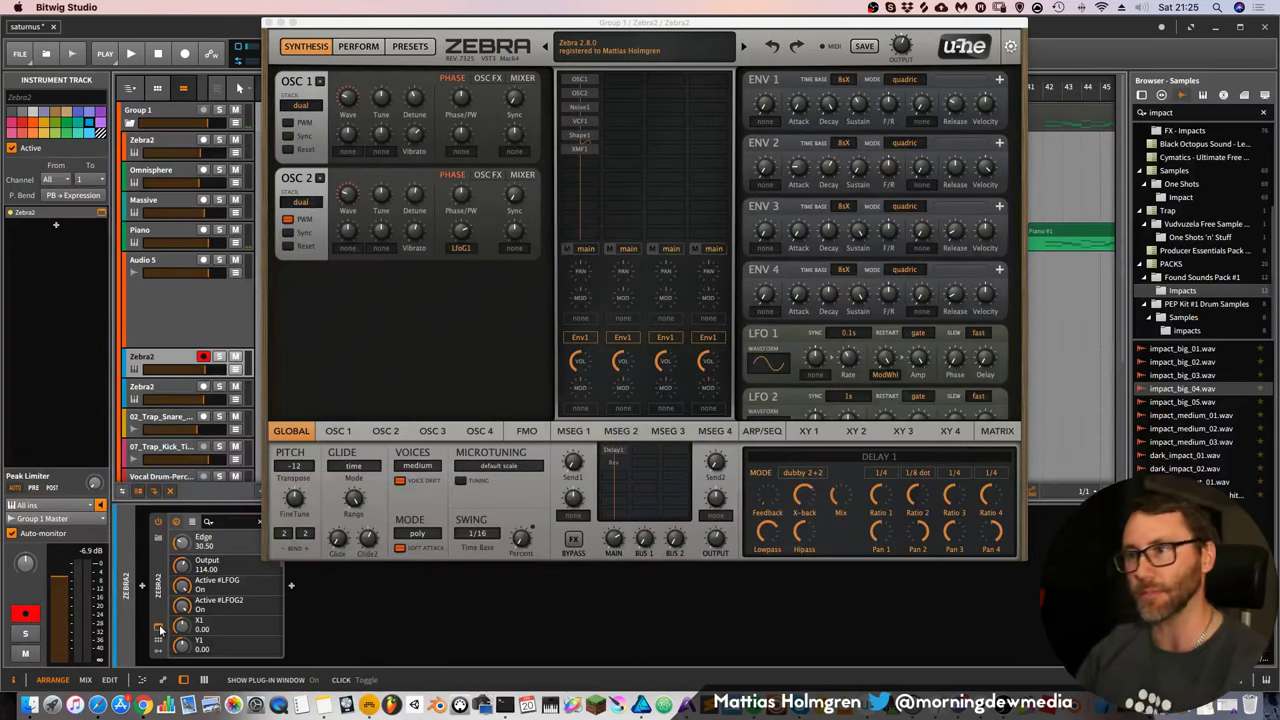
{"action": "mouse_move", "coordinate": [684, 31]}
{"action": "left_mouse_down"}
{"action": "mouse_move", "coordinate": [722, 33]}
{"action": "mouse_move", "coordinate": [694, 29]}
{"action": "mouse_move", "coordinate": [705, 21]}
{"action": "left_mouse_up"}
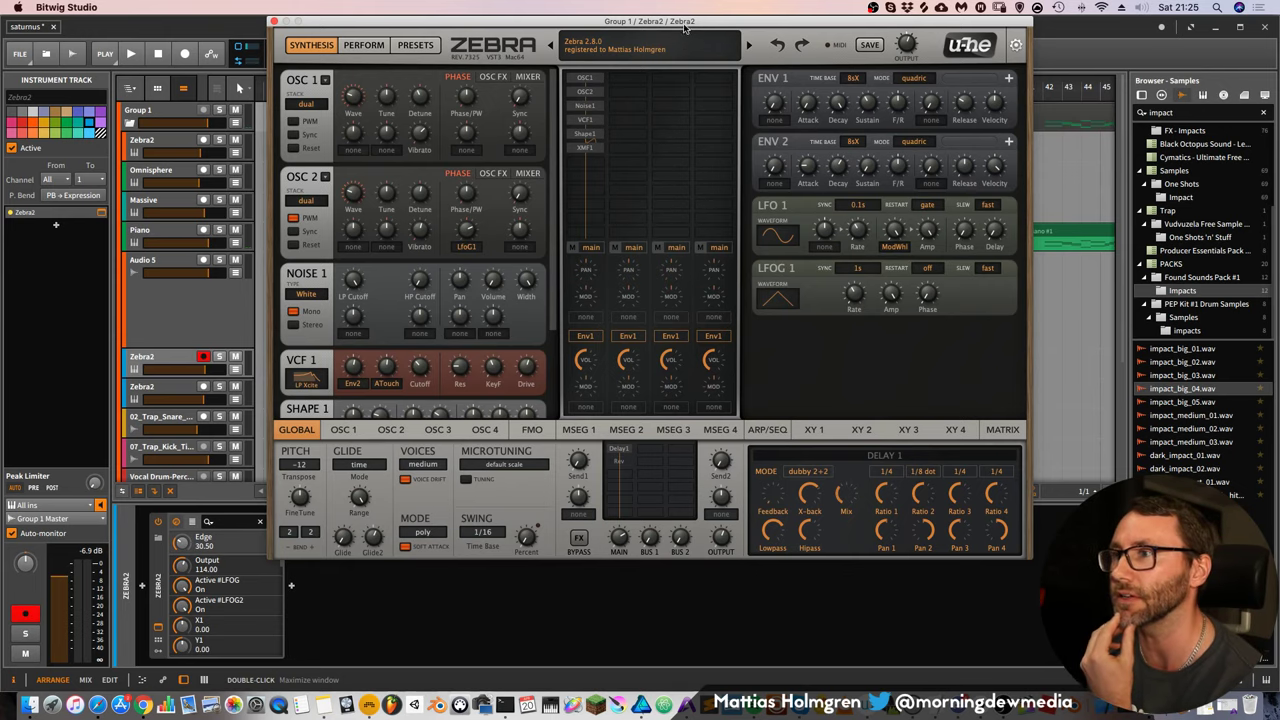
Move the Zebra2 window clear of the tracks and examine its lower modules, including the type options of Shape 1
{"action": "mouse_move", "coordinate": [681, 27]}
{"action": "left_mouse_down"}
{"action": "mouse_move", "coordinate": [652, 50]}
{"action": "mouse_move", "coordinate": [662, 26]}
{"action": "left_mouse_up"}
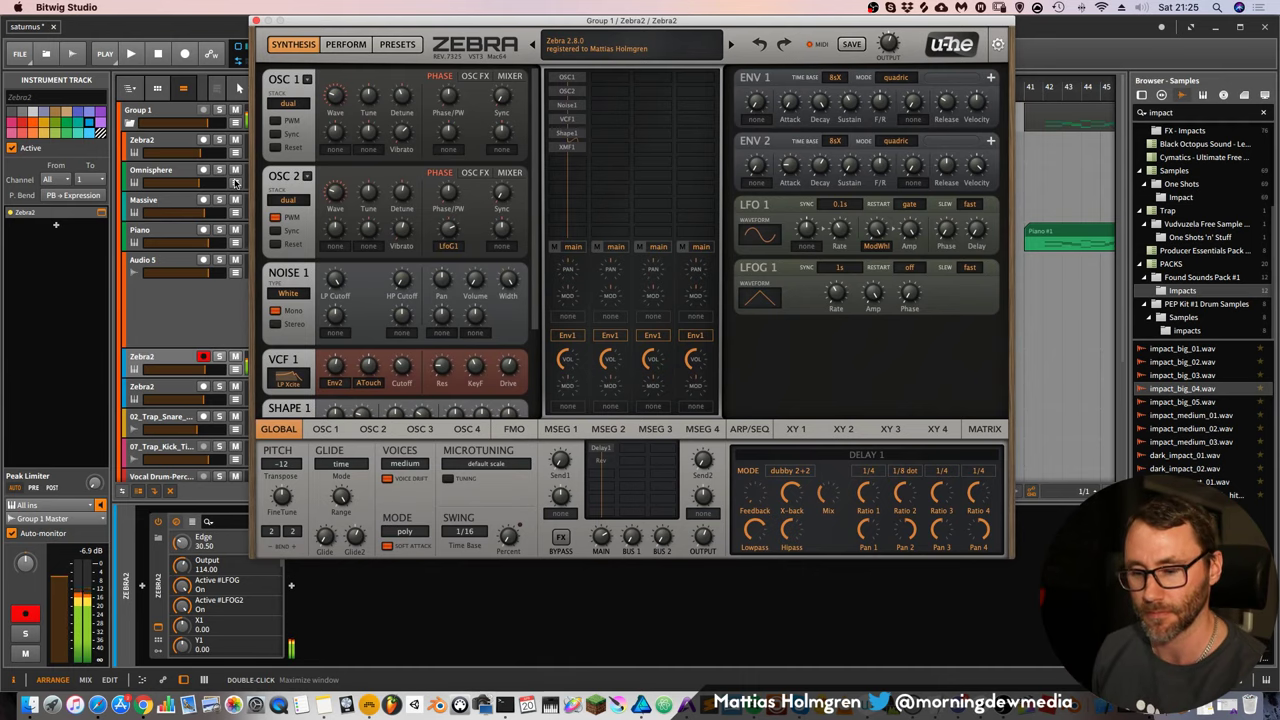
{"action": "left_click_drag", "start_coordinate": [361, 20], "coordinate": [496, 20]}
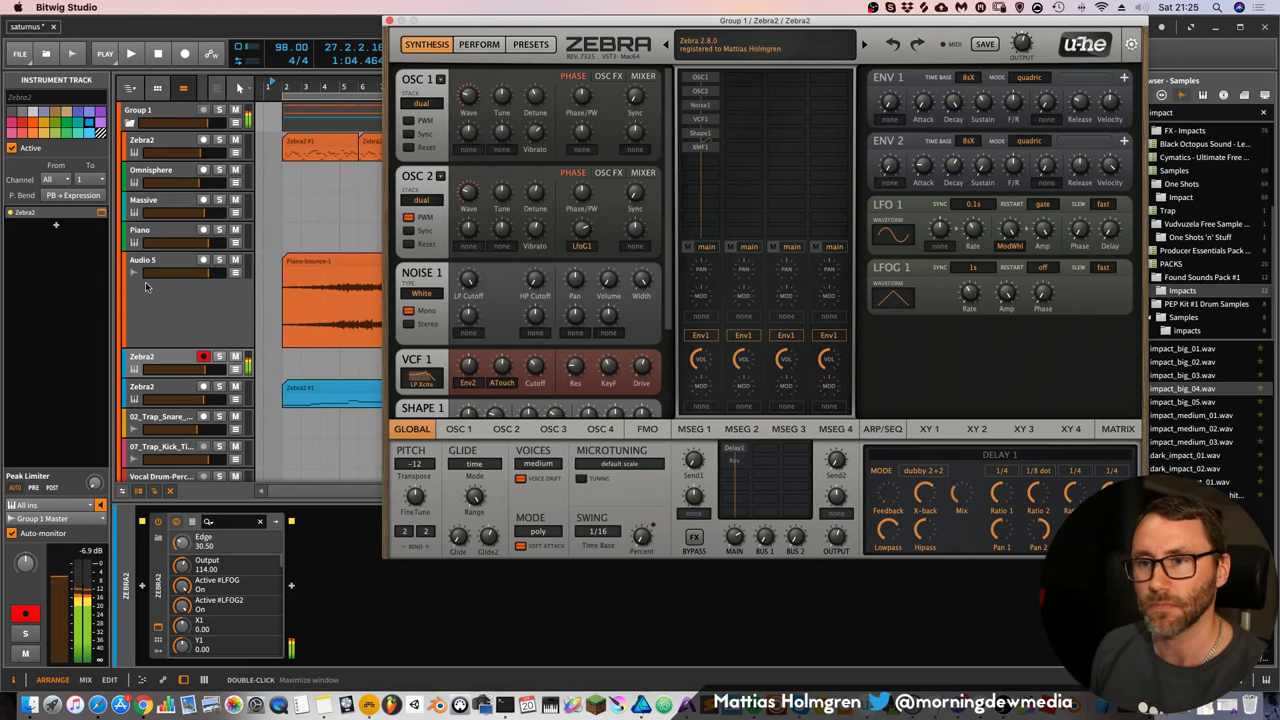
{"action": "left_click_drag", "start_coordinate": [773, 27], "coordinate": [770, 28]}
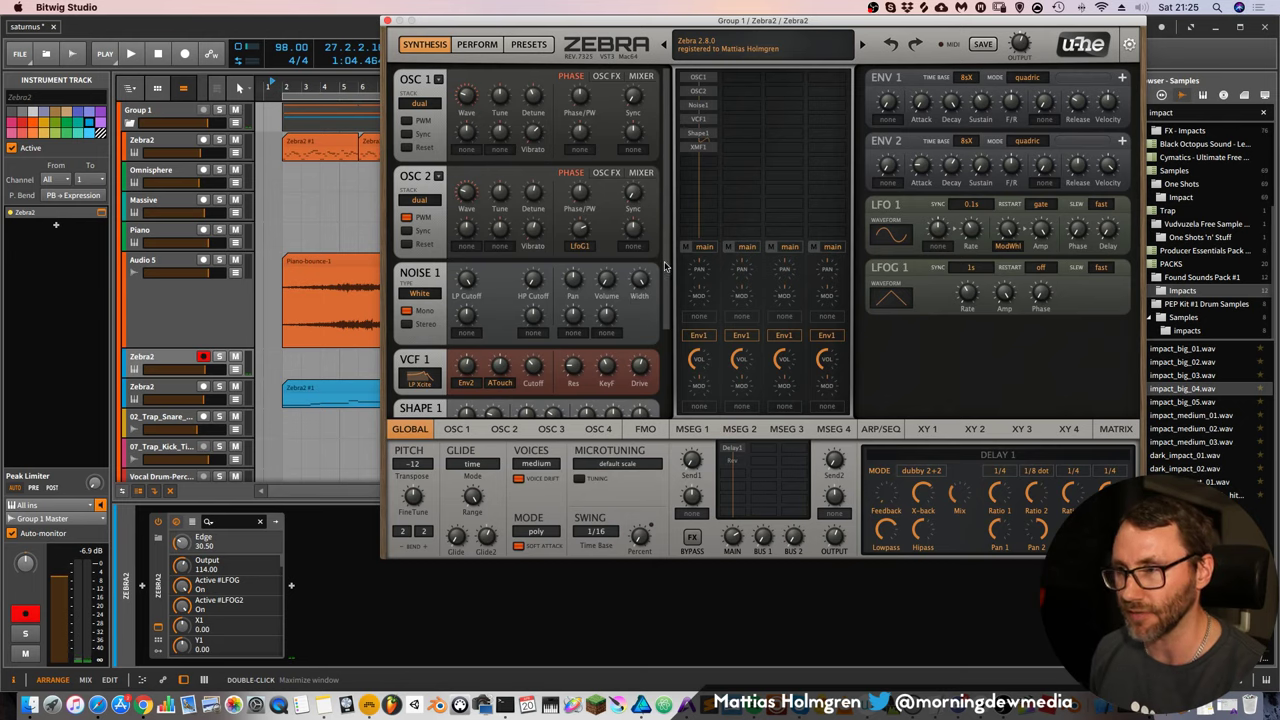
{"action": "scroll", "coordinate": [665, 267], "scroll_direction": "down", "scroll_amount": 4}
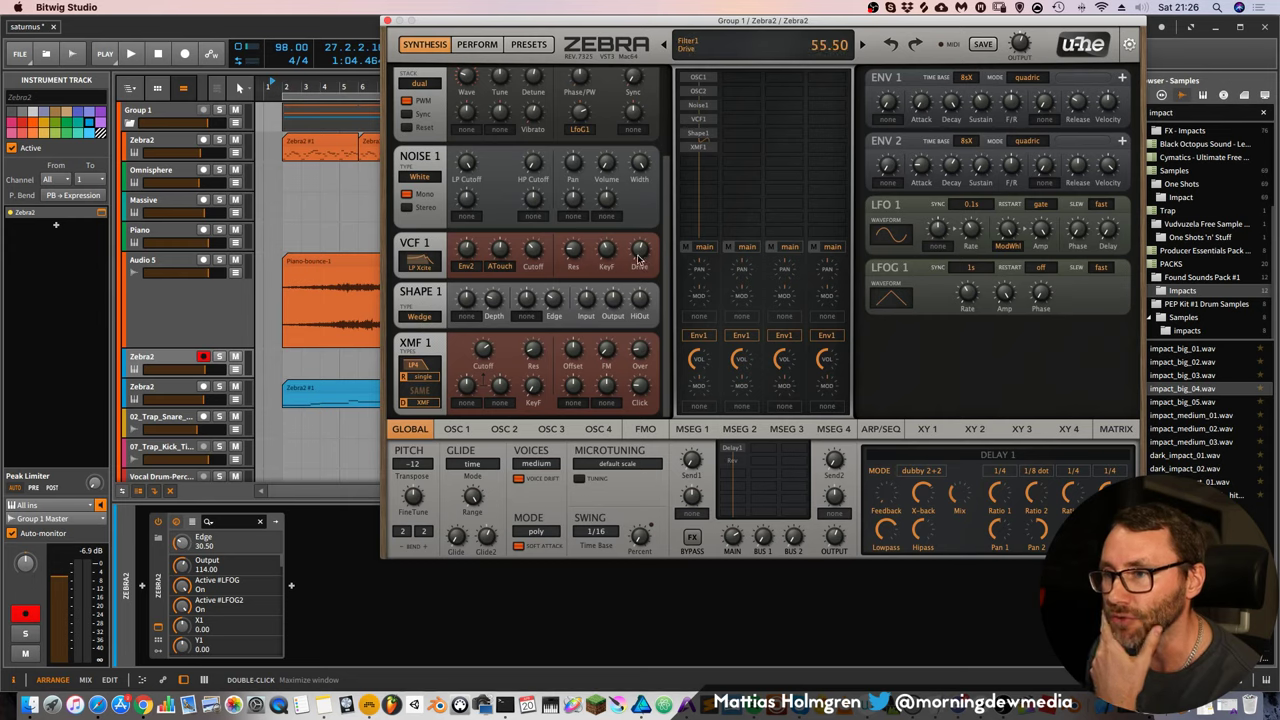
{"action": "left_click", "coordinate": [697, 133]}
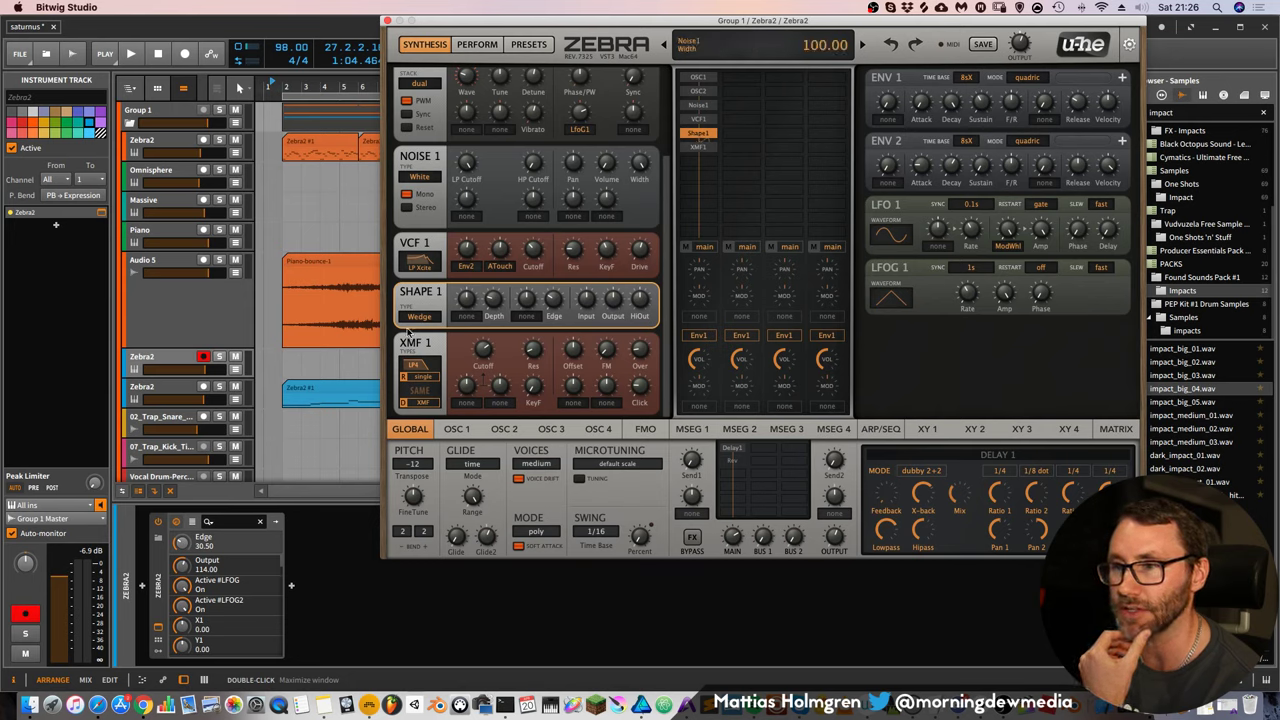
{"action": "left_click", "coordinate": [426, 320]}
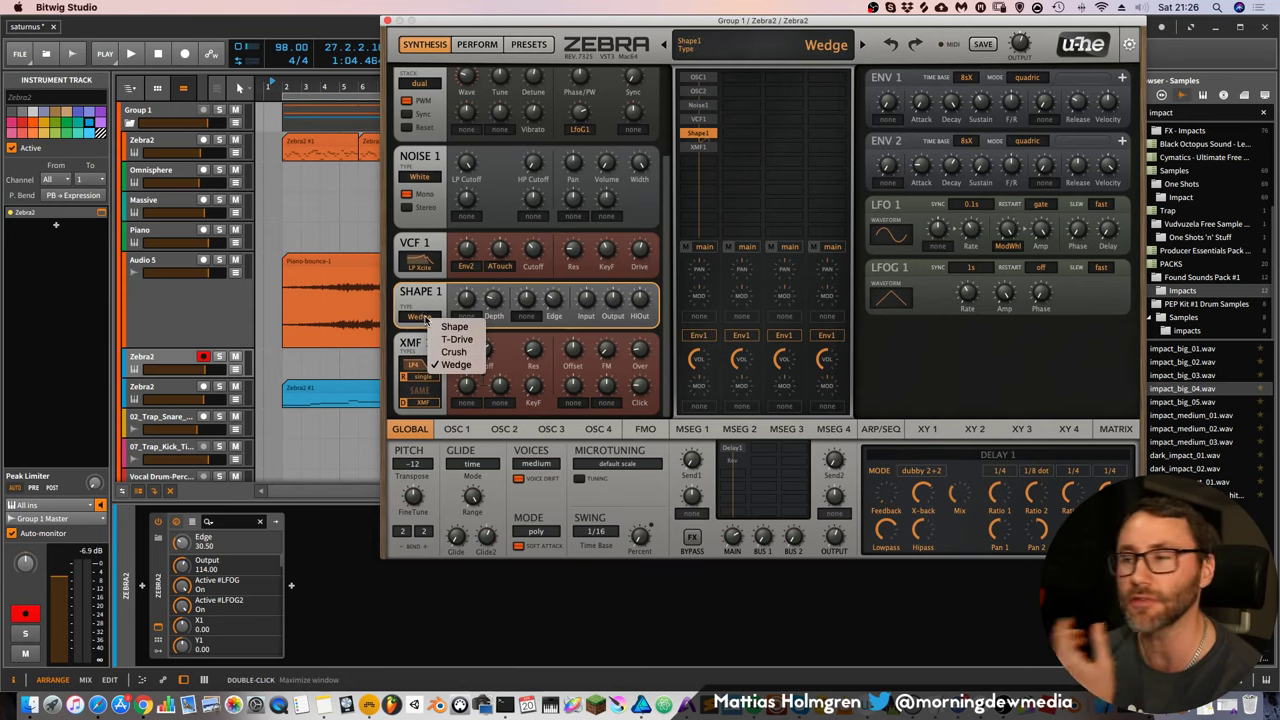
{"action": "left_click", "coordinate": [668, 219]}
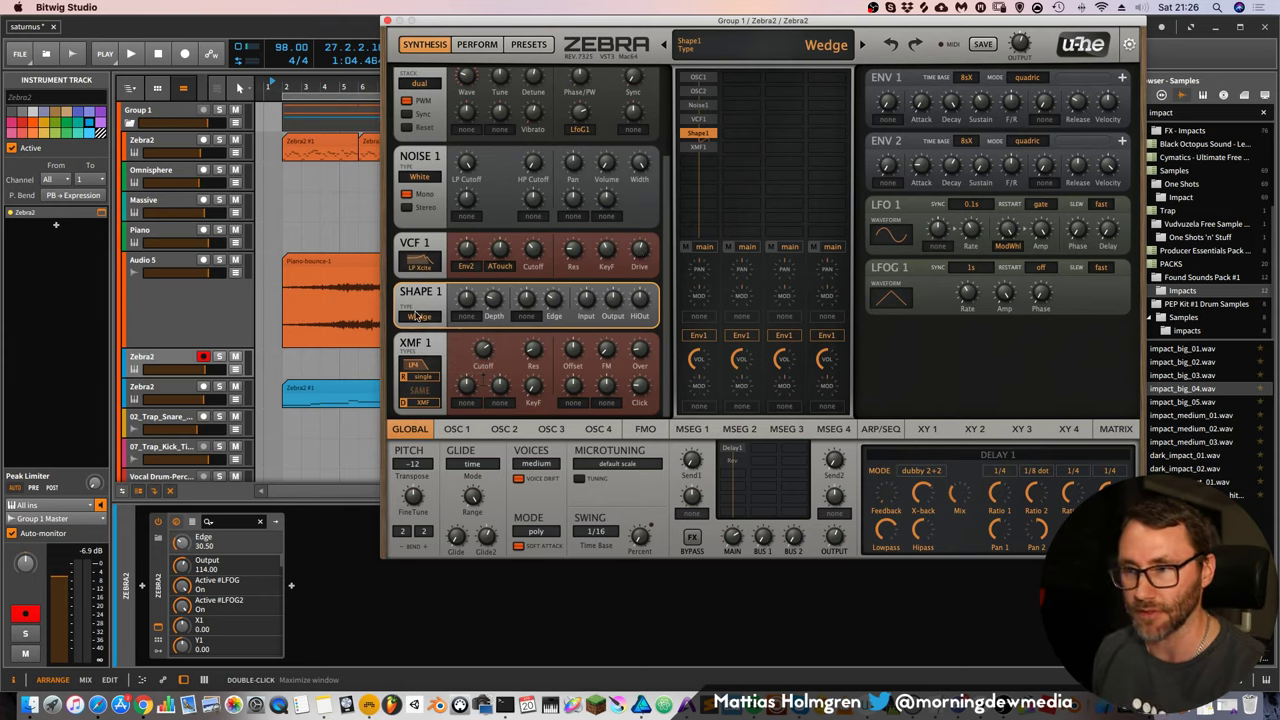
Audition the Shape type and the T-Drive type in the Shape 1 module
{"action": "left_click", "coordinate": [421, 315]}
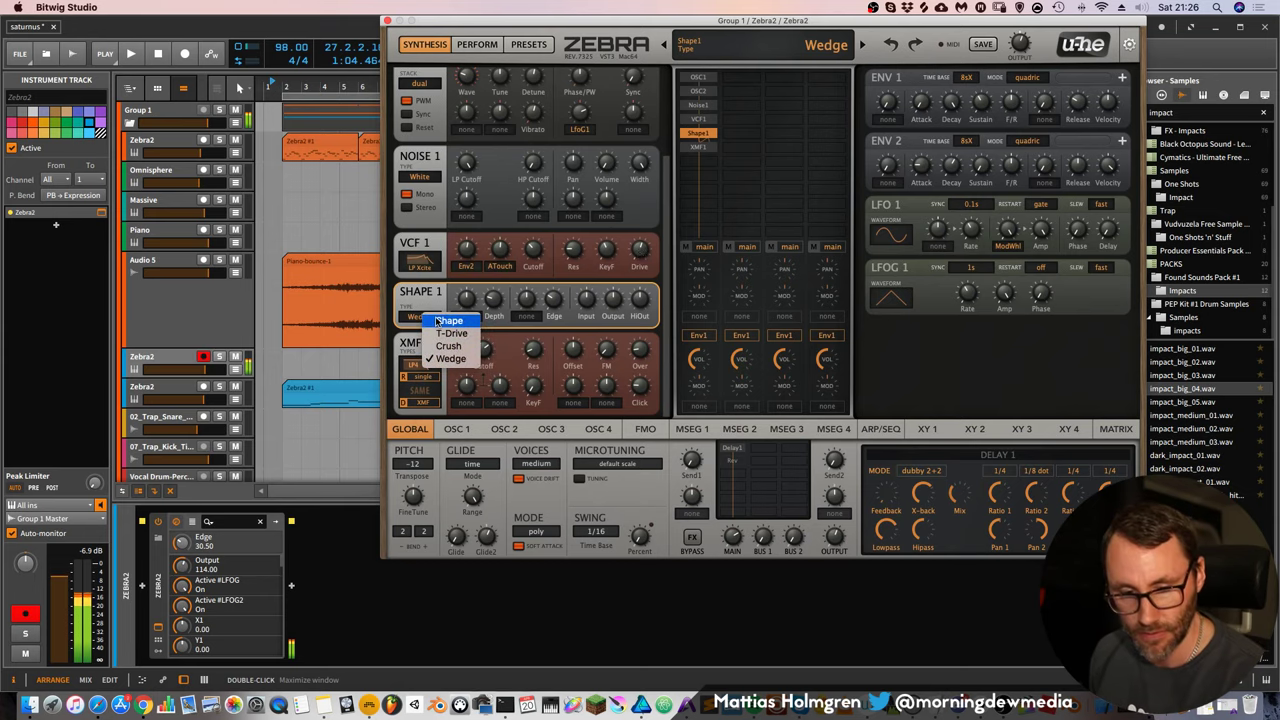
{"action": "left_click", "coordinate": [445, 322]}
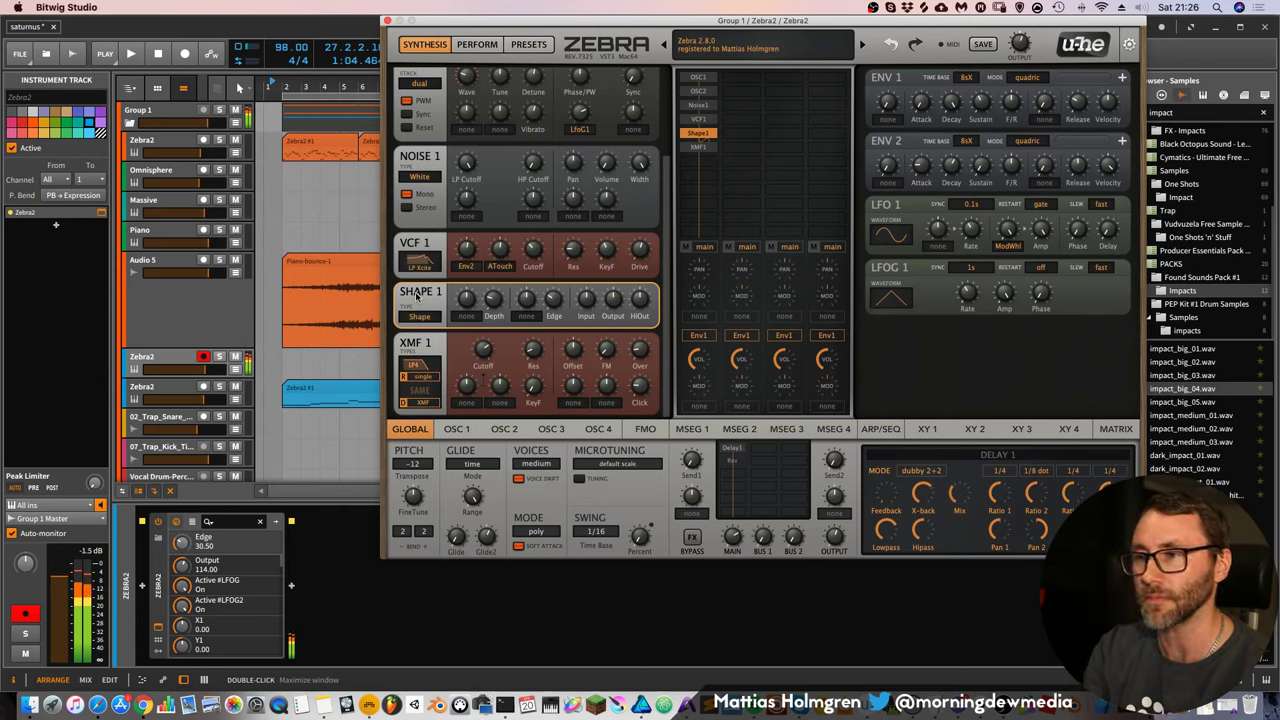
{"action": "right_click", "coordinate": [338, 297]}
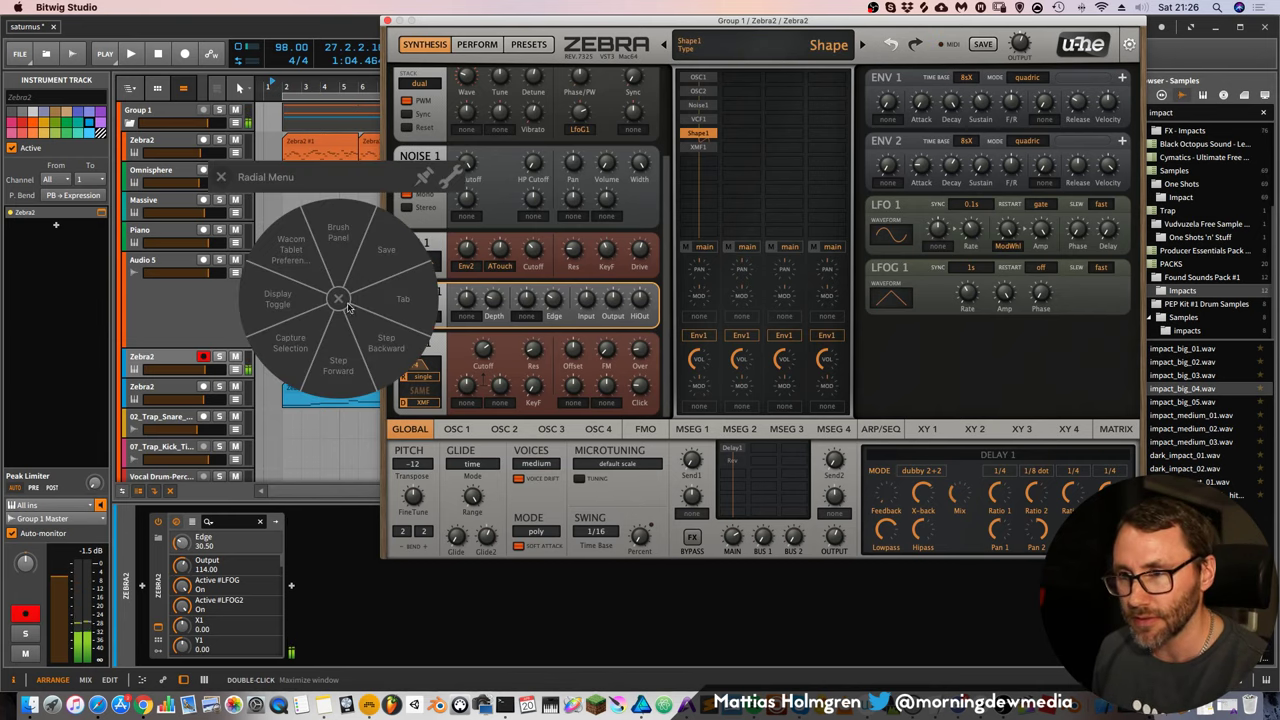
{"action": "left_click", "coordinate": [341, 300]}
{"action": "left_click", "coordinate": [422, 318]}
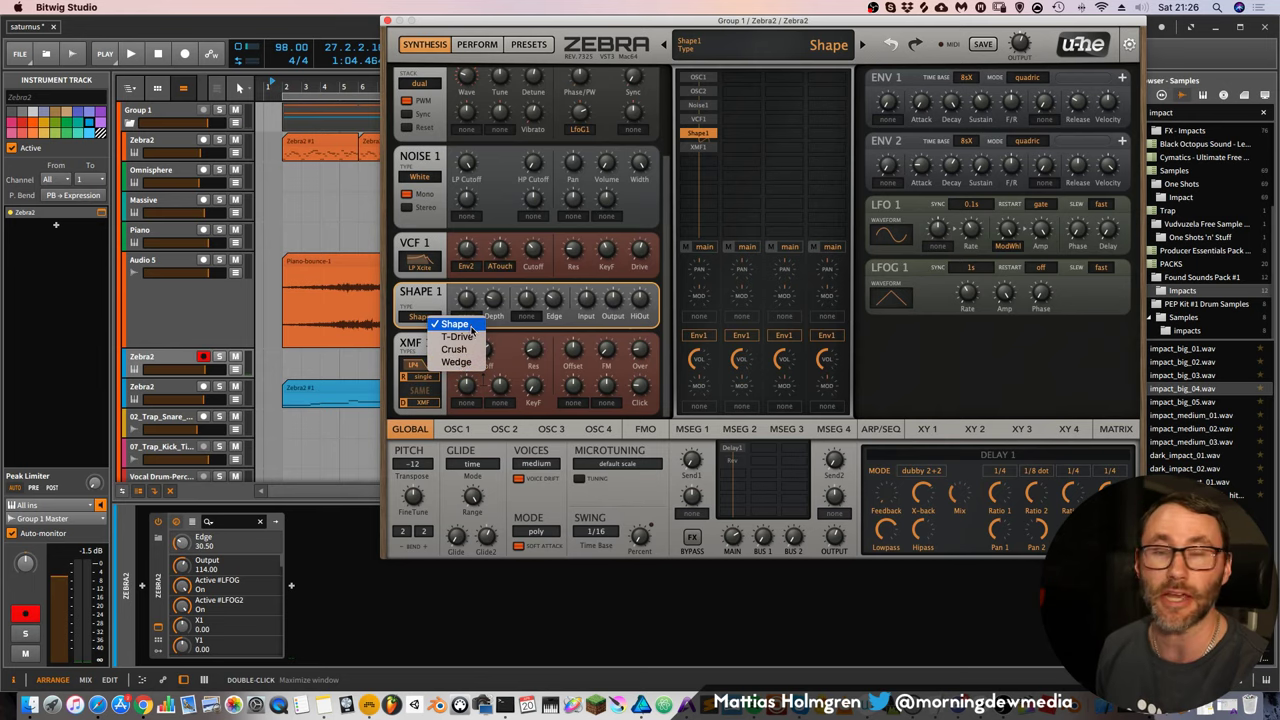
{"action": "left_click", "coordinate": [455, 336]}
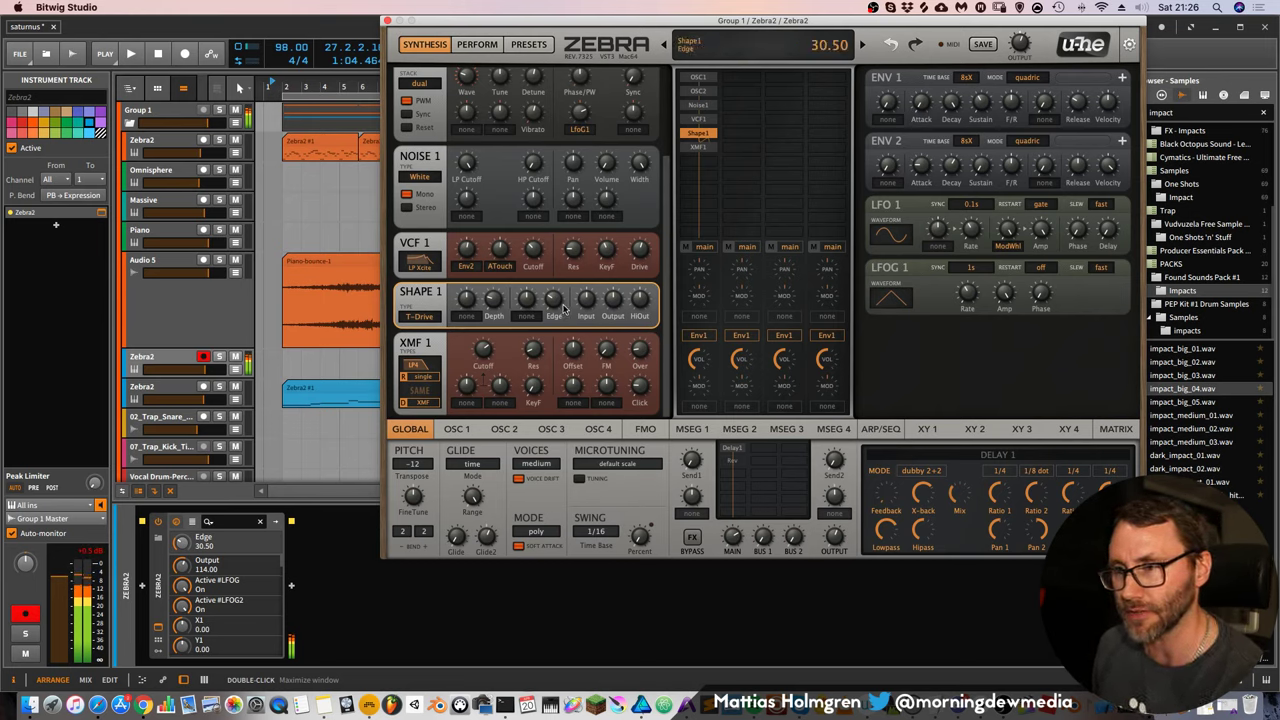
Sweep Shape 1's Edge and Depth while playing, settling on an Edge of 32.50 and a Depth of 33.50
{"action": "left_click_drag", "start_coordinate": [554, 304], "coordinate": [554, 225]}
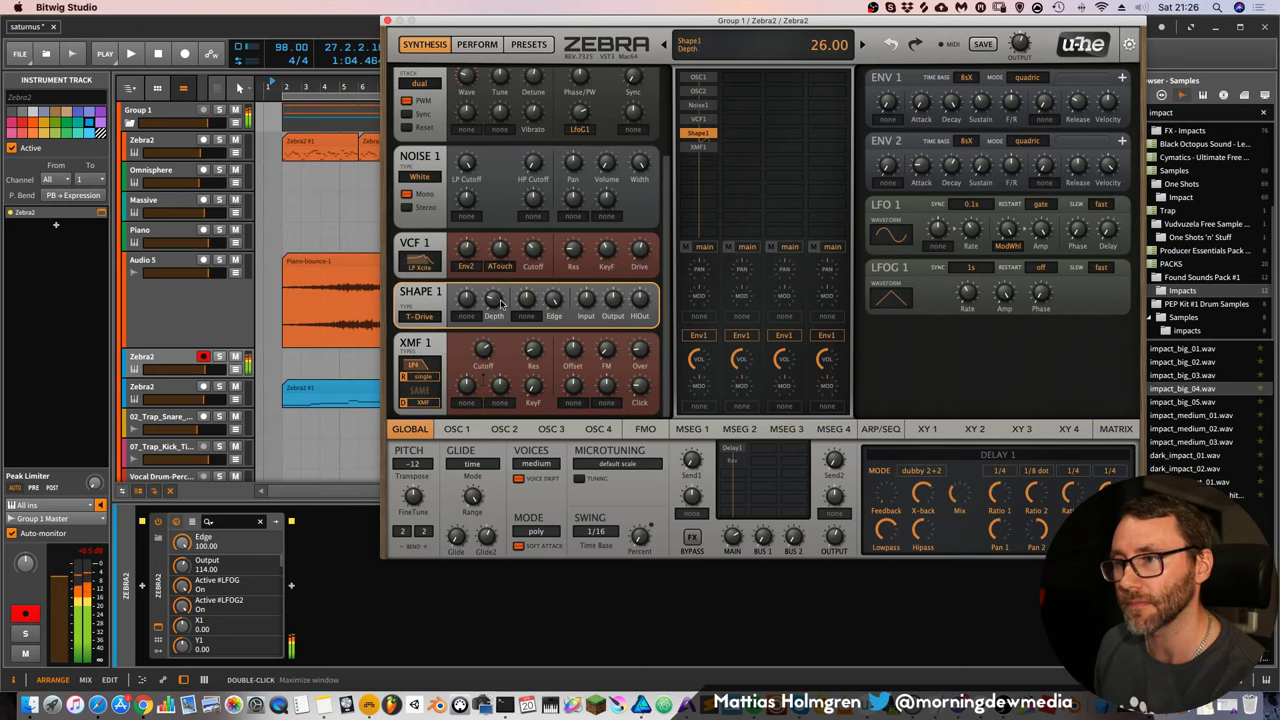
{"action": "left_click_drag", "start_coordinate": [494, 302], "coordinate": [512, 246]}
{"action": "left_click_drag", "start_coordinate": [496, 306], "coordinate": [492, 384]}
{"action": "left_click_drag", "start_coordinate": [554, 304], "coordinate": [540, 354]}
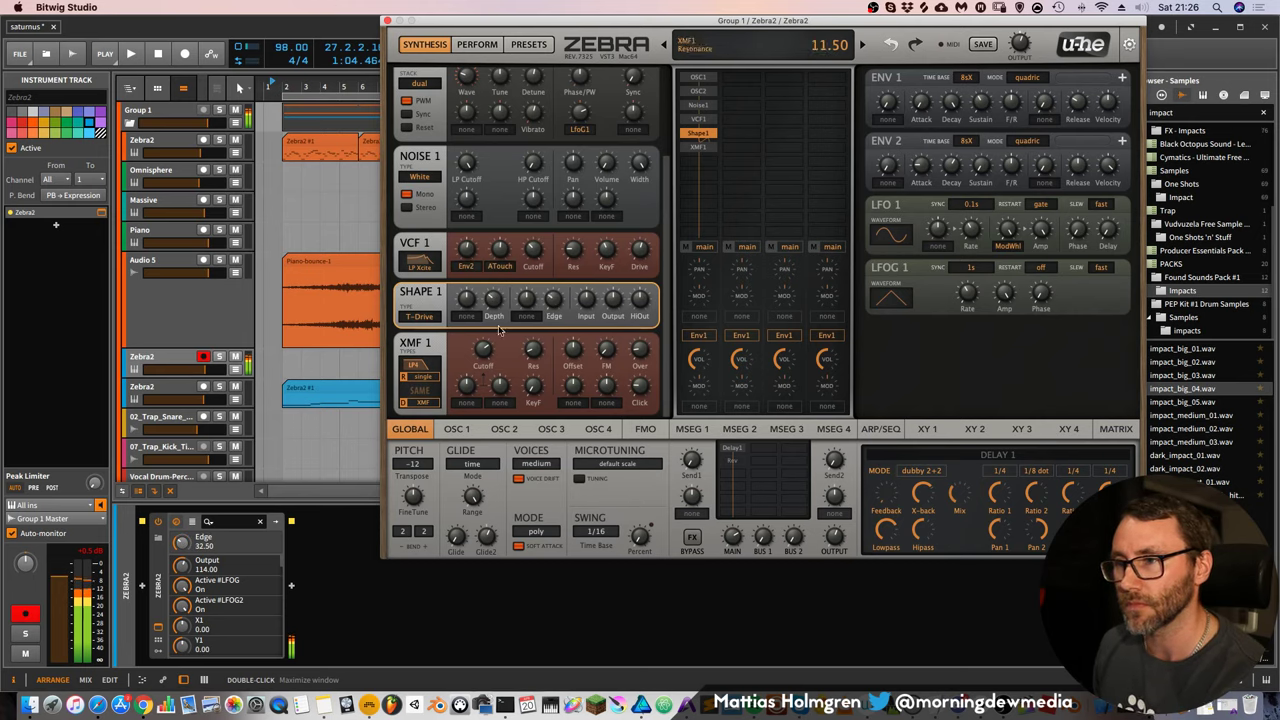
Try the Crush type in the Shape 1 module and return it to Wedge
{"action": "left_click", "coordinate": [437, 316]}
{"action": "left_click", "coordinate": [455, 351]}
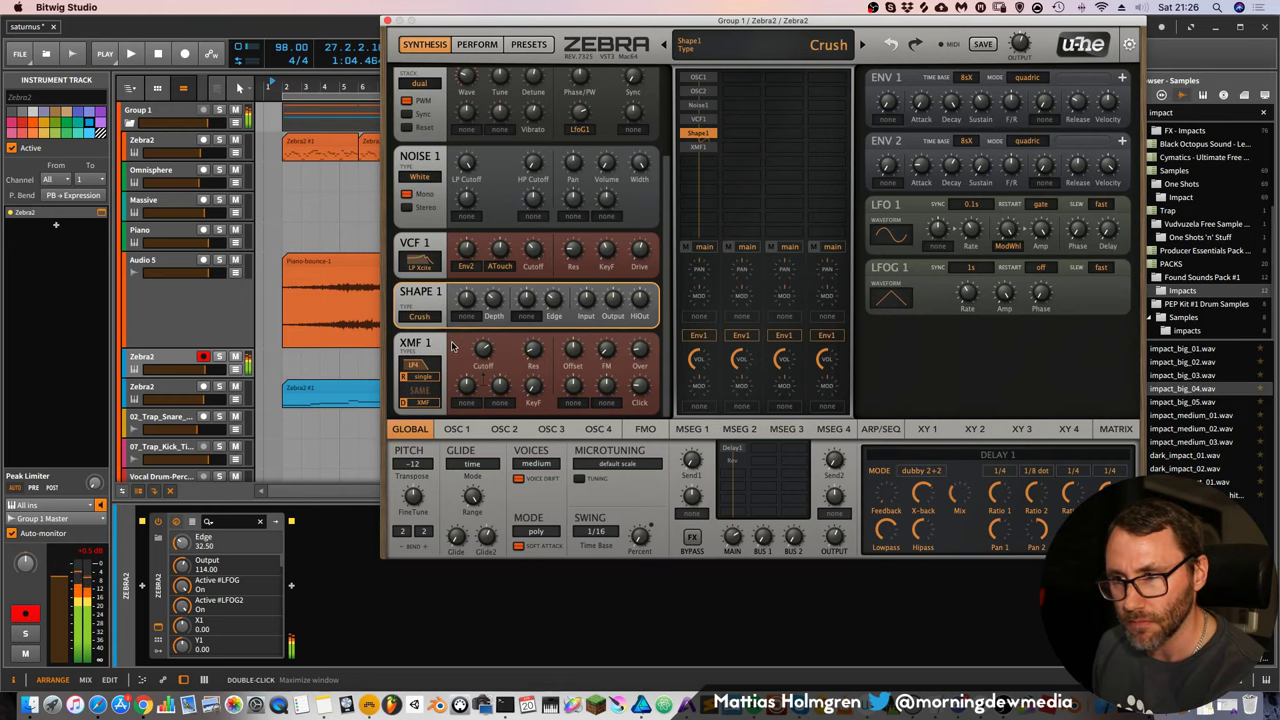
{"action": "left_click", "coordinate": [435, 318]}
{"action": "left_click", "coordinate": [452, 366]}
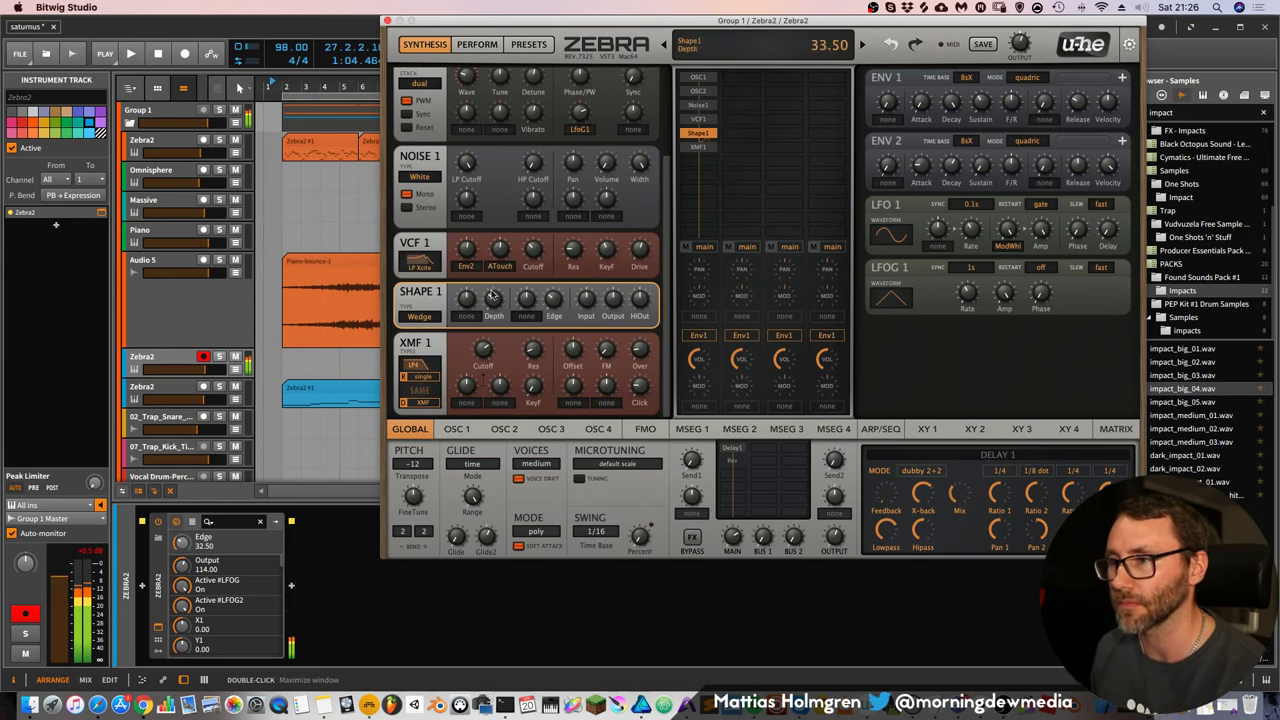
Reorder the module rack so Shape 1 sits above VCF 1, and bypass the XMF1 filter
{"action": "left_click_drag", "start_coordinate": [659, 271], "coordinate": [643, 294]}
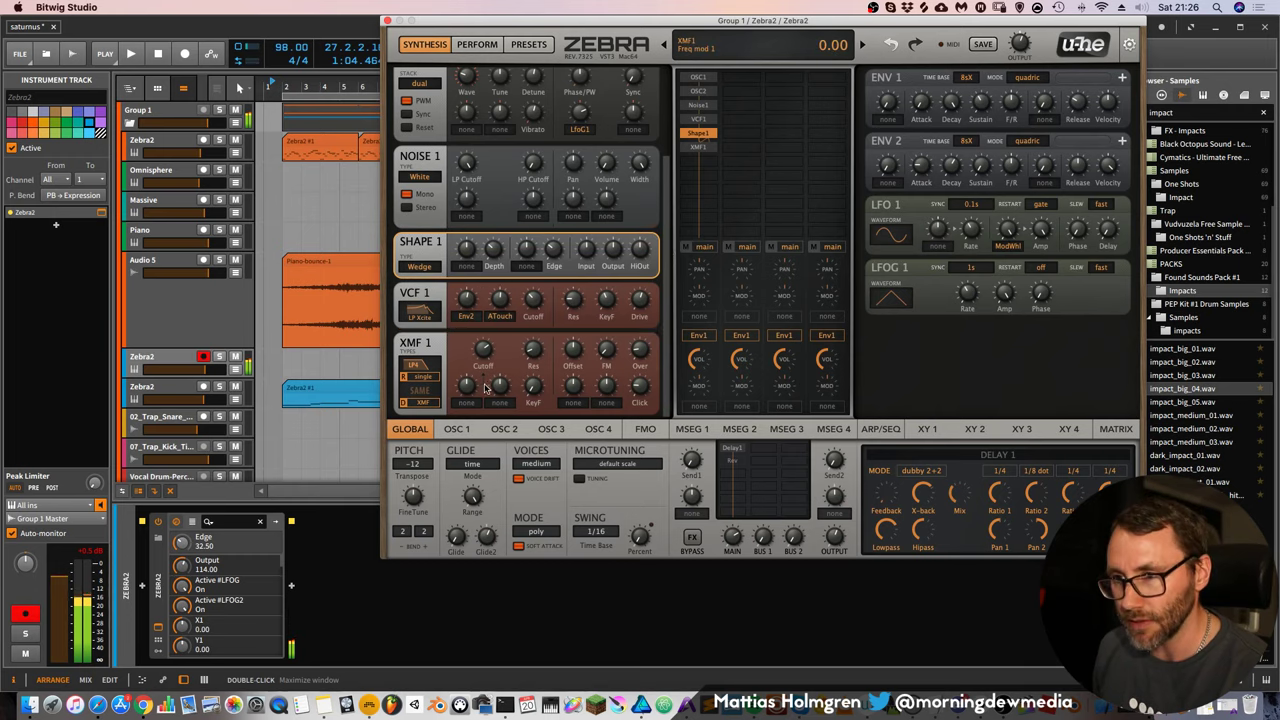
{"action": "double_click", "coordinate": [708, 150]}
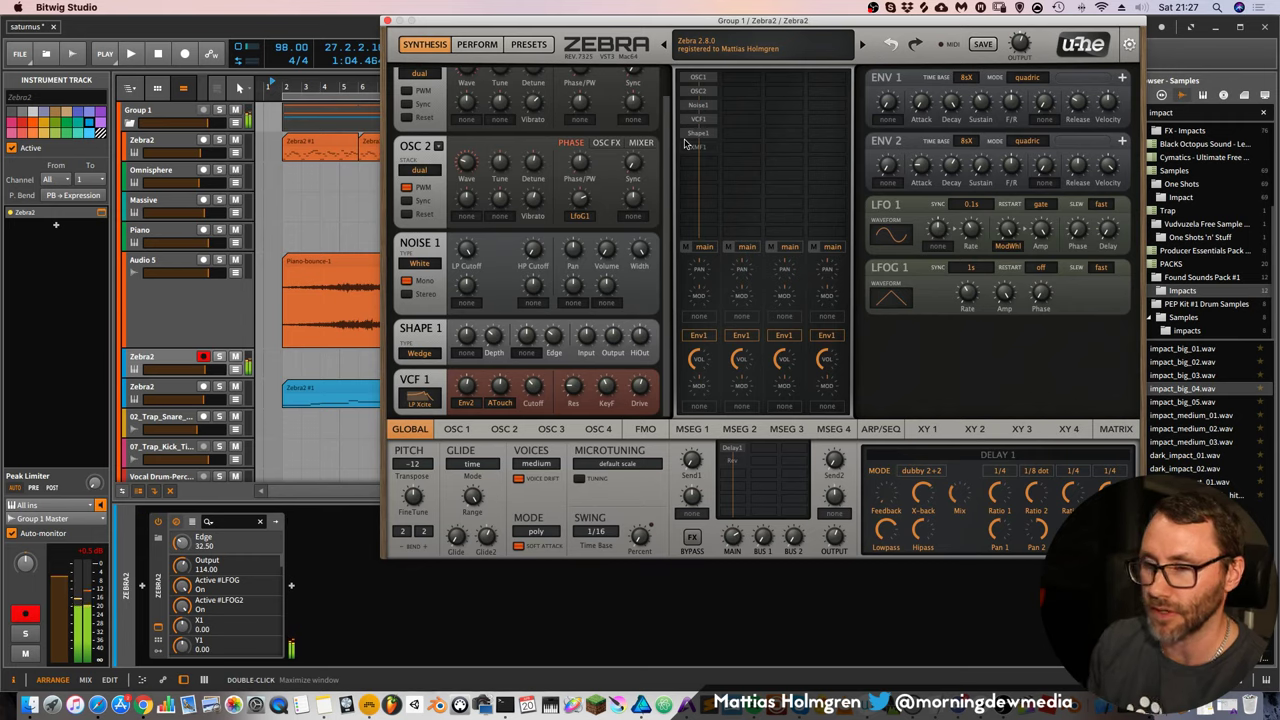
Insert FabFilter Pro-Q 2 after Zebra2 on the bass track and arrange both plugin windows to show its analyzer beside the synth
{"action": "left_click", "coordinate": [291, 585]}
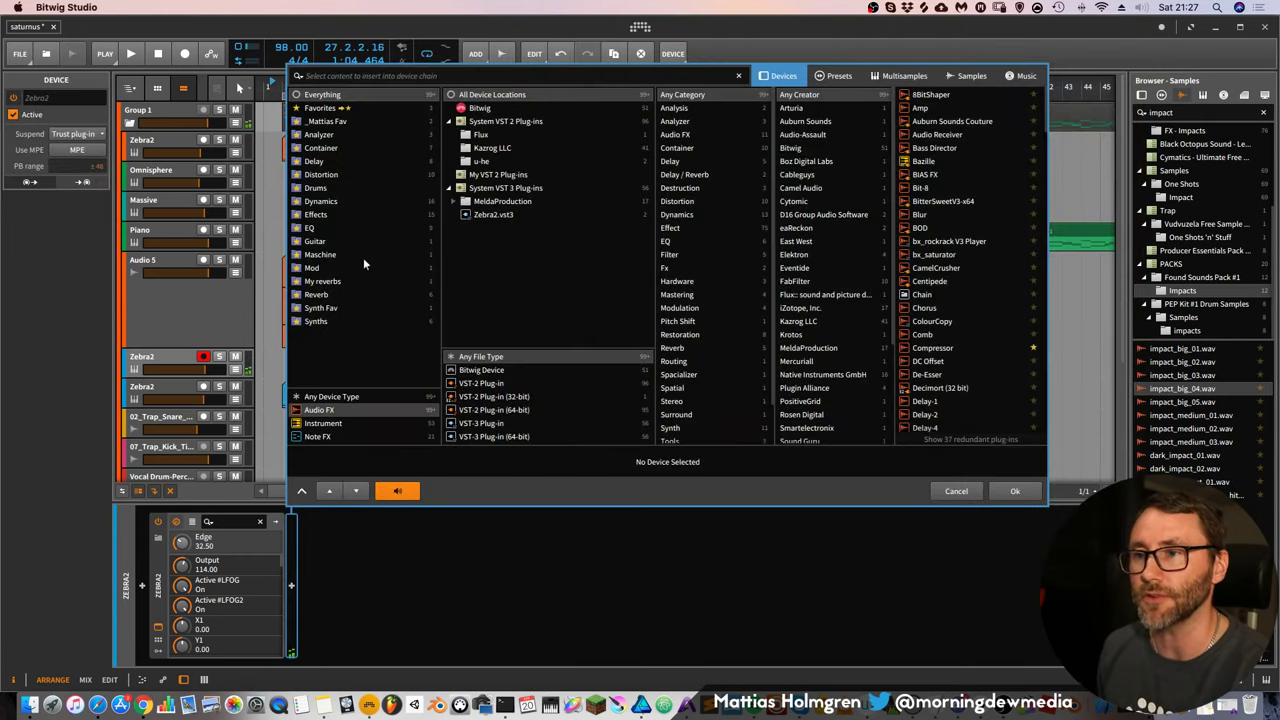
{"action": "left_click", "coordinate": [511, 108]}
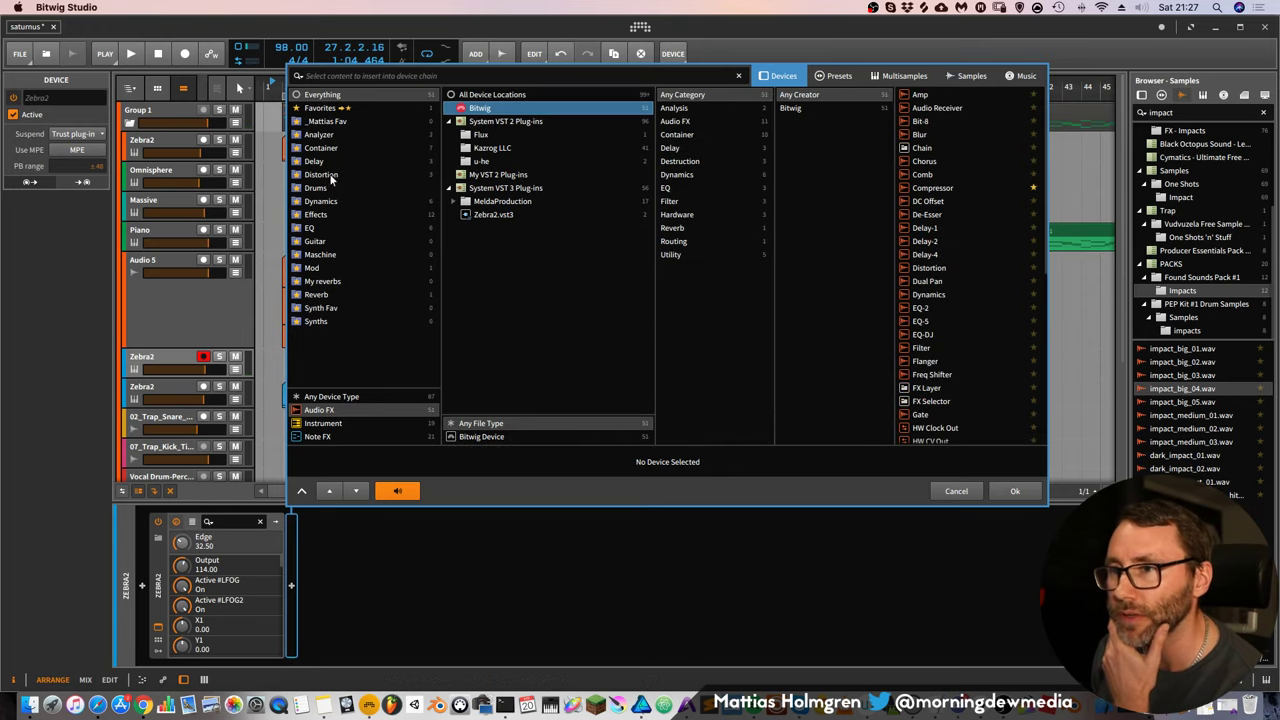
{"action": "left_click", "coordinate": [321, 227]}
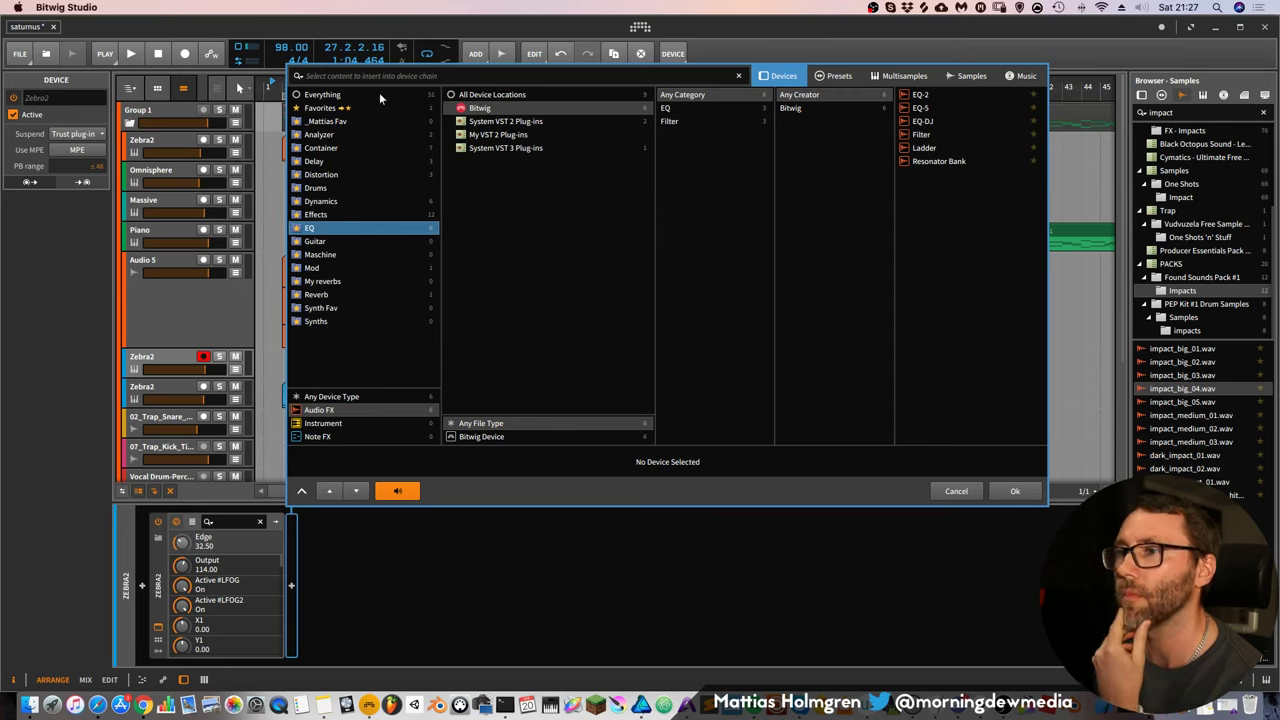
{"action": "left_click", "coordinate": [530, 94]}
{"action": "double_click", "coordinate": [960, 134]}
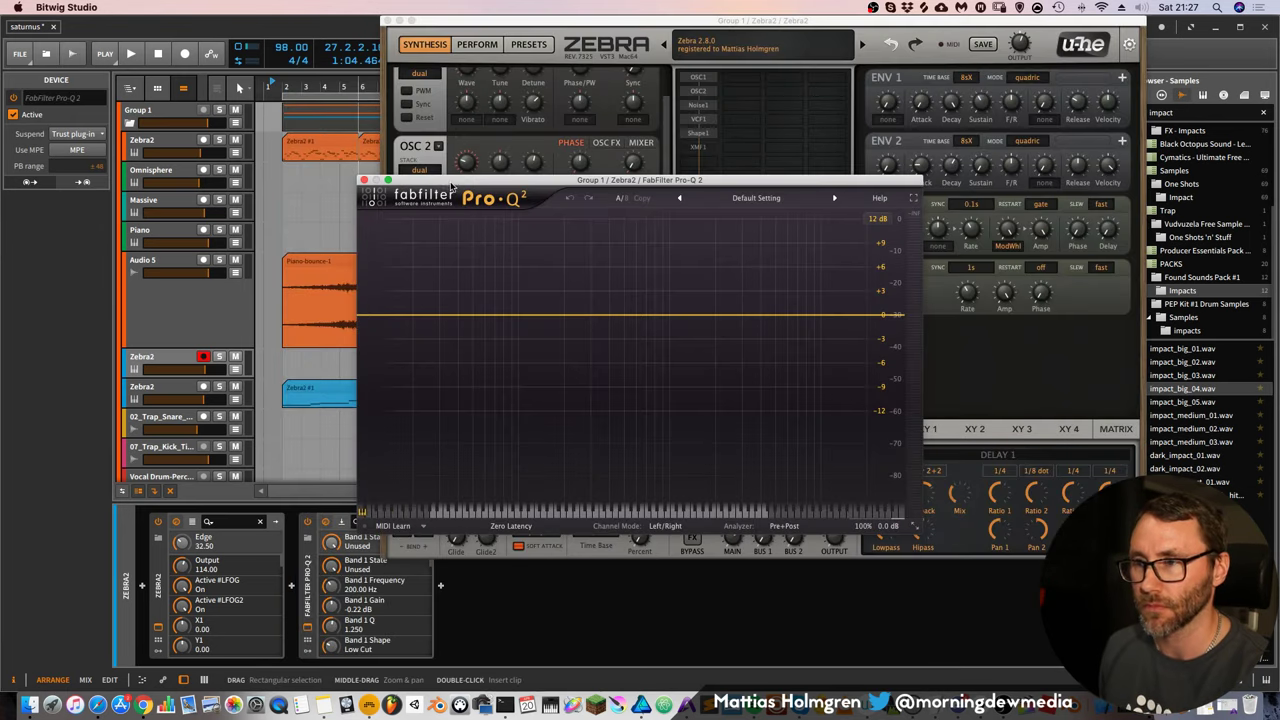
{"action": "left_click_drag", "start_coordinate": [605, 195], "coordinate": [303, 24]}
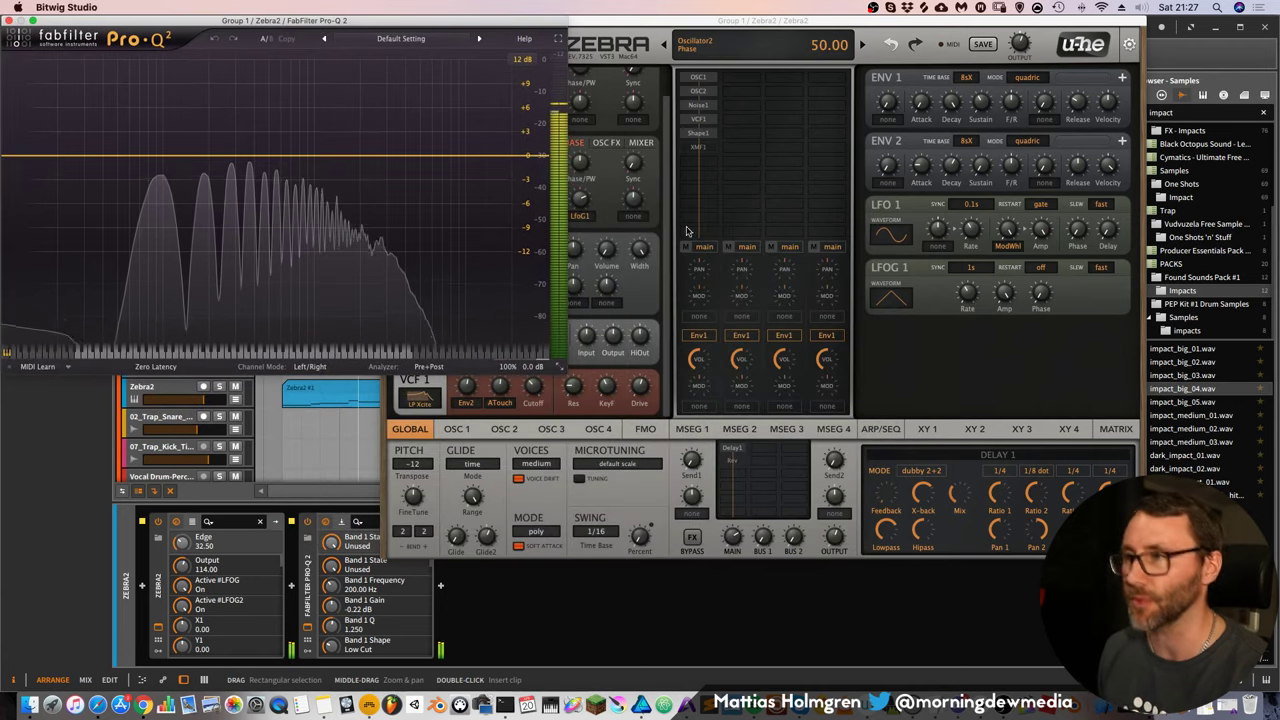
{"action": "left_click_drag", "start_coordinate": [734, 21], "coordinate": [845, 22]}
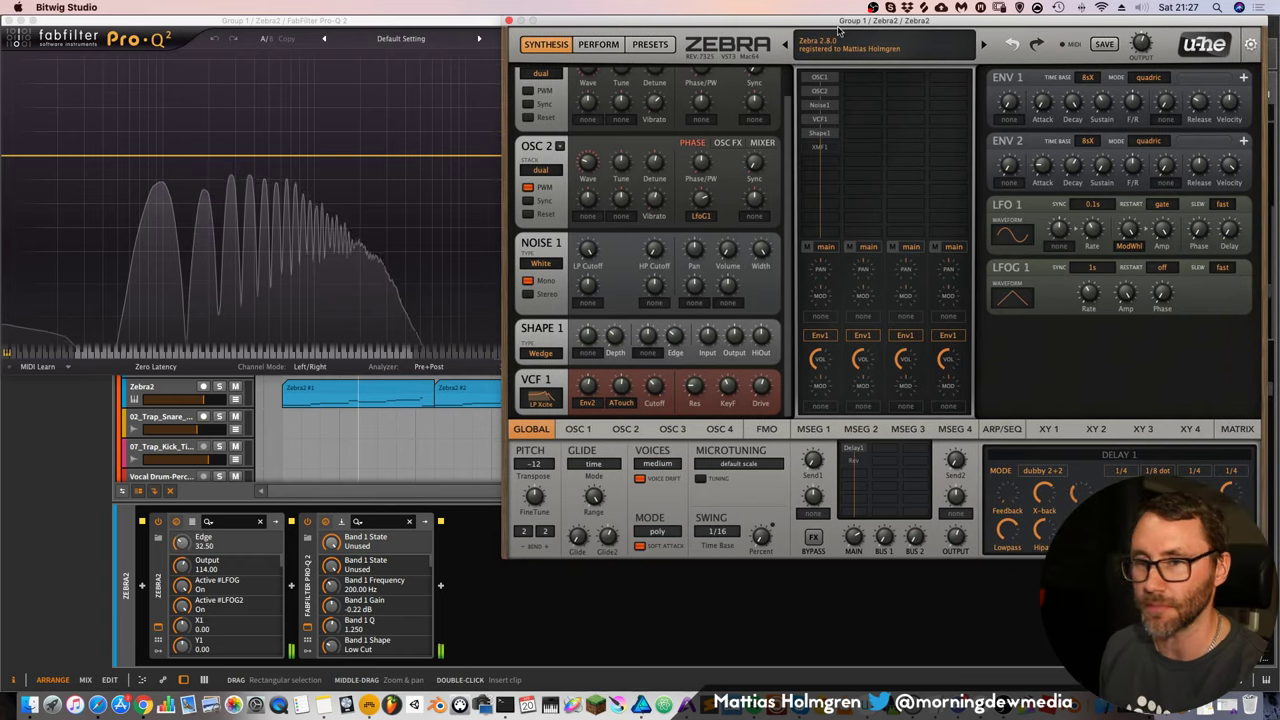
Toggle the XMF1 filter on and off to compare the bass spectrum, leaving the filter active
{"action": "left_click", "coordinate": [822, 147]}
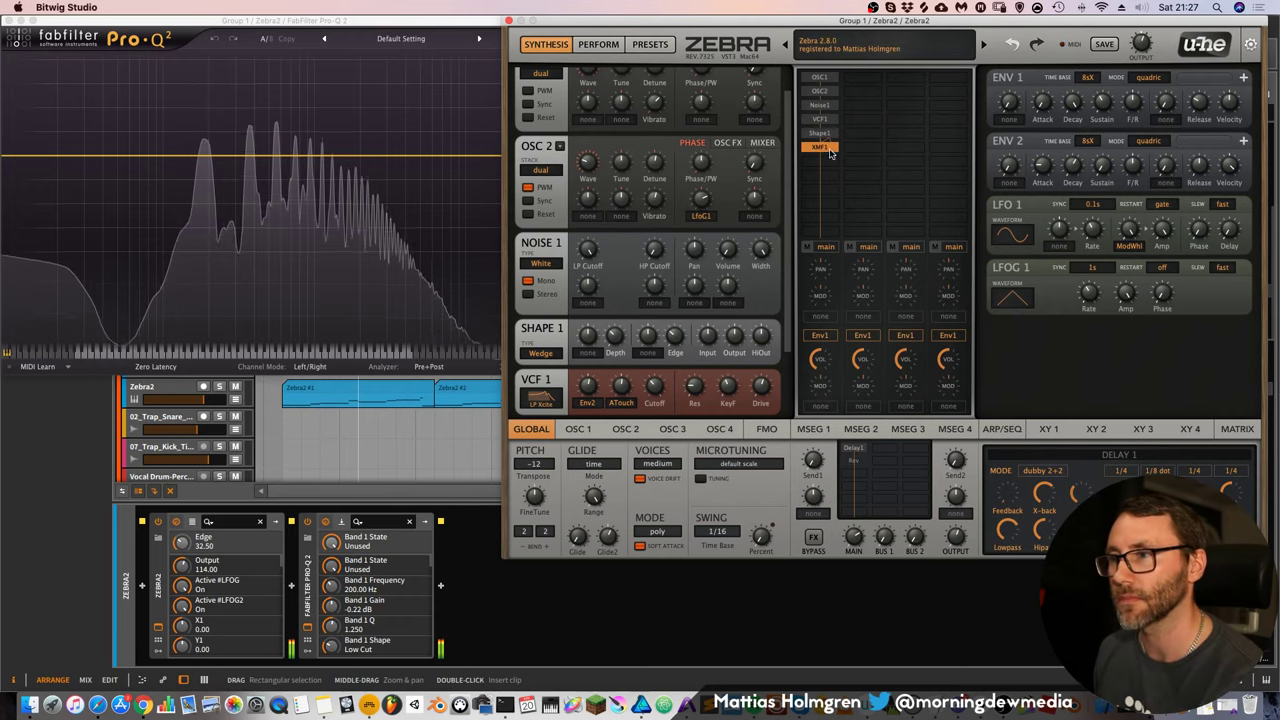
{"action": "double_click", "coordinate": [825, 148]}
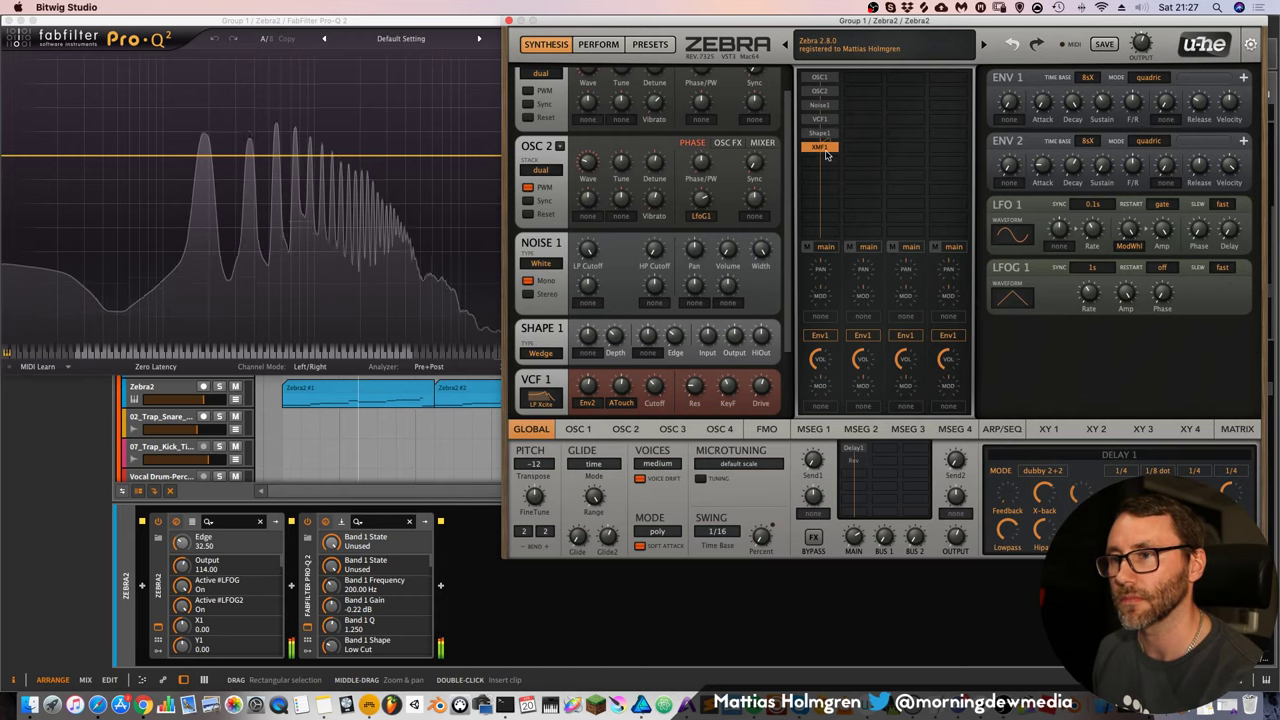
{"action": "left_click", "coordinate": [825, 152]}
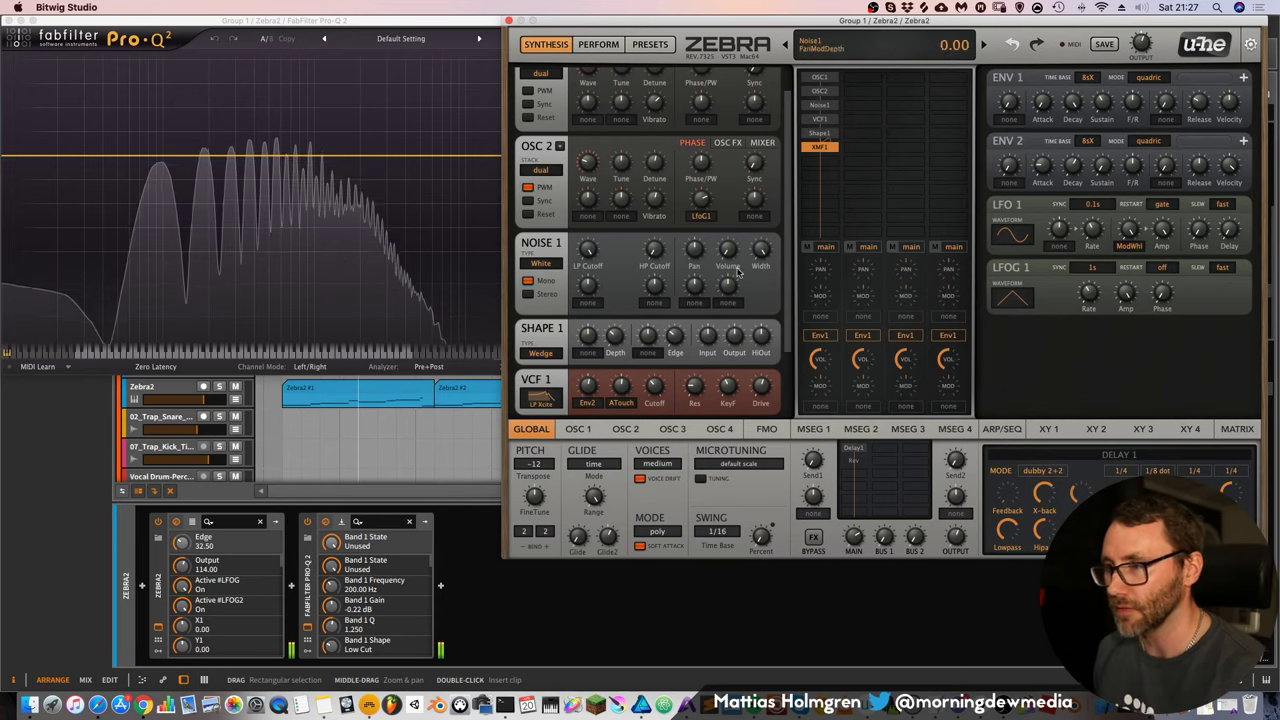
Try the analogue driver in the XMF 1 module and restore its XMF driver
{"action": "scroll", "coordinate": [773, 312], "scroll_direction": "down", "scroll_amount": 2}
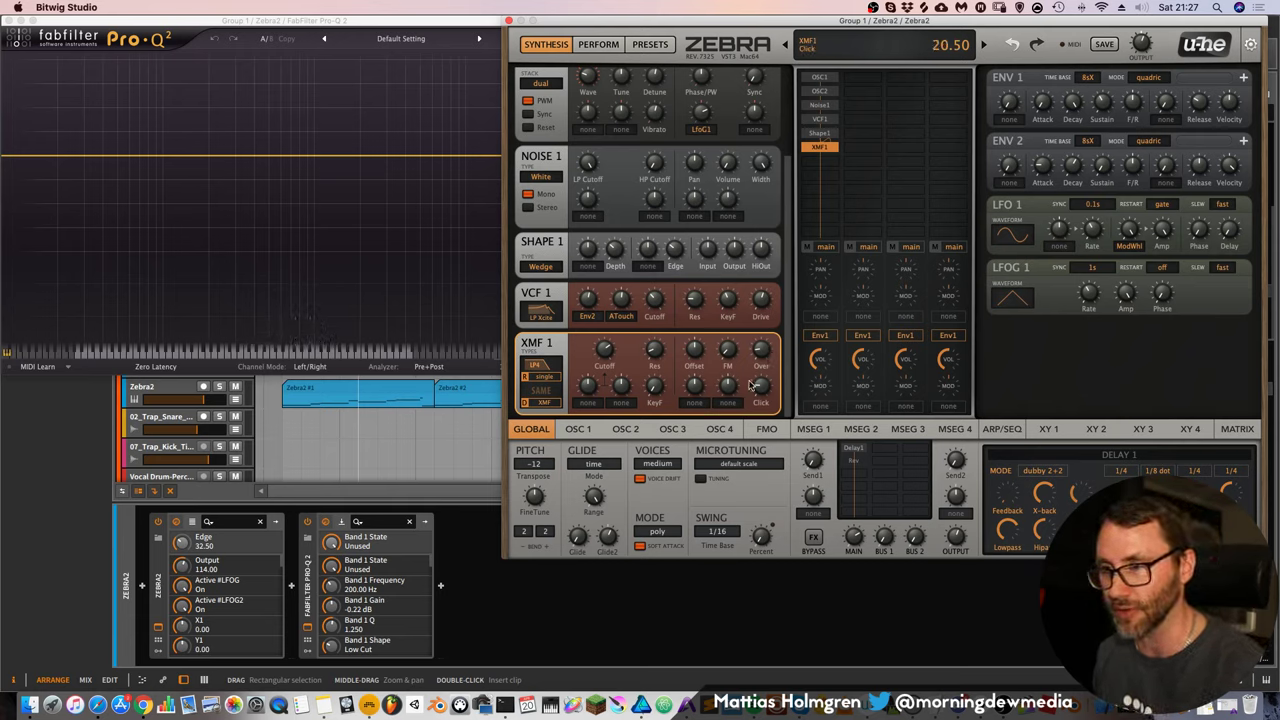
{"action": "left_click", "coordinate": [547, 405]}
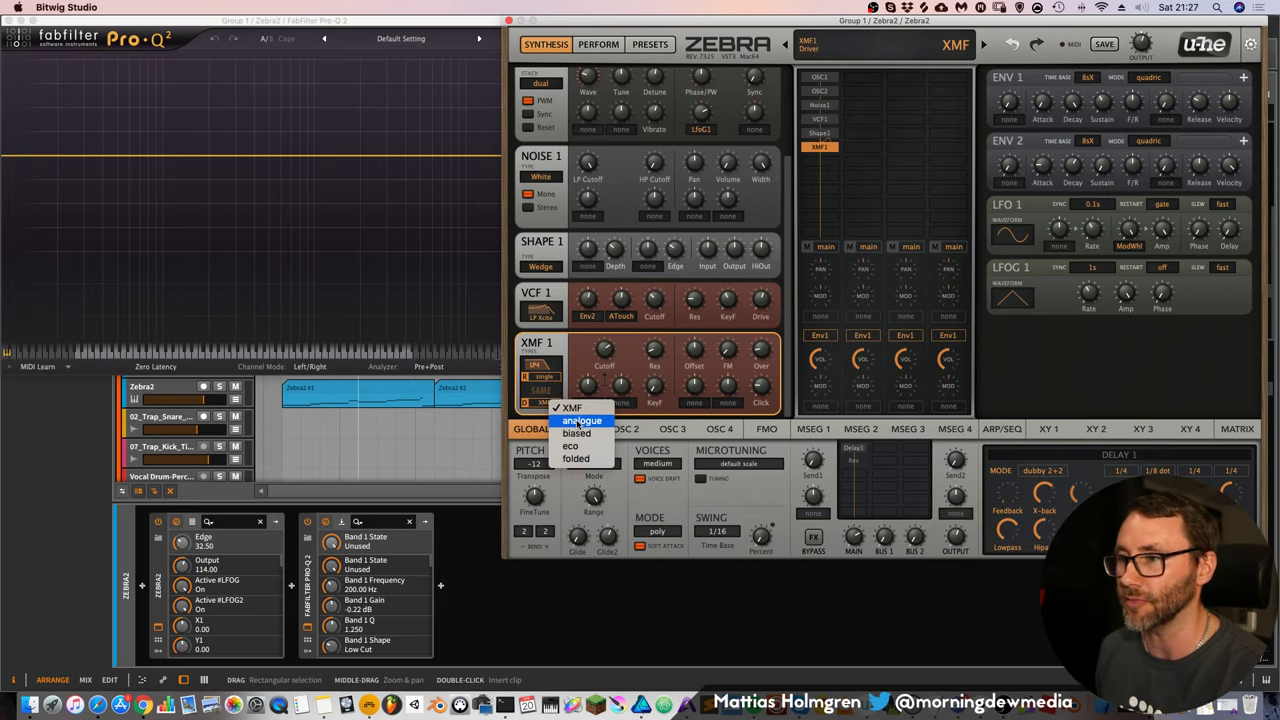
{"action": "left_click", "coordinate": [568, 421]}
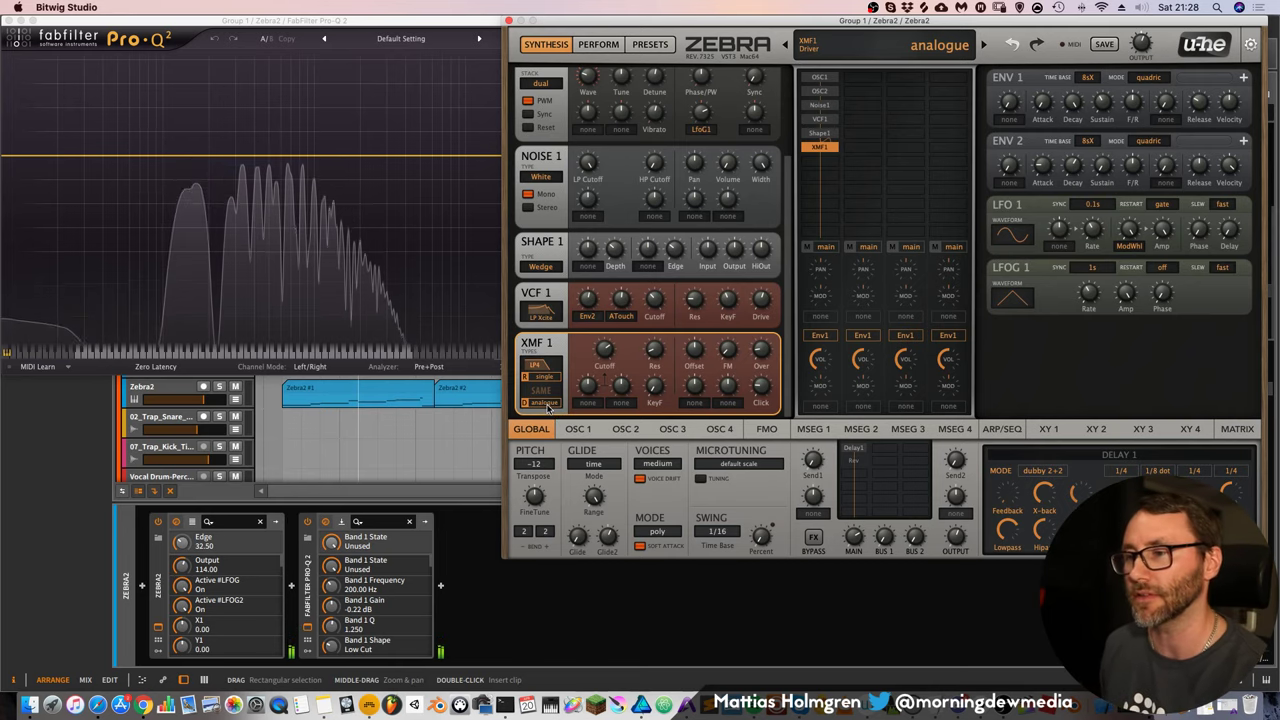
{"action": "left_click", "coordinate": [545, 403]}
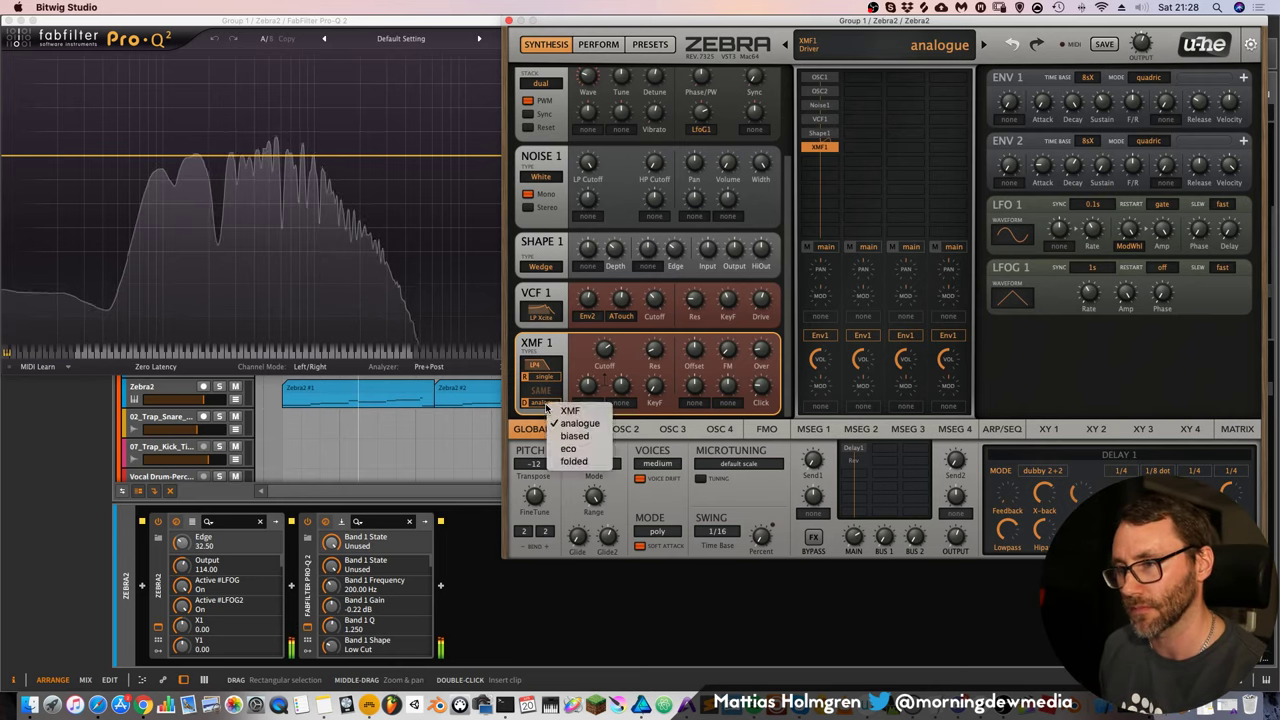
{"action": "left_click", "coordinate": [565, 413]}
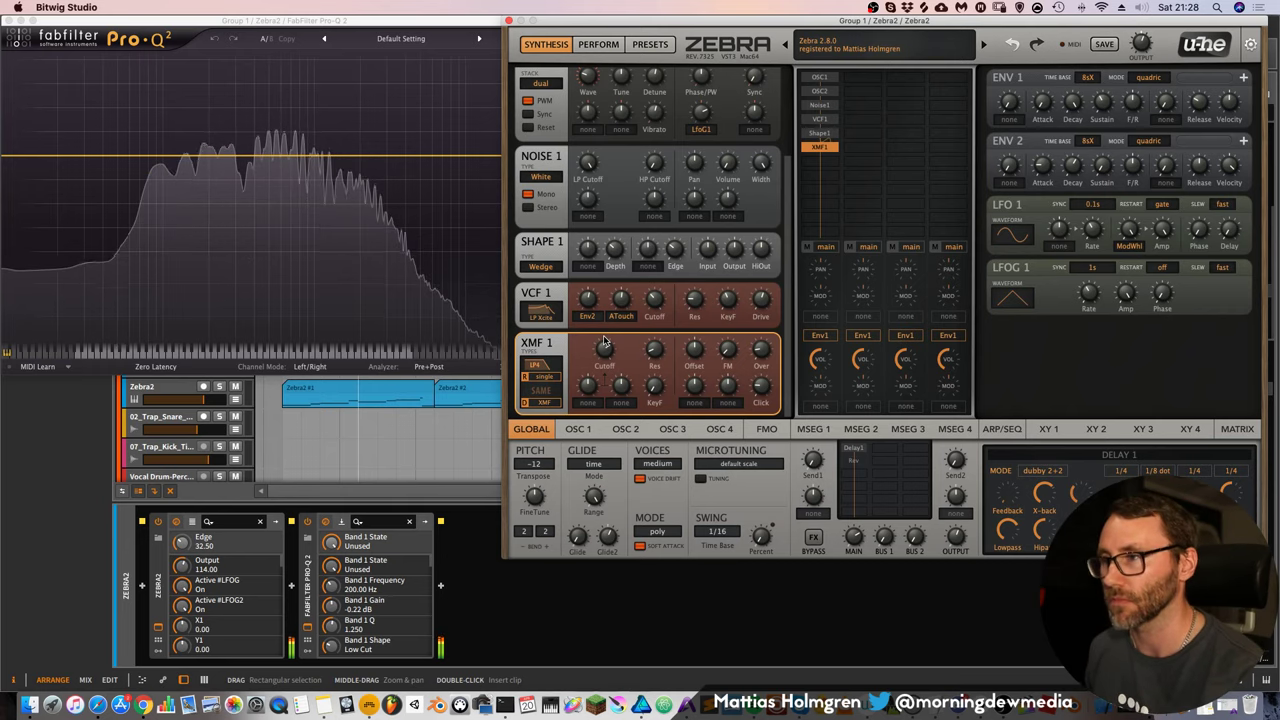
Compare the sound with Shape1 and XMF1 bypassed, reactivate both, and open the OSC 1 waveform settings
{"action": "scroll", "coordinate": [747, 137], "scroll_direction": "up", "scroll_amount": 5}
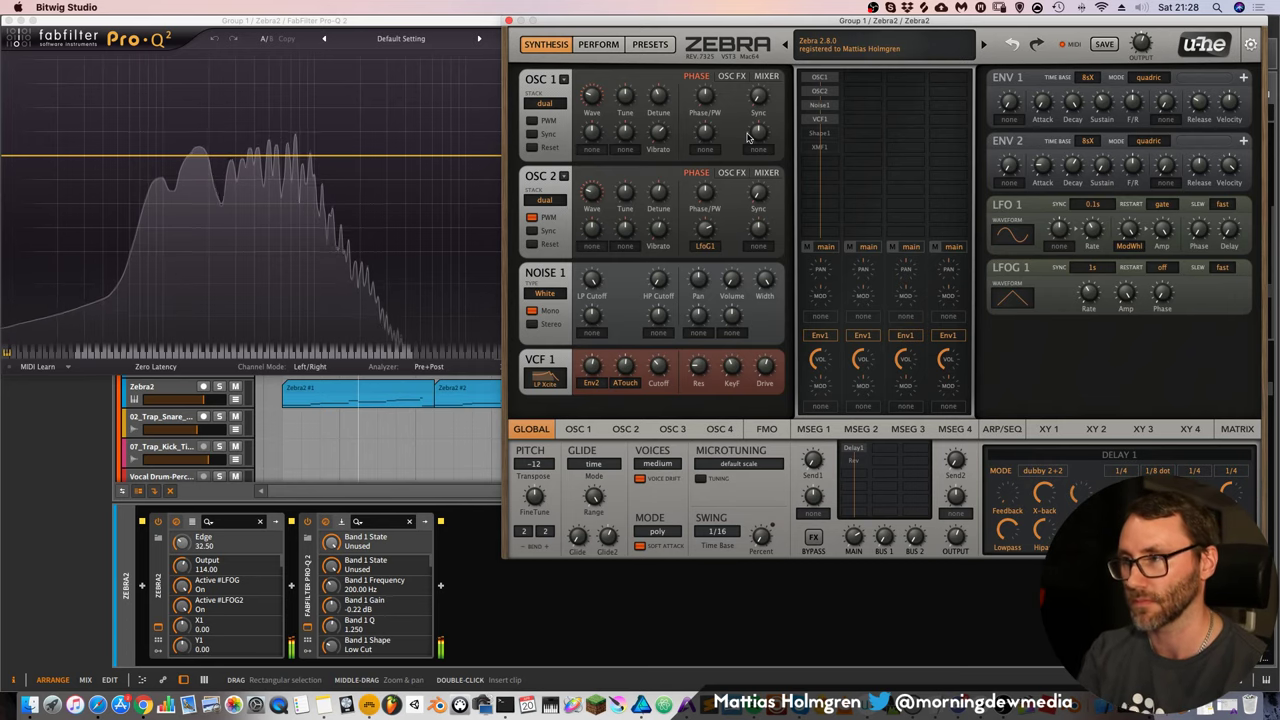
{"action": "left_click", "coordinate": [835, 136]}
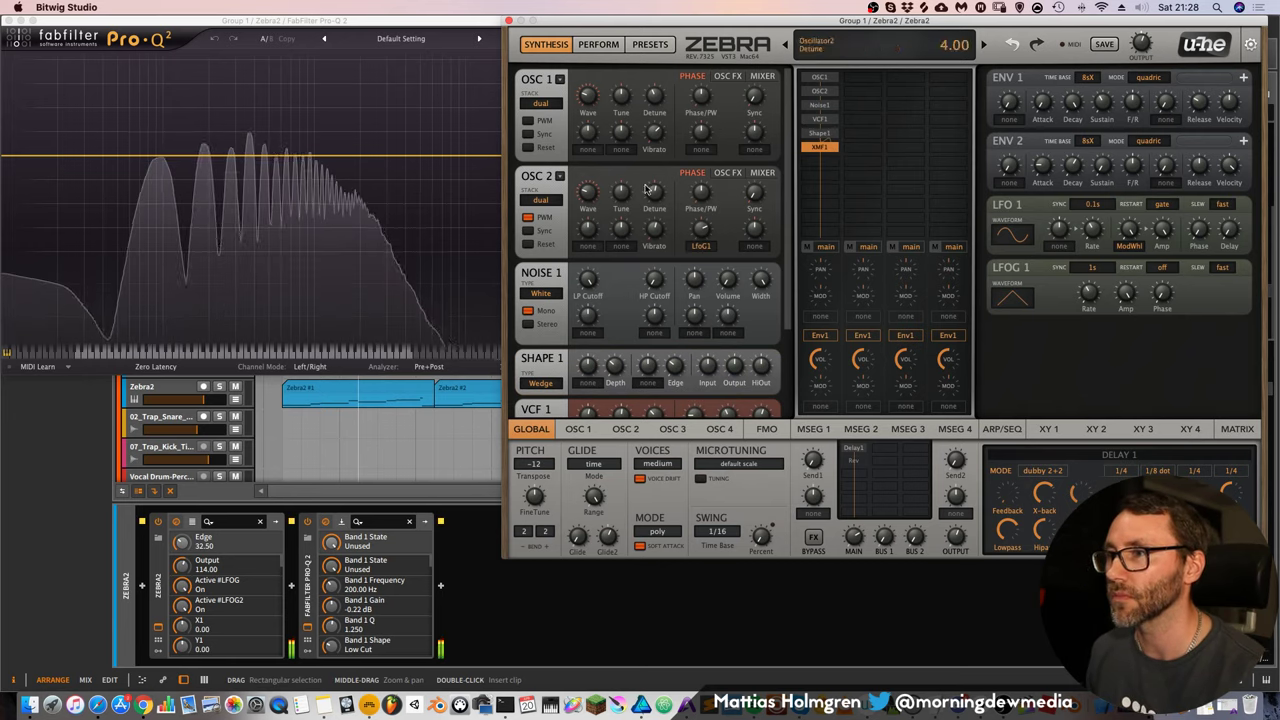
{"action": "left_click", "coordinate": [580, 429]}
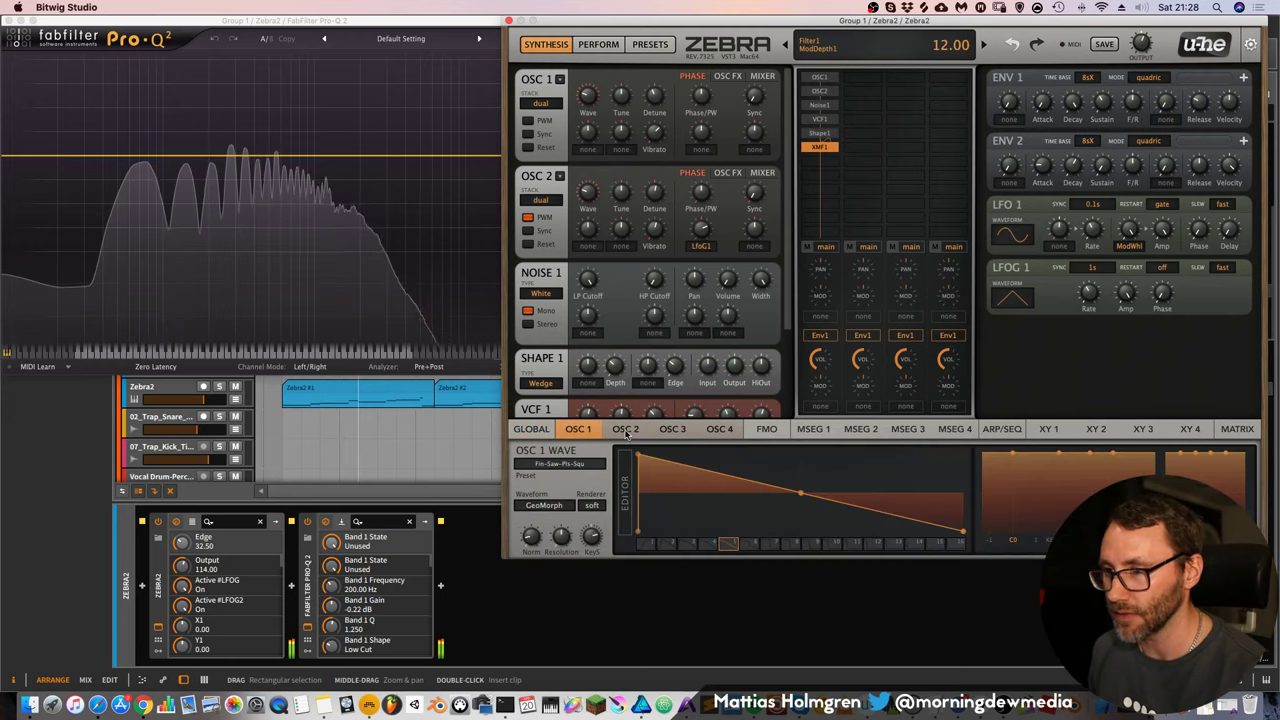
Compare the OSC 1 and OSC 2 waveform settings and look into the OSC 2 waveform preset browser
{"action": "left_click", "coordinate": [625, 430]}
{"action": "left_click", "coordinate": [590, 430]}
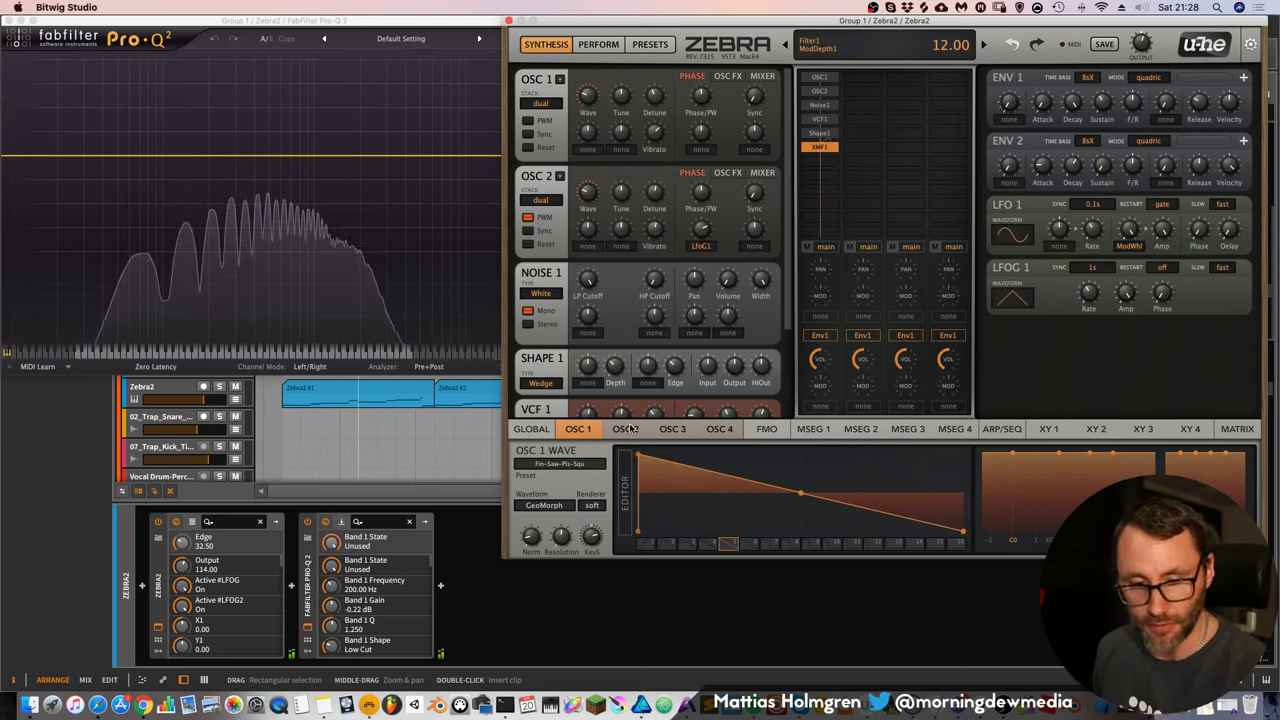
{"action": "left_click", "coordinate": [625, 431]}
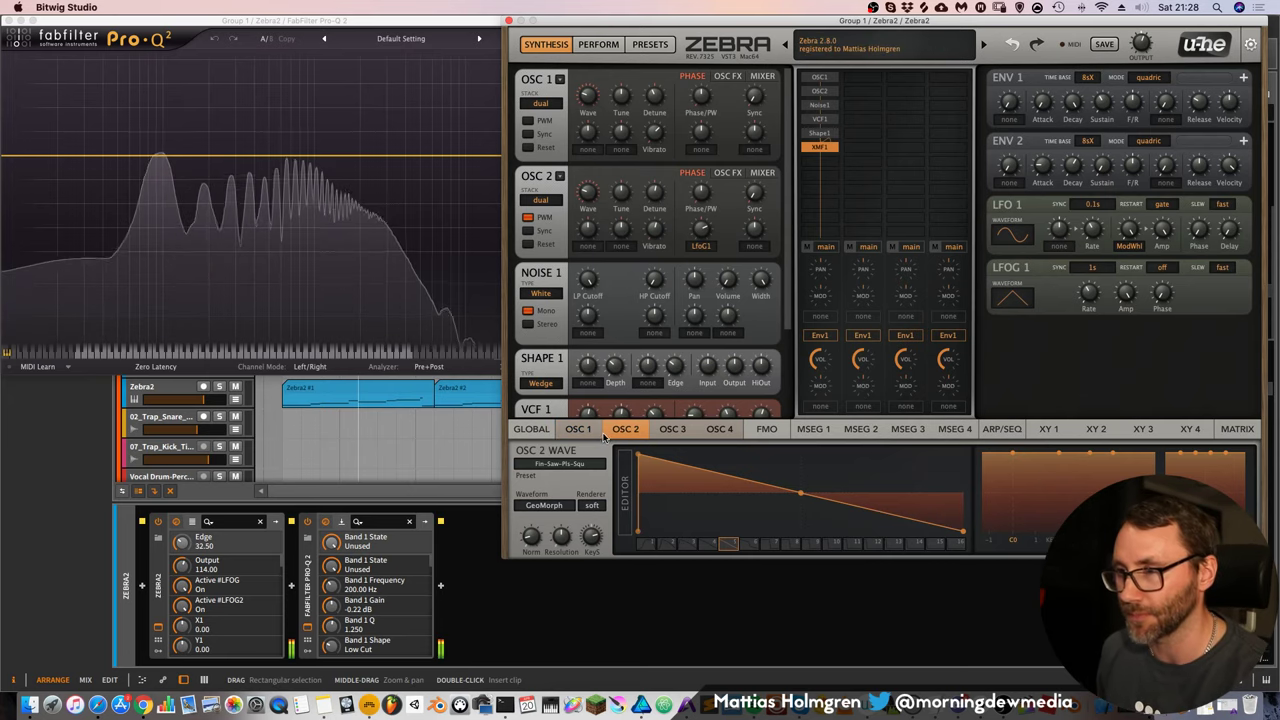
{"action": "left_click", "coordinate": [593, 430]}
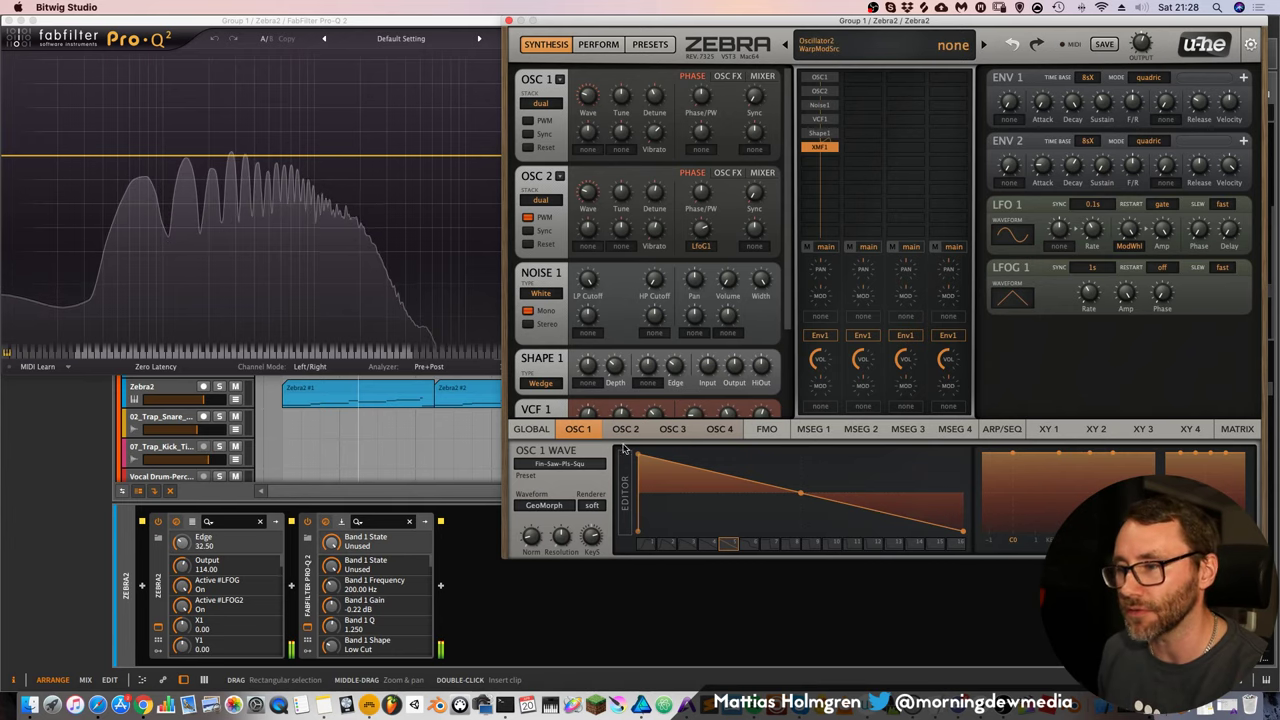
{"action": "left_click", "coordinate": [625, 429]}
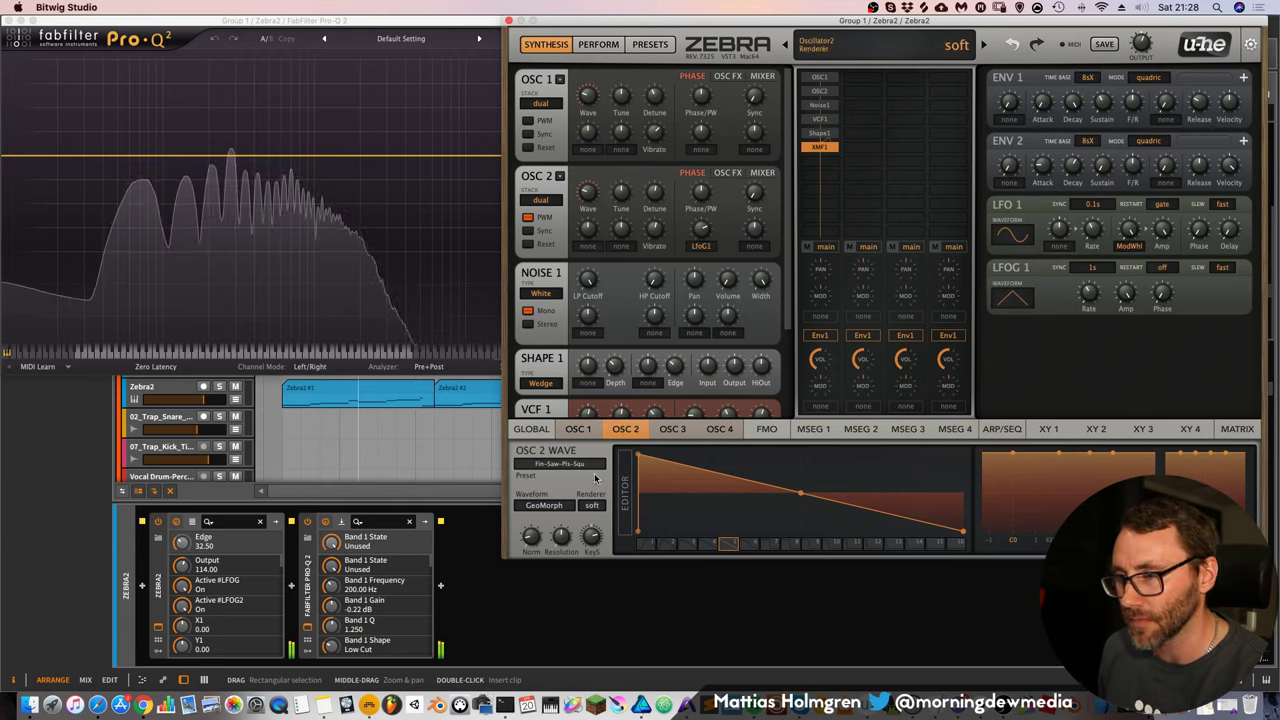
{"action": "left_click", "coordinate": [589, 466]}
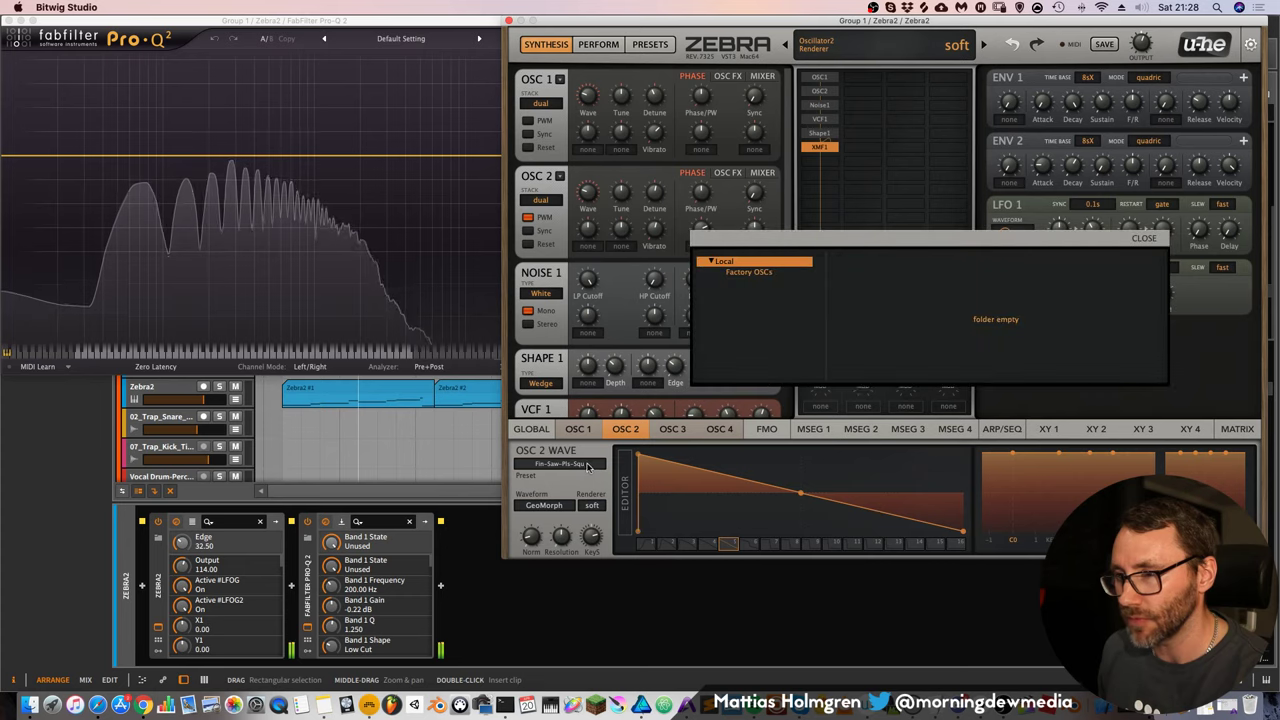
{"action": "left_click", "coordinate": [1141, 239]}
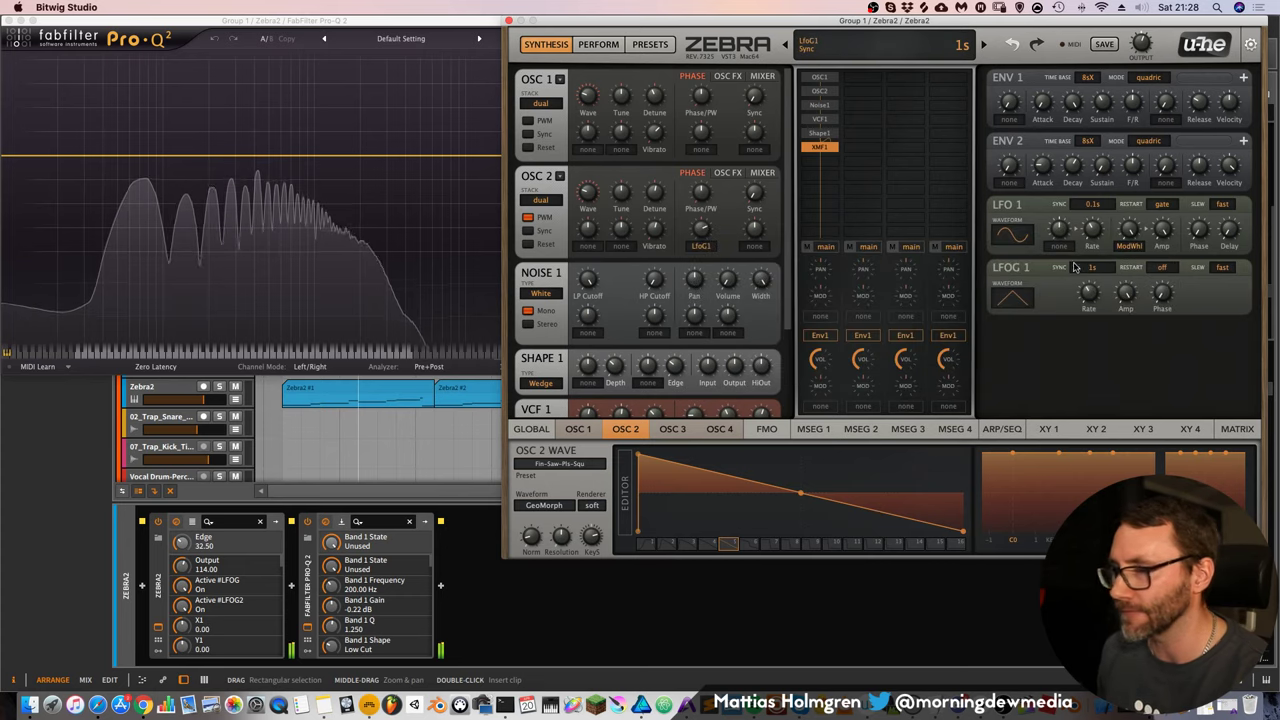
Try OSC 2 alone with the SpectroBlend waveform, bypassing OSC1 and drawing in only the first harmonic
{"action": "left_click", "coordinate": [549, 507]}
{"action": "left_click", "coordinate": [579, 551]}
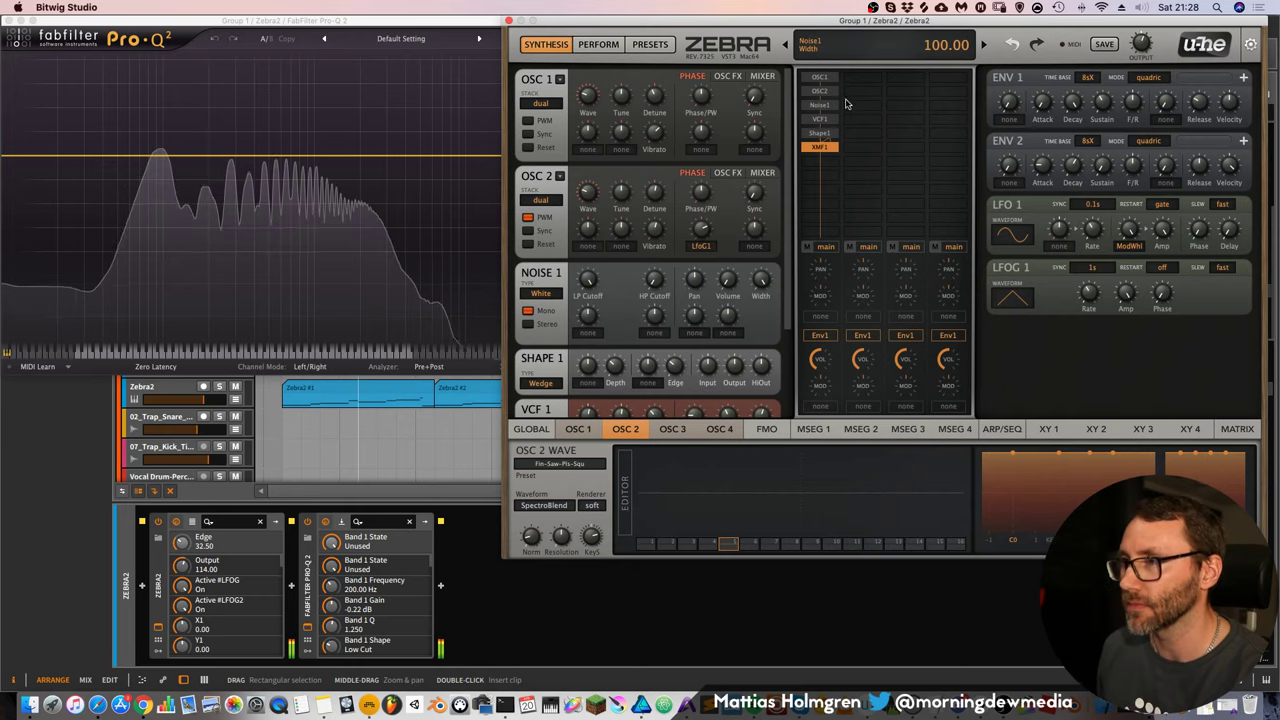
{"action": "double_click", "coordinate": [820, 82]}
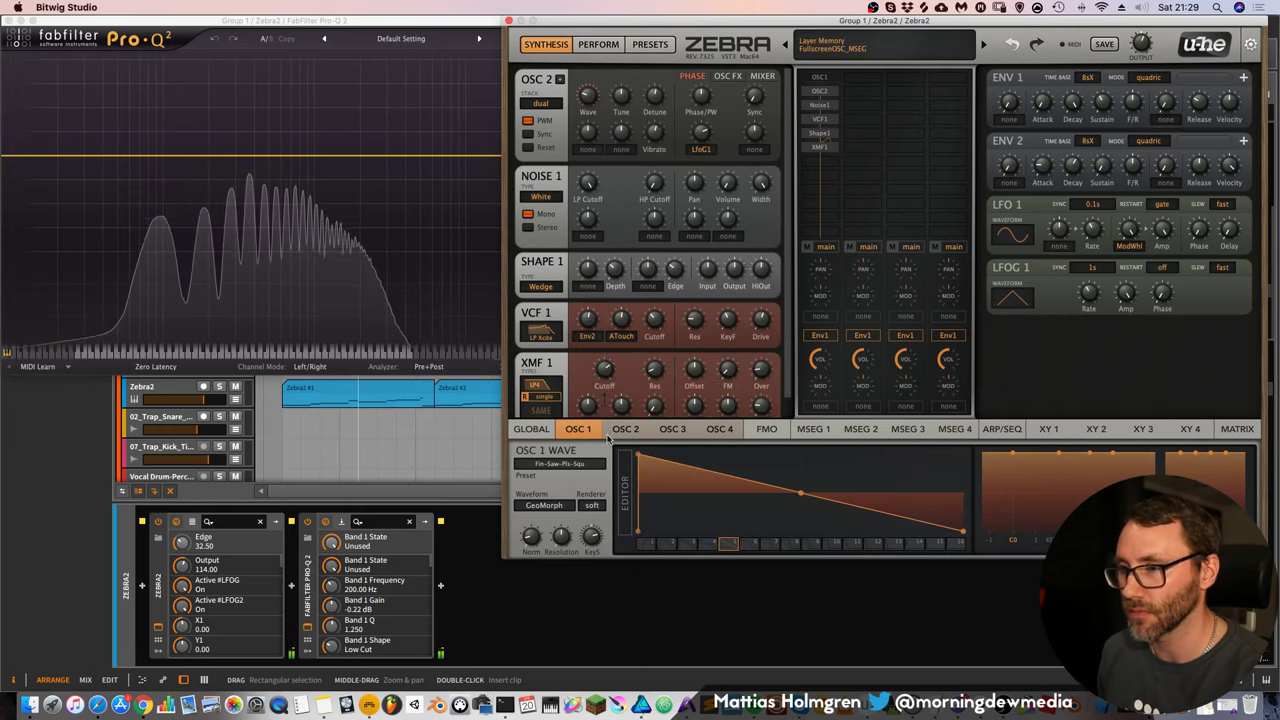
{"action": "left_click", "coordinate": [619, 433]}
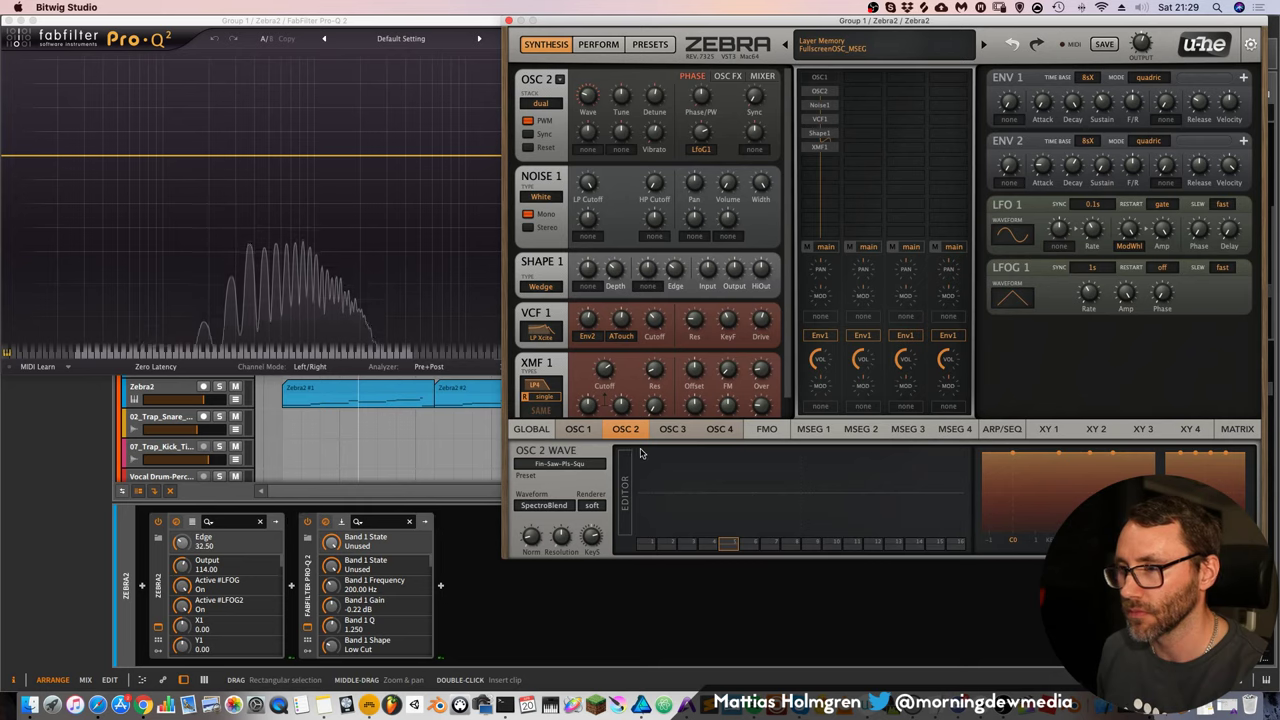
{"action": "left_click_drag", "start_coordinate": [643, 453], "coordinate": [646, 477]}
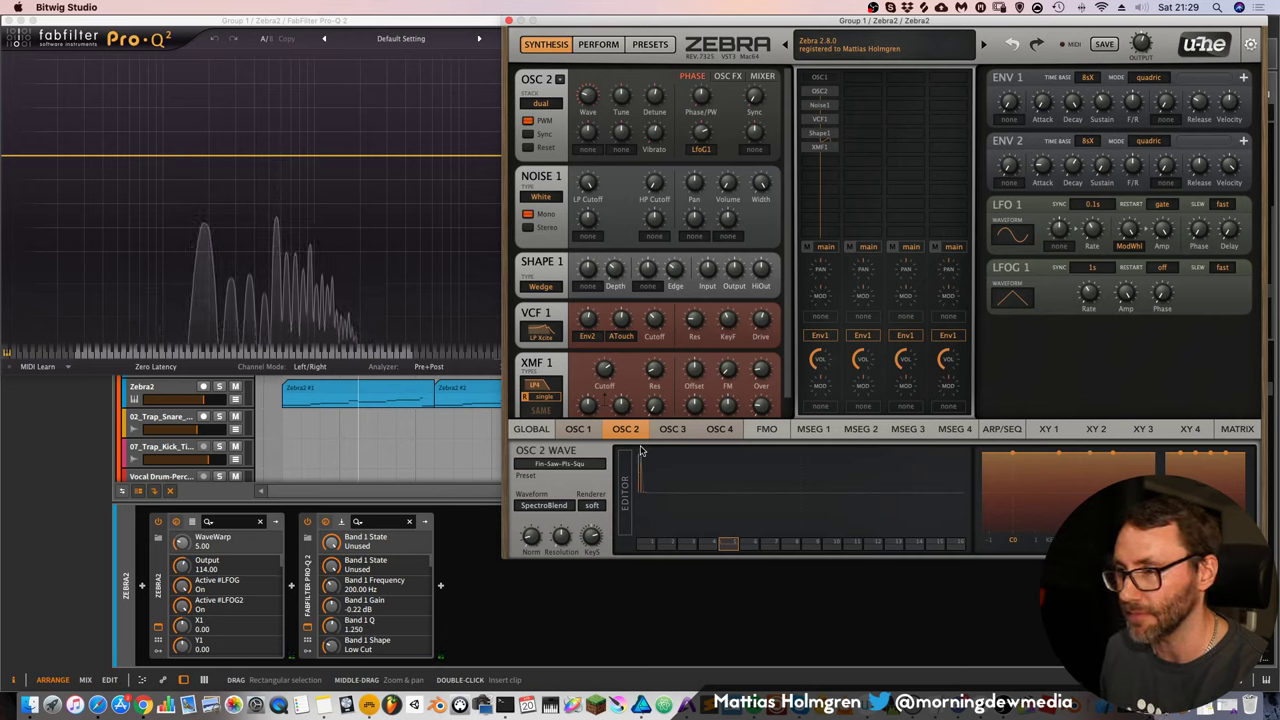
{"action": "left_click", "coordinate": [642, 490]}
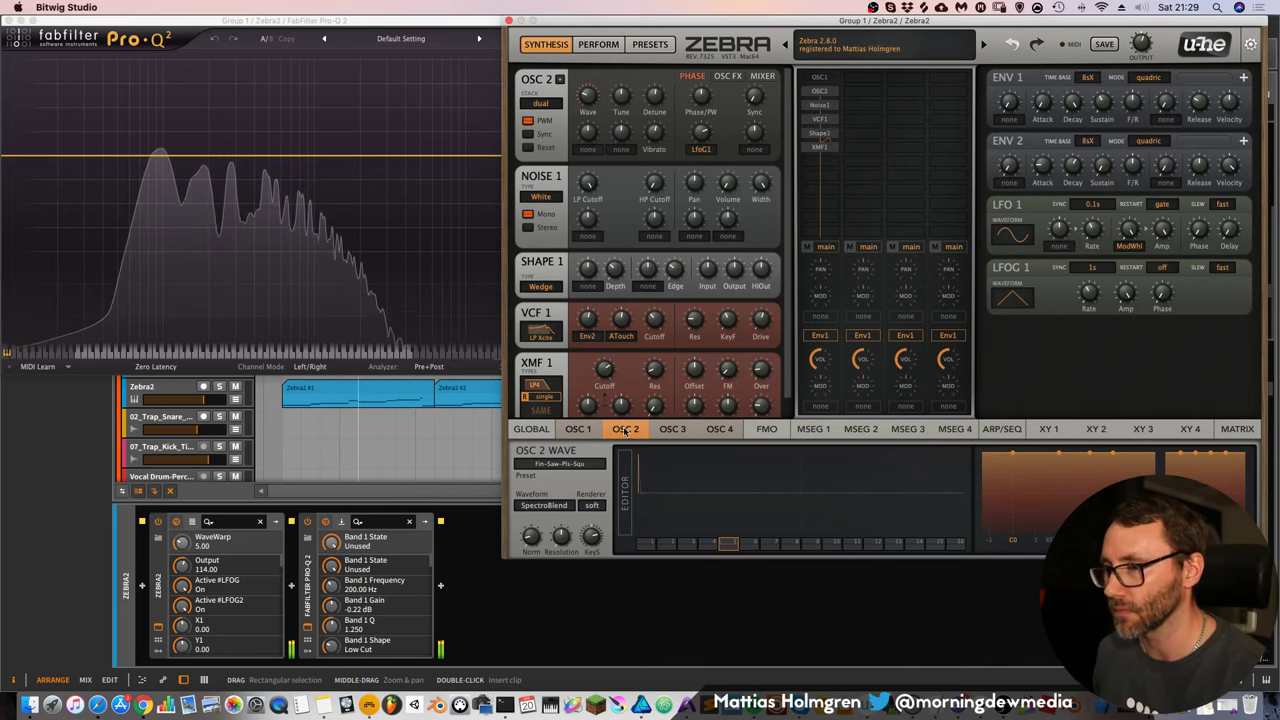
Set the synth's global voice mode to legato
{"action": "left_click", "coordinate": [532, 429]}
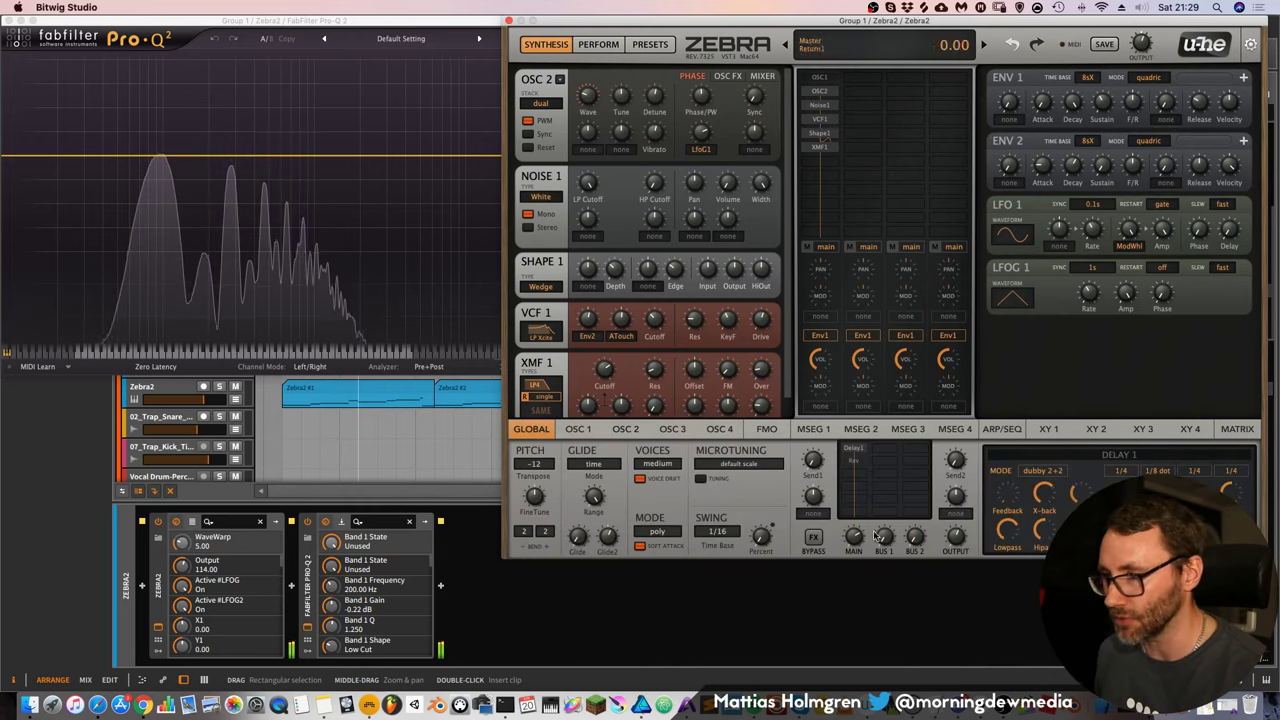
{"action": "left_click", "coordinate": [655, 532]}
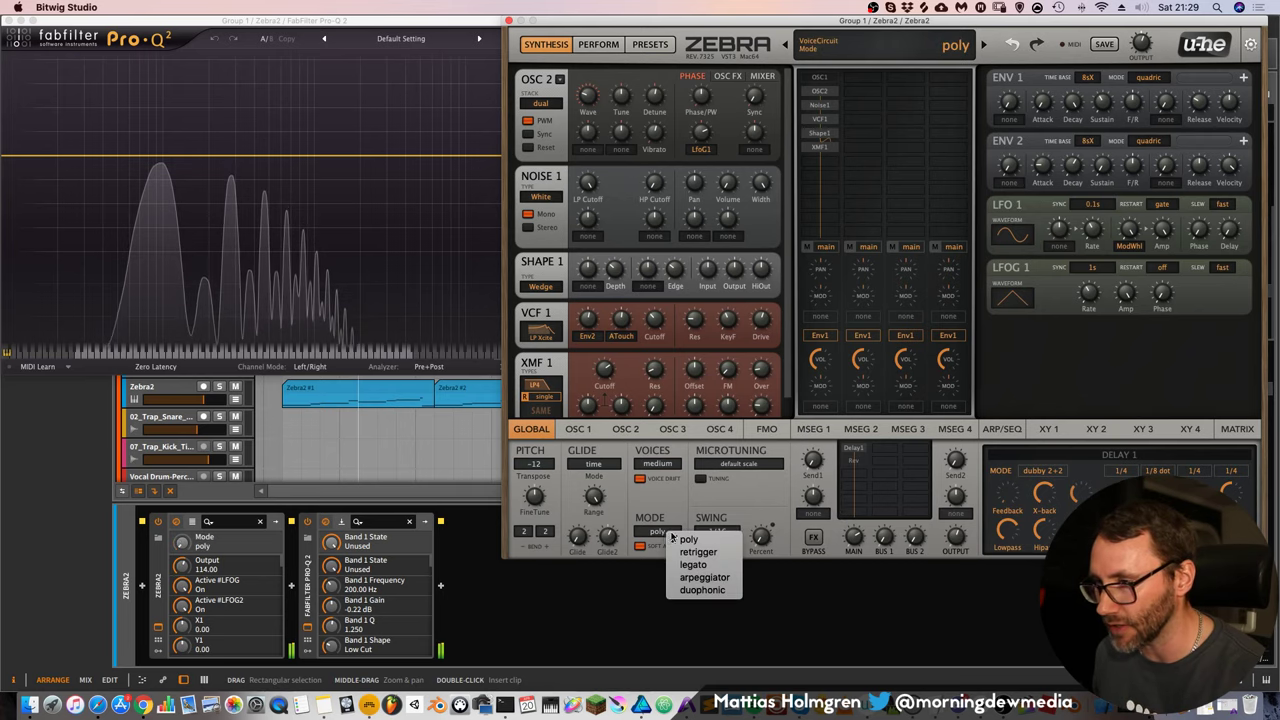
{"action": "left_click", "coordinate": [707, 566]}
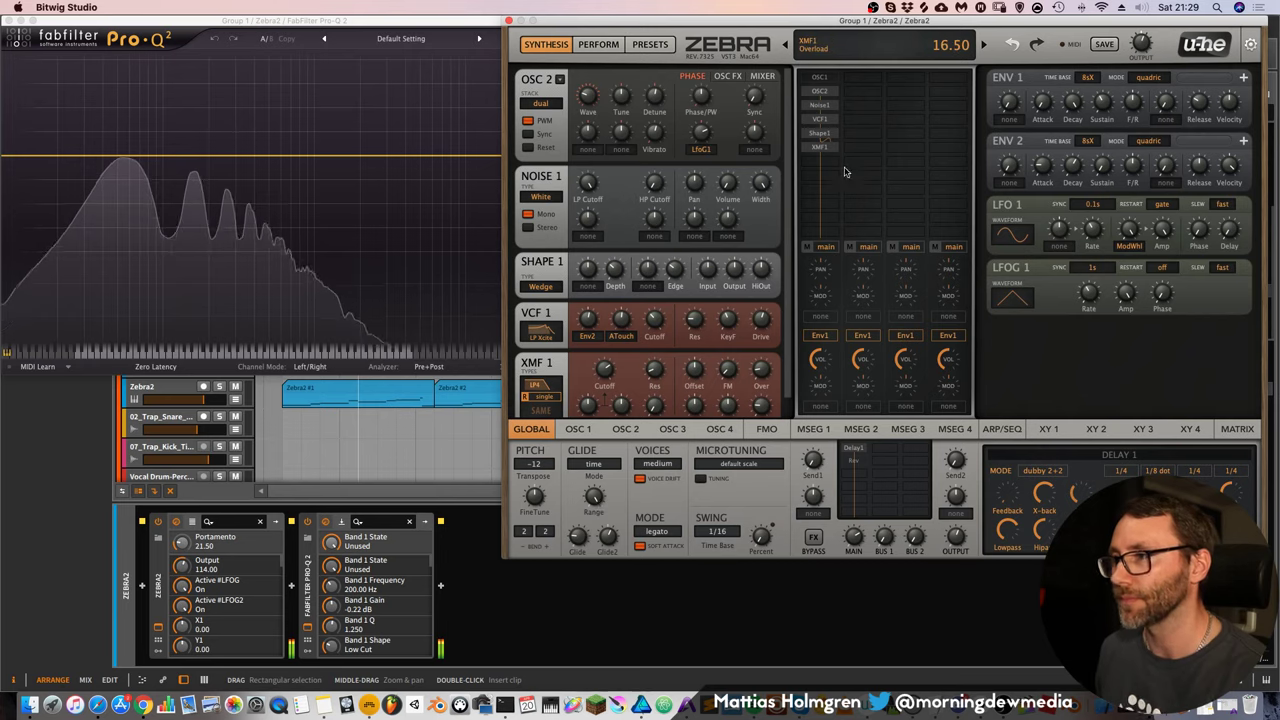
Bypass Shape1 and XMF1 to compare the legato bass without them, and reactivate both modules
{"action": "left_click", "coordinate": [828, 135]}
{"action": "left_click", "coordinate": [830, 148]}
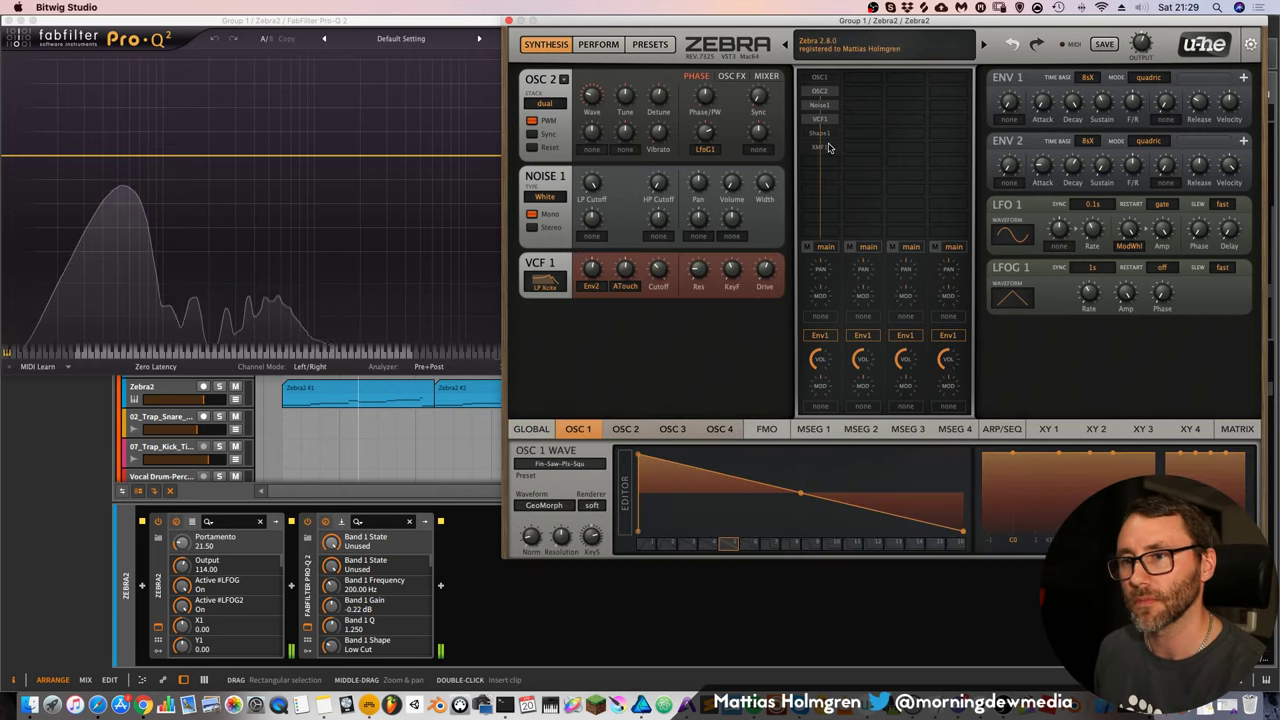
{"action": "left_click", "coordinate": [826, 135]}
{"action": "left_click", "coordinate": [829, 149]}
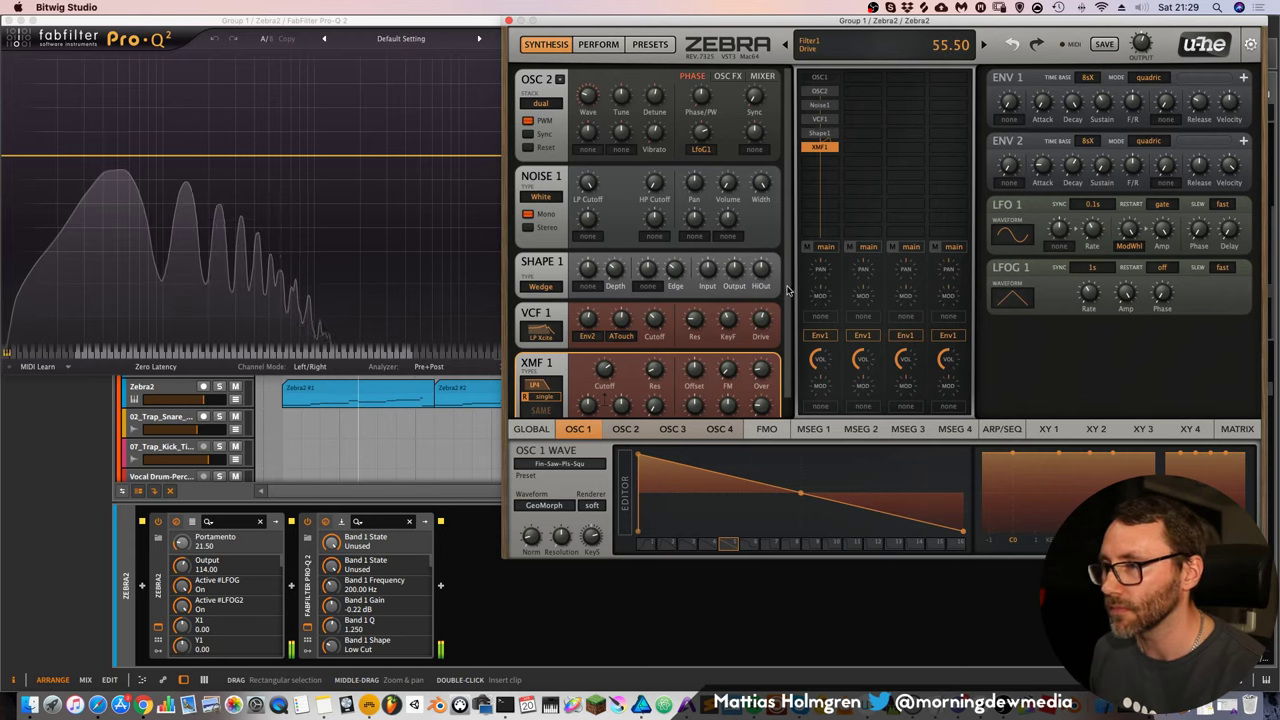
{"action": "scroll", "coordinate": [773, 410], "scroll_direction": "down", "scroll_amount": 2}
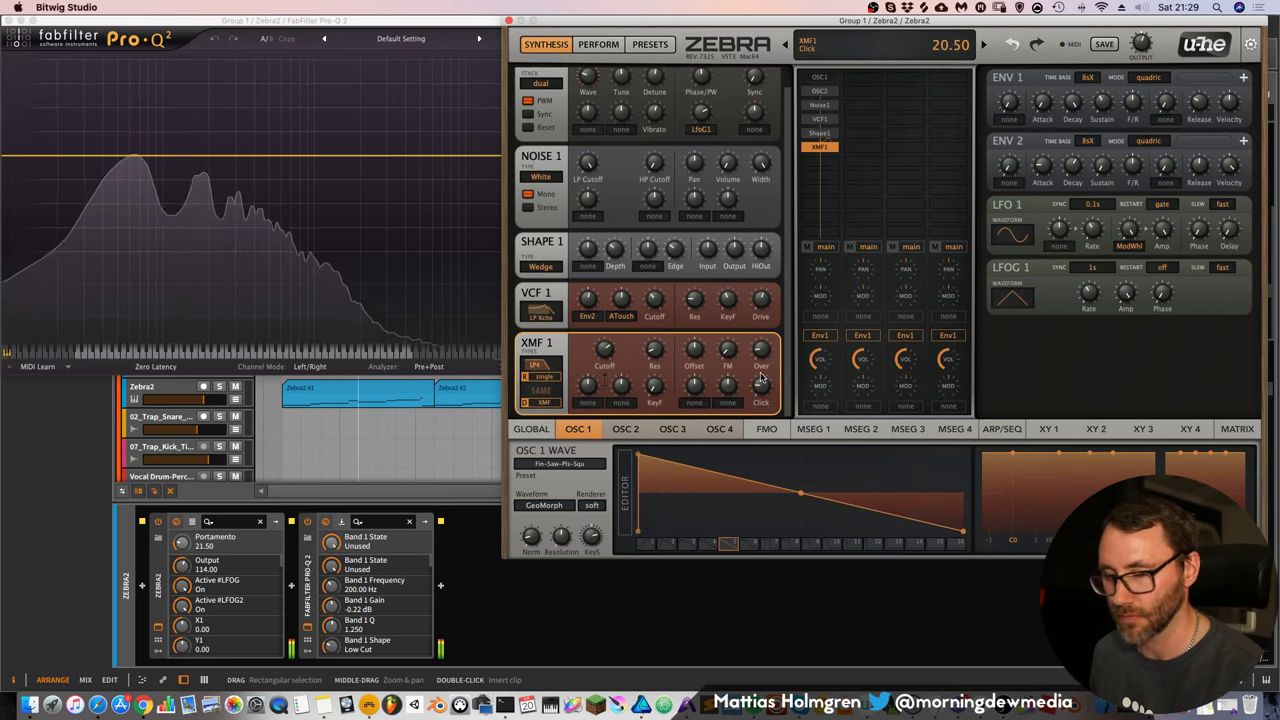
Select Delay1 in the global effects section and set its X-back to 49.50
{"action": "left_click", "coordinate": [531, 428]}
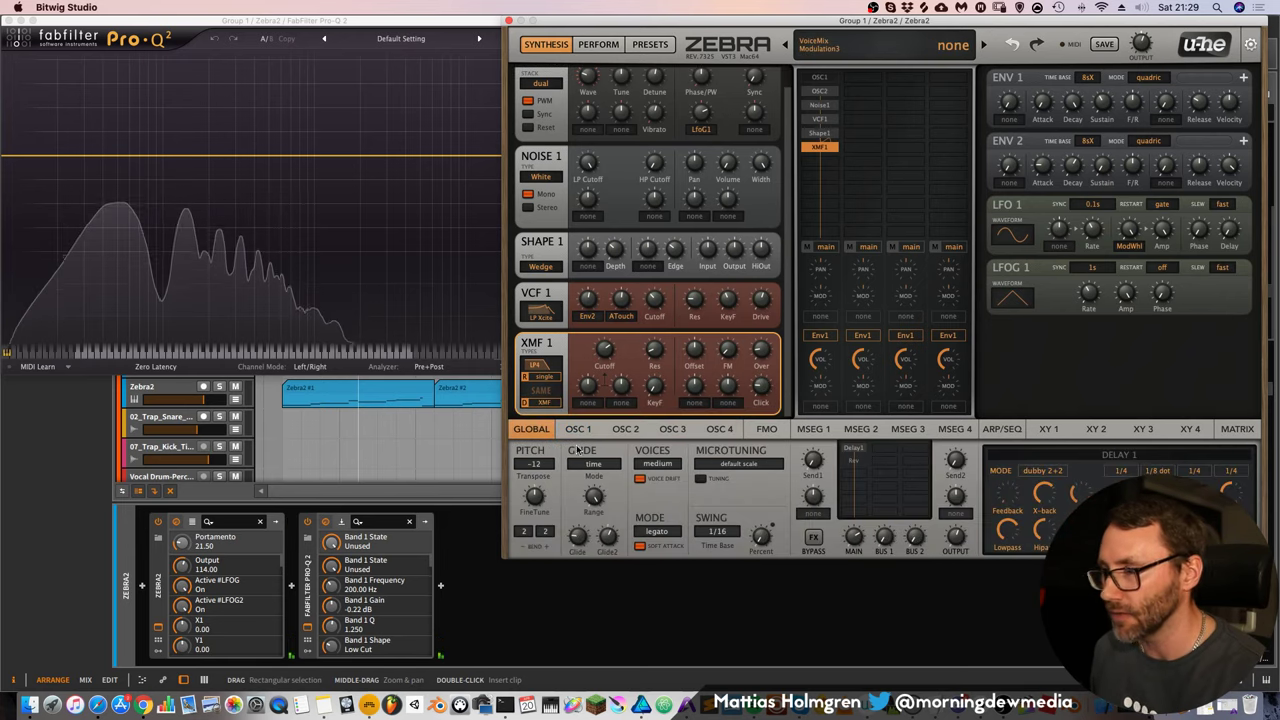
{"action": "left_click", "coordinate": [856, 448]}
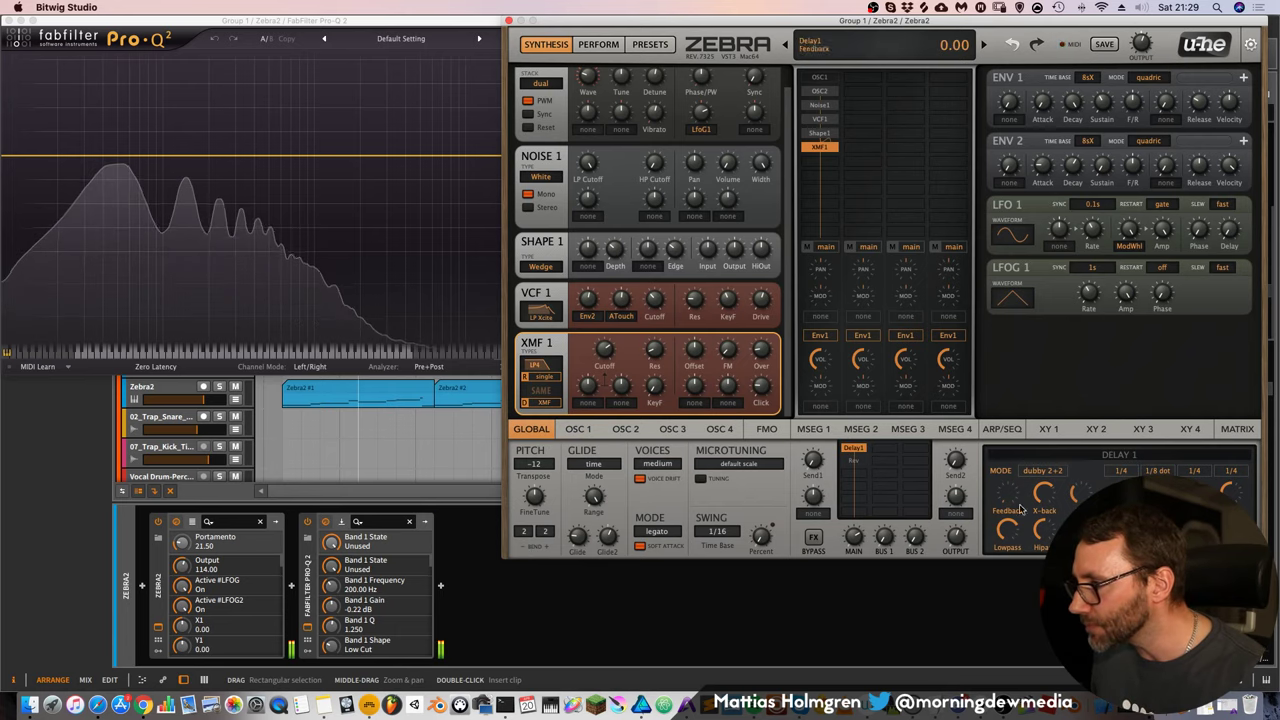
{"action": "left_click_drag", "start_coordinate": [1044, 494], "coordinate": [1044, 510]}
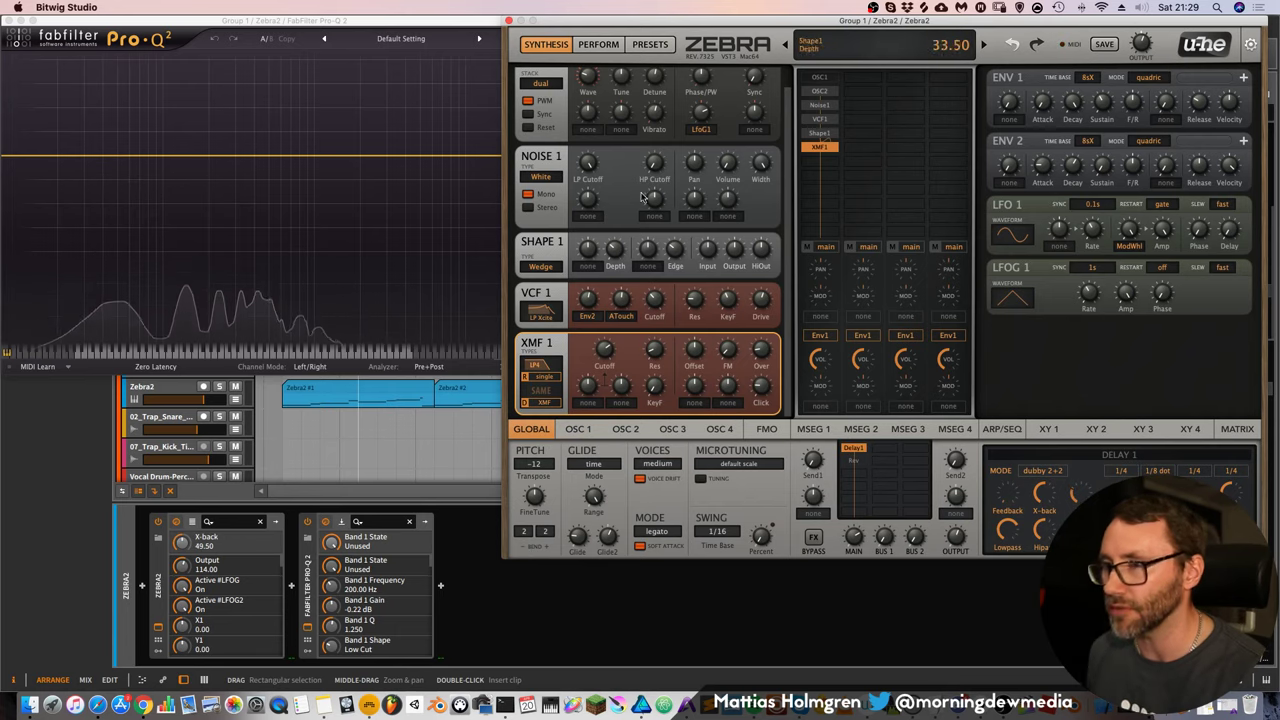
Reactivate OSC1, set the OSC 2 waveform to GeoMorph, and close the Zebra2 window
{"action": "left_click", "coordinate": [579, 429]}
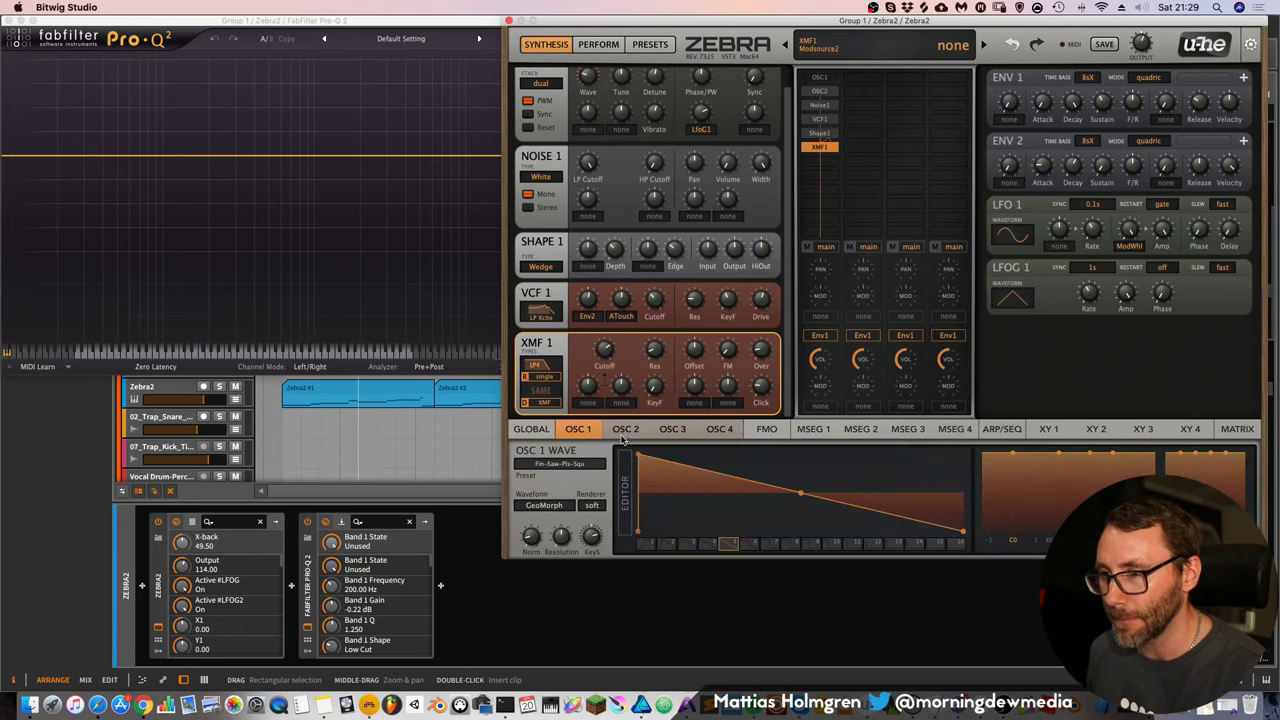
{"action": "left_click", "coordinate": [824, 79]}
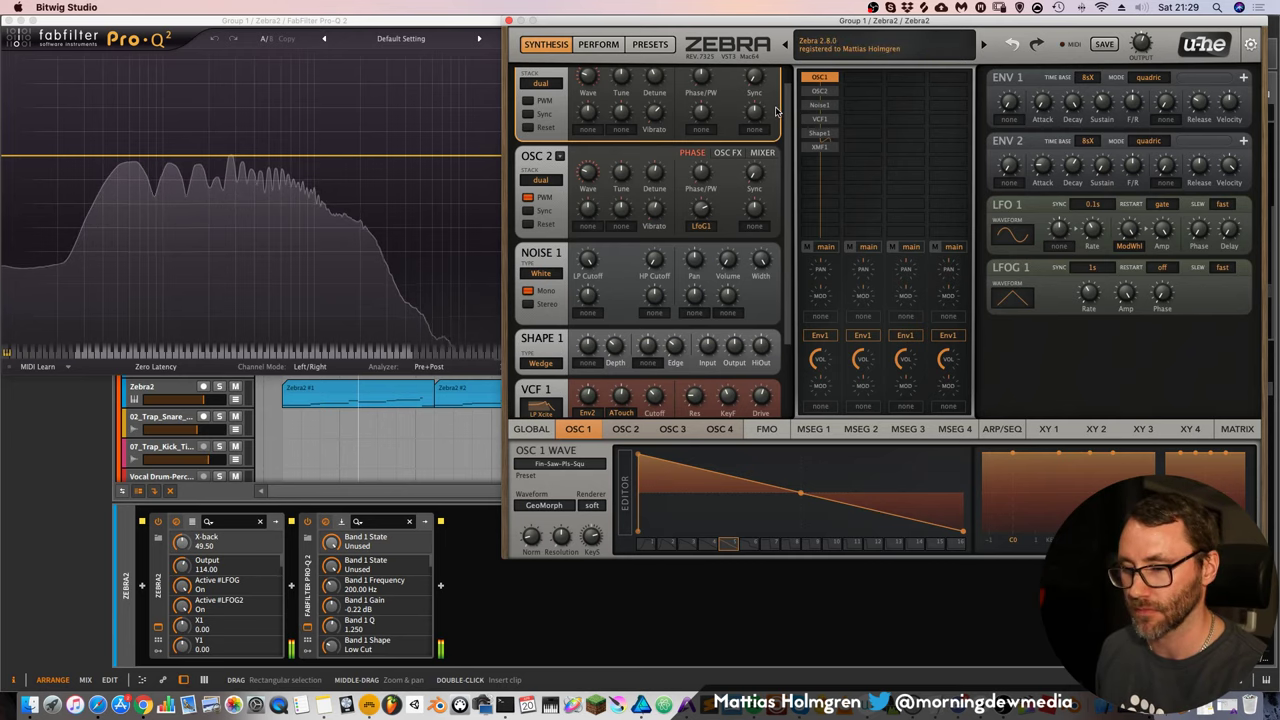
{"action": "left_click", "coordinate": [628, 432]}
{"action": "left_click", "coordinate": [562, 506]}
{"action": "left_click", "coordinate": [592, 512]}
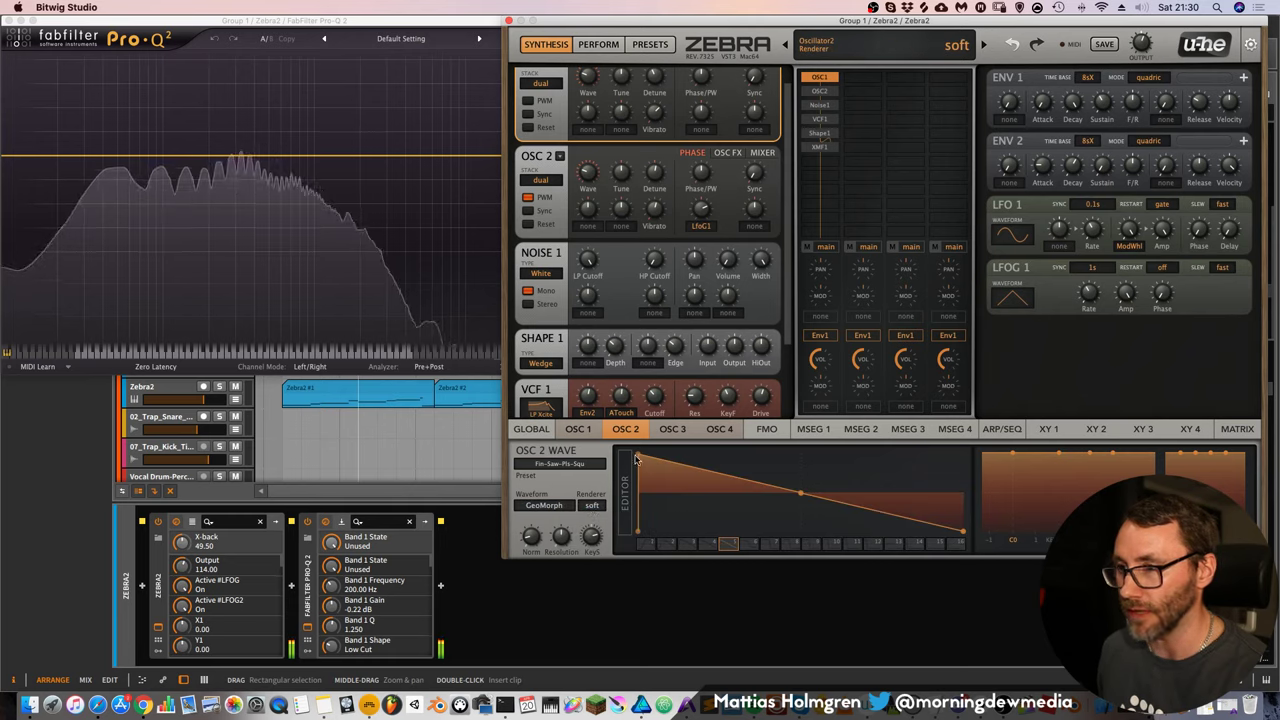
{"action": "left_click", "coordinate": [509, 21]}
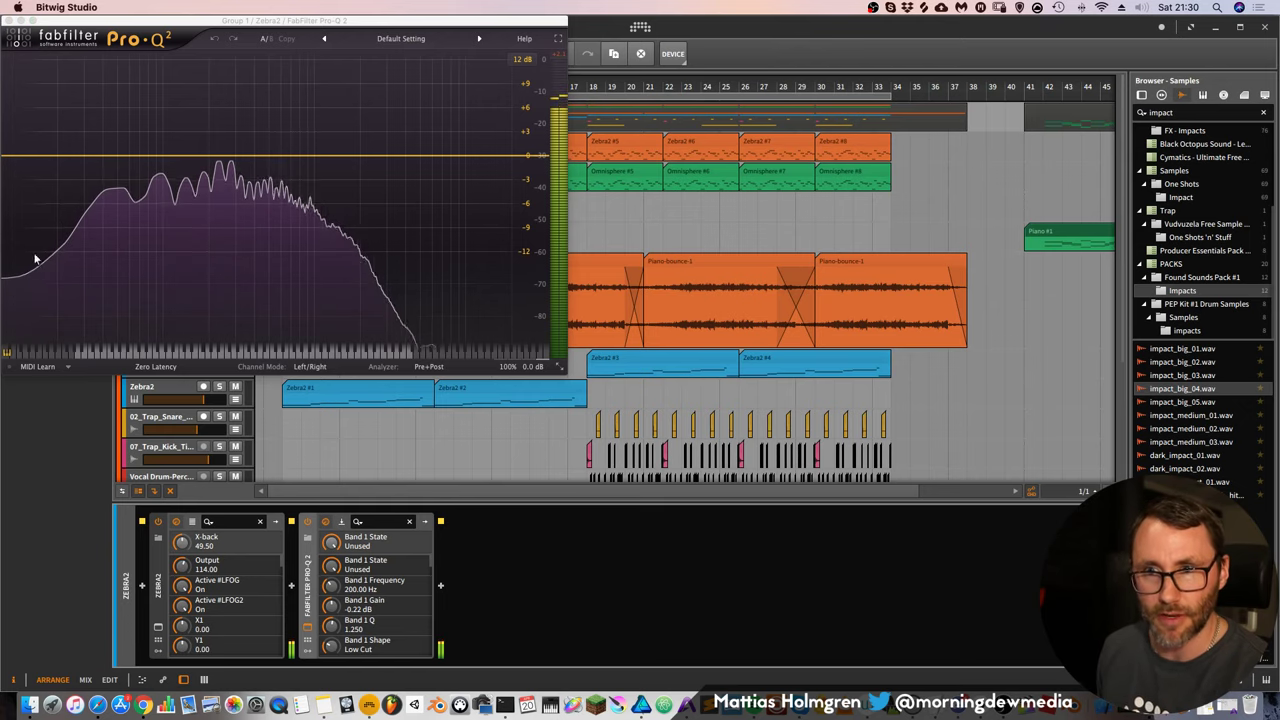
Move the Pro-Q 2 window towards the middle of the arrangement and add a Low Cut band at about 20 Hz
{"action": "left_click_drag", "start_coordinate": [60, 20], "coordinate": [452, 107]}
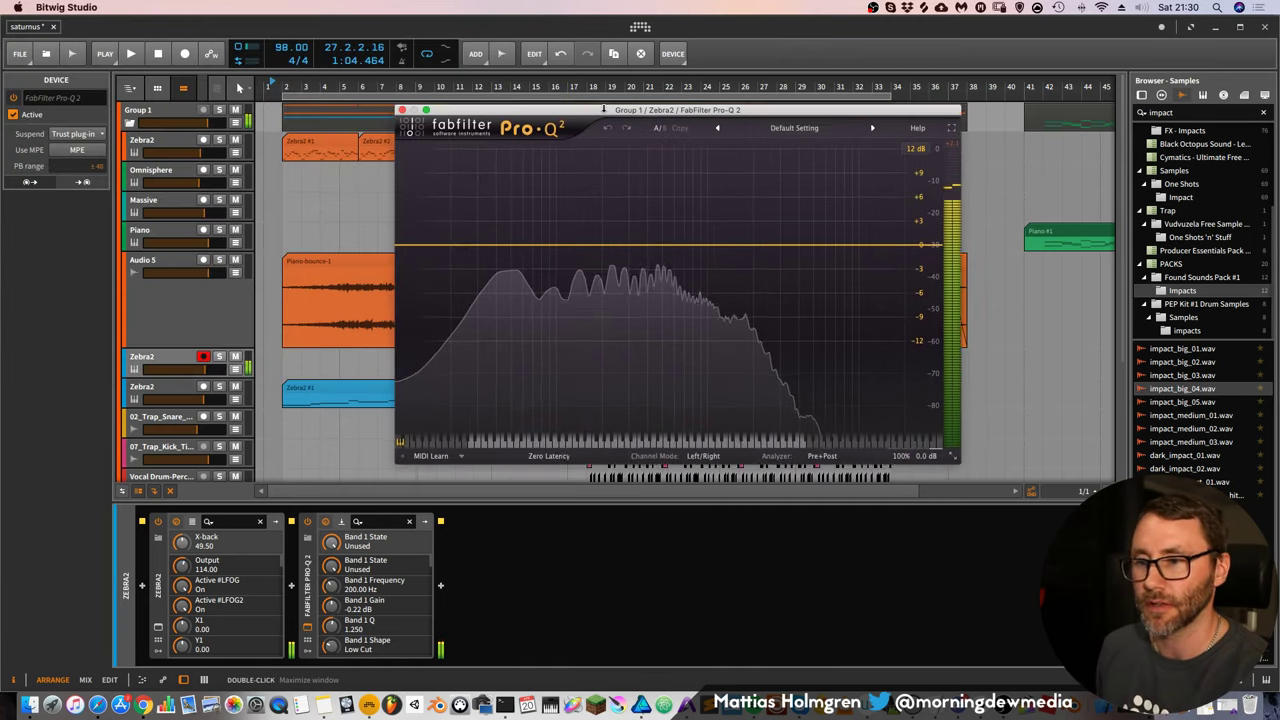
{"action": "double_click", "coordinate": [449, 244]}
{"action": "left_click", "coordinate": [436, 390]}
{"action": "left_click", "coordinate": [440, 434]}
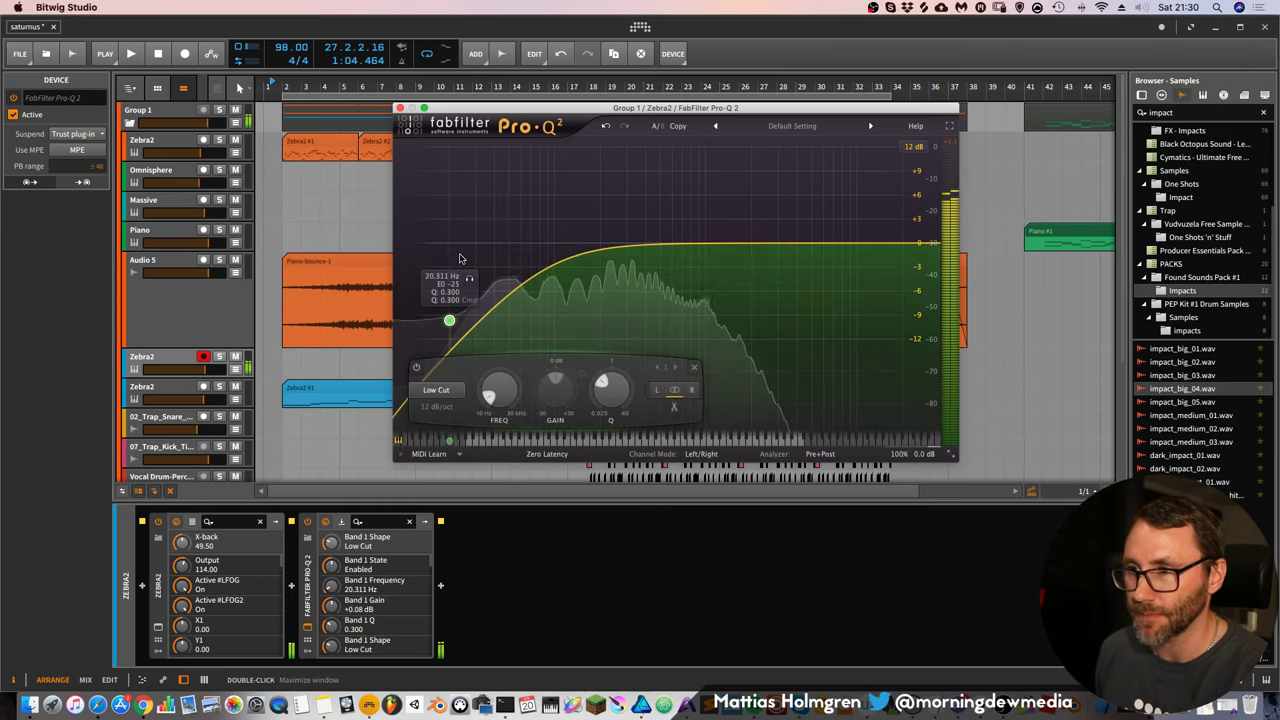
Tune the low cut to about 31 Hz with a Q of about 1.08 and a 12 dB/oct slope, and close Pro-Q 2
{"action": "left_click_drag", "start_coordinate": [449, 320], "coordinate": [473, 235]}
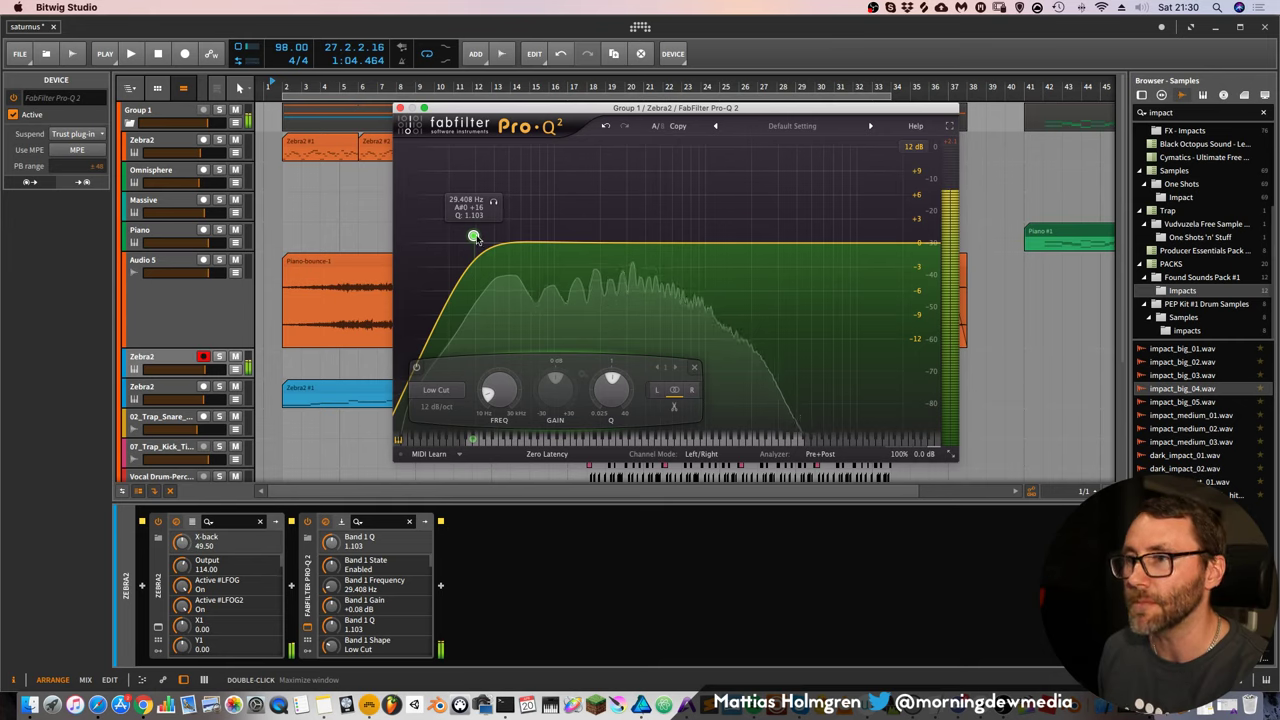
{"action": "left_click_drag", "start_coordinate": [475, 238], "coordinate": [479, 235]}
{"action": "left_click", "coordinate": [438, 407]}
{"action": "left_click", "coordinate": [460, 142]}
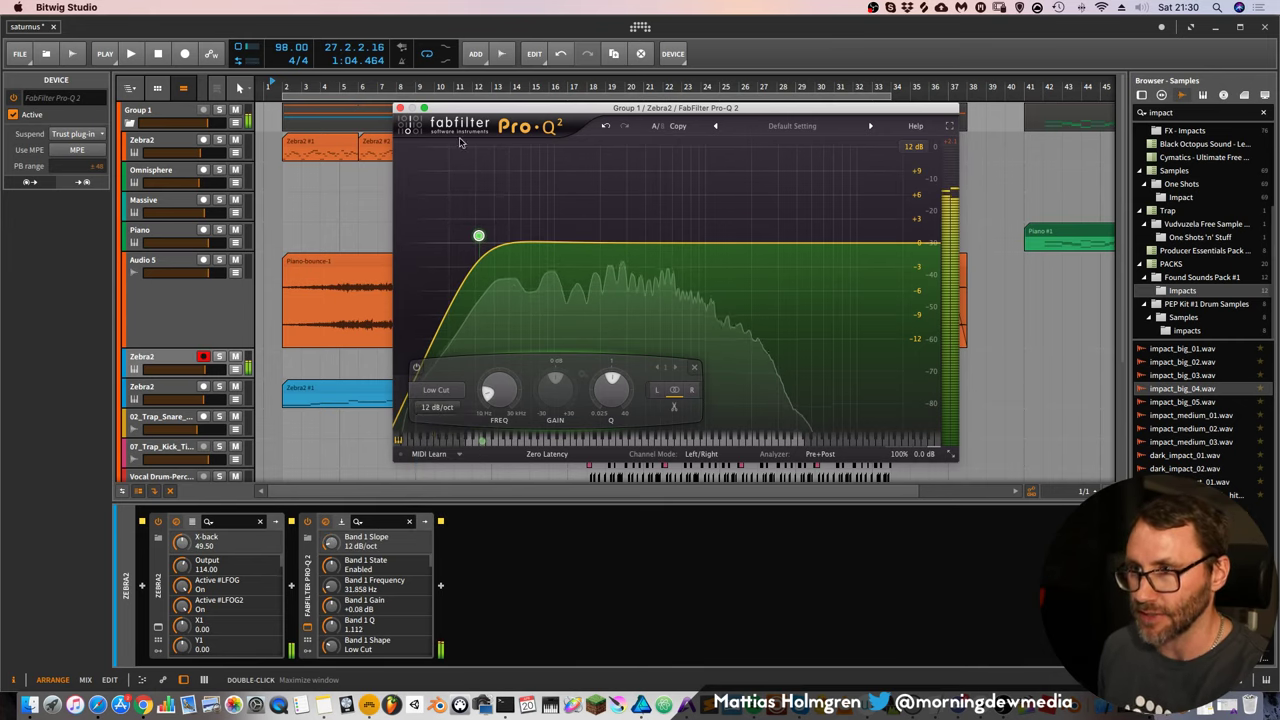
{"action": "scroll", "coordinate": [478, 237], "scroll_direction": "up", "scroll_amount": 2}
{"action": "left_click_drag", "start_coordinate": [478, 237], "coordinate": [476, 246]}
{"action": "left_click", "coordinate": [400, 108]}
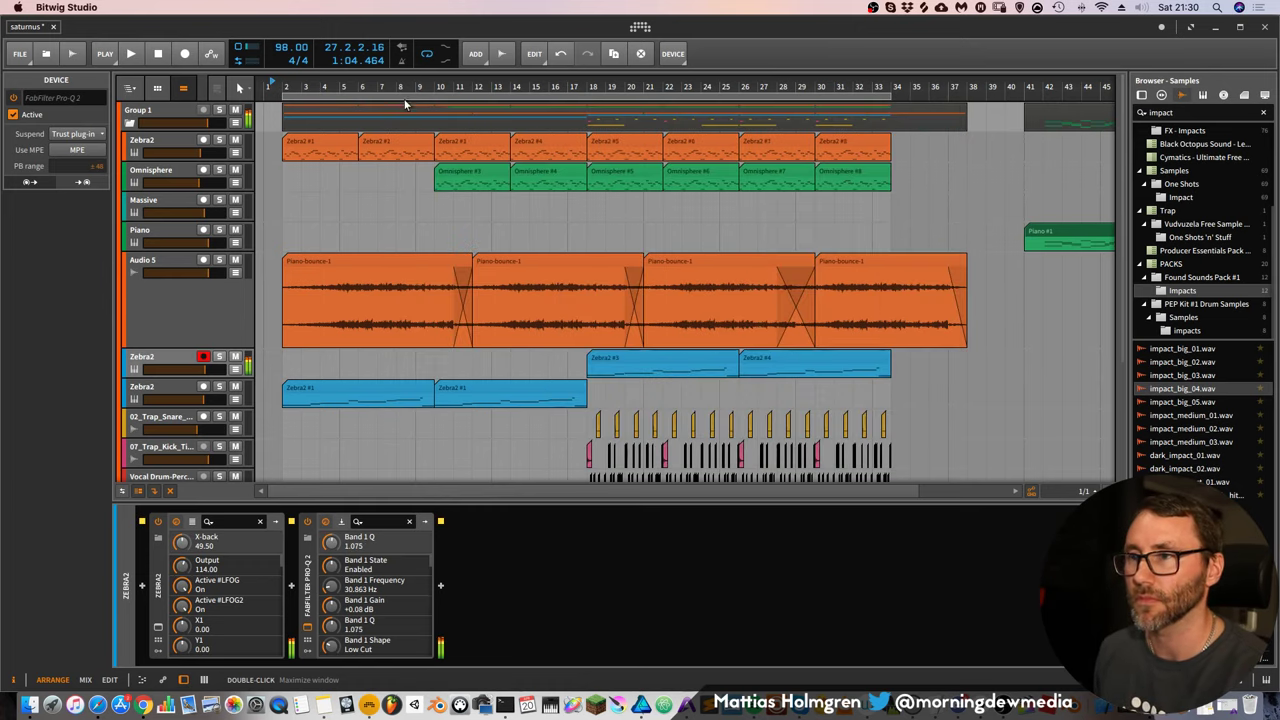
Play the arrangement from the start and select the Piano track for live playing
{"action": "key", "text": "space"}
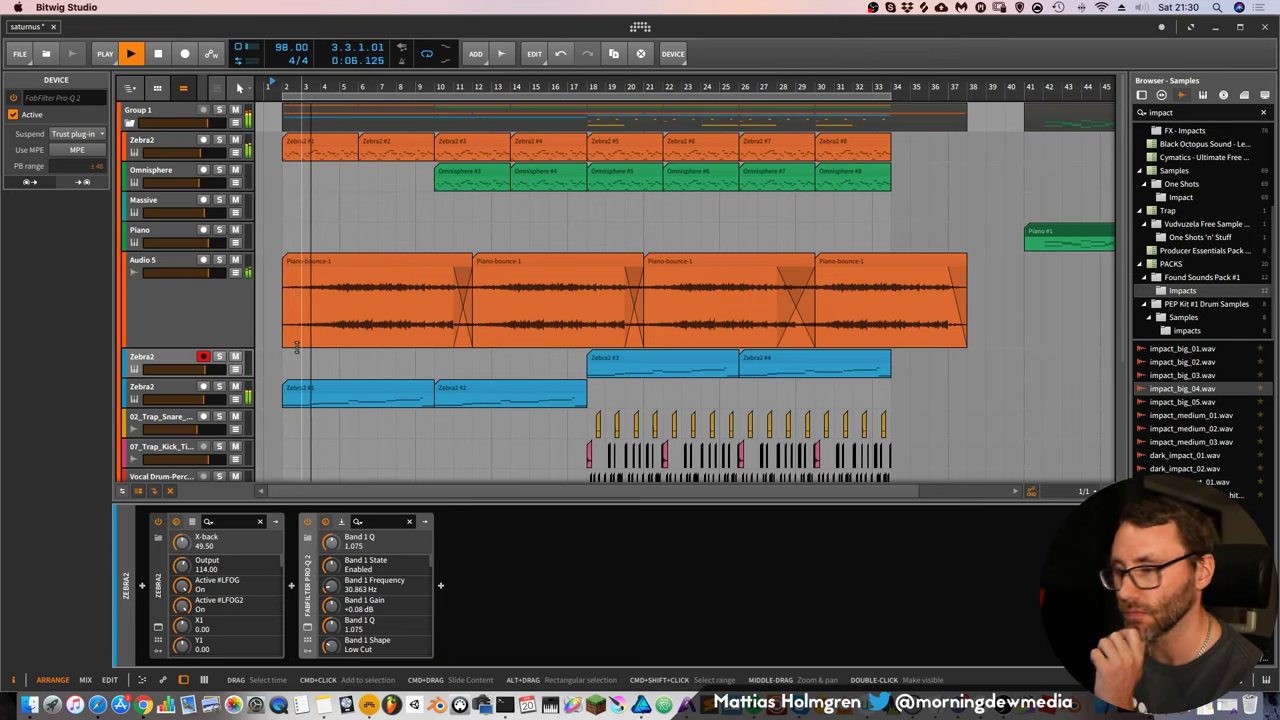
{"action": "left_click", "coordinate": [168, 233]}
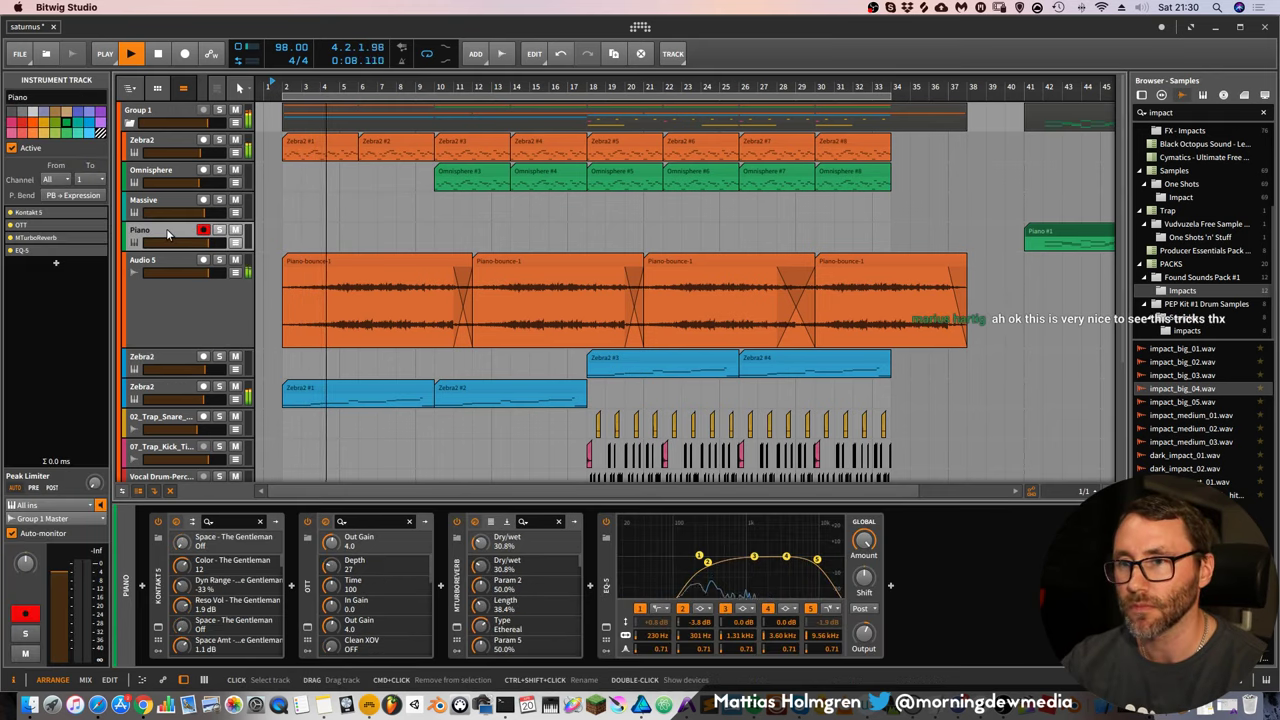
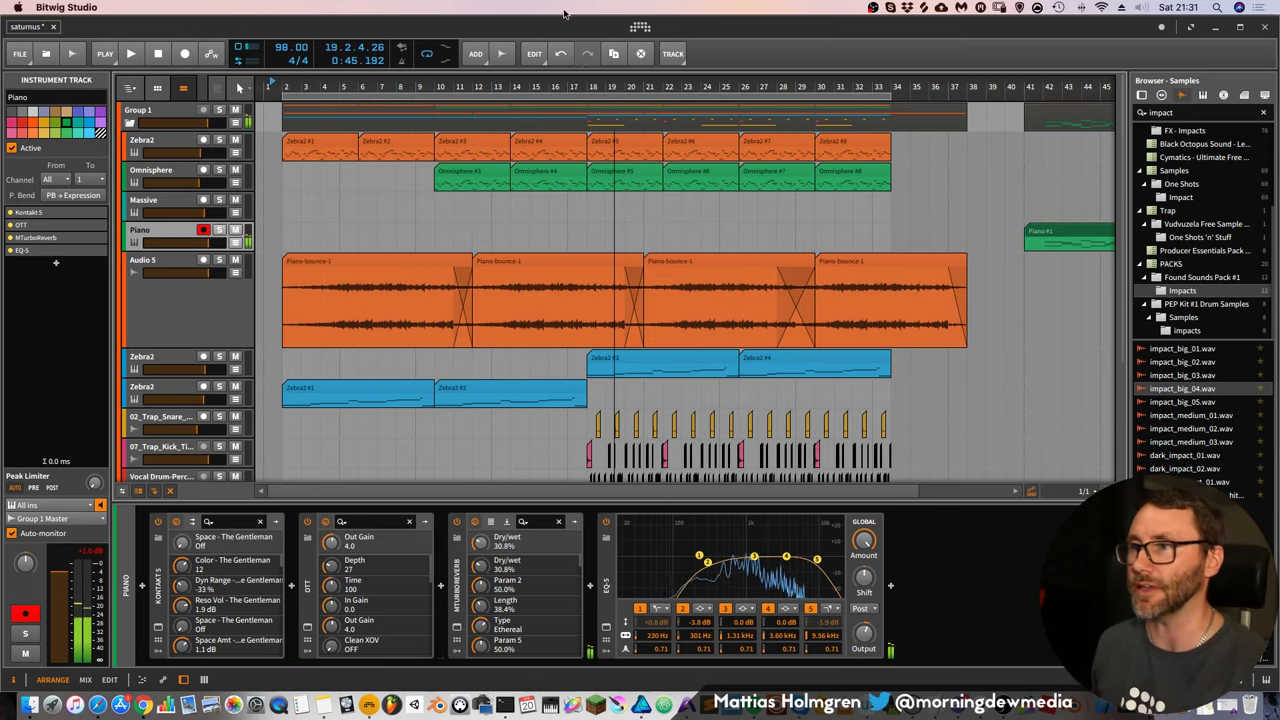
Save the saturnus project
{"action": "left_click_drag", "start_coordinate": [643, 87], "coordinate": [643, 48]}
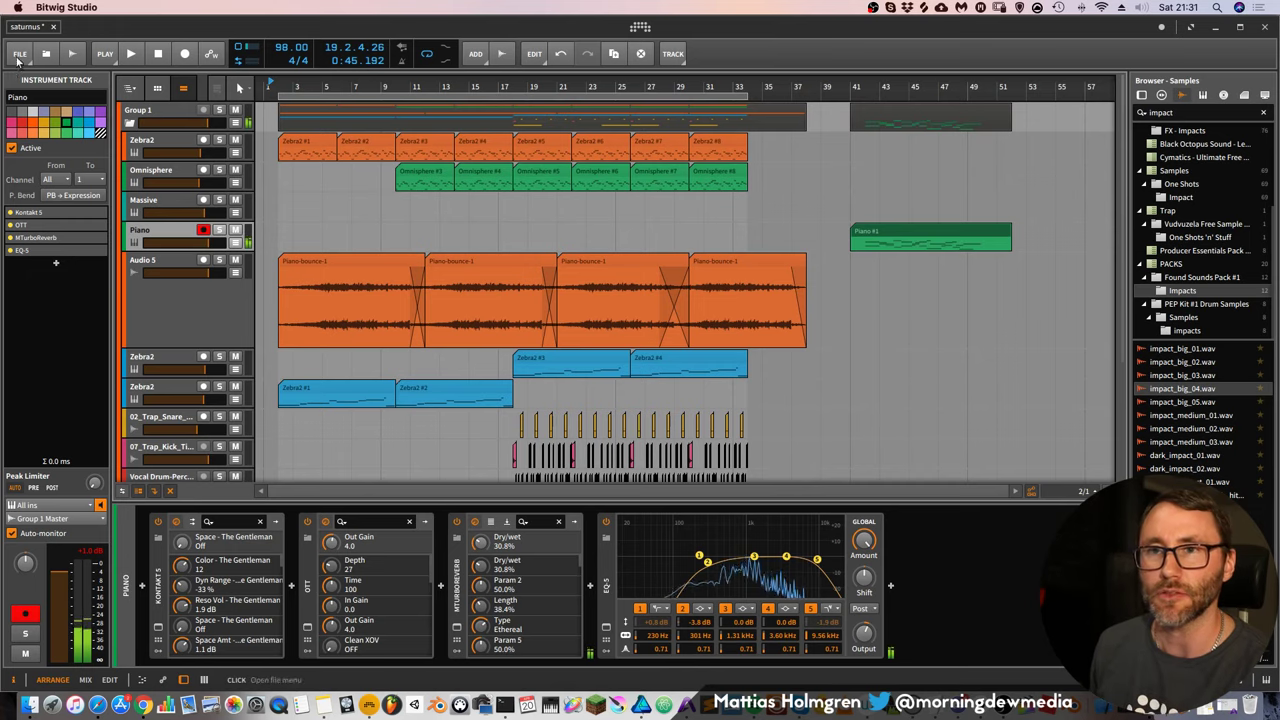
{"action": "left_click", "coordinate": [19, 54]}
{"action": "left_click", "coordinate": [37, 117]}
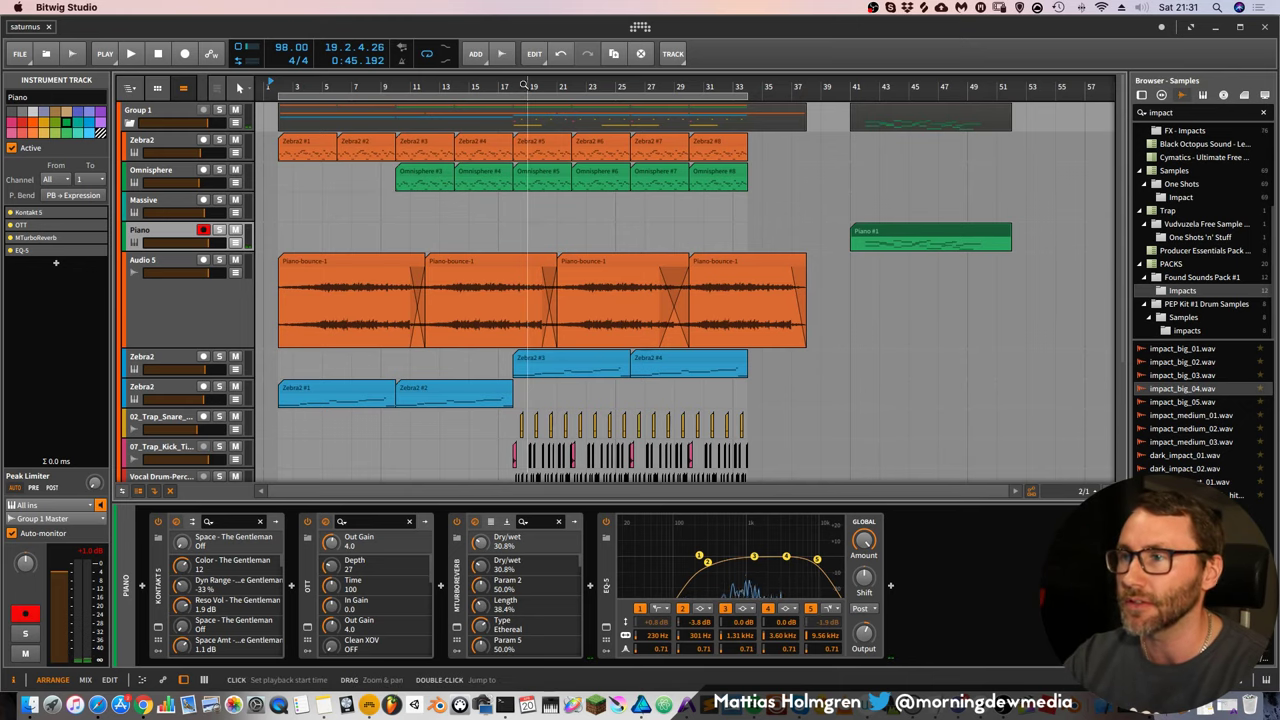
{"action": "left_click_drag", "start_coordinate": [523, 85], "coordinate": [630, 118]}
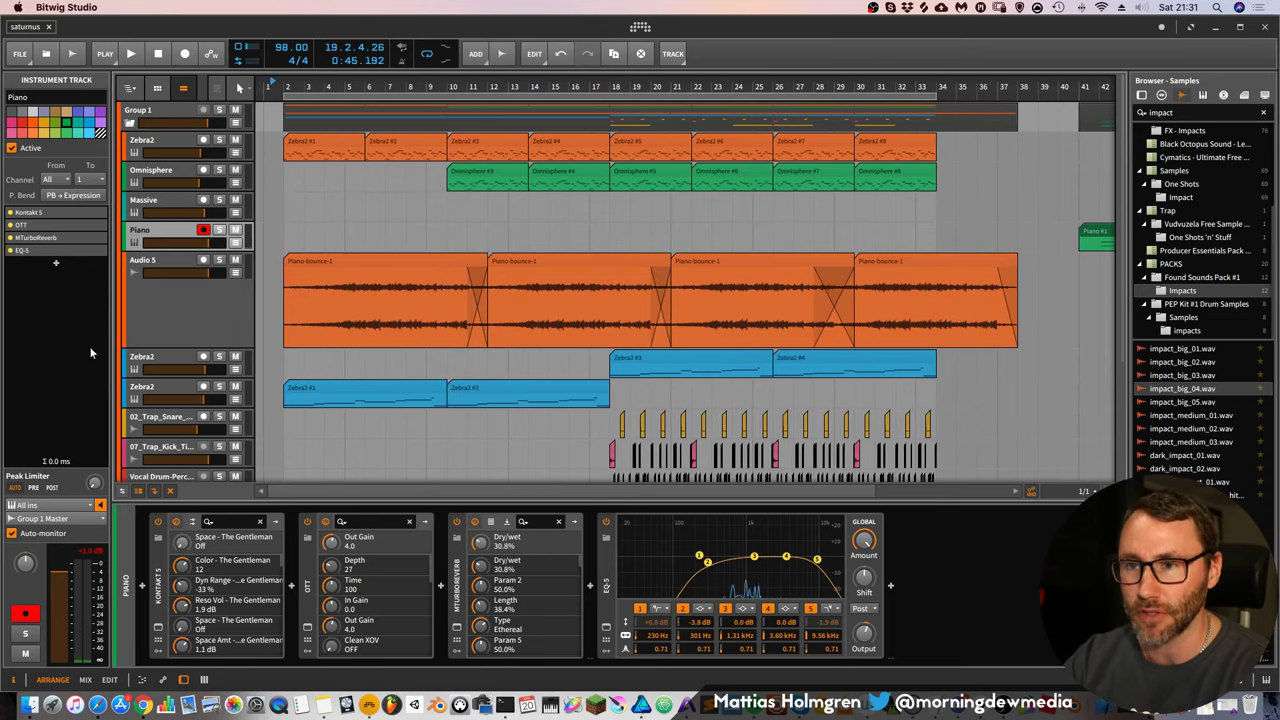
Enlarge the Audio 5 track to inspect the Piano-bounce-1 waveforms, and return it to its compact height
{"action": "left_click_drag", "start_coordinate": [159, 348], "coordinate": [178, 465]}
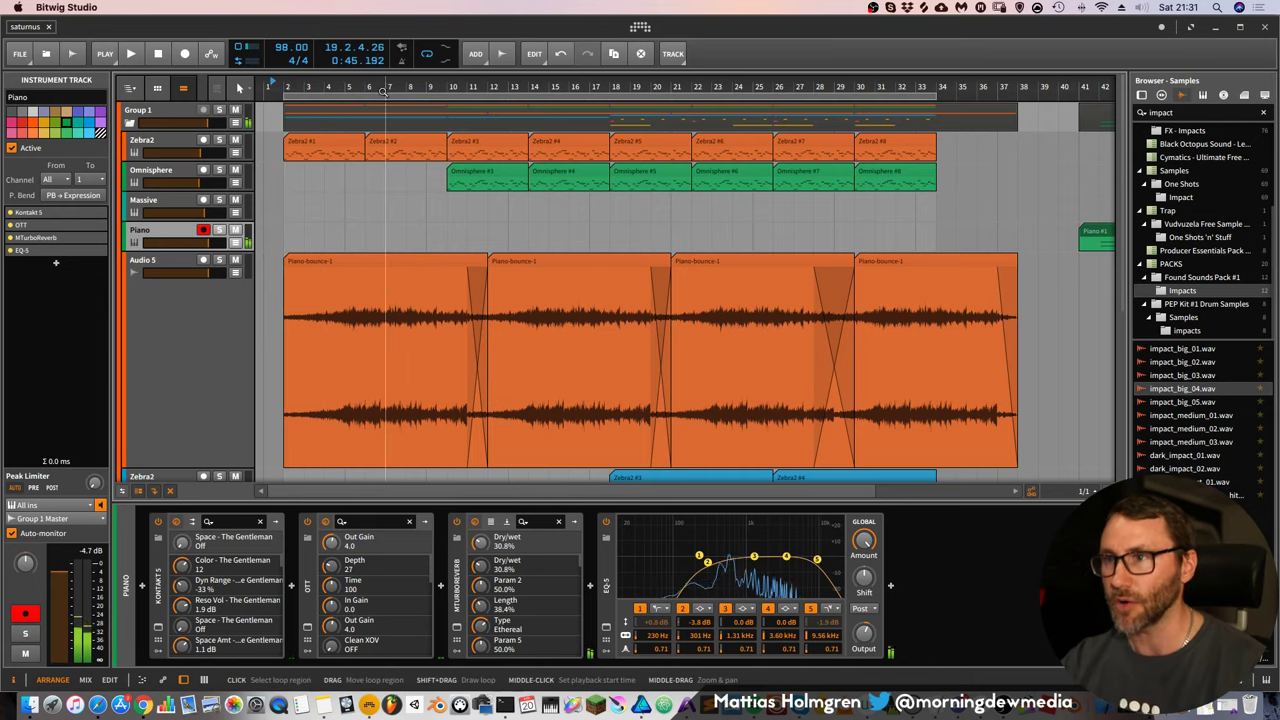
{"action": "left_click_drag", "start_coordinate": [386, 98], "coordinate": [372, 95]}
{"action": "left_click_drag", "start_coordinate": [147, 472], "coordinate": [146, 285]}
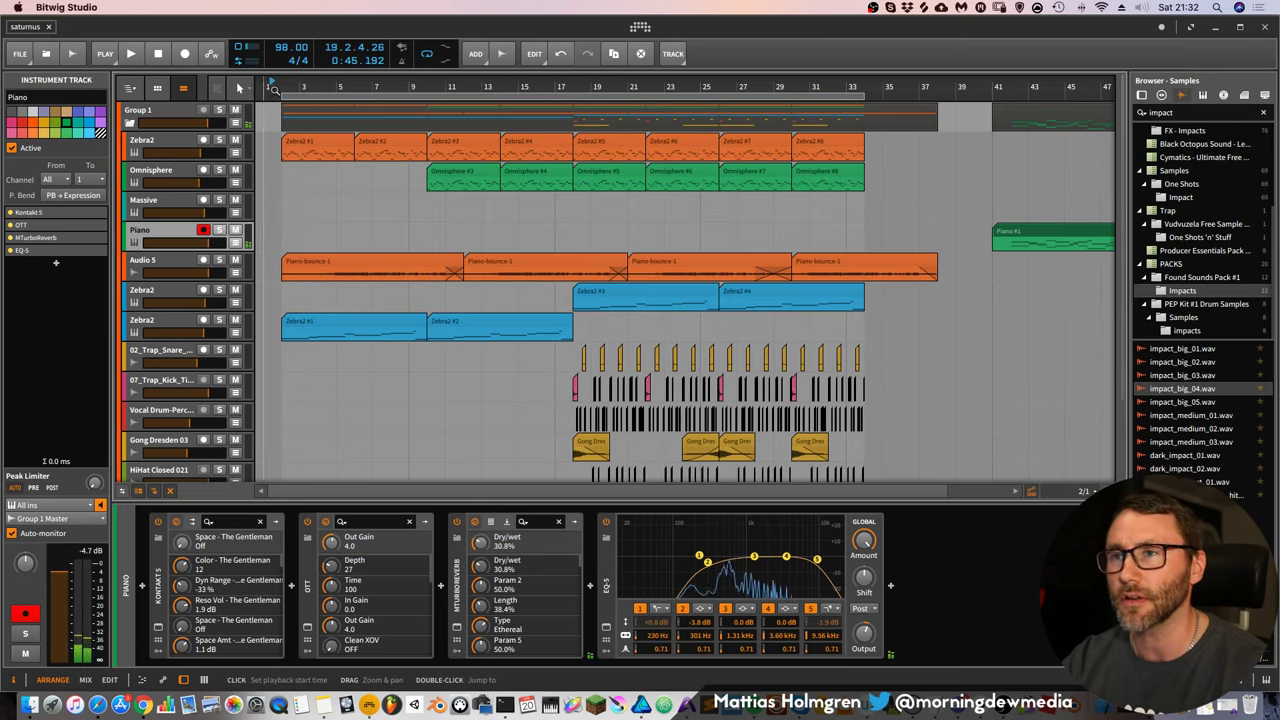
{"action": "left_click_drag", "start_coordinate": [284, 88], "coordinate": [285, 90]}
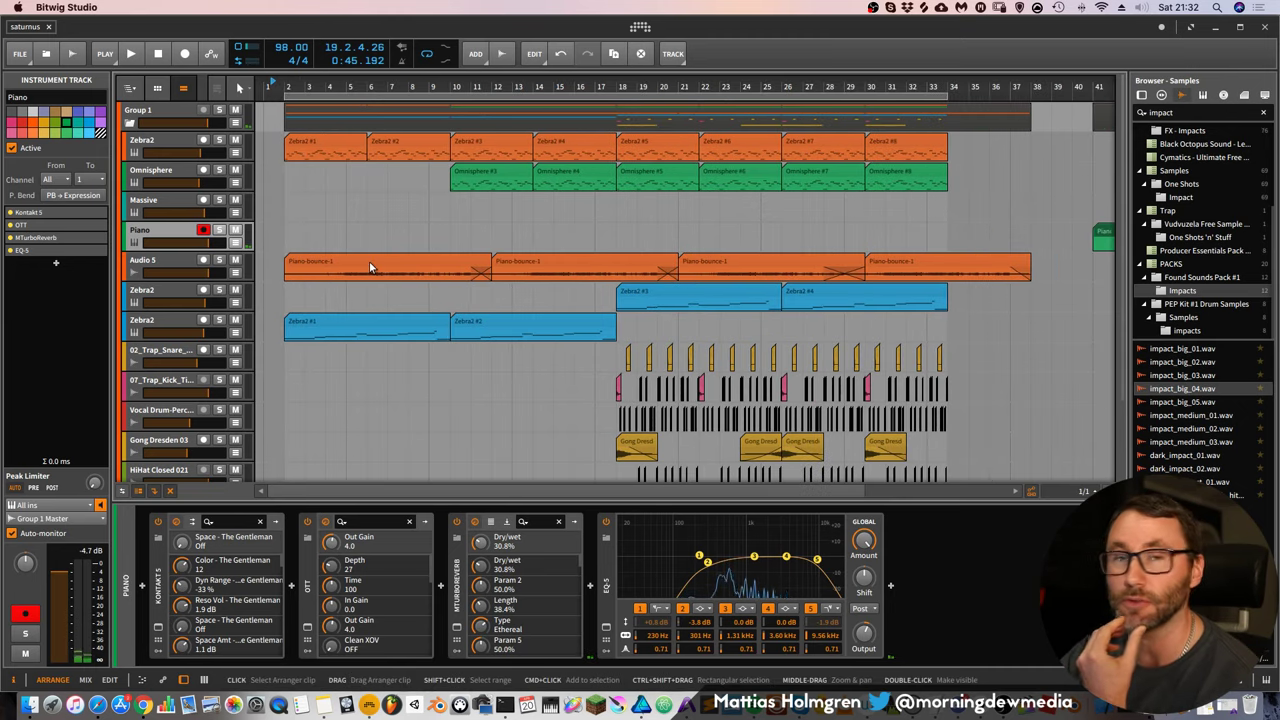
Play the arrangement from the start to listen to the bounced piano in the mix
{"action": "left_click", "coordinate": [284, 88]}
{"action": "key", "text": "space"}
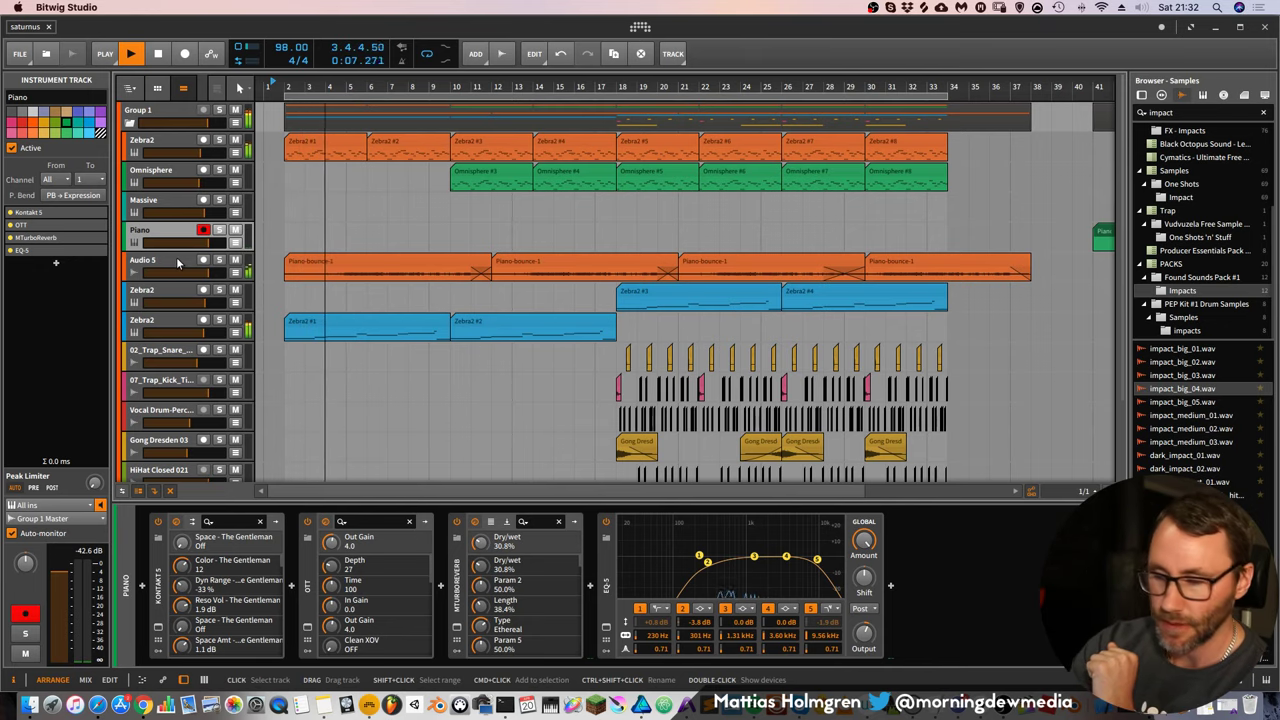
{"action": "key", "text": "XF86AudioRaiseVolume"}
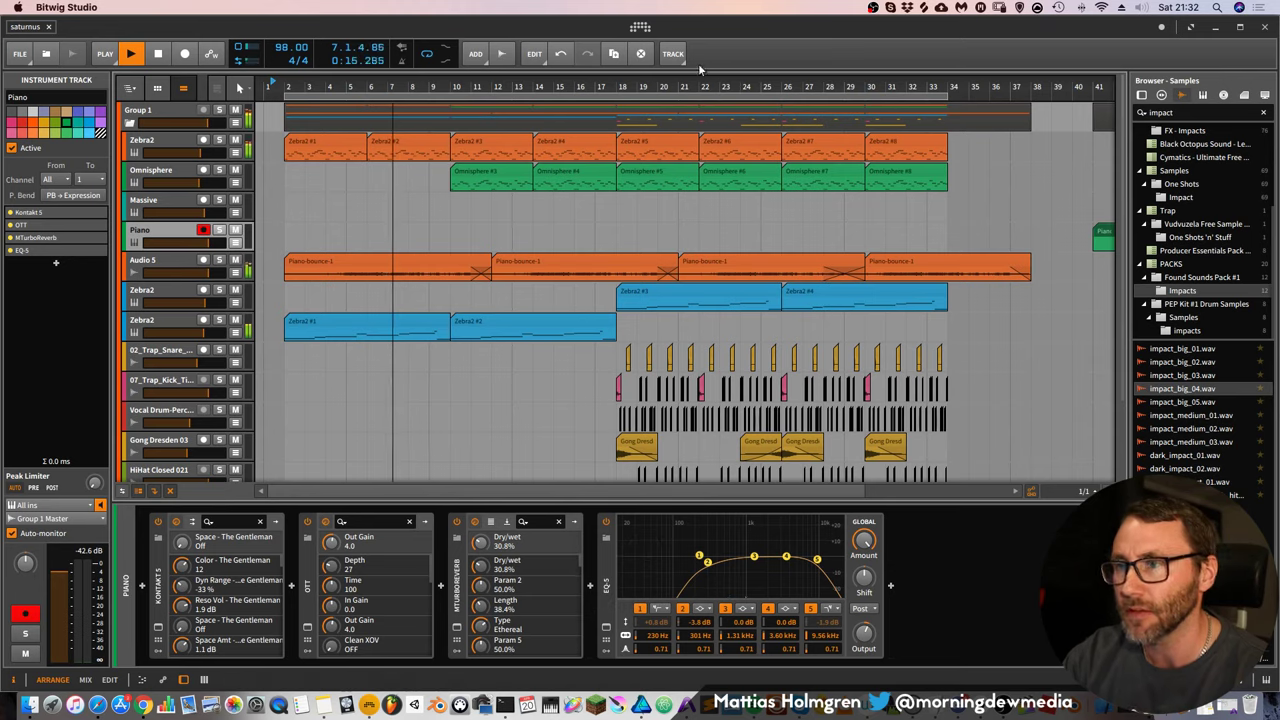
{"action": "left_click_drag", "start_coordinate": [702, 87], "coordinate": [619, 80]}
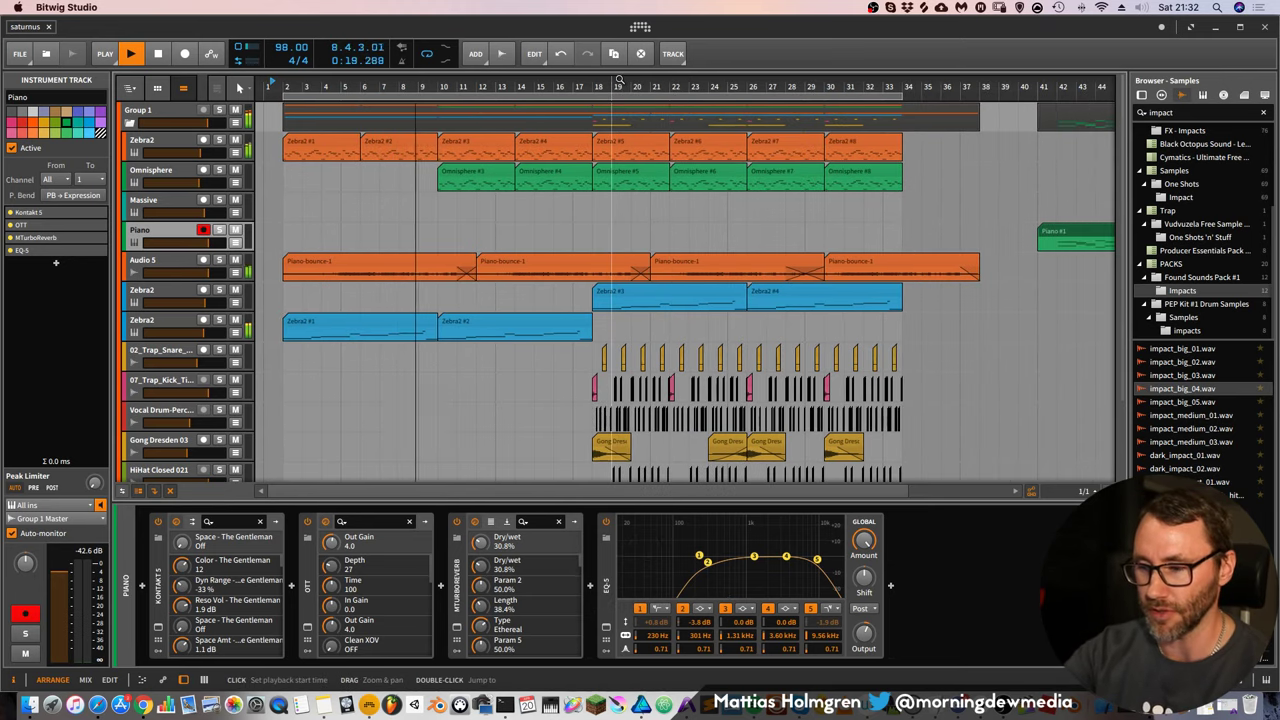
{"action": "key", "text": "F11"}
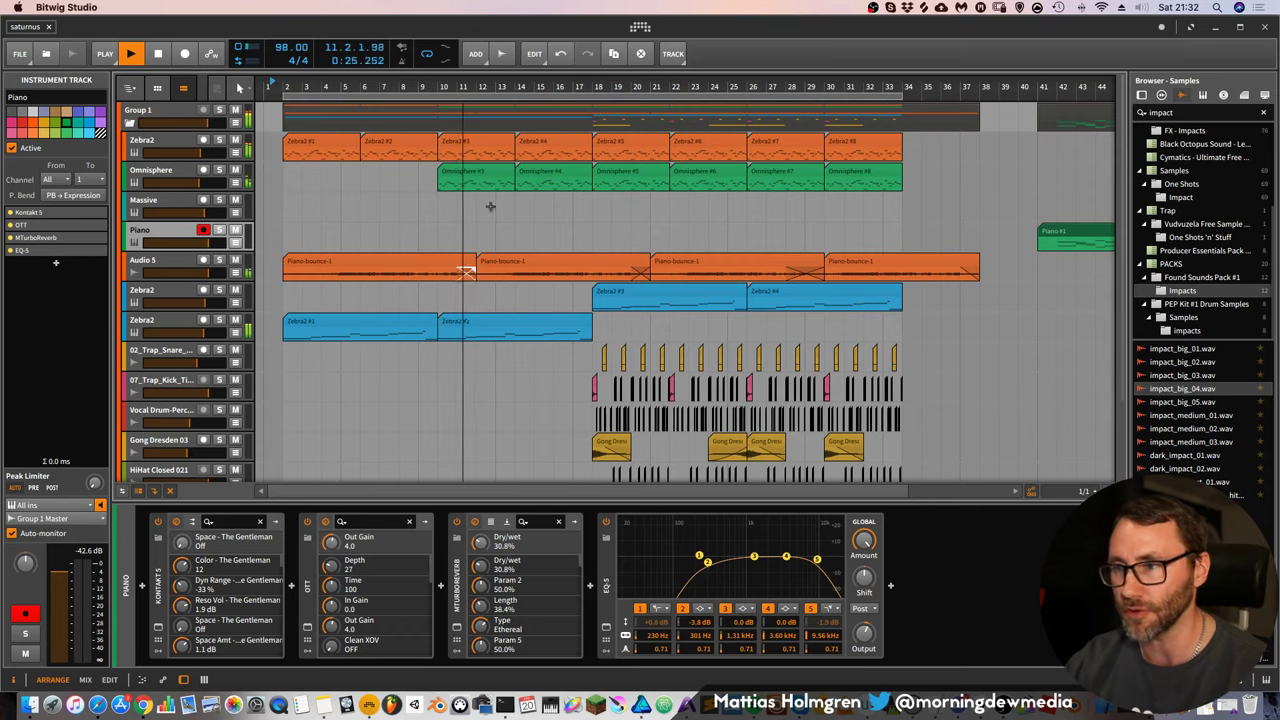
{"action": "mouse_move", "coordinate": [508, 87]}
{"action": "left_mouse_down"}
{"action": "mouse_move", "coordinate": [550, 125]}
{"action": "mouse_move", "coordinate": [500, 88]}
{"action": "left_mouse_up"}
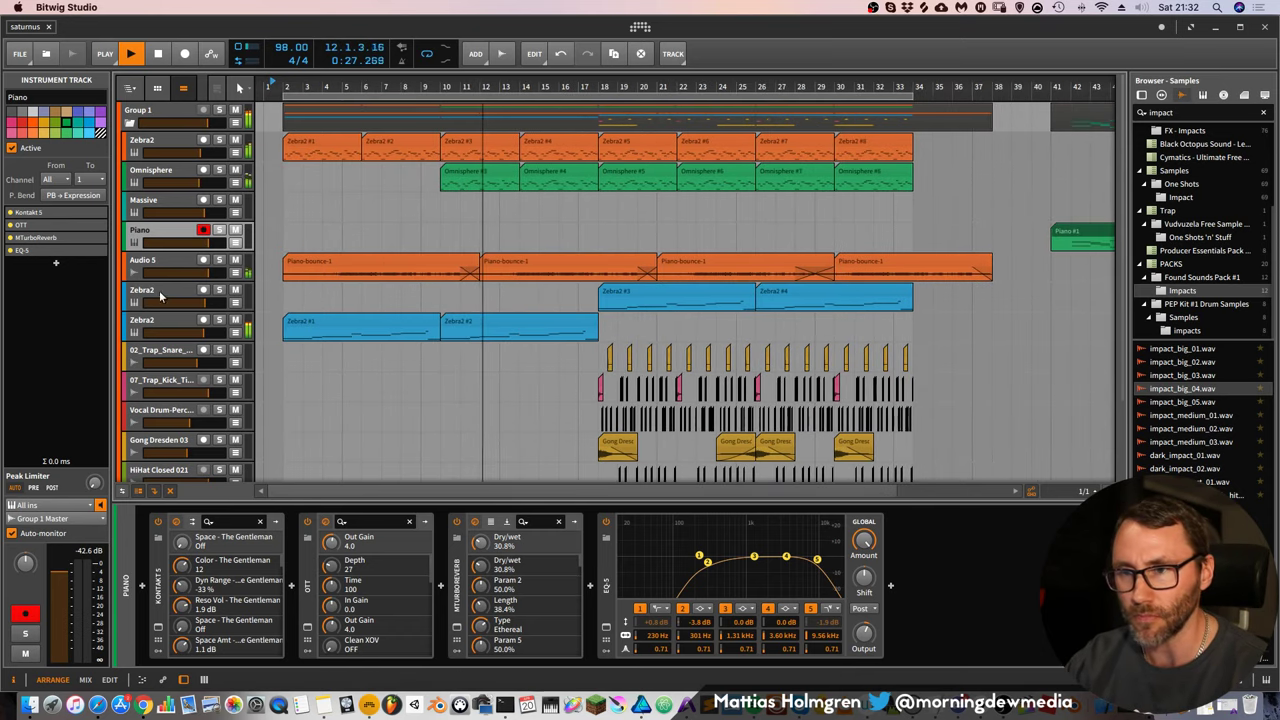
Insert the ValhallaRoom reverb on the Audio 5 track between EQ-5 and Tool
{"action": "left_click", "coordinate": [168, 270]}
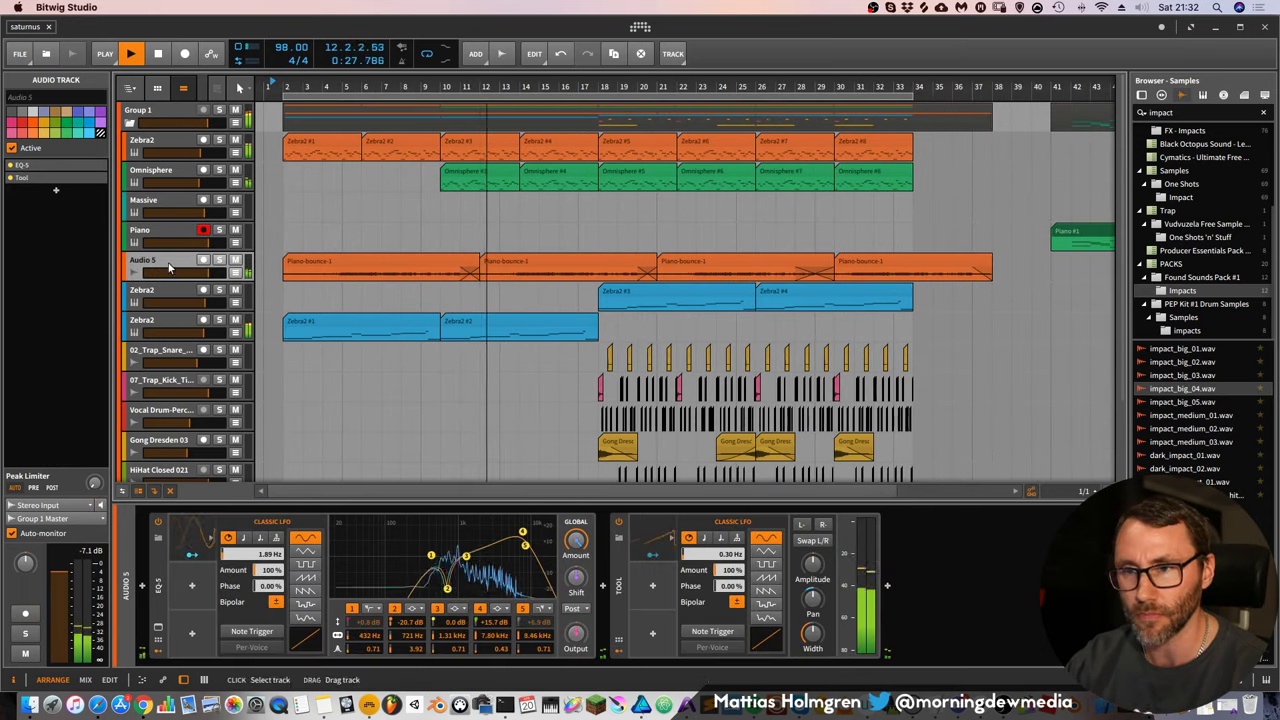
{"action": "left_click", "coordinate": [604, 581]}
{"action": "left_click", "coordinate": [537, 294]}
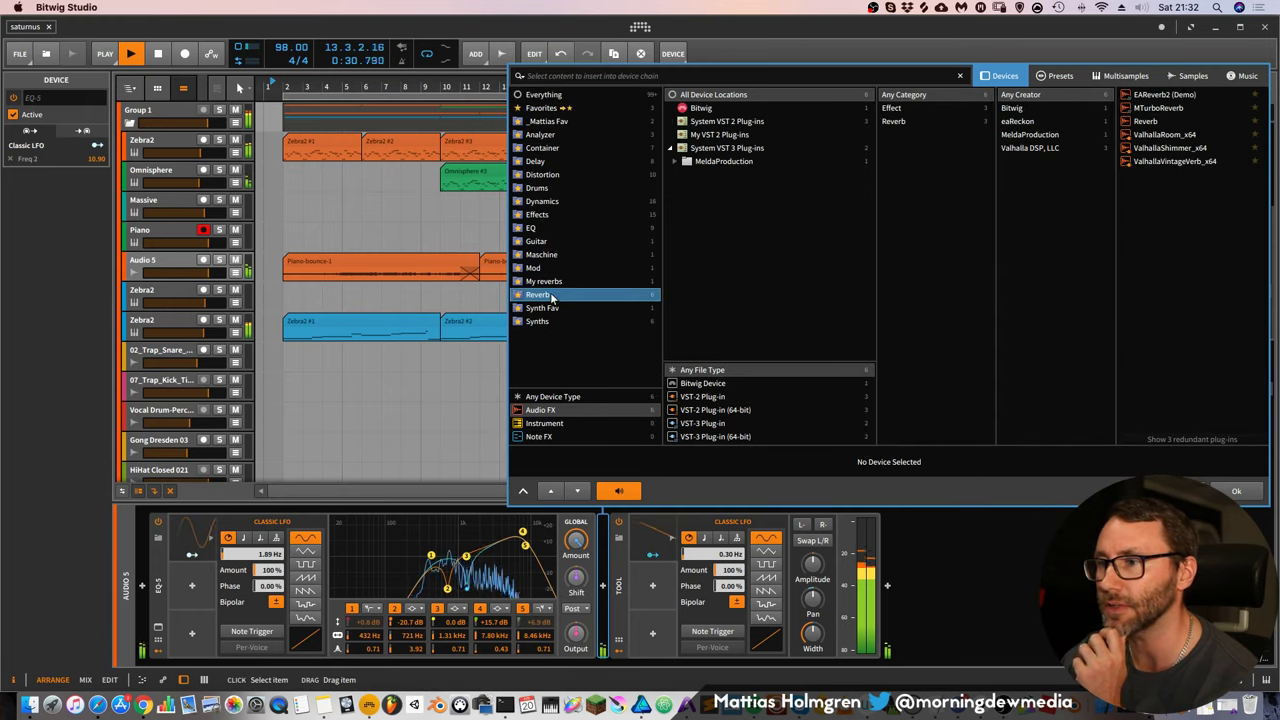
{"action": "double_click", "coordinate": [1165, 135]}
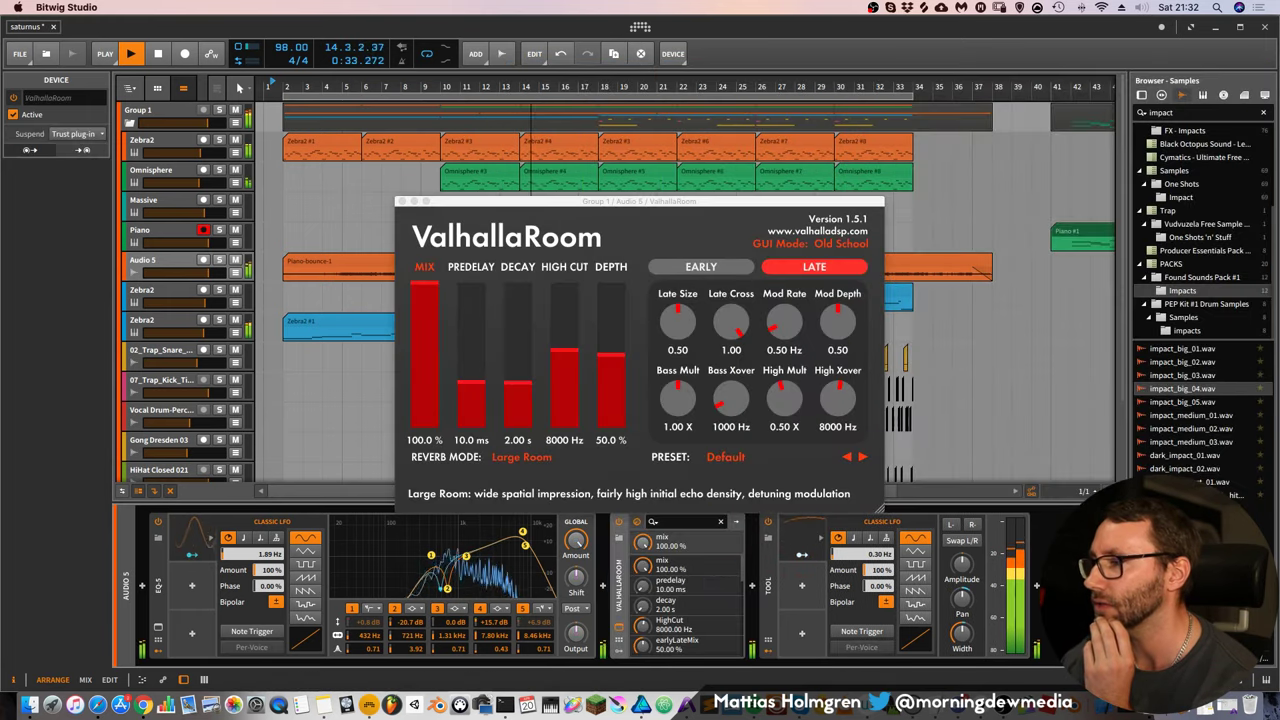
Set ValhallaRoom to a 27.6 % mix, 0 ms predelay, 3.26 s decay and 5660 Hz high cut, and close its window
{"action": "left_click", "coordinate": [511, 399]}
{"action": "left_click", "coordinate": [421, 391]}
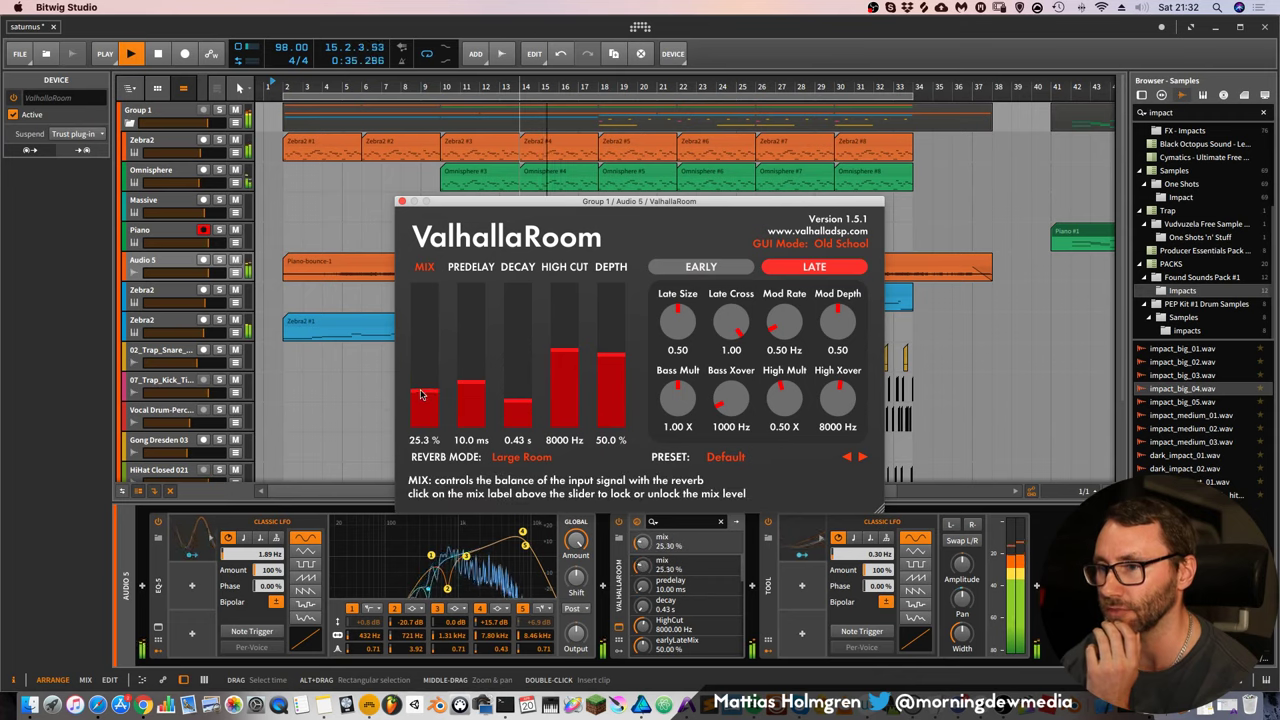
{"action": "left_click", "coordinate": [512, 394]}
{"action": "left_click_drag", "start_coordinate": [512, 376], "coordinate": [512, 366]}
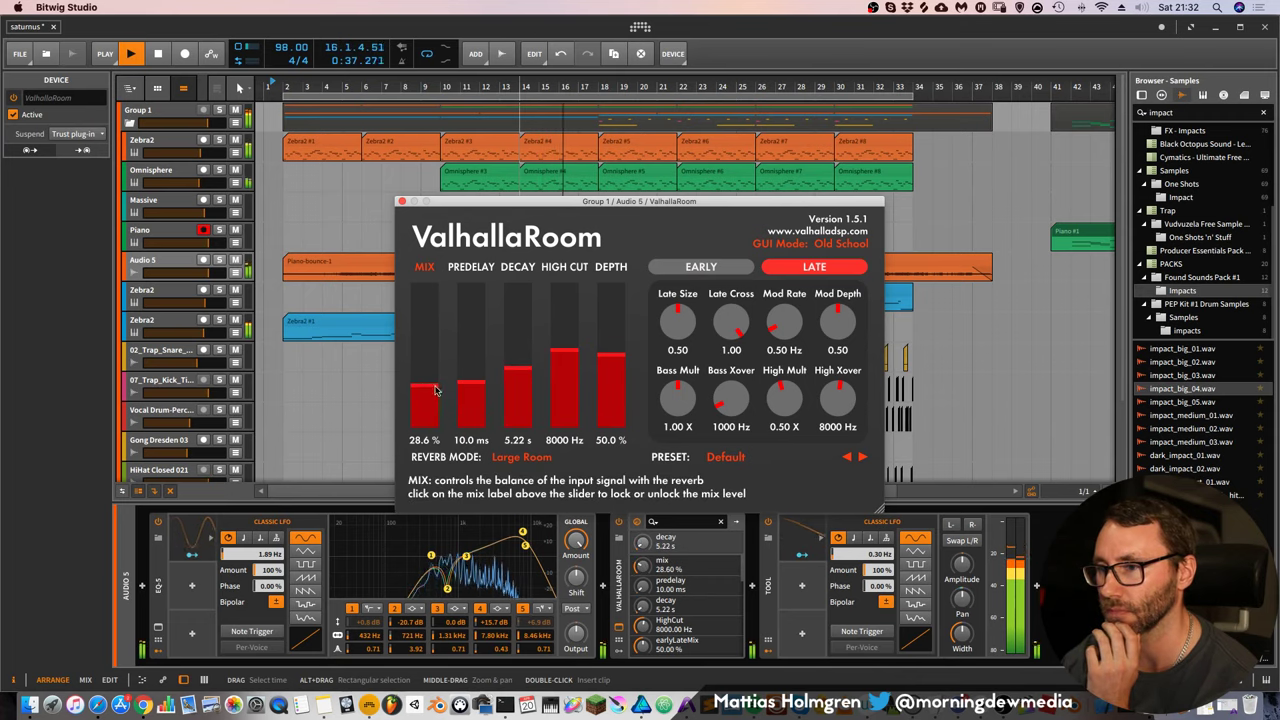
{"action": "left_click", "coordinate": [517, 374]}
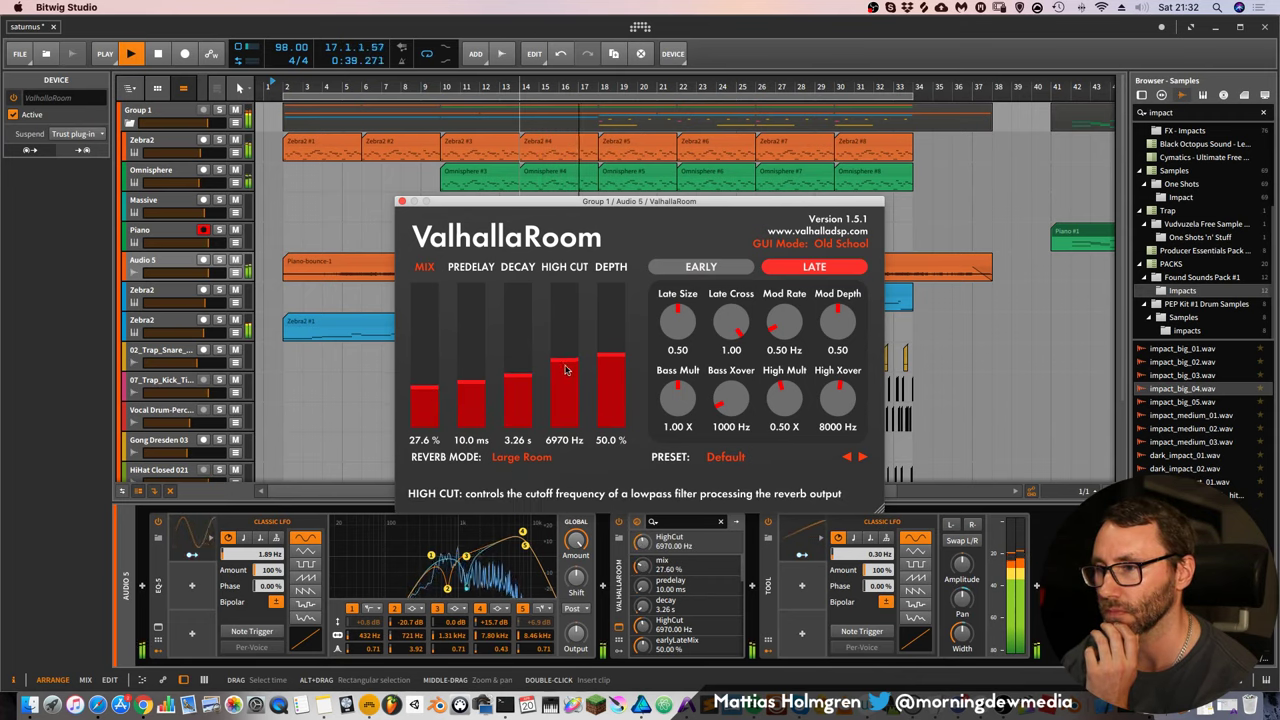
{"action": "left_click_drag", "start_coordinate": [470, 385], "coordinate": [459, 512]}
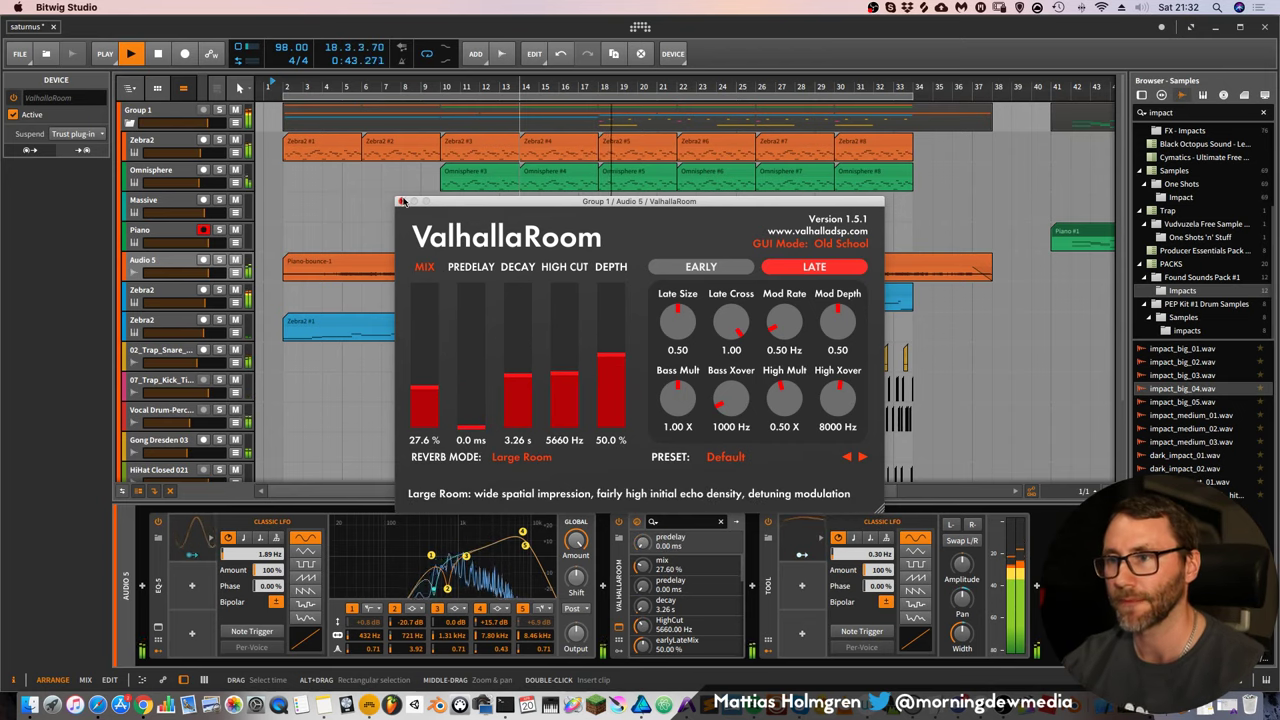
{"action": "left_click", "coordinate": [401, 201]}
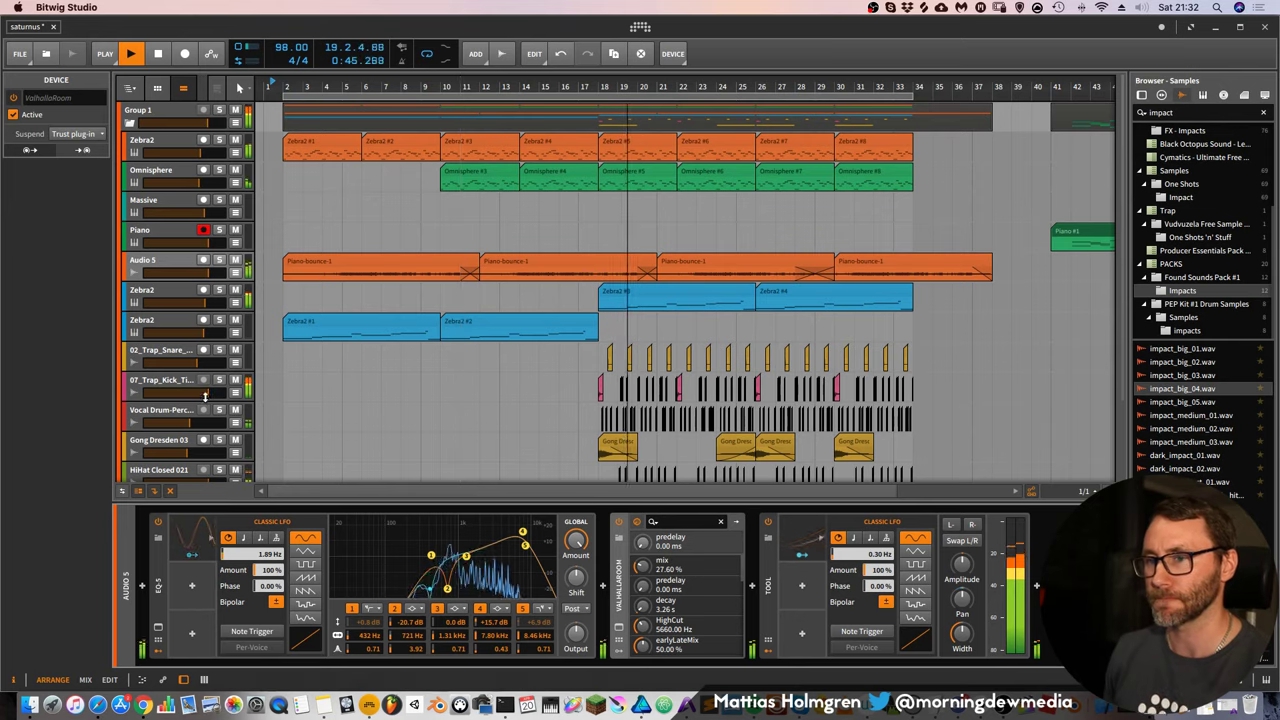
Lower the 02_Trap_Snare_Hard_Dry track volume to about -17.8 dB
{"action": "left_click", "coordinate": [197, 366]}
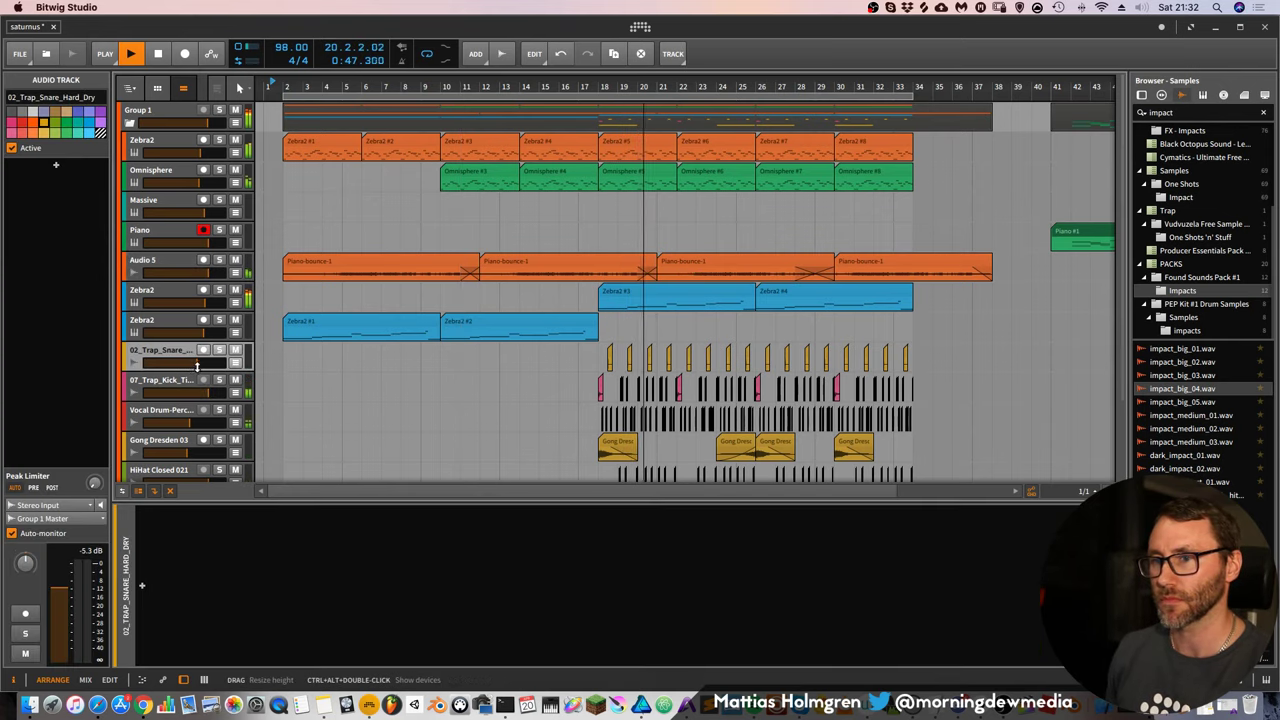
{"action": "left_click_drag", "start_coordinate": [197, 363], "coordinate": [192, 364]}
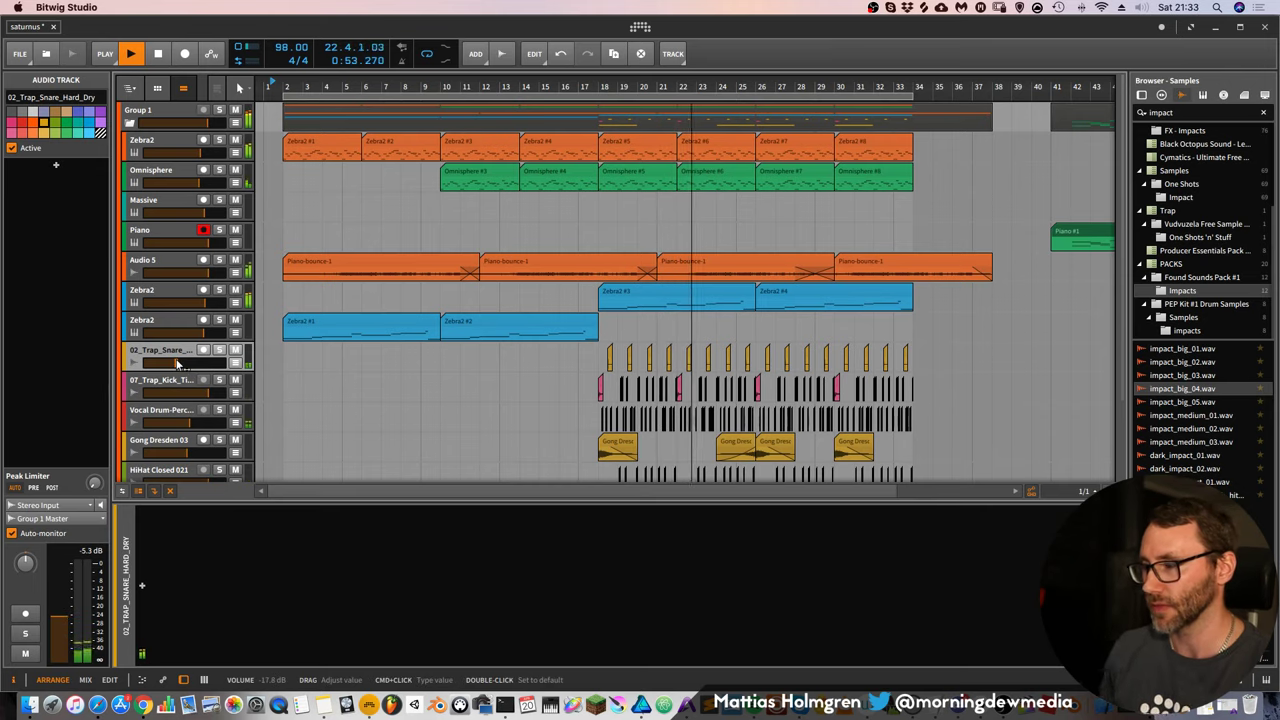
{"action": "left_click", "coordinate": [248, 272]}
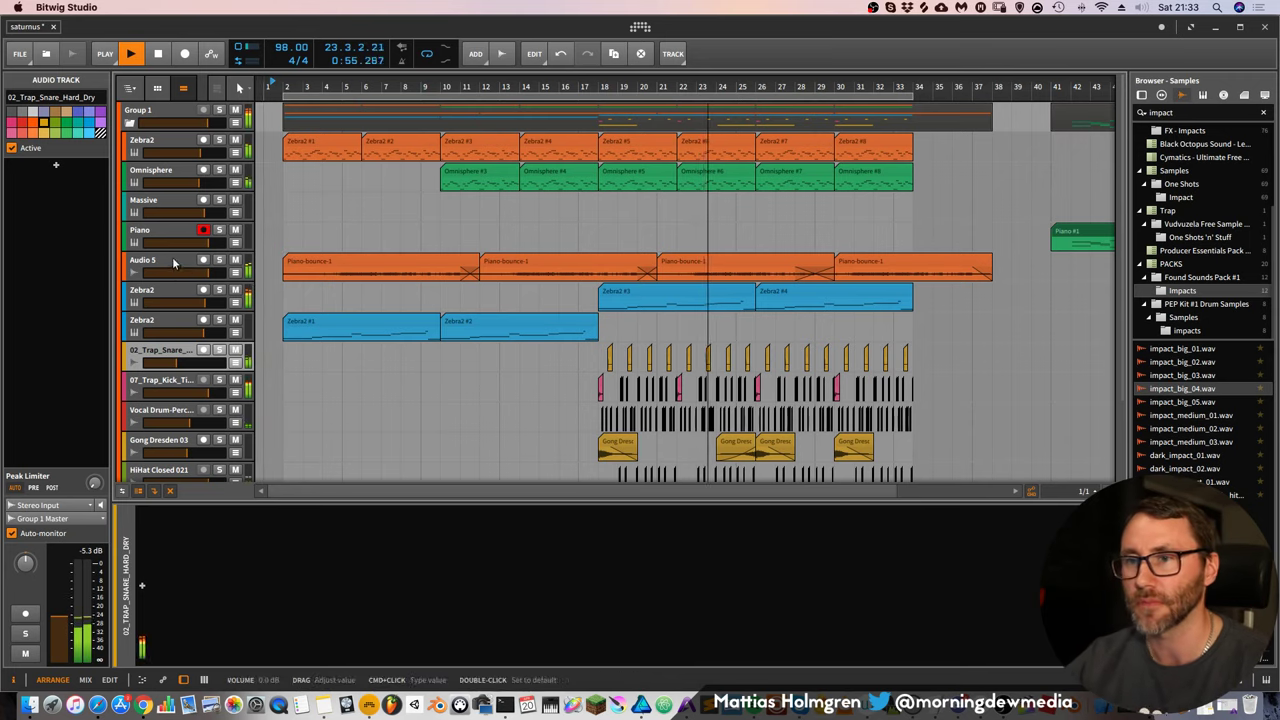
With Audio 5 soloed, move its EQ-5 bands 1, 4 and 5 to 498 Hz, 4.69 kHz and 2.45 kHz, and replay the arrangement unsoloed
{"action": "left_click", "coordinate": [220, 260]}
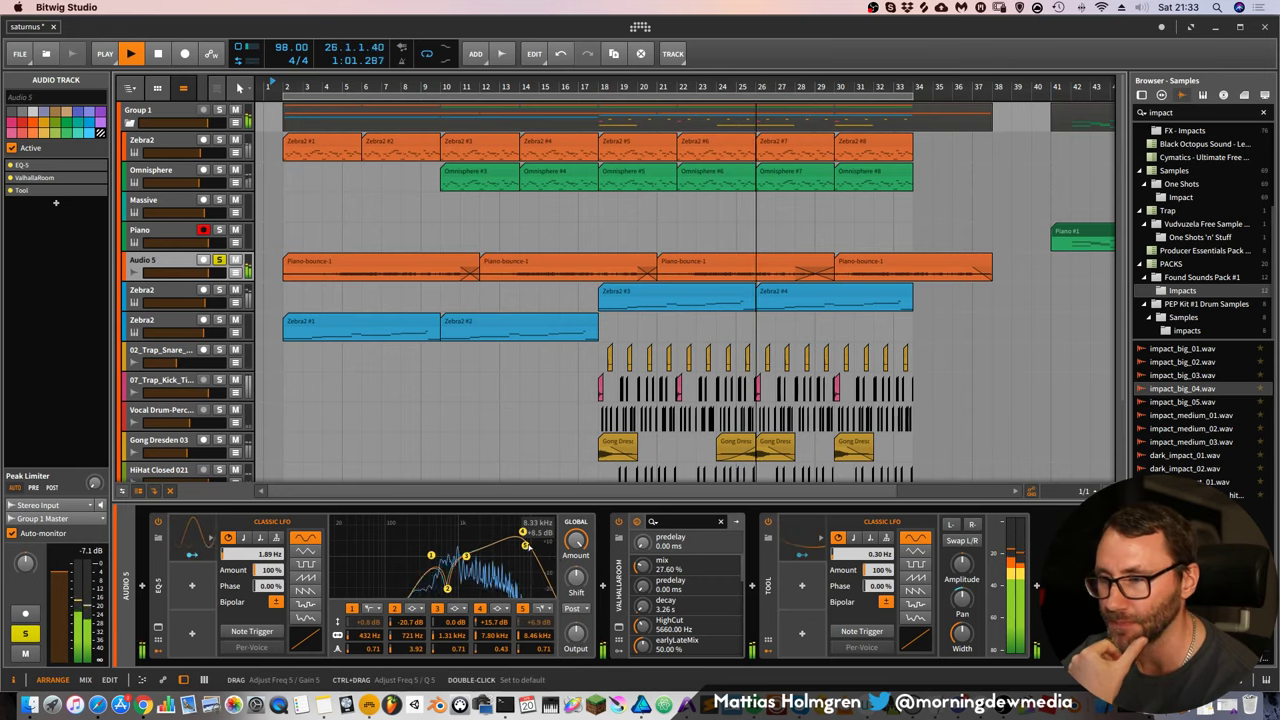
{"action": "left_click_drag", "start_coordinate": [526, 544], "coordinate": [521, 546]}
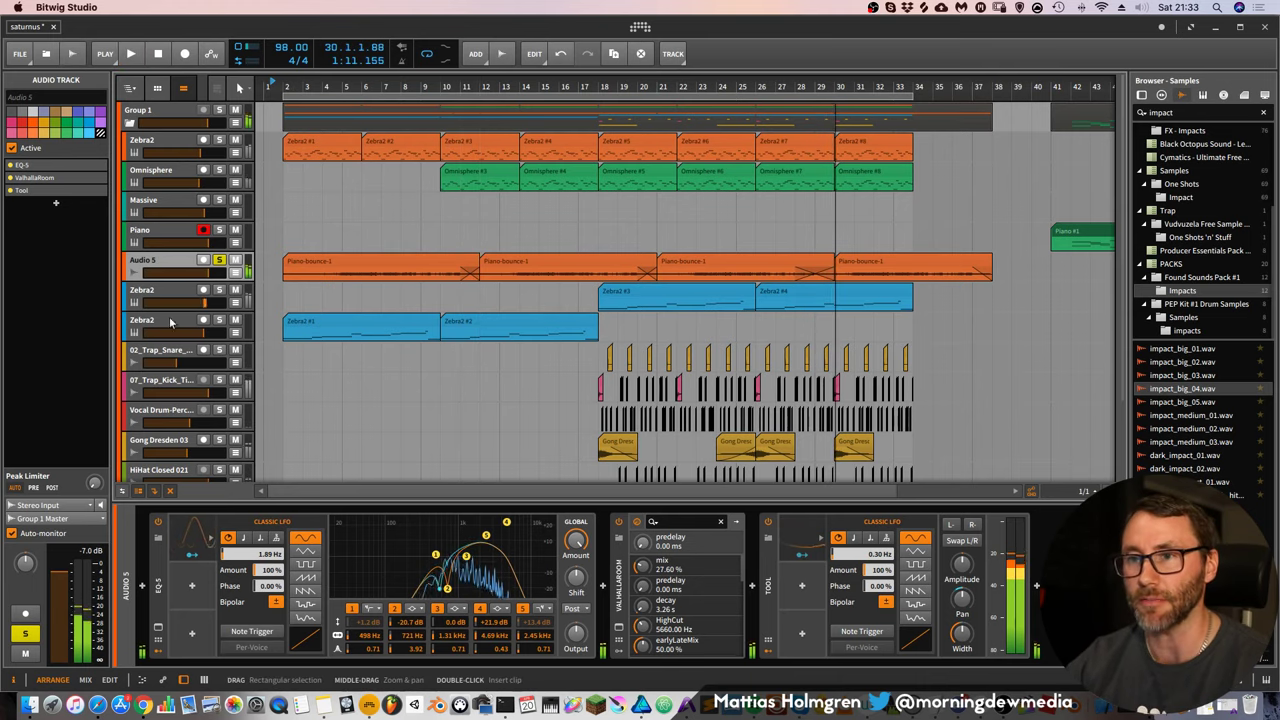
{"action": "key", "text": "space"}
{"action": "left_click", "coordinate": [219, 259]}
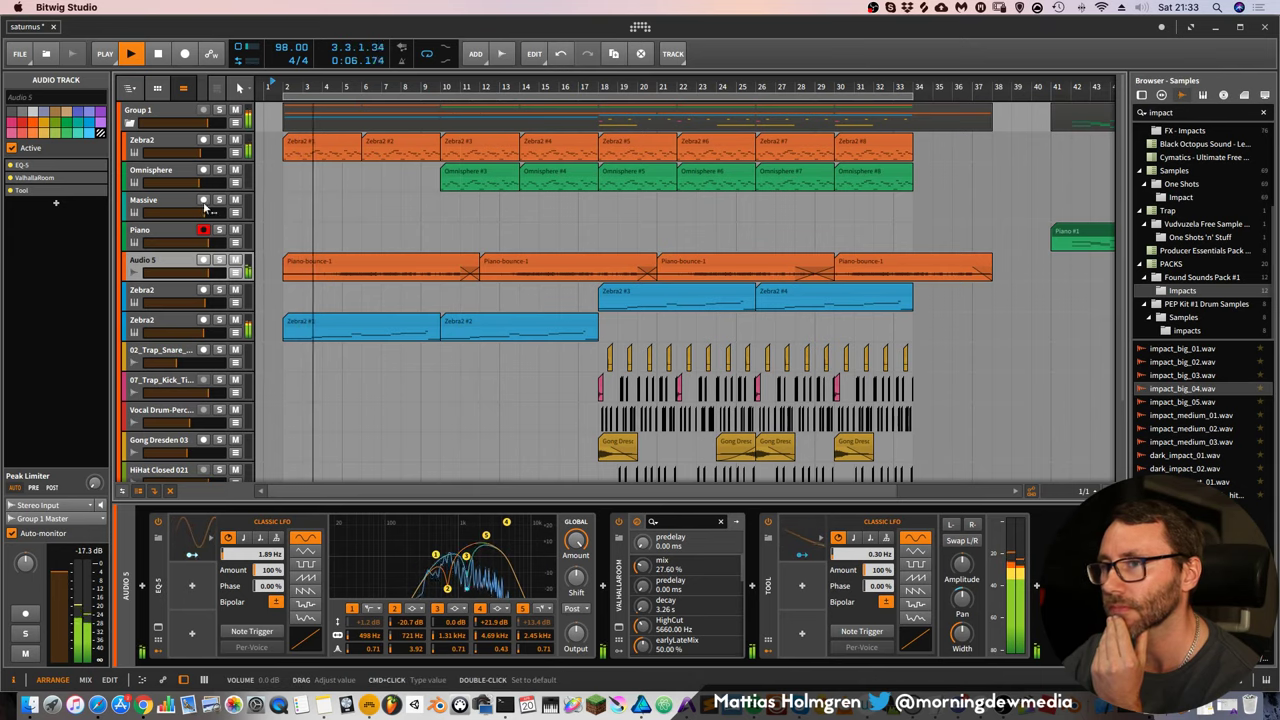
On the orange Zebra2 track's EQ-5, move band 1 to 240 Hz and band 5 to 1.25 kHz
{"action": "left_click", "coordinate": [163, 141]}
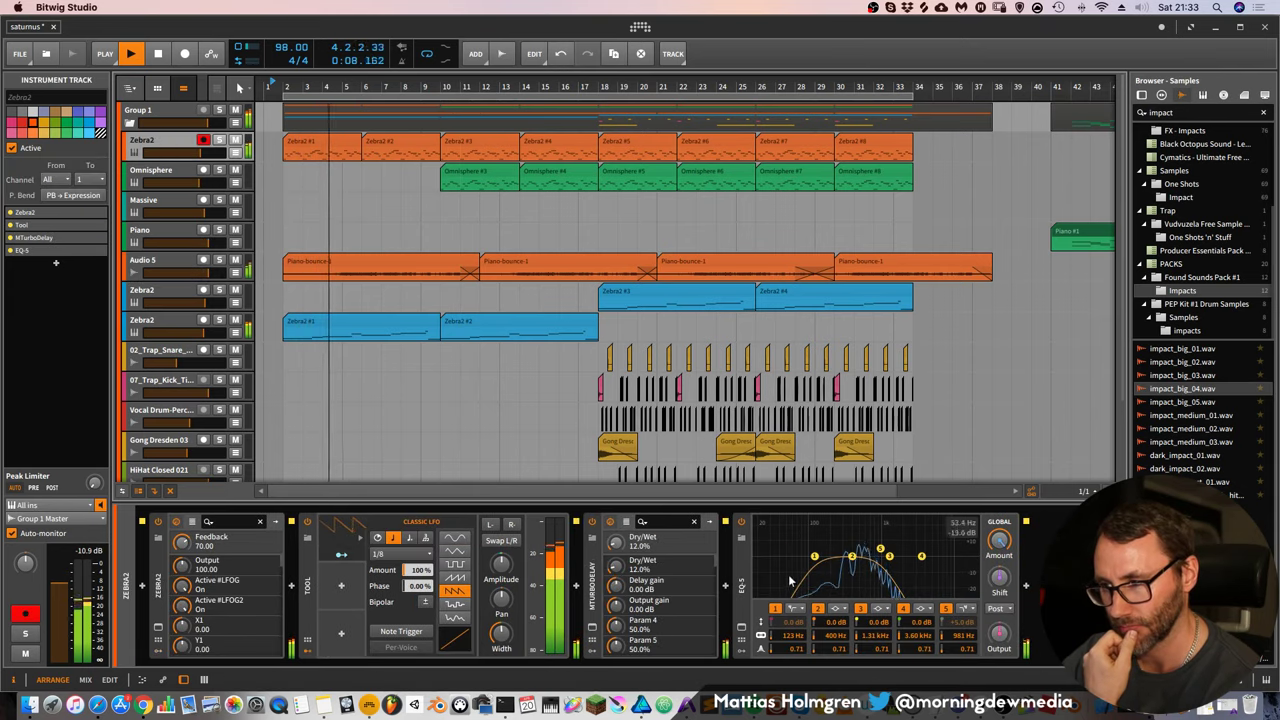
{"action": "left_click_drag", "start_coordinate": [814, 556], "coordinate": [887, 548]}
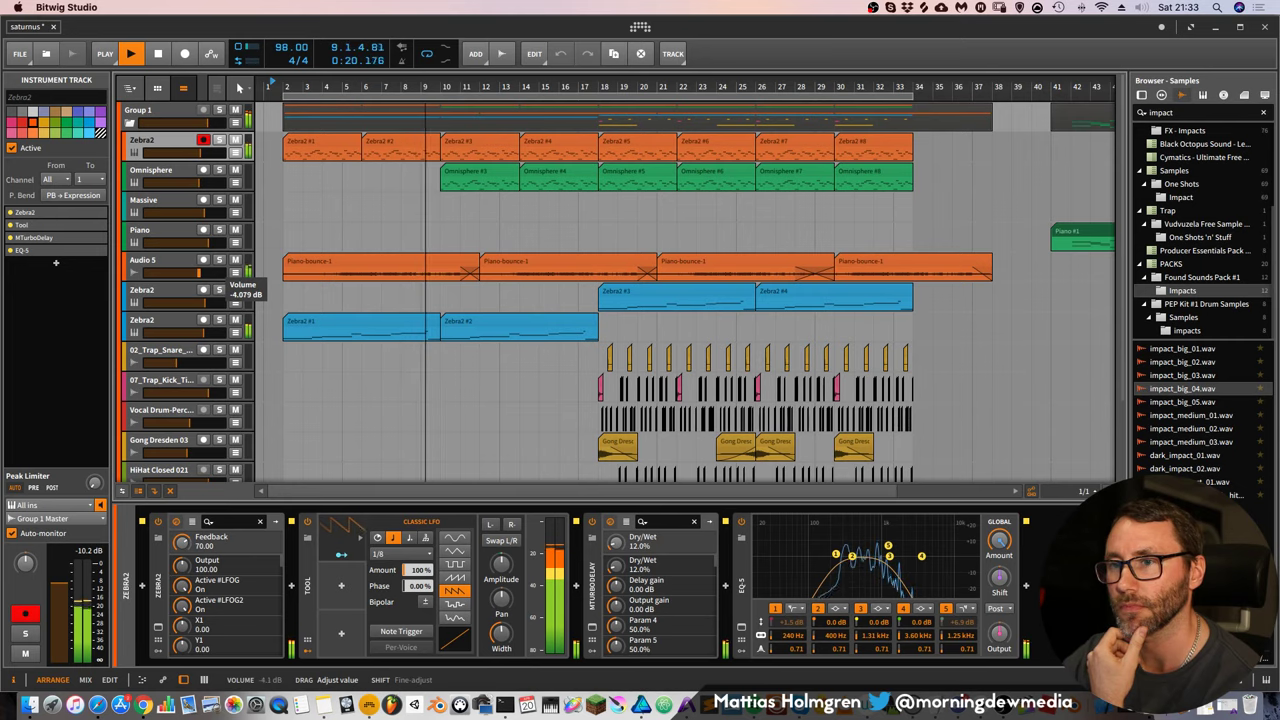
Lower Audio 5's volume to about -4.1 dB and set its ValhallaRoom to a 24.9 % mix and 2.51 s decay
{"action": "left_click", "coordinate": [205, 272]}
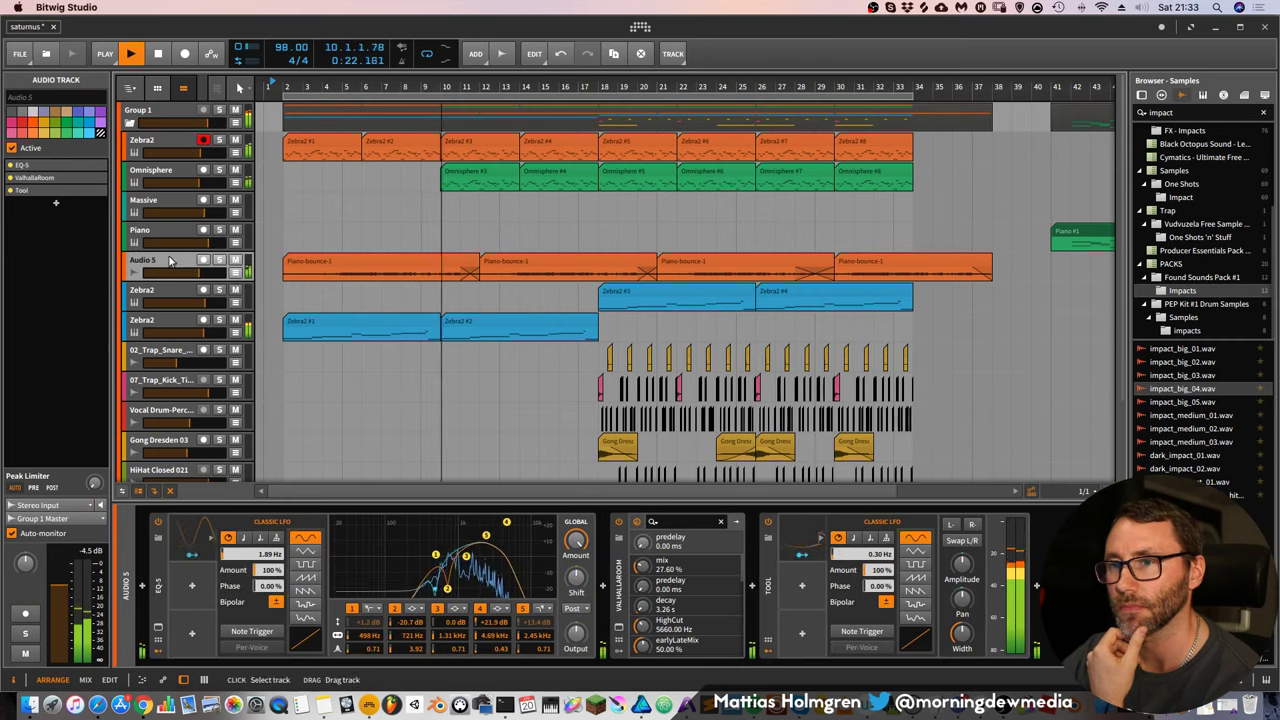
{"action": "left_click", "coordinate": [617, 629]}
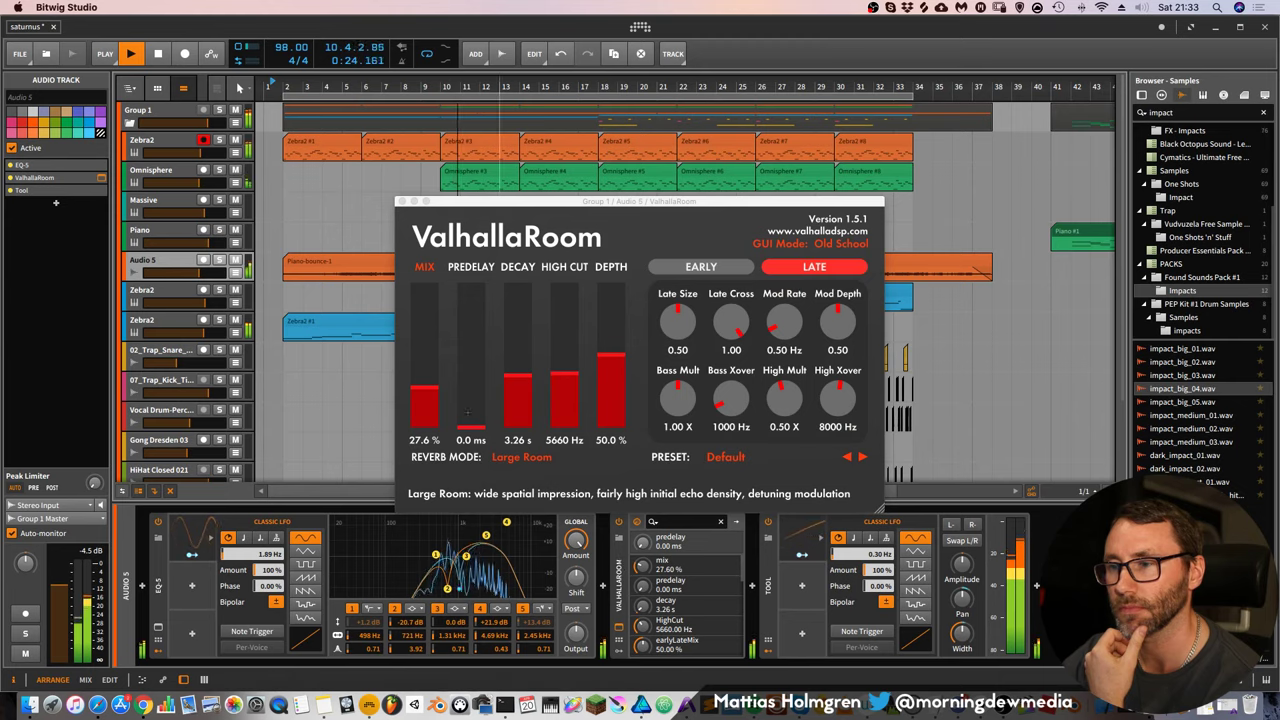
{"action": "left_click", "coordinate": [424, 391]}
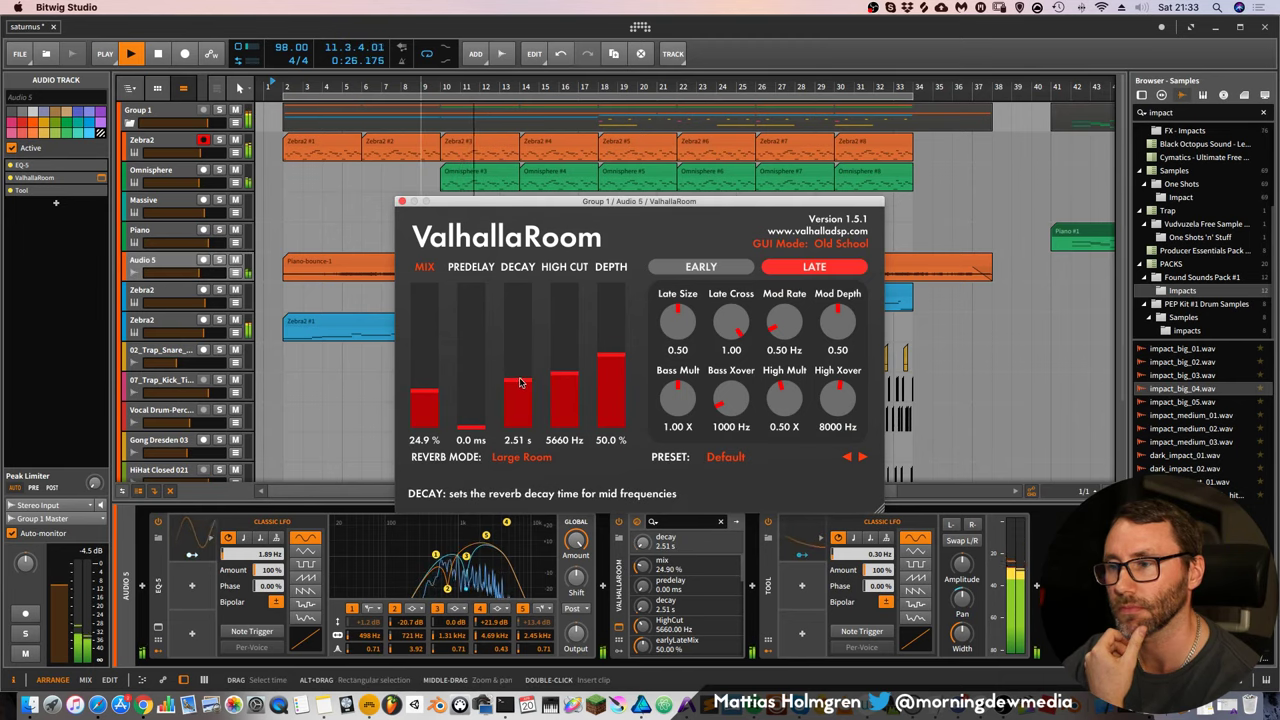
{"action": "left_click", "coordinate": [402, 202]}
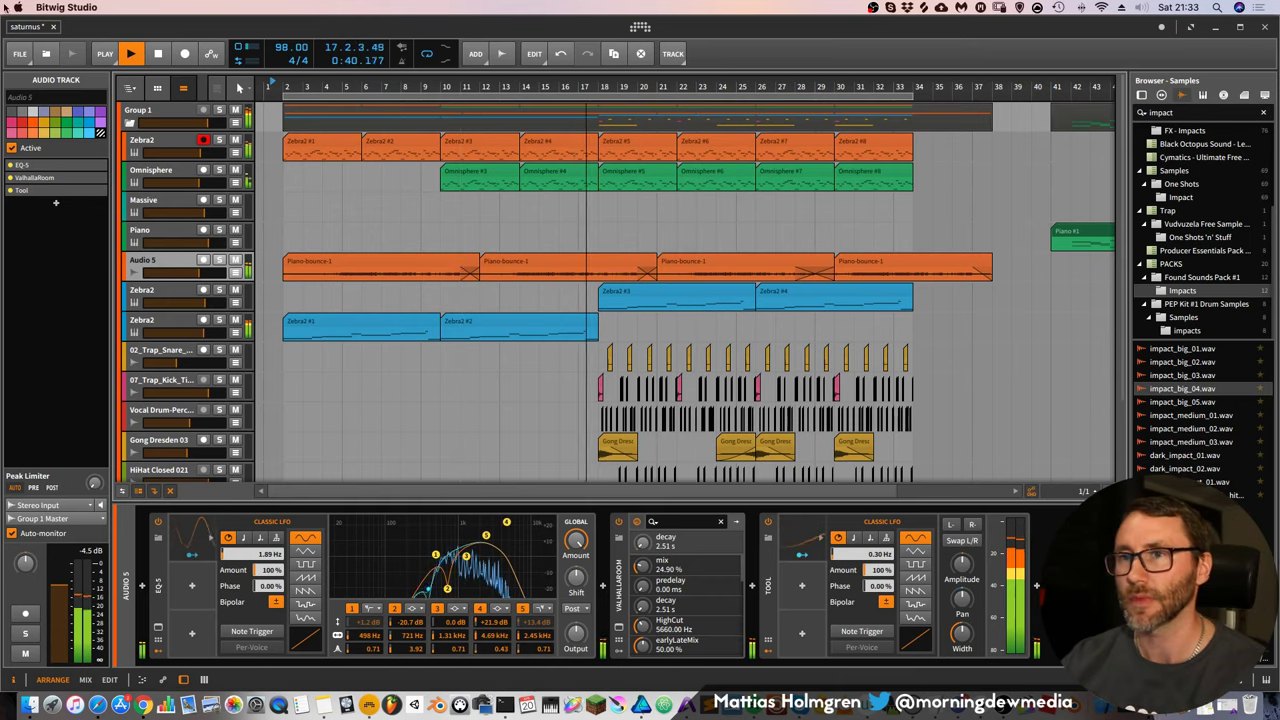
Save the saturnus project with the reverb and EQ changes
{"action": "left_click", "coordinate": [18, 55]}
{"action": "left_click", "coordinate": [40, 137]}
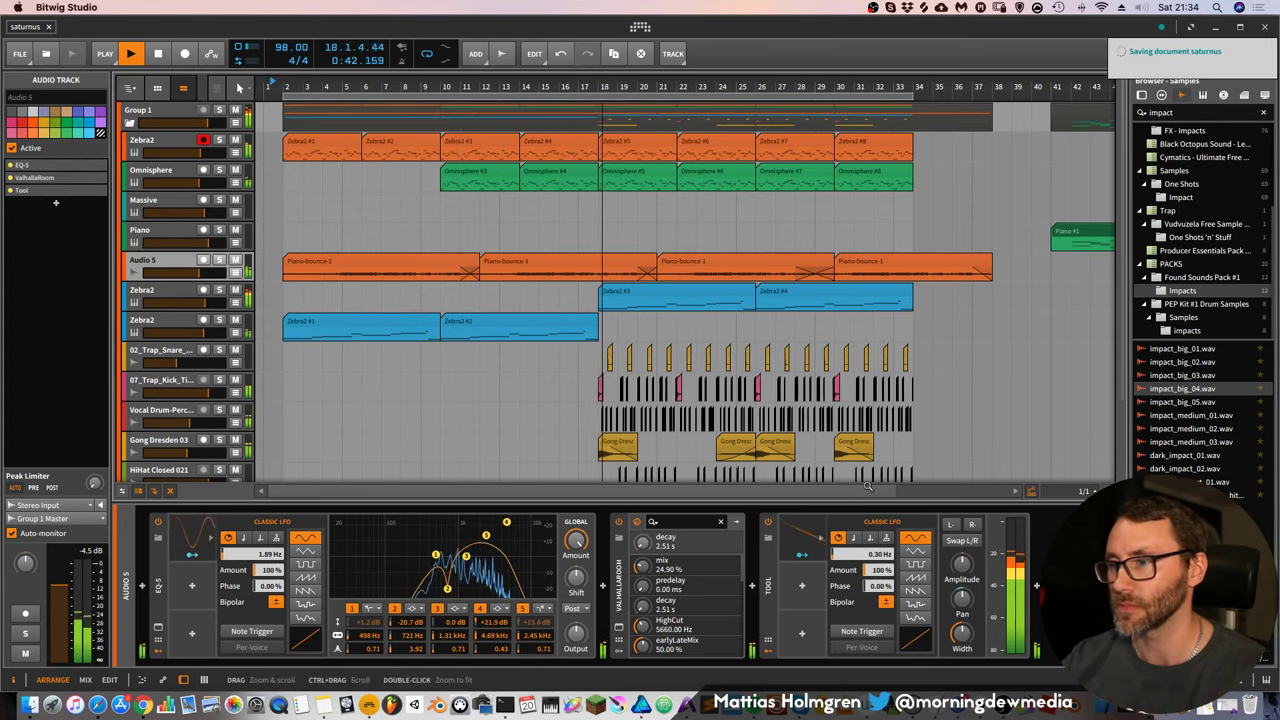
Set the 02_Trap_Snare_Hard_Dry track volume to about -10 dB, checking the kick track alongside it
{"action": "mouse_move", "coordinate": [638, 88]}
{"action": "left_mouse_down"}
{"action": "mouse_move", "coordinate": [638, 76]}
{"action": "mouse_move", "coordinate": [638, 102]}
{"action": "mouse_move", "coordinate": [717, 100]}
{"action": "mouse_move", "coordinate": [664, 86]}
{"action": "left_mouse_up"}
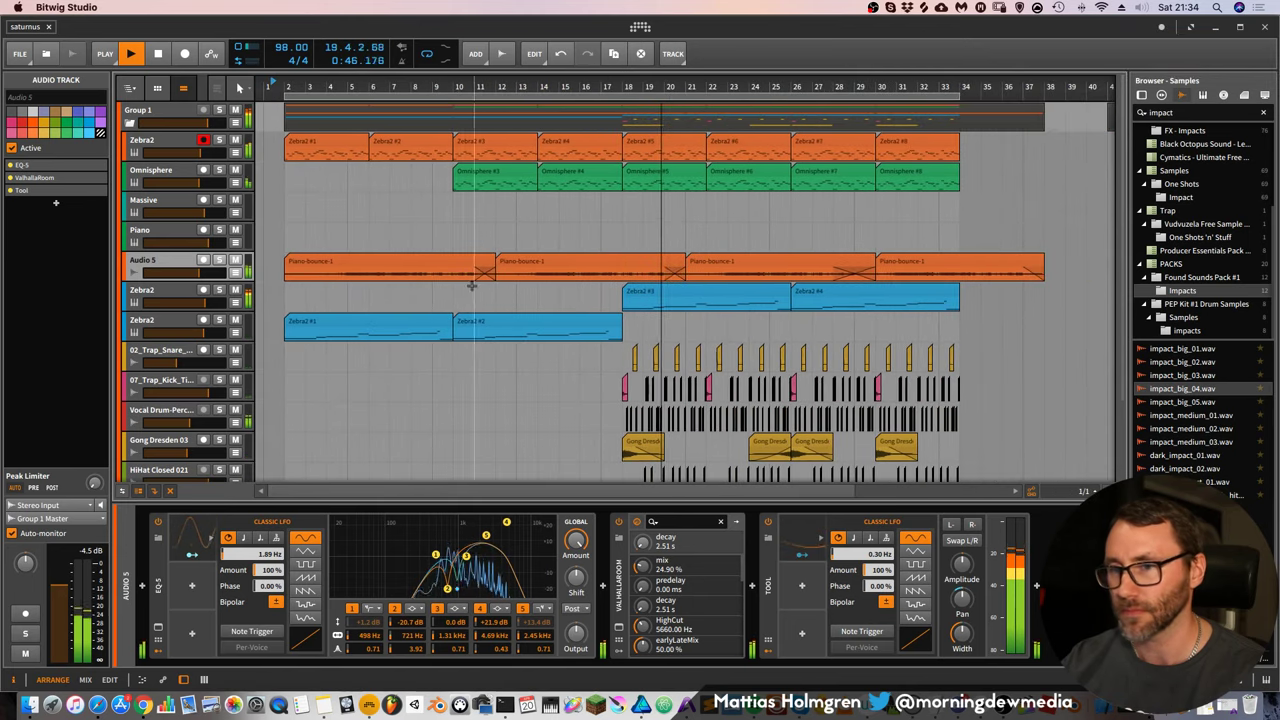
{"action": "left_click", "coordinate": [170, 362]}
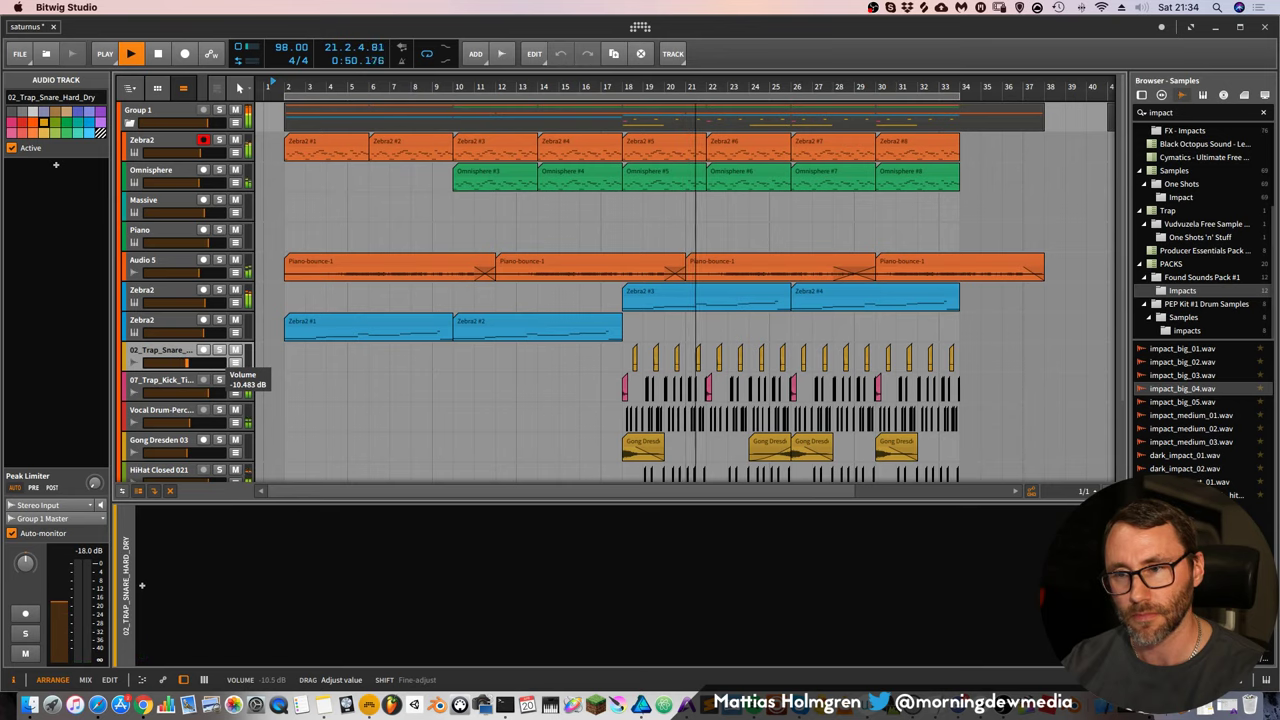
{"action": "left_click_drag", "start_coordinate": [187, 362], "coordinate": [189, 362]}
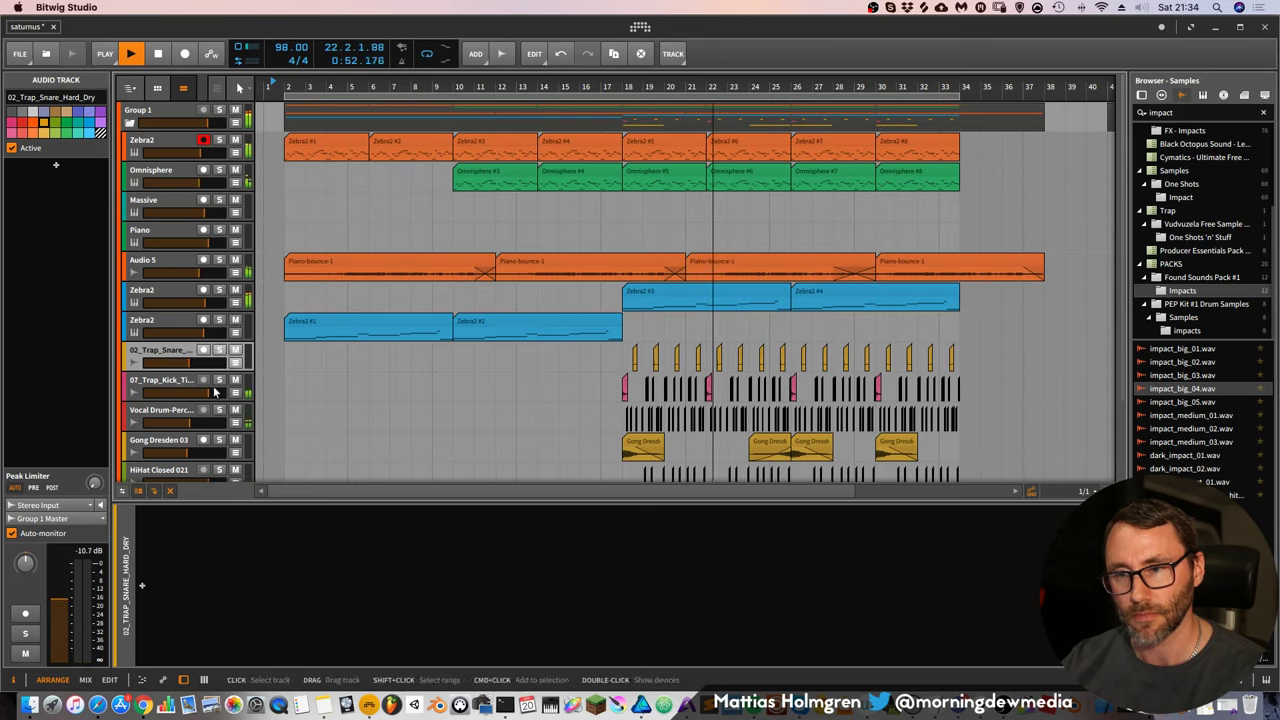
{"action": "left_click", "coordinate": [178, 385]}
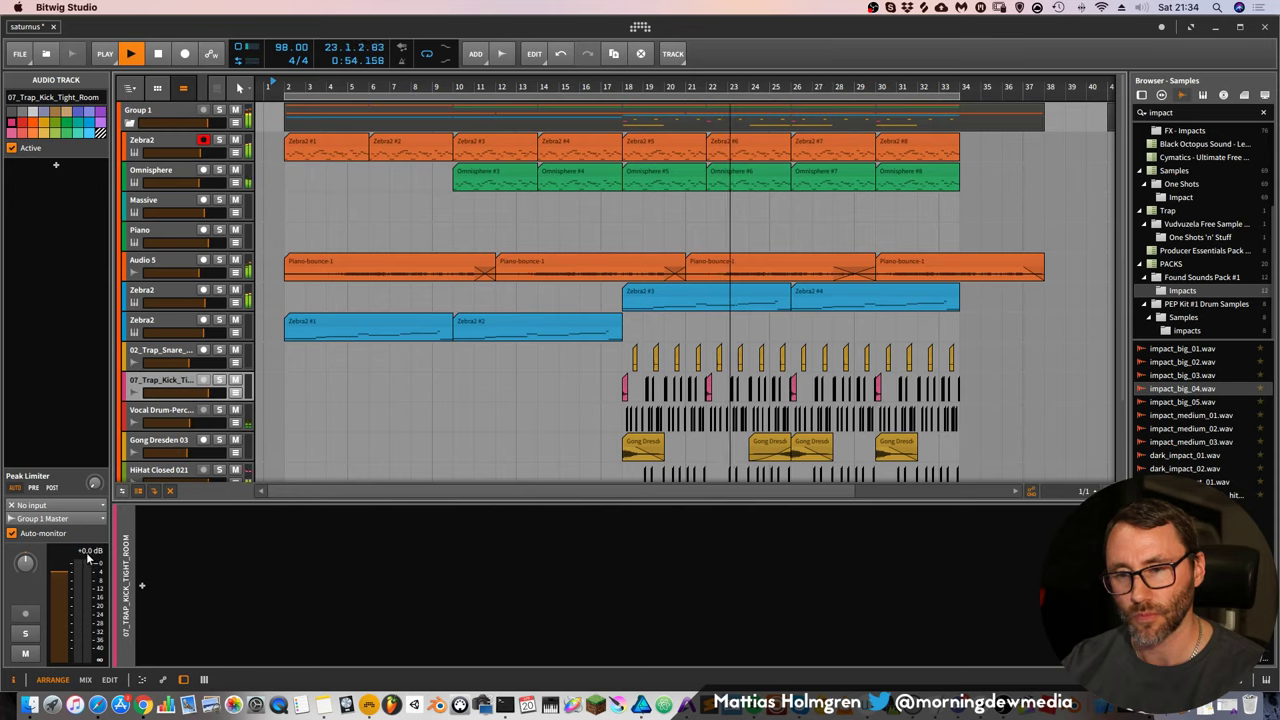
{"action": "left_click", "coordinate": [160, 355]}
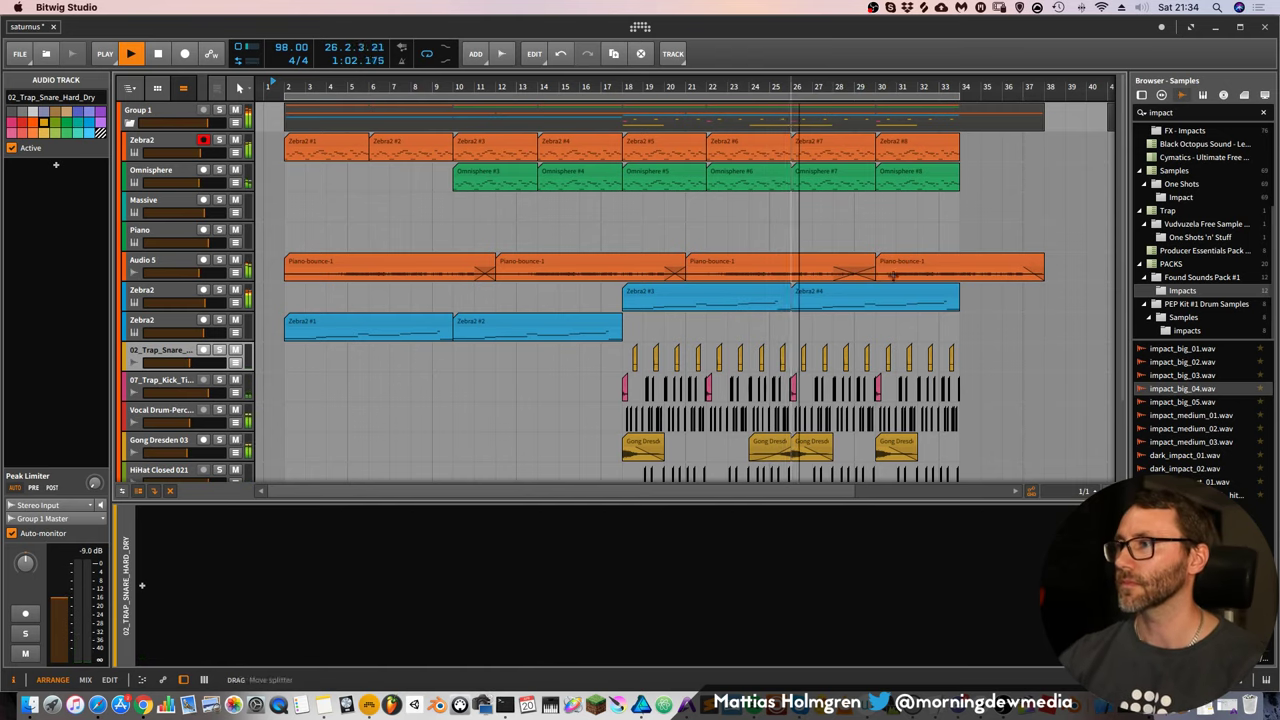
Save the saturnus project with the adjusted snare level
{"action": "left_click_drag", "start_coordinate": [937, 87], "coordinate": [755, 130]}
{"action": "key", "text": "super+s"}
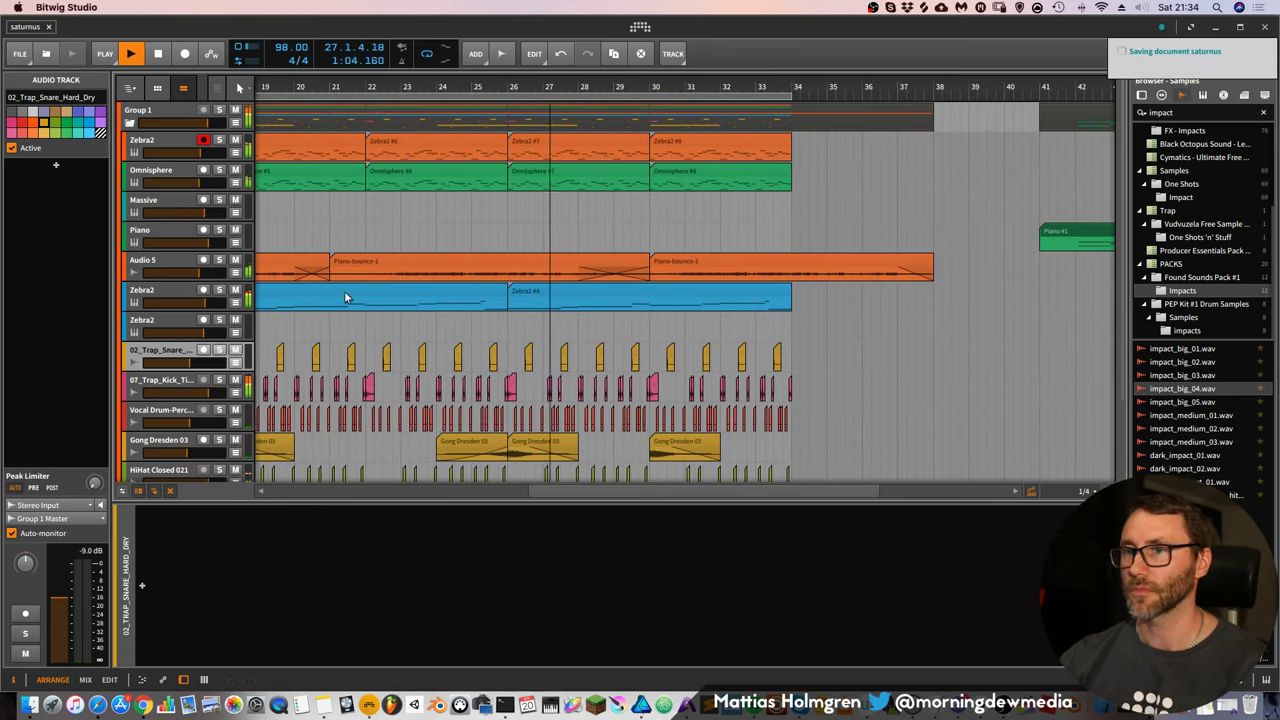
Delete the Gong Dresden 03 clip at bar 30 and save the saturnus project
{"action": "left_click", "coordinate": [196, 231]}
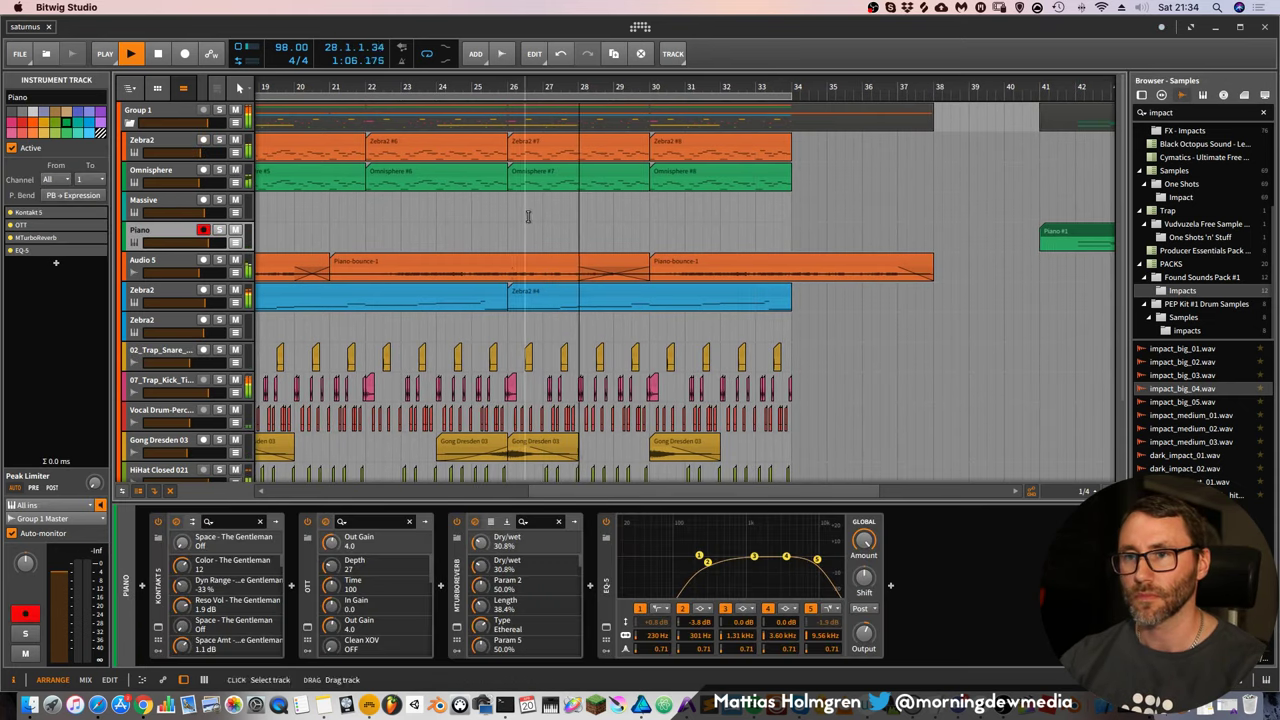
{"action": "mouse_move", "coordinate": [598, 87]}
{"action": "left_mouse_down"}
{"action": "mouse_move", "coordinate": [788, 80]}
{"action": "mouse_move", "coordinate": [783, 64]}
{"action": "mouse_move", "coordinate": [732, 61]}
{"action": "mouse_move", "coordinate": [597, 87]}
{"action": "left_mouse_up"}
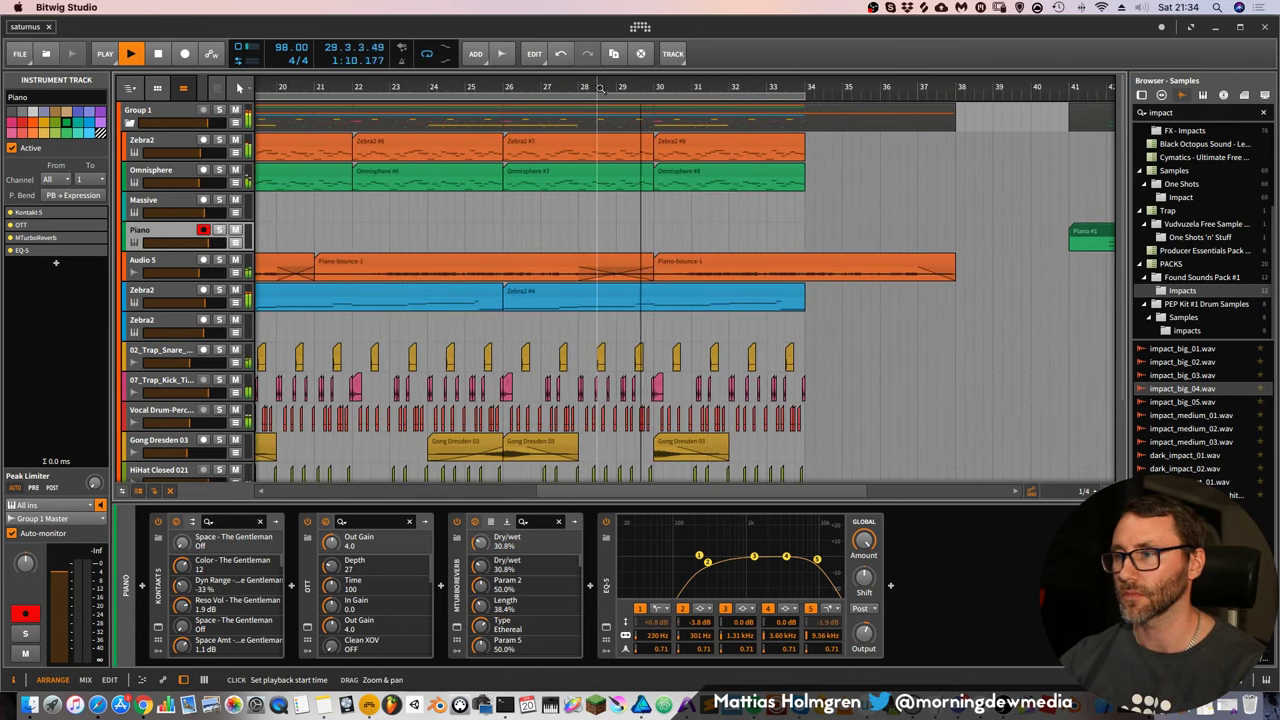
{"action": "scroll", "coordinate": [712, 280], "scroll_direction": "down", "scroll_amount": 3}
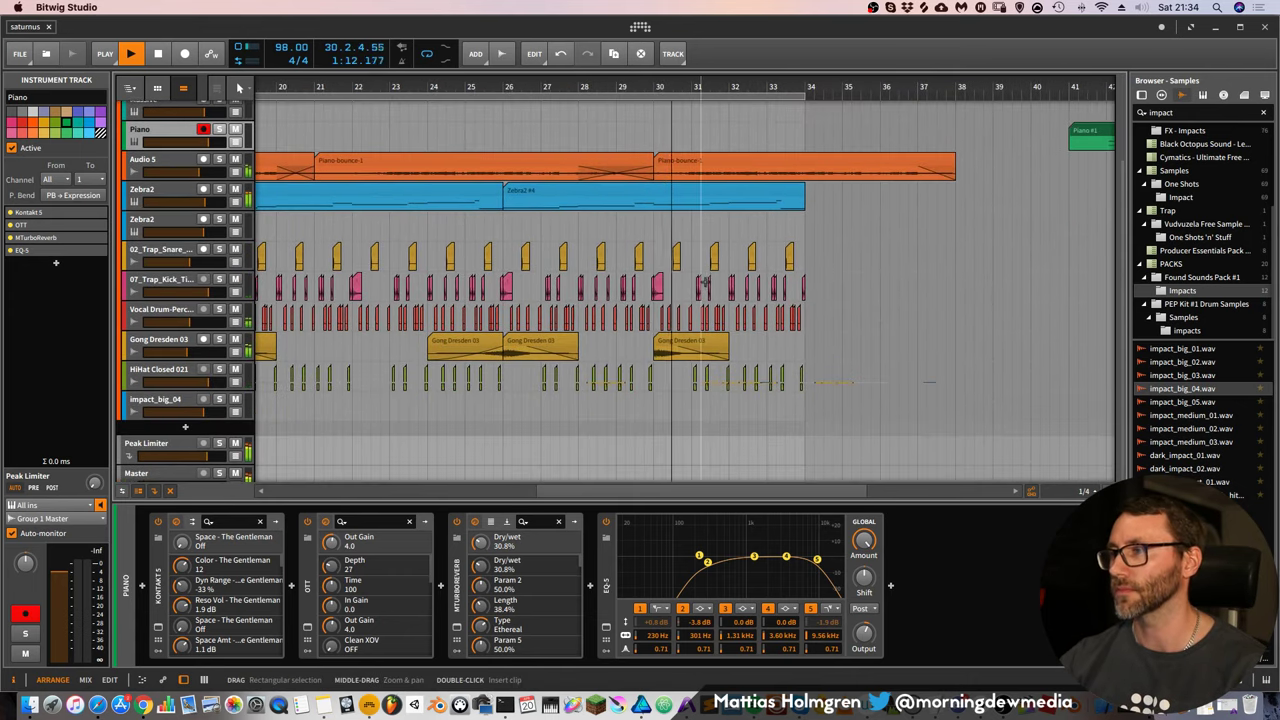
{"action": "left_click", "coordinate": [668, 343]}
{"action": "key", "text": "Delete"}
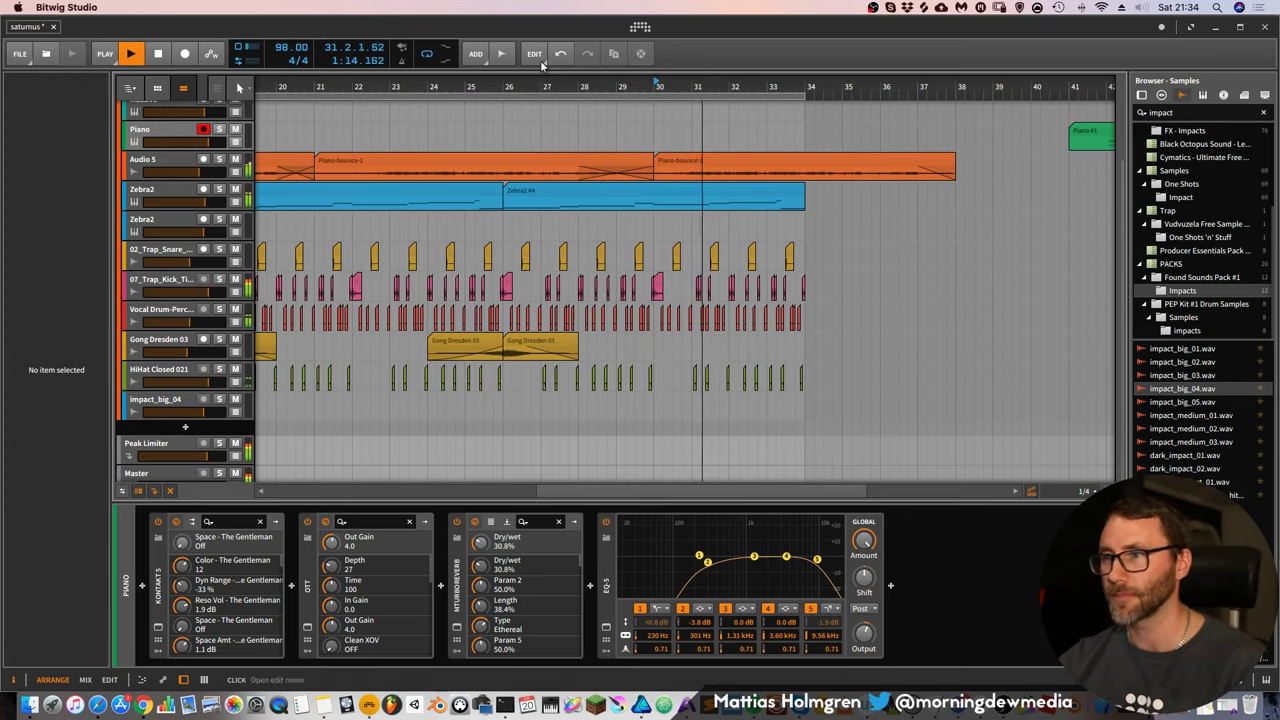
{"action": "left_click_drag", "start_coordinate": [542, 87], "coordinate": [666, 81]}
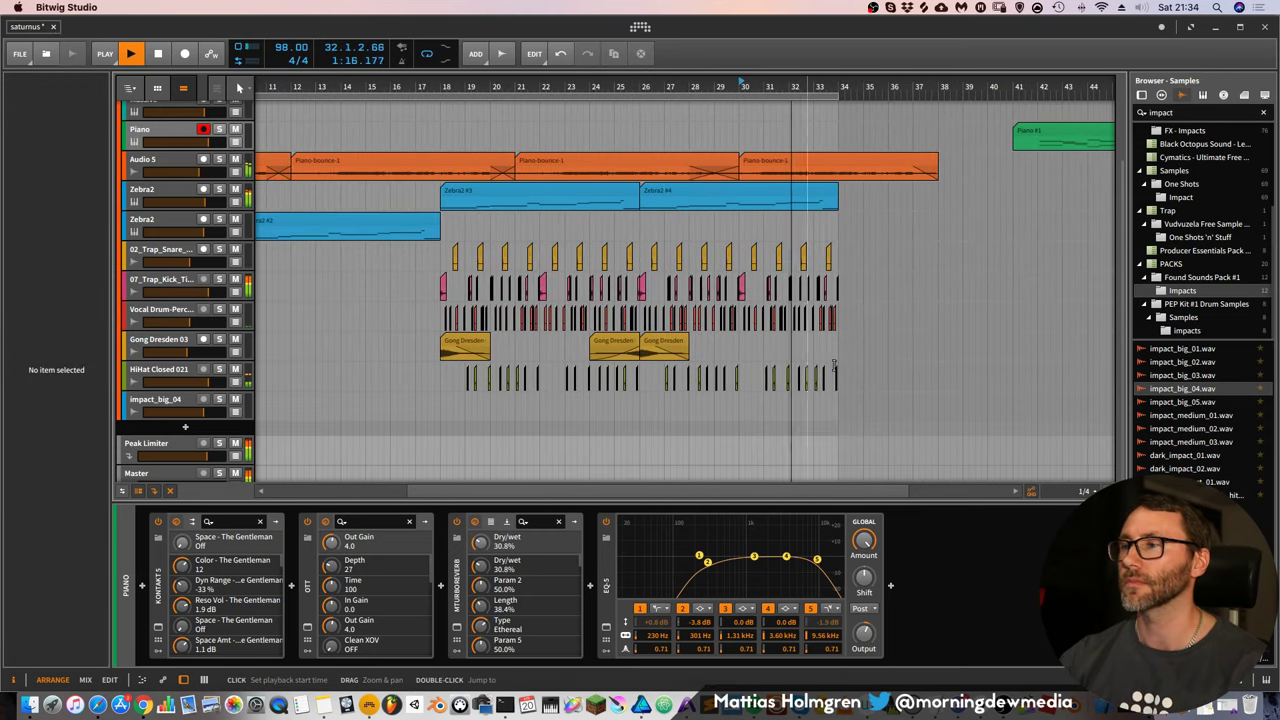
{"action": "key", "text": "super+s"}
{"action": "scroll", "coordinate": [812, 107], "scroll_direction": "up", "scroll_amount": 4}
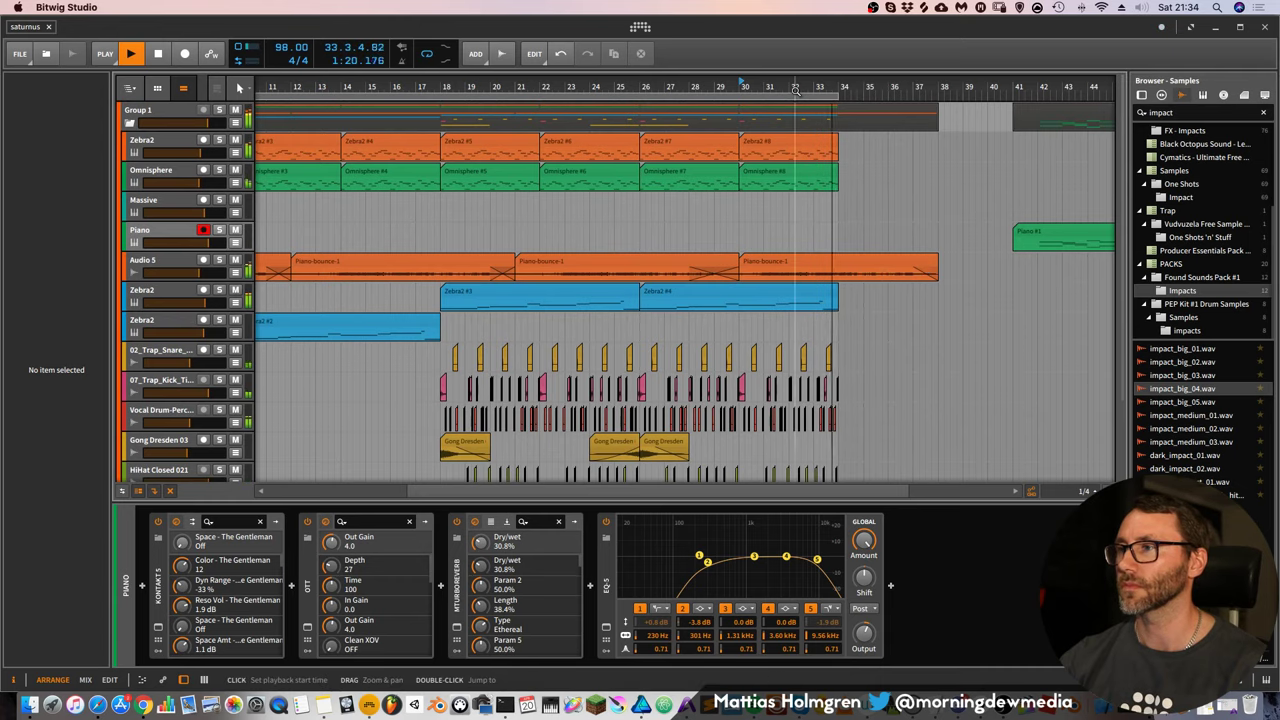
Play the ending from bar 33 with looping off, and save the project during playback
{"action": "key", "text": "space"}
{"action": "left_click", "coordinate": [827, 96]}
{"action": "left_click", "coordinate": [828, 88]}
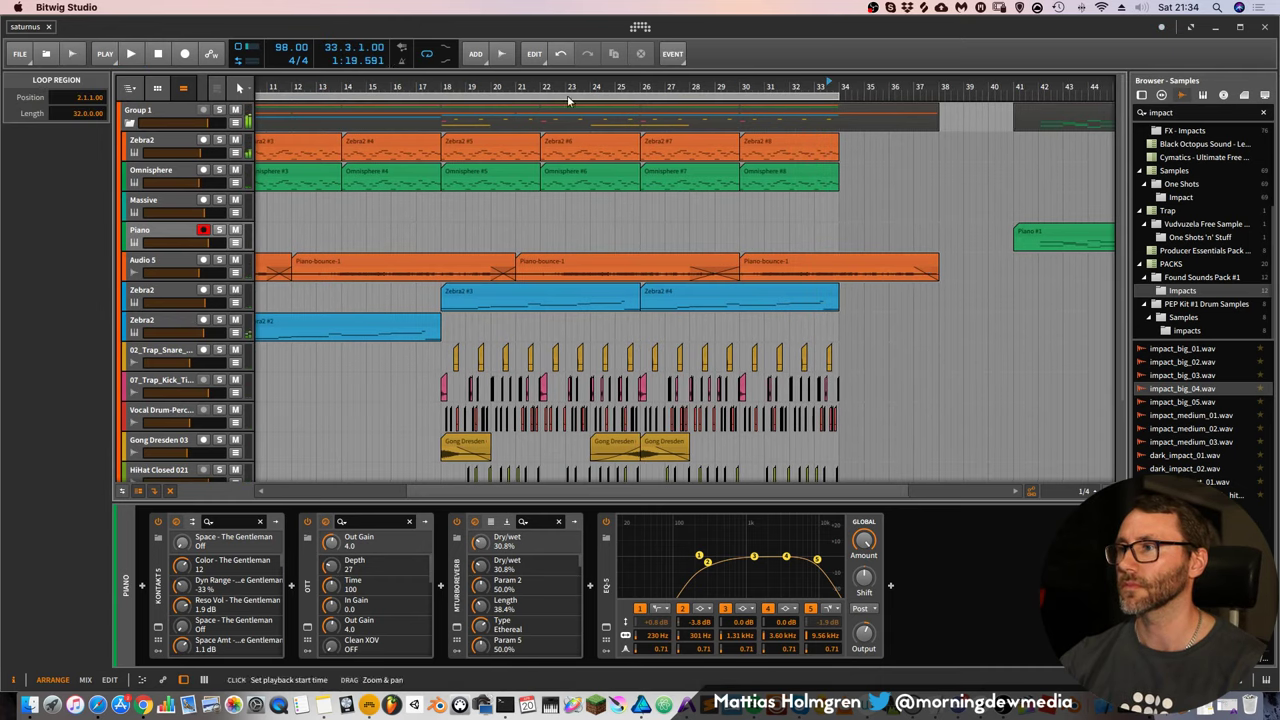
{"action": "key", "text": "space"}
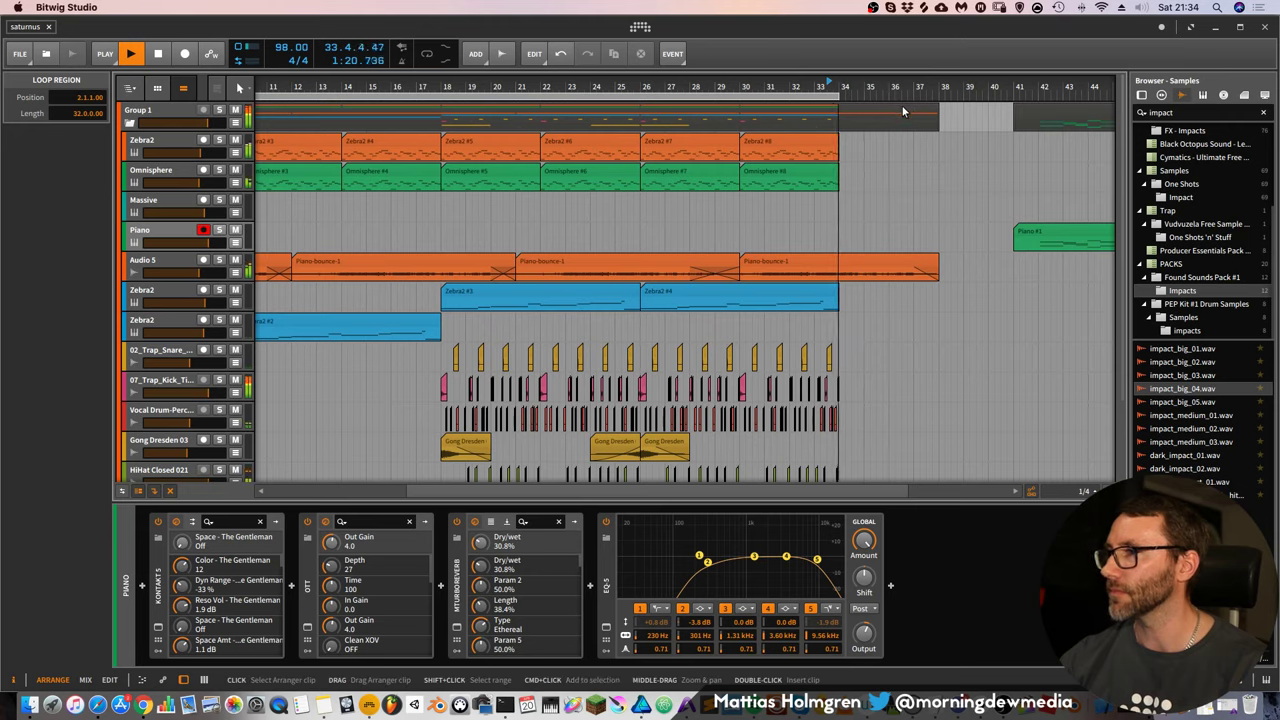
{"action": "key", "text": "super+s"}
{"action": "left_click_drag", "start_coordinate": [778, 86], "coordinate": [814, 66]}
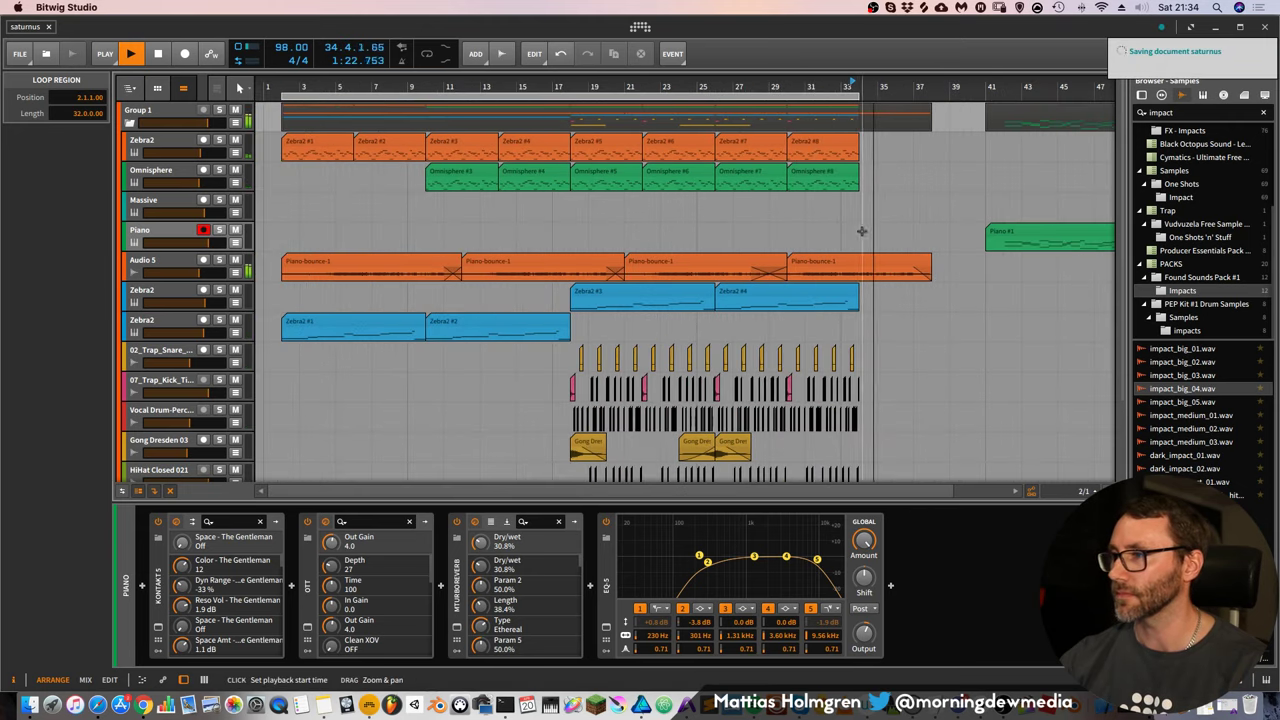
{"action": "mouse_move", "coordinate": [298, 84]}
{"action": "left_mouse_down"}
{"action": "mouse_move", "coordinate": [310, 102]}
{"action": "mouse_move", "coordinate": [298, 84]}
{"action": "left_mouse_up"}
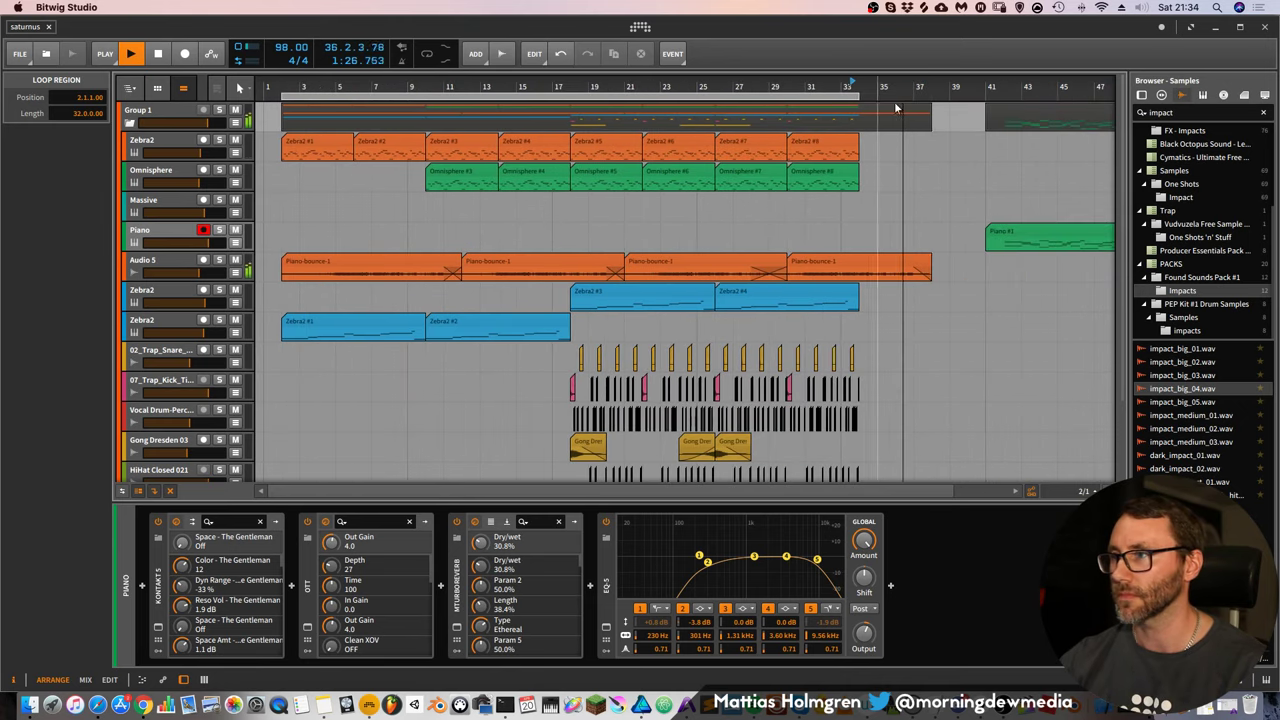
Move the Piano #1 clip from bar 41 to bar 49 and stop playback
{"action": "left_click_drag", "start_coordinate": [913, 88], "coordinate": [636, 150]}
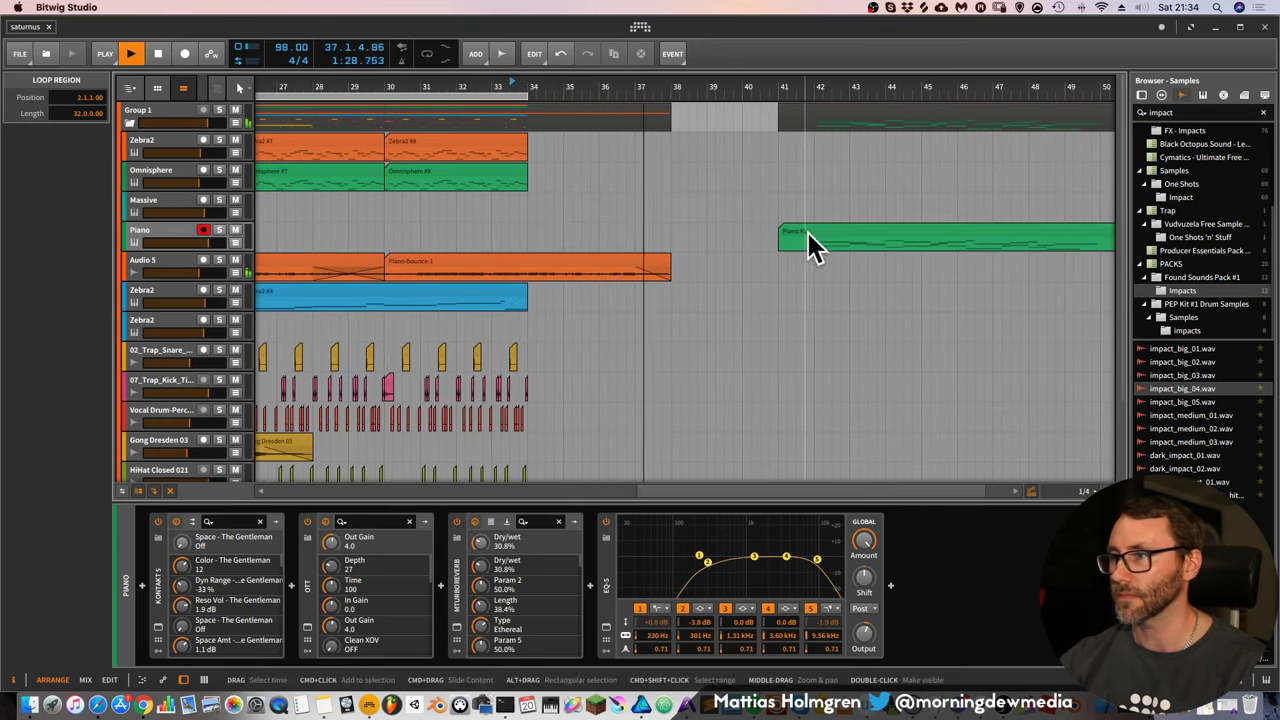
{"action": "left_click_drag", "start_coordinate": [814, 240], "coordinate": [1101, 240]}
{"action": "key", "text": "space"}
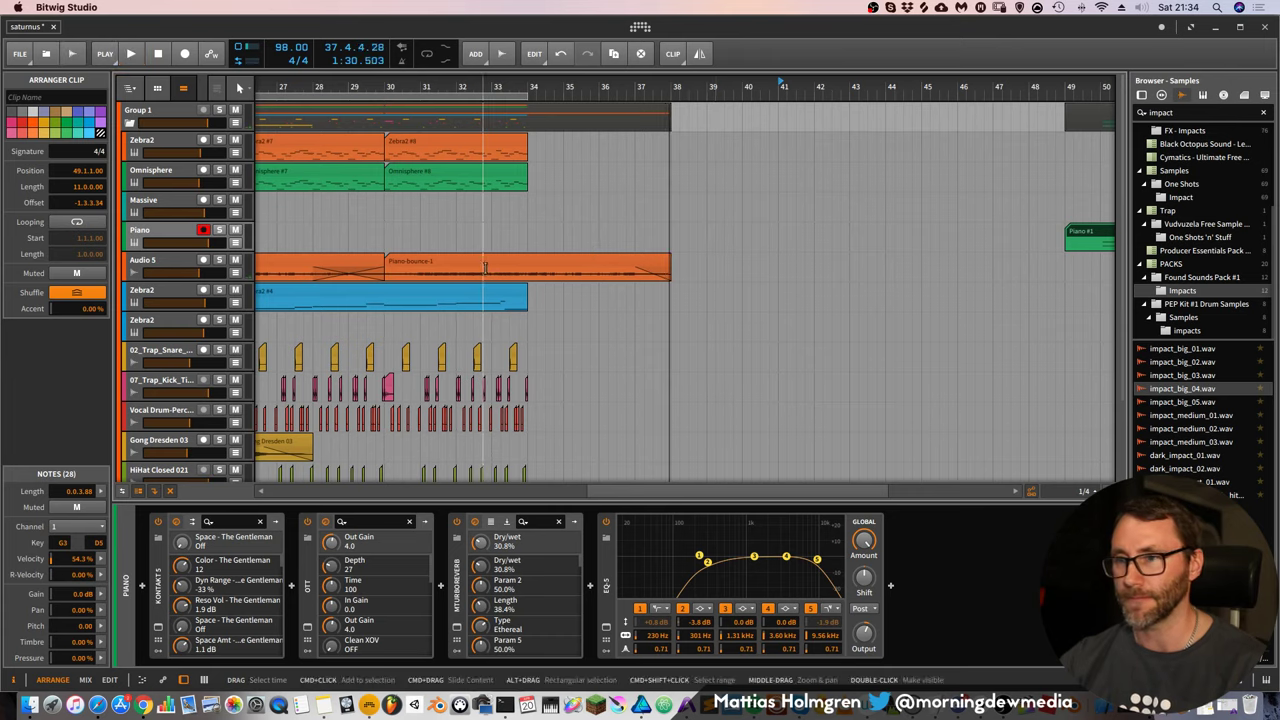
{"action": "left_click", "coordinate": [449, 265]}
{"action": "left_click_drag", "start_coordinate": [449, 268], "coordinate": [686, 266]}
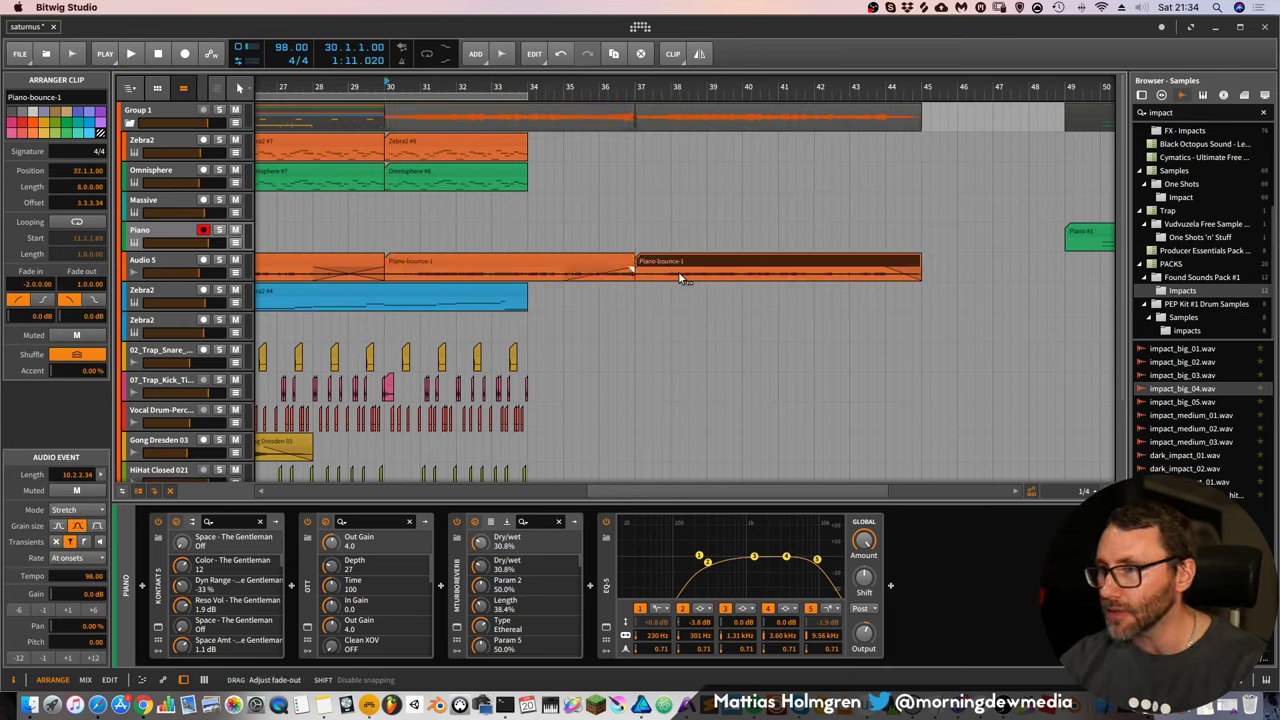
{"action": "key", "text": "super+z"}
{"action": "key", "text": "super+z"}
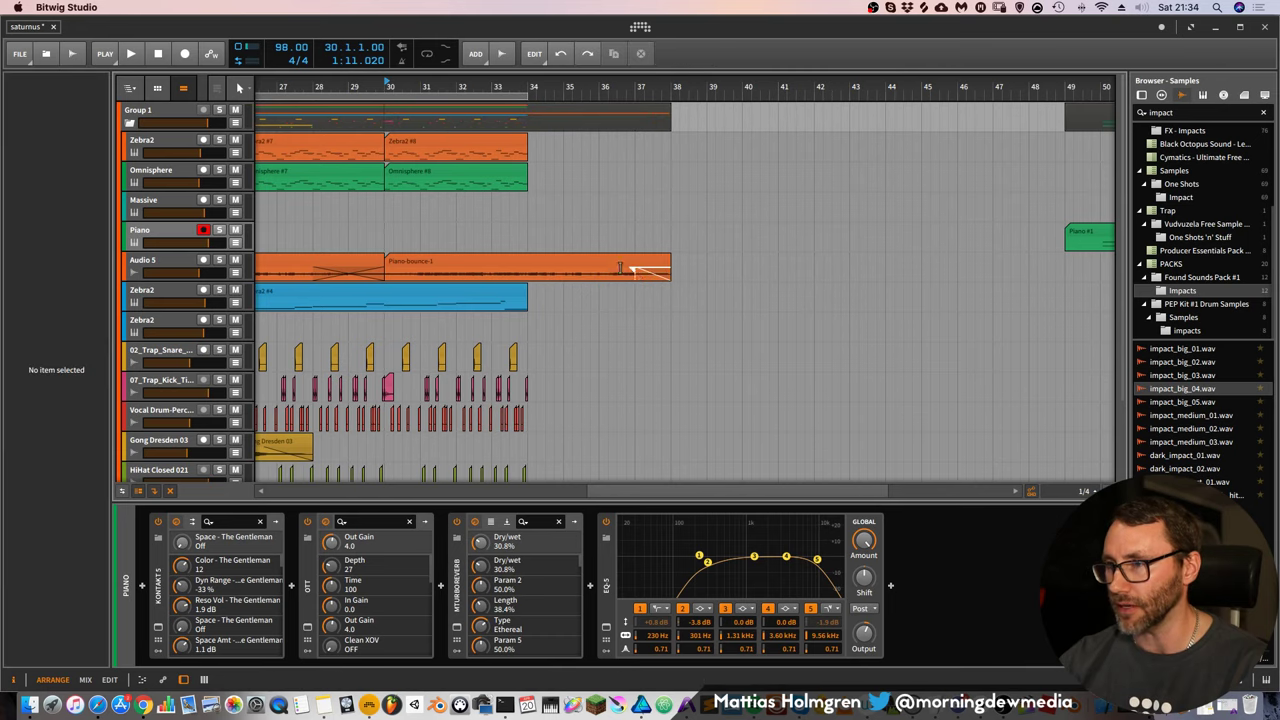
Copy the last Piano-bounce-1 clip on Audio 5 to bar 38, trimmed to length 6.2.0.00 and crossfaded with the preceding clip
{"action": "left_click_drag", "start_coordinate": [454, 264], "coordinate": [764, 263]}
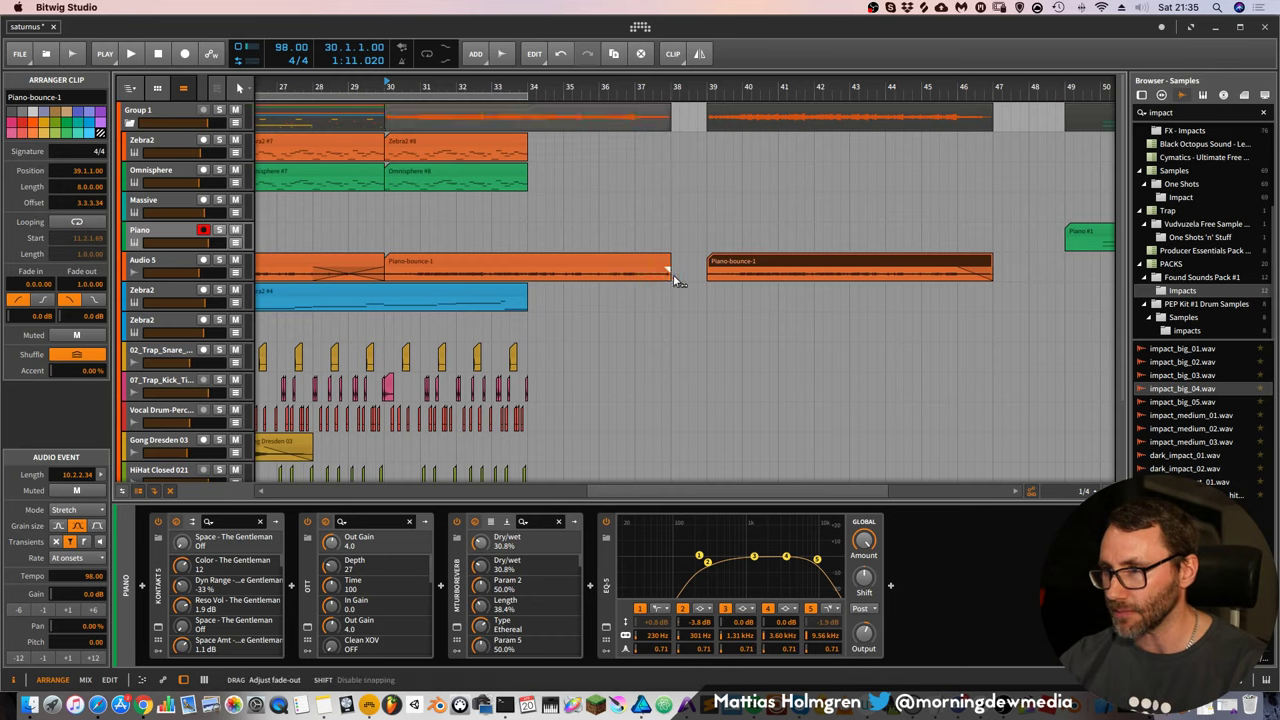
{"action": "left_click_drag", "start_coordinate": [666, 264], "coordinate": [614, 260]}
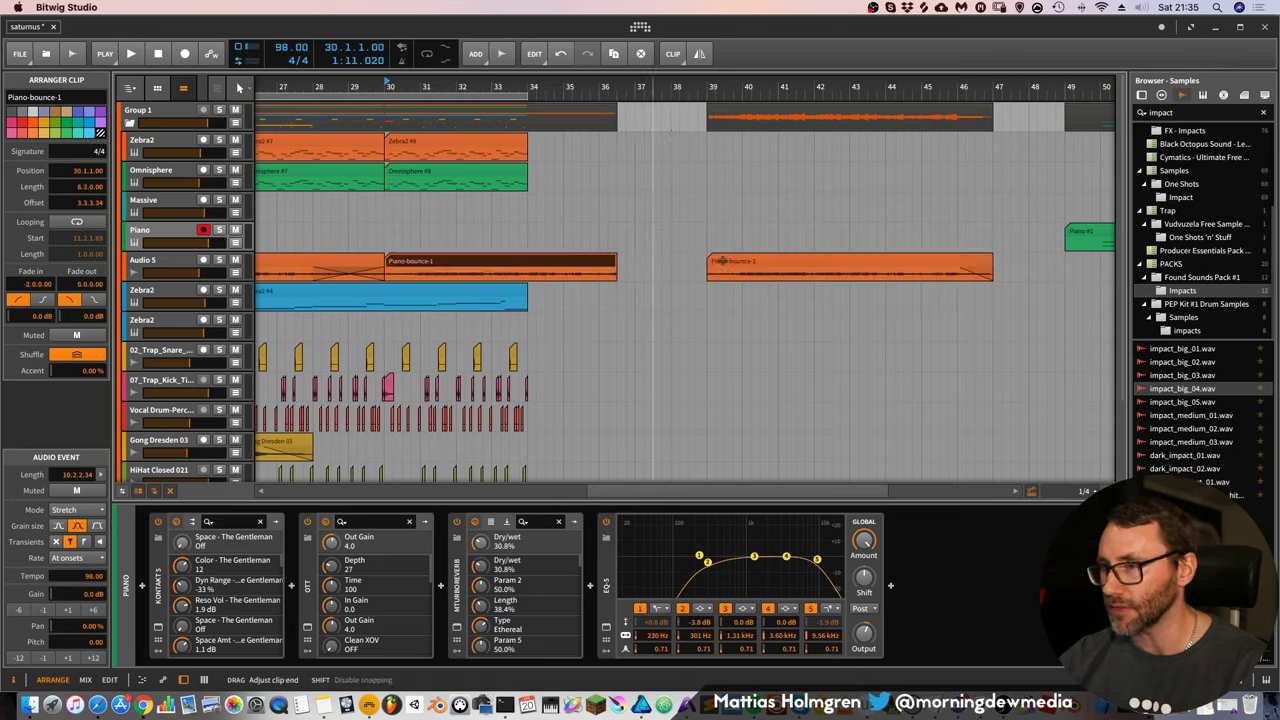
{"action": "left_click_drag", "start_coordinate": [731, 262], "coordinate": [657, 278]}
{"action": "key", "text": "super+z"}
{"action": "mouse_move", "coordinate": [668, 279]}
{"action": "left_mouse_down"}
{"action": "mouse_move", "coordinate": [590, 275]}
{"action": "mouse_move", "coordinate": [676, 274]}
{"action": "left_mouse_up"}
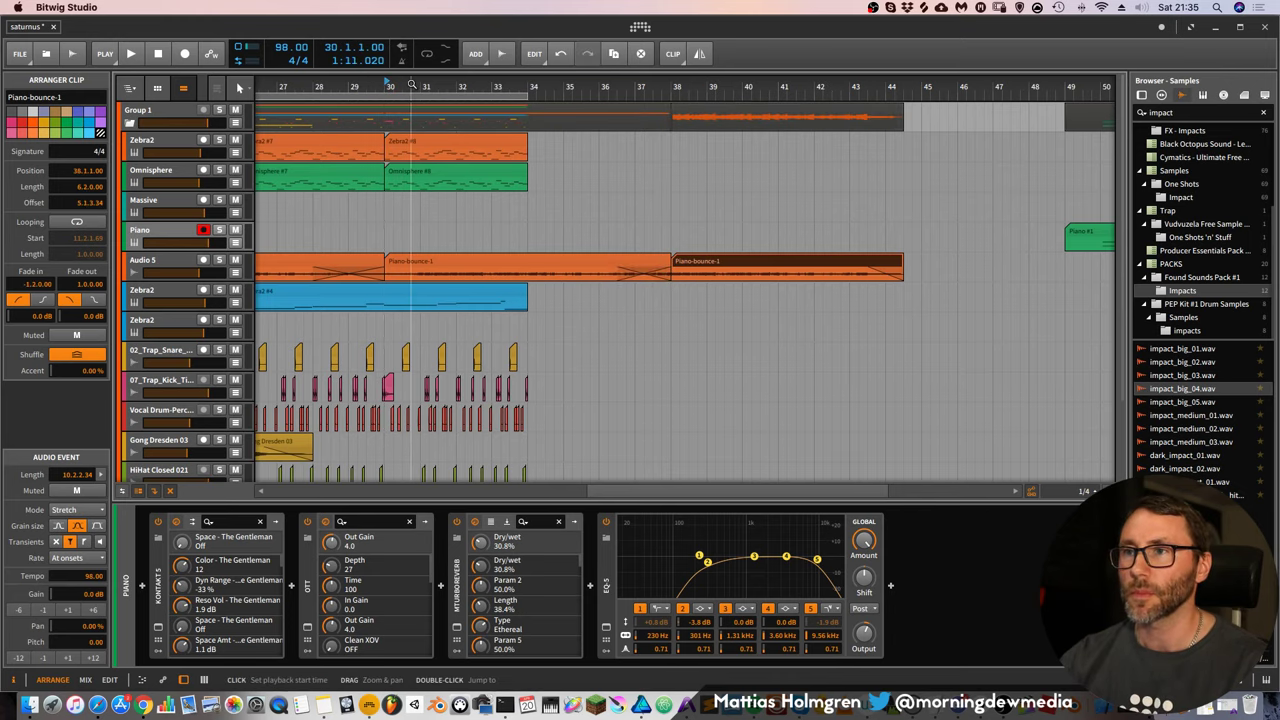
Play the arrangement from bar 30 into the Piano #1 clip to check the extended piano ending
{"action": "left_click_drag", "start_coordinate": [411, 83], "coordinate": [396, 66]}
{"action": "key", "text": "space"}
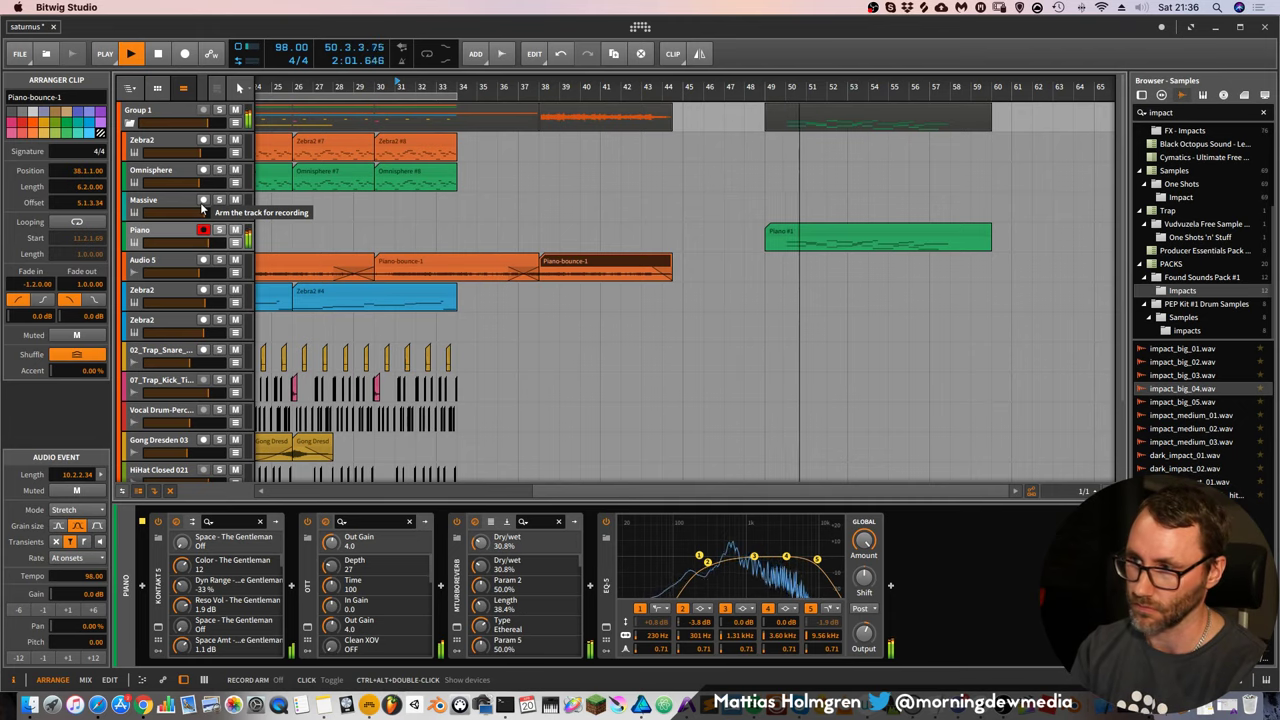
{"action": "key", "text": "space"}
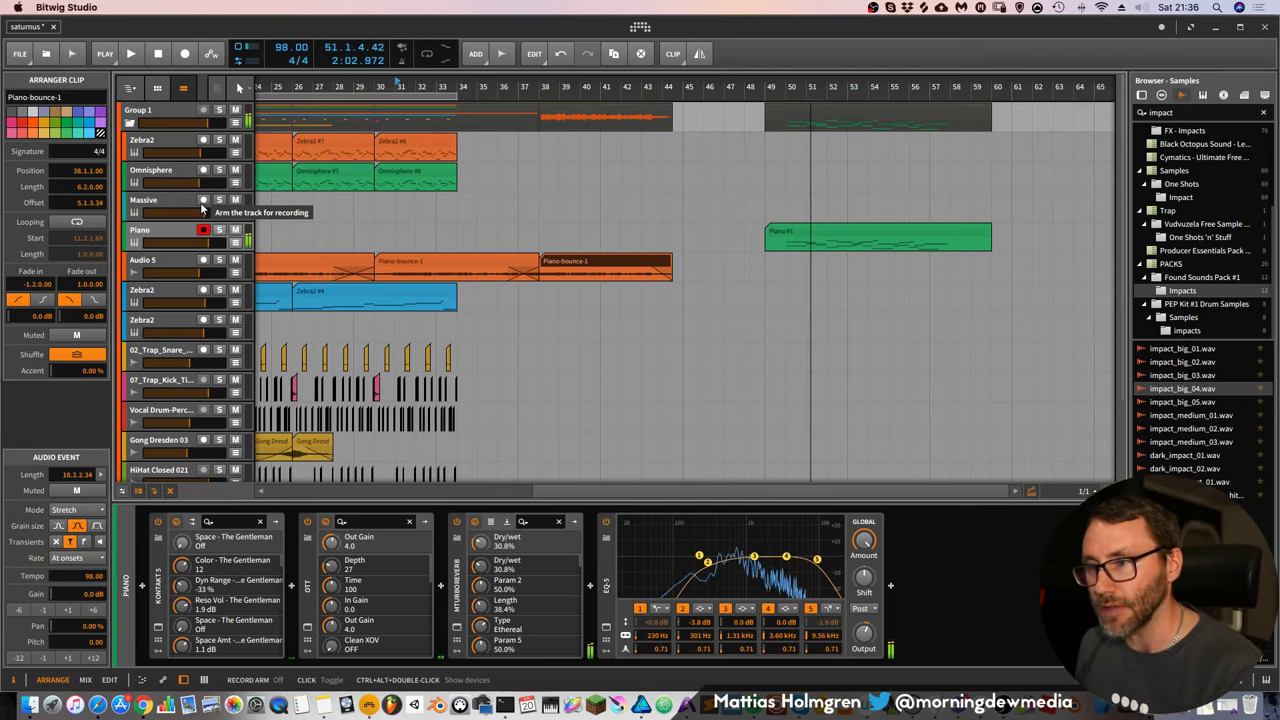
Arm the Massive track for recording, audition the arrangement around bar 31 and save the project
{"action": "left_click", "coordinate": [203, 201]}
{"action": "scroll", "coordinate": [457, 300], "scroll_direction": "up", "scroll_amount": 3}
{"action": "scroll", "coordinate": [457, 300], "scroll_direction": "left", "scroll_amount": 10}
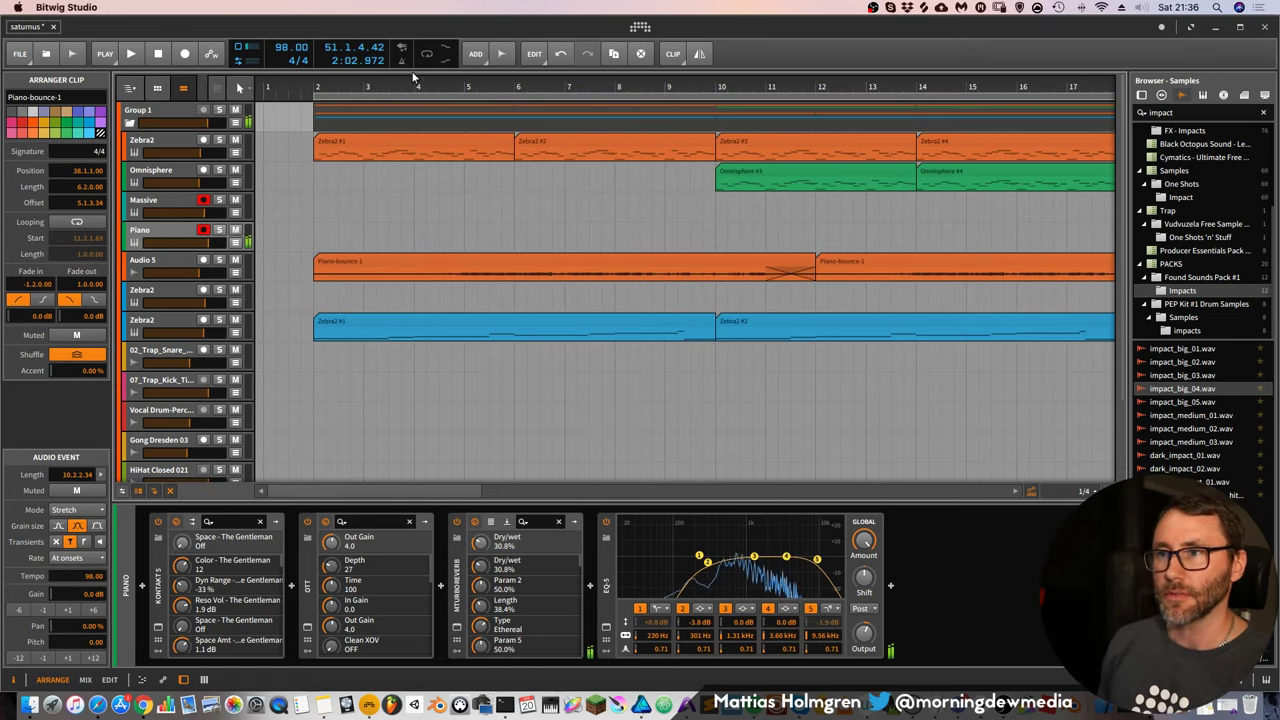
{"action": "left_click_drag", "start_coordinate": [413, 80], "coordinate": [326, 163]}
{"action": "key", "text": "space"}
{"action": "key", "text": "space"}
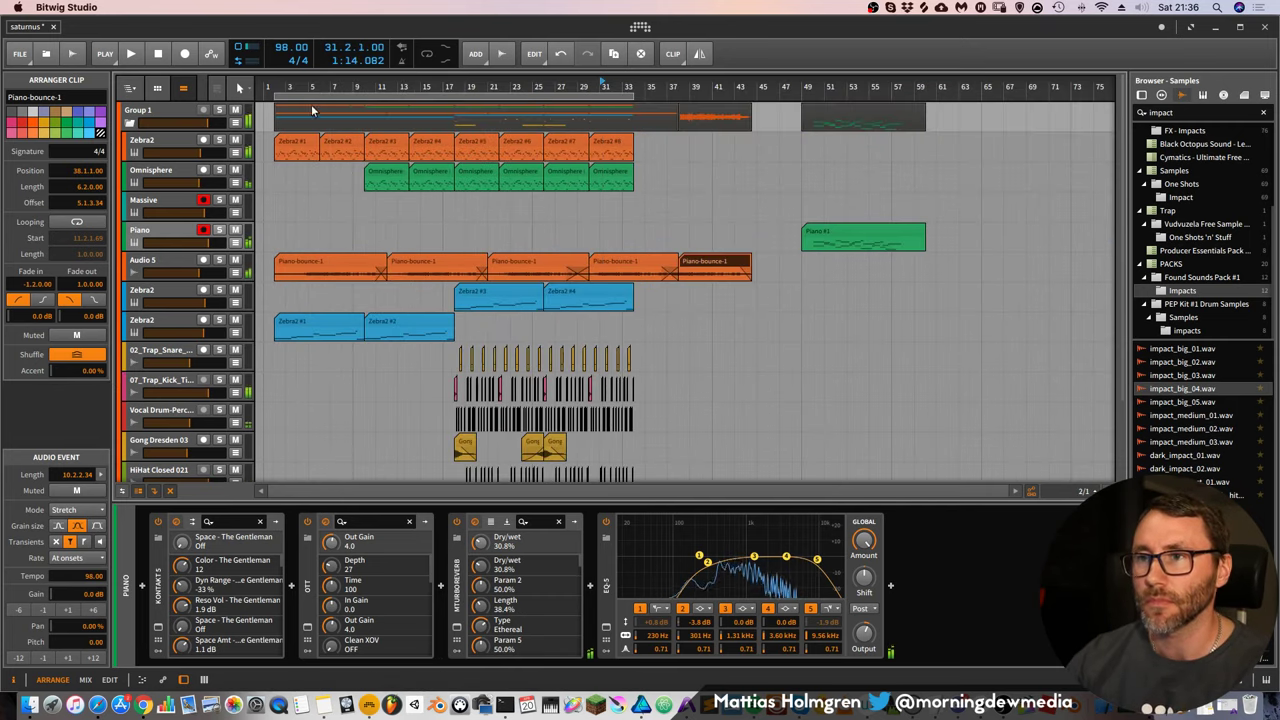
Play the arrangement from bar 1 and review the tracks in the intro
{"action": "double_click", "coordinate": [262, 80]}
{"action": "left_click_drag", "start_coordinate": [311, 82], "coordinate": [311, 136]}
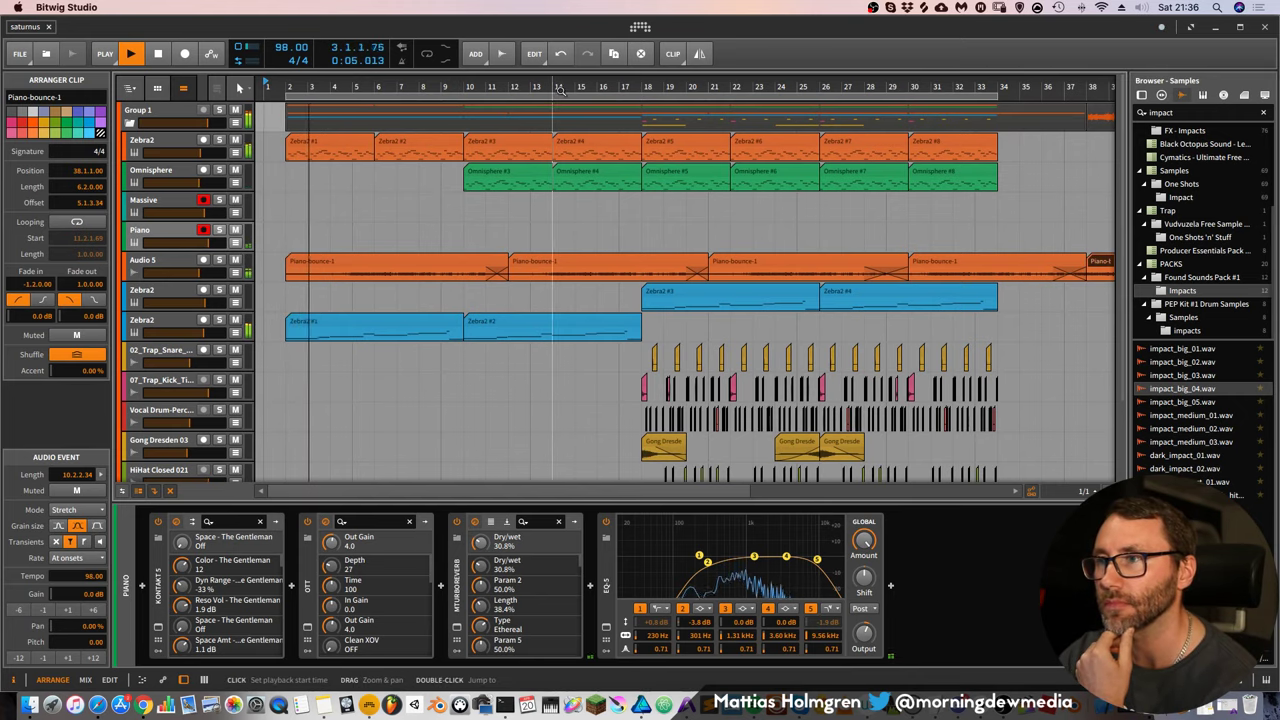
{"action": "scroll", "coordinate": [472, 88], "scroll_direction": "down", "scroll_amount": 1}
{"action": "scroll", "coordinate": [449, 346], "scroll_direction": "up", "scroll_amount": 1}
{"action": "scroll", "coordinate": [343, 429], "scroll_direction": "down", "scroll_amount": 3}
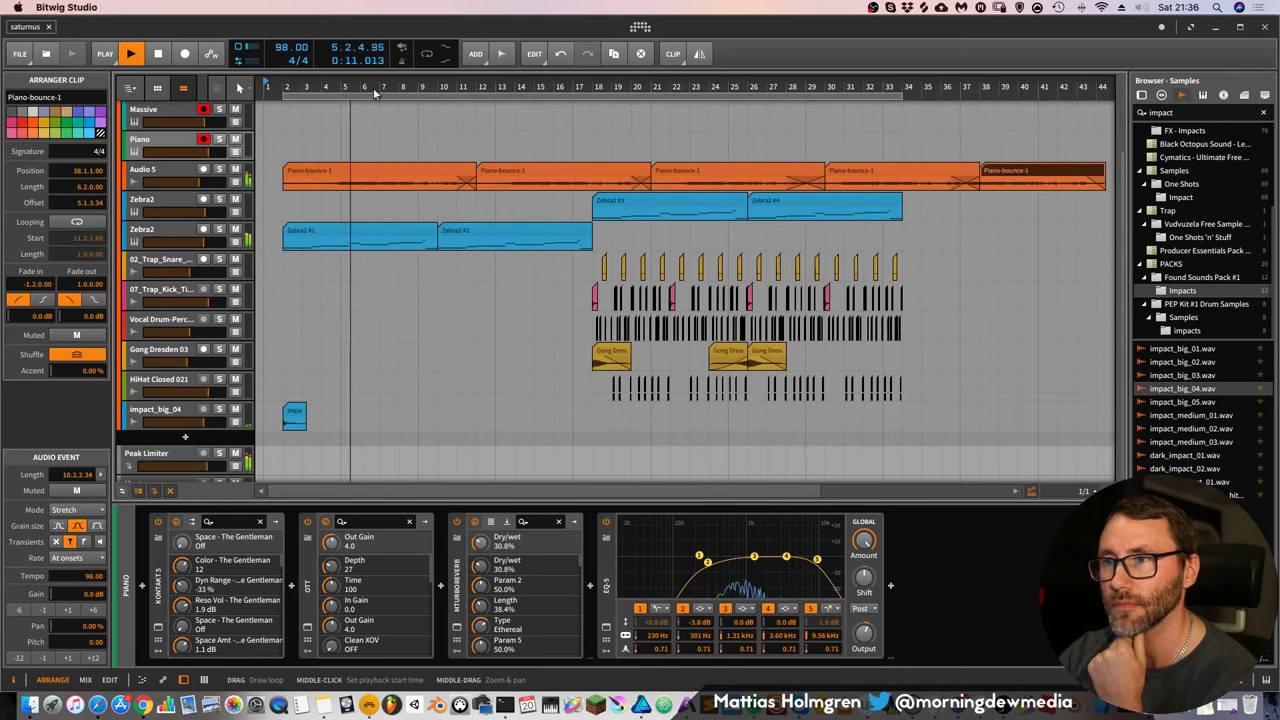
{"action": "scroll", "coordinate": [410, 88], "scroll_direction": "up", "scroll_amount": 1}
{"action": "scroll", "coordinate": [410, 88], "scroll_direction": "up", "scroll_amount": 1}
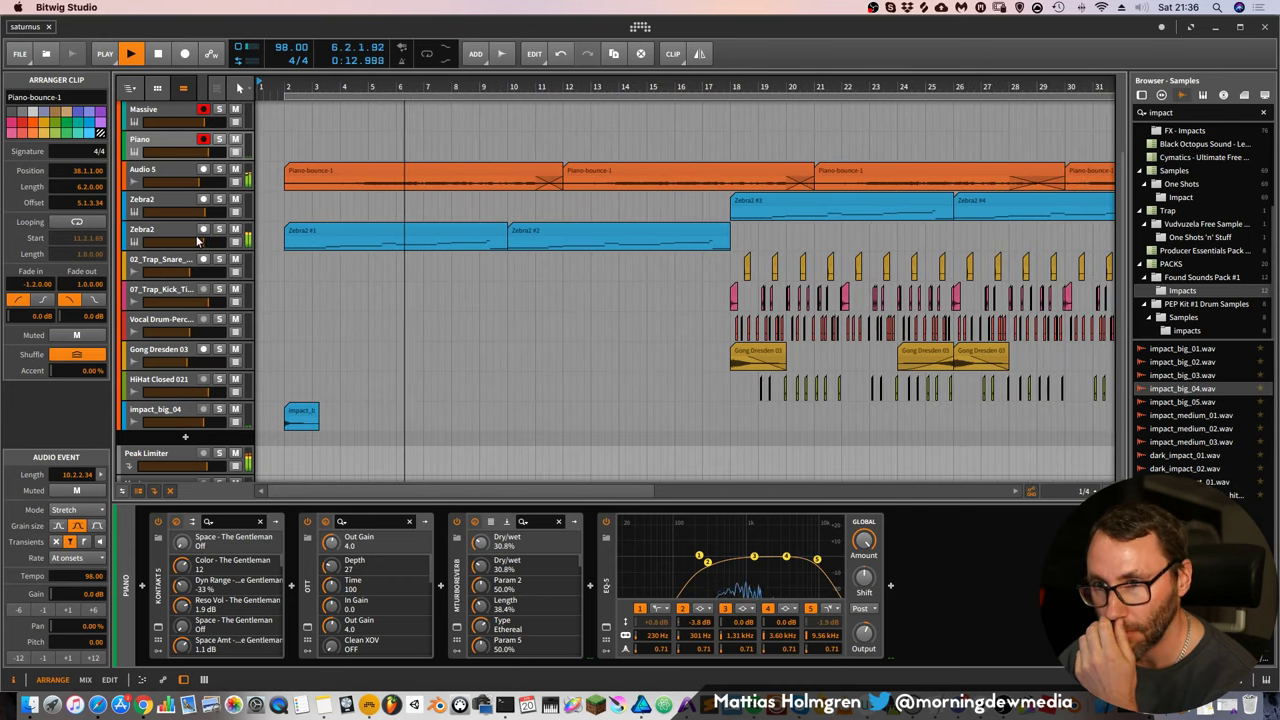
Delete the Zebra2 #1 clip at bar 2 on the Zebra2 track above the snare
{"action": "left_click", "coordinate": [225, 236]}
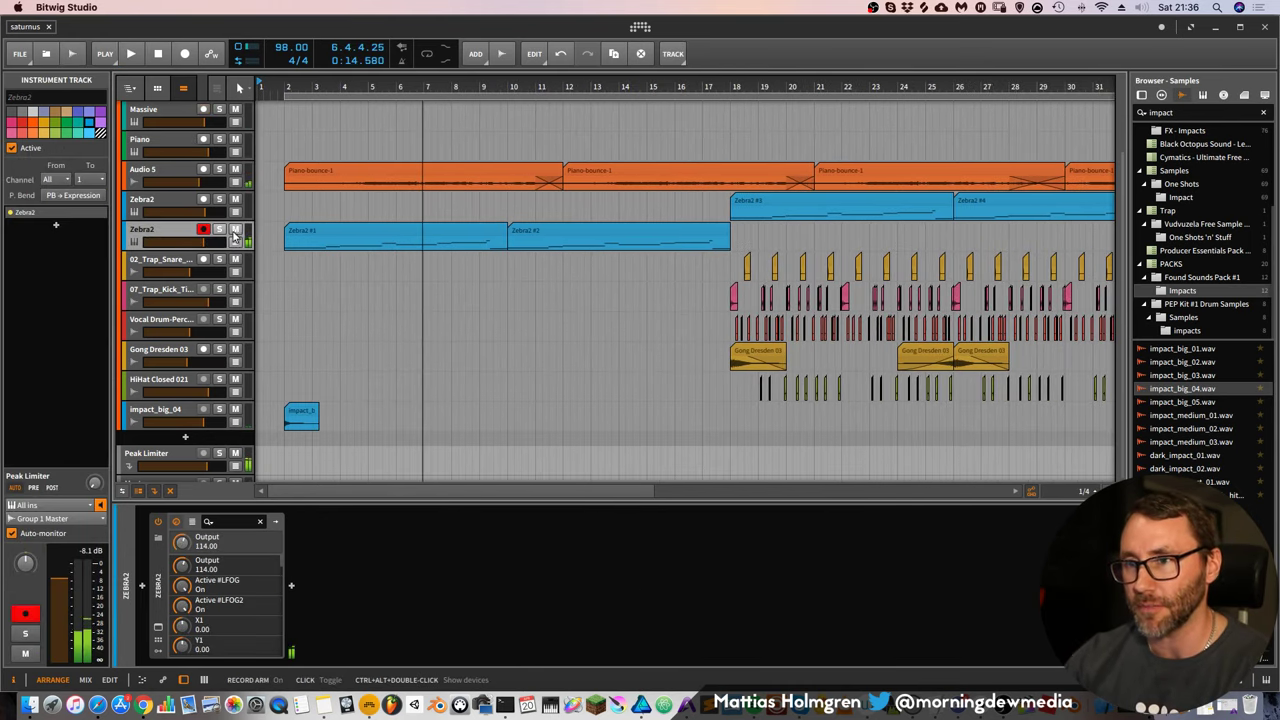
{"action": "left_click", "coordinate": [384, 228]}
{"action": "key", "text": "space"}
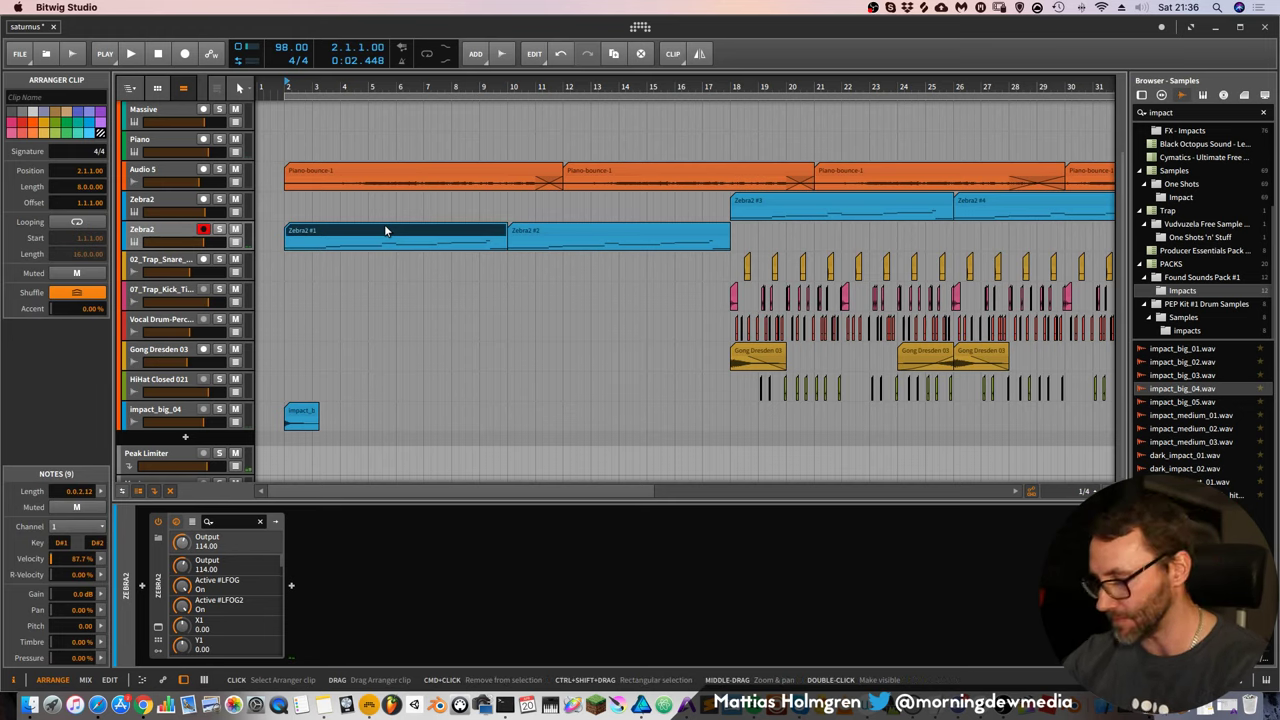
{"action": "key", "text": "Delete"}
Play the arrangement from bar 1 with the Zebra2 track above the snare armed to try out a new part
{"action": "left_click", "coordinate": [183, 232]}
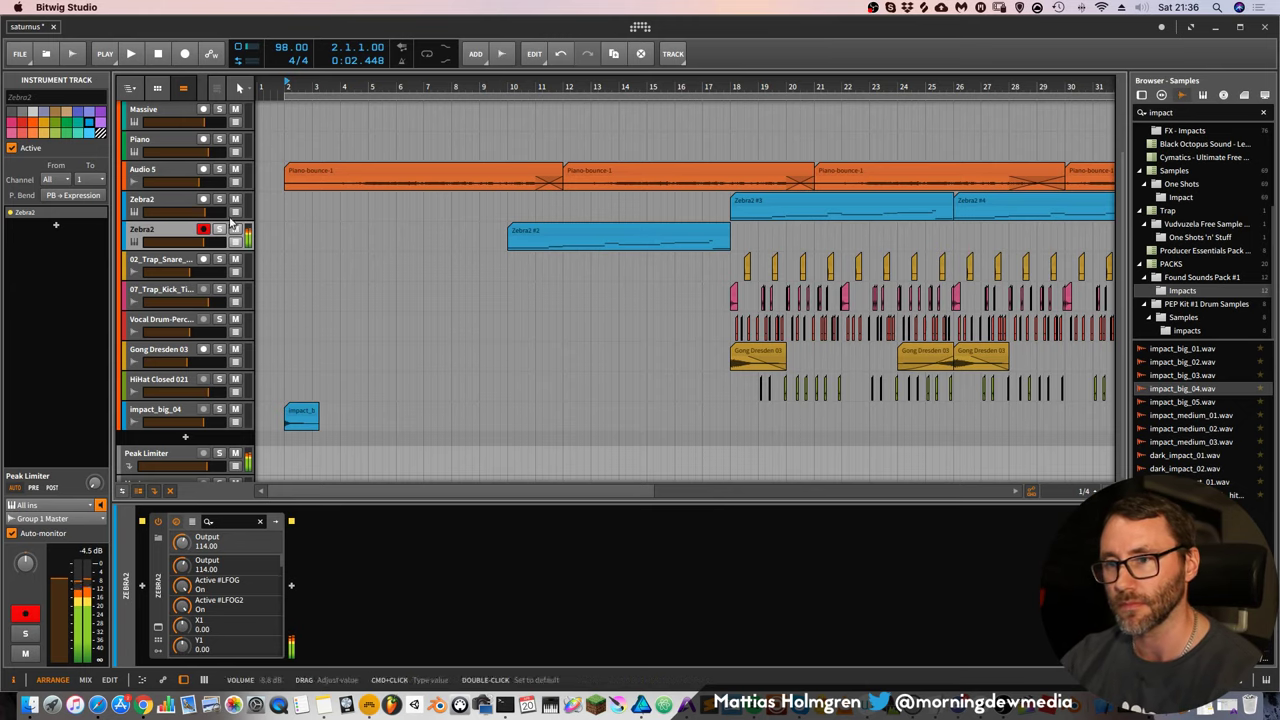
{"action": "left_click_drag", "start_coordinate": [265, 86], "coordinate": [257, 74]}
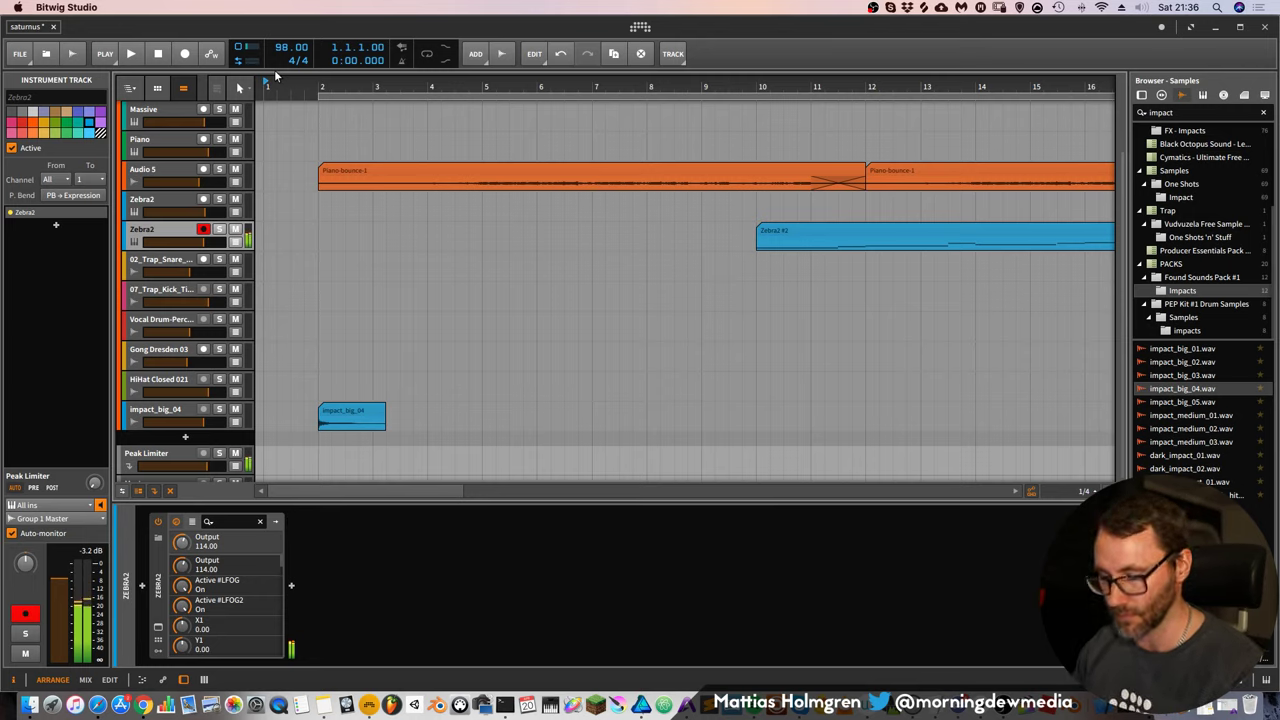
{"action": "key", "text": "space"}
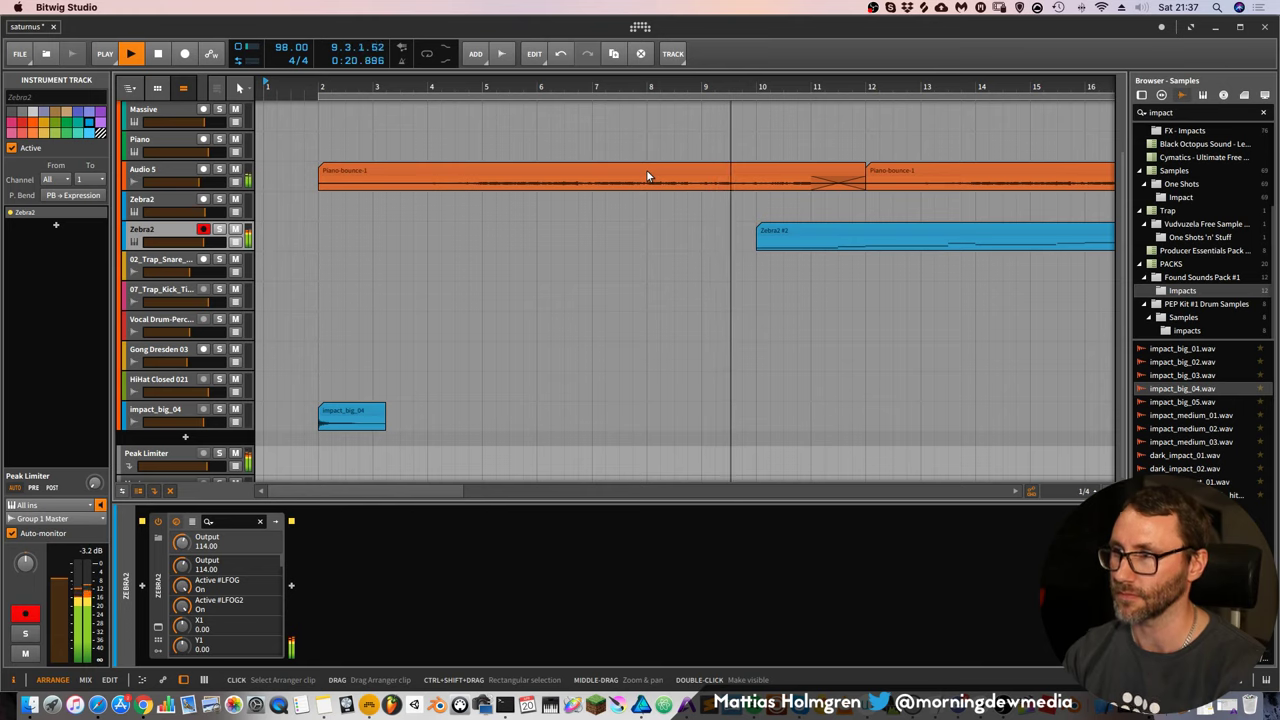
{"action": "left_click_drag", "start_coordinate": [664, 91], "coordinate": [428, 50]}
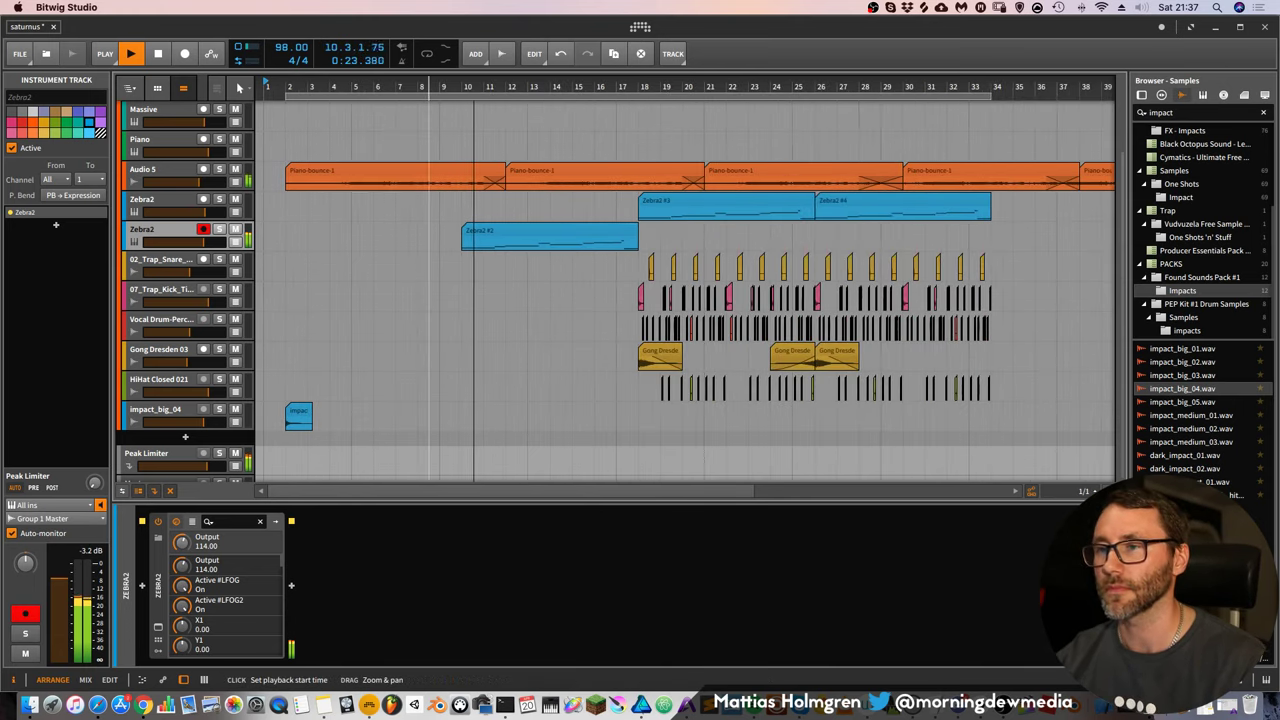
Delete the Zebra2 #2 clip at bar 10 and stop playback
{"action": "left_click", "coordinate": [528, 234]}
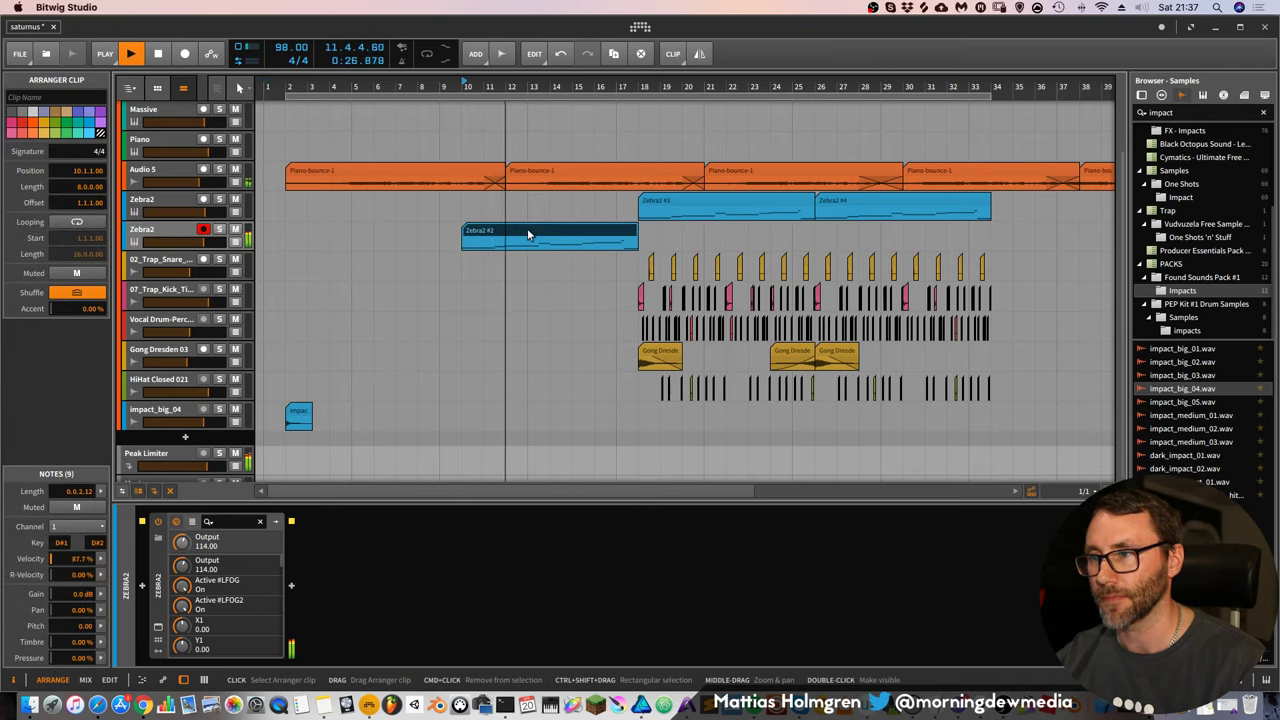
{"action": "key", "text": "Delete"}
{"action": "key", "text": "space"}
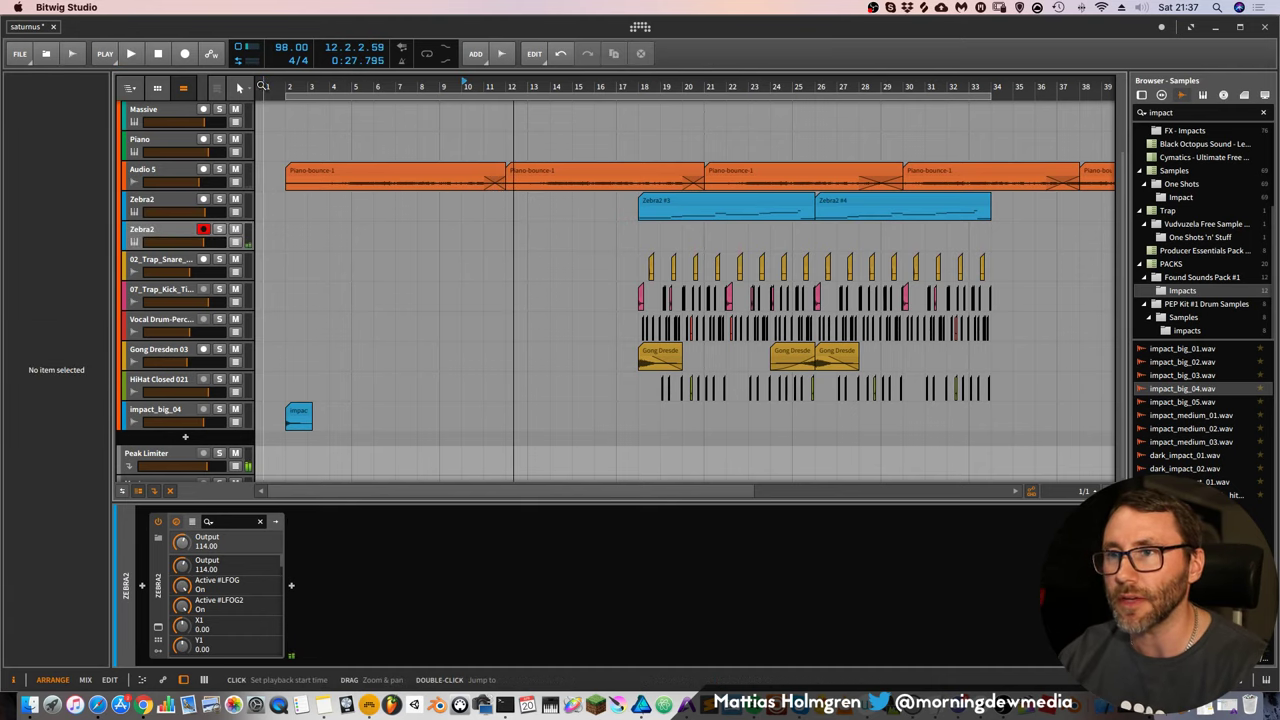
Record a new part on the armed Zebra2 track from bar 1 to about bar 19
{"action": "left_click", "coordinate": [261, 85]}
{"action": "left_click_drag", "start_coordinate": [261, 85], "coordinate": [262, 105]}
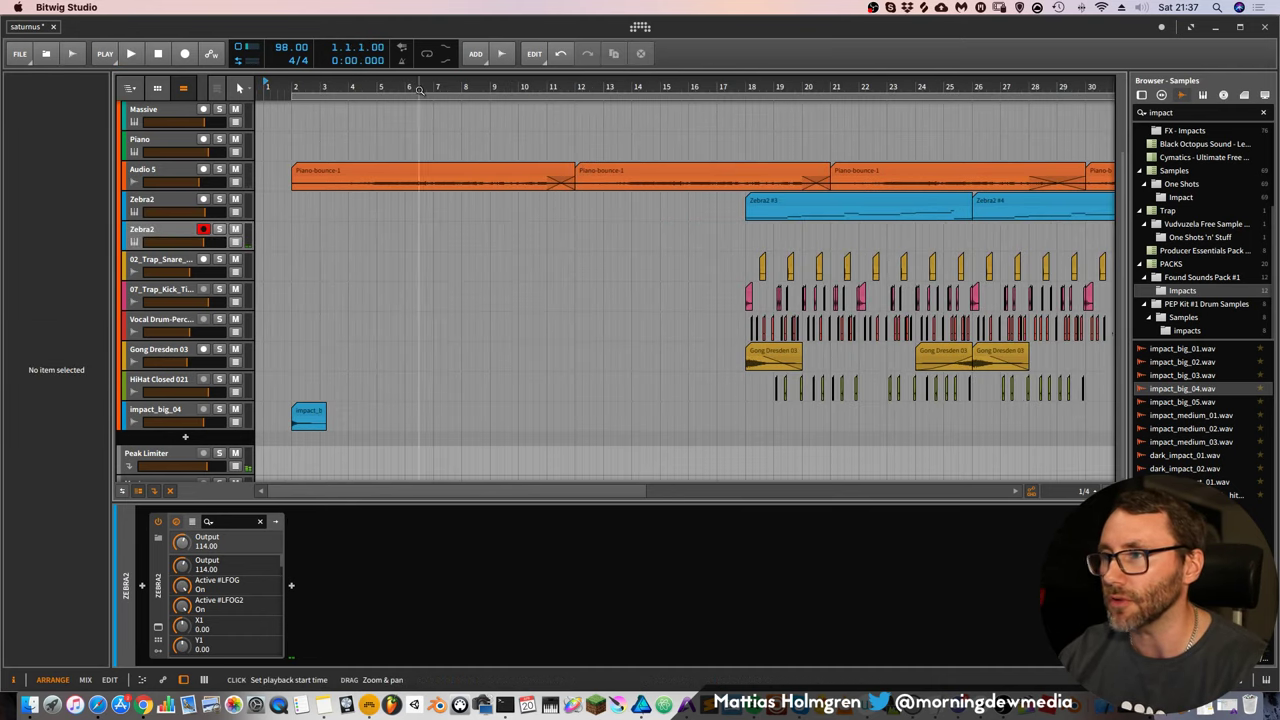
{"action": "left_click", "coordinate": [133, 55]}
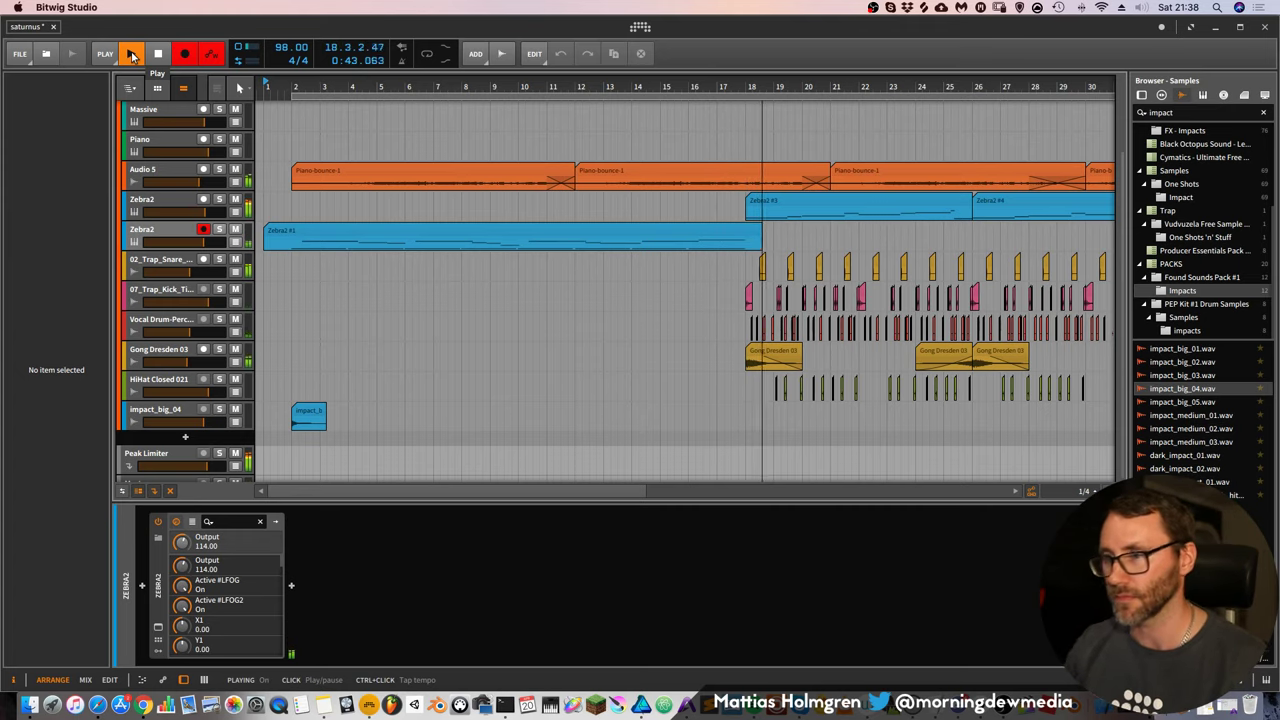
{"action": "key", "text": "space"}
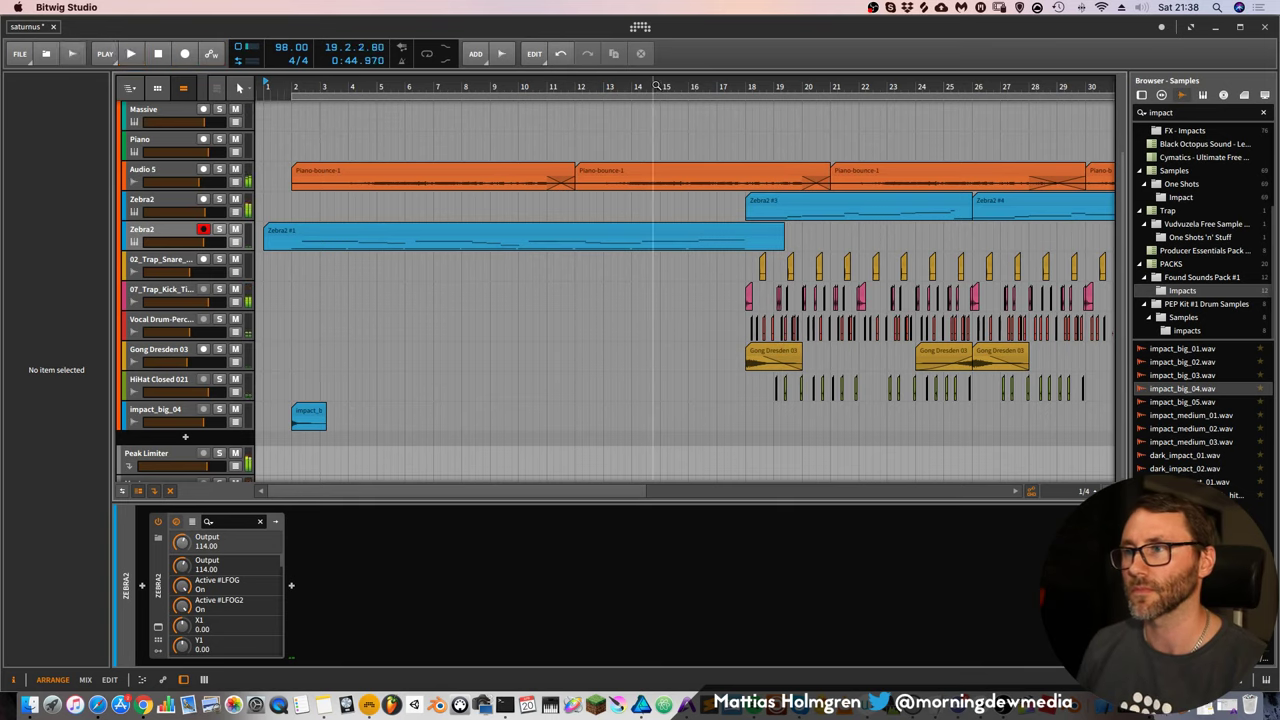
Play the arrangement from bar 1 and select the newly recorded Zebra2 #1 clip
{"action": "key", "text": "space"}
{"action": "left_click_drag", "start_coordinate": [661, 86], "coordinate": [661, 55]}
{"action": "left_click_drag", "start_coordinate": [574, 86], "coordinate": [574, 60]}
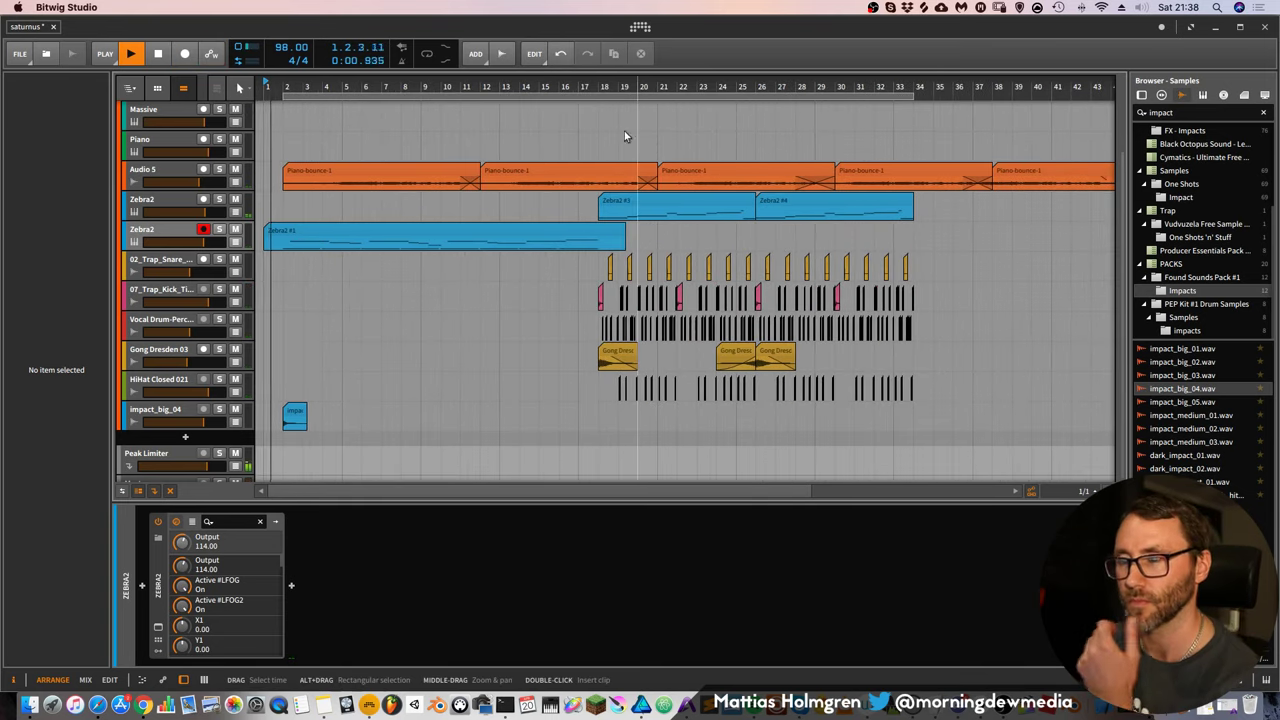
{"action": "left_click", "coordinate": [275, 230]}
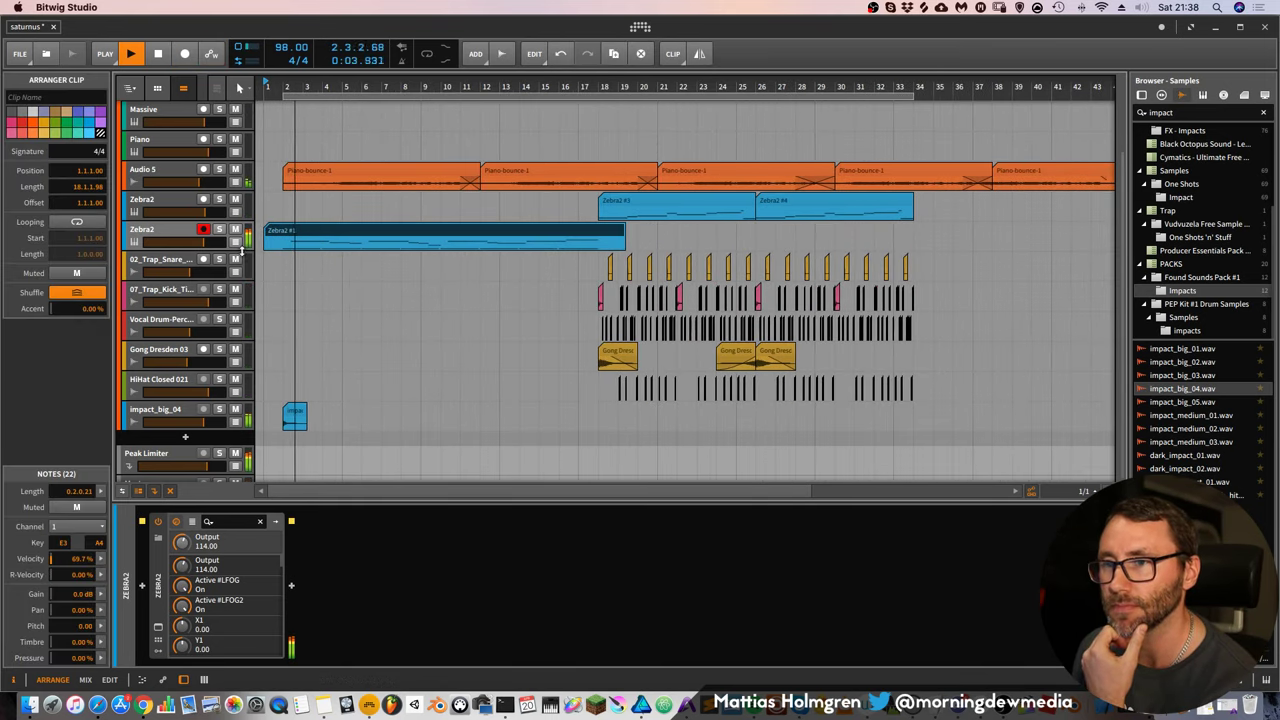
Insert Bitwig's Tool device after Zebra2 in the armed track's device chain
{"action": "left_click", "coordinate": [291, 585]}
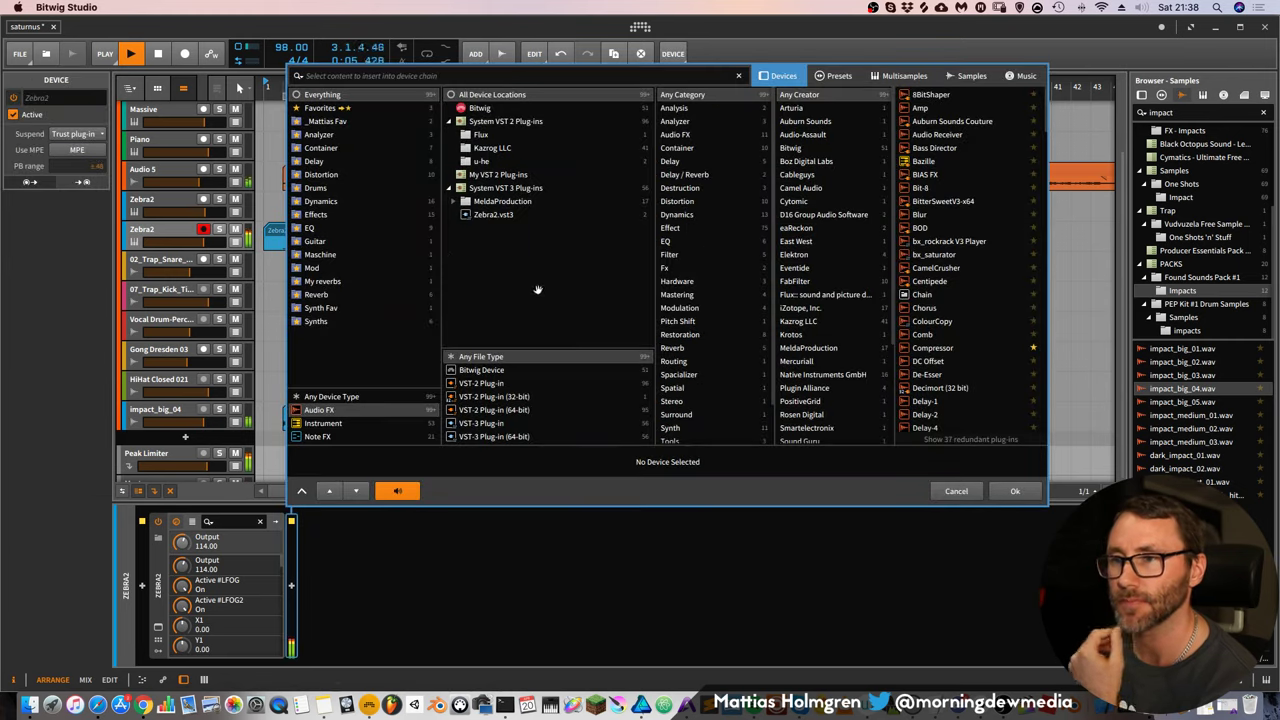
{"action": "left_click", "coordinate": [500, 108]}
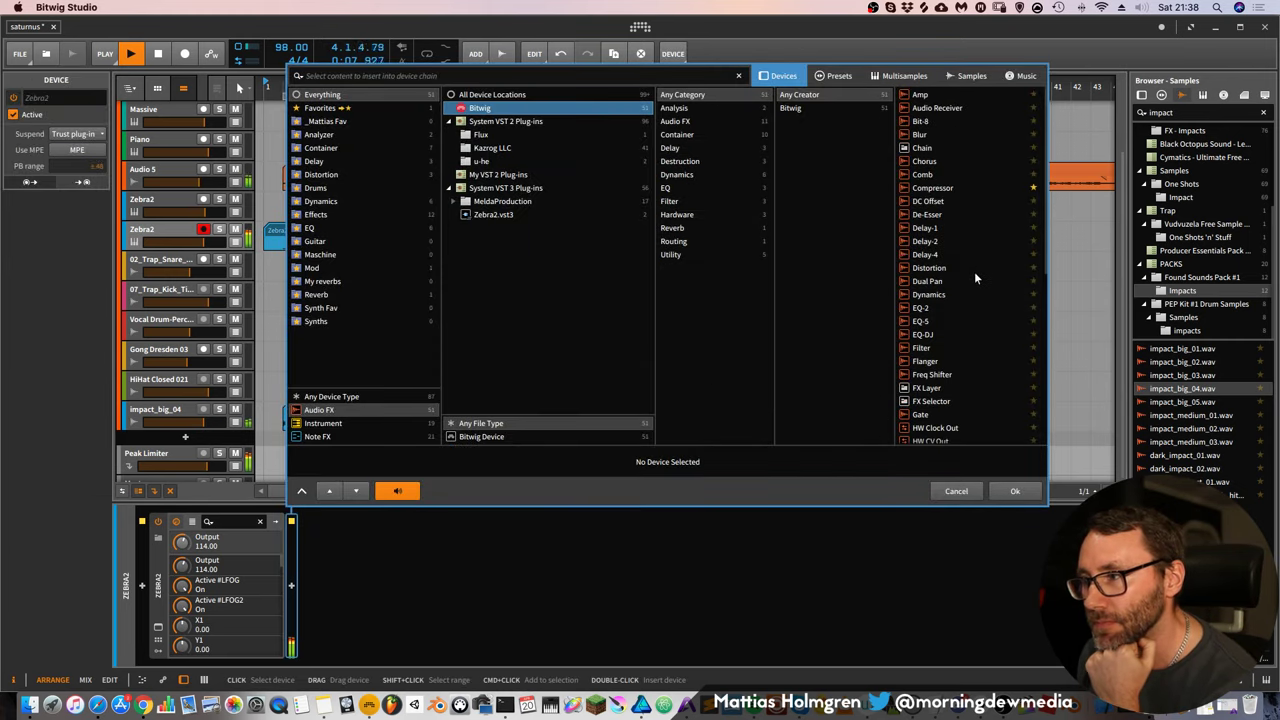
{"action": "scroll", "coordinate": [975, 272], "scroll_direction": "down", "scroll_amount": 5}
{"action": "left_click", "coordinate": [918, 383]}
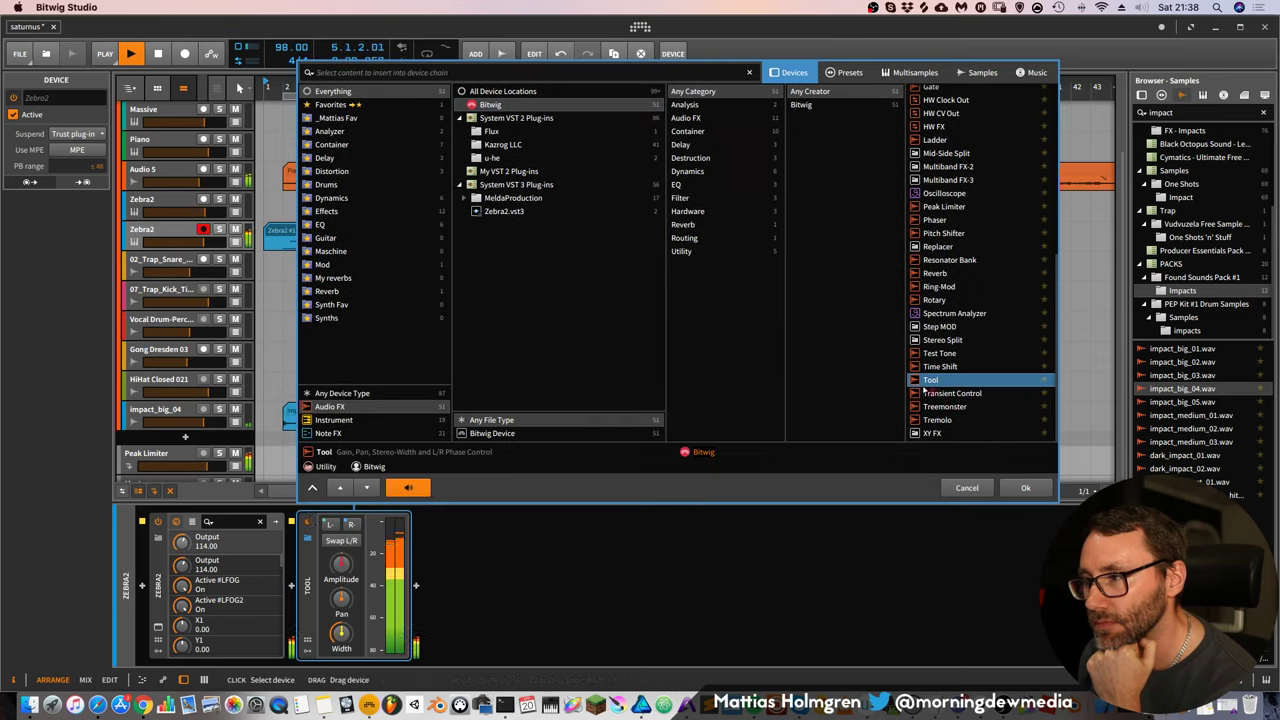
{"action": "left_click", "coordinate": [1015, 490]}
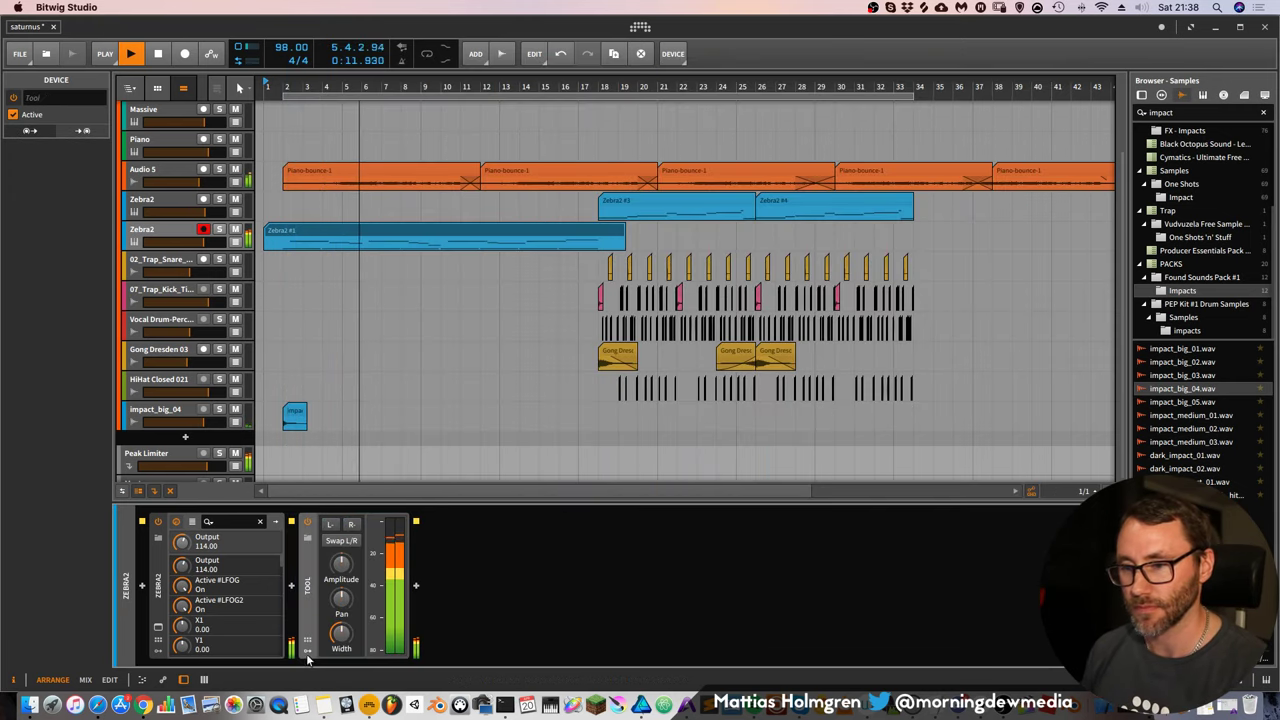
Add a Classic LFO modulator to the Tool device, show its settings and stop playback
{"action": "left_click", "coordinate": [307, 538]}
{"action": "left_click", "coordinate": [328, 538]}
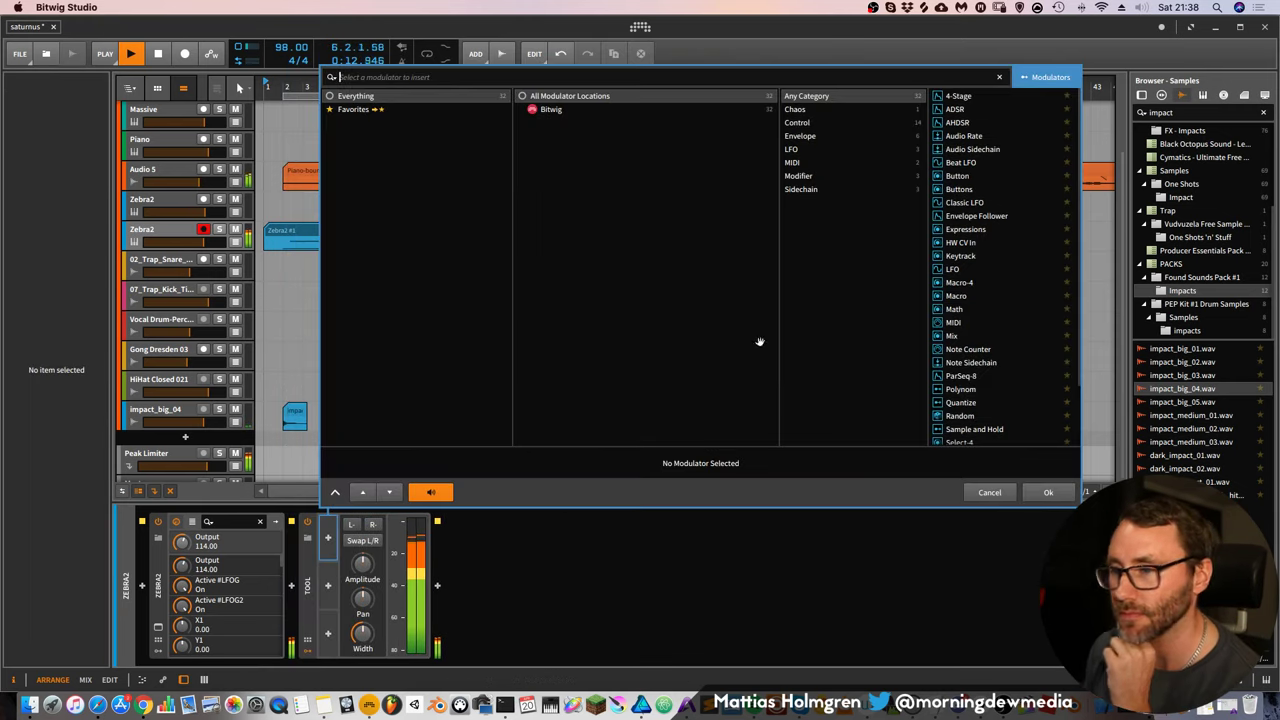
{"action": "left_click", "coordinate": [977, 201]}
{"action": "left_click", "coordinate": [1040, 490]}
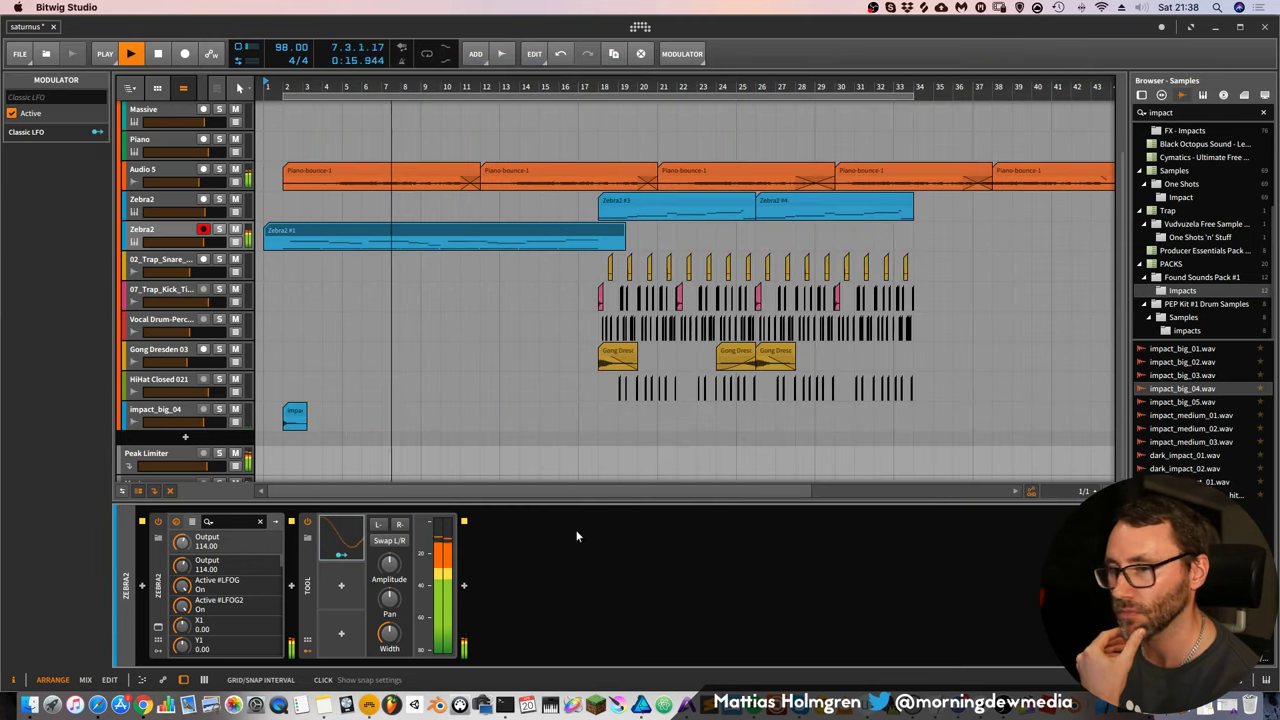
{"action": "left_click", "coordinate": [355, 537]}
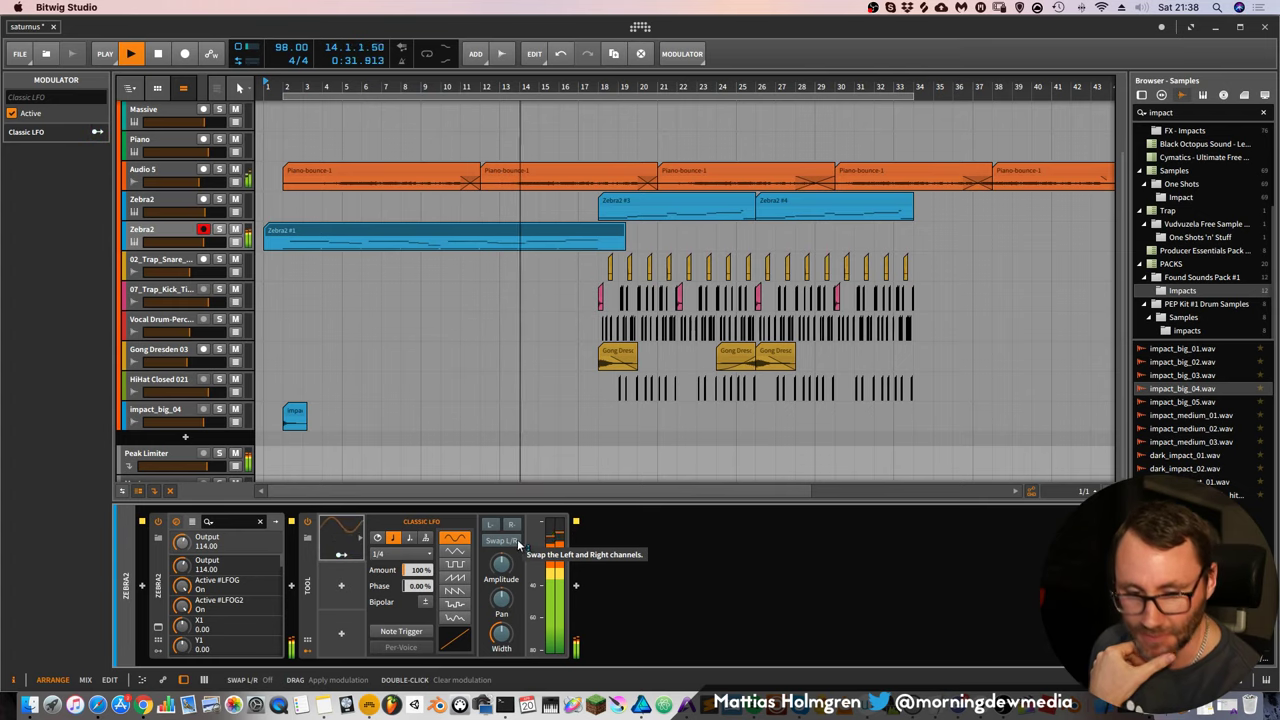
{"action": "key", "text": "space"}
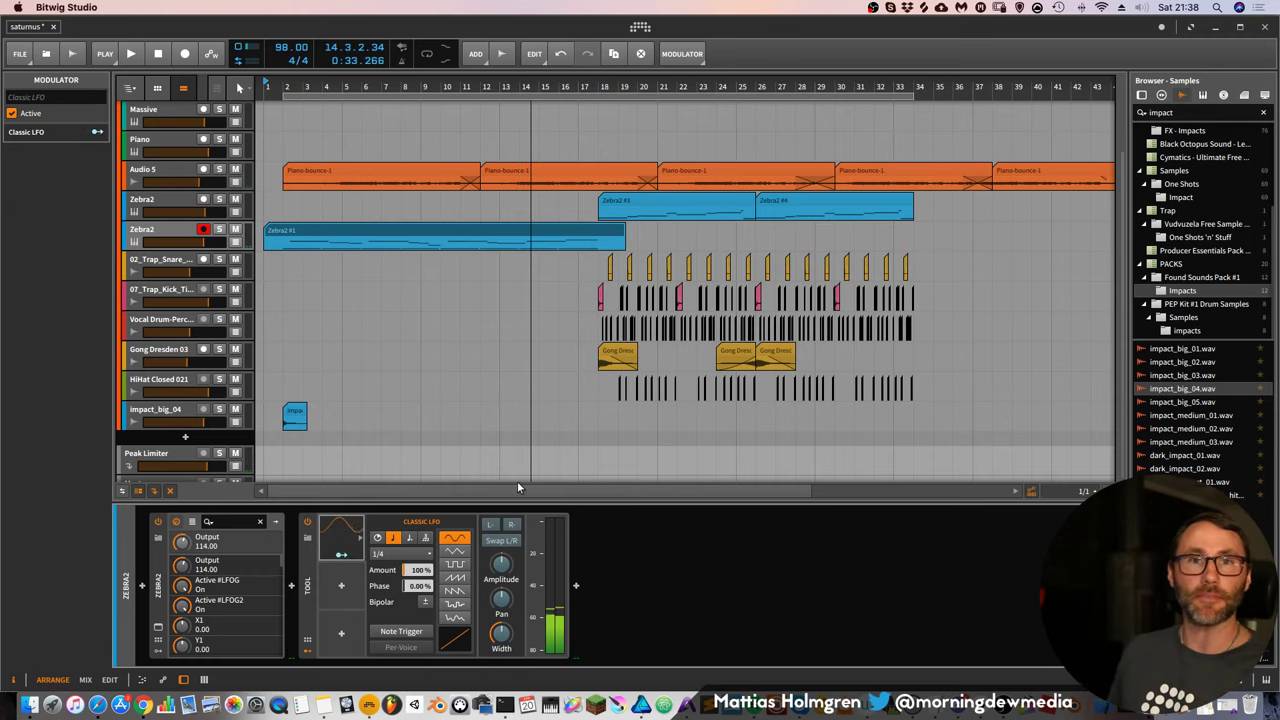
{"action": "left_click", "coordinate": [517, 483]}
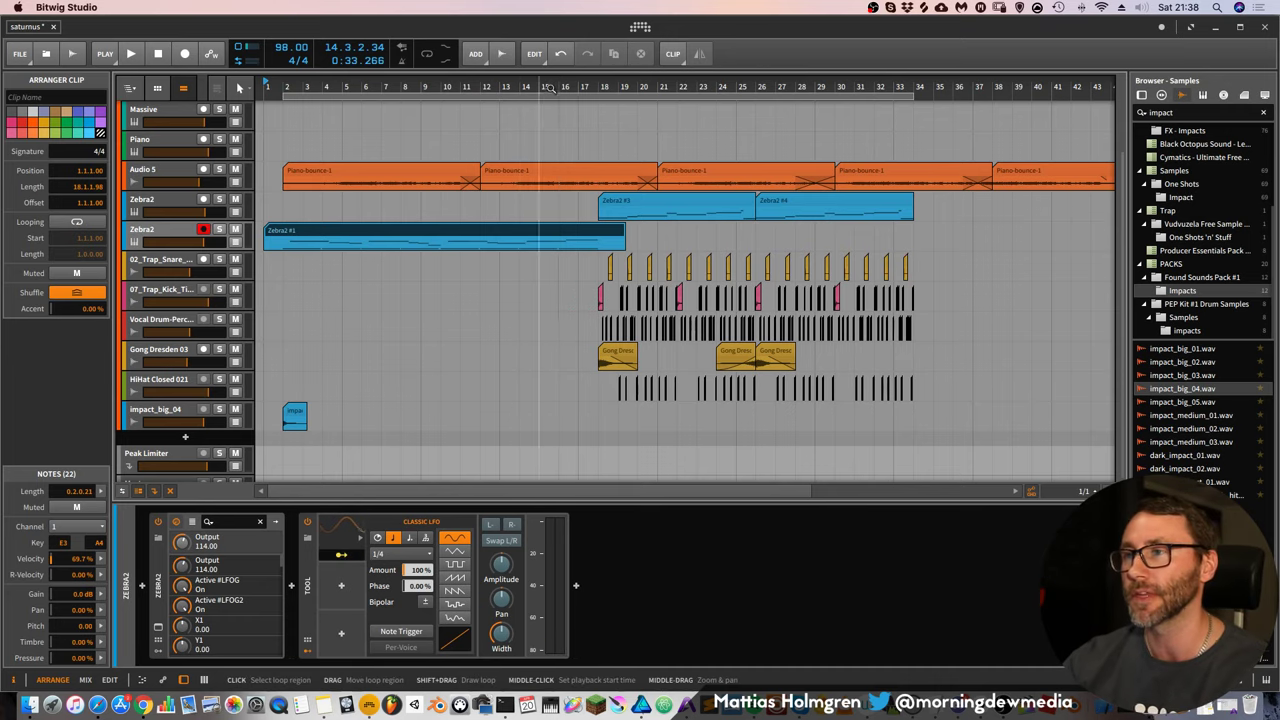
{"action": "left_click_drag", "start_coordinate": [540, 88], "coordinate": [594, 118]}
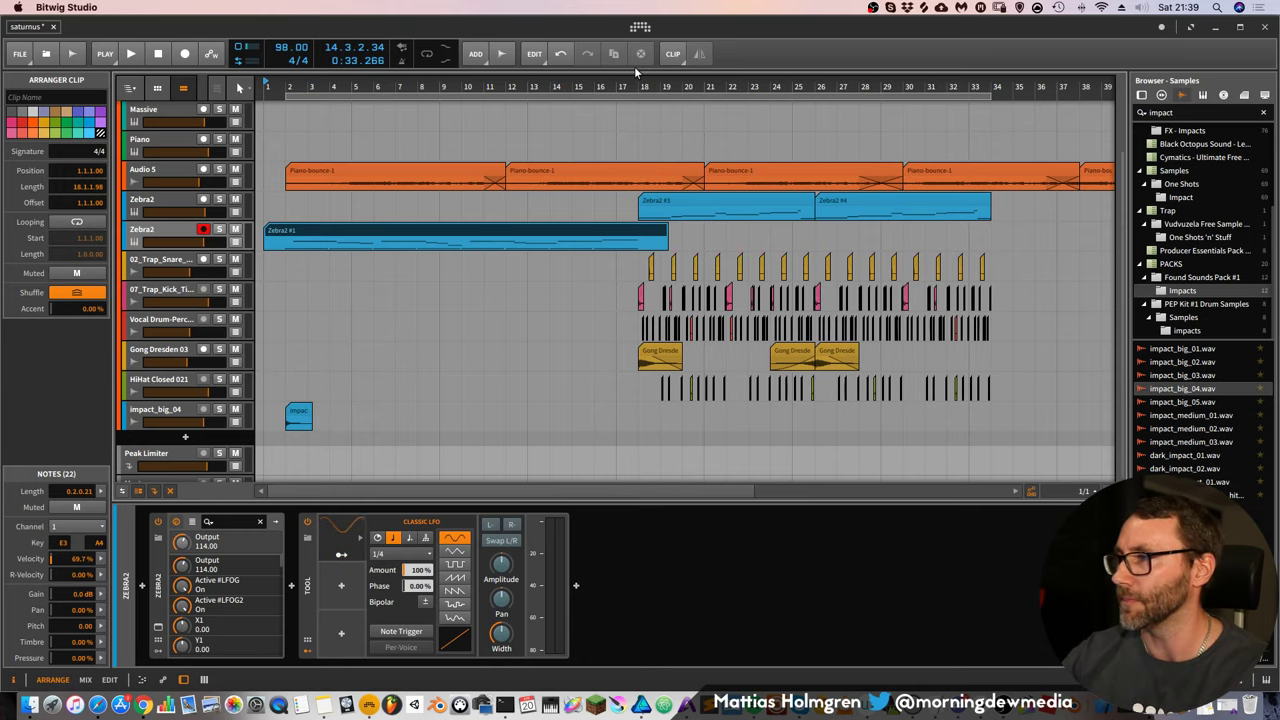
{"action": "left_click_drag", "start_coordinate": [620, 88], "coordinate": [714, 92]}
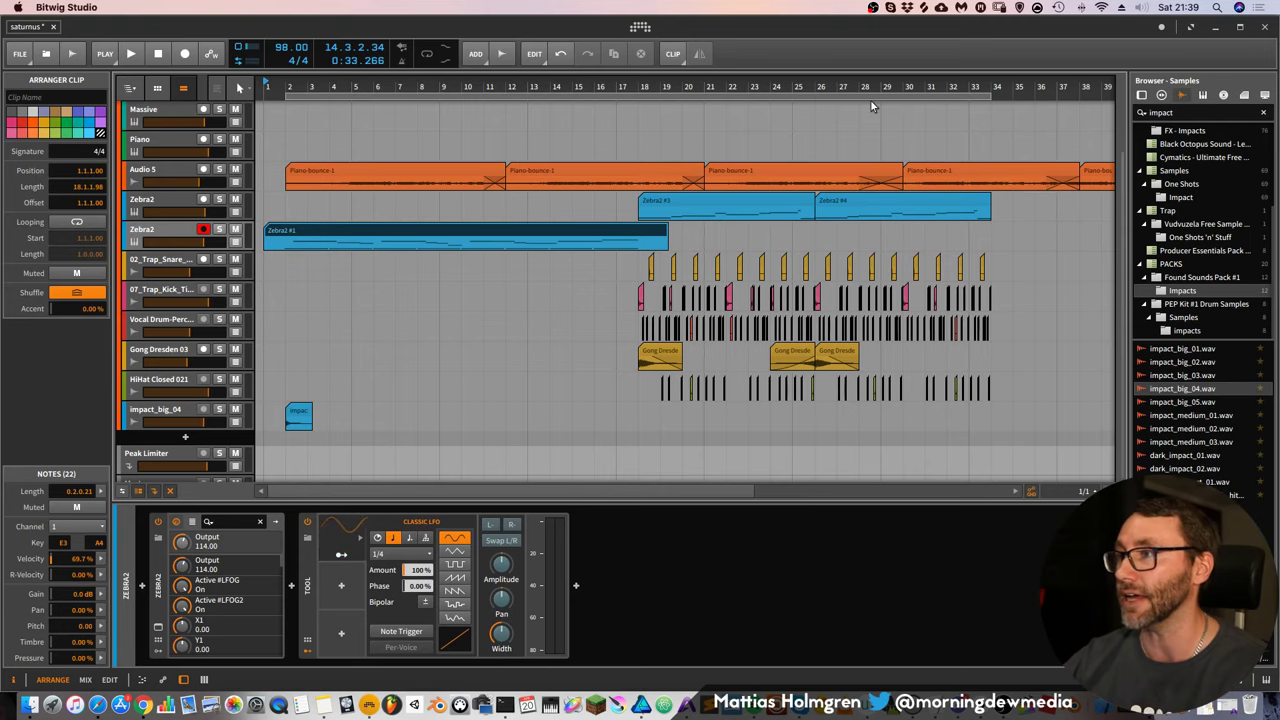
{"action": "scroll", "coordinate": [862, 95], "scroll_direction": "down", "scroll_amount": 2}
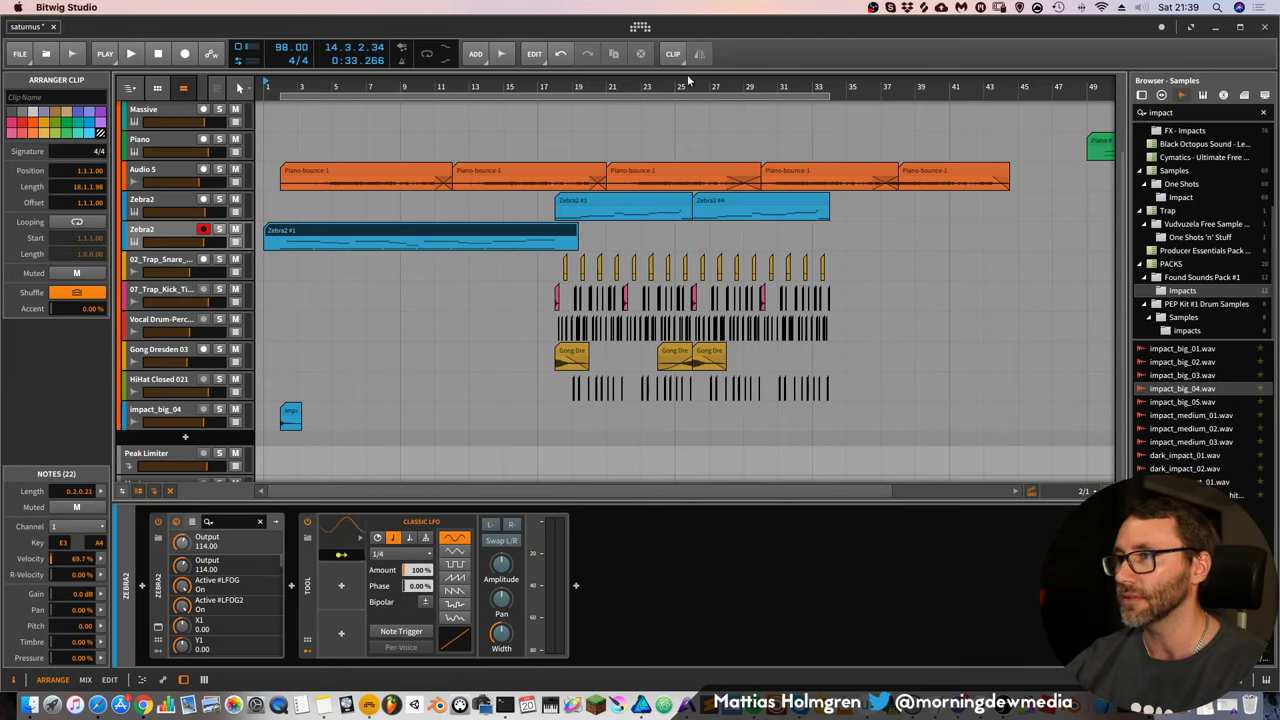
{"action": "mouse_move", "coordinate": [688, 90]}
{"action": "left_mouse_down"}
{"action": "mouse_move", "coordinate": [688, 127]}
{"action": "mouse_move", "coordinate": [688, 92]}
{"action": "left_mouse_up"}
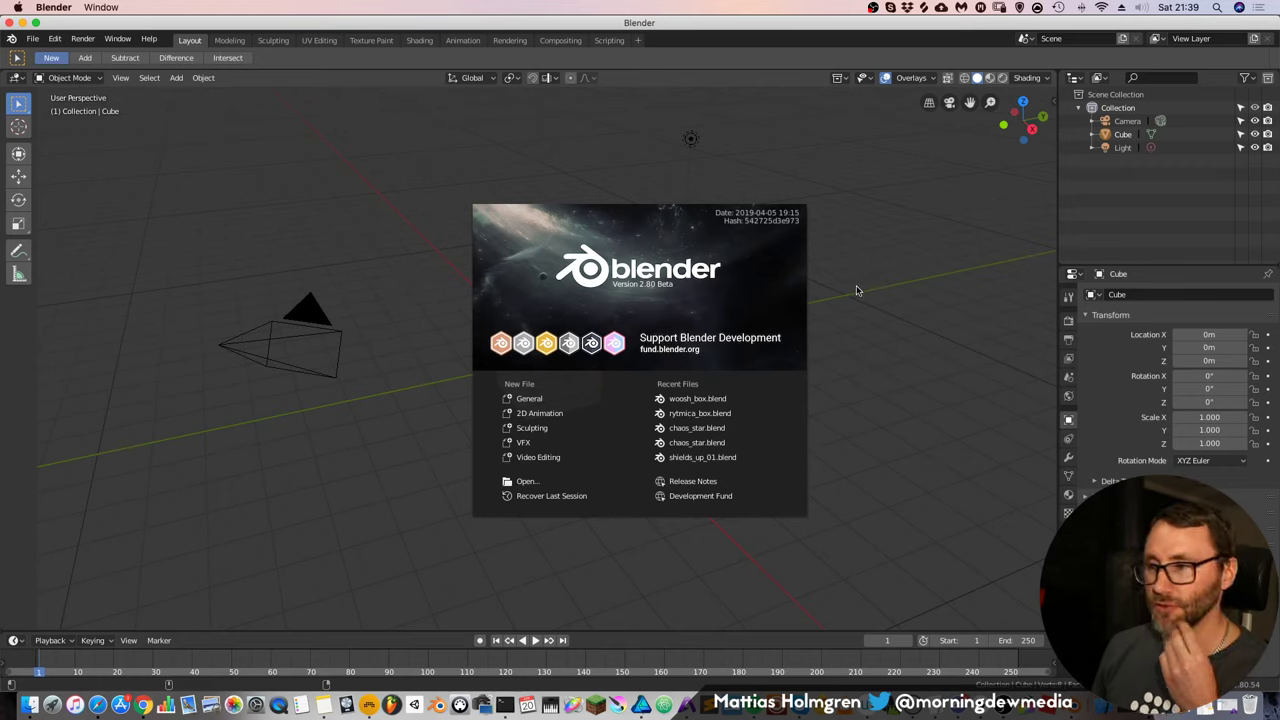
Try to open the recent file rytmica_box.blend from Blender's splash screen, and dismiss the splash
{"action": "left_click", "coordinate": [712, 414]}
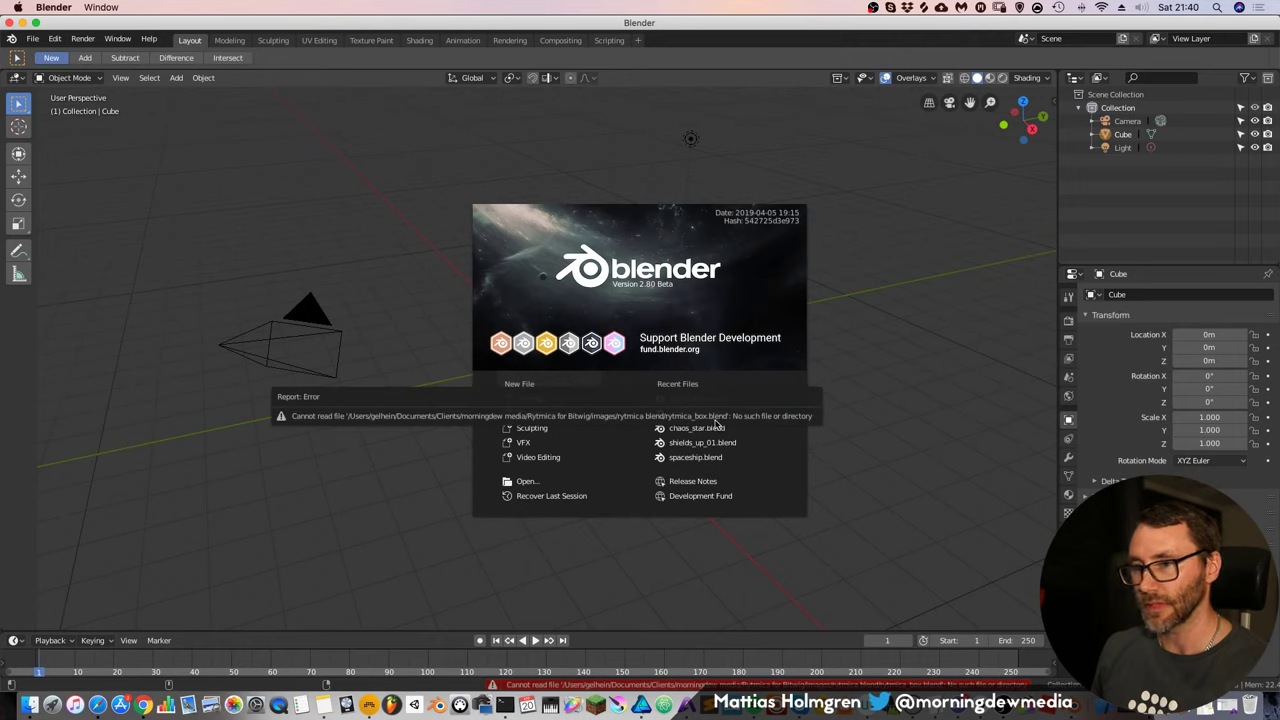
{"action": "left_click", "coordinate": [885, 386]}
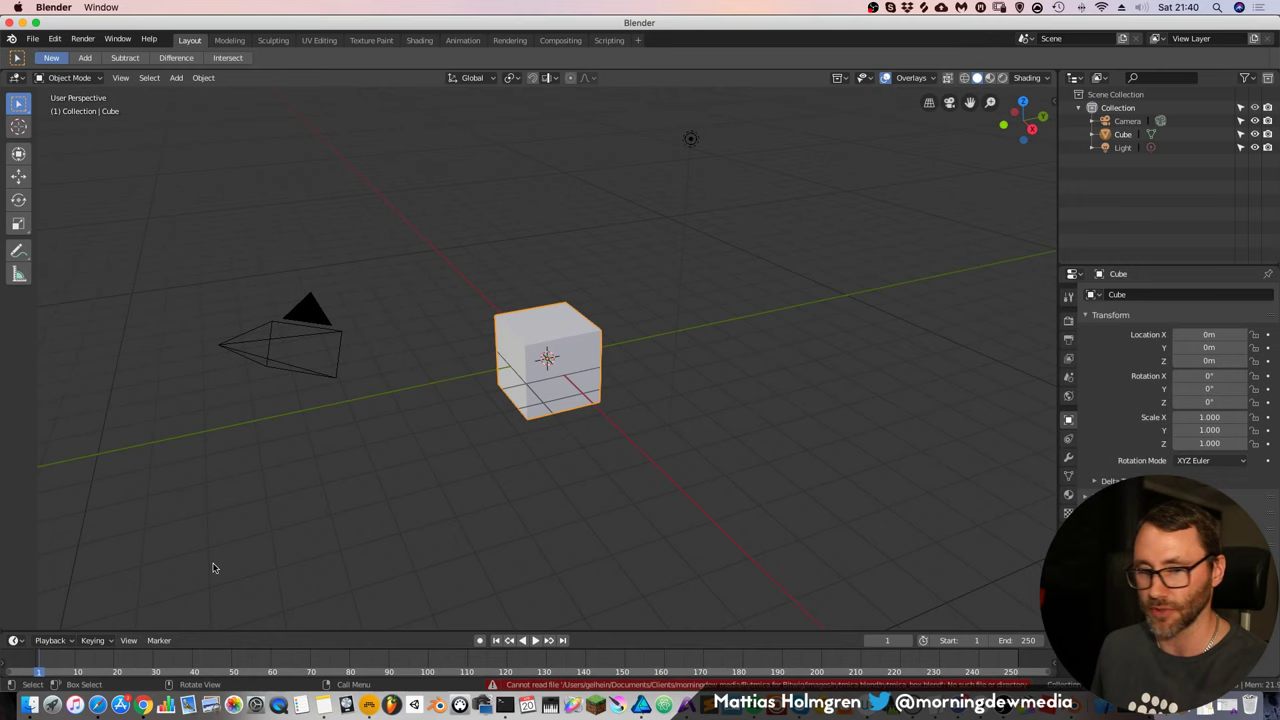
Switch to Finder and browse in a new tab to Documents > Clients > morningdew media > Sound Packs
{"action": "left_click", "coordinate": [30, 705]}
{"action": "double_click", "coordinate": [746, 490]}
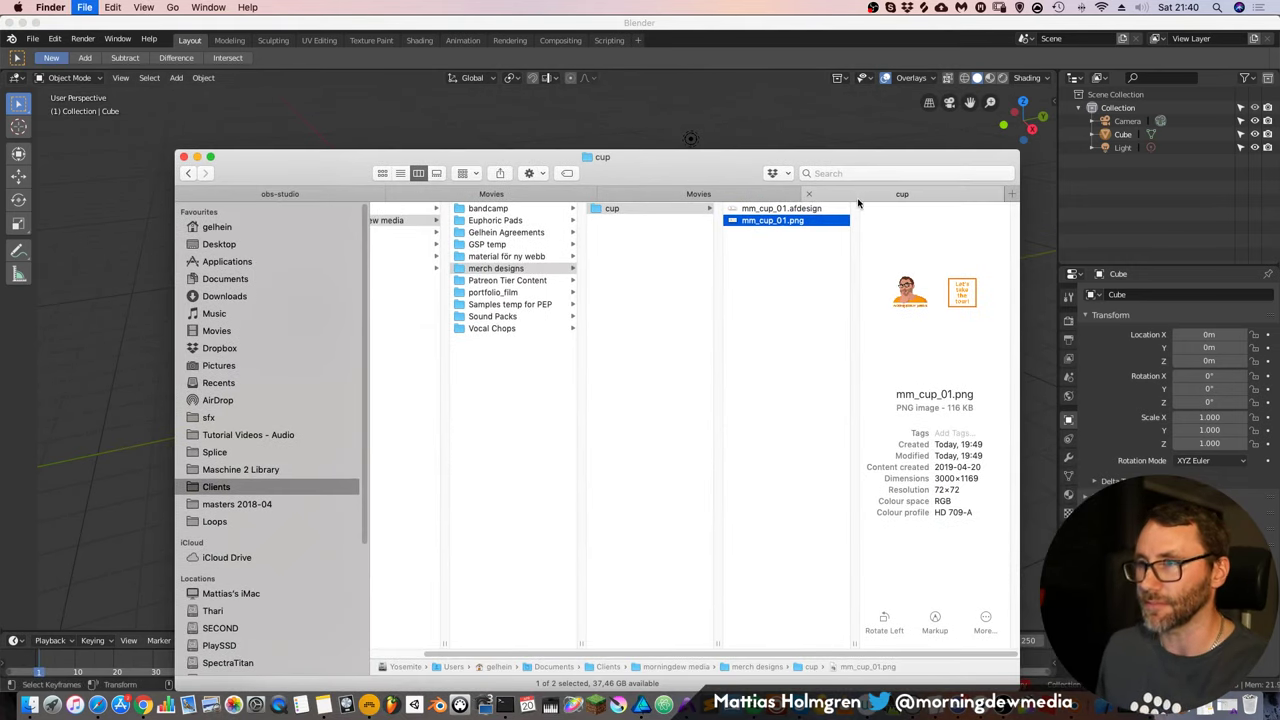
{"action": "key", "text": "super+t"}
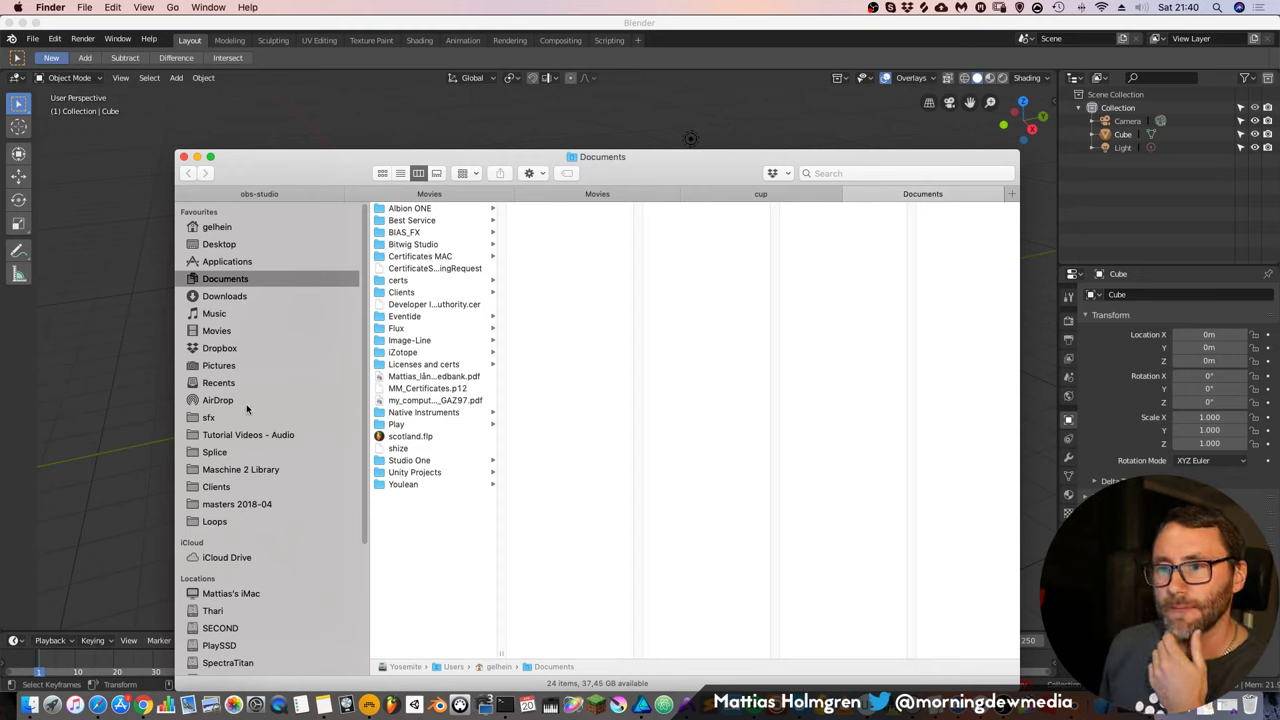
{"action": "left_click", "coordinate": [428, 293]}
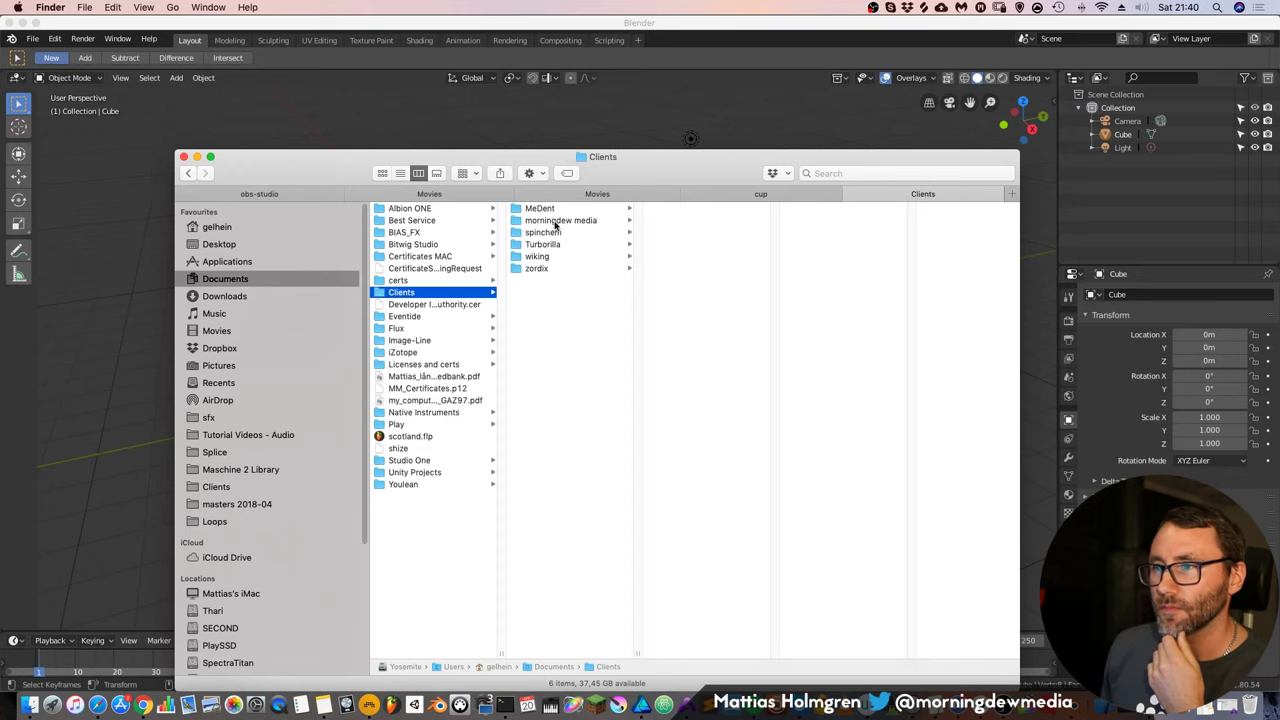
{"action": "left_click", "coordinate": [556, 221]}
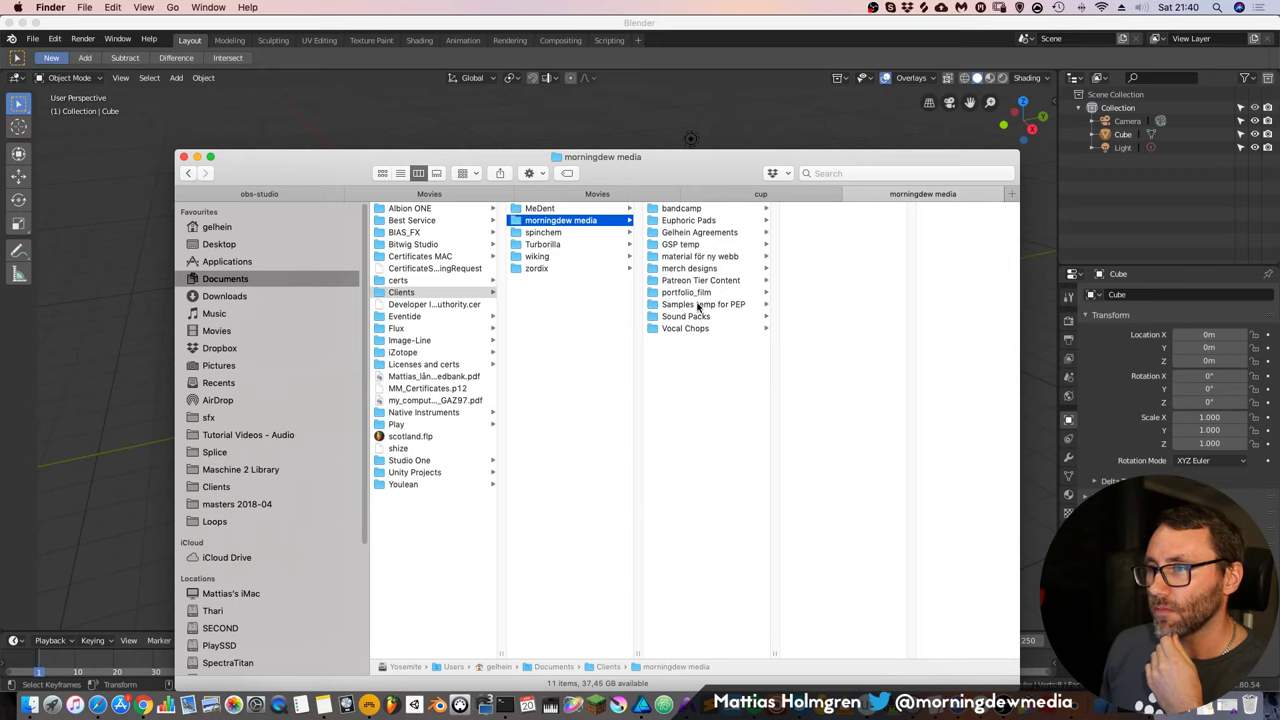
{"action": "left_click", "coordinate": [697, 317]}
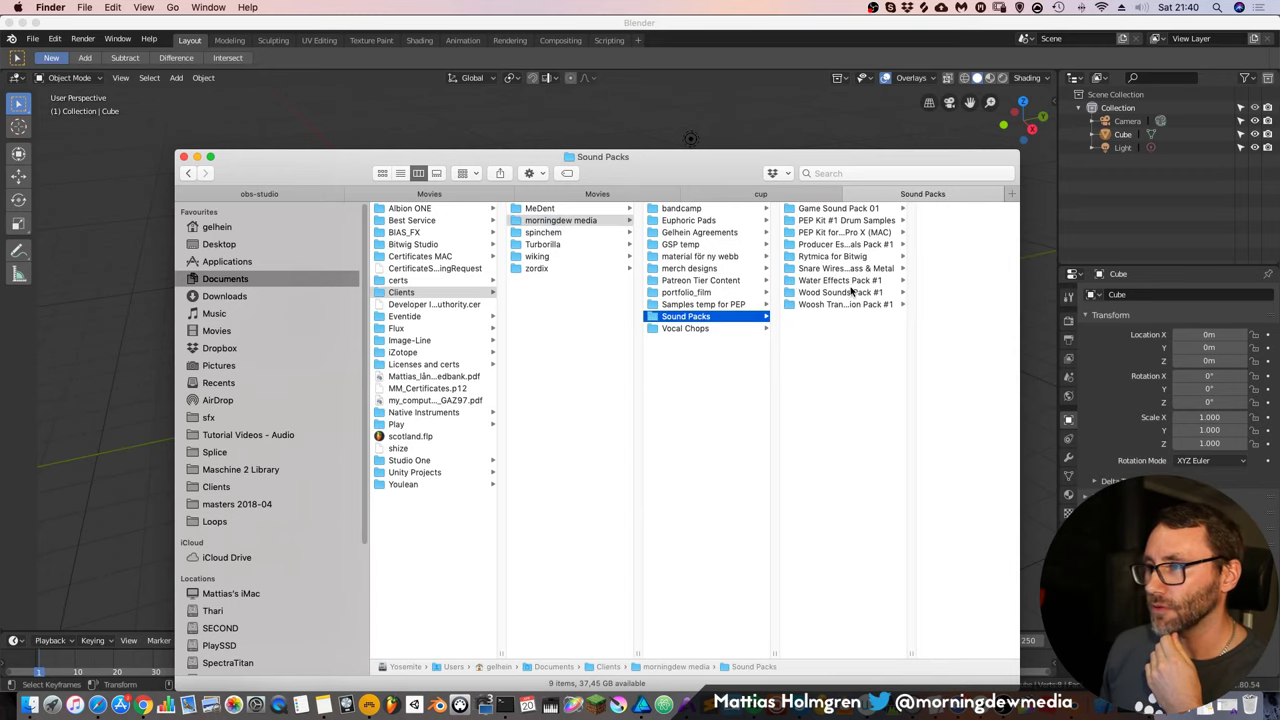
Locate and select rytmica_box.blend in the Rytmica for Bitwig > images > rytmica blend folder
{"action": "left_click", "coordinate": [838, 257]}
{"action": "left_click", "coordinate": [918, 233]}
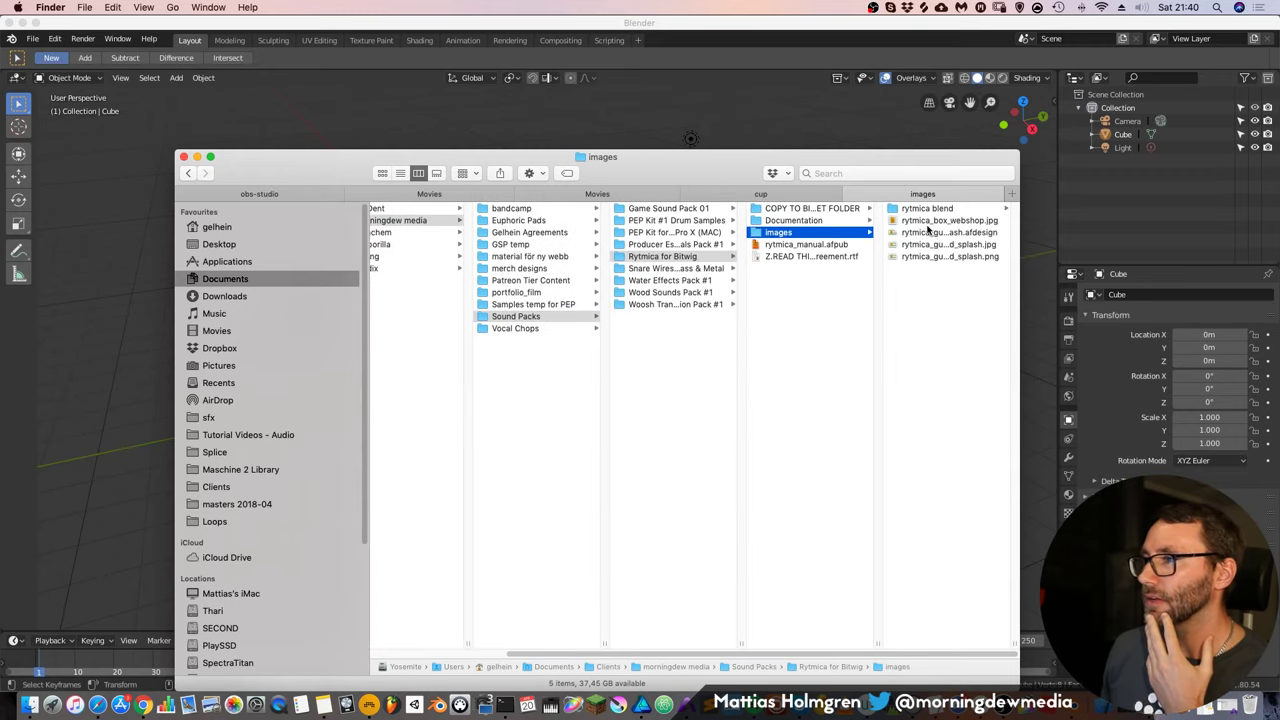
{"action": "left_click", "coordinate": [930, 209]}
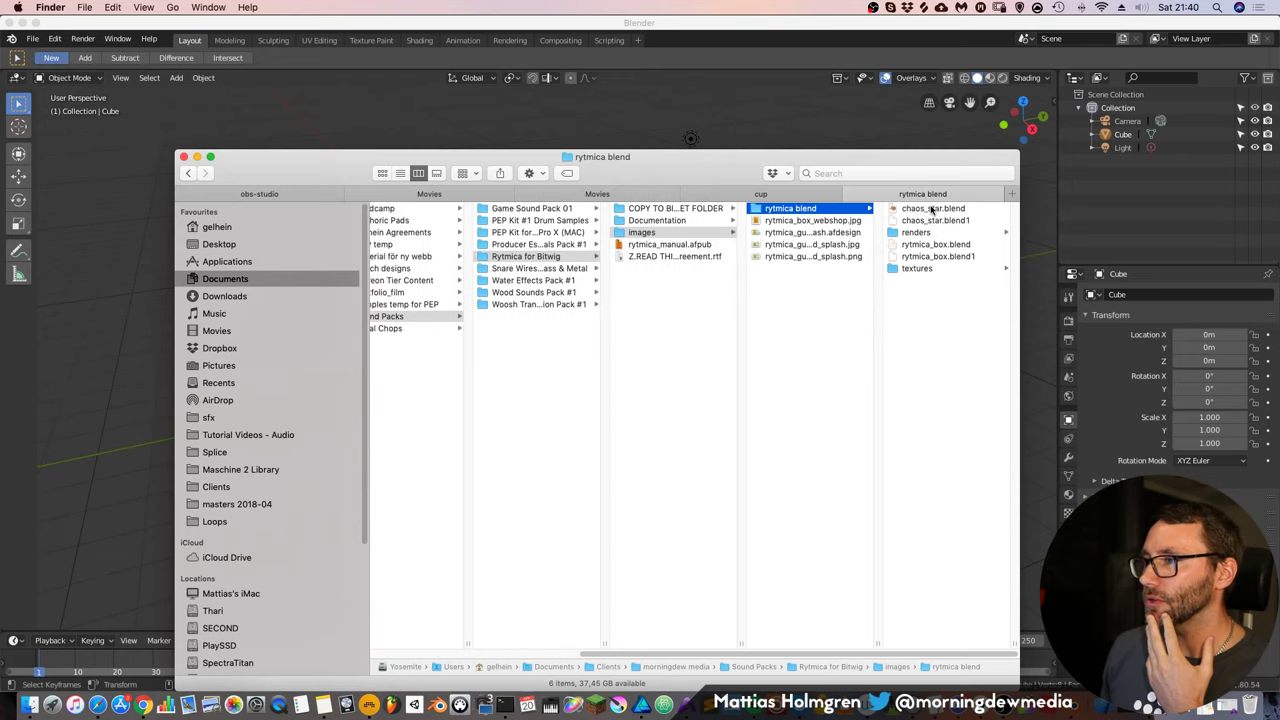
{"action": "left_click", "coordinate": [920, 269]}
{"action": "left_click", "coordinate": [795, 245]}
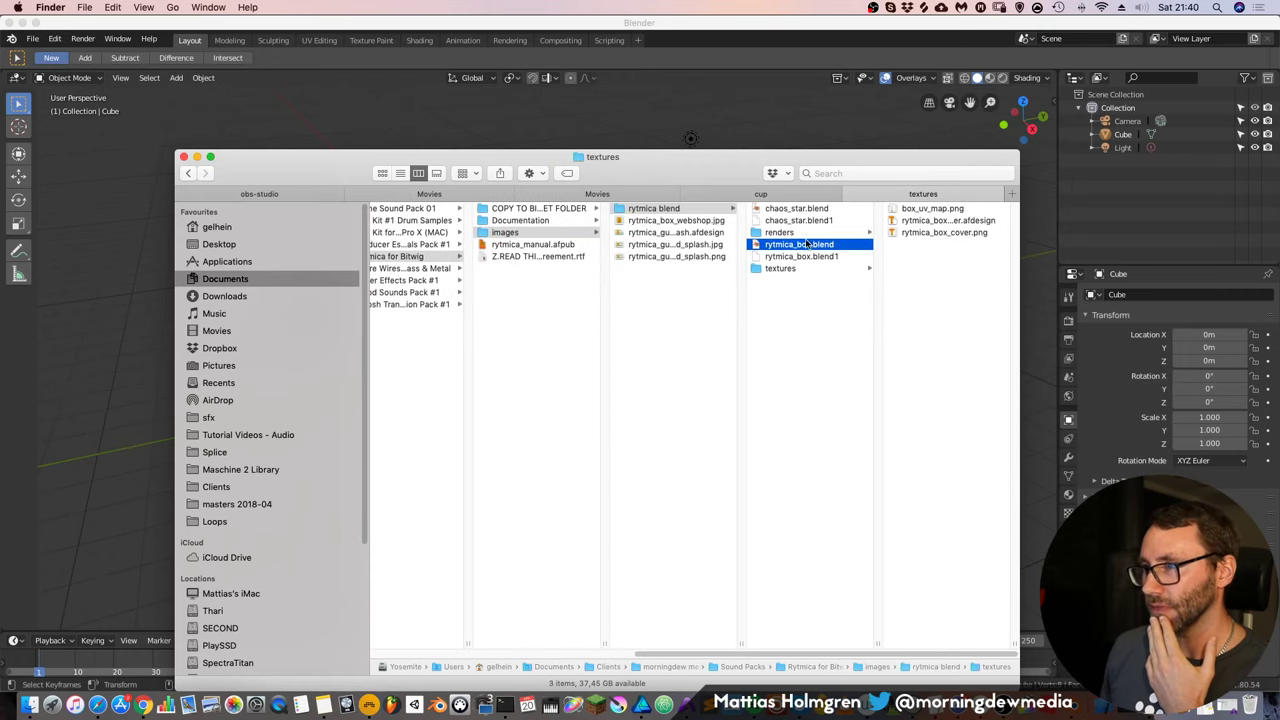
Open rytmica_box.blend from Finder in Blender
{"action": "left_click_drag", "start_coordinate": [770, 248], "coordinate": [1073, 709]}
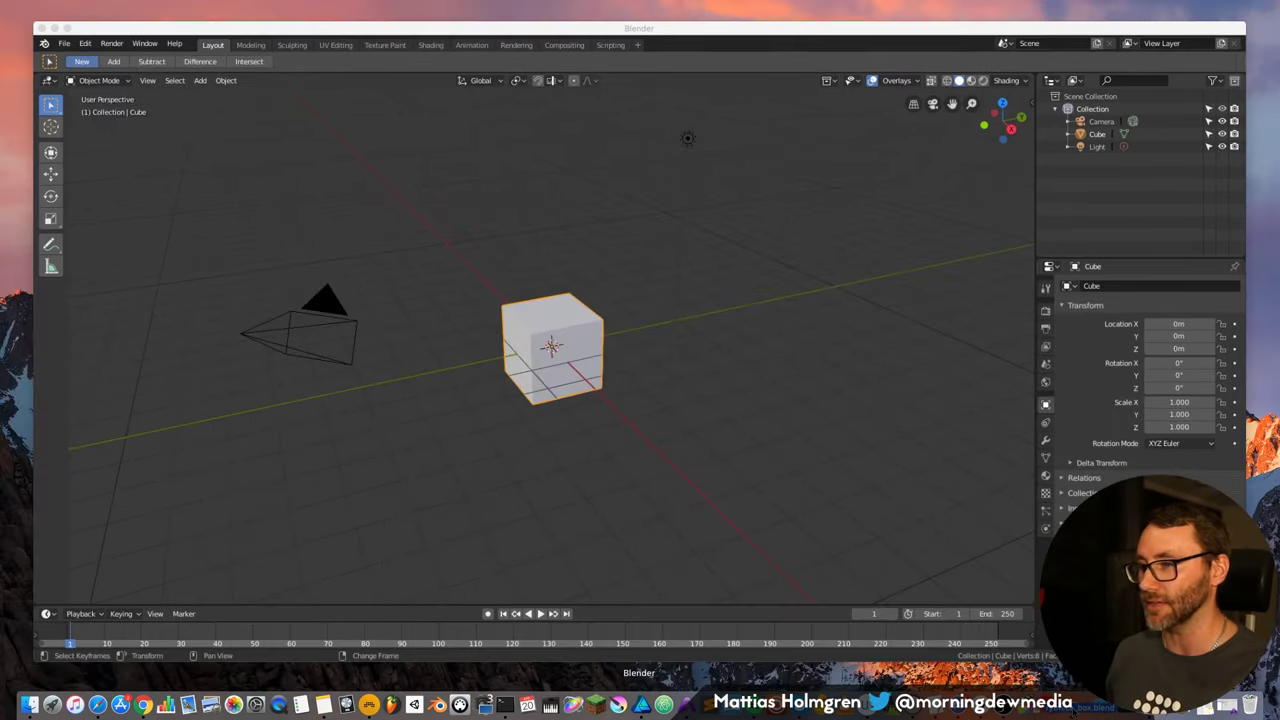
{"action": "left_click", "coordinate": [640, 366]}
{"action": "left_click", "coordinate": [24, 704]}
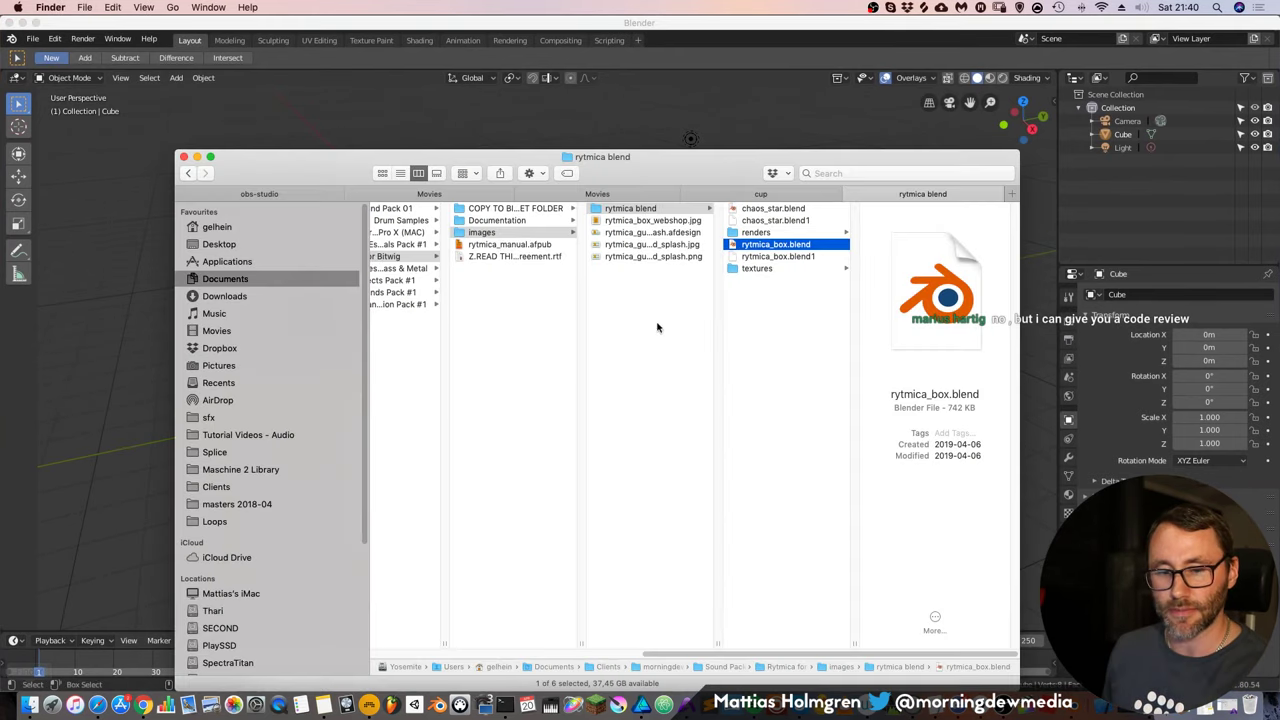
{"action": "left_click_drag", "start_coordinate": [781, 247], "coordinate": [1062, 678]}
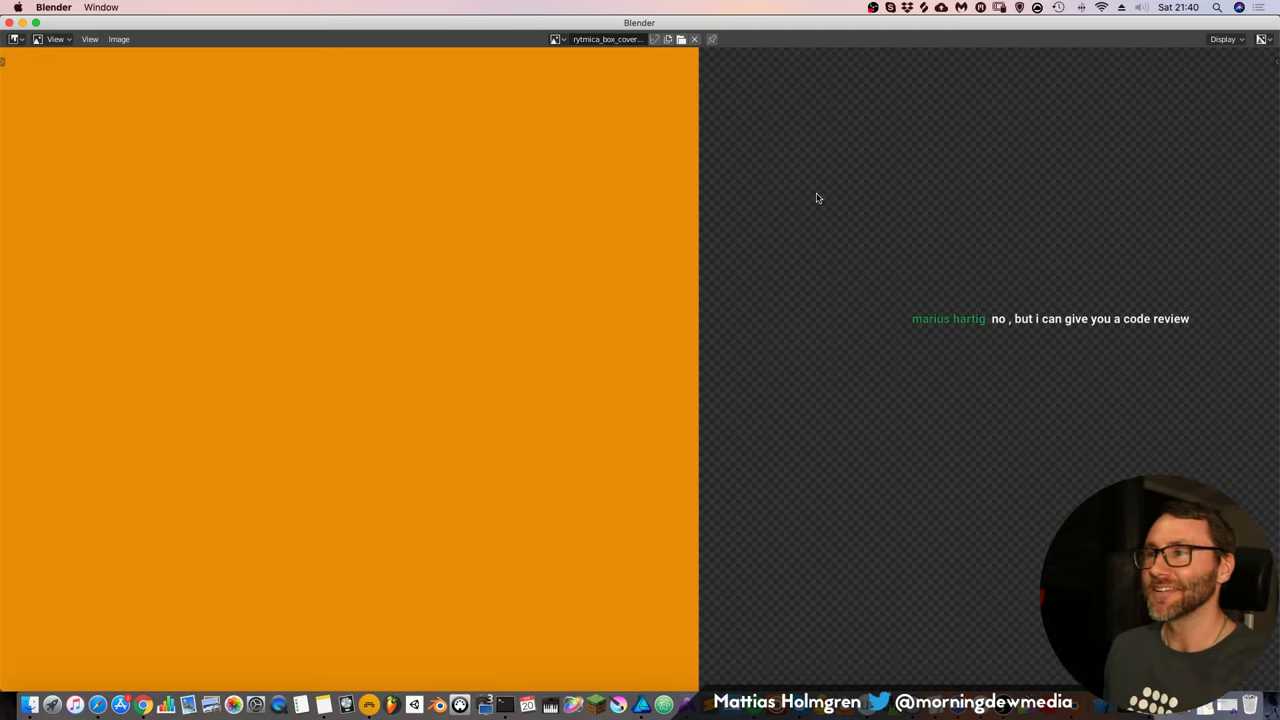
Examine the complete box cover texture in Blender's separate image window
{"action": "scroll", "coordinate": [519, 282], "scroll_direction": "down", "scroll_amount": 6}
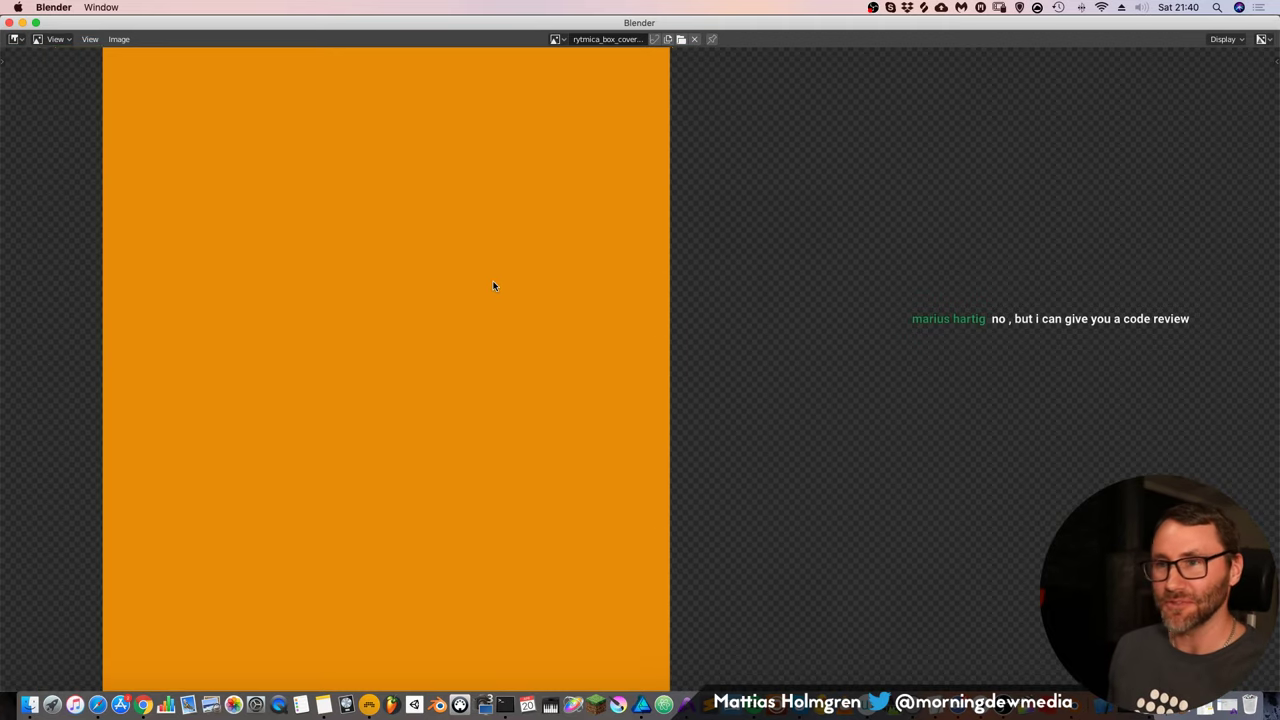
{"action": "scroll", "coordinate": [492, 286], "scroll_direction": "down", "scroll_amount": 4}
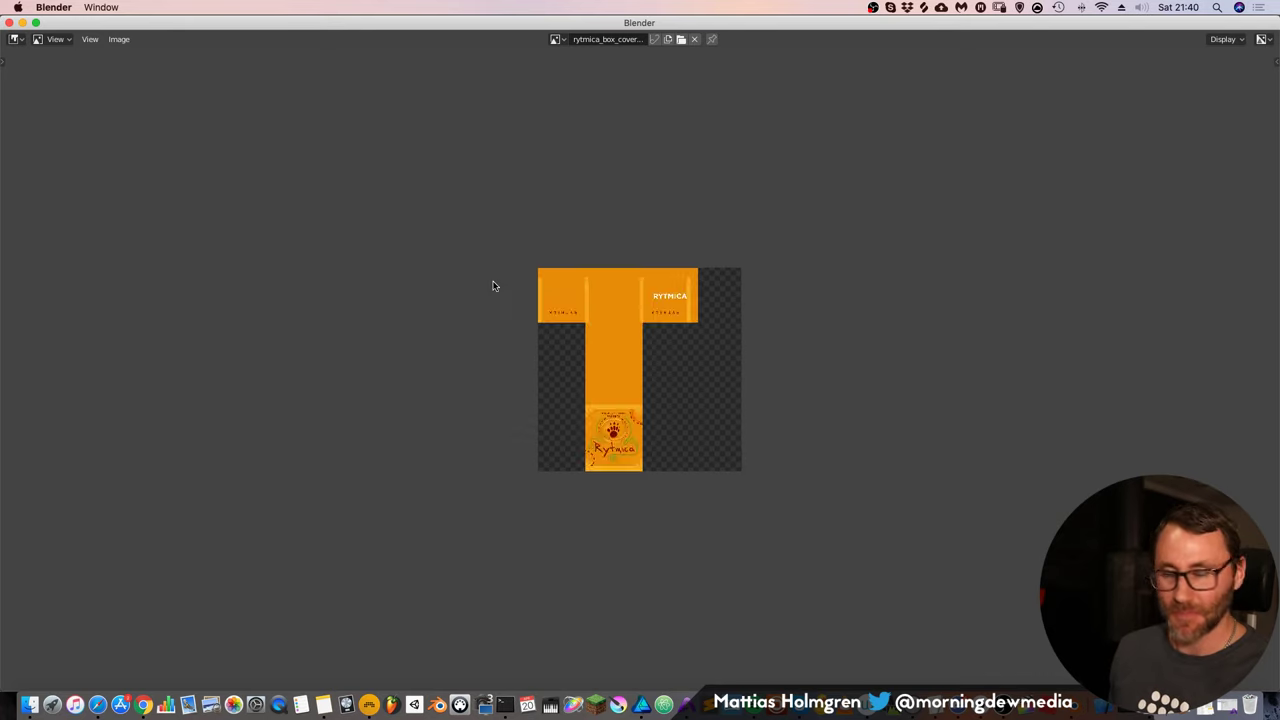
{"action": "scroll", "coordinate": [492, 286], "scroll_direction": "up", "scroll_amount": 2}
{"action": "scroll", "coordinate": [493, 286], "scroll_direction": "up", "scroll_amount": 3}
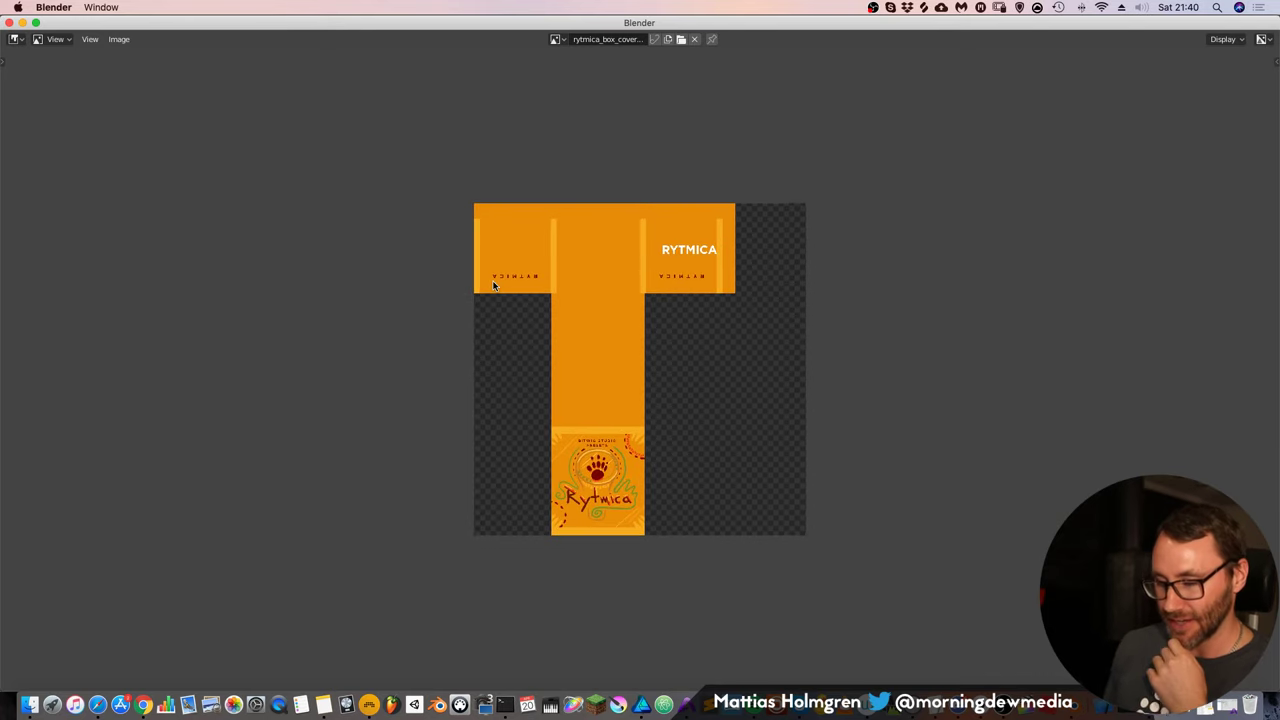
Return to the main Blender window and examine the Rytmica box model from its front and spine sides
{"action": "key", "text": "super+grave"}
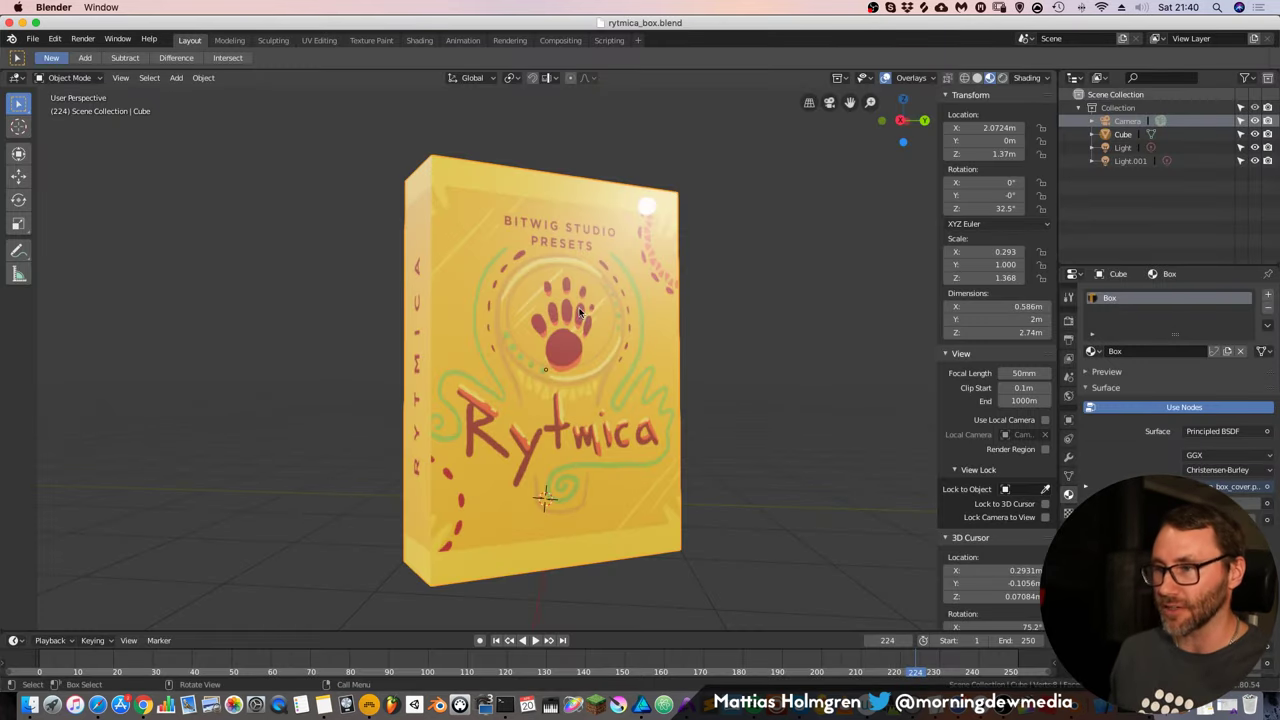
{"action": "right_click", "coordinate": [545, 350]}
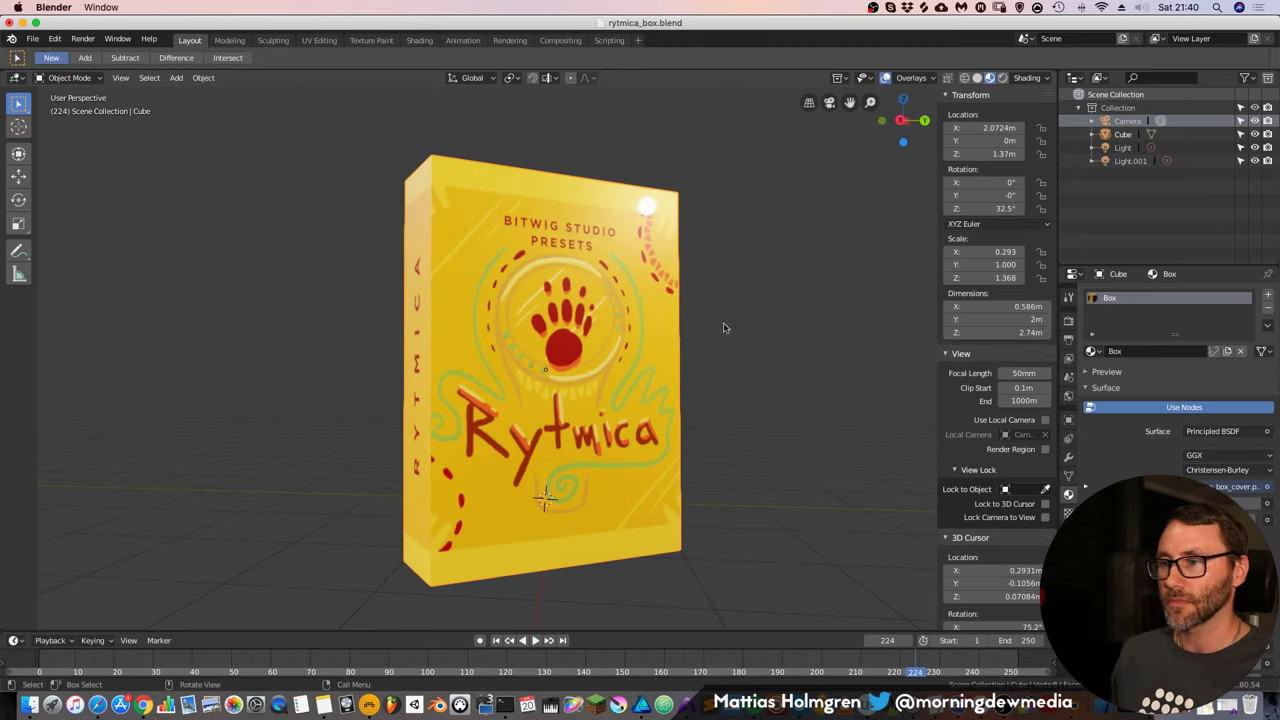
{"action": "left_click_drag", "start_coordinate": [731, 330], "coordinate": [684, 331]}
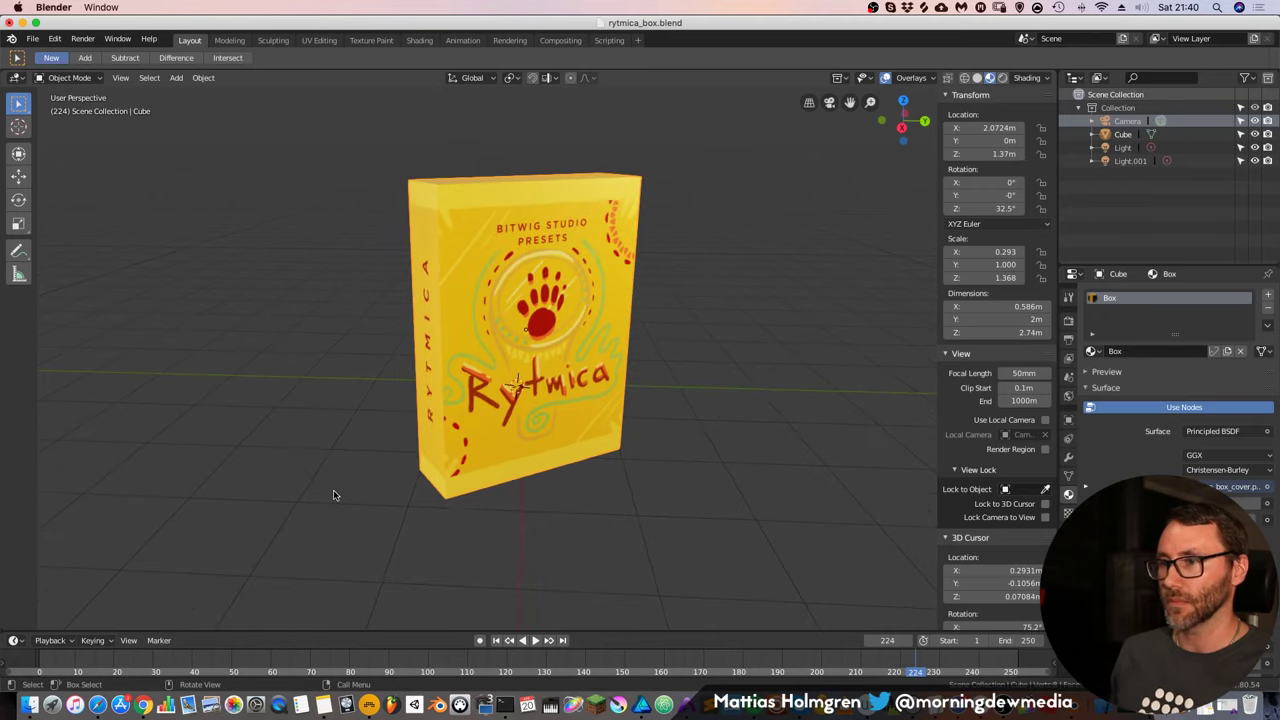
{"action": "left_click_drag", "start_coordinate": [416, 369], "coordinate": [441, 330]}
{"action": "scroll", "coordinate": [441, 331], "scroll_direction": "left", "scroll_amount": 6}
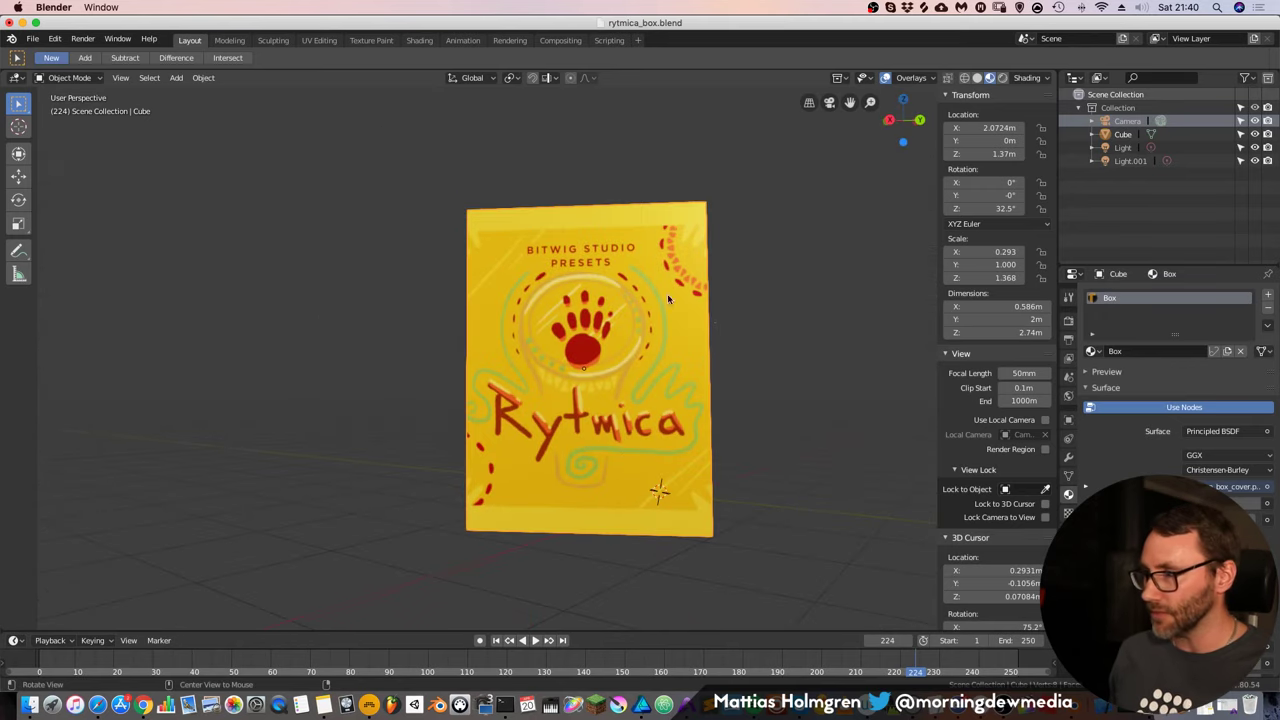
{"action": "scroll", "coordinate": [541, 357], "scroll_direction": "right", "scroll_amount": 5}
{"action": "scroll", "coordinate": [708, 370], "scroll_direction": "right", "scroll_amount": 3}
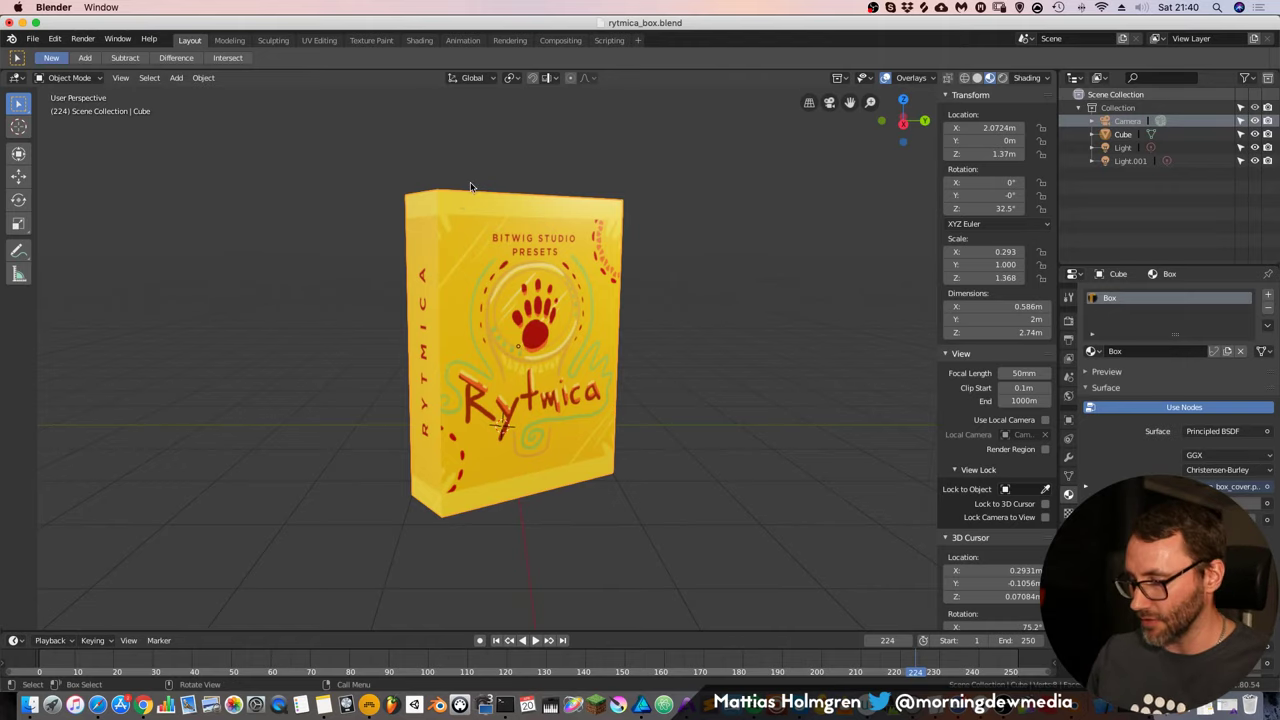
Render the current frame of the Rytmica box, inspect the result up close and close the render view
{"action": "key", "text": "F12"}
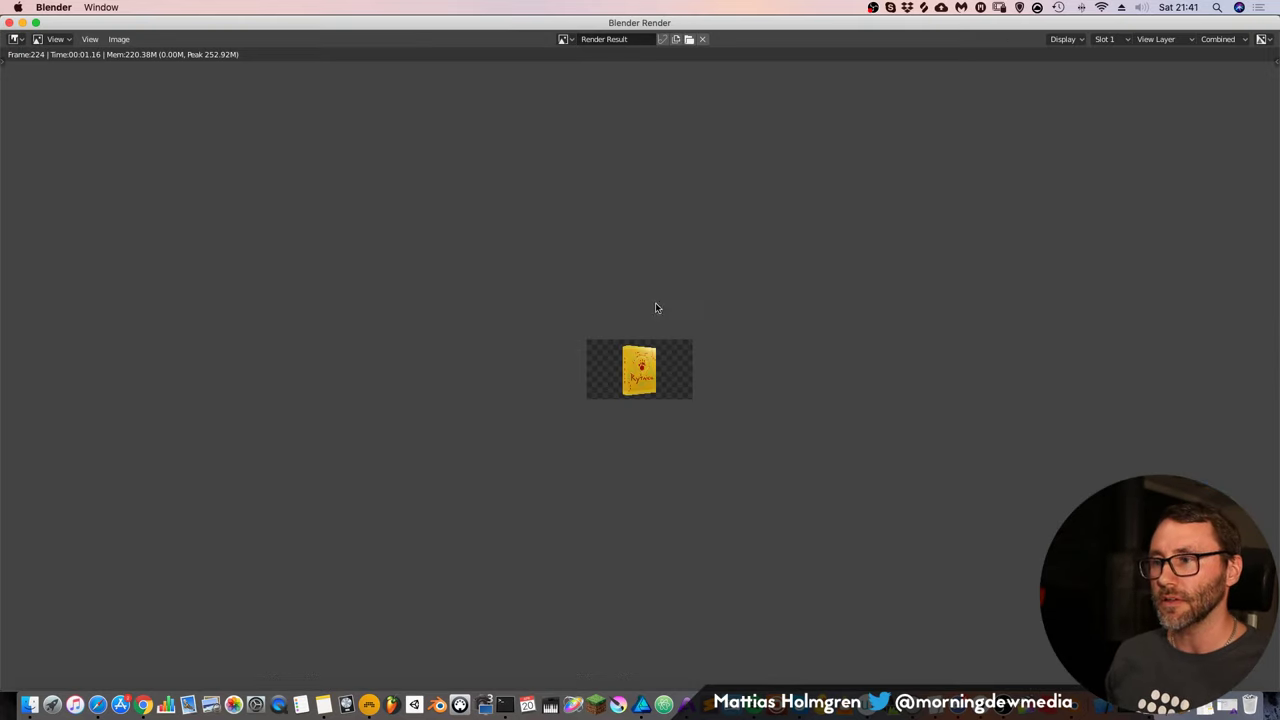
{"action": "scroll", "coordinate": [658, 355], "scroll_direction": "up", "scroll_amount": 8}
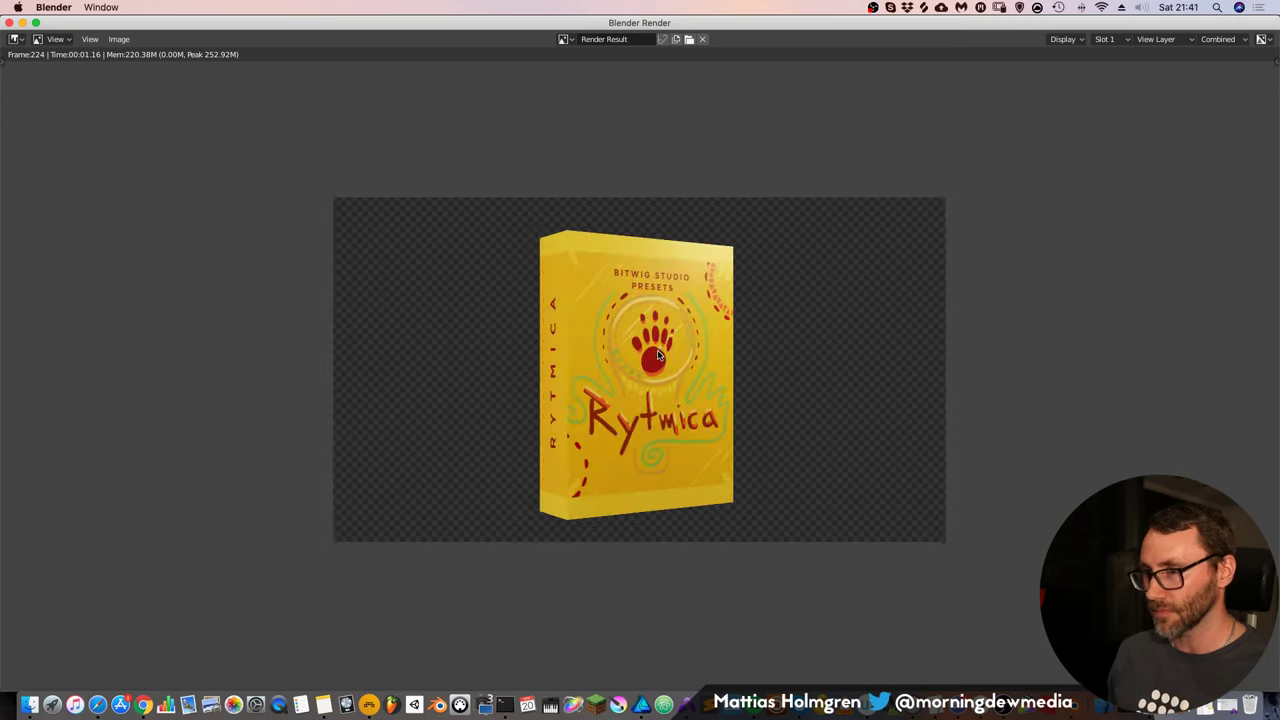
{"action": "key", "text": "Escape"}
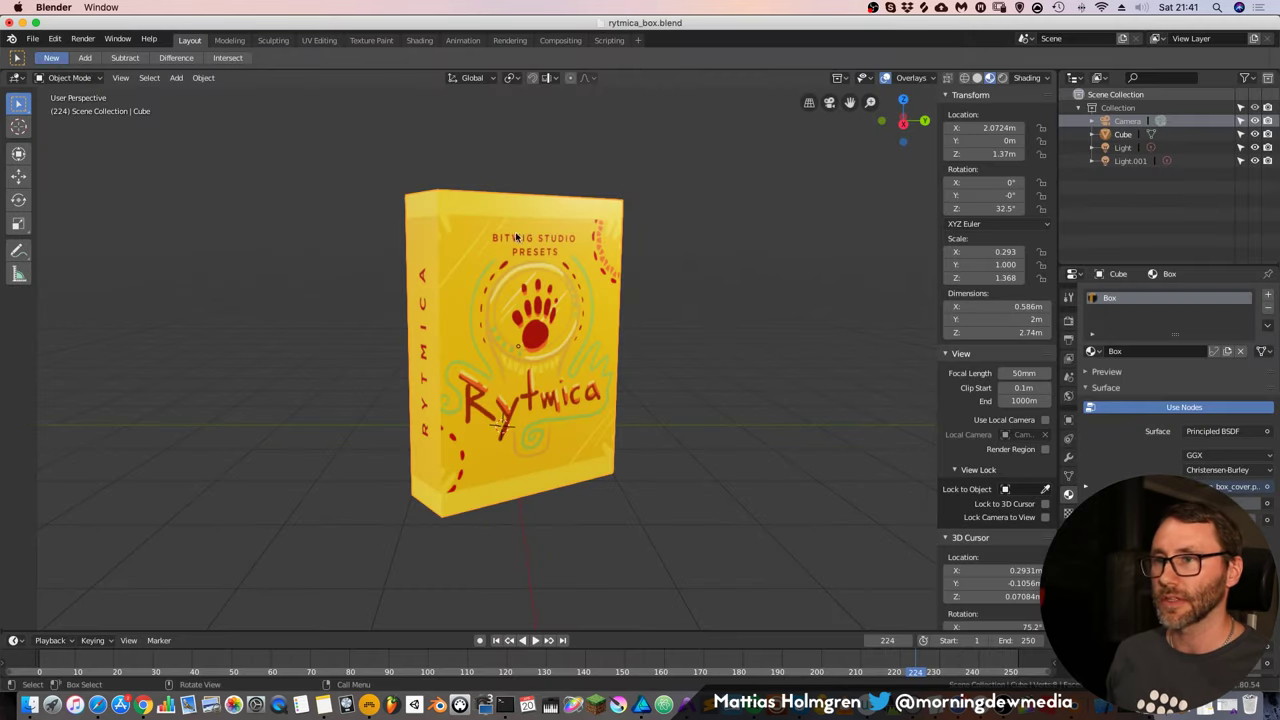
Open chaos_star.blend from the rytmica blend folder in Blender, proceeding without saving the current document
{"action": "left_click", "coordinate": [30, 705]}
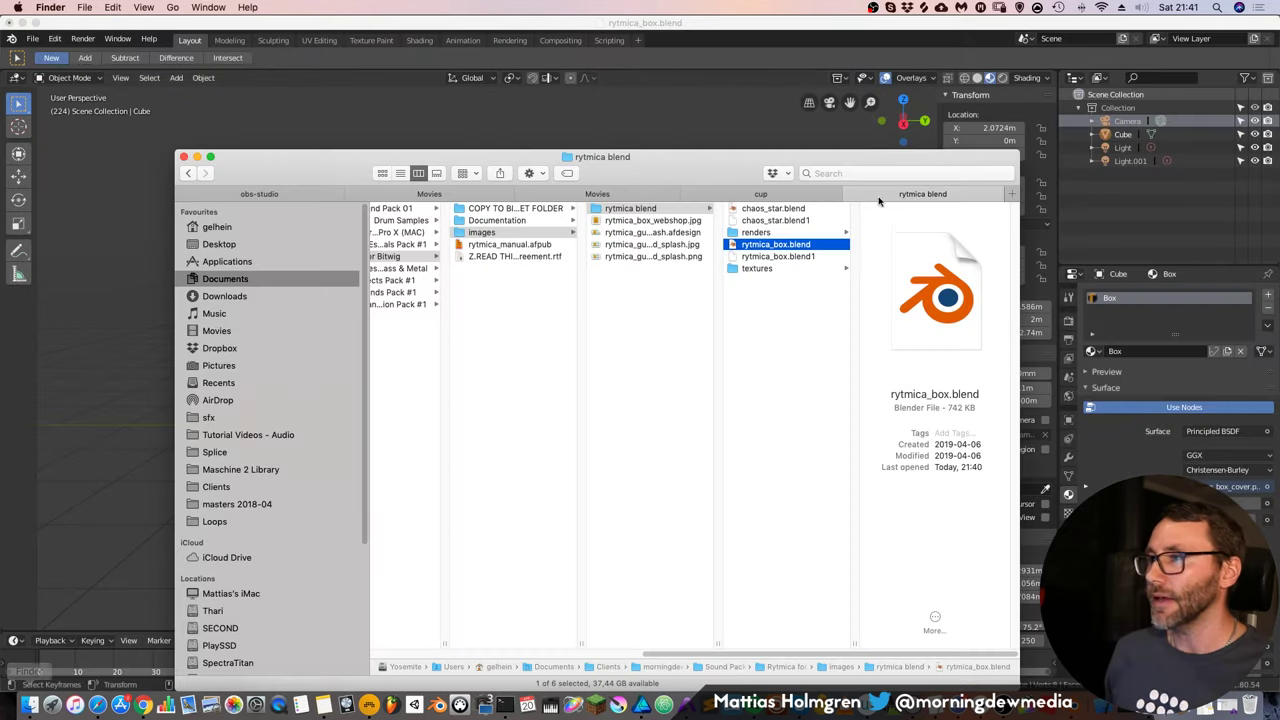
{"action": "scroll", "coordinate": [681, 405], "scroll_direction": "left", "scroll_amount": 5}
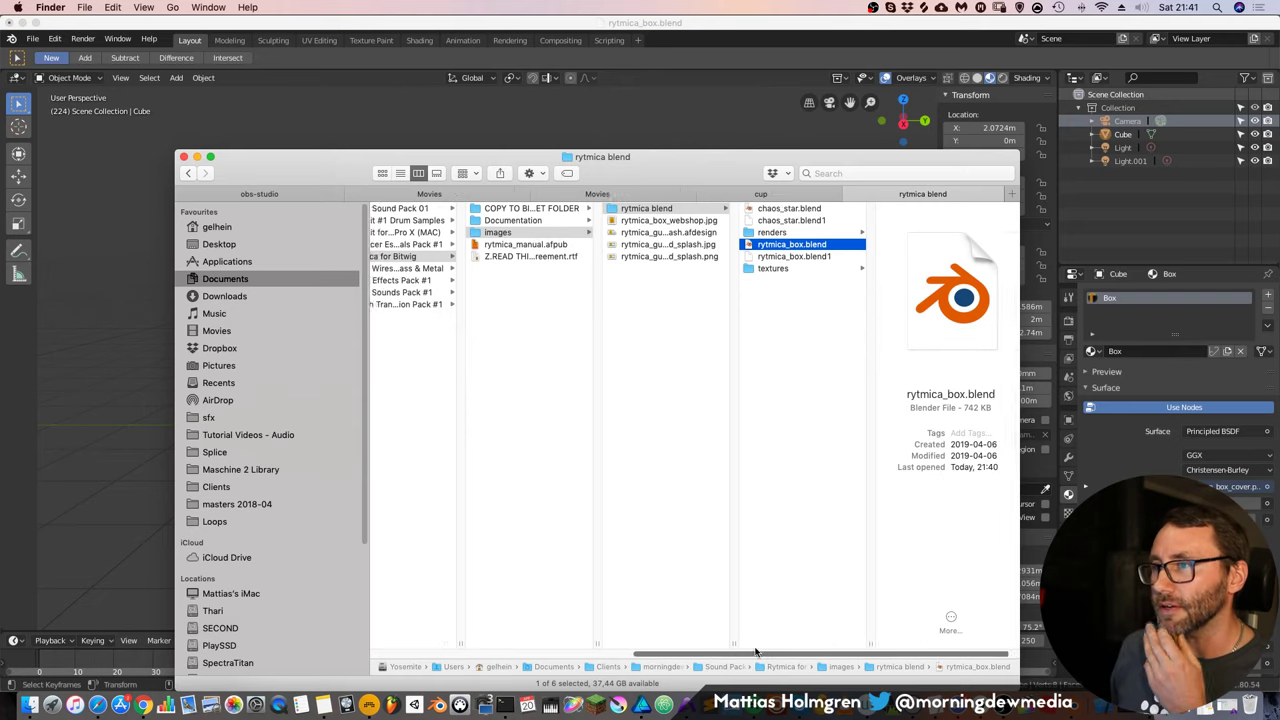
{"action": "left_click", "coordinate": [888, 209]}
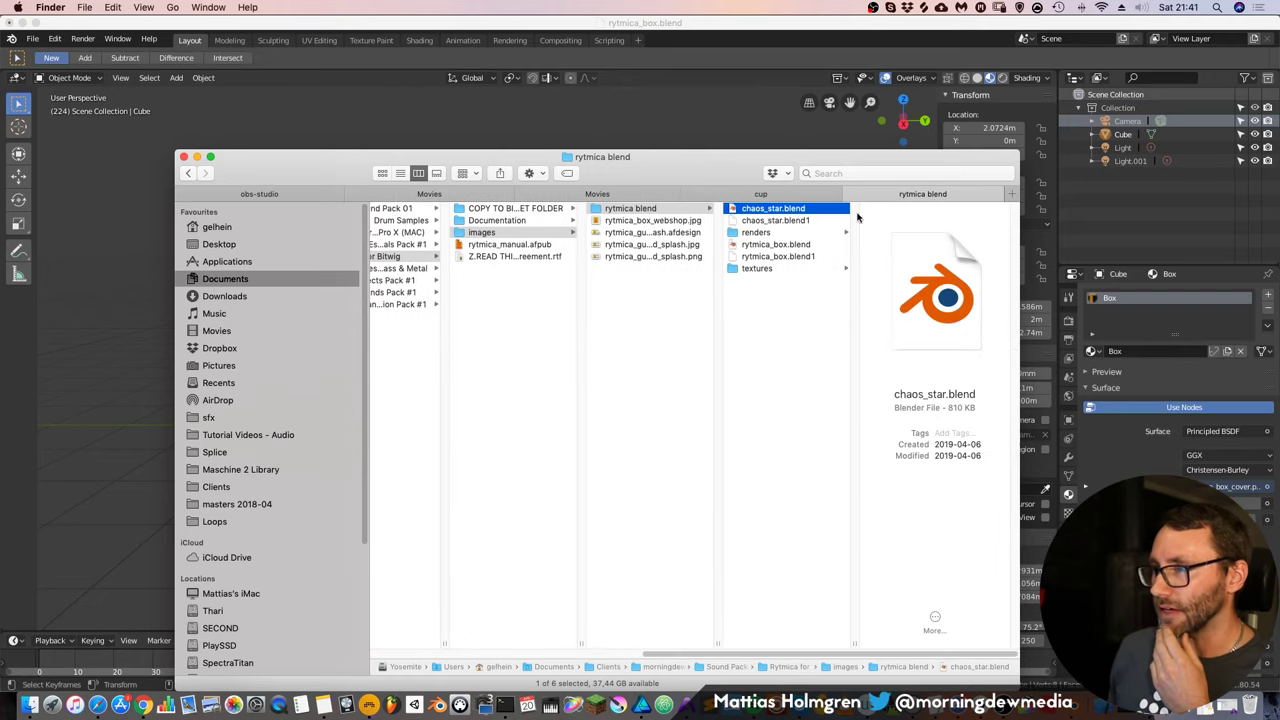
{"action": "left_click_drag", "start_coordinate": [760, 213], "coordinate": [1070, 705]}
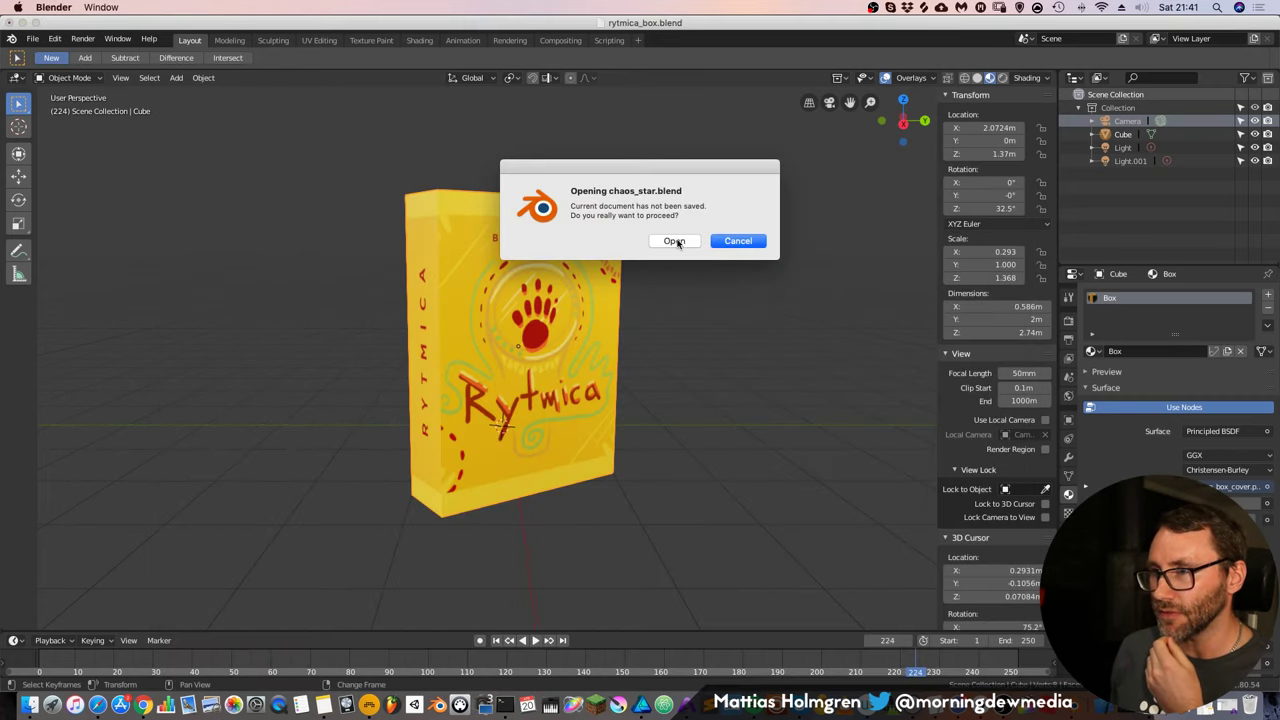
{"action": "left_click", "coordinate": [675, 242]}
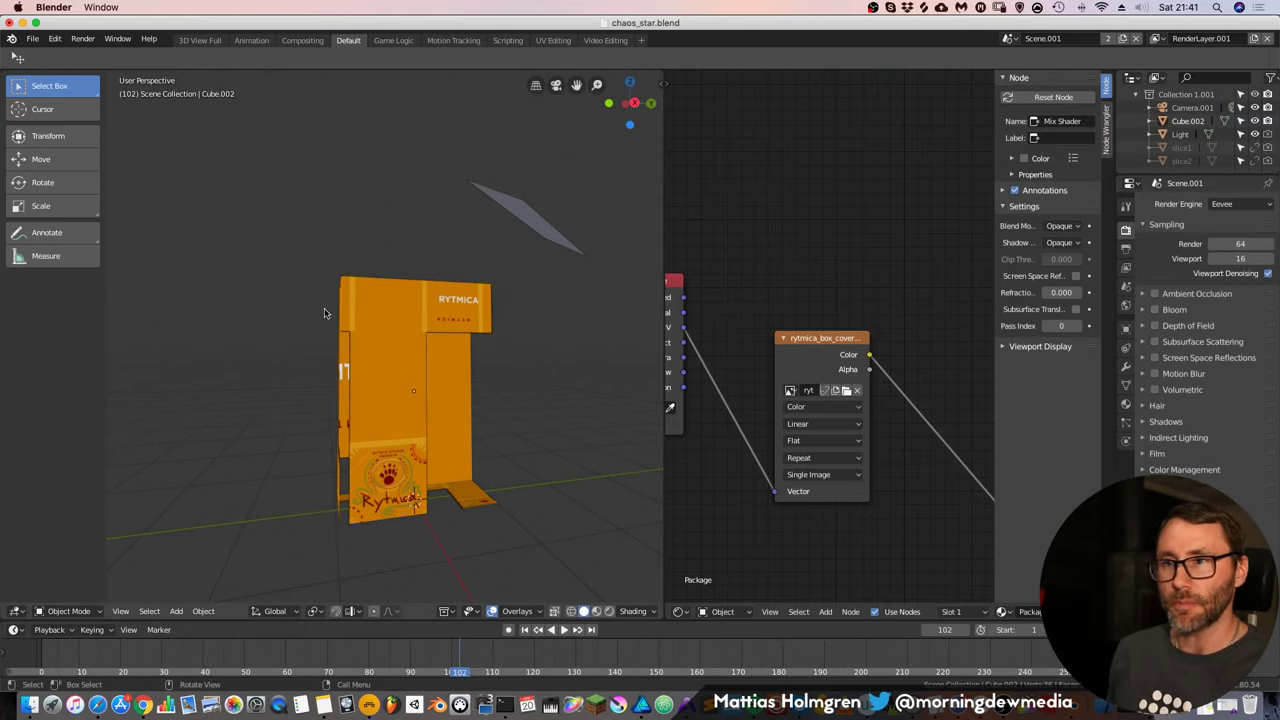
Locate and select chaos_star.blend in Finder under Producer Essentials Pack #1 > Images > producer essentials package
{"action": "left_click", "coordinate": [30, 704]}
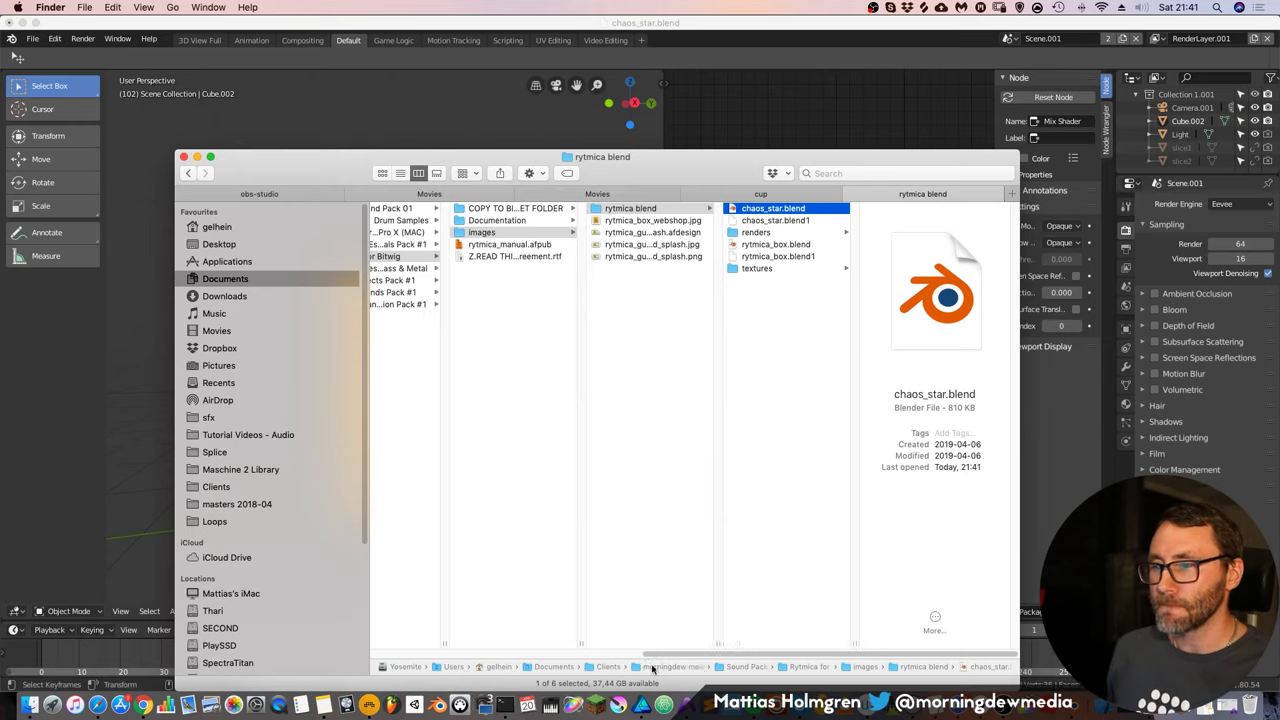
{"action": "scroll", "coordinate": [548, 280], "scroll_direction": "left", "scroll_amount": 3}
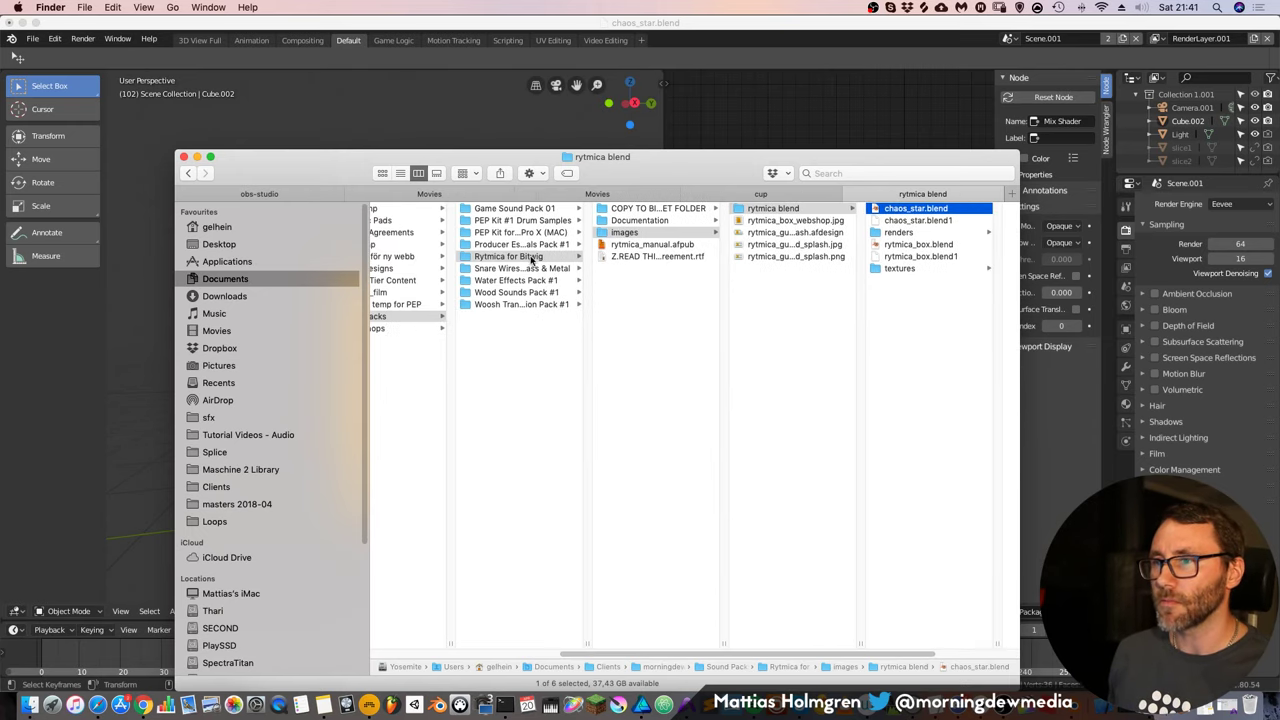
{"action": "left_click", "coordinate": [543, 244]}
{"action": "left_click", "coordinate": [642, 244]}
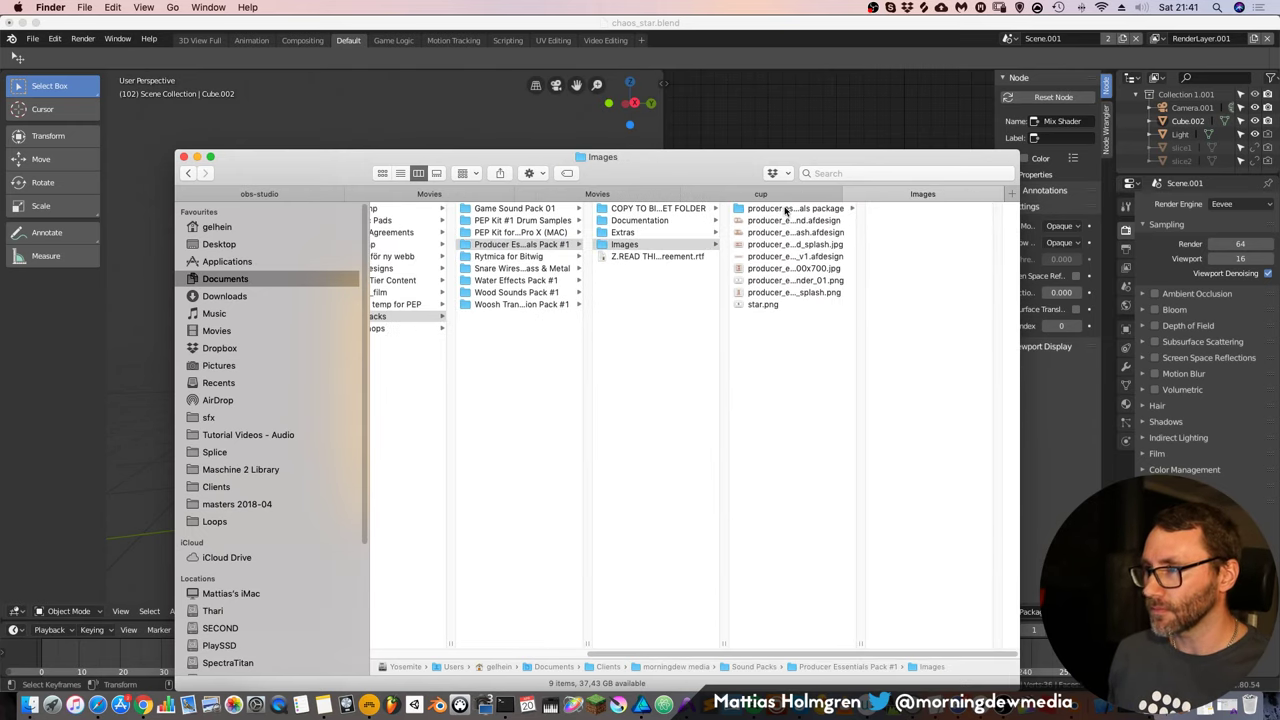
{"action": "left_click", "coordinate": [786, 209]}
{"action": "left_click", "coordinate": [900, 232]}
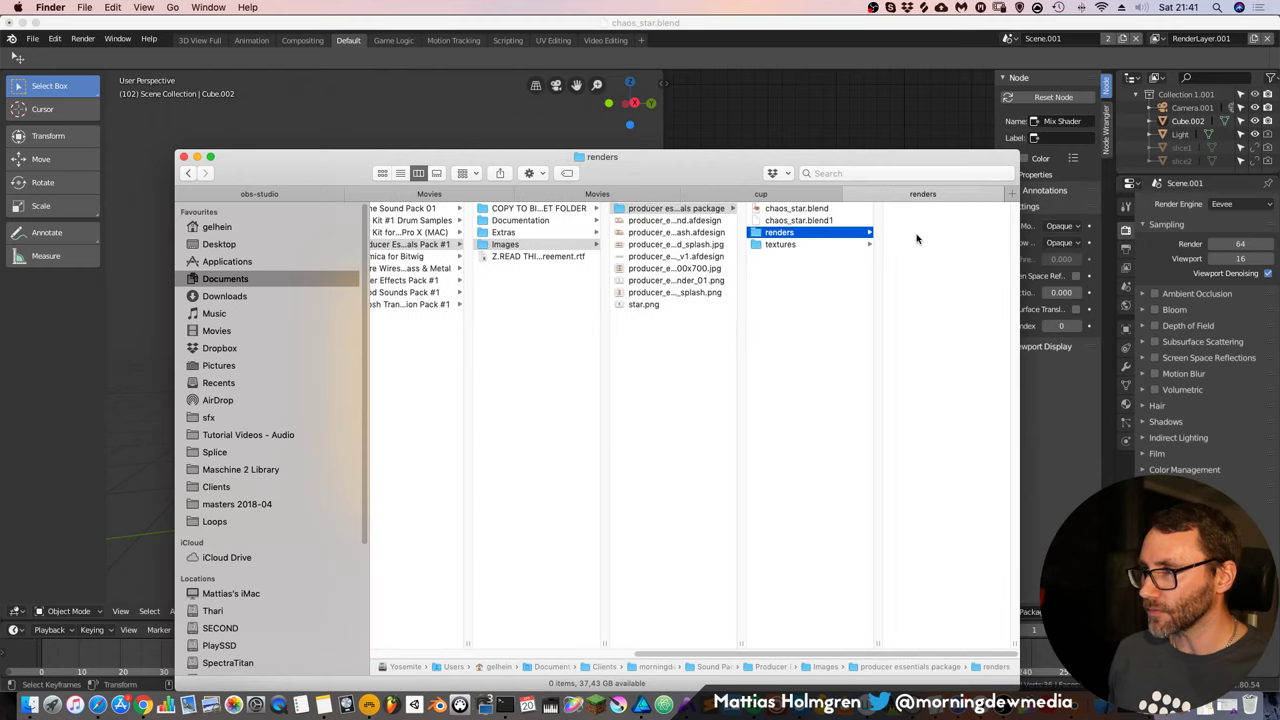
{"action": "left_click", "coordinate": [812, 245]}
{"action": "left_click", "coordinate": [812, 232]}
{"action": "left_click", "coordinate": [800, 209]}
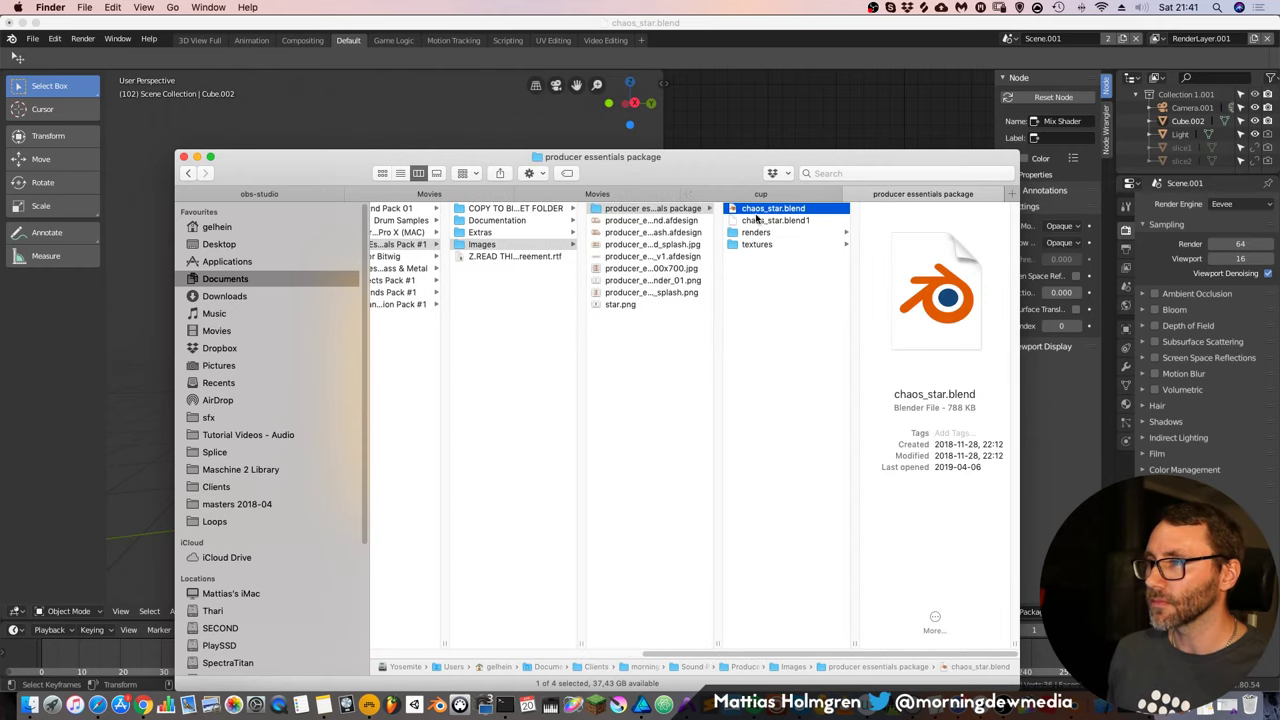
Open the selected chaos_star.blend in Blender 2.79 and quit the Blender session showing the Rytmica version
{"action": "left_click_drag", "start_coordinate": [757, 217], "coordinate": [436, 708]}
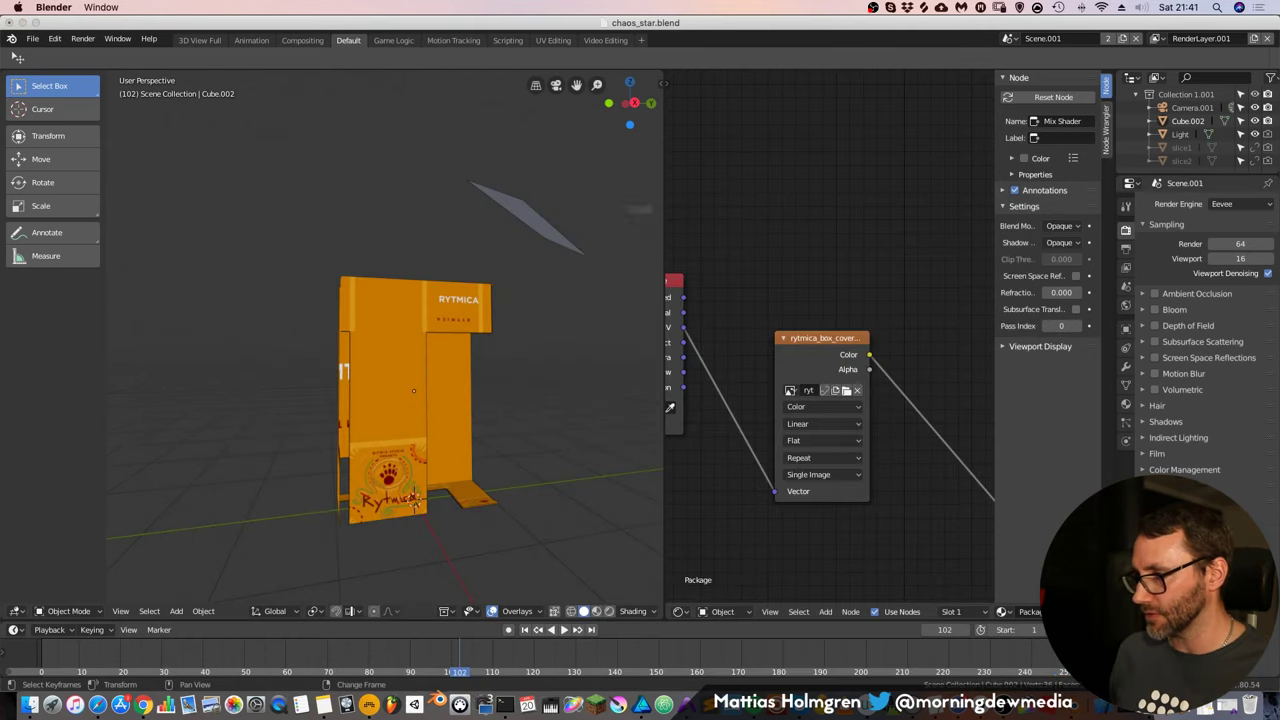
{"action": "key", "text": "super+q"}
{"action": "left_click", "coordinate": [660, 240]}
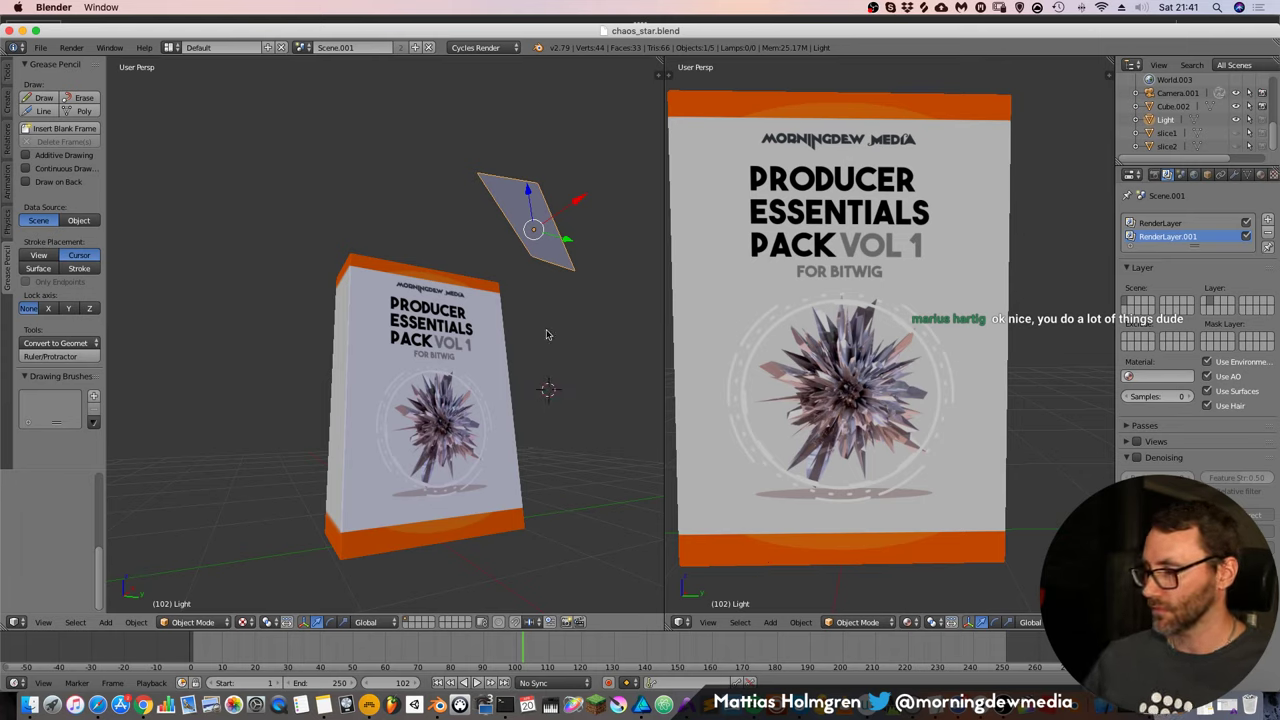
Examine the Producer Essentials Pack Vol 1 box model from several angles in both viewports
{"action": "mouse_move", "coordinate": [329, 341]}
{"action": "left_mouse_down"}
{"action": "mouse_move", "coordinate": [357, 369]}
{"action": "mouse_move", "coordinate": [443, 371]}
{"action": "mouse_move", "coordinate": [326, 365]}
{"action": "left_mouse_up"}
{"action": "left_click_drag", "start_coordinate": [449, 390], "coordinate": [564, 379]}
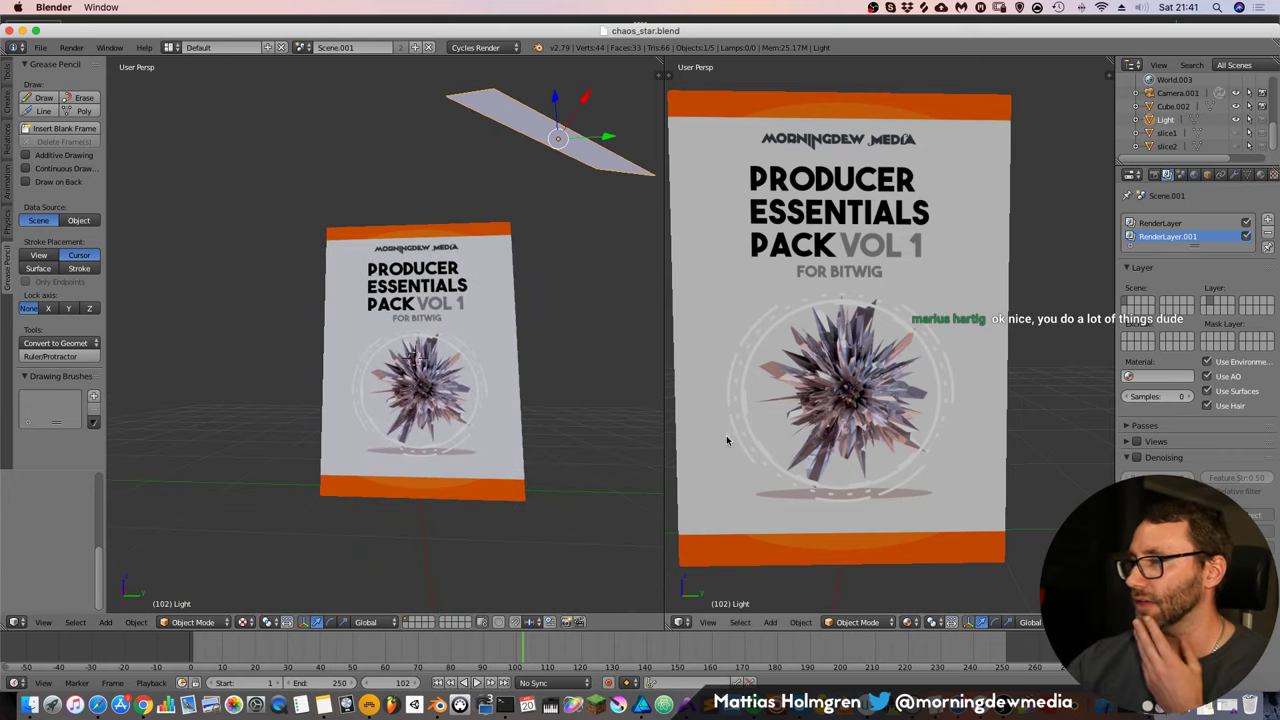
{"action": "scroll", "coordinate": [750, 360], "scroll_direction": "down", "scroll_amount": 3}
{"action": "left_click_drag", "start_coordinate": [768, 367], "coordinate": [823, 371]}
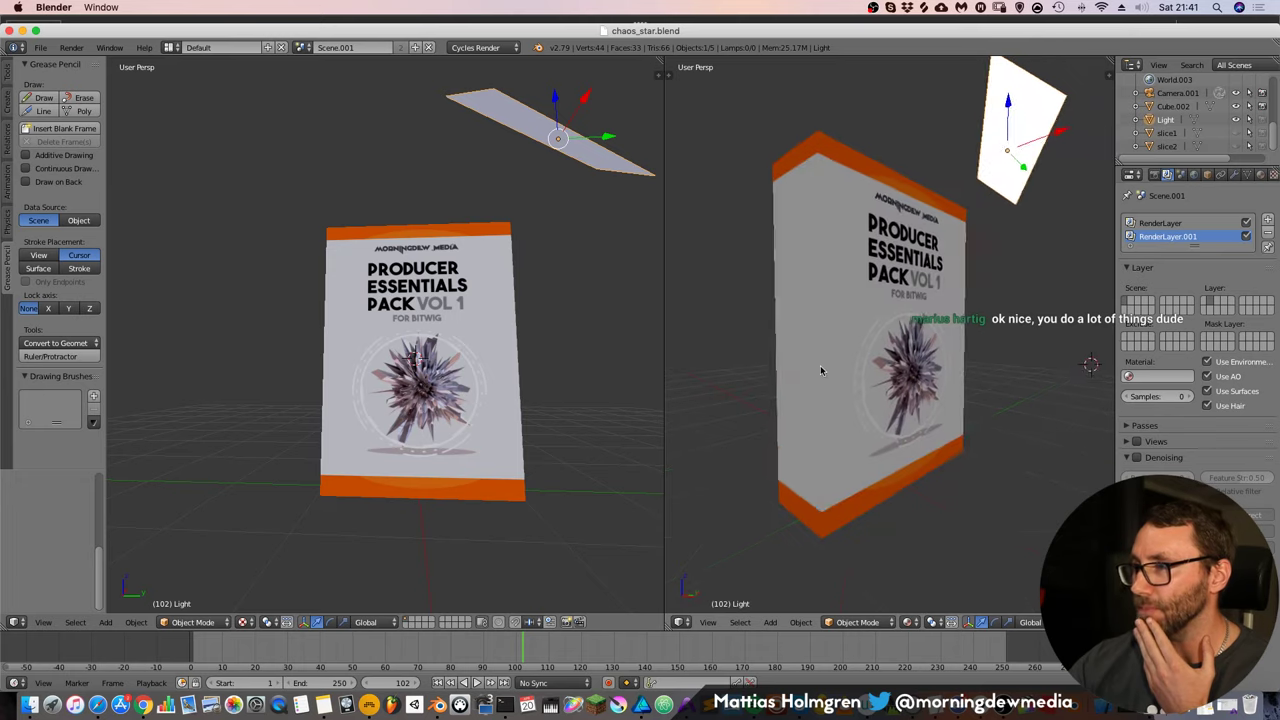
{"action": "scroll", "coordinate": [809, 343], "scroll_direction": "up", "scroll_amount": 2}
{"action": "left_click_drag", "start_coordinate": [873, 323], "coordinate": [827, 331]}
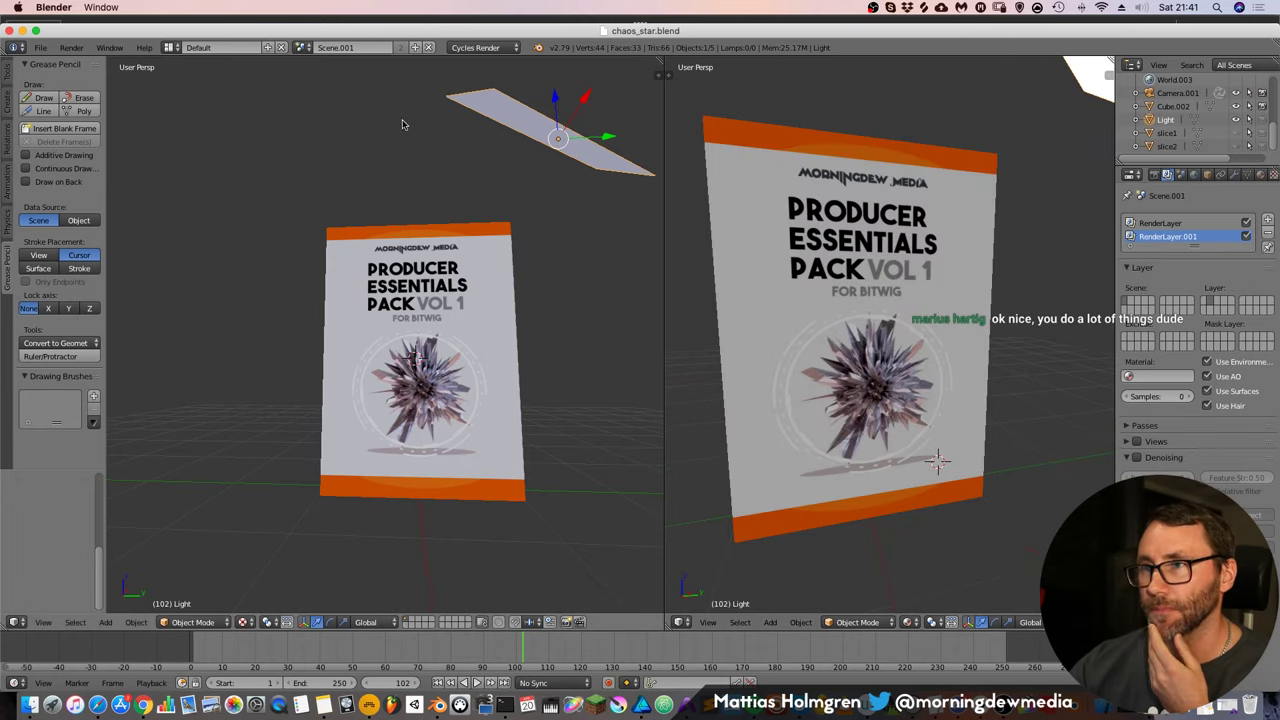
Switch from Scene.001 to the scene named Scene and examine the spiky star model from different angles
{"action": "left_click", "coordinate": [301, 47]}
{"action": "left_click", "coordinate": [330, 72]}
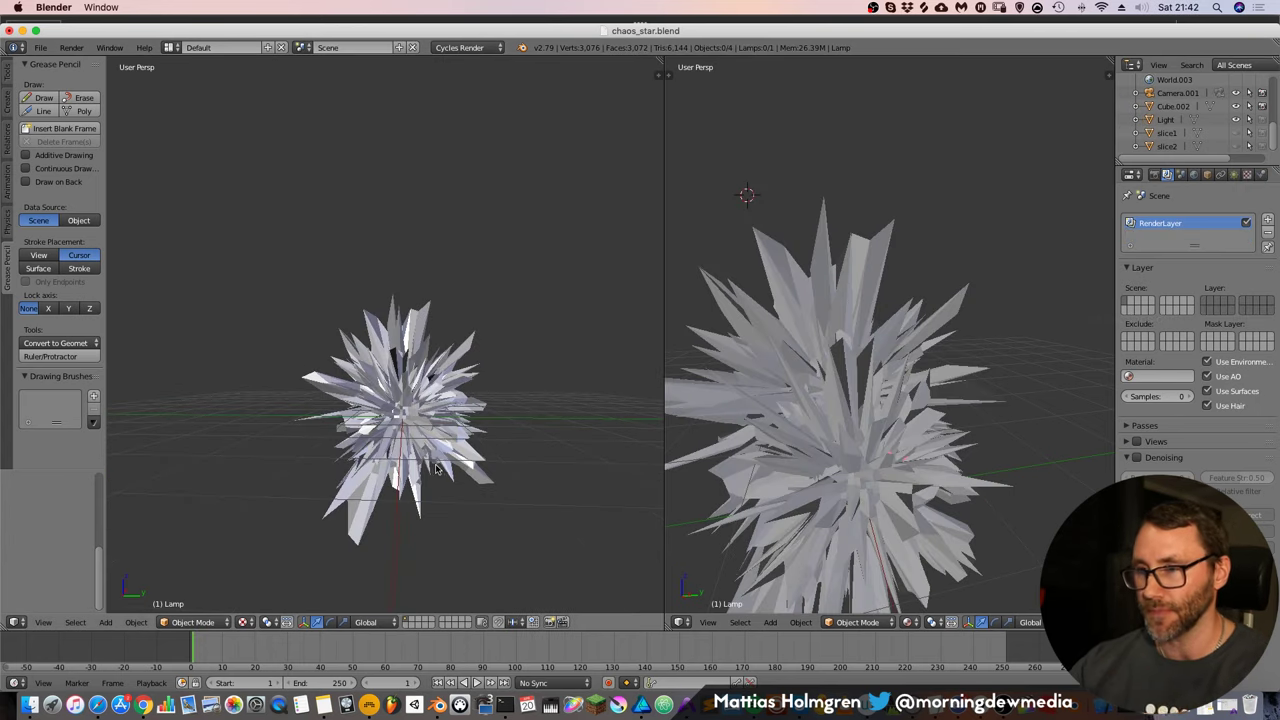
{"action": "scroll", "coordinate": [436, 468], "scroll_direction": "up", "scroll_amount": 2}
{"action": "left_click_drag", "start_coordinate": [436, 468], "coordinate": [506, 427]}
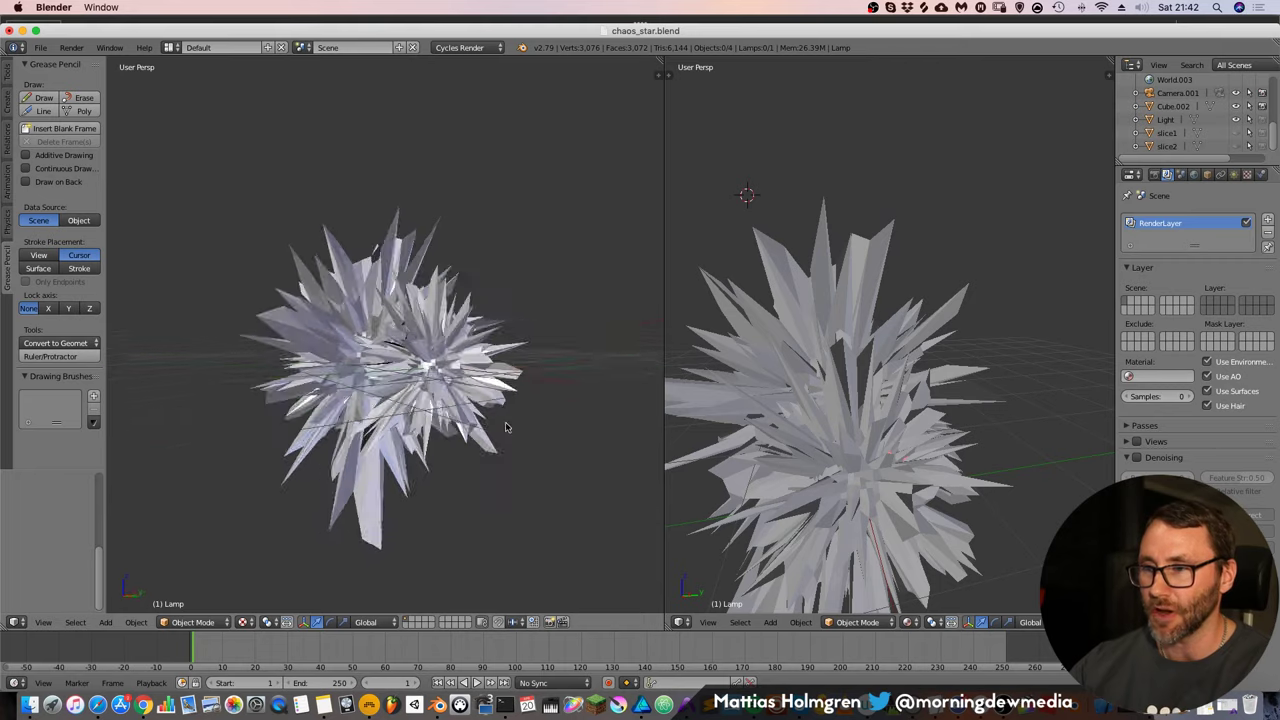
{"action": "scroll", "coordinate": [505, 427], "scroll_direction": "down", "scroll_amount": 10}
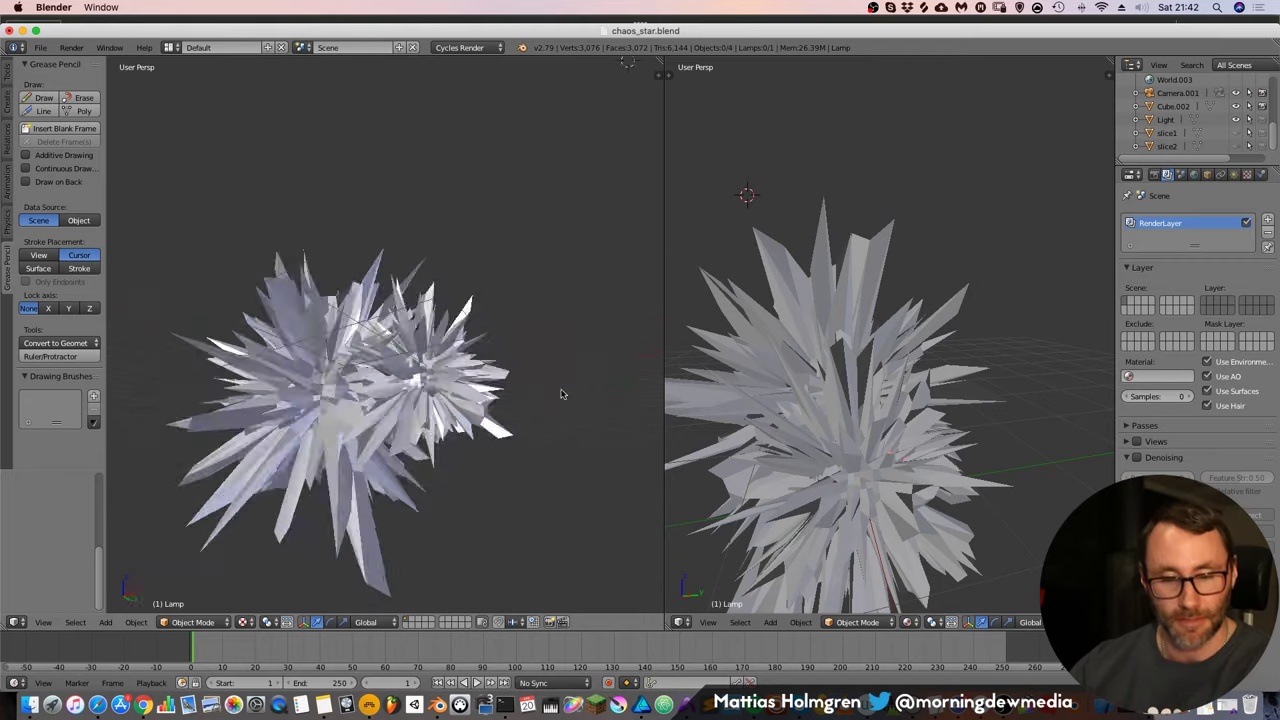
{"action": "scroll", "coordinate": [561, 394], "scroll_direction": "down", "scroll_amount": 8}
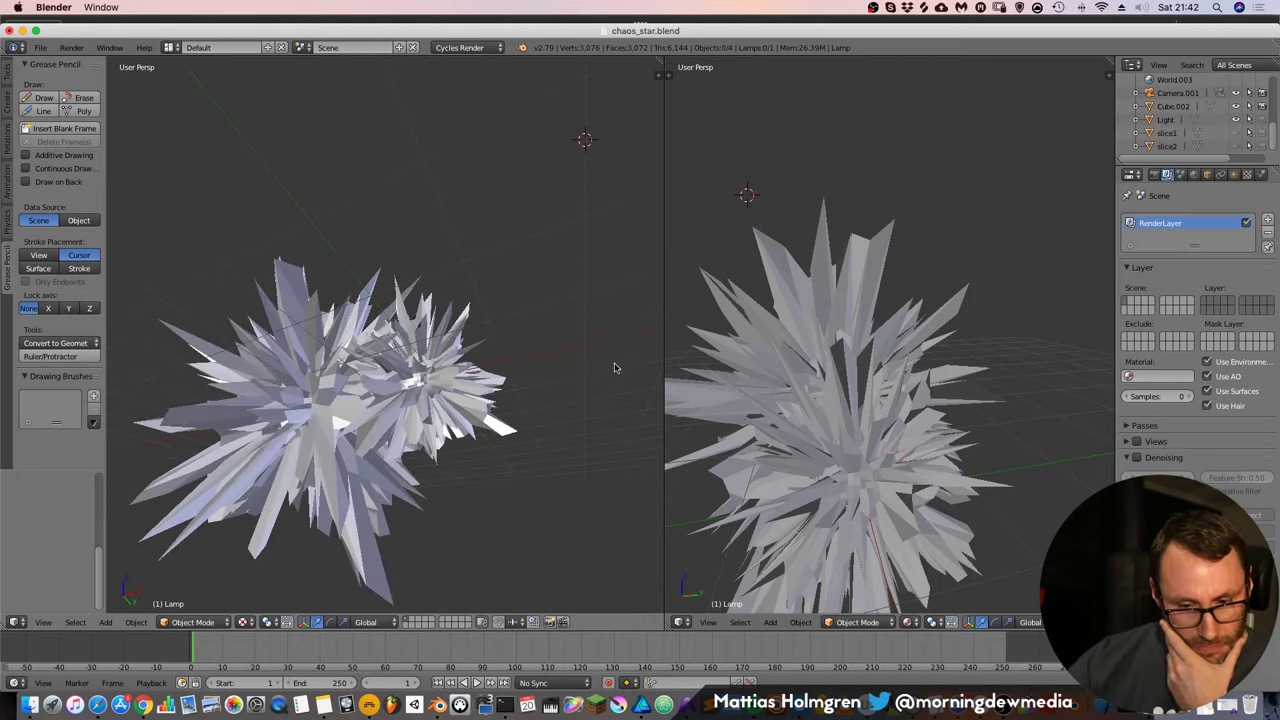
Quit Blender 2.79, closing chaos_star.blend
{"action": "left_click", "coordinate": [41, 47]}
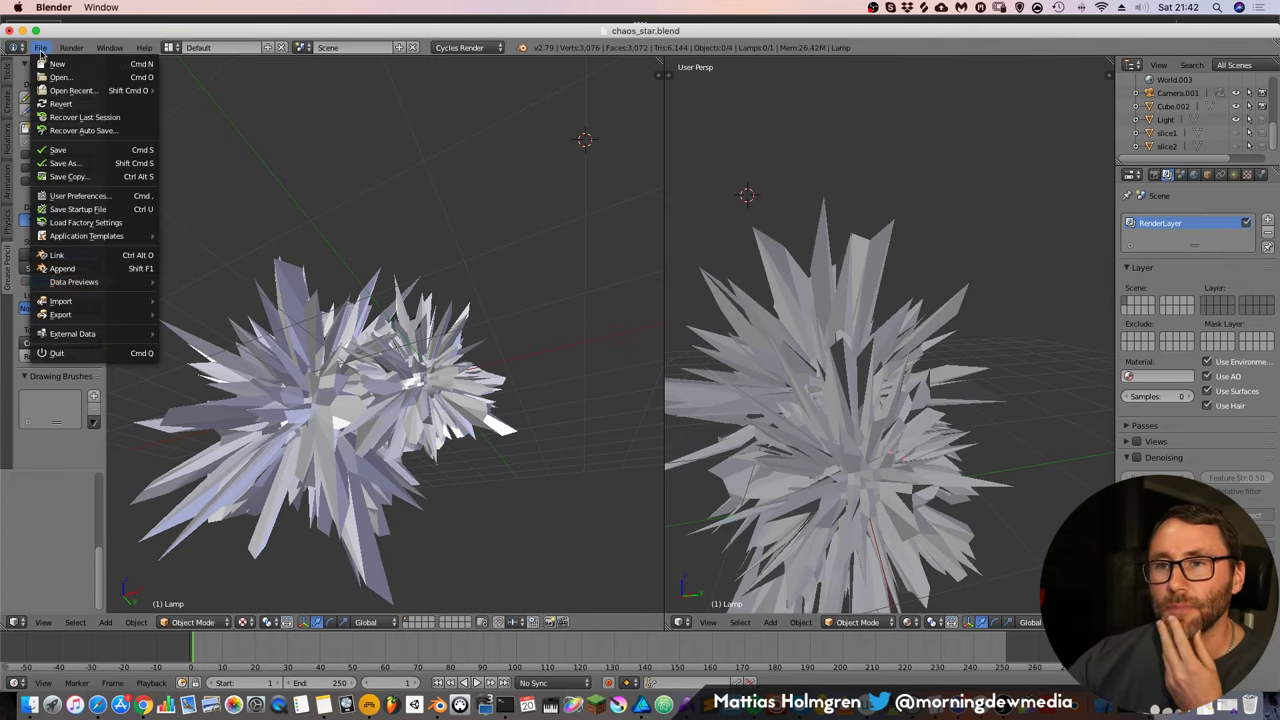
{"action": "left_click", "coordinate": [44, 49]}
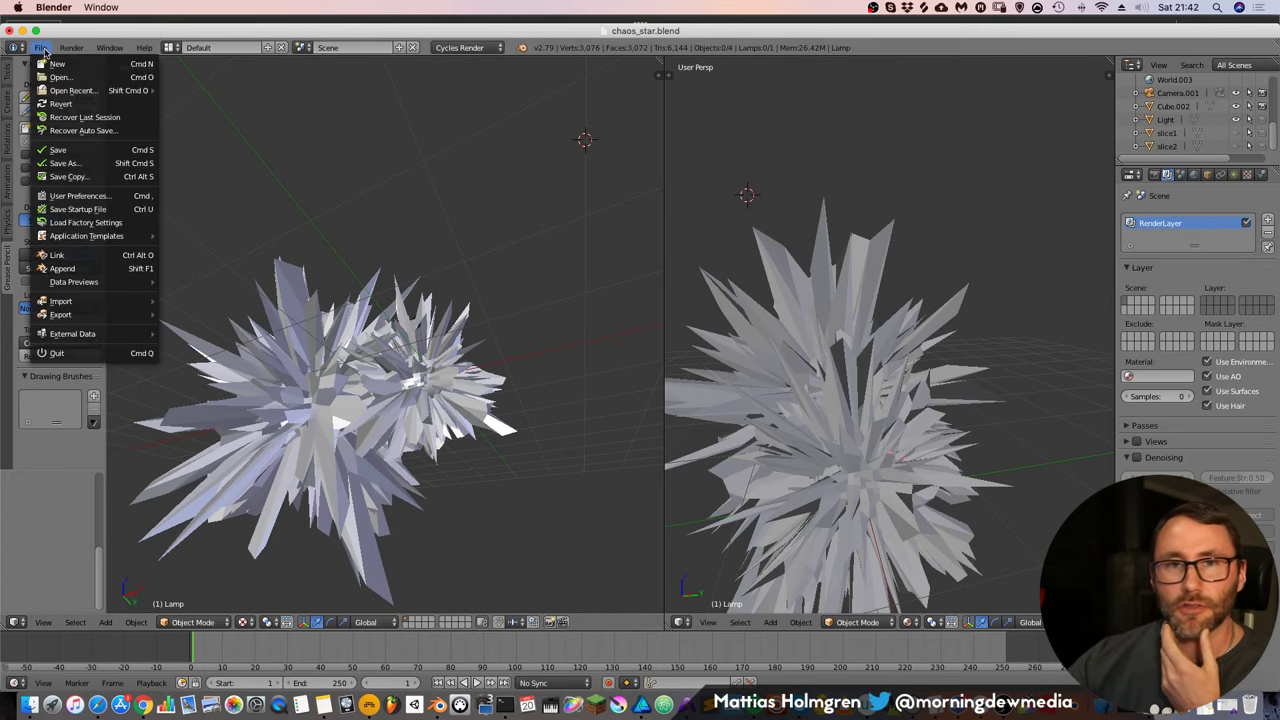
{"action": "left_click", "coordinate": [78, 358]}
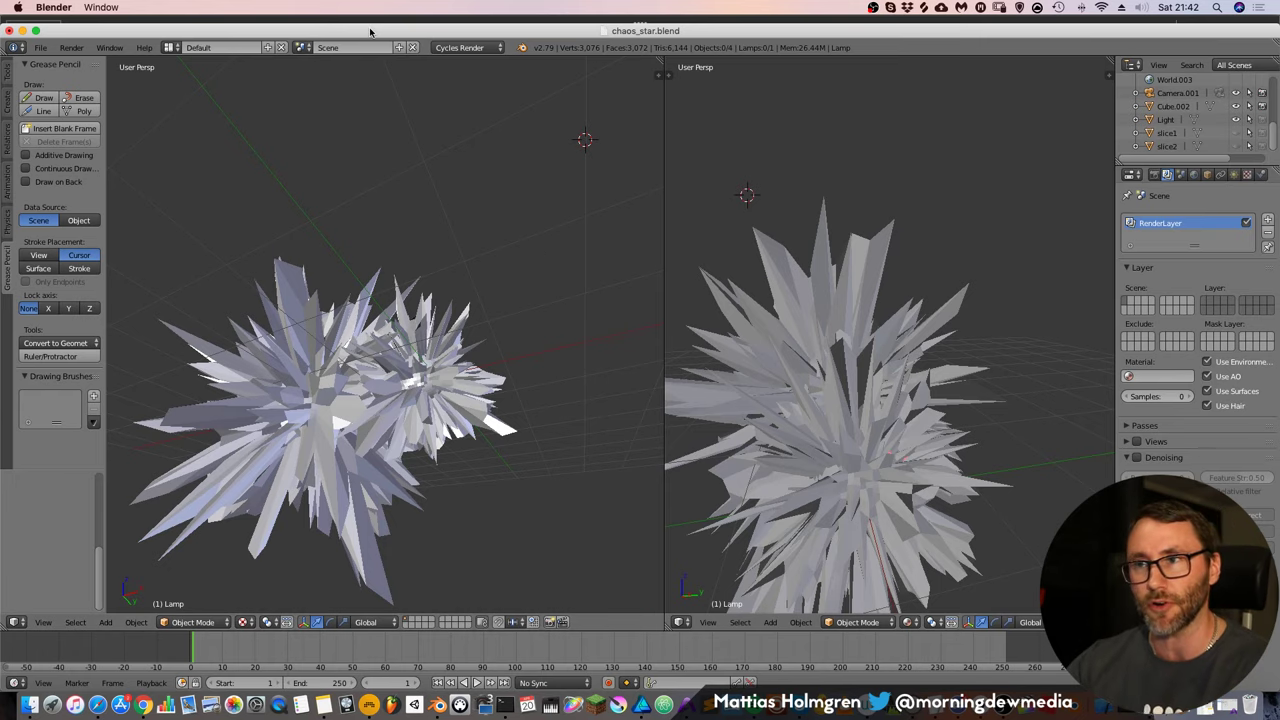
{"action": "left_click", "coordinate": [46, 50]}
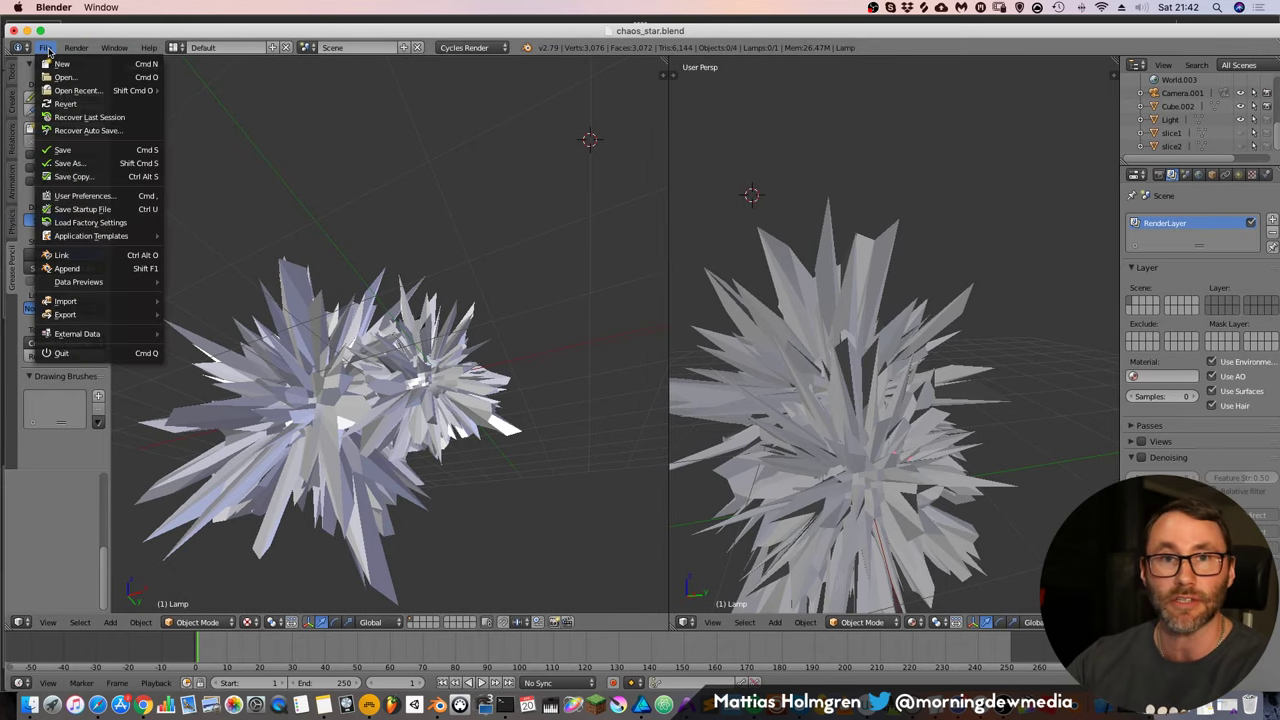
{"action": "left_click", "coordinate": [95, 354]}
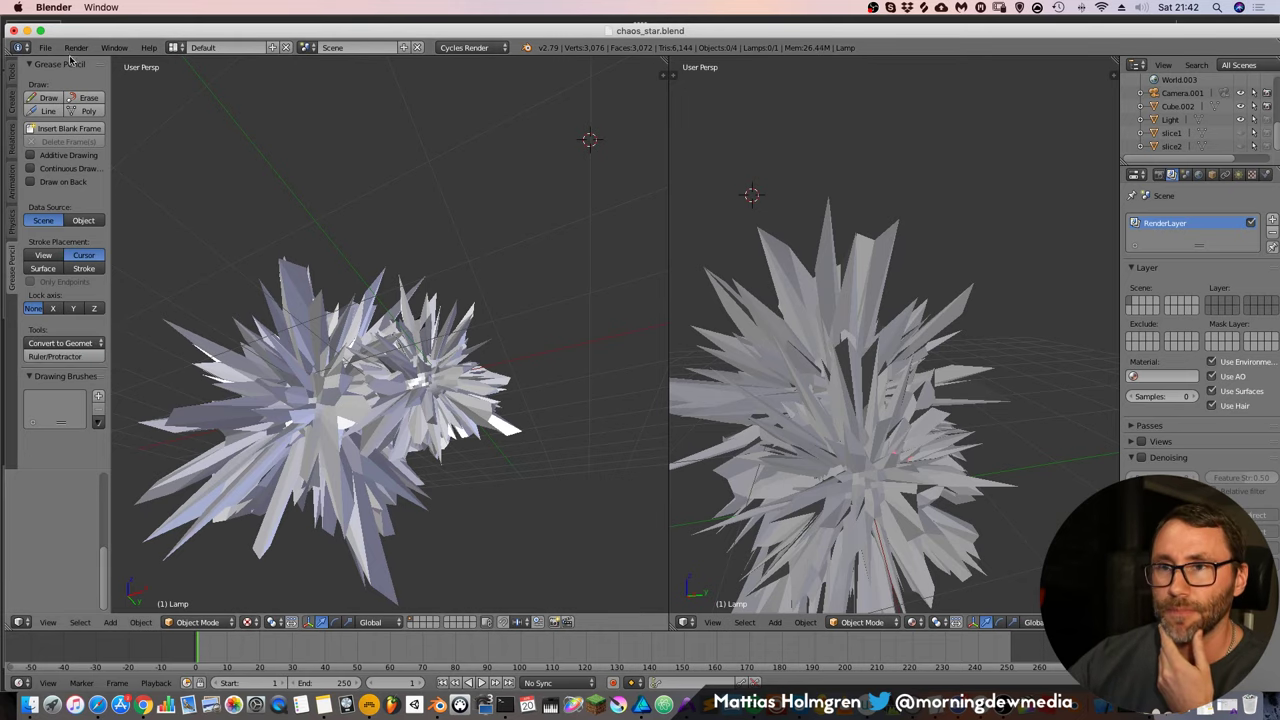
{"action": "left_click", "coordinate": [46, 48]}
{"action": "left_click", "coordinate": [46, 48]}
{"action": "left_click", "coordinate": [46, 48]}
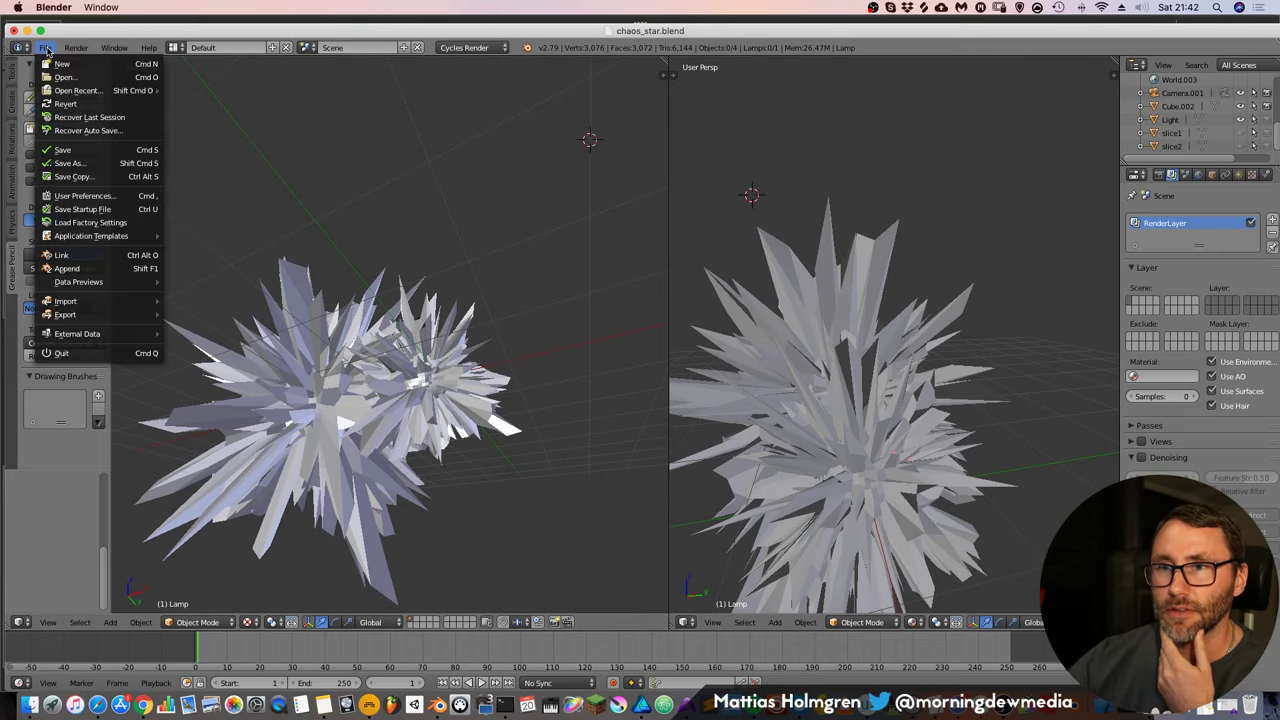
{"action": "left_click", "coordinate": [46, 48]}
{"action": "left_click", "coordinate": [46, 48]}
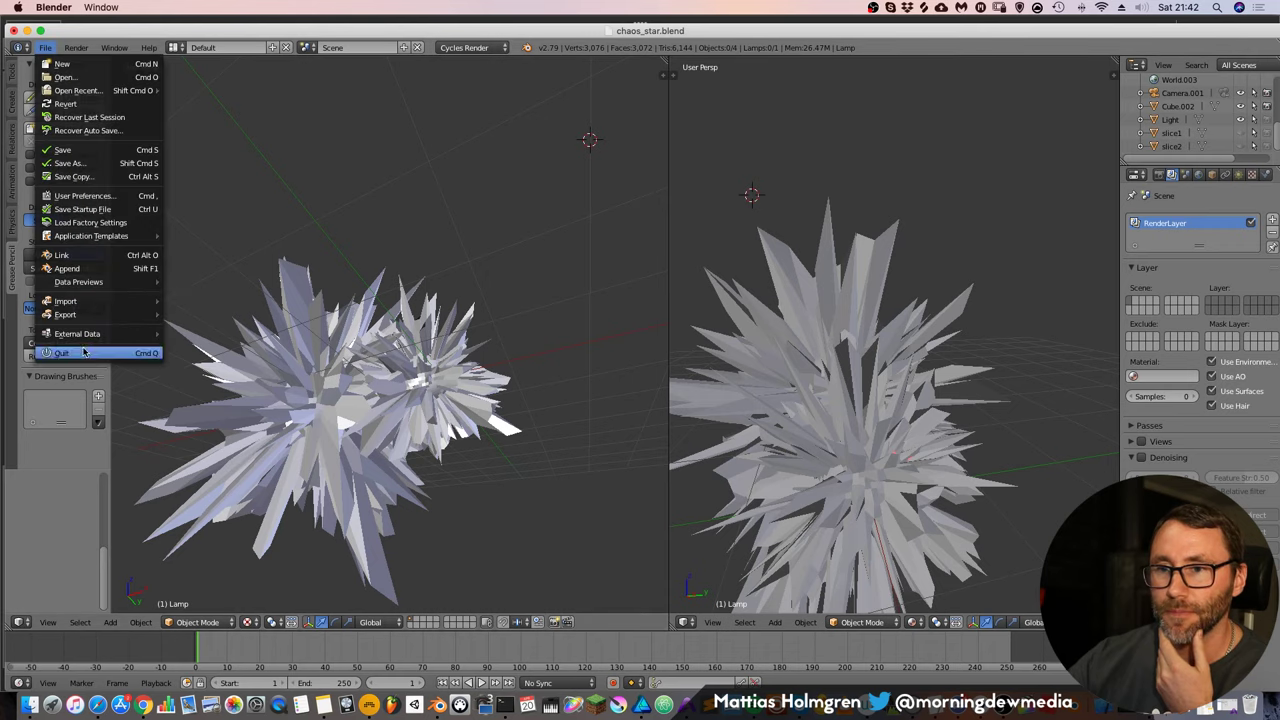
{"action": "left_click", "coordinate": [84, 352]}
{"action": "left_click", "coordinate": [85, 355]}
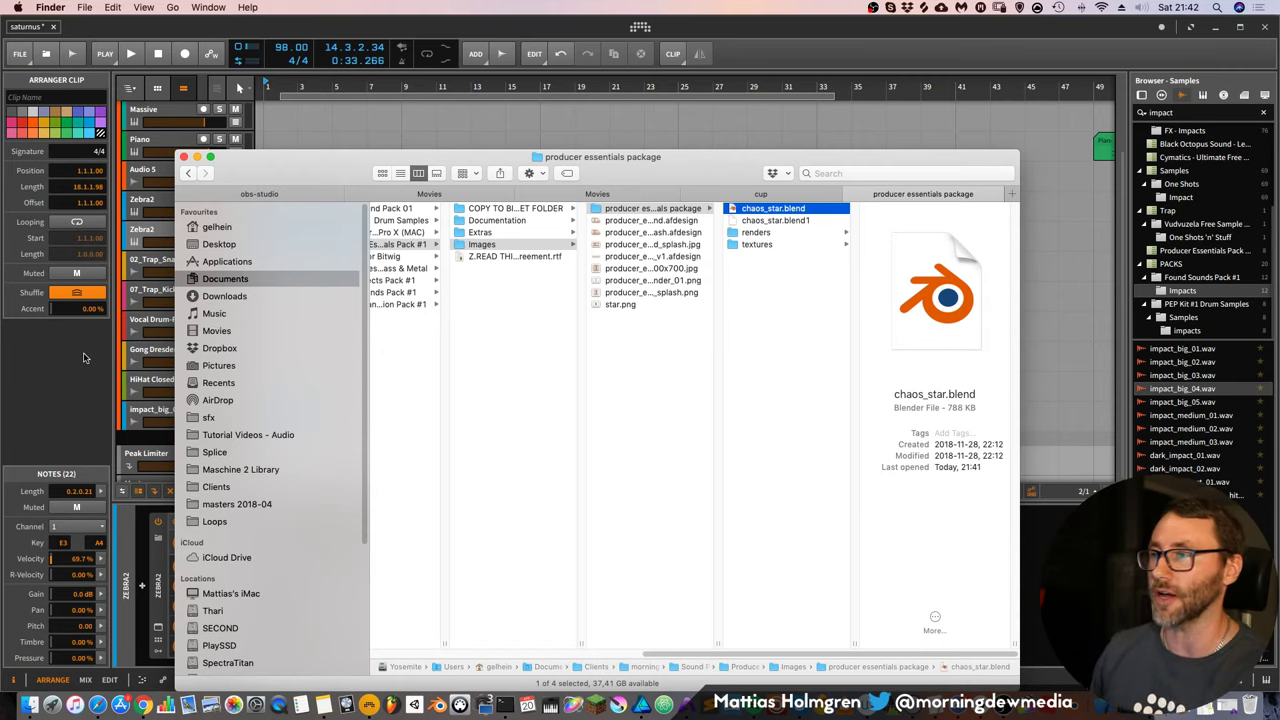
Move the Finder window clear of the arrangement, make it smaller and switch back to Bitwig Studio
{"action": "left_click_drag", "start_coordinate": [624, 170], "coordinate": [896, 25]}
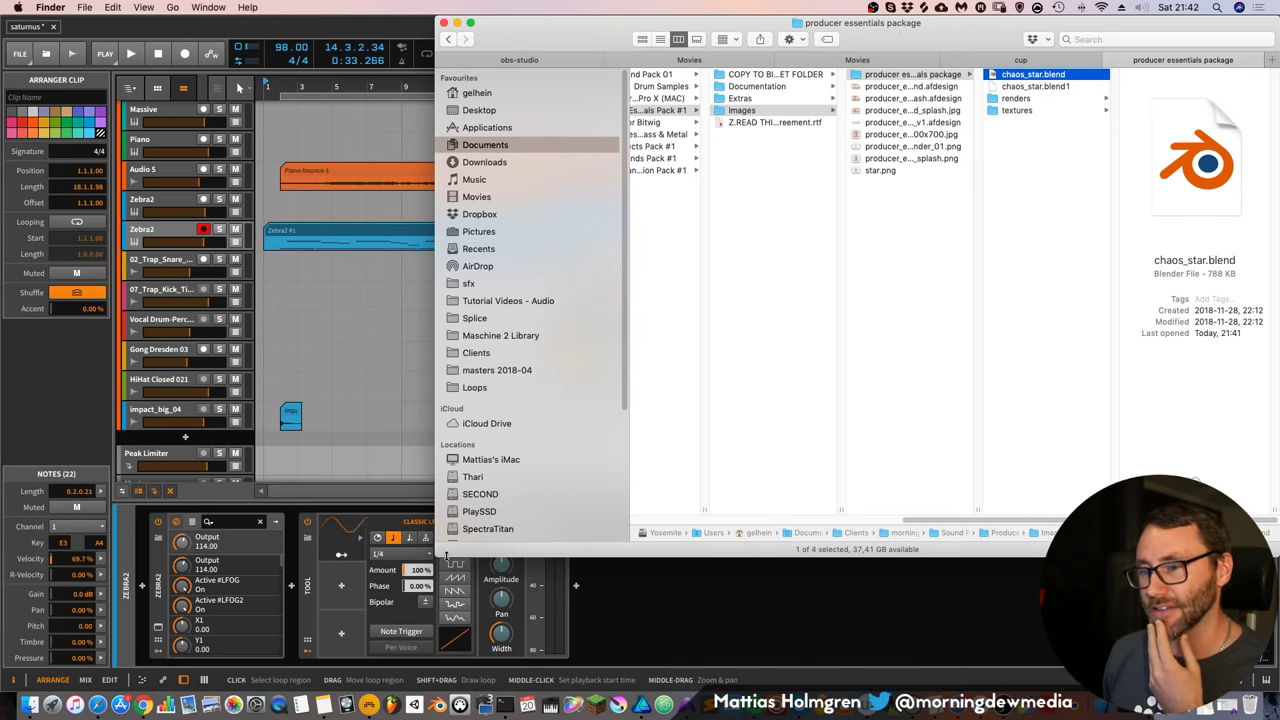
{"action": "left_click_drag", "start_coordinate": [441, 552], "coordinate": [601, 490]}
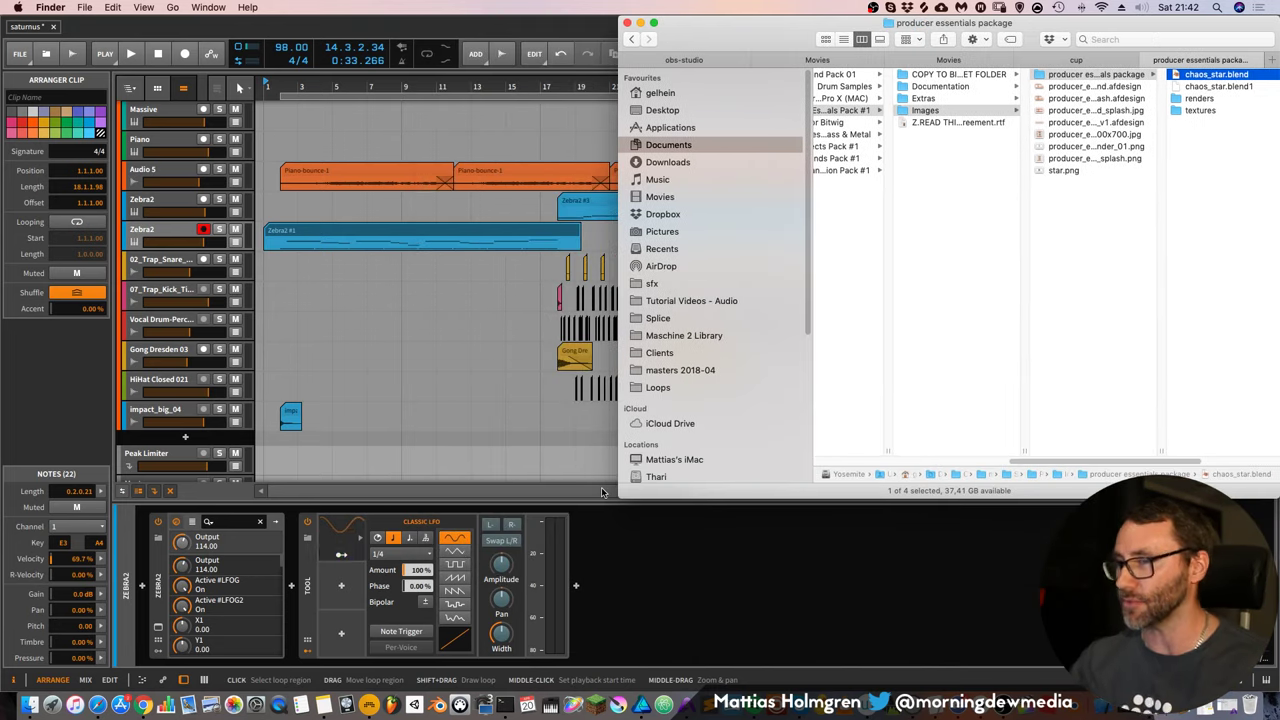
{"action": "left_click", "coordinate": [518, 33]}
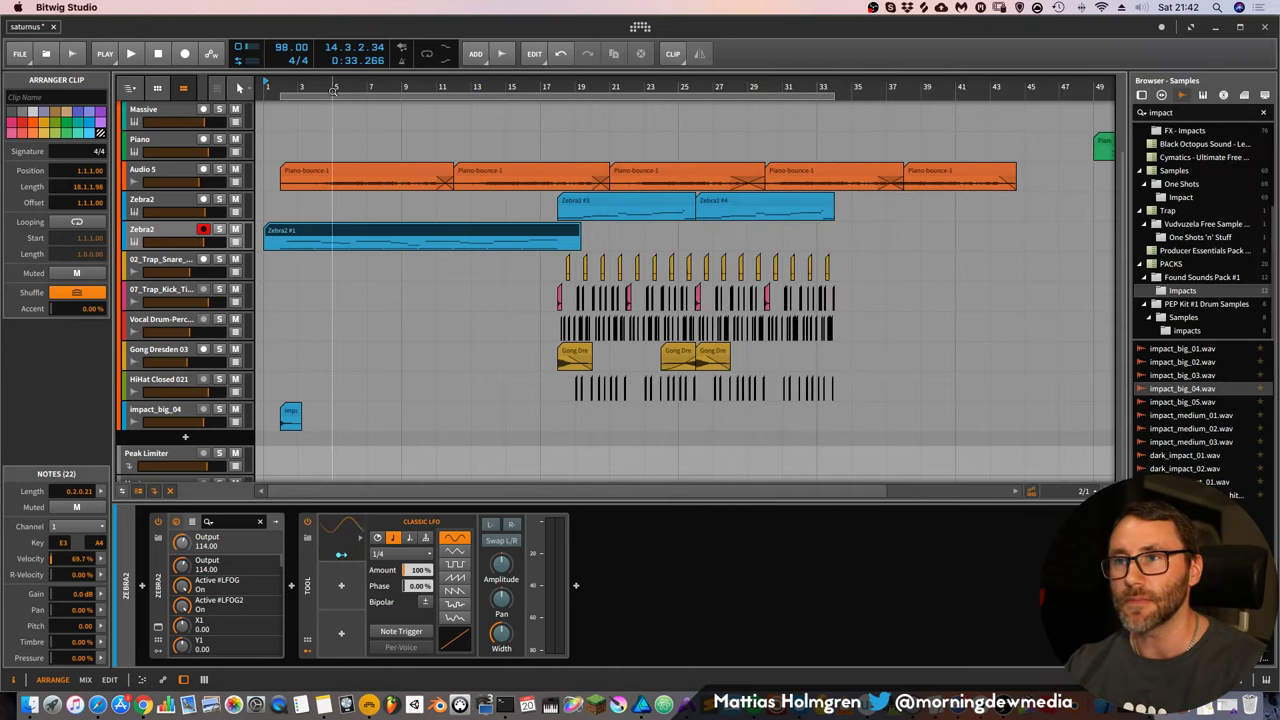
Play the arrangement from the start and map the Classic LFO to the Tool's Amplitude with a gain modulation of -21.96
{"action": "left_click_drag", "start_coordinate": [333, 91], "coordinate": [336, 118]}
{"action": "key", "text": "space"}
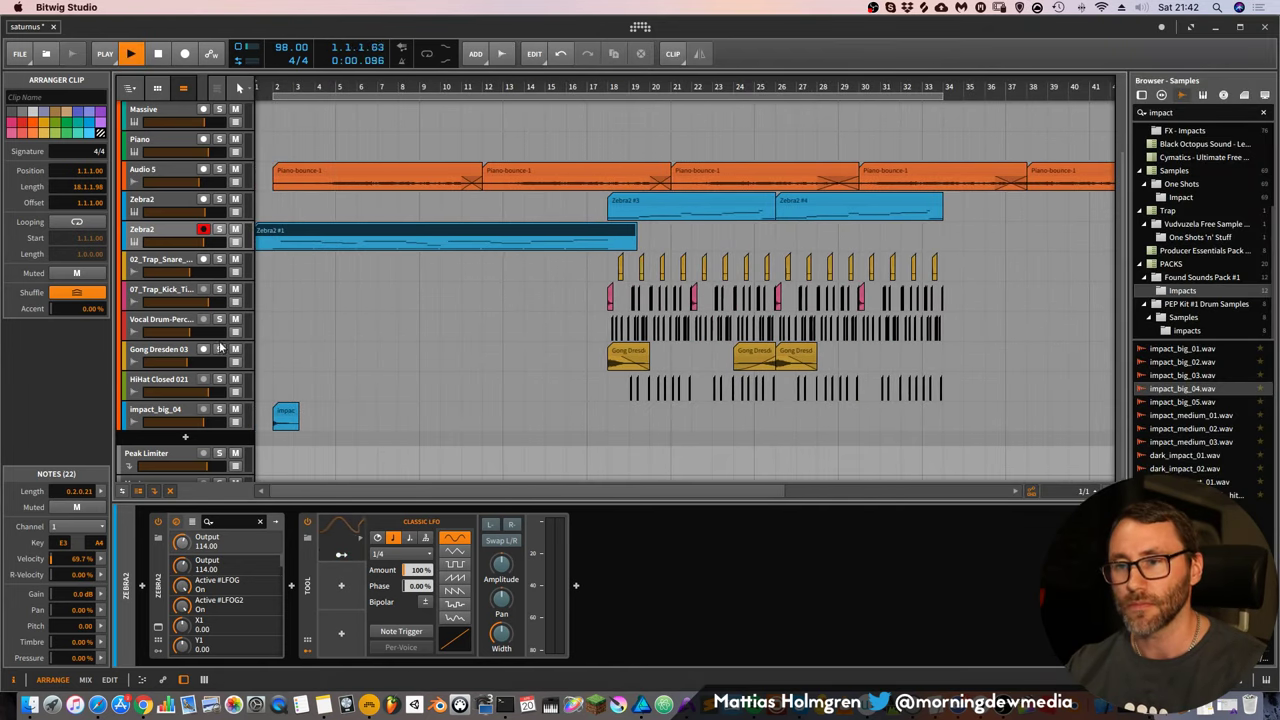
{"action": "scroll", "coordinate": [325, 343], "scroll_direction": "up", "scroll_amount": 3}
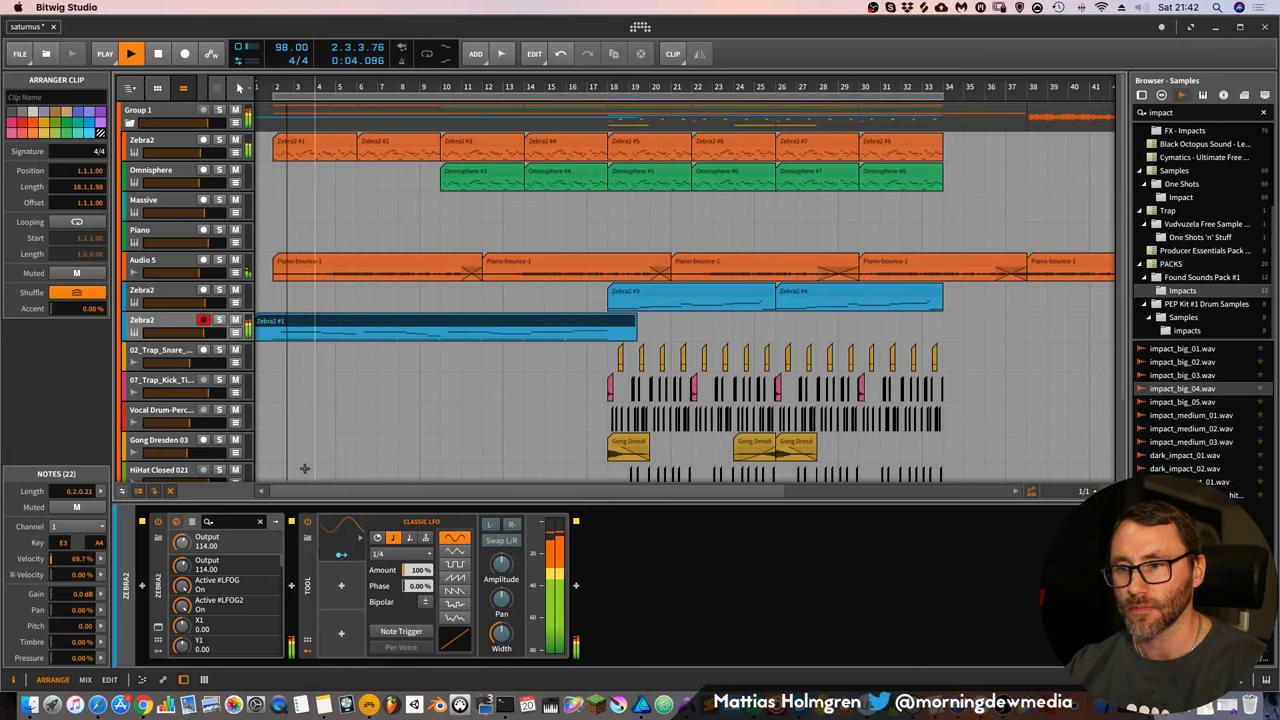
{"action": "scroll", "coordinate": [306, 468], "scroll_direction": "left", "scroll_amount": 1}
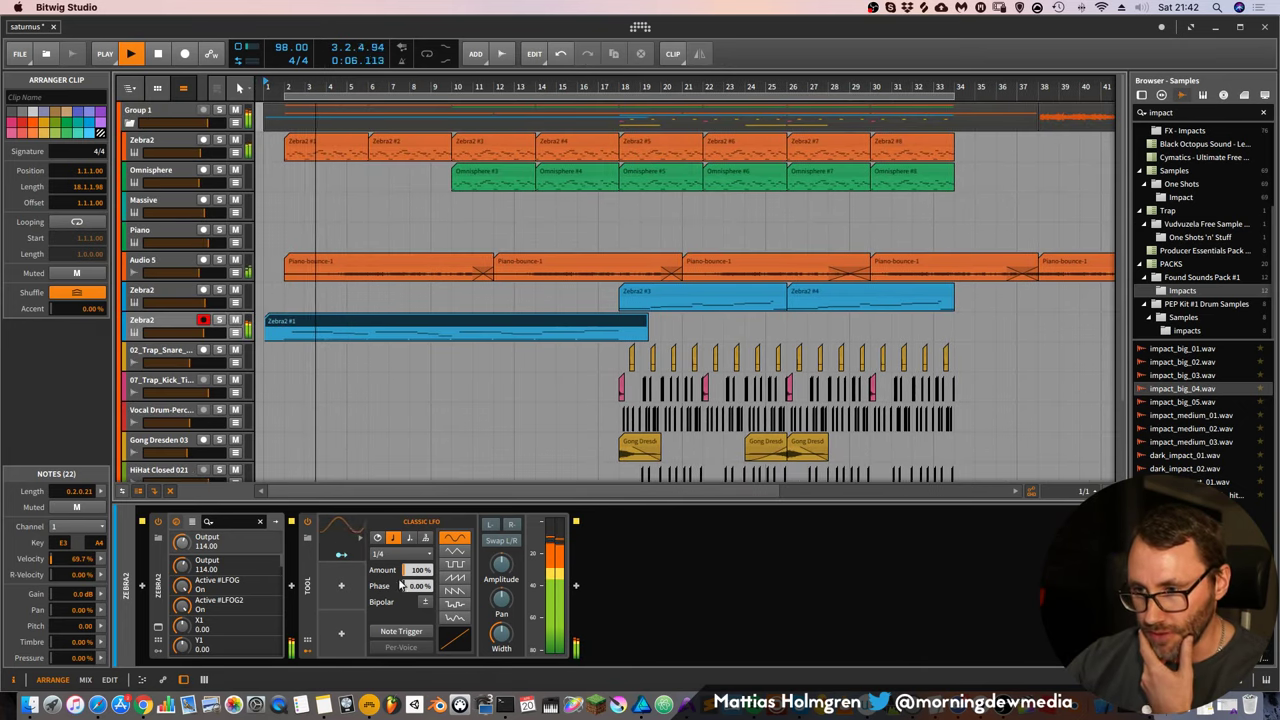
{"action": "left_click", "coordinate": [342, 548]}
{"action": "left_click", "coordinate": [341, 554]}
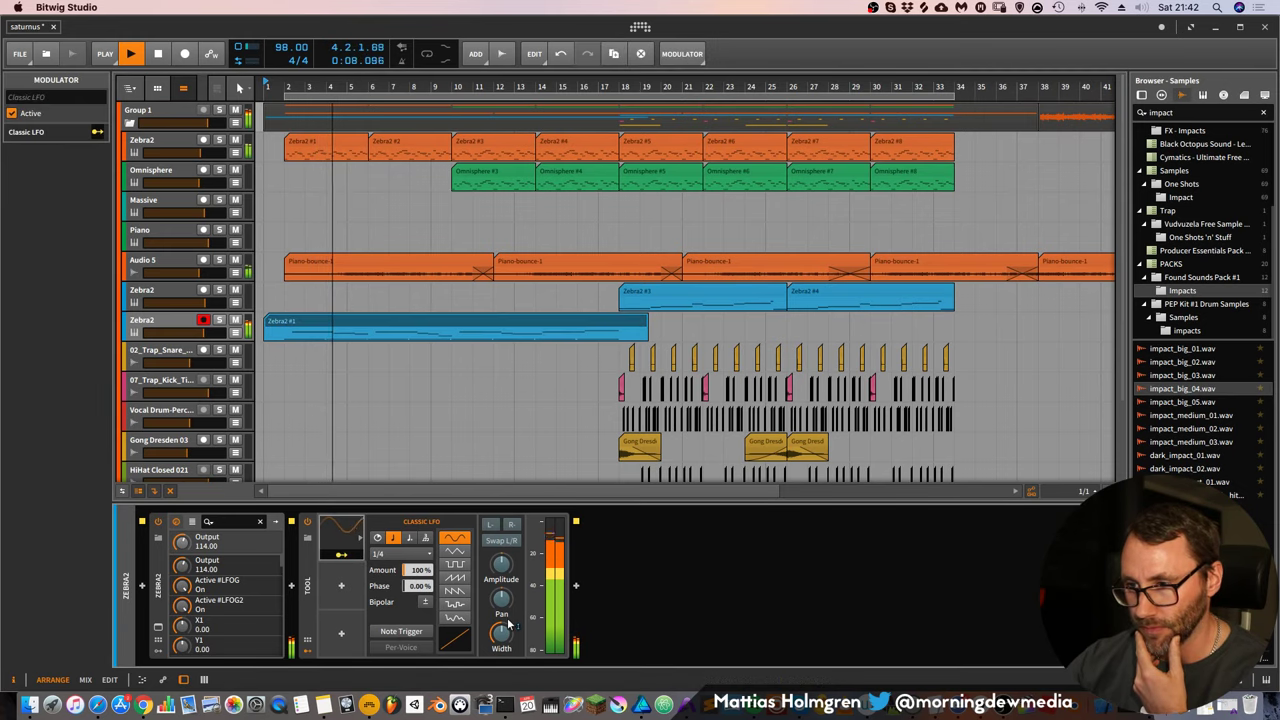
{"action": "left_click_drag", "start_coordinate": [575, 580], "coordinate": [575, 588]}
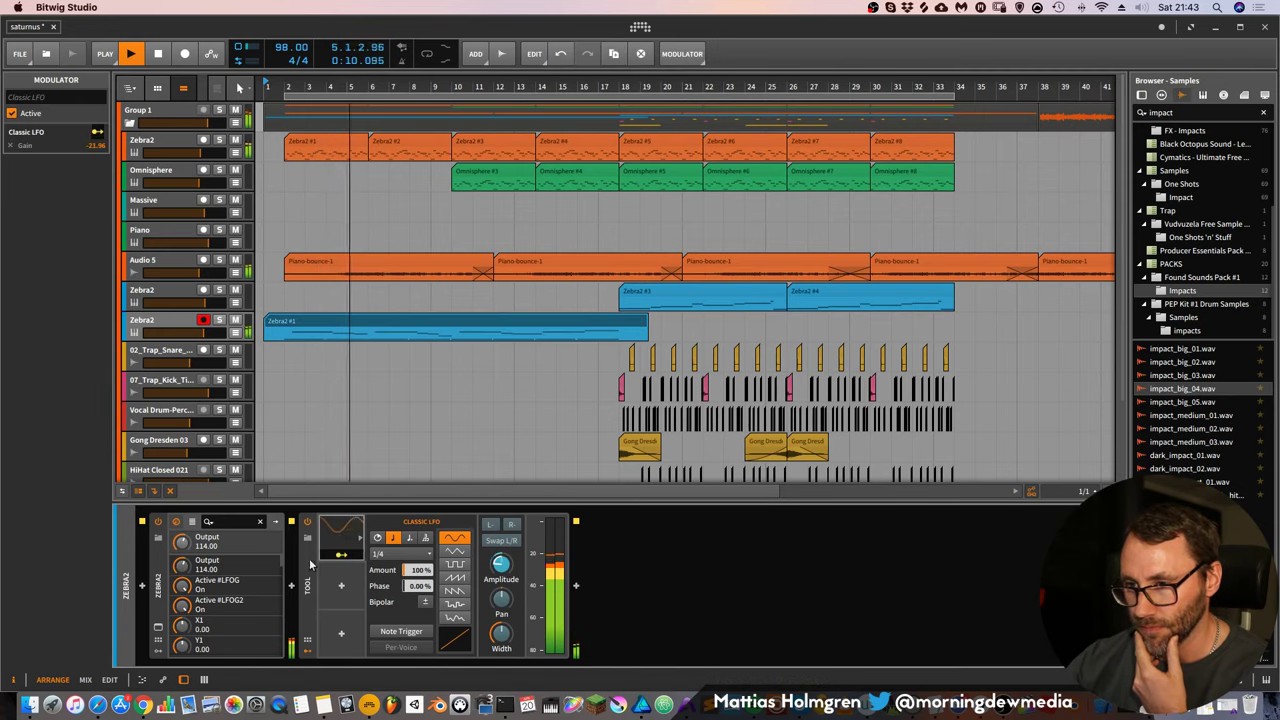
Set the Classic LFO to the Ramp Up shape at a 1/16 rate, and set its gain modulation to -11.16
{"action": "left_click", "coordinate": [392, 553]}
{"action": "left_click", "coordinate": [389, 497]}
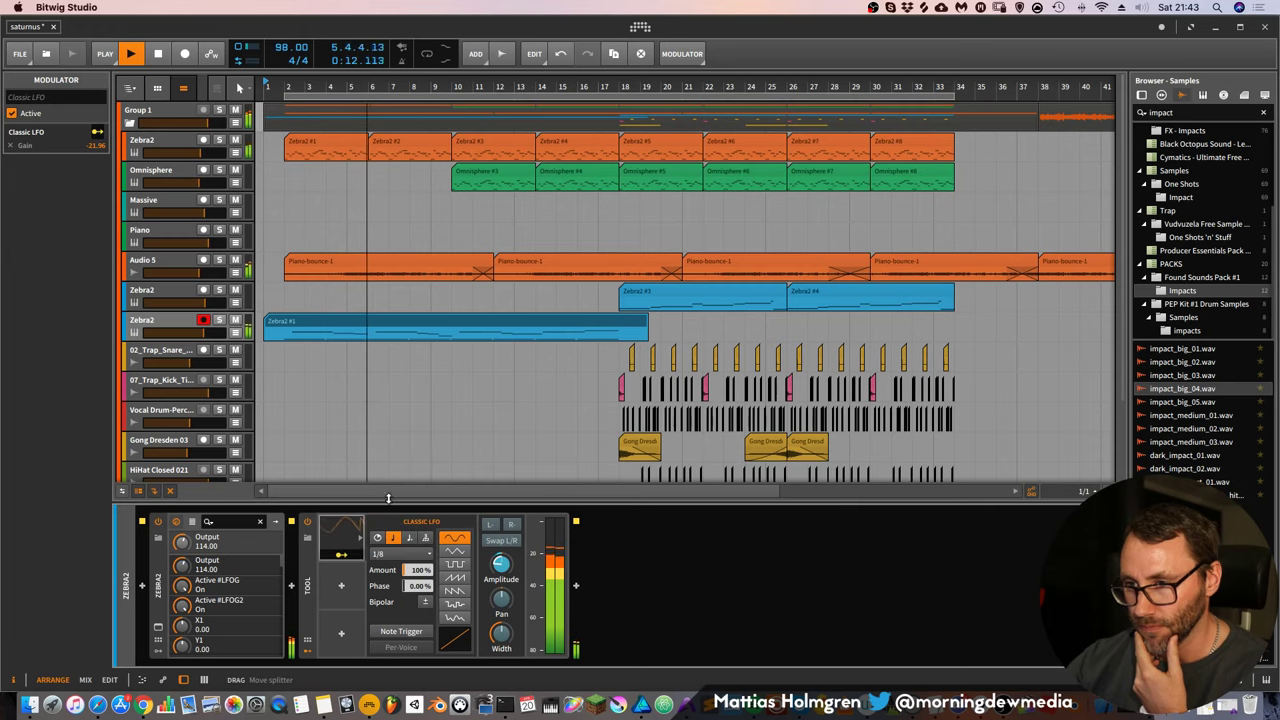
{"action": "left_click", "coordinate": [455, 578]}
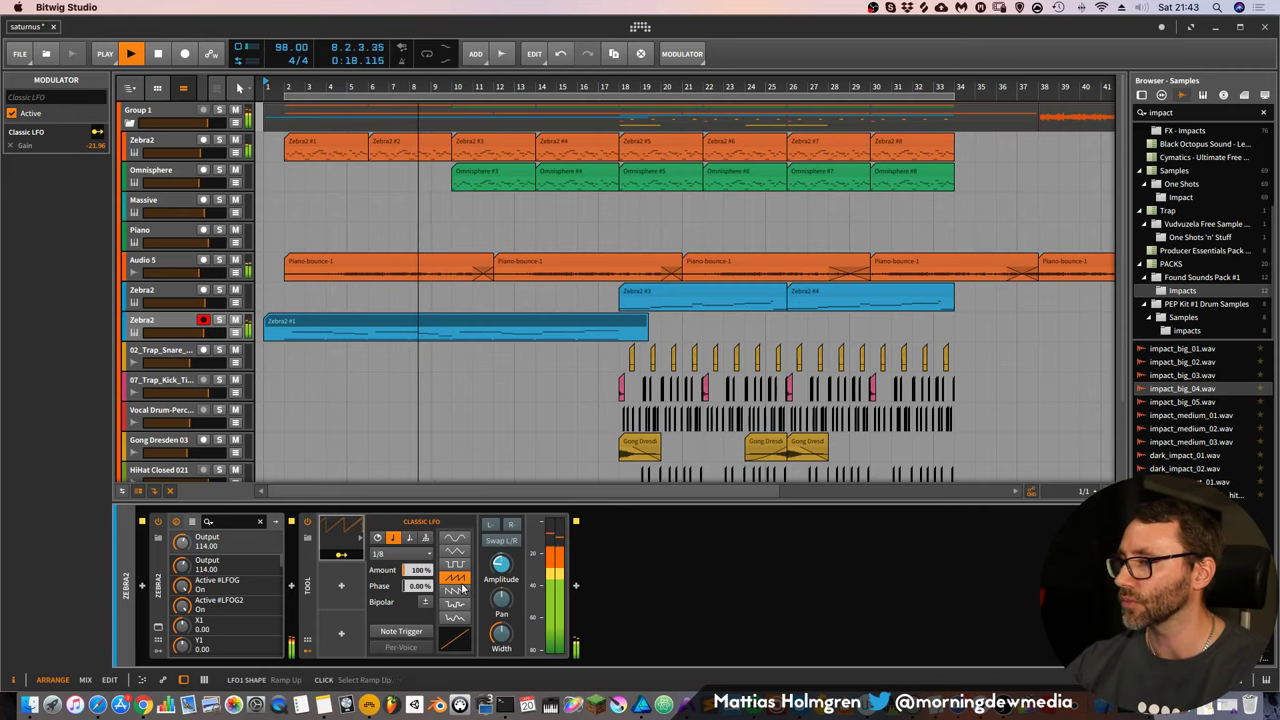
{"action": "left_click", "coordinate": [400, 553]}
{"action": "left_click", "coordinate": [395, 518]}
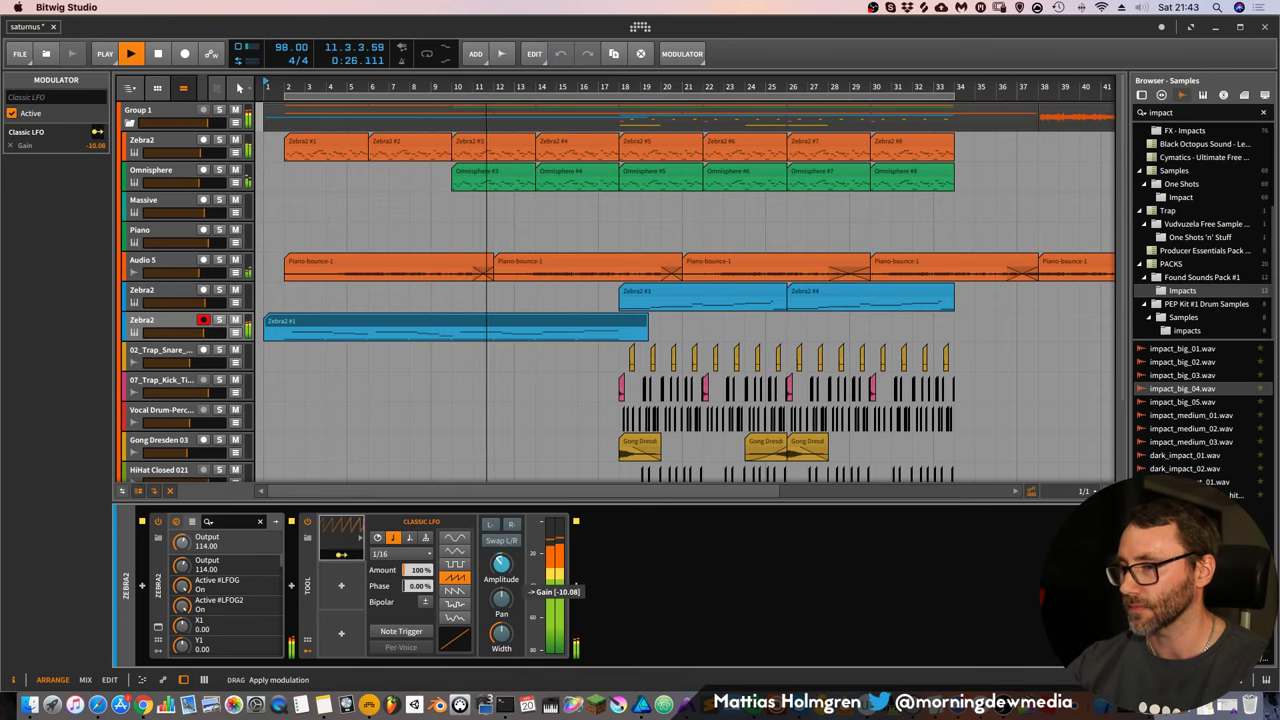
{"action": "left_click_drag", "start_coordinate": [501, 564], "coordinate": [501, 571]}
{"action": "left_click", "coordinate": [341, 555]}
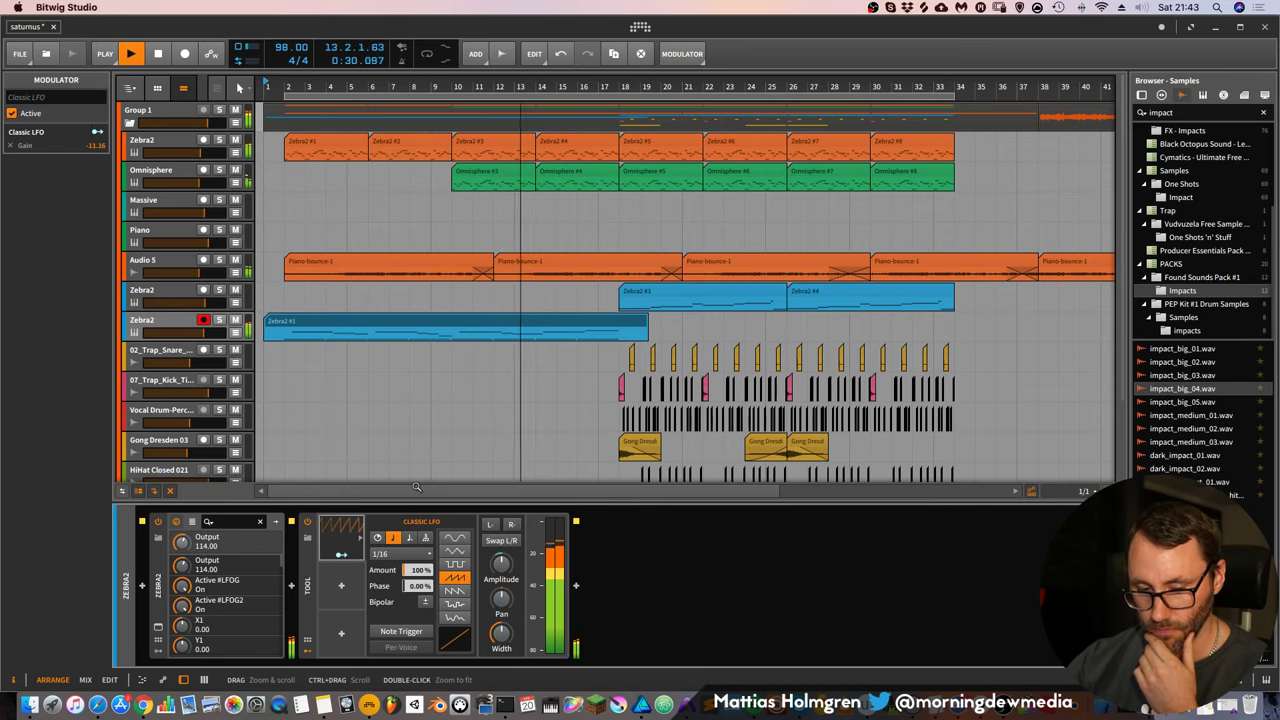
Set the Tool's Width to 145% and trim the end of the Zebra2 #1 clip back to bar 18
{"action": "mouse_move", "coordinate": [577, 87]}
{"action": "left_mouse_down"}
{"action": "mouse_move", "coordinate": [577, 67]}
{"action": "mouse_move", "coordinate": [577, 107]}
{"action": "left_mouse_up"}
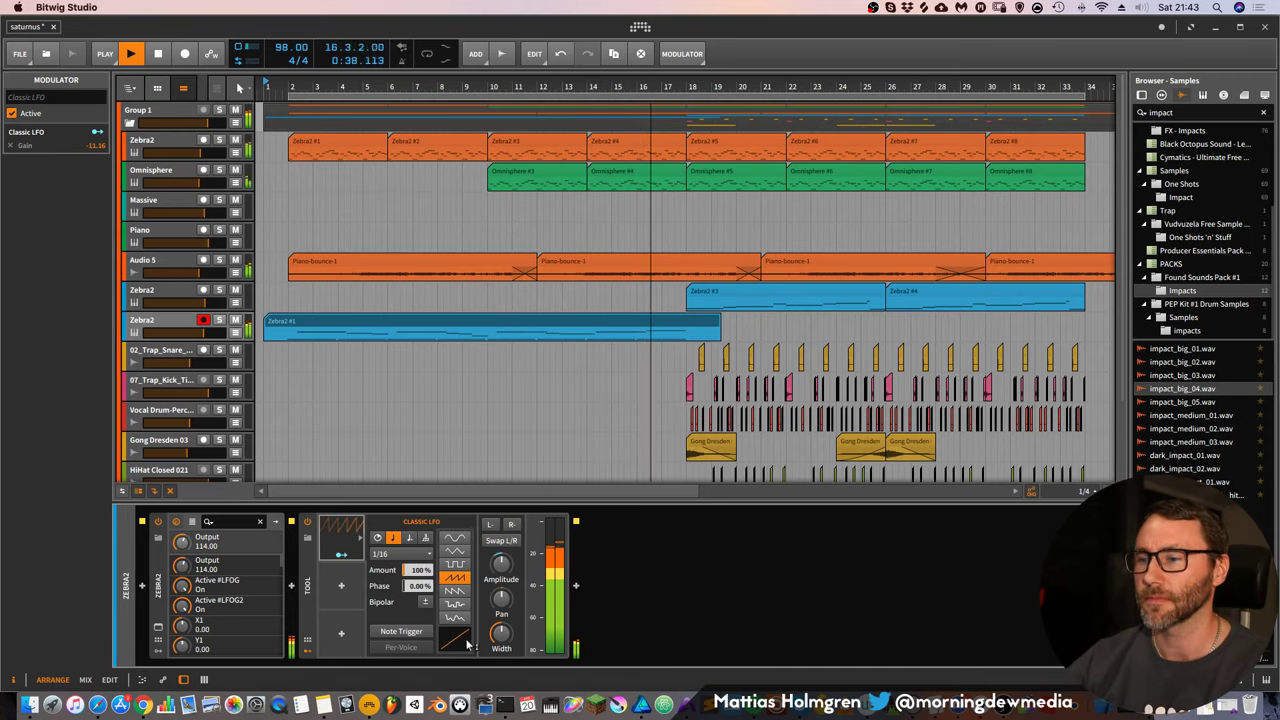
{"action": "left_click_drag", "start_coordinate": [497, 633], "coordinate": [499, 606]}
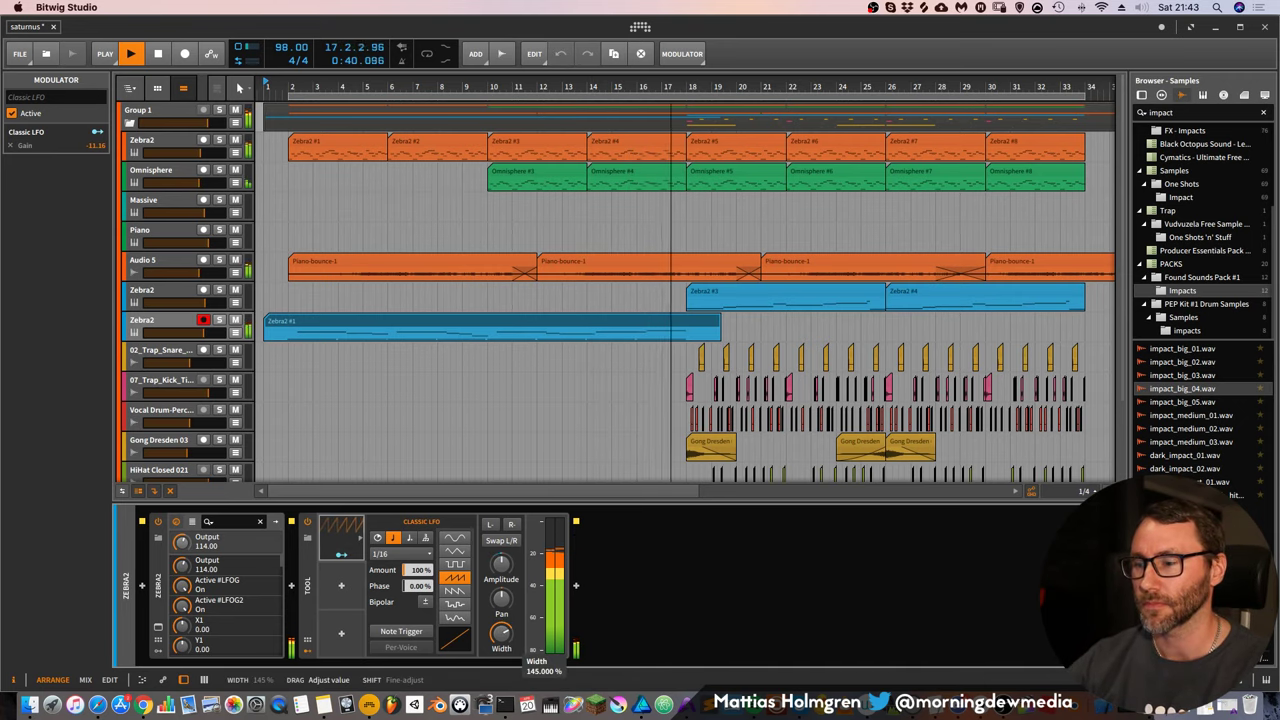
{"action": "left_click_drag", "start_coordinate": [719, 330], "coordinate": [686, 322]}
{"action": "mouse_move", "coordinate": [694, 87]}
{"action": "left_mouse_down"}
{"action": "mouse_move", "coordinate": [620, 80]}
{"action": "mouse_move", "coordinate": [671, 92]}
{"action": "left_mouse_up"}
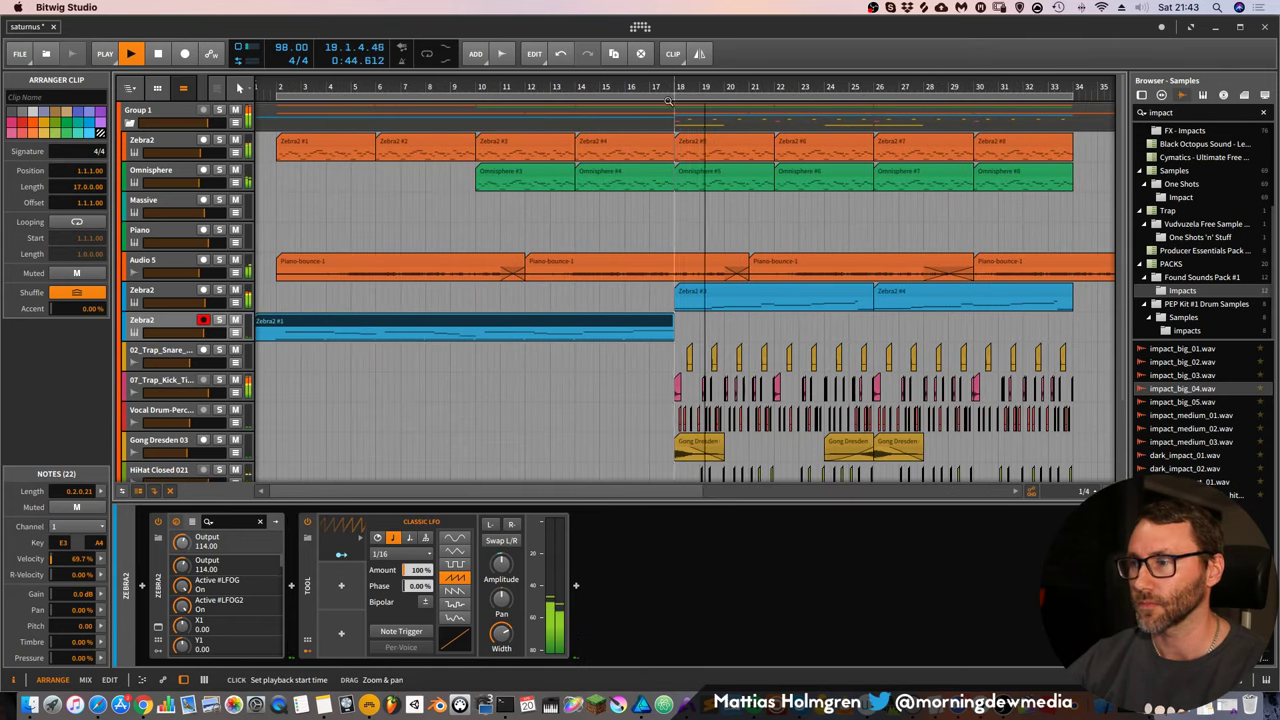
Compare the mix with the Audio 5 track muted and unmuted, and save the saturnus project
{"action": "left_click", "coordinate": [235, 262]}
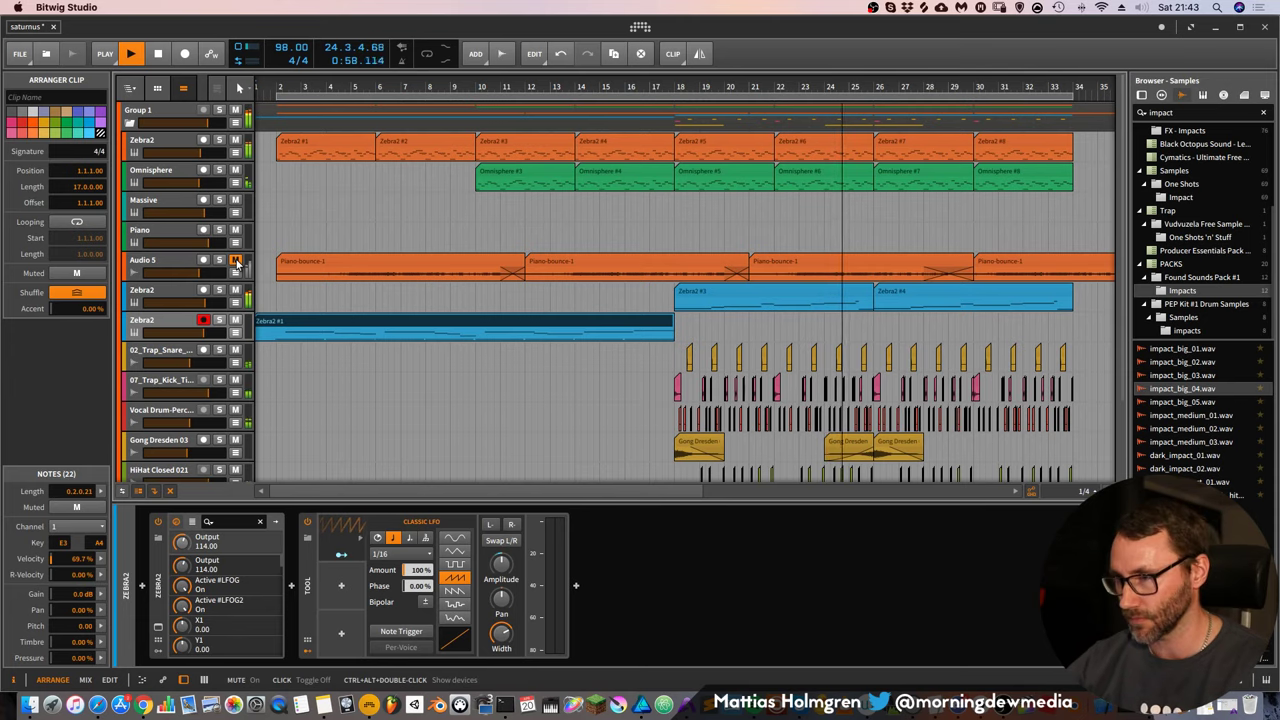
{"action": "left_click", "coordinate": [236, 261]}
{"action": "key", "text": "super+s"}
{"action": "key", "text": "space"}
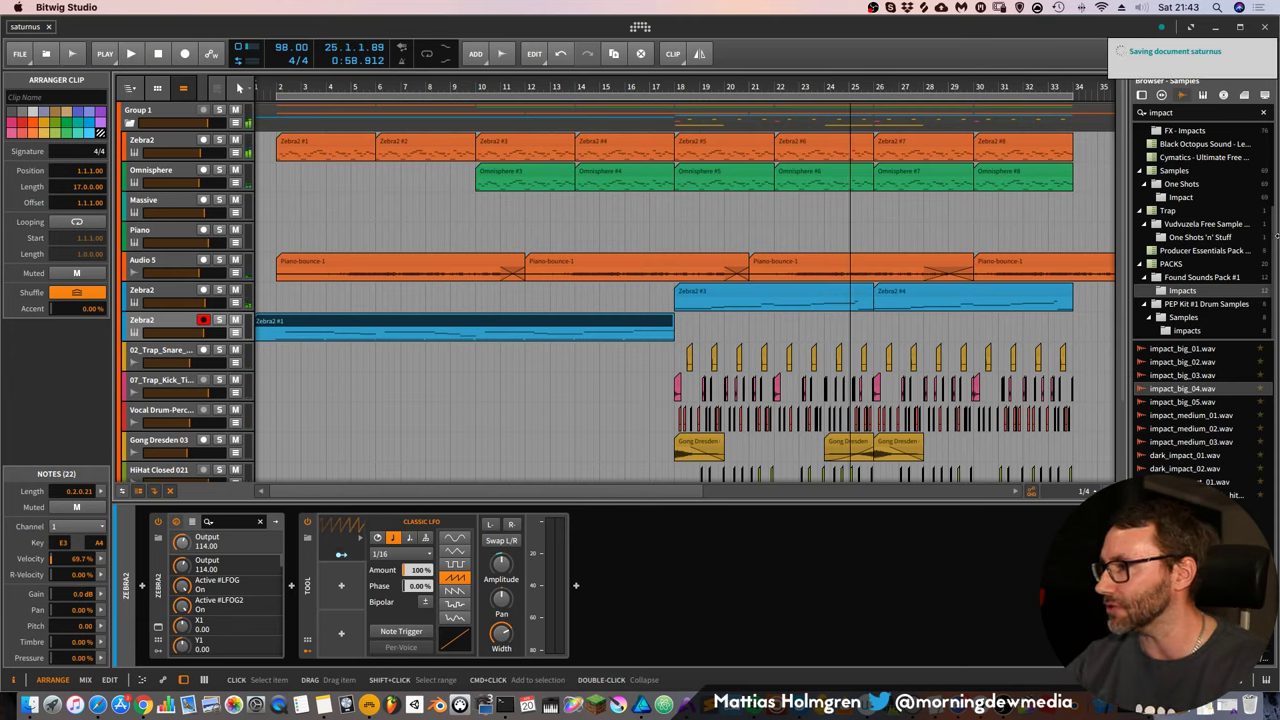
Search the samples for "vocal" and audition vocal_riser_day_01.wav from the EDM Transition Effect pack
{"action": "left_click", "coordinate": [1178, 113]}
{"action": "type", "text": "vocal"}
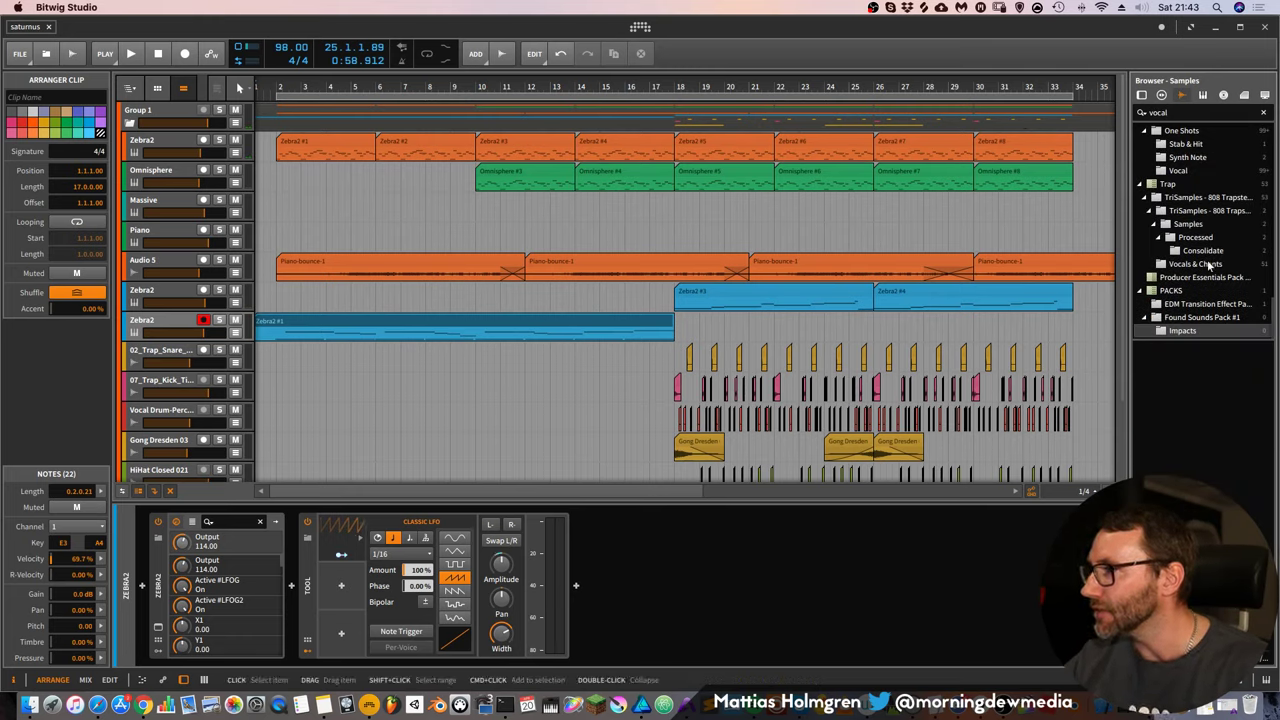
{"action": "left_click", "coordinate": [1185, 305]}
{"action": "left_click", "coordinate": [1180, 349]}
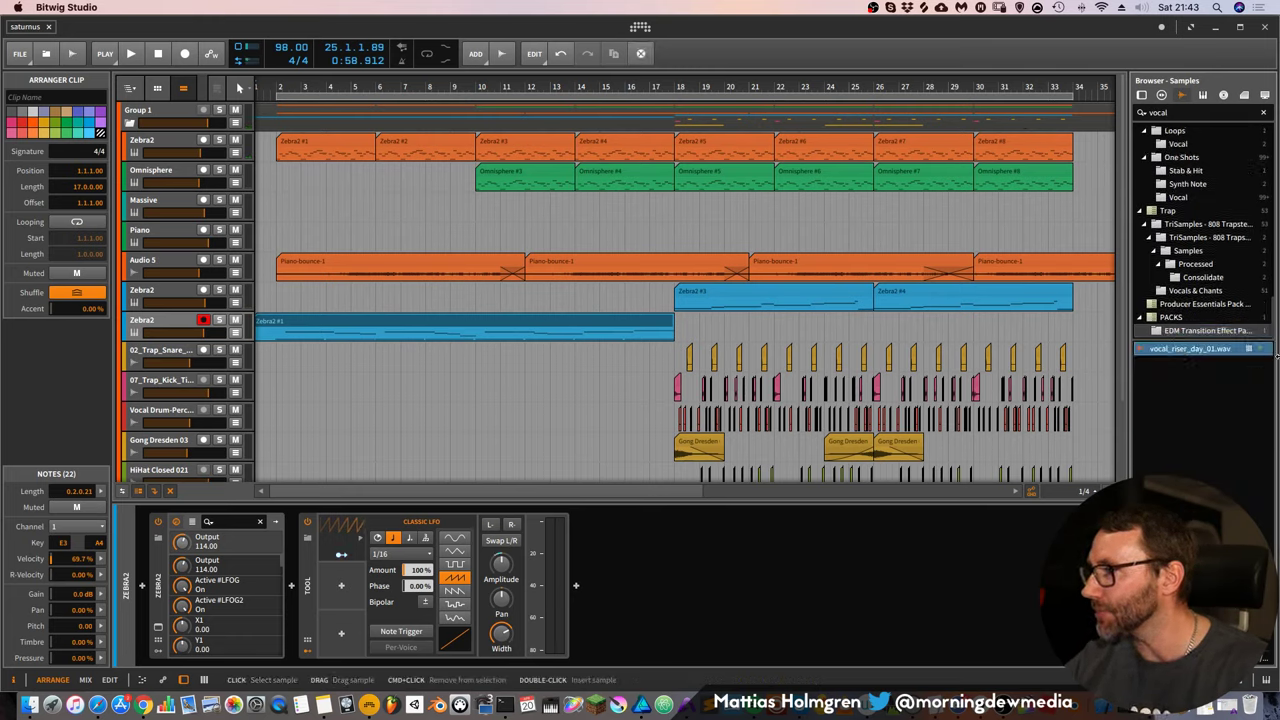
Audition the chant samples in the Vocals & Chants folder one after another
{"action": "left_click", "coordinate": [1190, 290]}
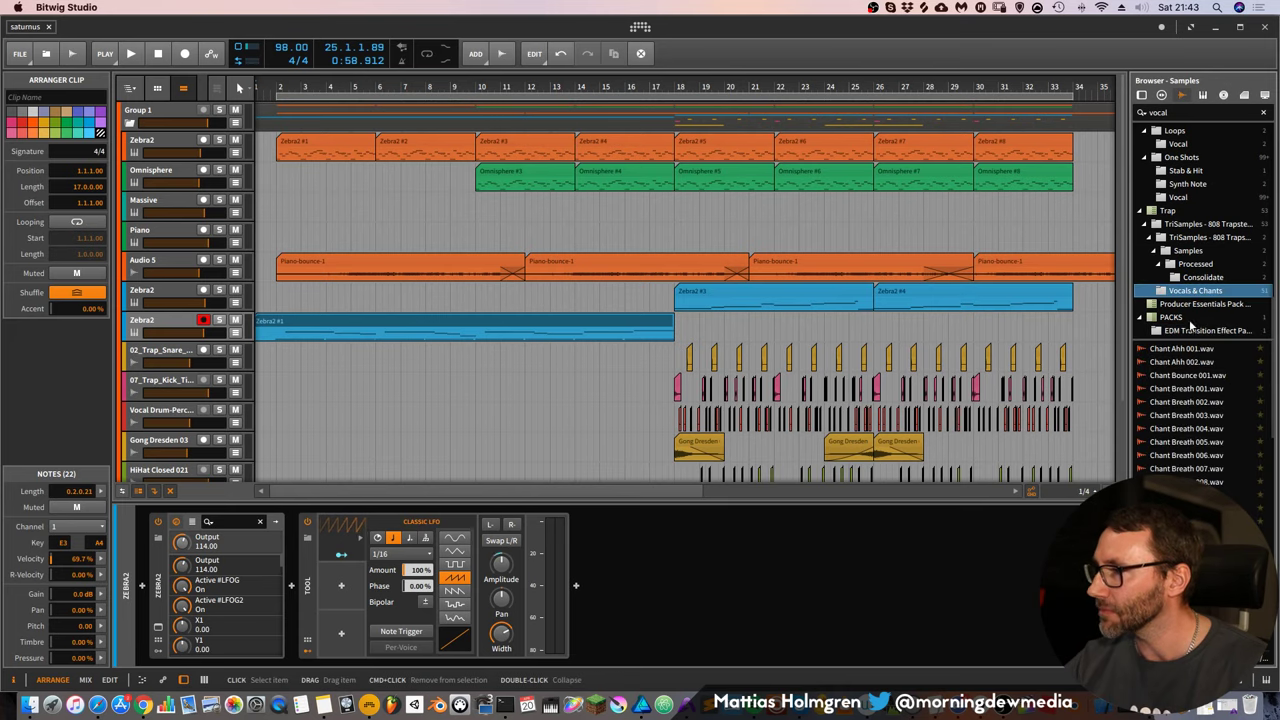
{"action": "left_click", "coordinate": [1242, 363]}
{"action": "key", "text": "Down"}
{"action": "key", "text": "Down"}
{"action": "key", "text": "Down"}
{"action": "key", "text": "Down"}
{"action": "key", "text": "Down"}
{"action": "key", "text": "Down"}
{"action": "key", "text": "Down"}
{"action": "key", "text": "Down"}
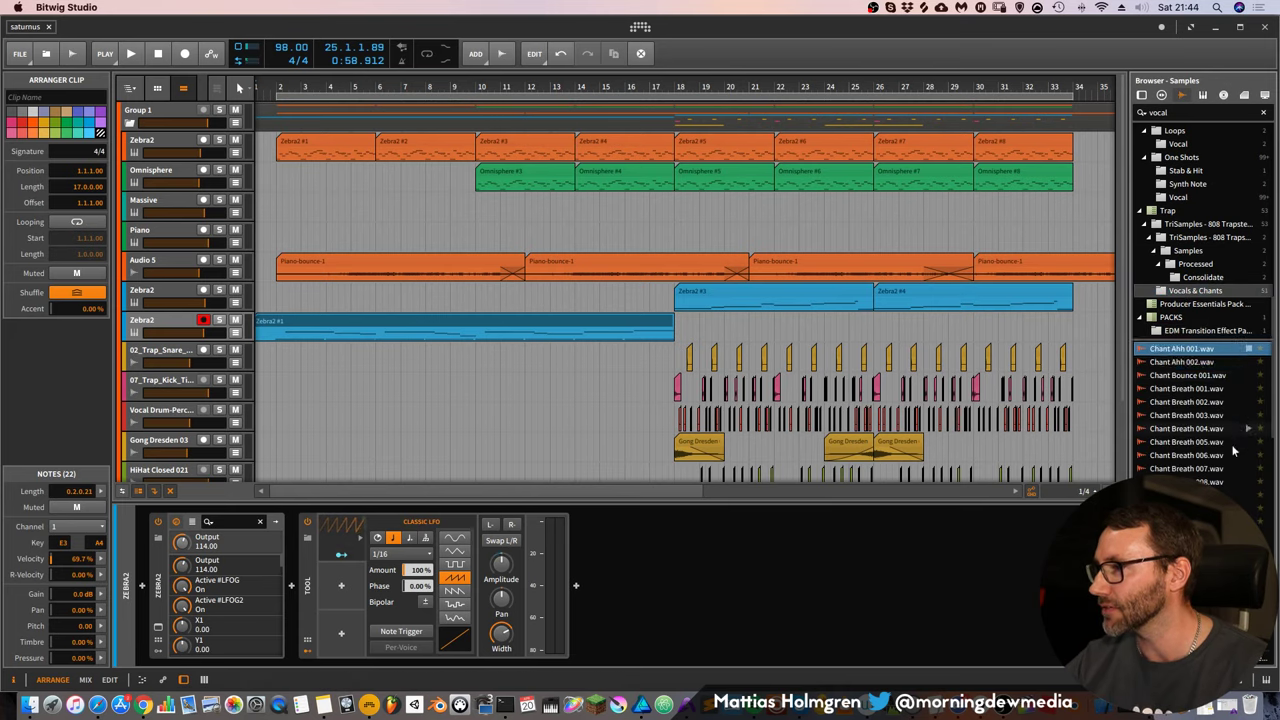
{"action": "key", "text": "Down"}
{"action": "key", "text": "Down"}
{"action": "key", "text": "Down"}
{"action": "key", "text": "Down"}
{"action": "key", "text": "Down"}
{"action": "key", "text": "Down"}
{"action": "key", "text": "Down"}
{"action": "key", "text": "Down"}
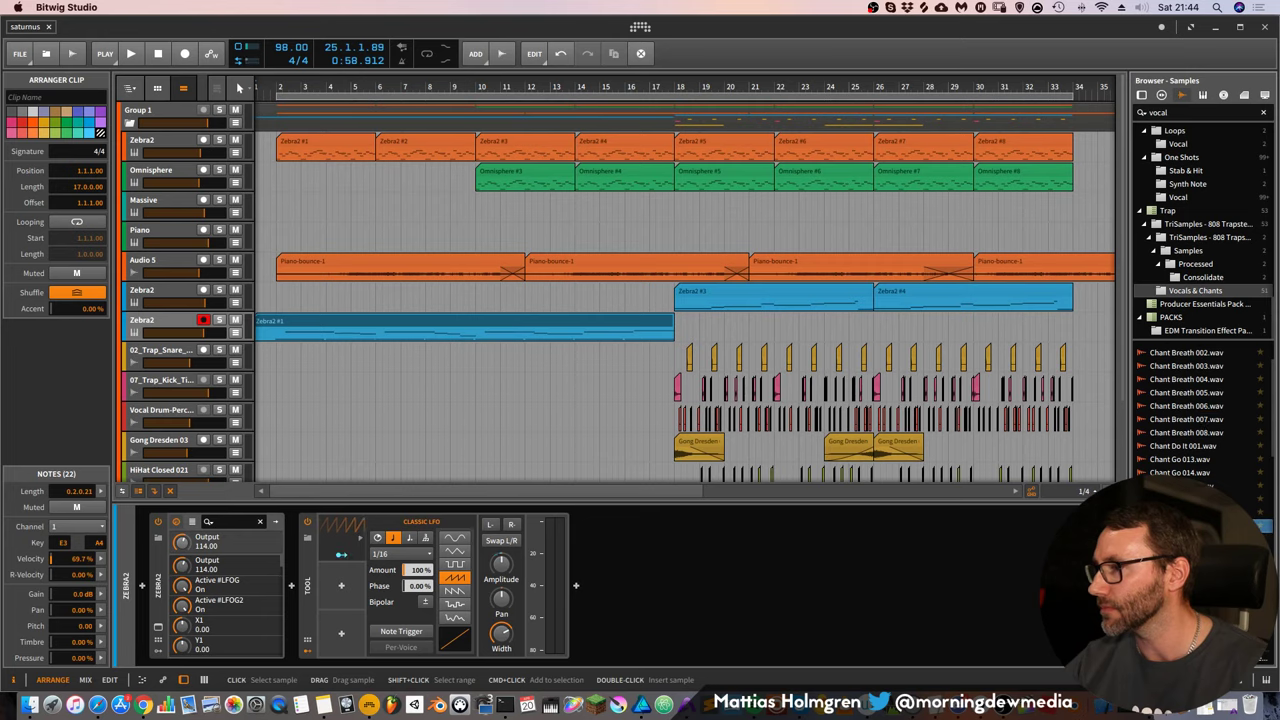
Switch to Finder and open the NoDusk - Vocal Chops folder inside the Vocal chops folder of Loops
{"action": "left_click", "coordinate": [30, 706]}
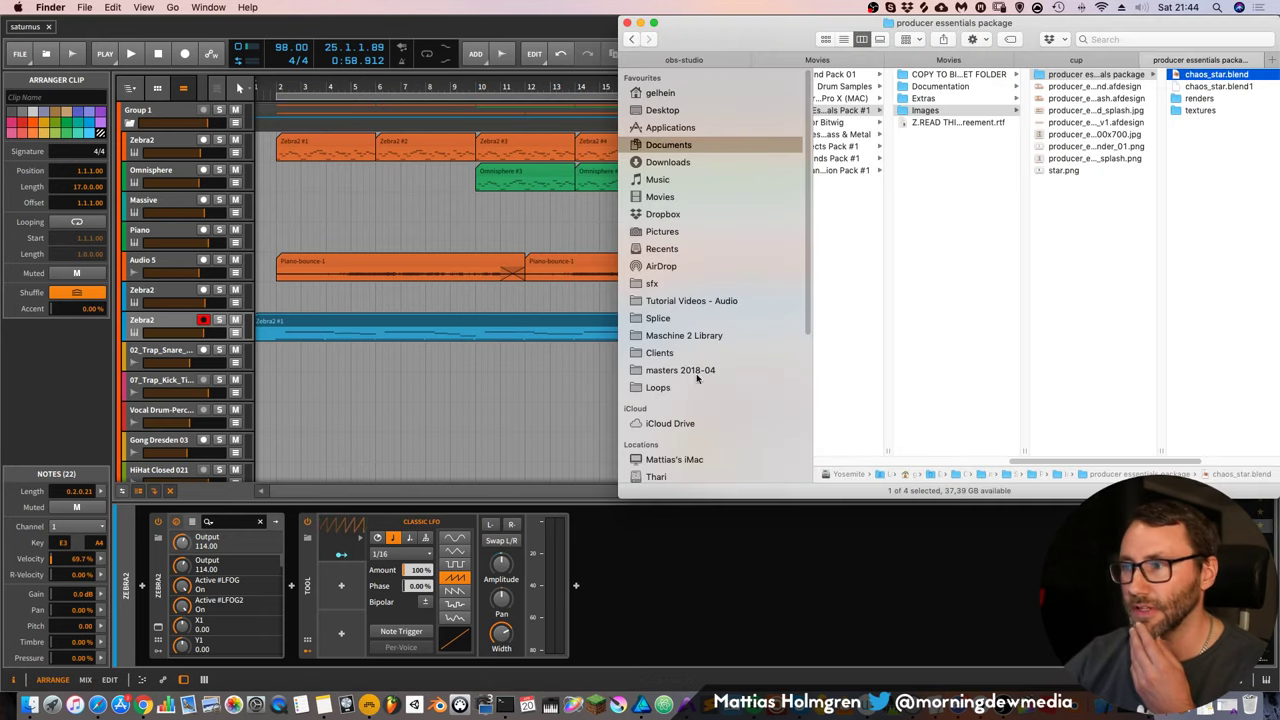
{"action": "left_click", "coordinate": [652, 284]}
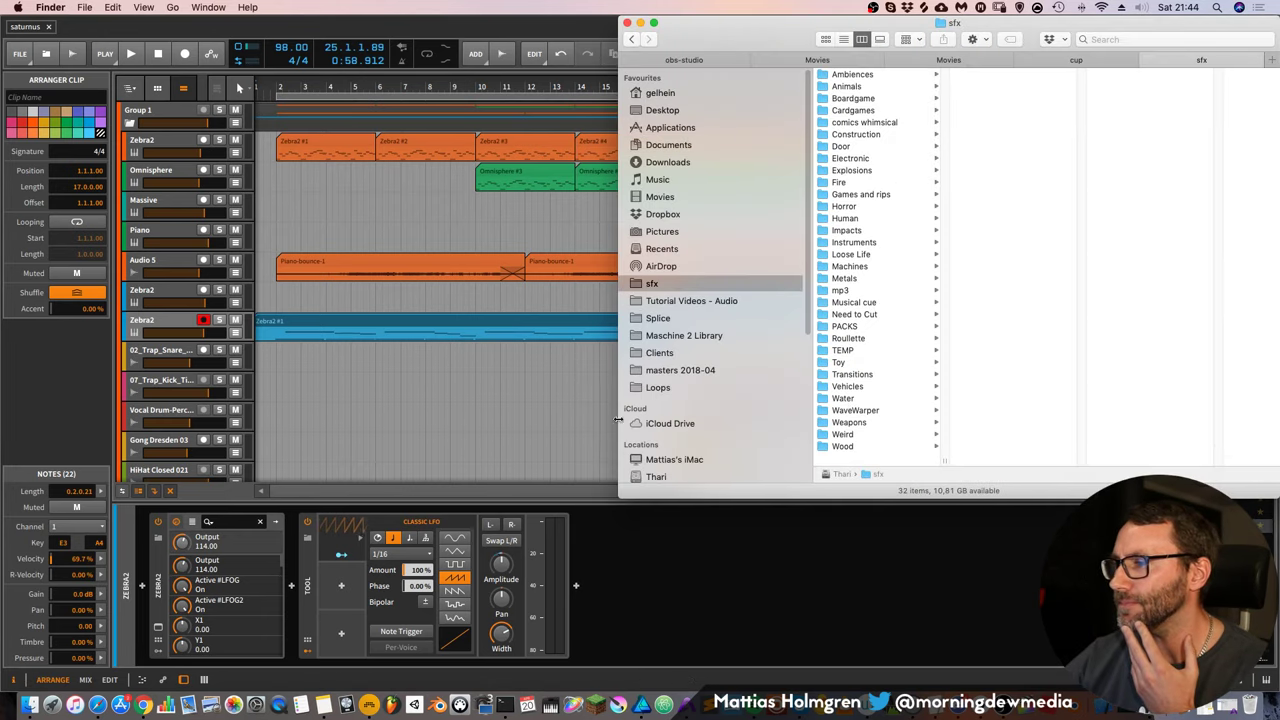
{"action": "left_click", "coordinate": [656, 388]}
{"action": "scroll", "coordinate": [894, 423], "scroll_direction": "down", "scroll_amount": 3}
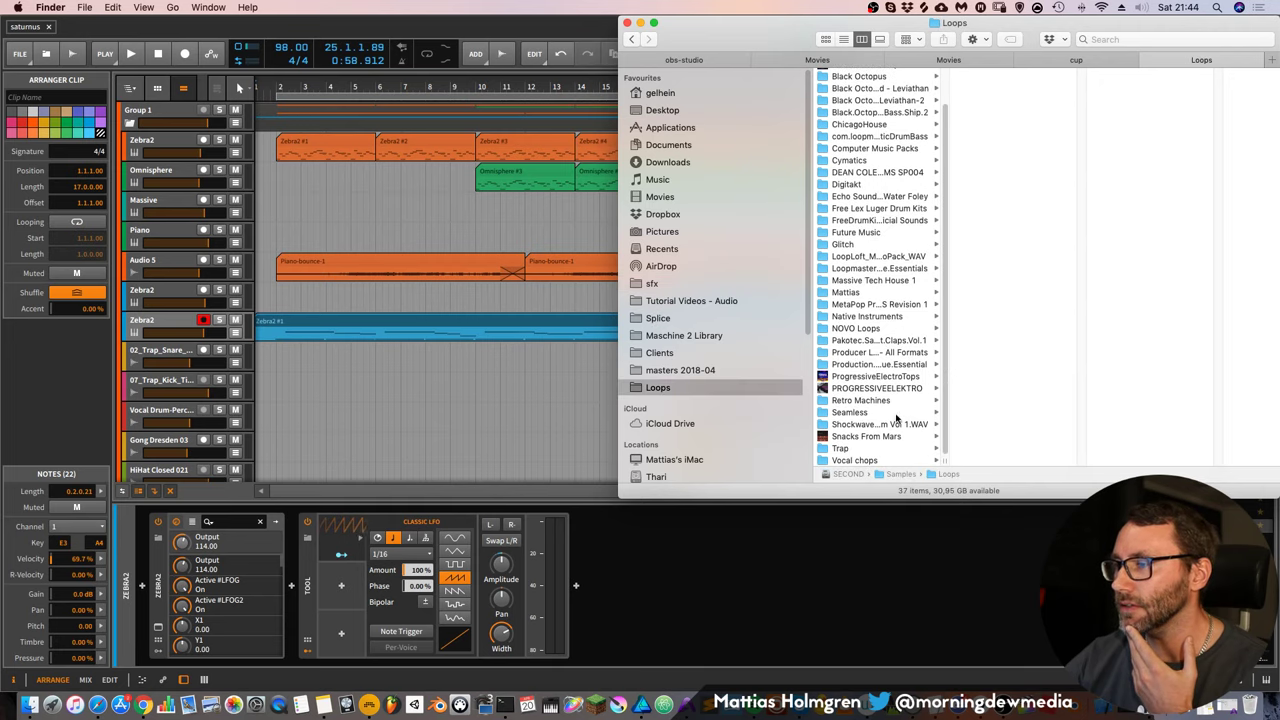
{"action": "left_click", "coordinate": [880, 460]}
{"action": "left_click", "coordinate": [1020, 76]}
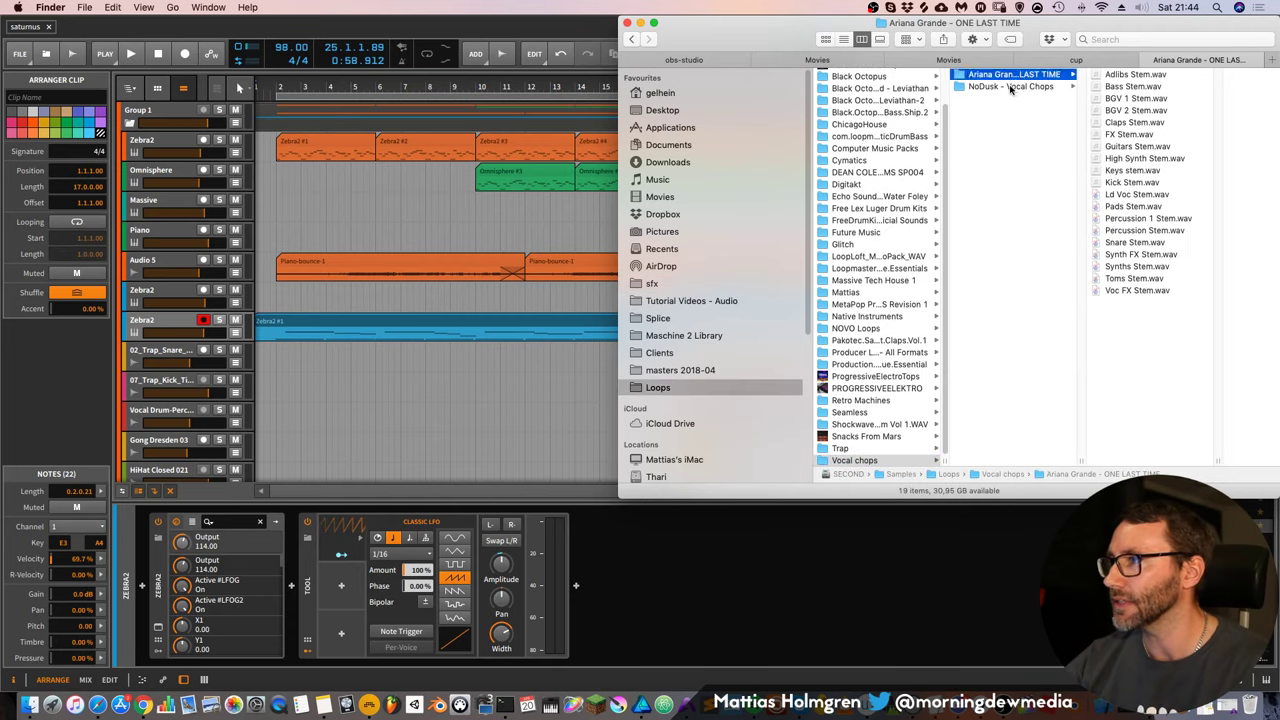
{"action": "left_click", "coordinate": [1060, 87]}
Preview ND_Female Vox "I" G.wav and add it on a new audio track in Bitwig Studio, just before bar 3
{"action": "left_click", "coordinate": [1131, 99]}
{"action": "key", "text": "space"}
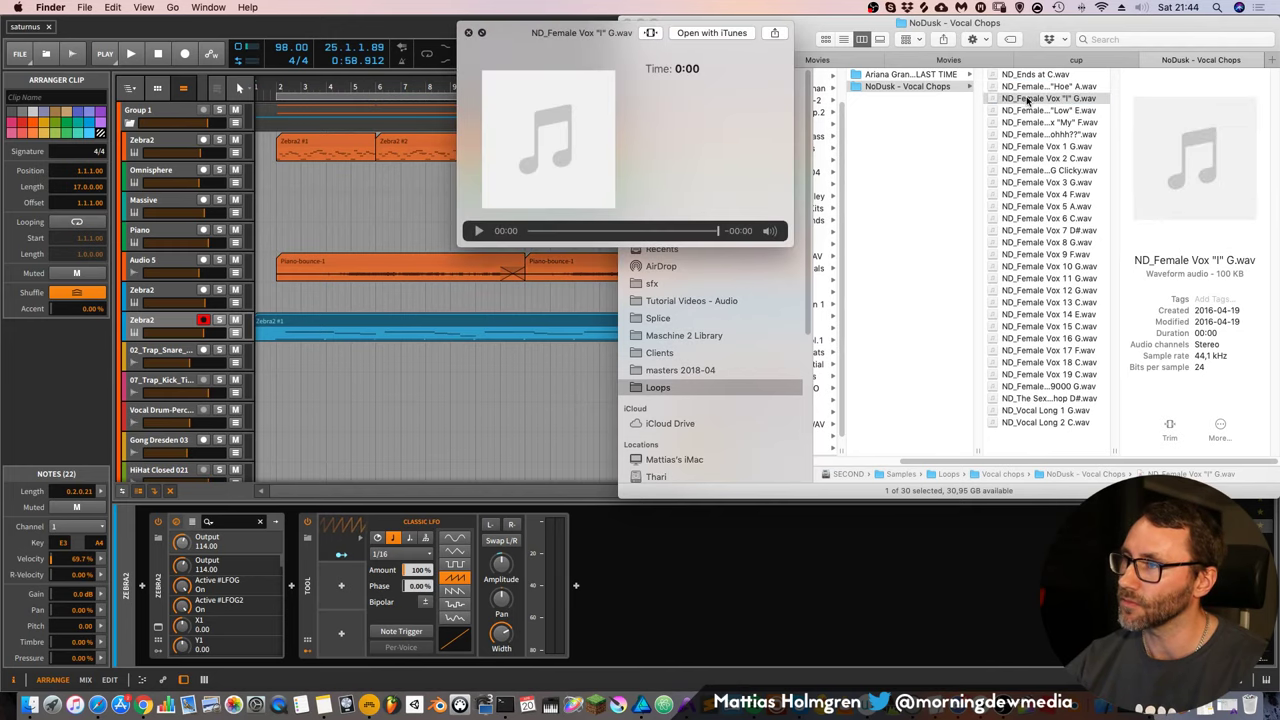
{"action": "left_click_drag", "start_coordinate": [1027, 100], "coordinate": [296, 424]}
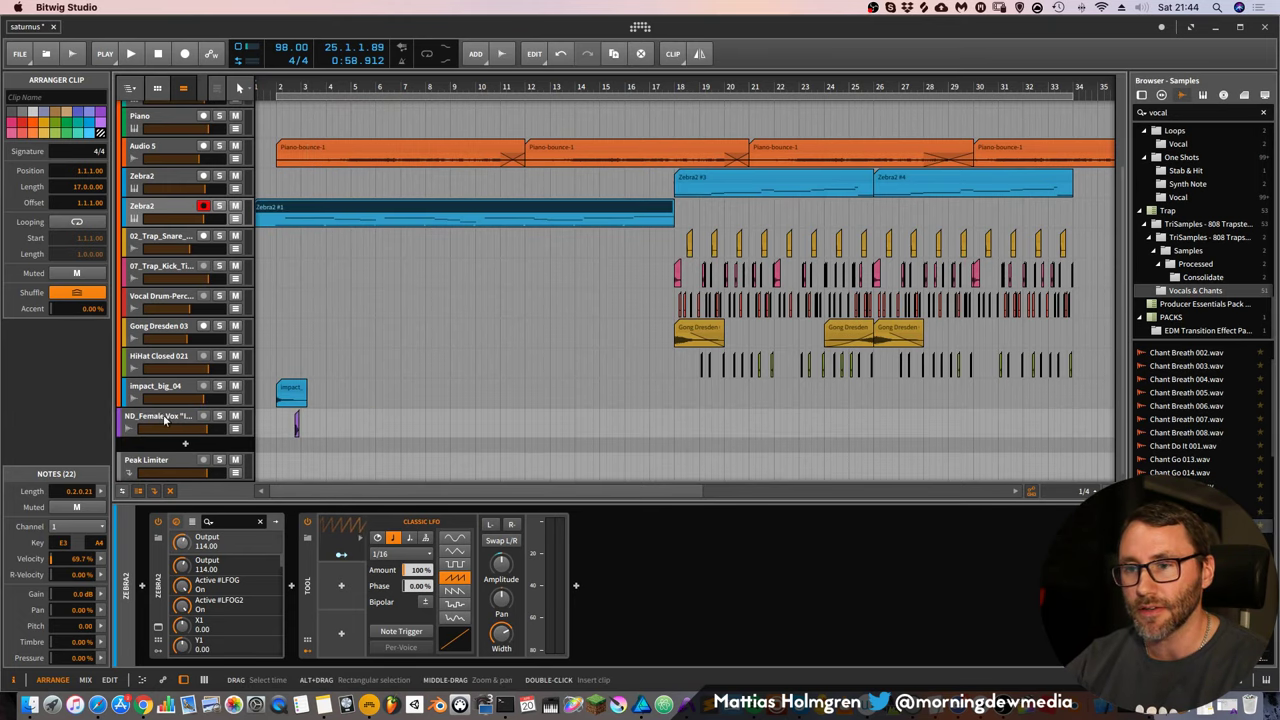
Insert the ValhallaRoom_x64 reverb from the Reverb collection on the ND_Female Vox track
{"action": "left_click", "coordinate": [165, 420]}
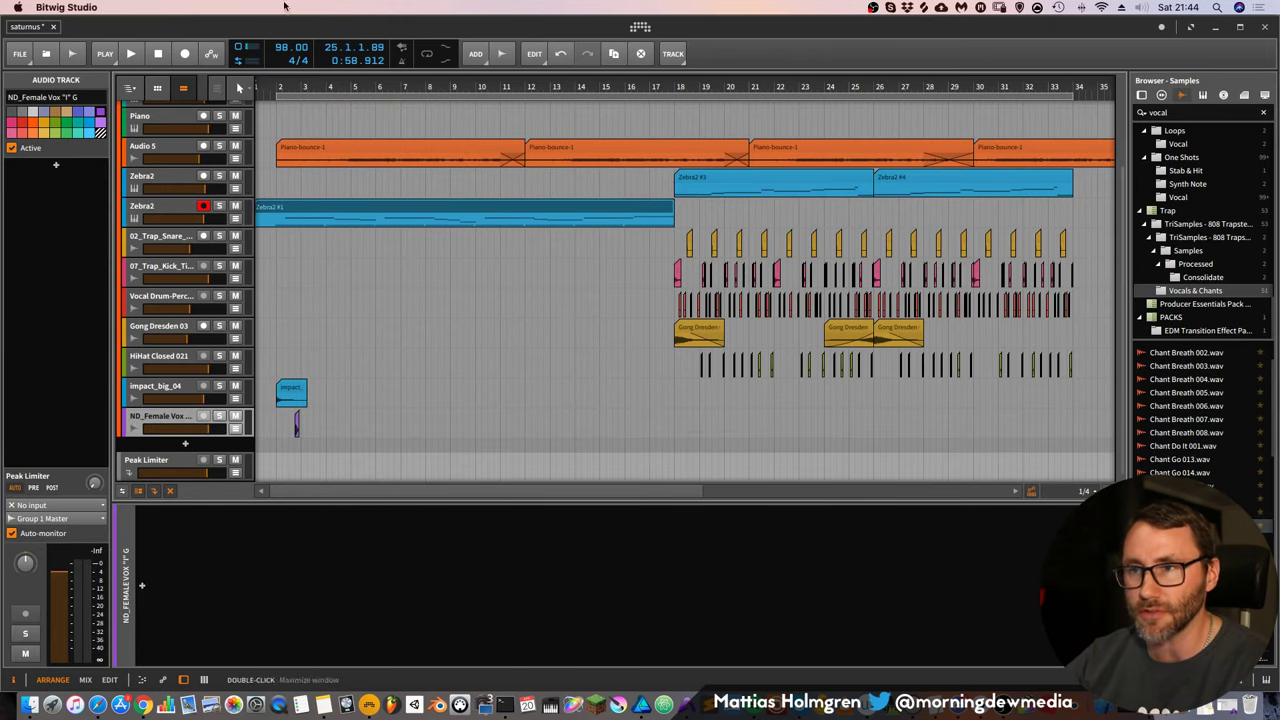
{"action": "left_click_drag", "start_coordinate": [280, 85], "coordinate": [356, 489]}
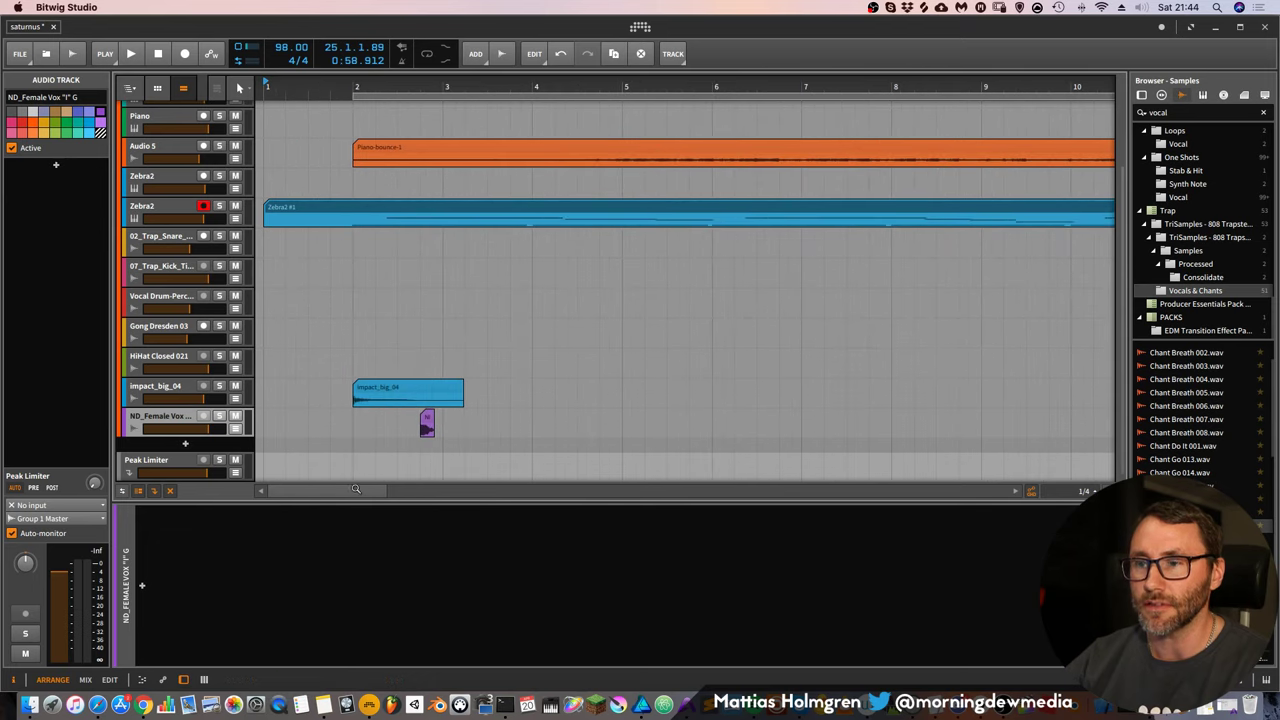
{"action": "left_click", "coordinate": [142, 588]}
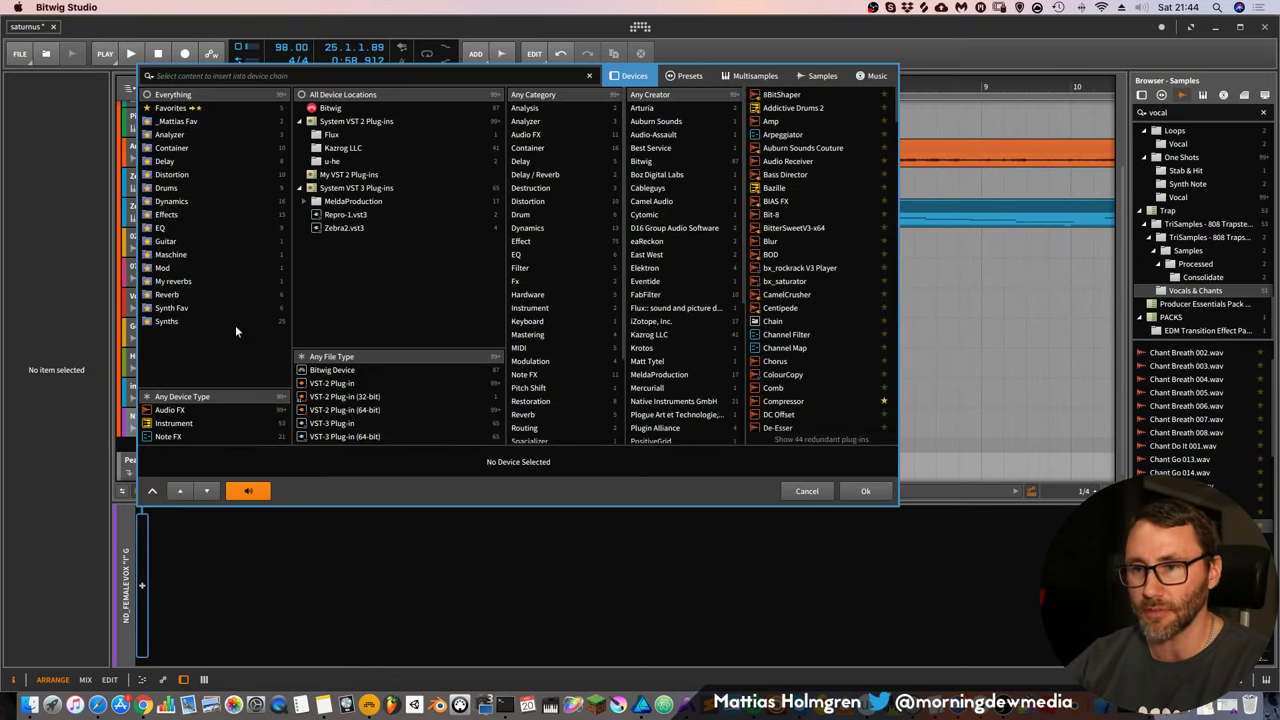
{"action": "left_click", "coordinate": [181, 298]}
{"action": "left_click", "coordinate": [795, 124]}
{"action": "left_click", "coordinate": [803, 132]}
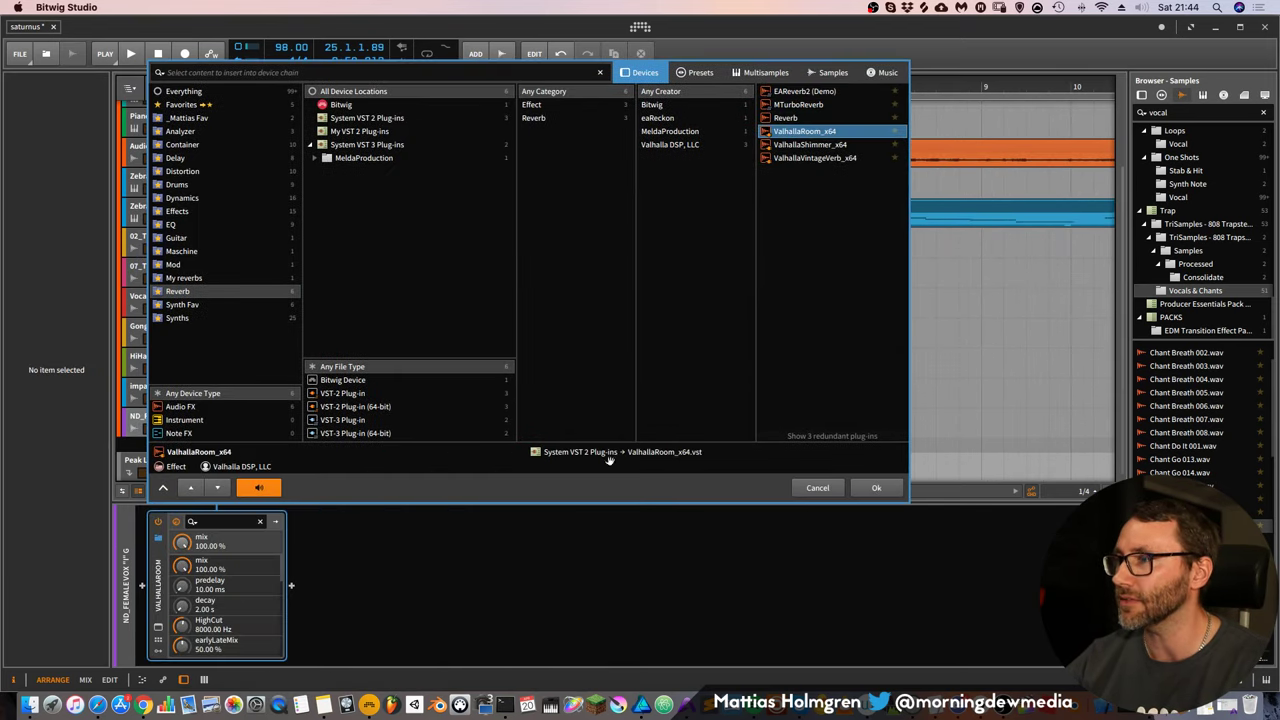
{"action": "left_click", "coordinate": [876, 488]}
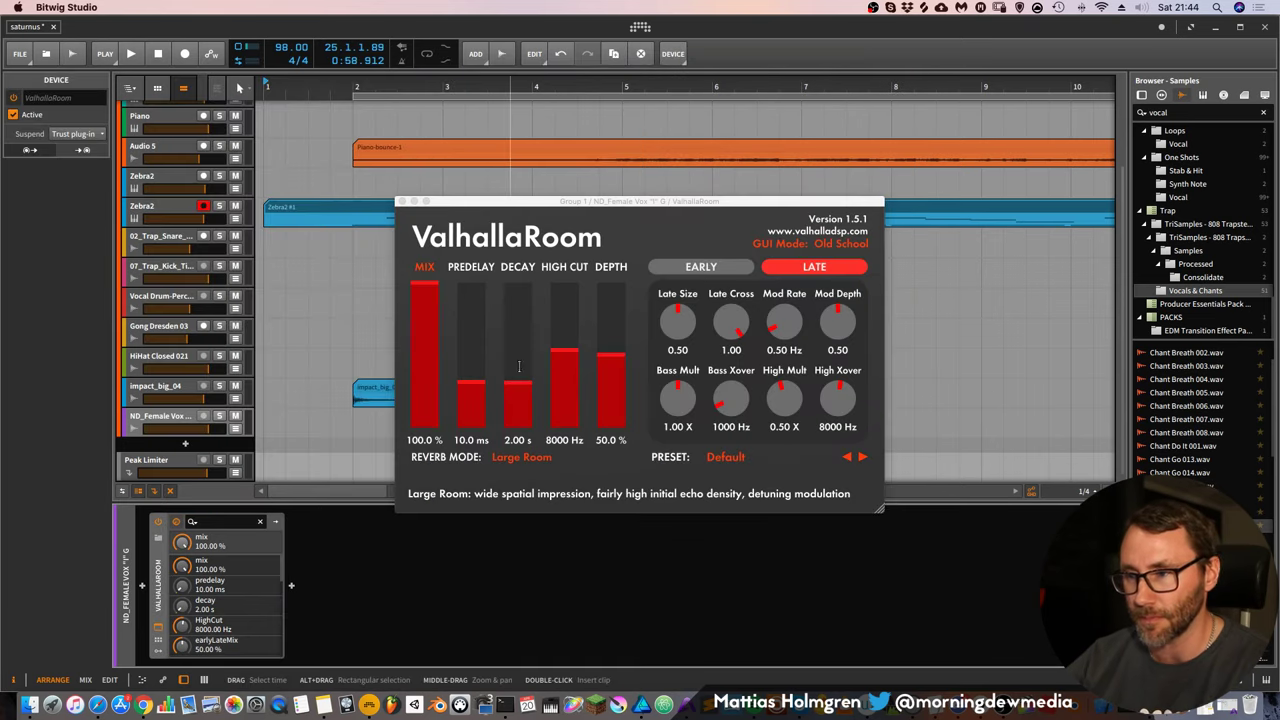
Set ValhallaRoom's decay to 7.16 s and its reverb mode to Narcissus during playback
{"action": "left_click", "coordinate": [515, 458]}
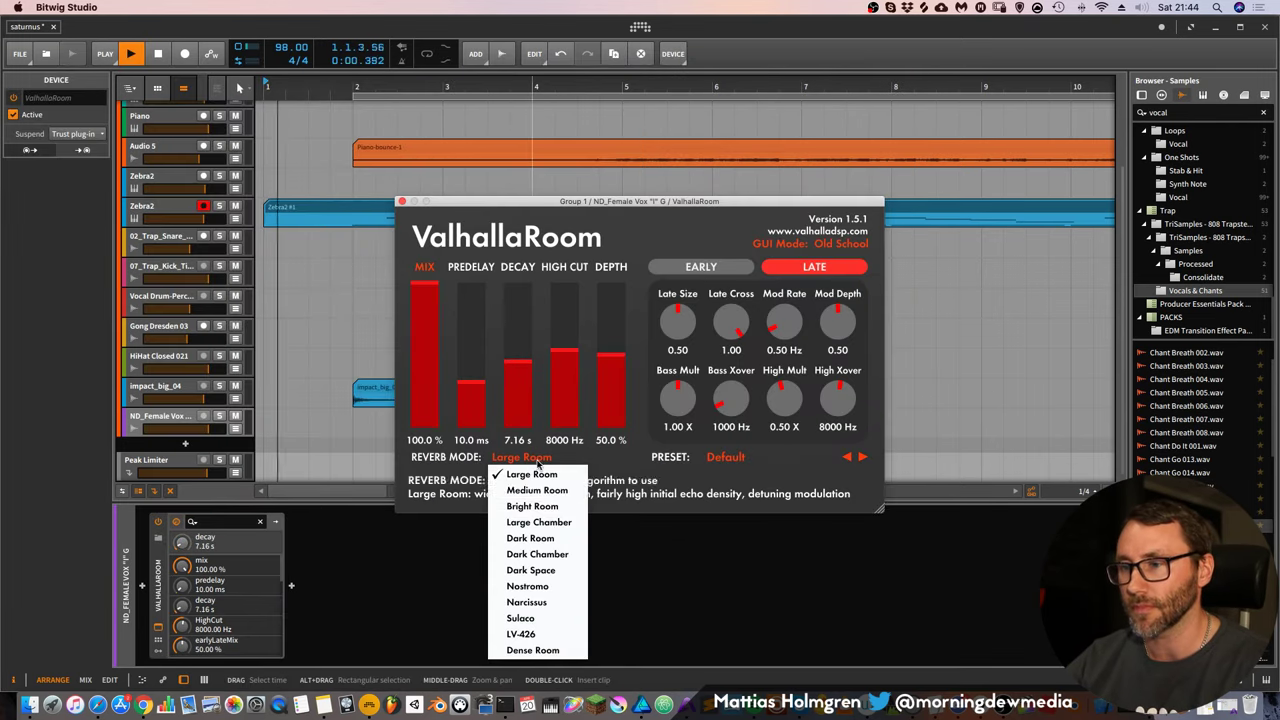
{"action": "left_click", "coordinate": [527, 625]}
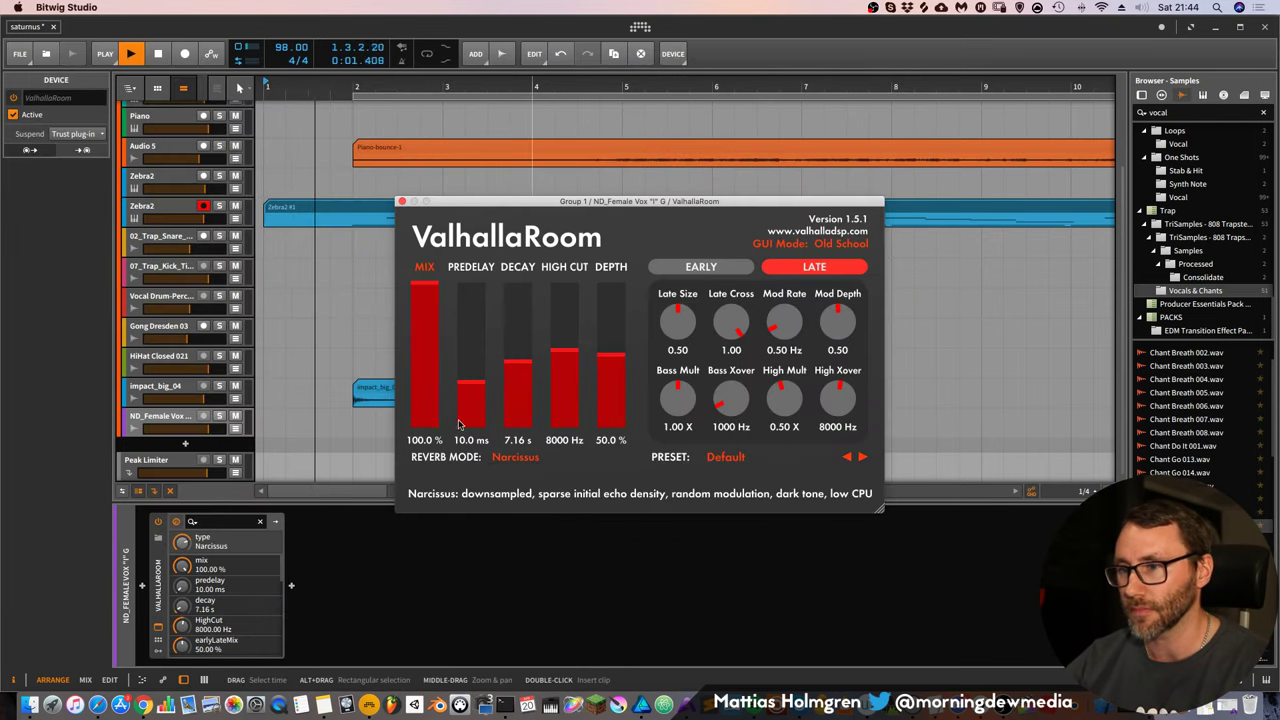
Close ValhallaRoom, copy the vocal chop to 6.4.1, and set the copy to Elastique Pro mode with a pitch of 12.00
{"action": "left_click", "coordinate": [402, 201]}
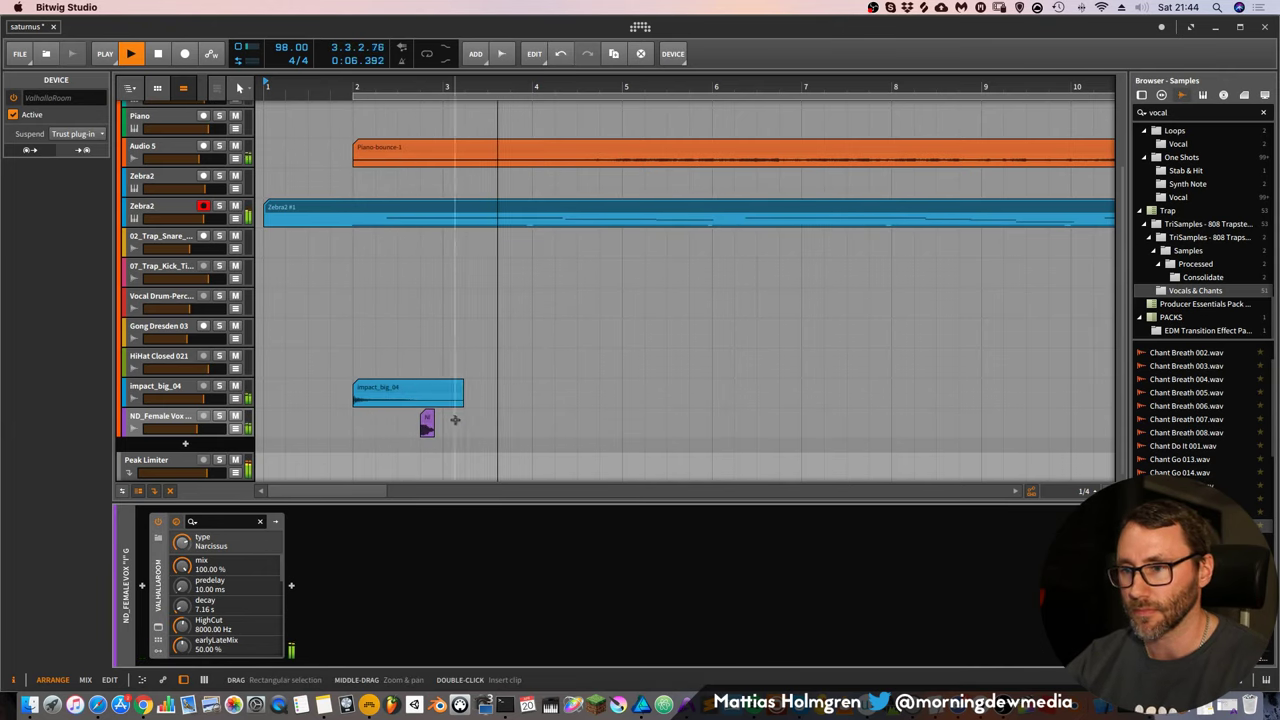
{"action": "left_click_drag", "start_coordinate": [427, 422], "coordinate": [785, 424]}
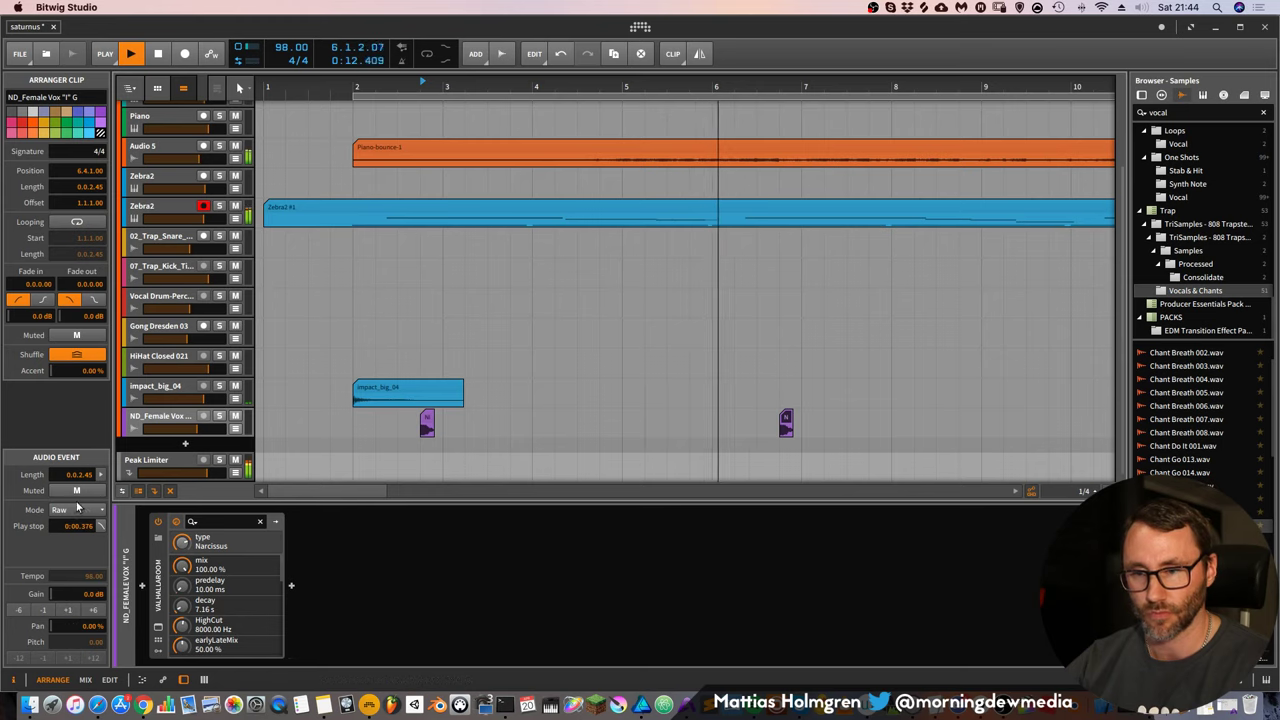
{"action": "left_click", "coordinate": [70, 606]}
{"action": "left_click", "coordinate": [100, 434]}
{"action": "left_click", "coordinate": [93, 657]}
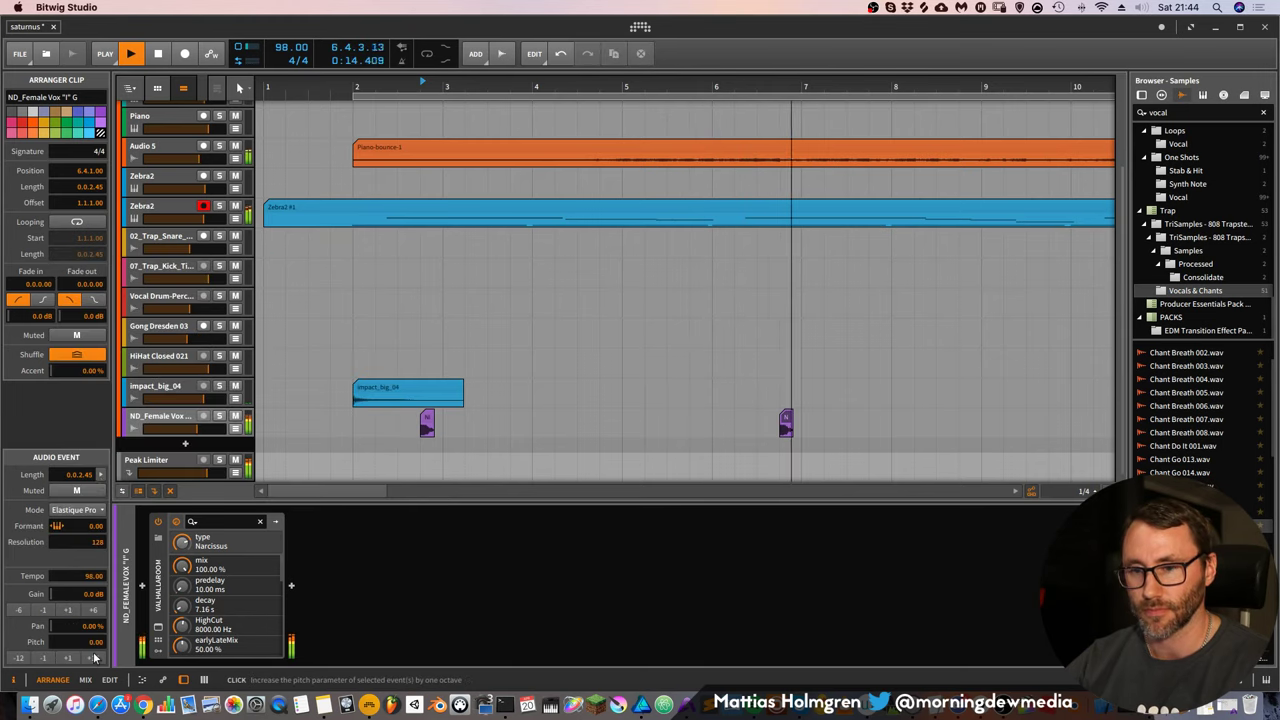
{"action": "left_click", "coordinate": [770, 84]}
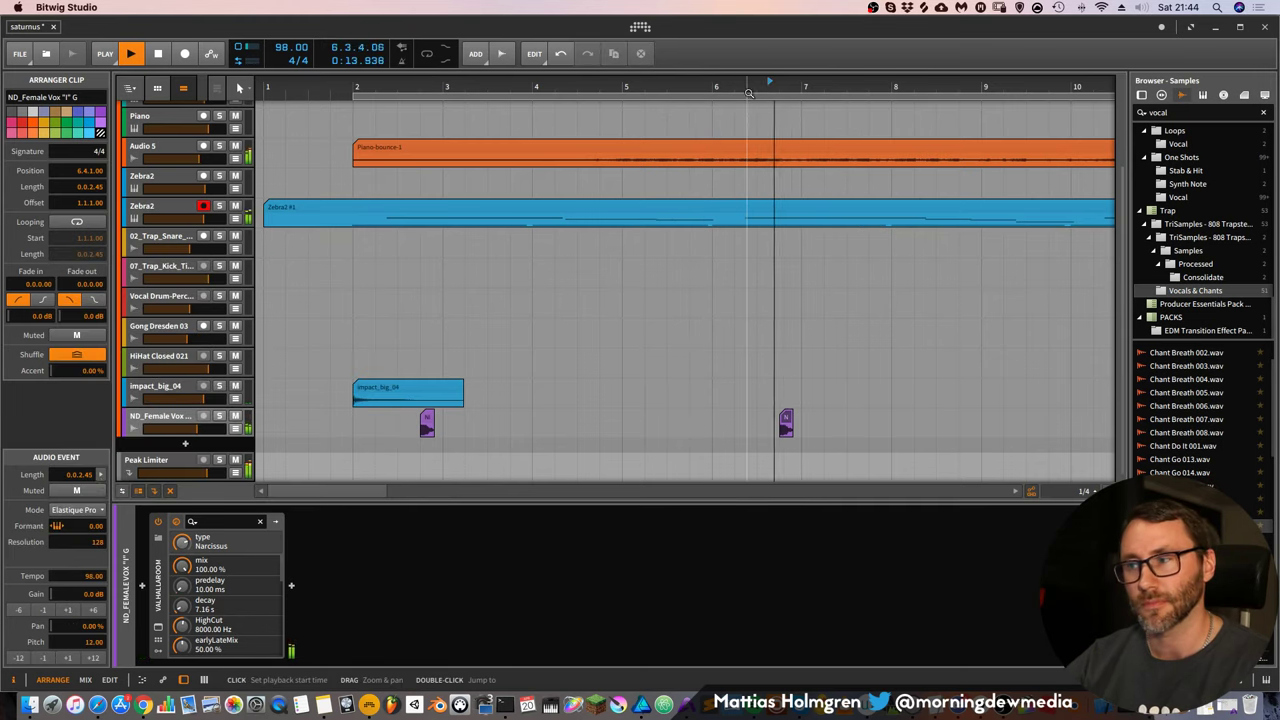
Set the first vocal chop at 2.4.1 to Elastique Pro mode with a pitch of 12.00
{"action": "left_click", "coordinate": [312, 84]}
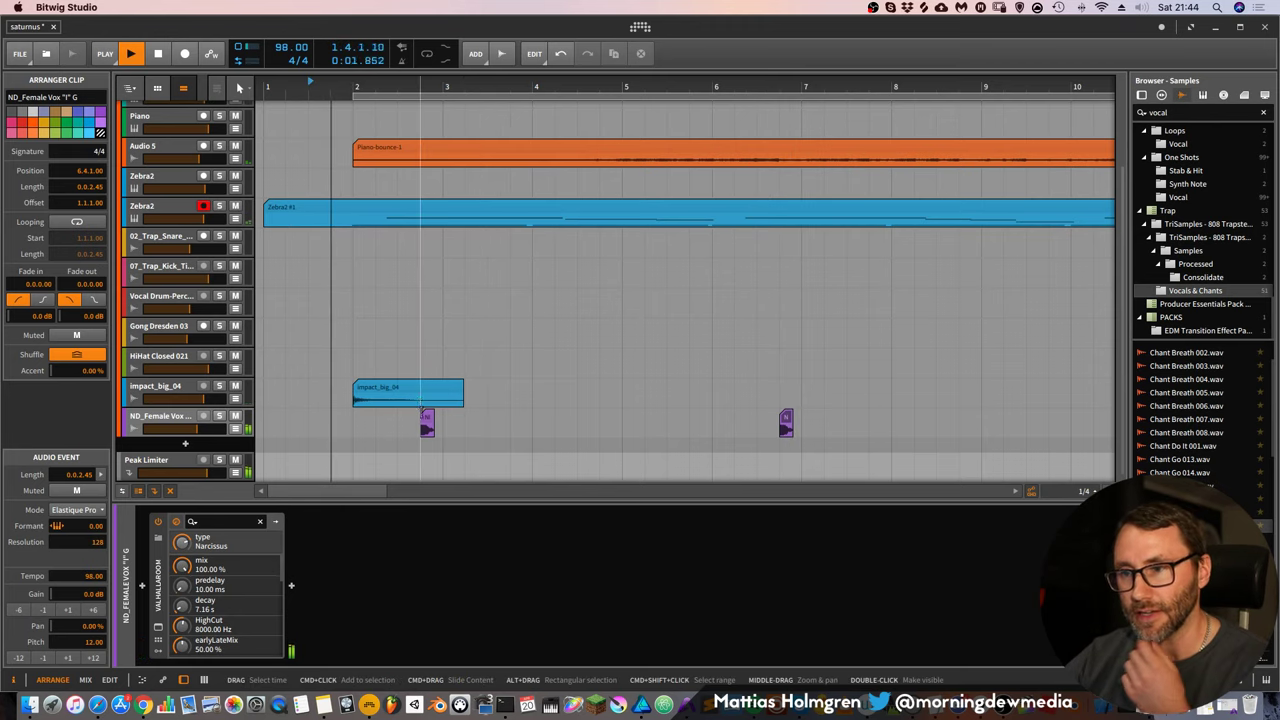
{"action": "left_click", "coordinate": [427, 424]}
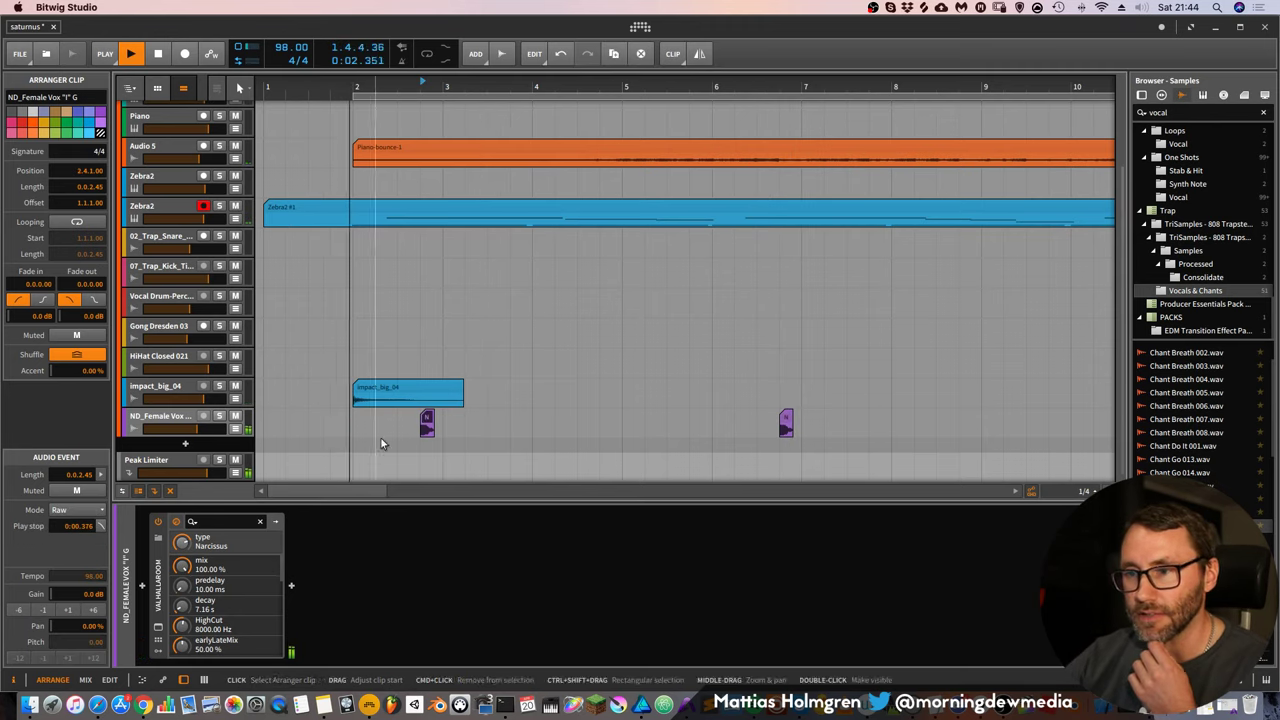
{"action": "left_click", "coordinate": [78, 509]}
{"action": "left_click", "coordinate": [80, 486]}
{"action": "left_click", "coordinate": [93, 657]}
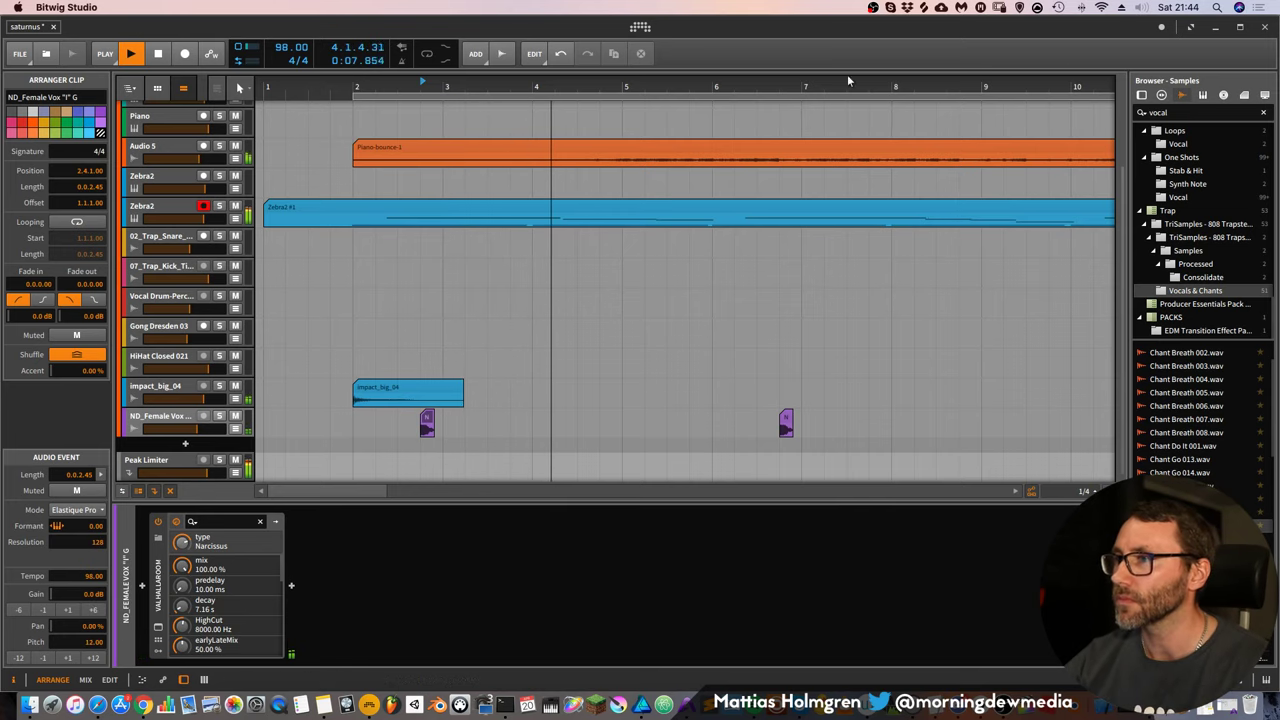
Copy the vocal chop at 6.4.1 to 10.4.1 during playback and set the copy's pitch to -12.00
{"action": "left_click_drag", "start_coordinate": [848, 85], "coordinate": [817, 86]}
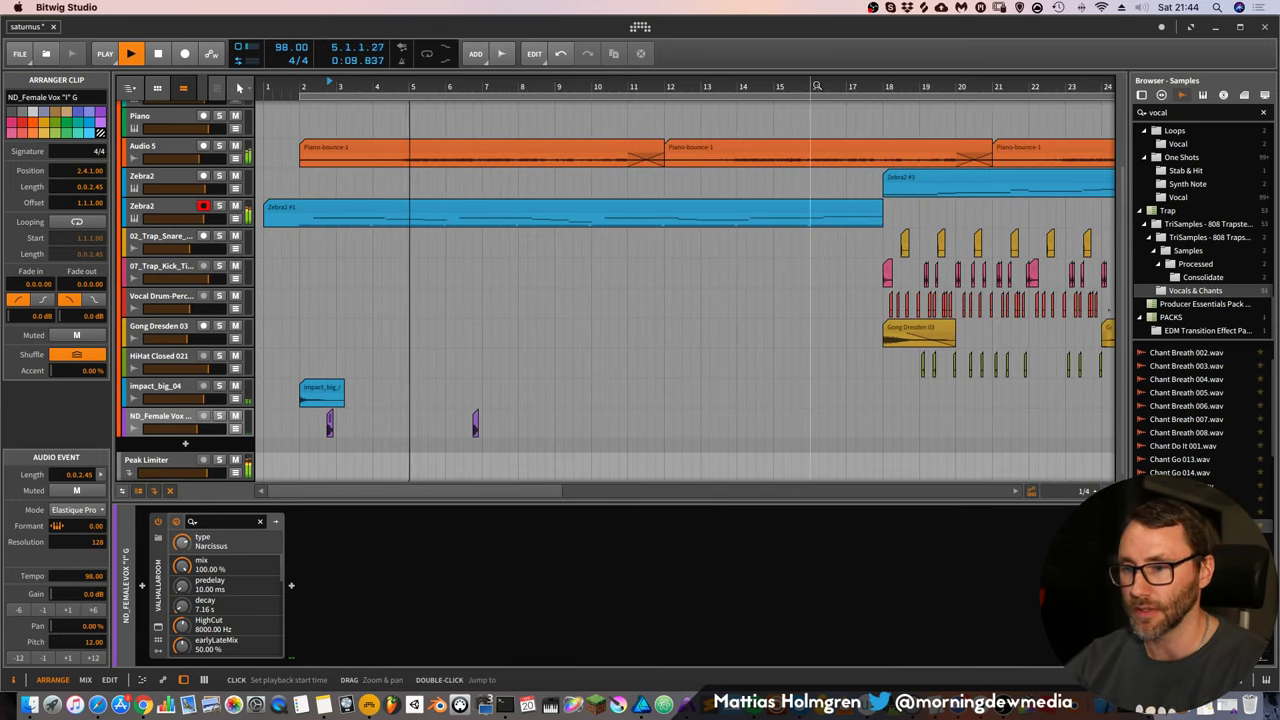
{"action": "key", "text": "space"}
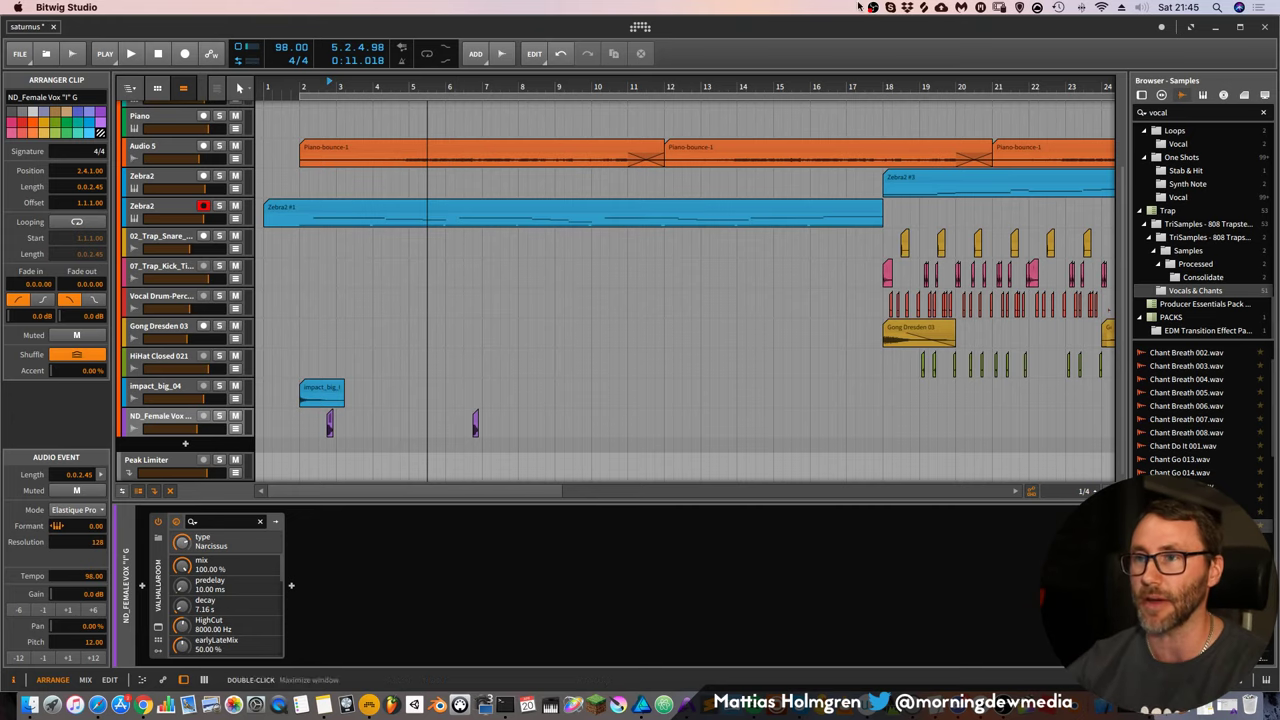
{"action": "left_click_drag", "start_coordinate": [300, 84], "coordinate": [511, 150]}
{"action": "key", "text": "space"}
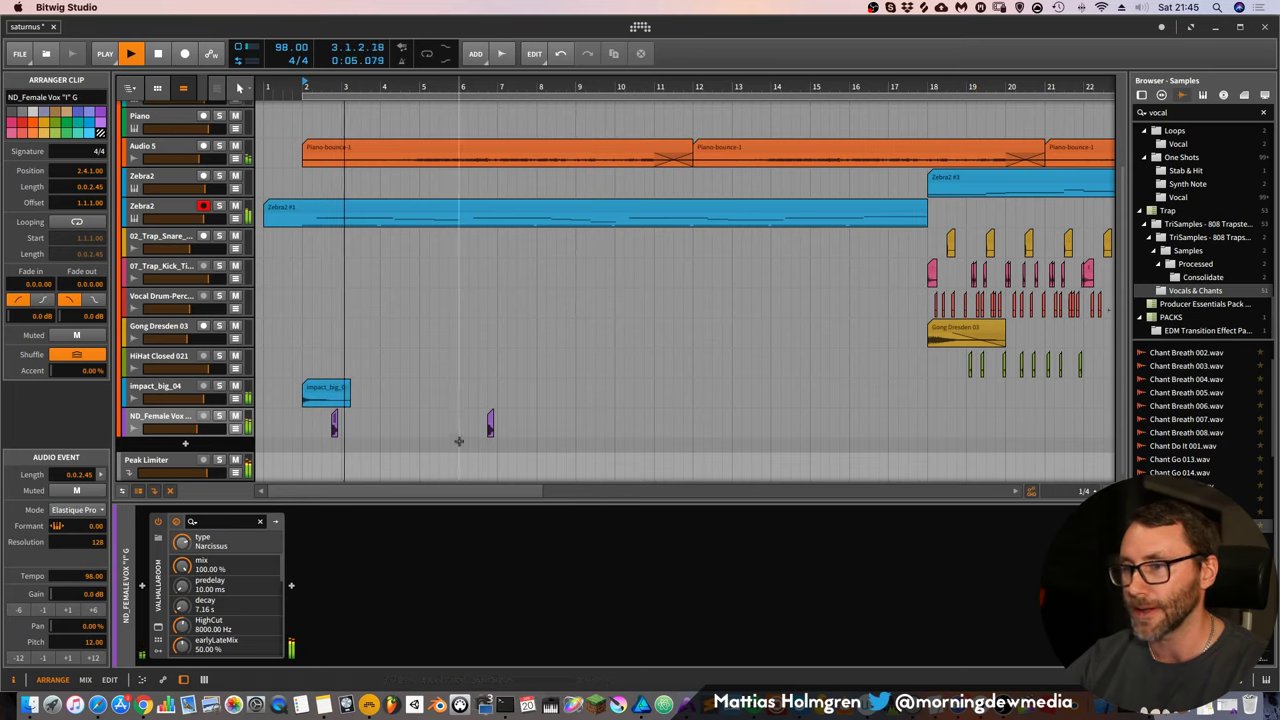
{"action": "left_click", "coordinate": [490, 420]}
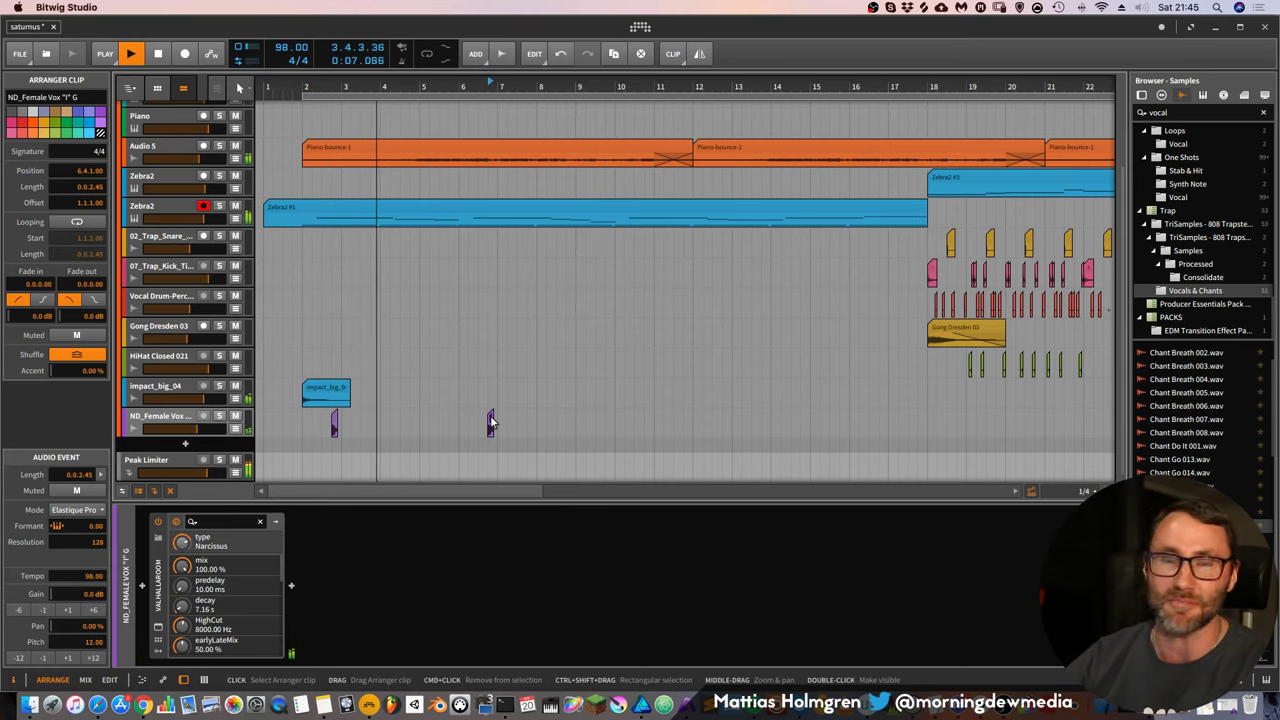
{"action": "left_click_drag", "start_coordinate": [490, 420], "coordinate": [646, 424]}
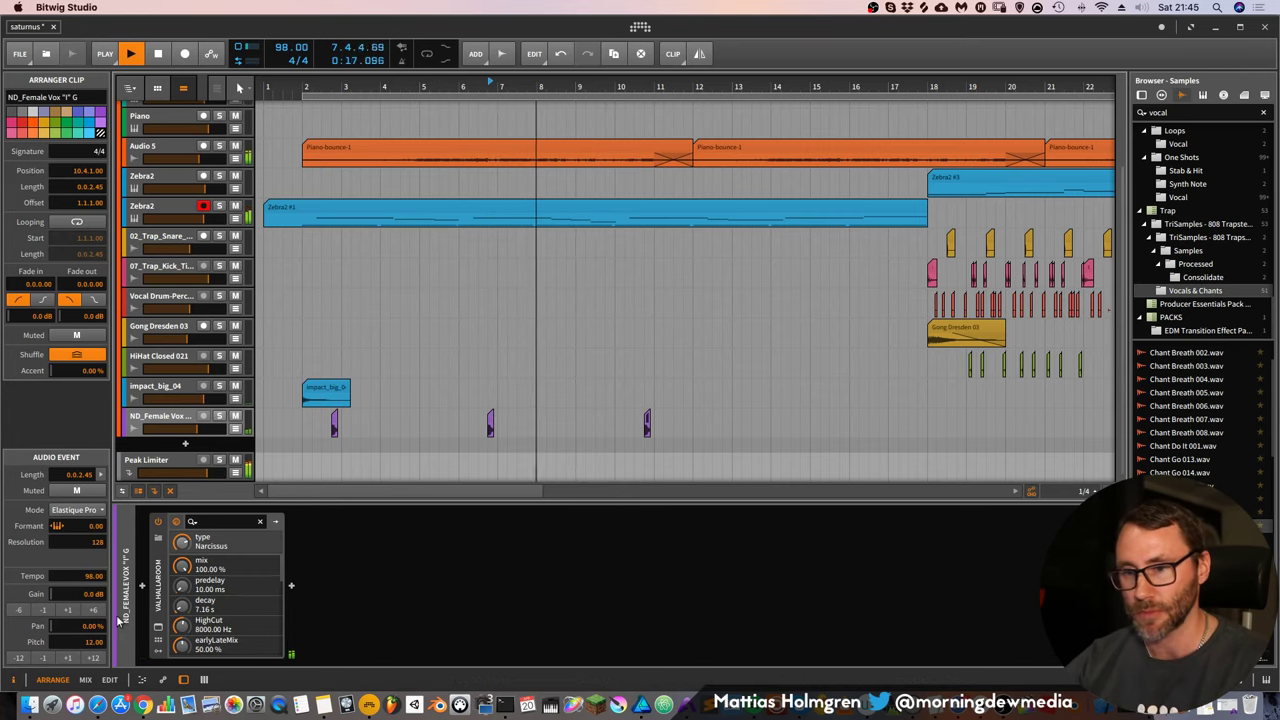
{"action": "left_click", "coordinate": [21, 660]}
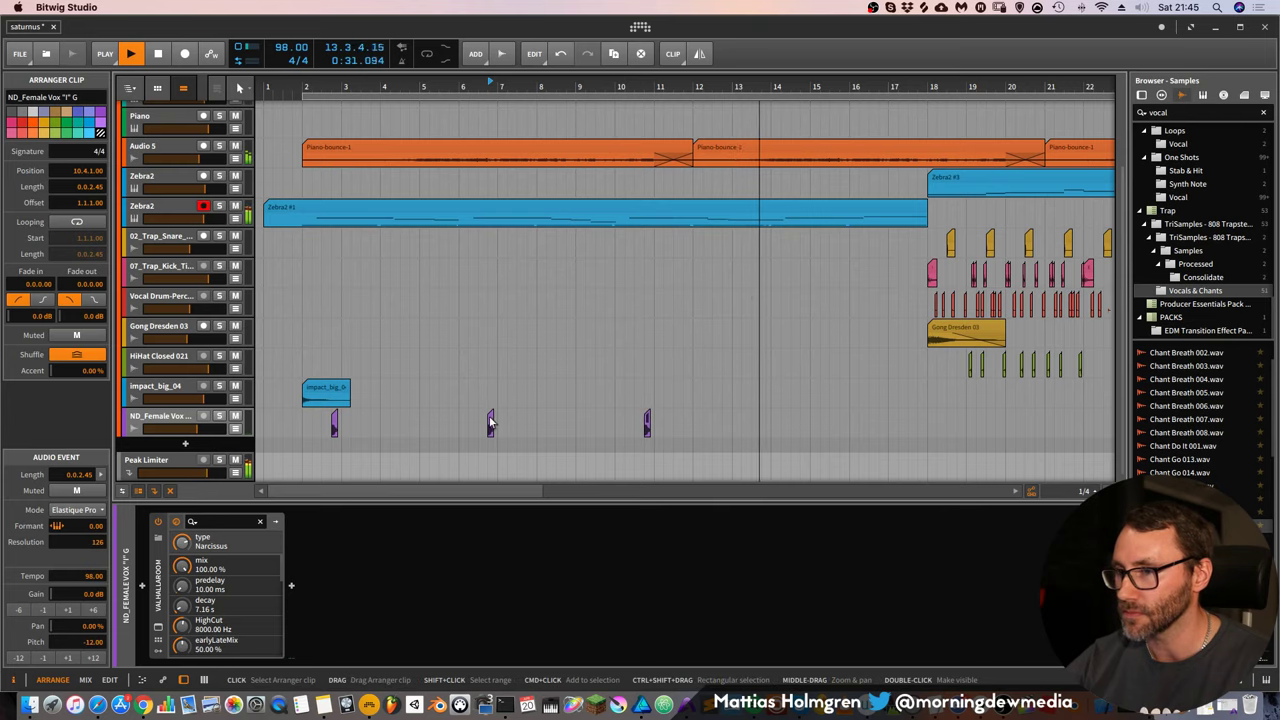
Copy the vocal chop to 14.4.1 and 17.4.1, with the last copy's pitch at 0.00, and play back the result
{"action": "left_click_drag", "start_coordinate": [490, 422], "coordinate": [803, 424], "text": "alt"}
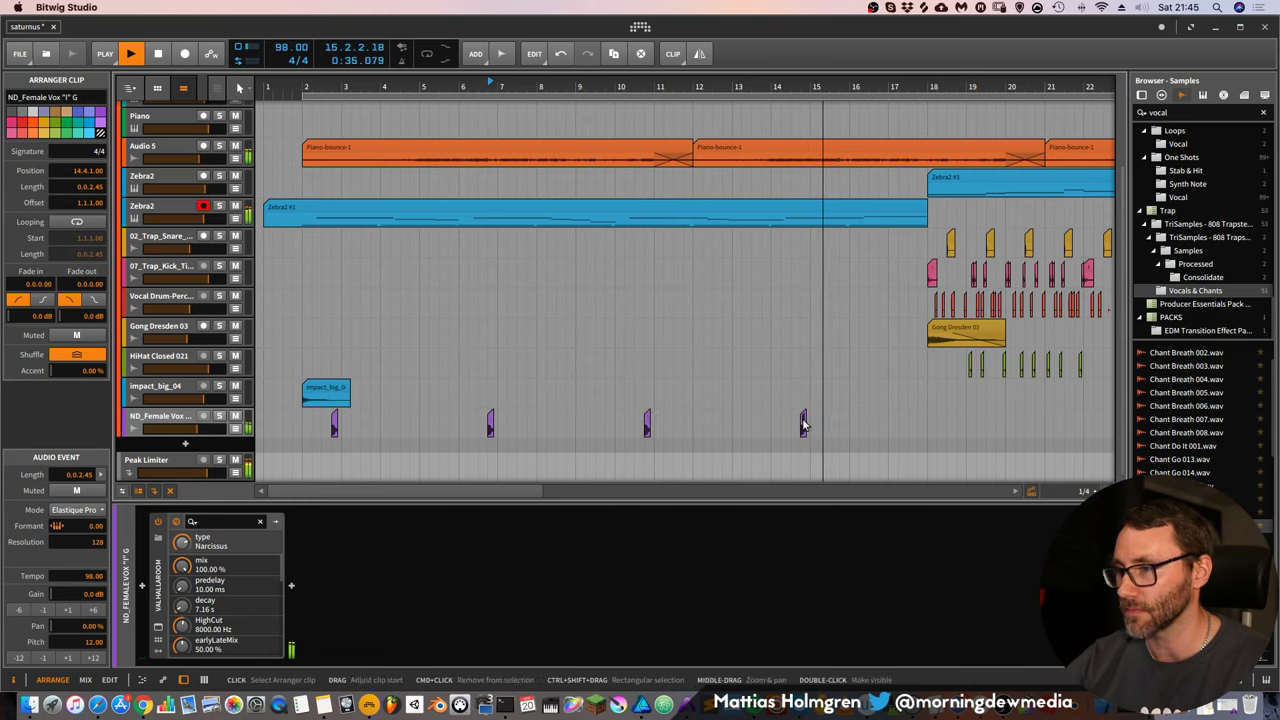
{"action": "left_click_drag", "start_coordinate": [803, 424], "coordinate": [921, 424], "text": "alt"}
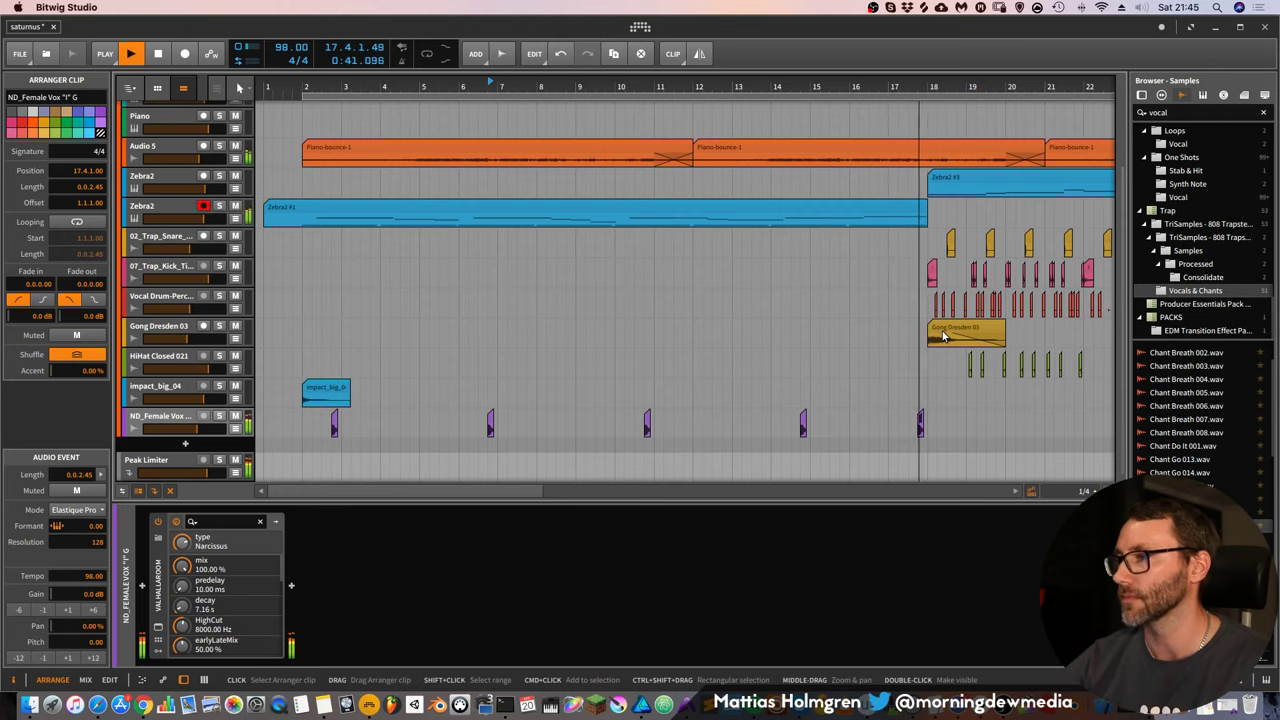
{"action": "left_click_drag", "start_coordinate": [878, 87], "coordinate": [679, 392]}
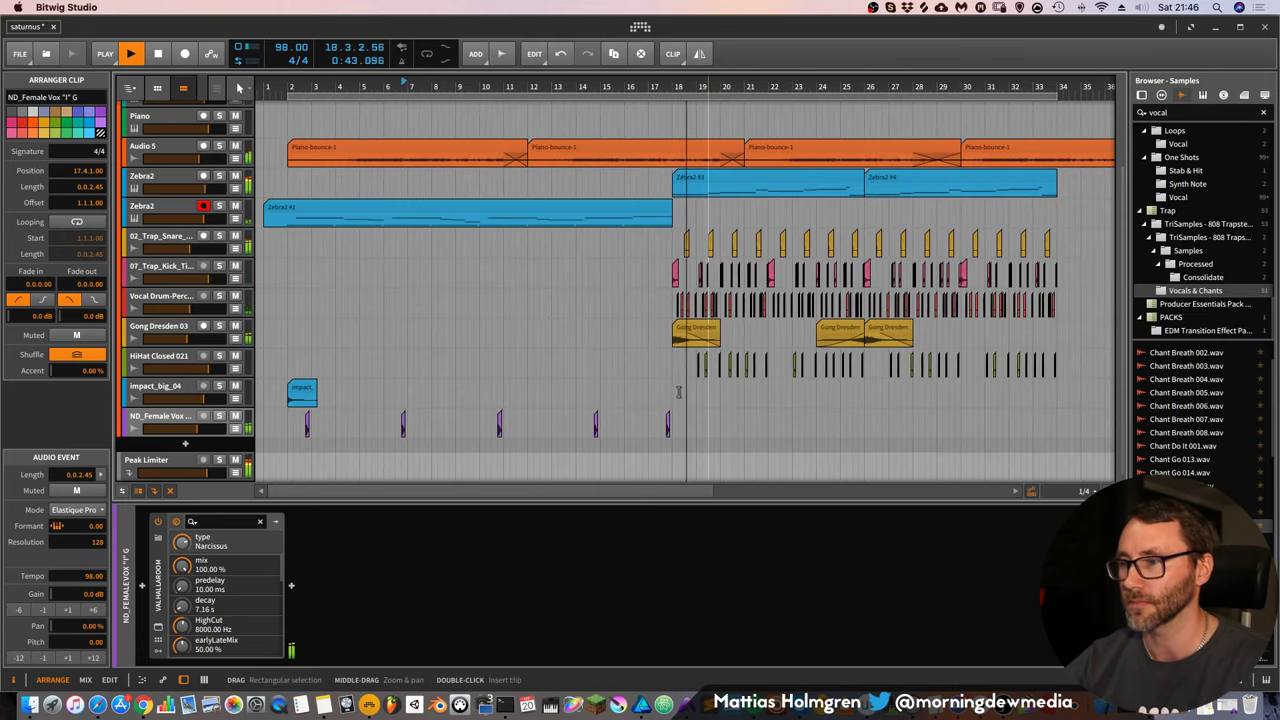
{"action": "key", "text": "space"}
{"action": "key", "text": "space"}
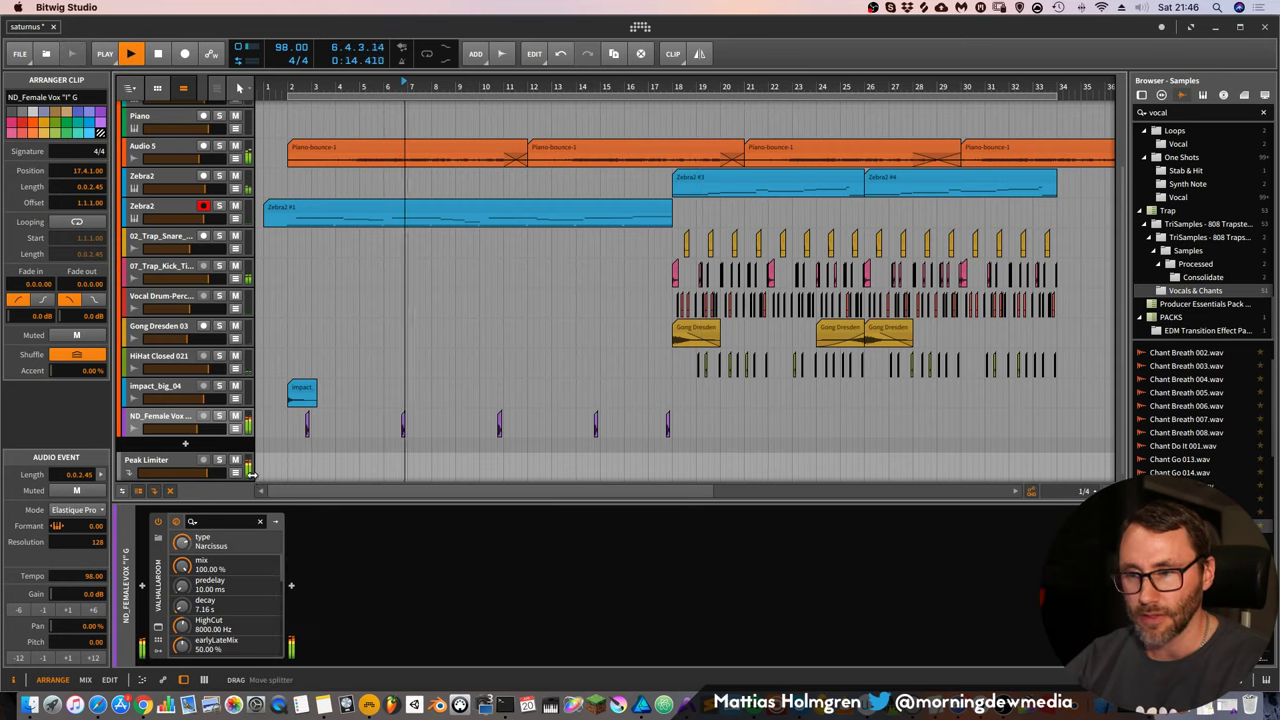
{"action": "key", "text": "space"}
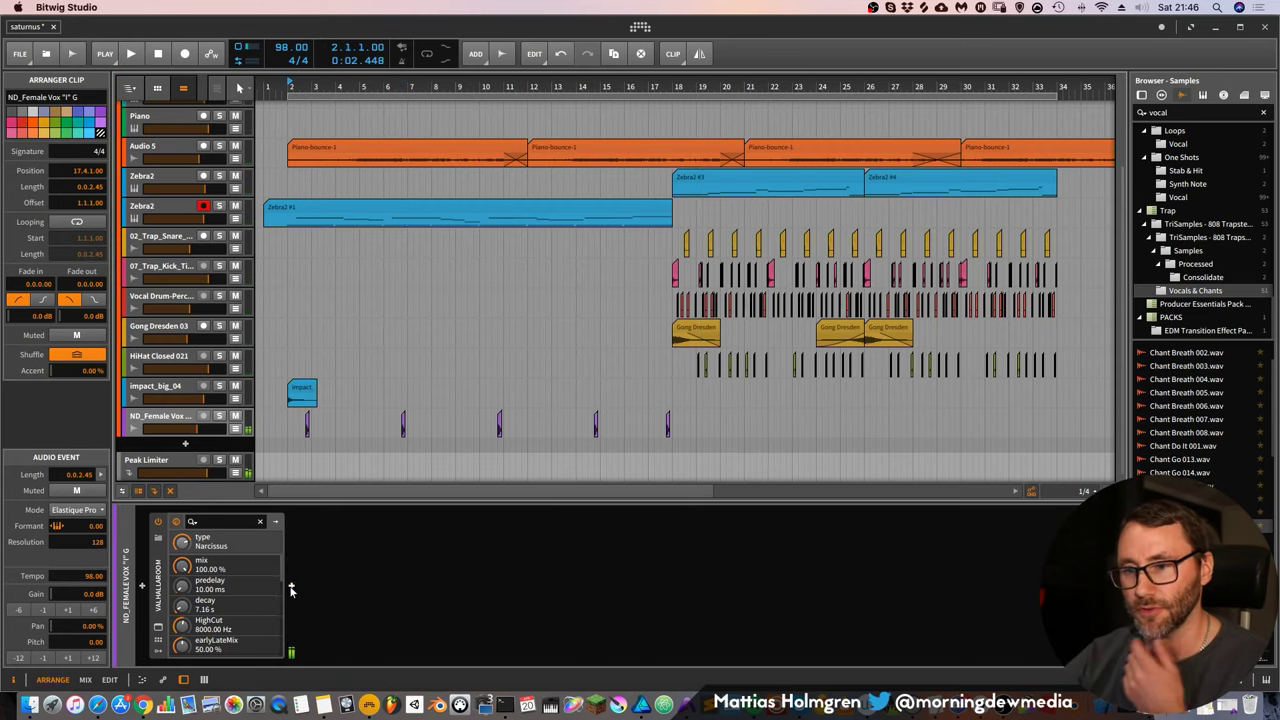
Insert an EQ-5 after ValhallaRoom on the ND_Female Vox track and start playback from bar 2
{"action": "left_click", "coordinate": [291, 588]}
{"action": "left_click", "coordinate": [318, 228]}
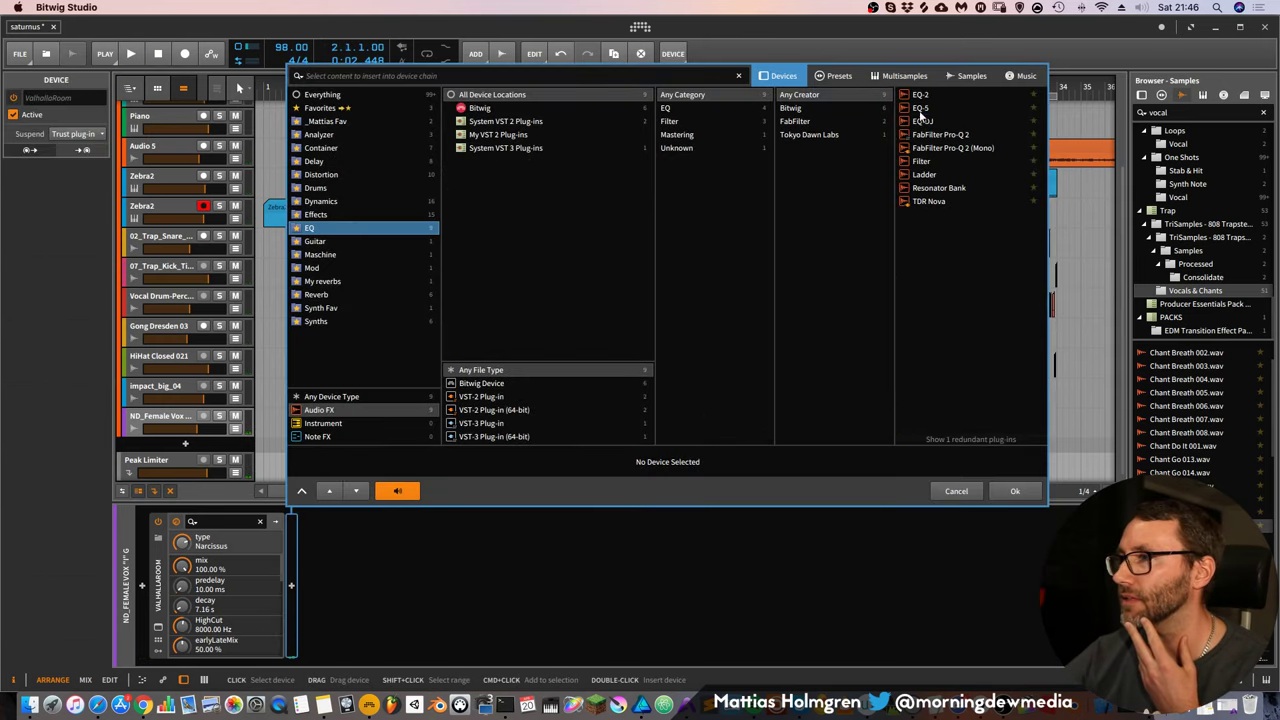
{"action": "left_click", "coordinate": [920, 109]}
{"action": "left_click", "coordinate": [1043, 487]}
{"action": "key", "text": "space"}
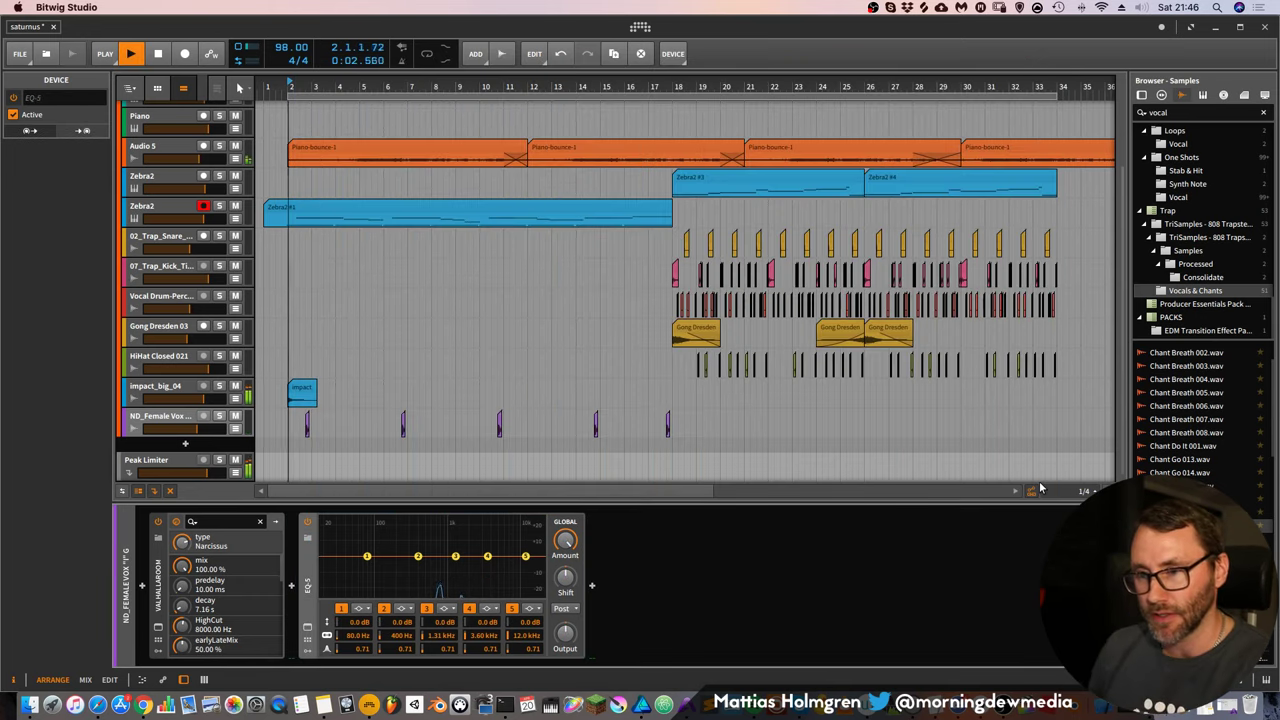
Shape EQ-5 with a 4-pole high-pass at 488 Hz, a low-pass at 4.16 kHz and band 4 at +2.7 dB and 3.68 kHz
{"action": "left_click", "coordinate": [532, 608]}
{"action": "left_click", "coordinate": [565, 637]}
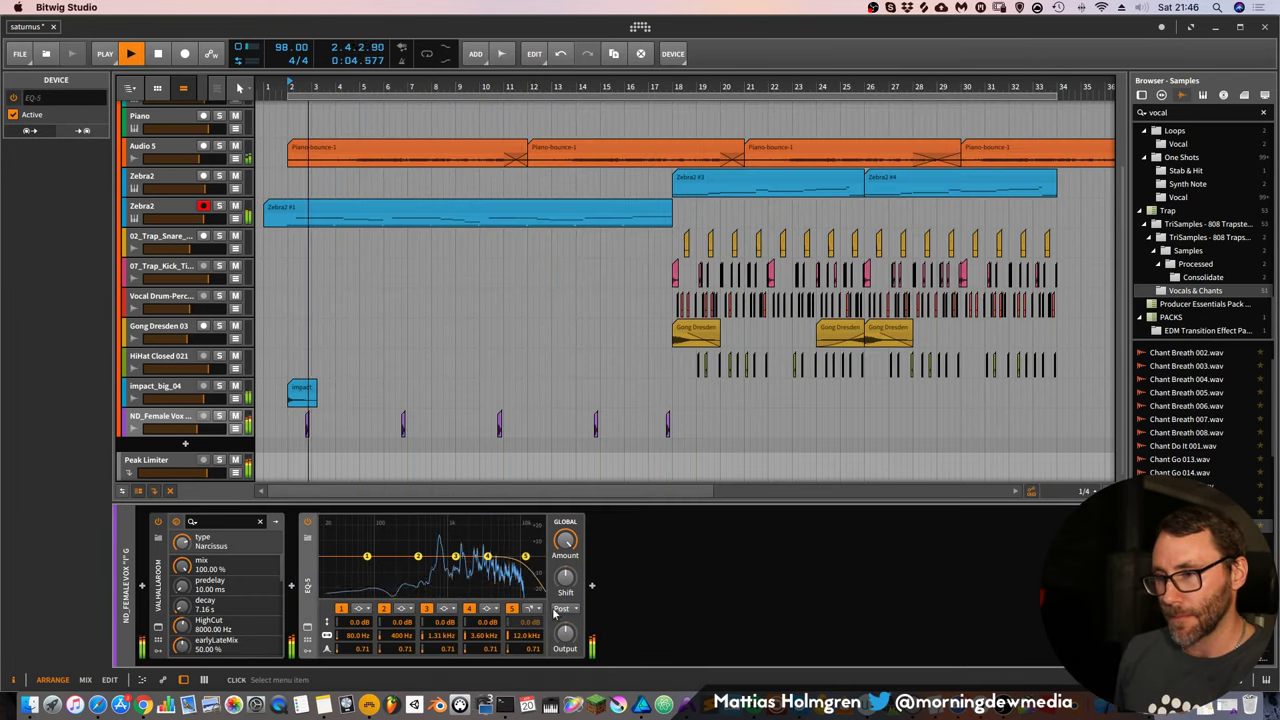
{"action": "left_click_drag", "start_coordinate": [525, 556], "coordinate": [501, 548]}
{"action": "left_click", "coordinate": [362, 608]}
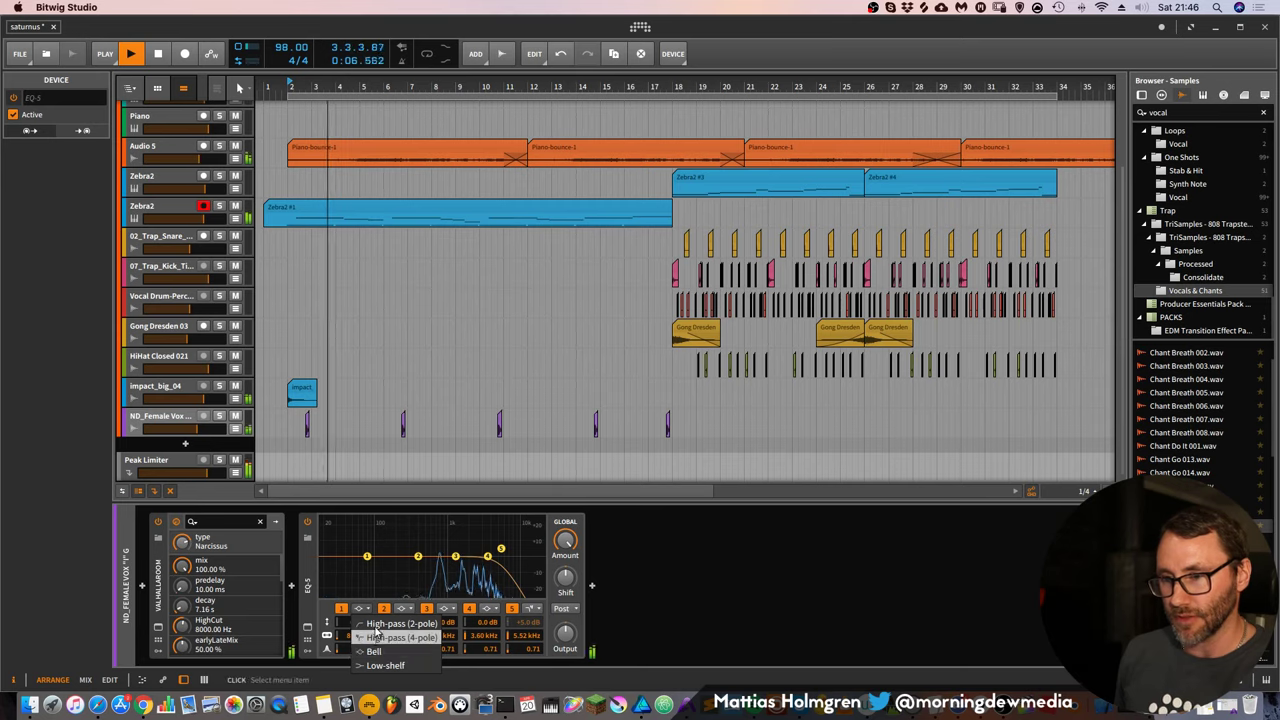
{"action": "left_click", "coordinate": [390, 636]}
{"action": "left_click_drag", "start_coordinate": [367, 556], "coordinate": [417, 554]}
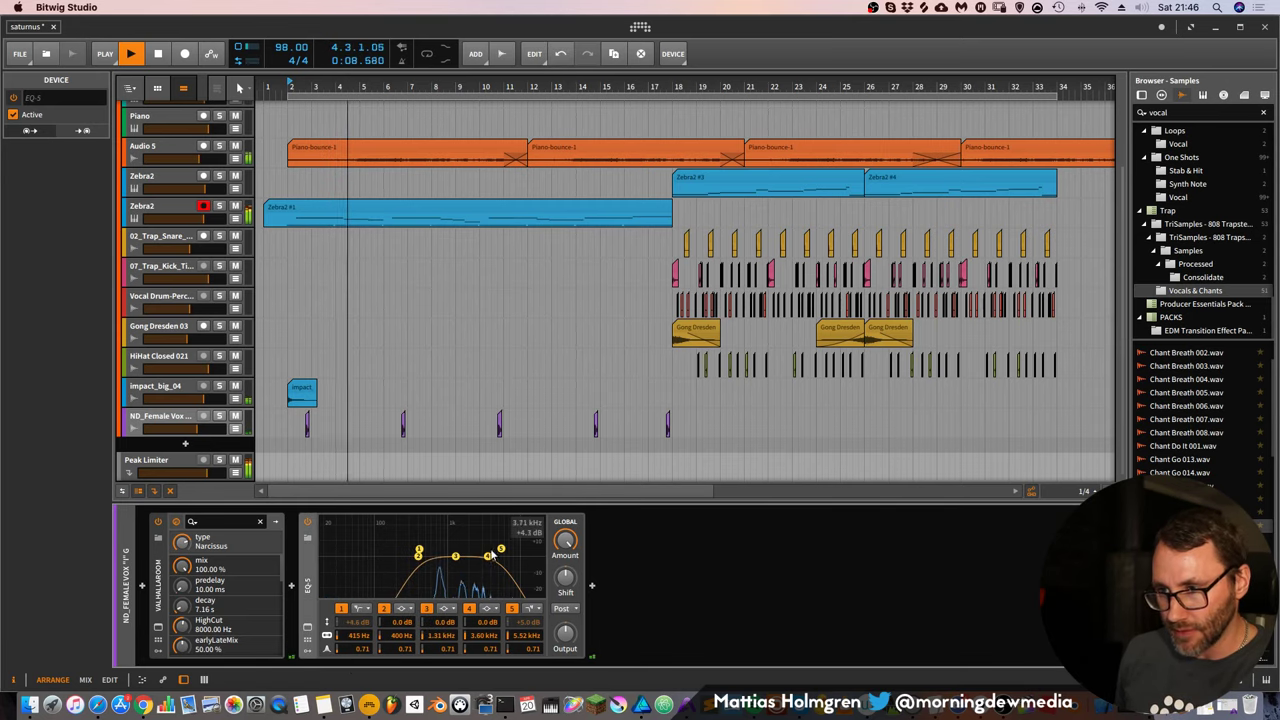
{"action": "left_click_drag", "start_coordinate": [501, 549], "coordinate": [424, 548]}
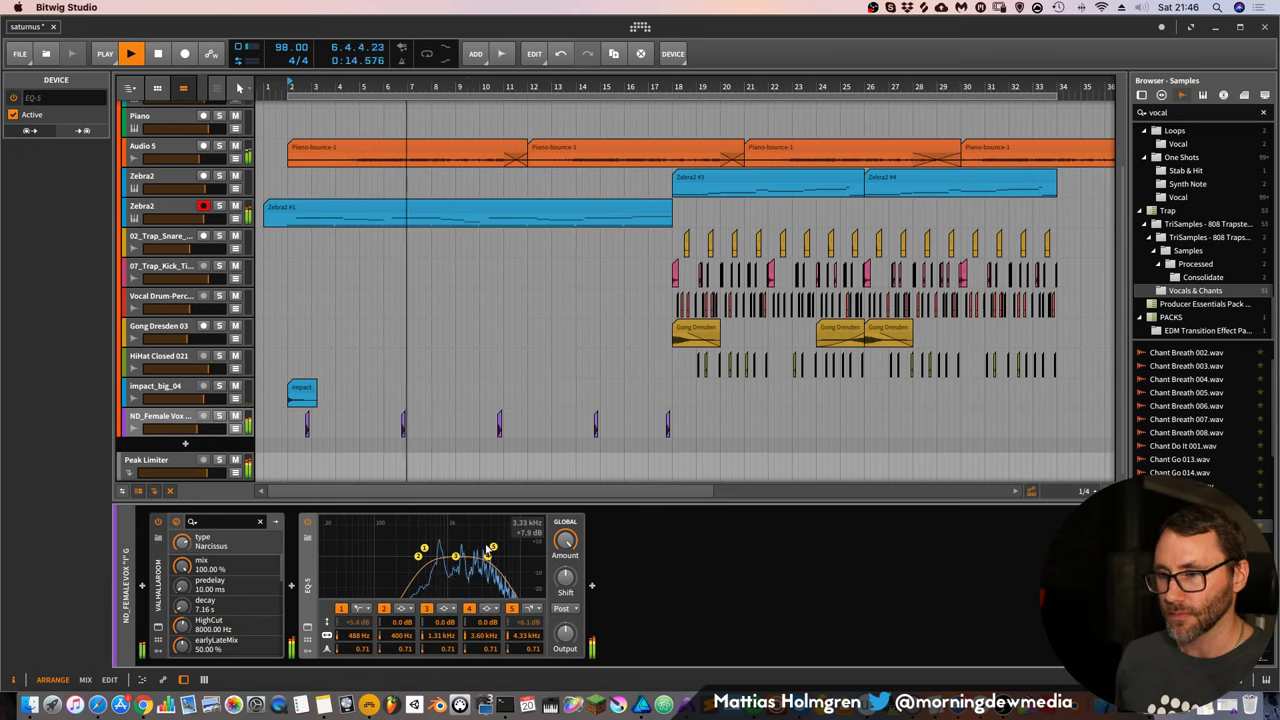
{"action": "left_click_drag", "start_coordinate": [493, 549], "coordinate": [490, 549]}
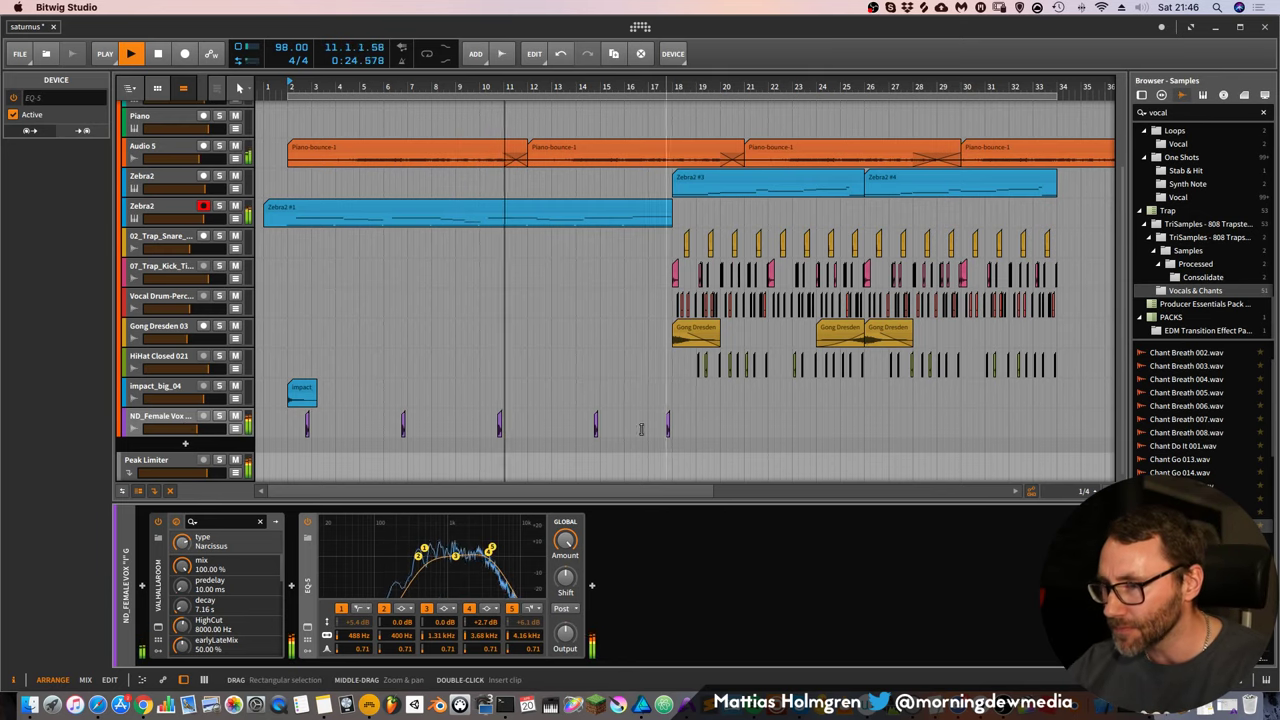
Preview Chant Breath 006.wav and place it on the ND_Female Vox track at 16.2.1
{"action": "left_click", "coordinate": [500, 425]}
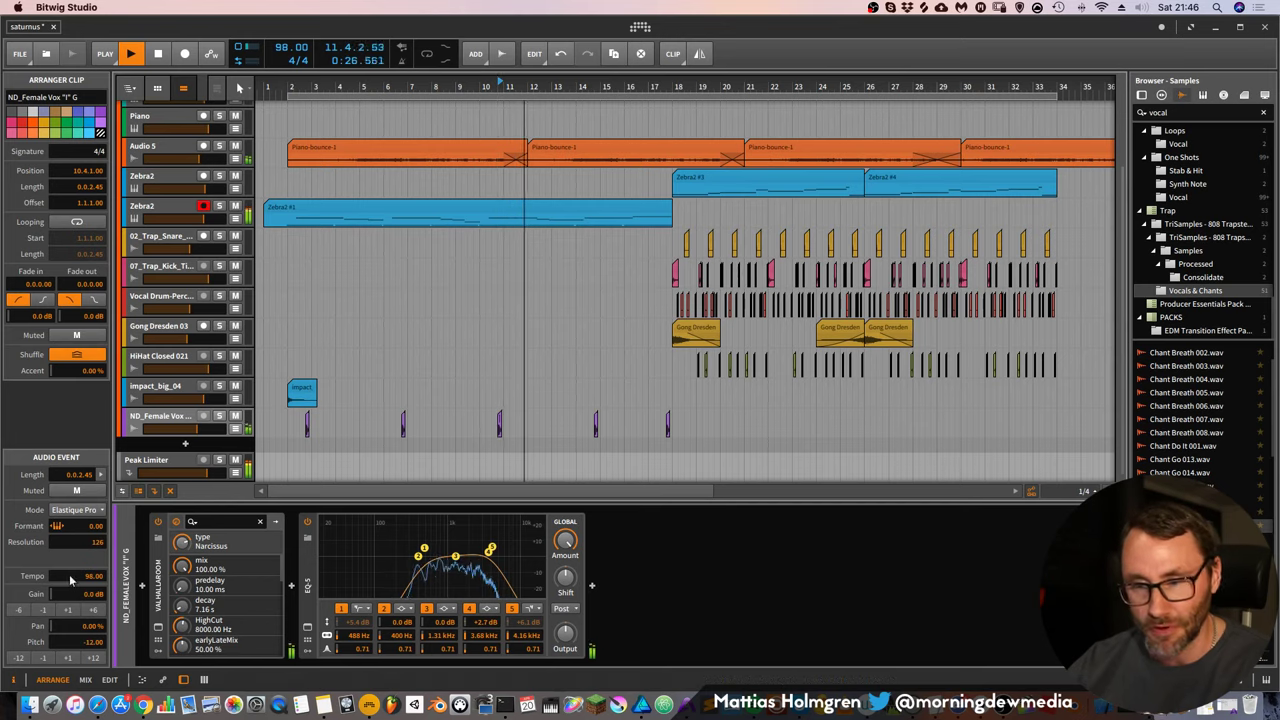
{"action": "left_click_drag", "start_coordinate": [544, 87], "coordinate": [557, 106]}
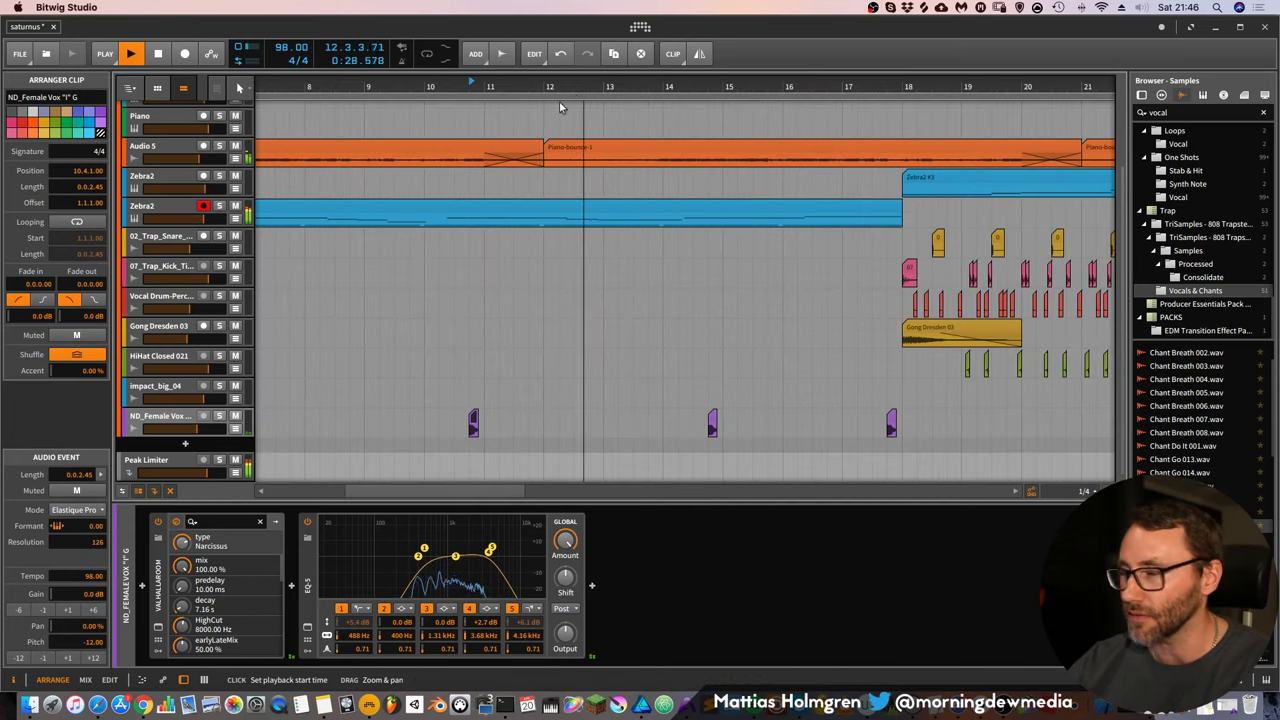
{"action": "left_click", "coordinate": [1268, 405]}
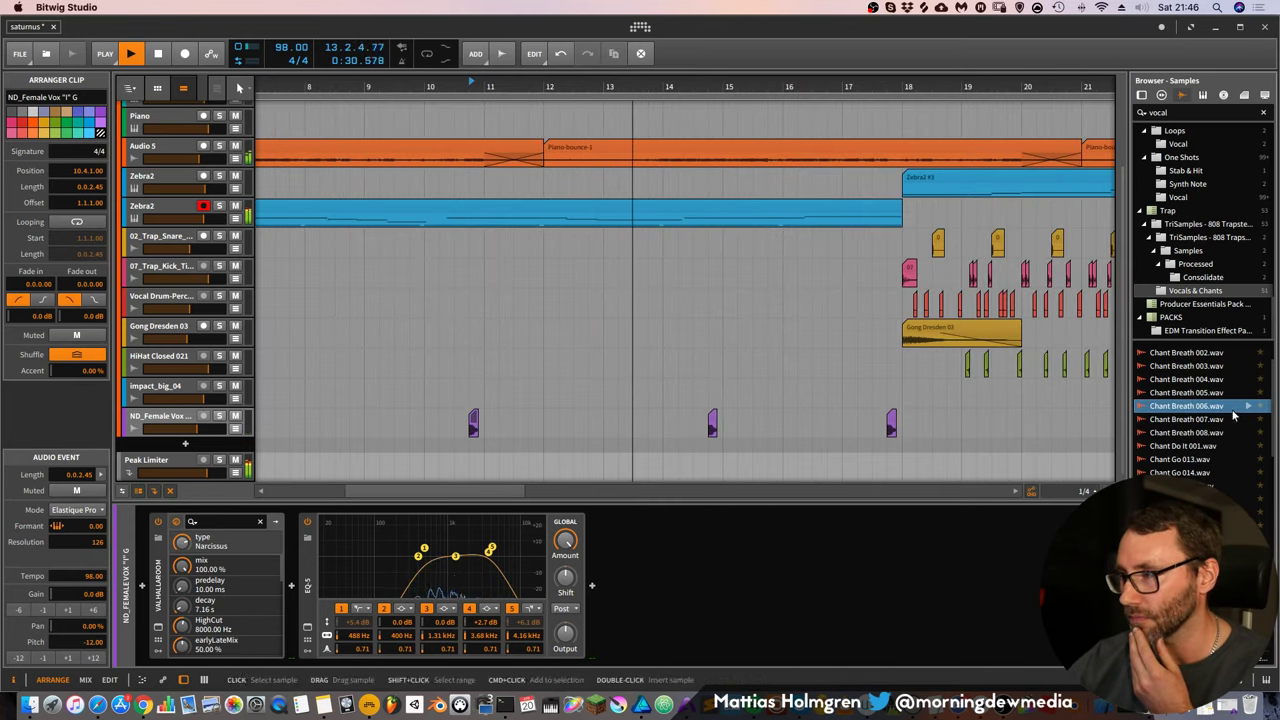
{"action": "left_click_drag", "start_coordinate": [1274, 398], "coordinate": [803, 413]}
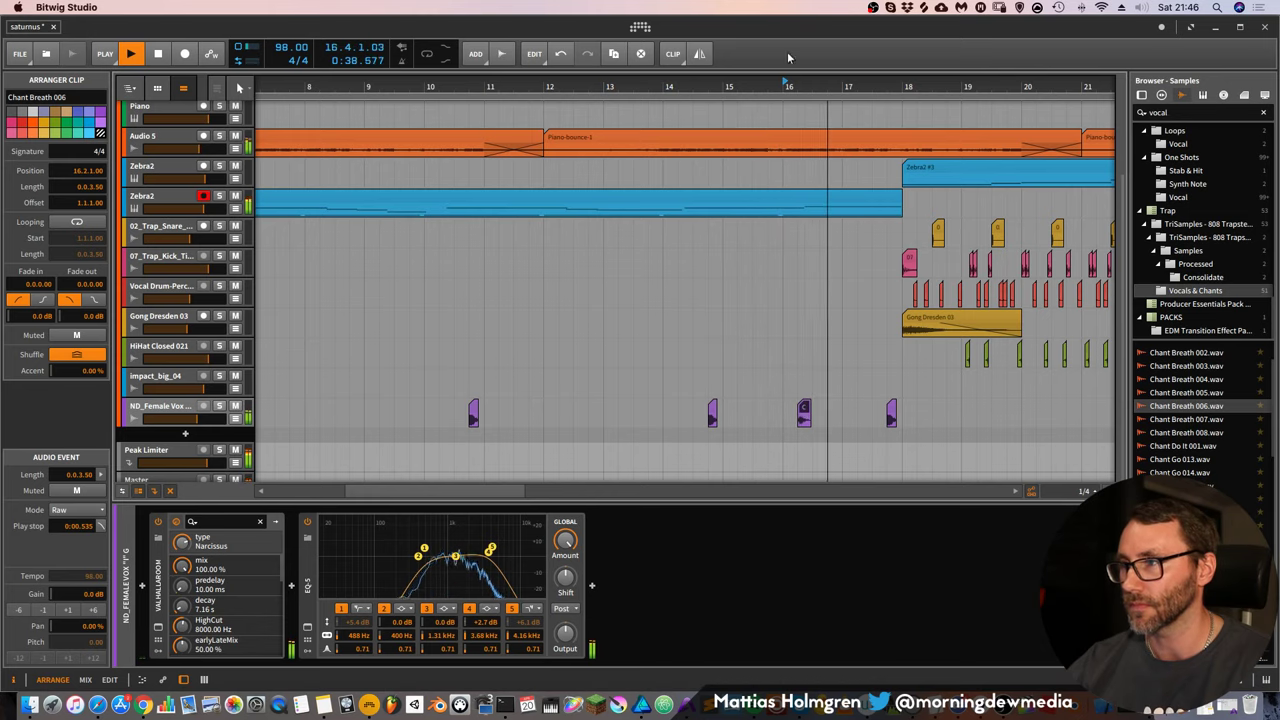
Mute the vocal chop at 17.4.1, move it to 18.4.1 and unmute it there
{"action": "left_click_drag", "start_coordinate": [795, 86], "coordinate": [778, 74]}
{"action": "left_click", "coordinate": [863, 409]}
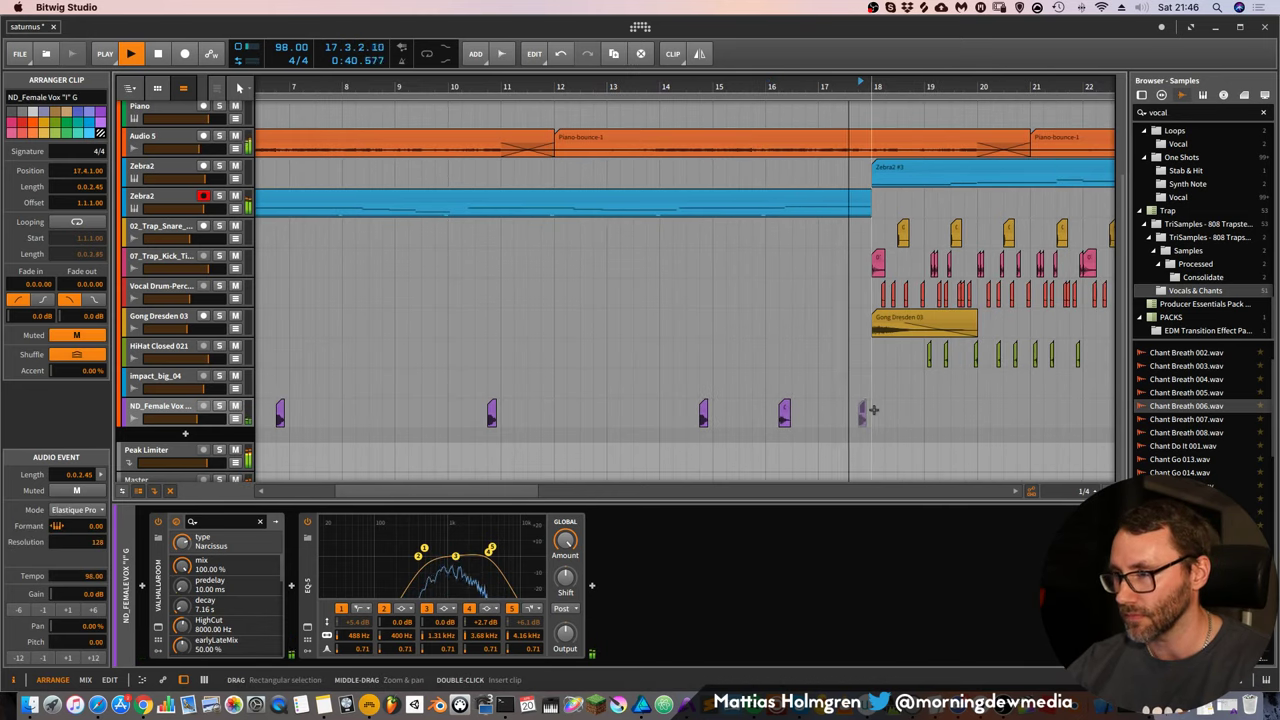
{"action": "key", "text": "alt+m"}
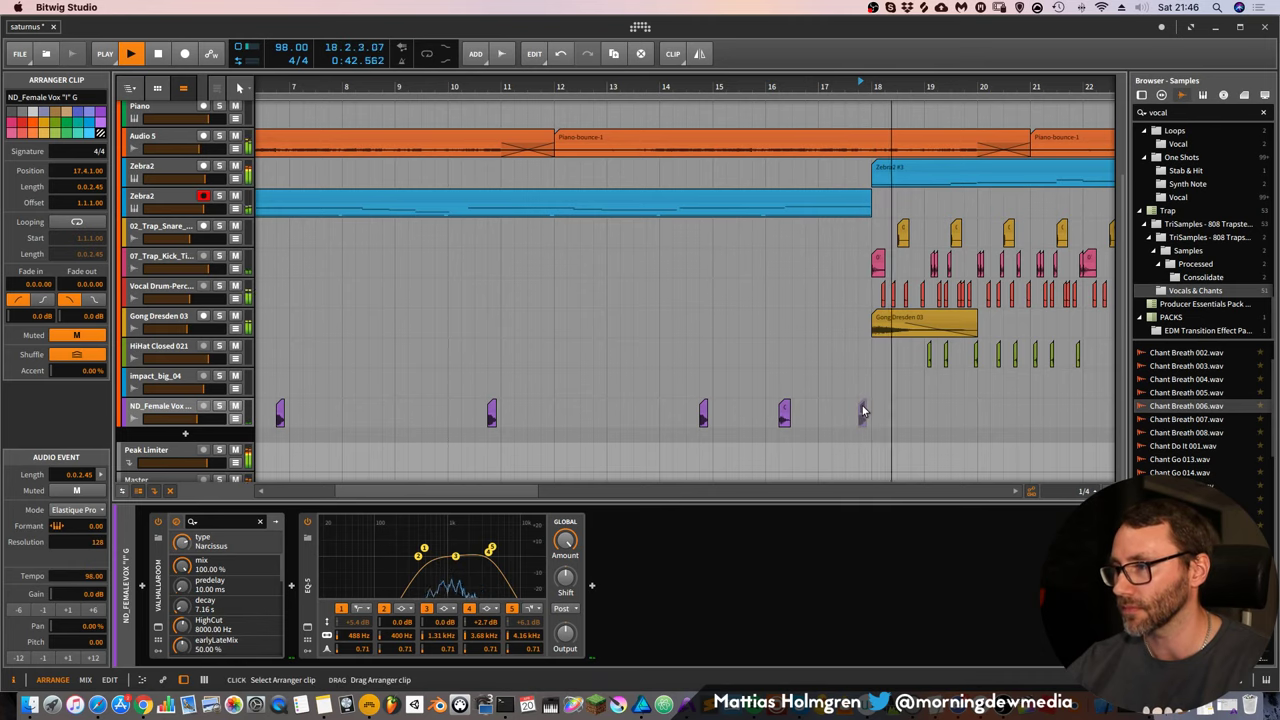
{"action": "left_click_drag", "start_coordinate": [862, 405], "coordinate": [918, 421]}
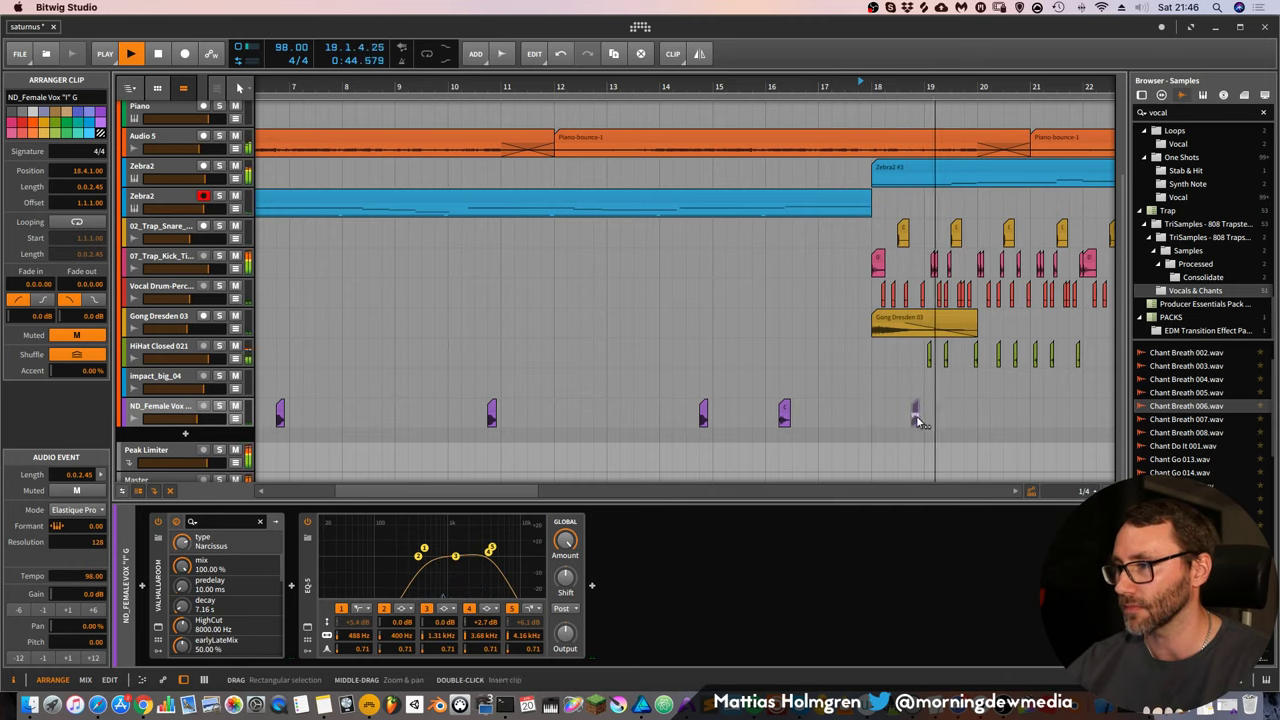
{"action": "key", "text": "alt+m"}
Copy the vocal chop at 18.4.1 to 22.4.1 and the Chant Breath 006 clip to 24.3.1
{"action": "left_click_drag", "start_coordinate": [916, 86], "coordinate": [960, 412]}
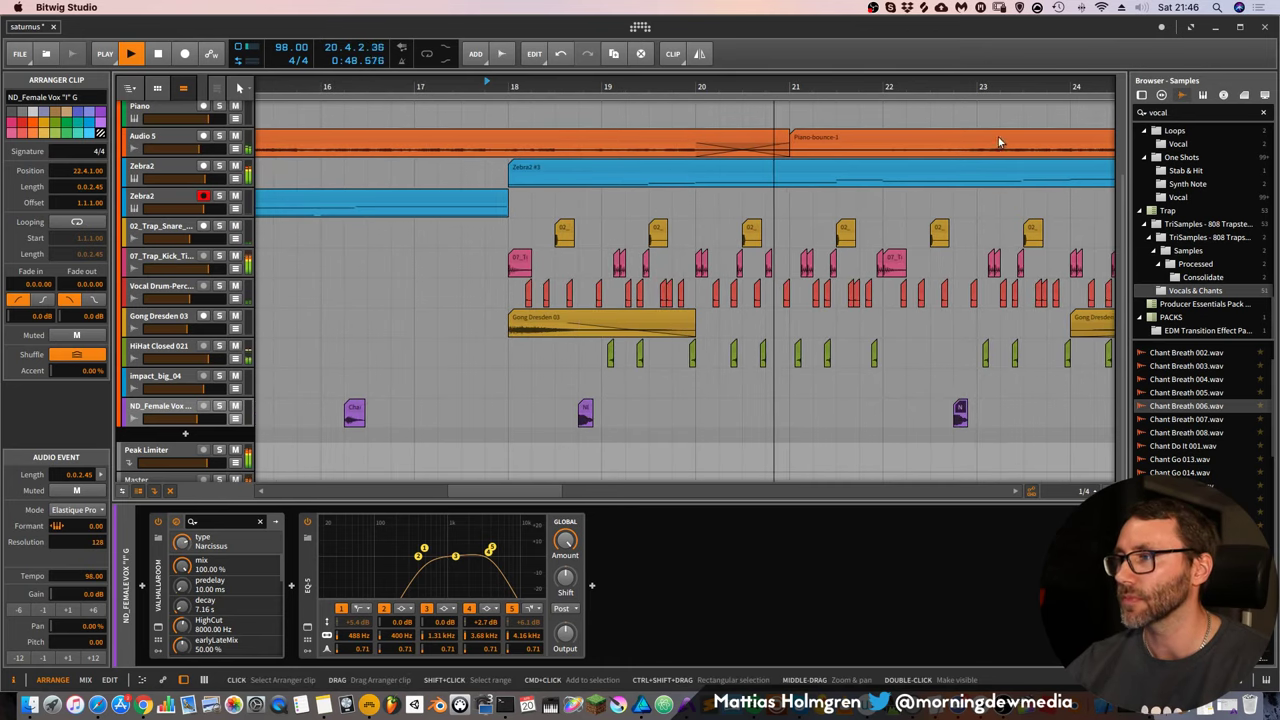
{"action": "left_click_drag", "start_coordinate": [939, 79], "coordinate": [690, 45]}
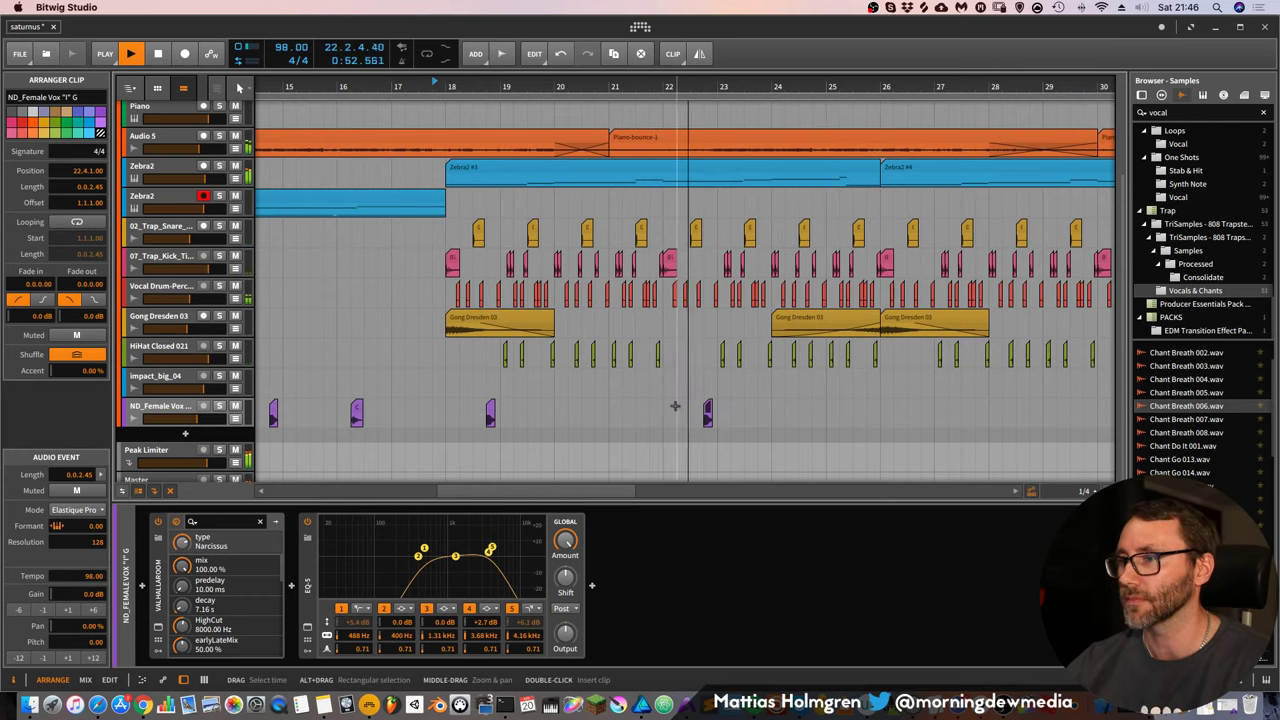
{"action": "left_click_drag", "start_coordinate": [706, 412], "coordinate": [806, 423]}
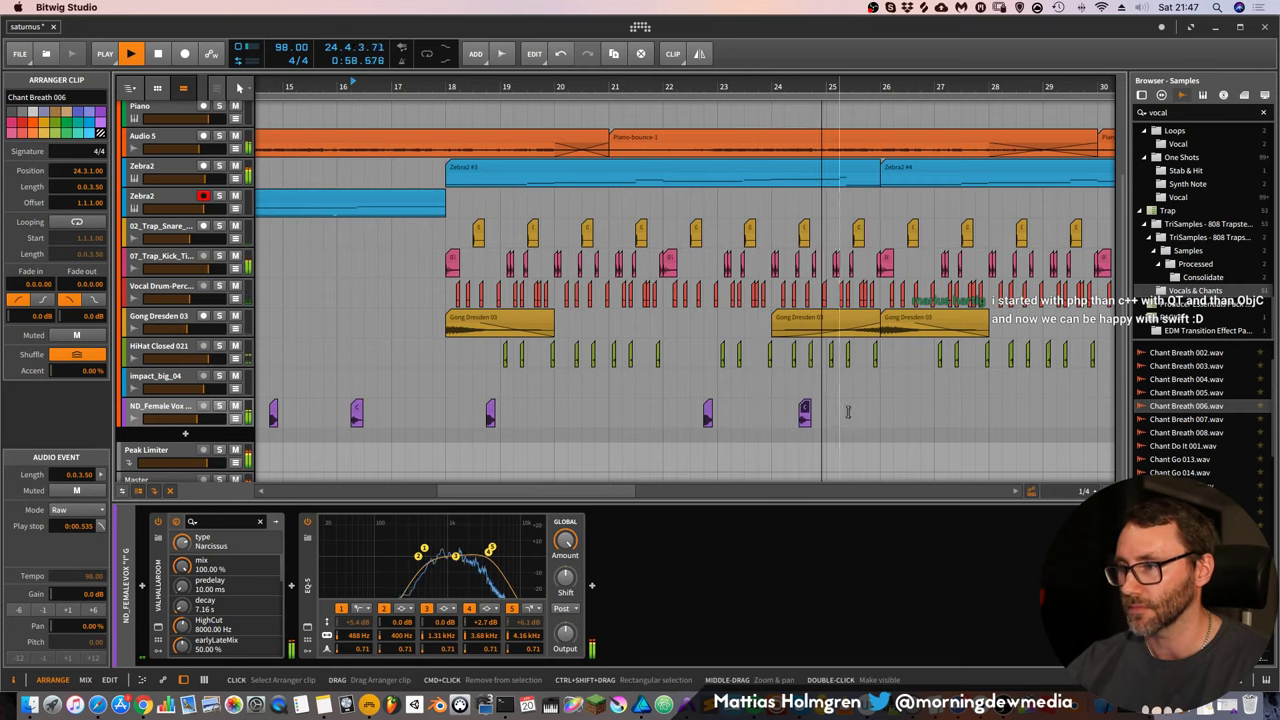
Duplicate the ND_Female Vox clips from bars 18 to 26 so the copy begins at 26.1.1
{"action": "left_click_drag", "start_coordinate": [877, 418], "coordinate": [451, 418]}
{"action": "key", "text": "super+d"}
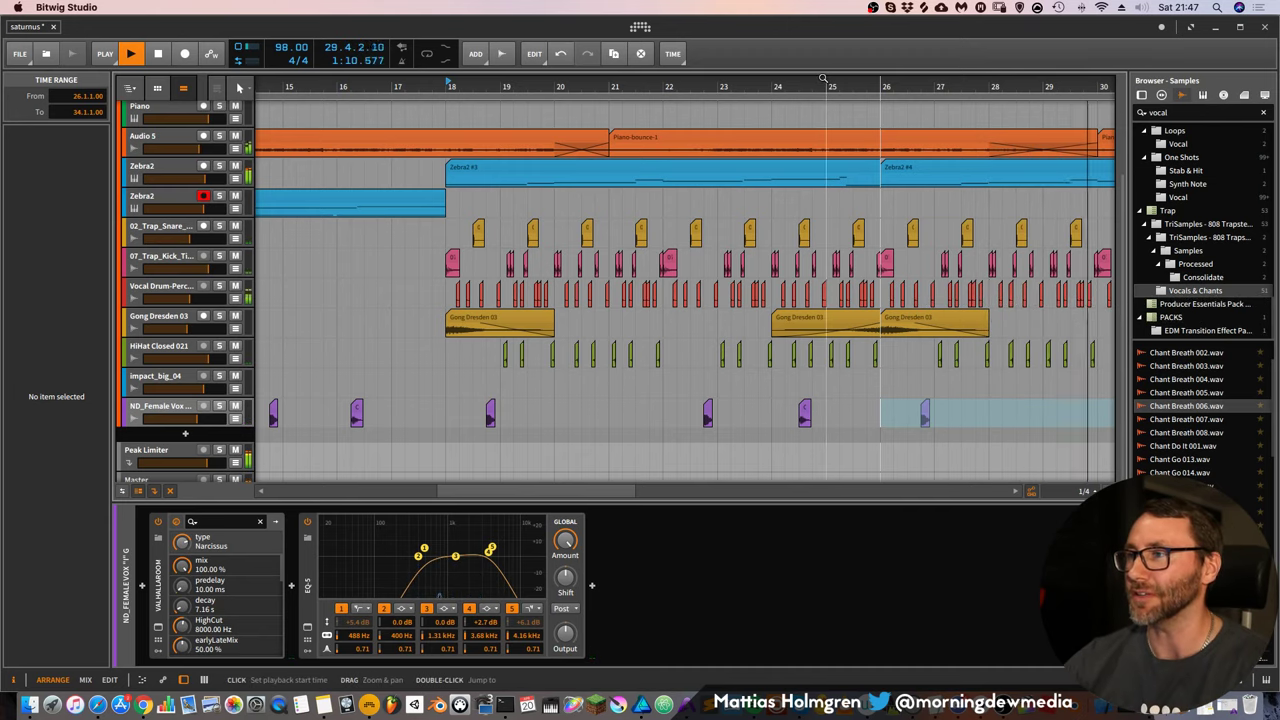
{"action": "left_click_drag", "start_coordinate": [823, 78], "coordinate": [678, 45]}
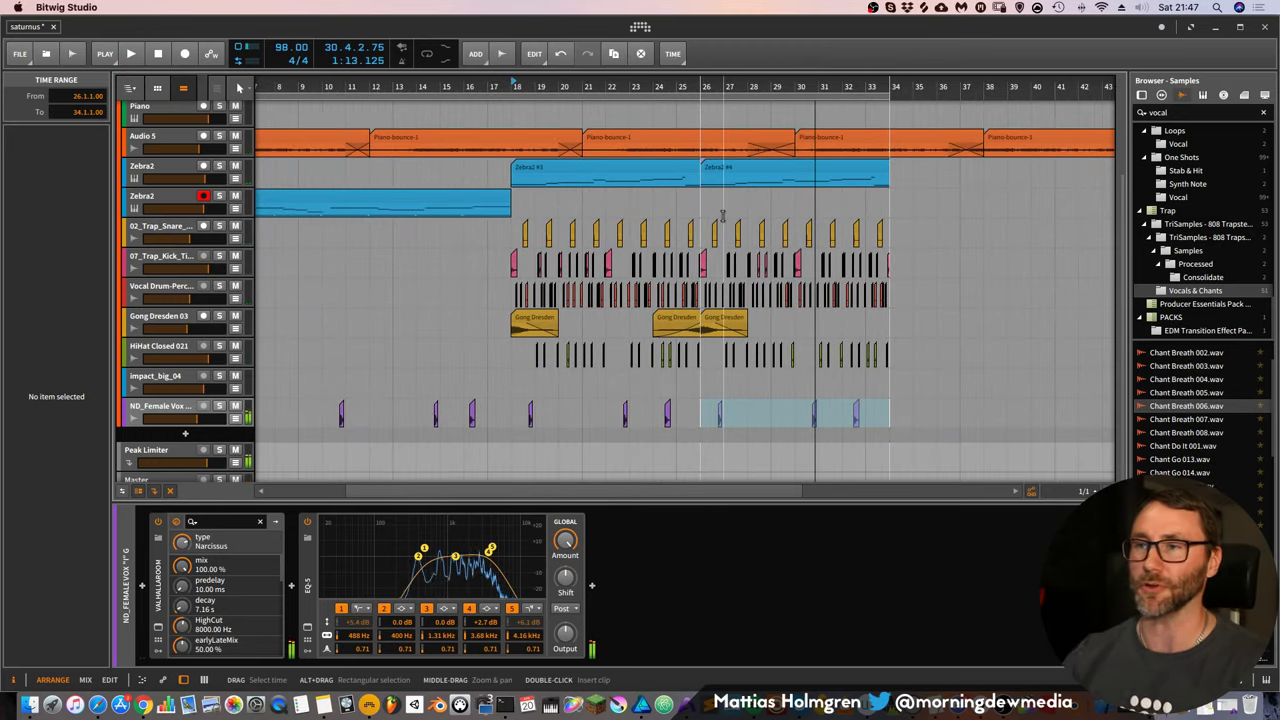
{"action": "left_click_drag", "start_coordinate": [574, 87], "coordinate": [744, 87]}
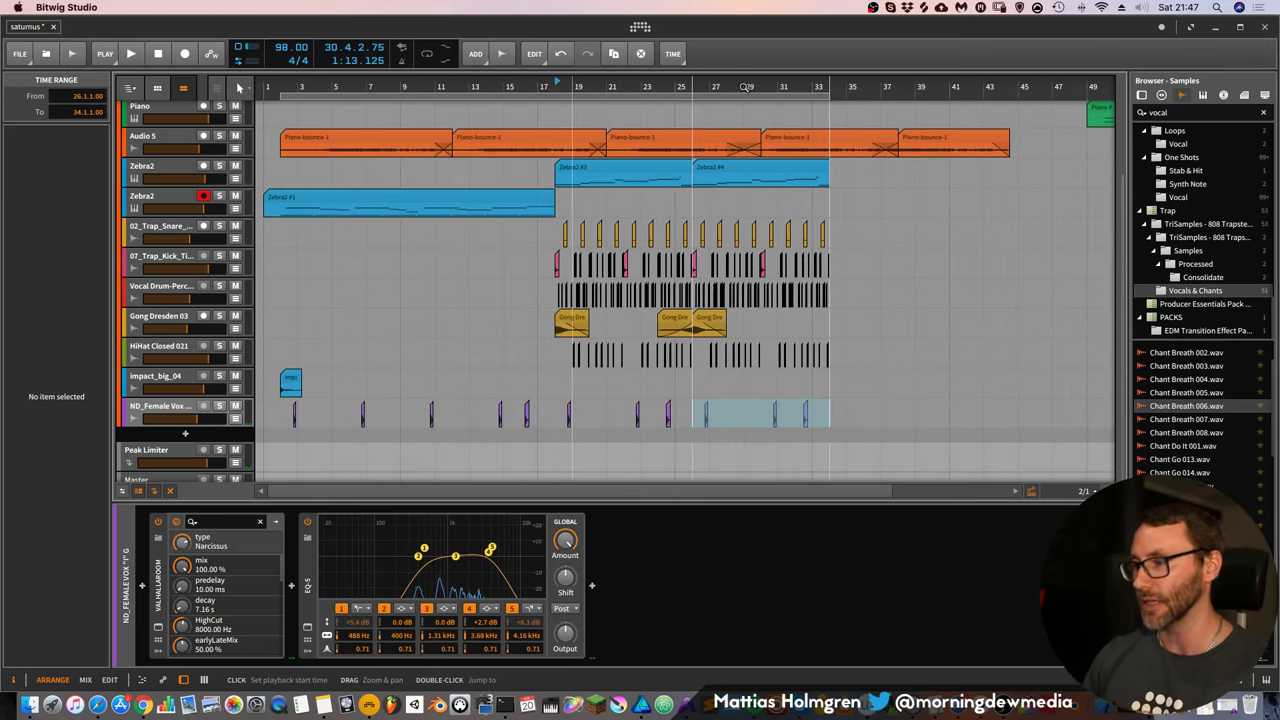
{"action": "left_click", "coordinate": [456, 84]}
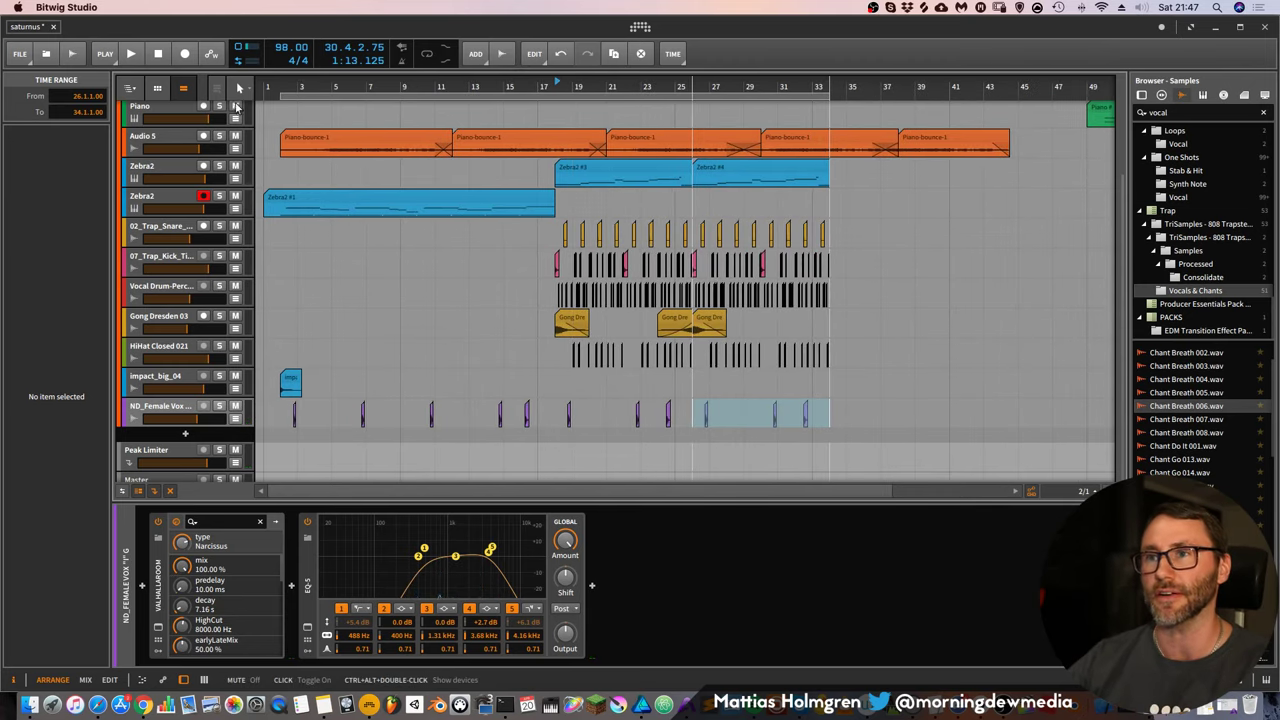
Set the arranger's time position on the ND_Female Vox track to 8.2.1 and save the saturnus project
{"action": "left_click_drag", "start_coordinate": [300, 82], "coordinate": [300, 95]}
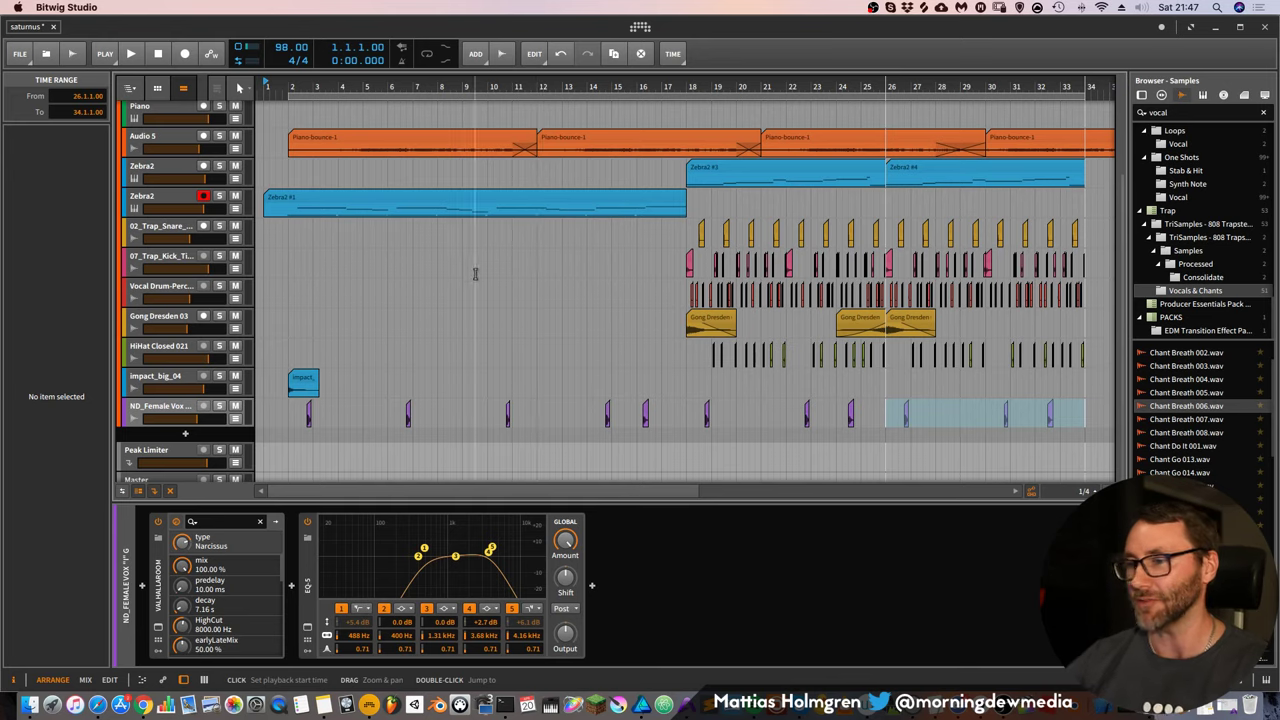
{"action": "left_click", "coordinate": [443, 403]}
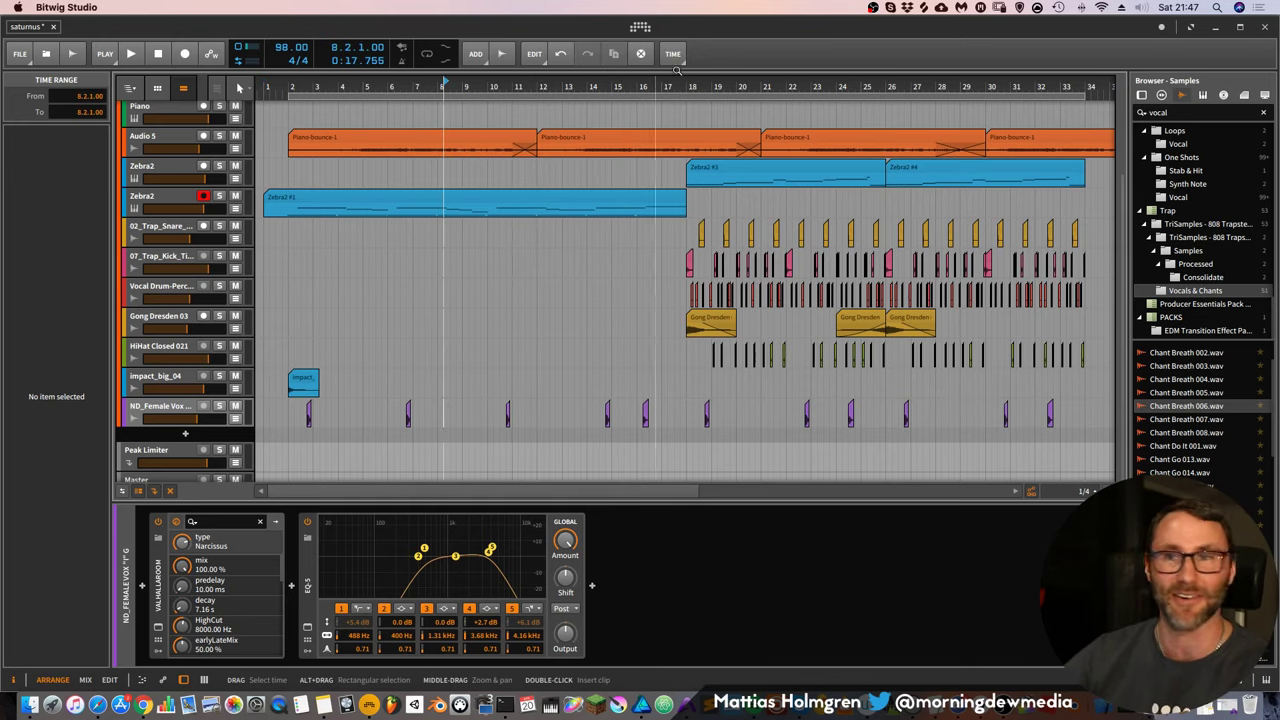
{"action": "left_click_drag", "start_coordinate": [690, 85], "coordinate": [745, 86]}
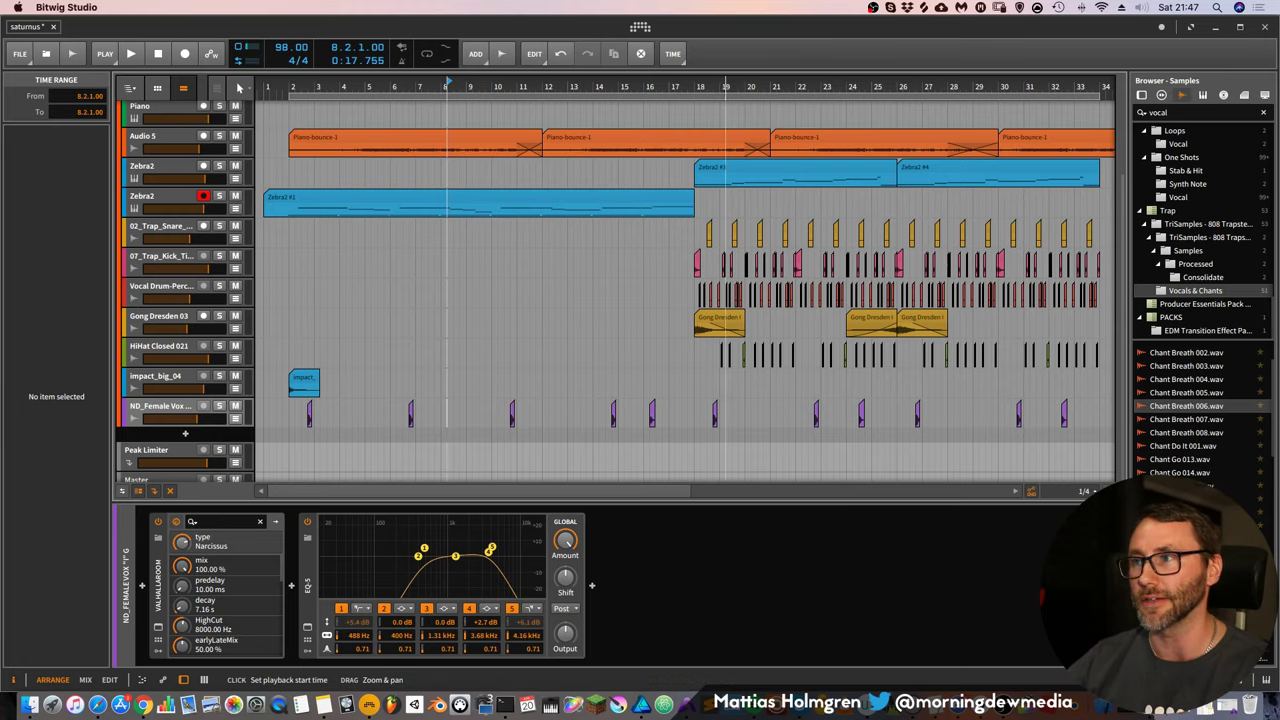
{"action": "left_click_drag", "start_coordinate": [724, 86], "coordinate": [721, 66]}
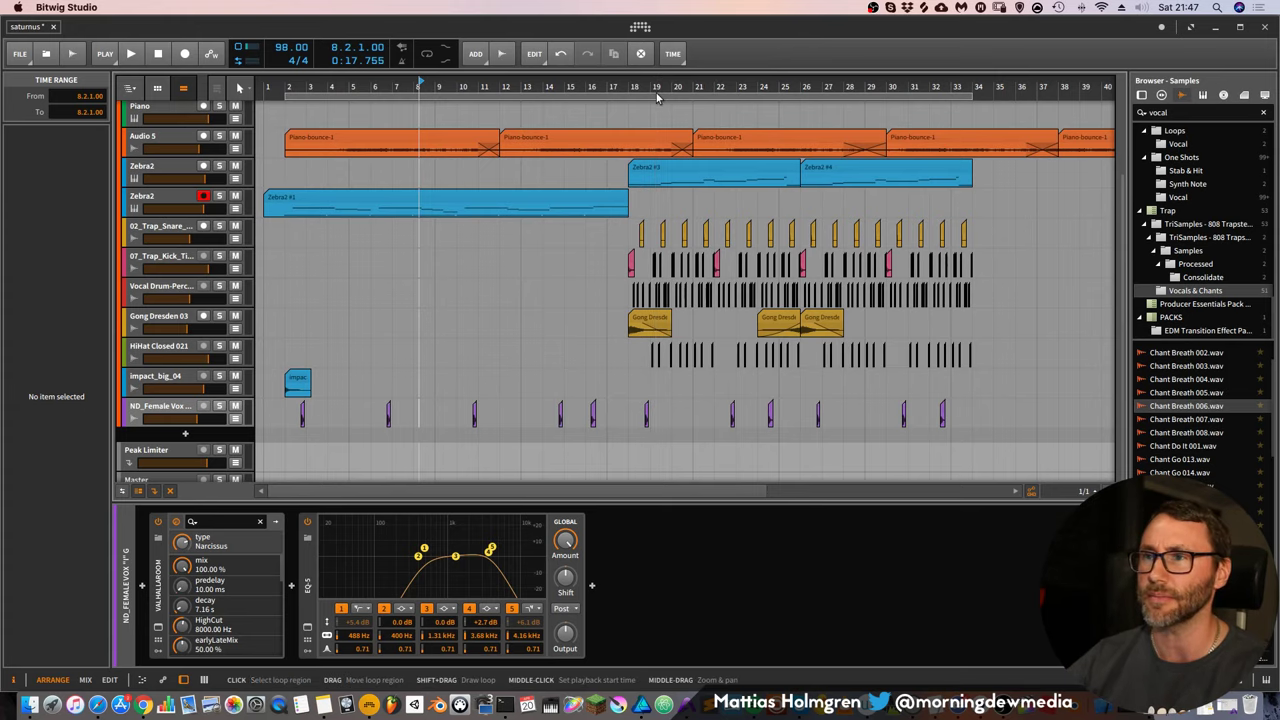
{"action": "key", "text": "super+s"}
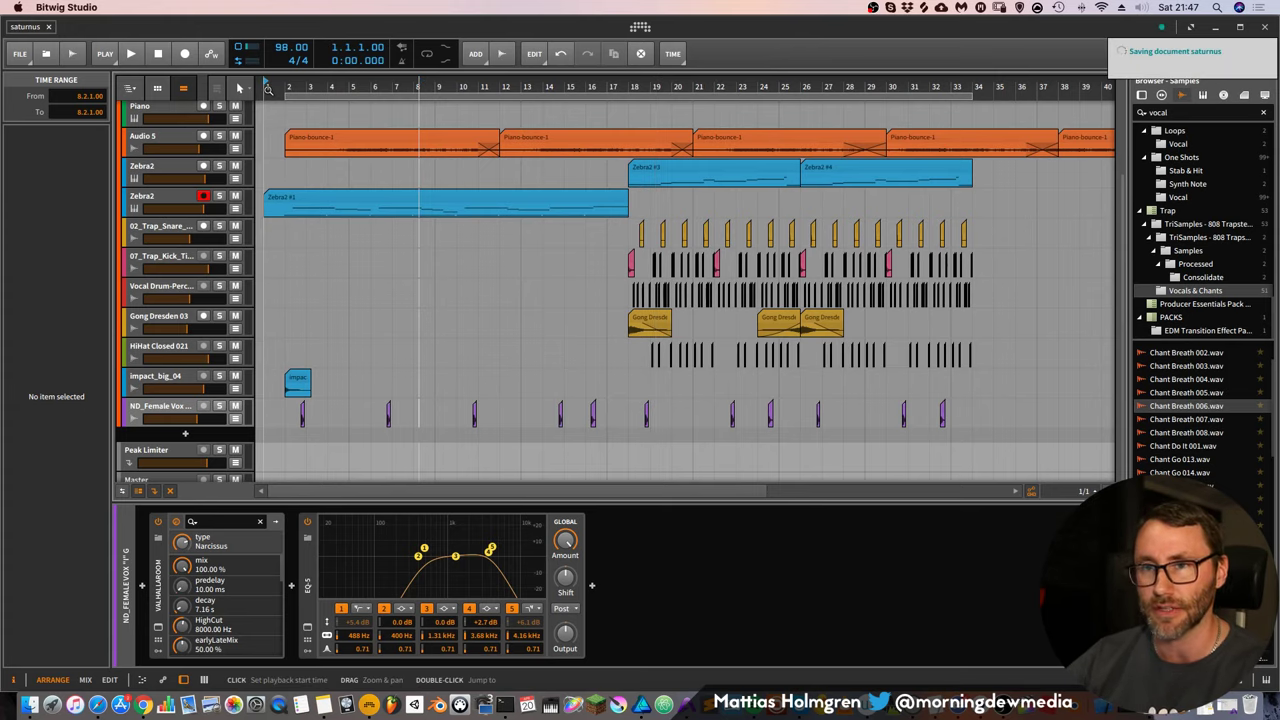
Briefly play the arrangement from the start, stop it and save the project again
{"action": "left_click_drag", "start_coordinate": [671, 86], "coordinate": [671, 104]}
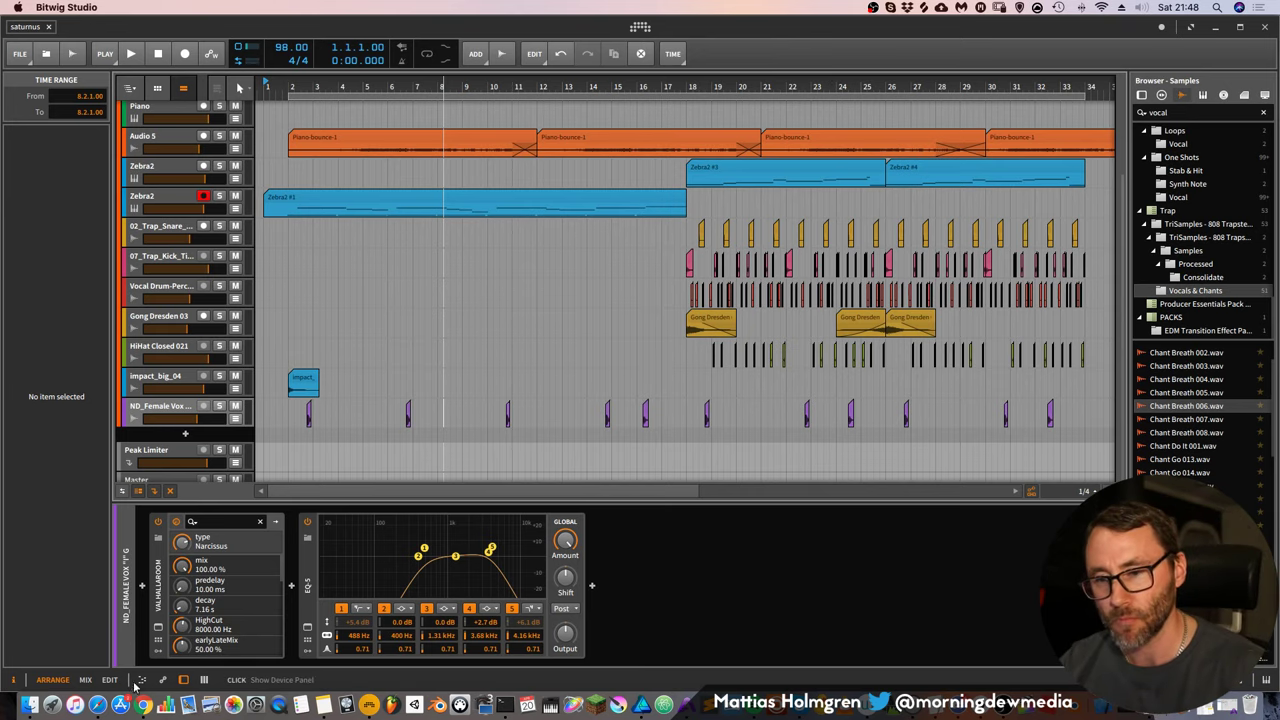
{"action": "left_click_drag", "start_coordinate": [745, 88], "coordinate": [718, 128]}
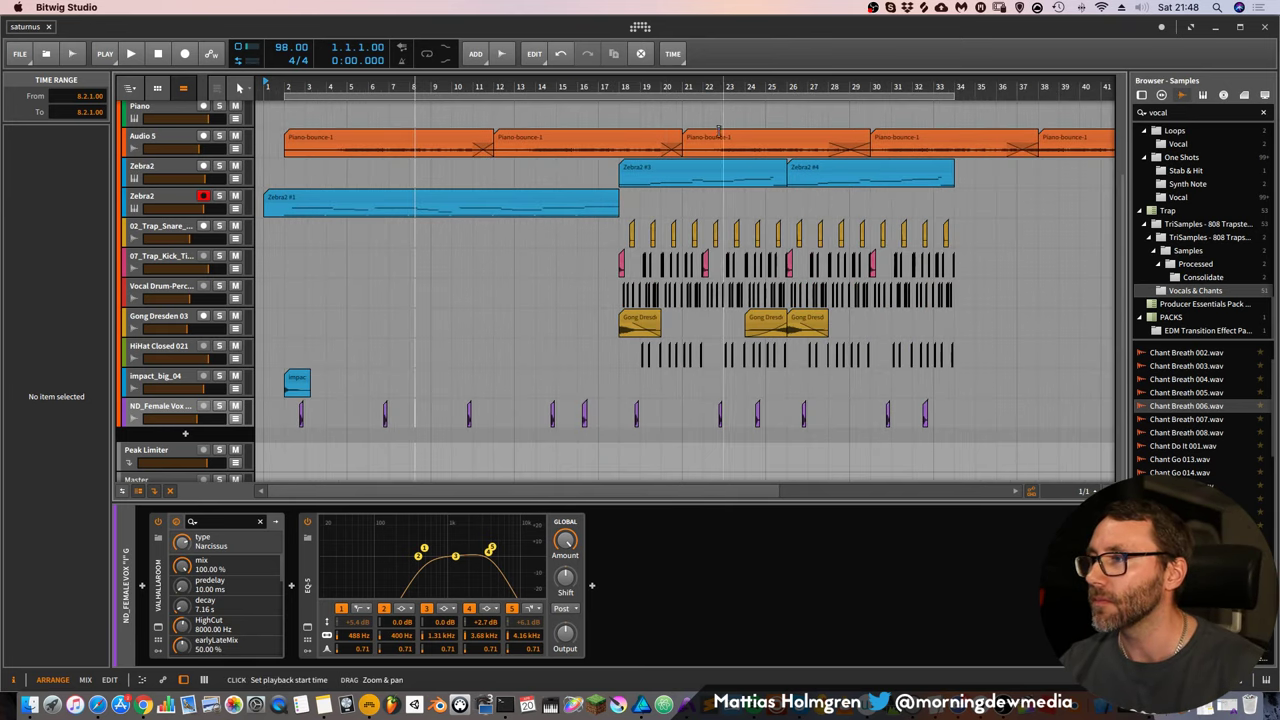
{"action": "key", "text": "space"}
{"action": "key", "text": "space"}
{"action": "key", "text": "super+s"}
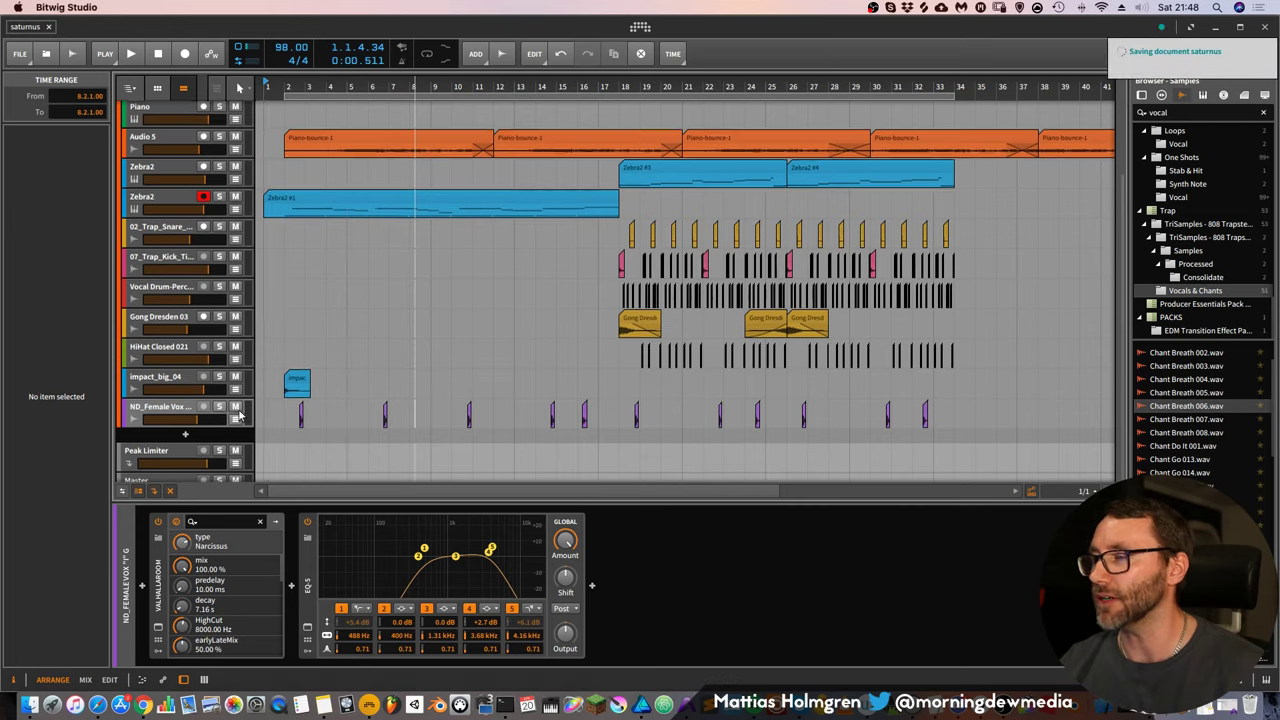
Switch to Discord to read the messages in the general channel, and return to Bitwig Studio
{"action": "scroll", "coordinate": [389, 428], "scroll_direction": "up", "scroll_amount": 3}
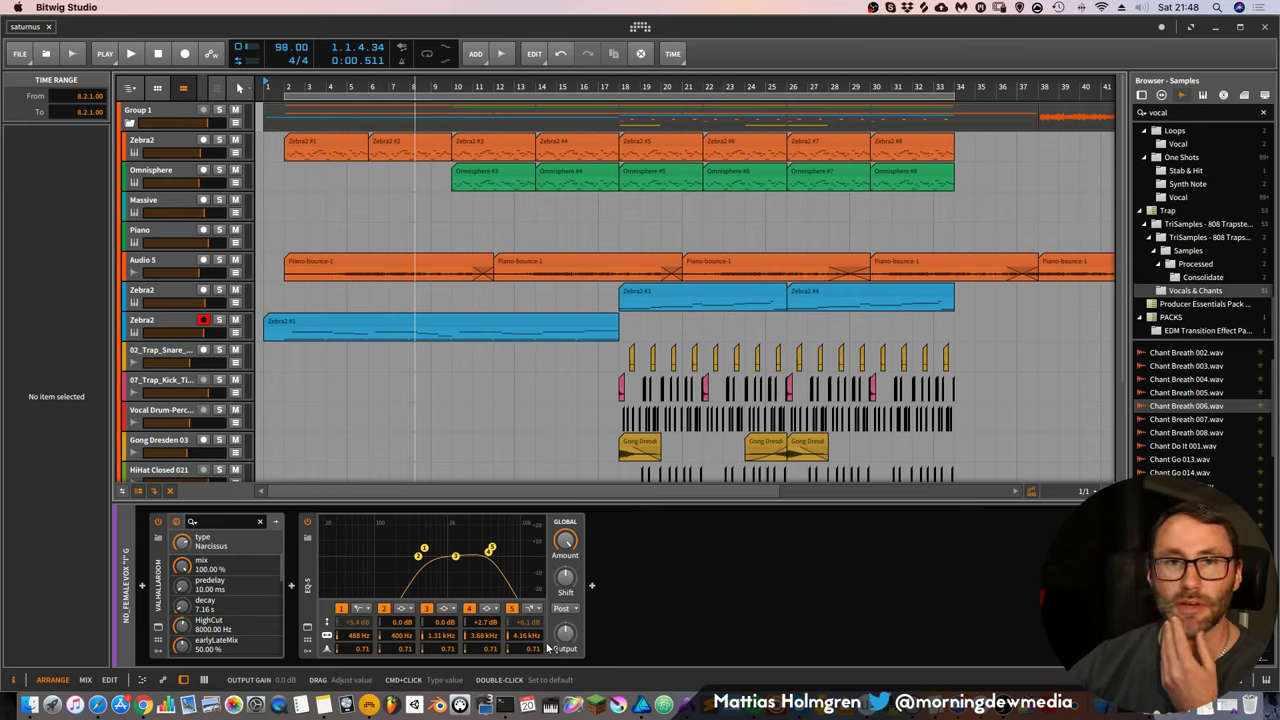
{"action": "left_click", "coordinate": [957, 705]}
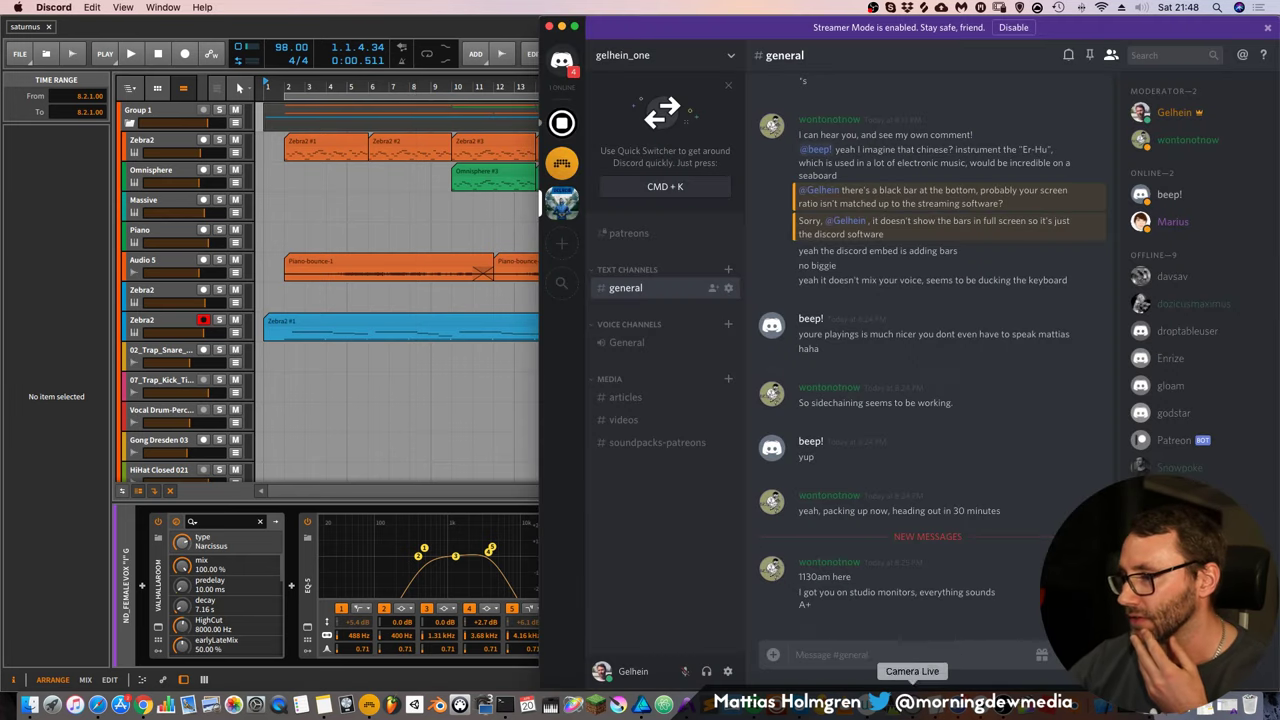
{"action": "left_click", "coordinate": [289, 33]}
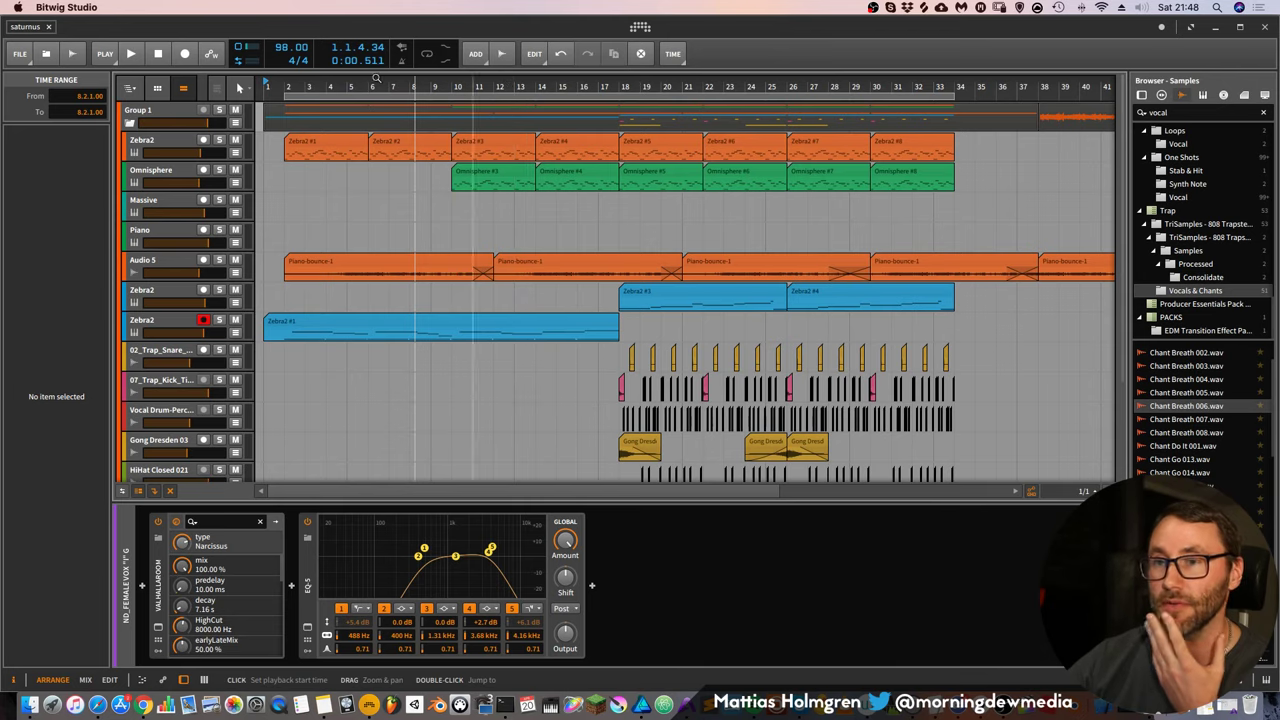
Select the Group 1 track and save the project with it selected
{"action": "left_click", "coordinate": [157, 112]}
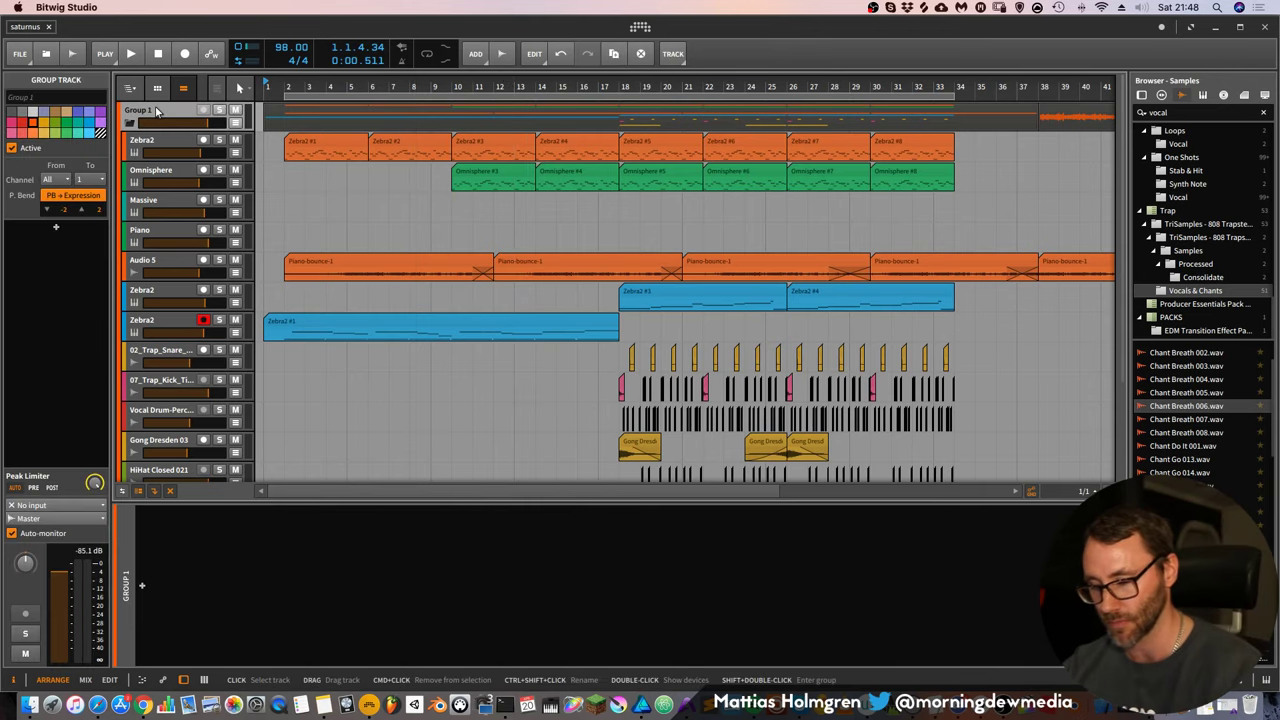
{"action": "left_click_drag", "start_coordinate": [613, 88], "coordinate": [771, 98]}
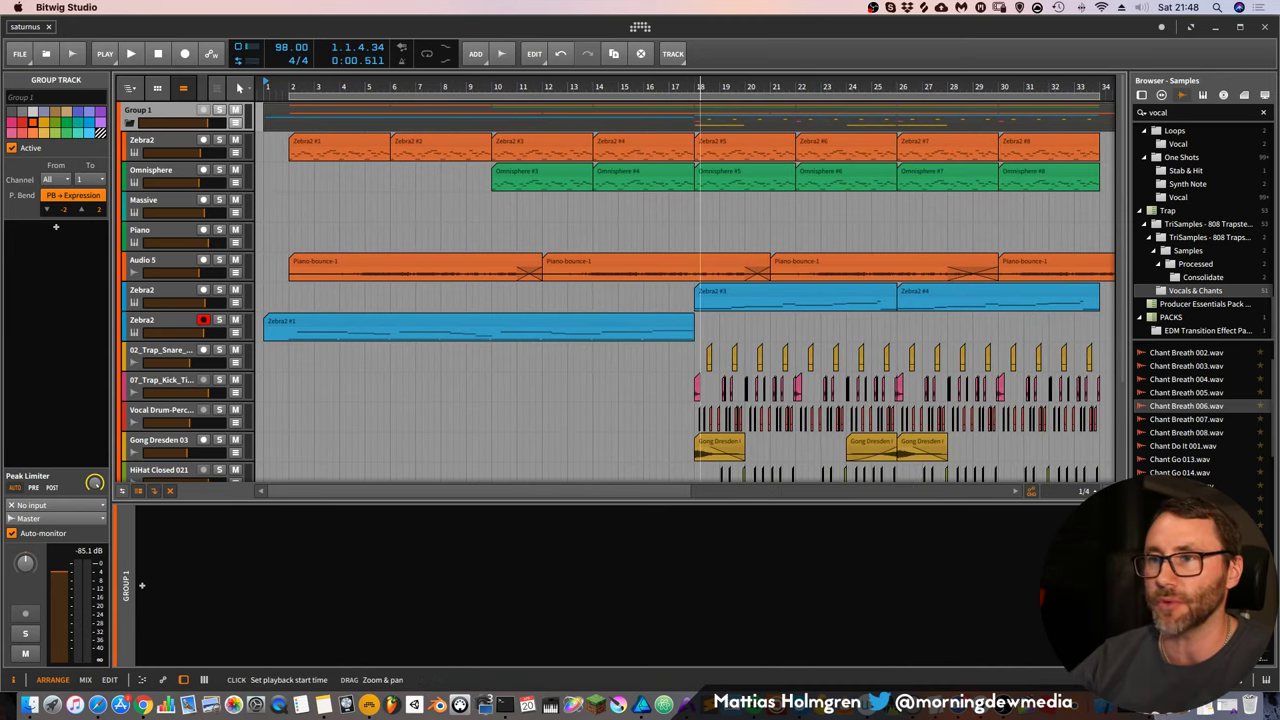
{"action": "left_click", "coordinate": [19, 53]}
{"action": "left_click", "coordinate": [37, 117]}
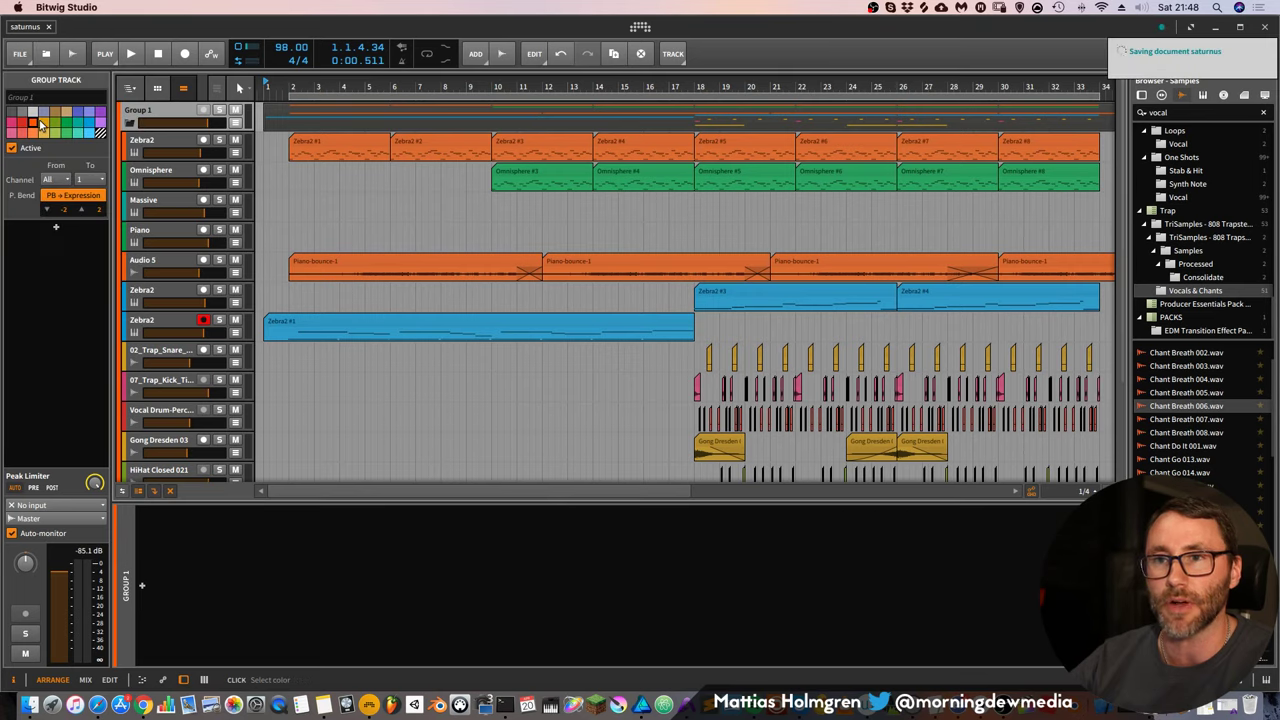
Save the saturnus project once more
{"action": "left_click_drag", "start_coordinate": [732, 87], "coordinate": [774, 87]}
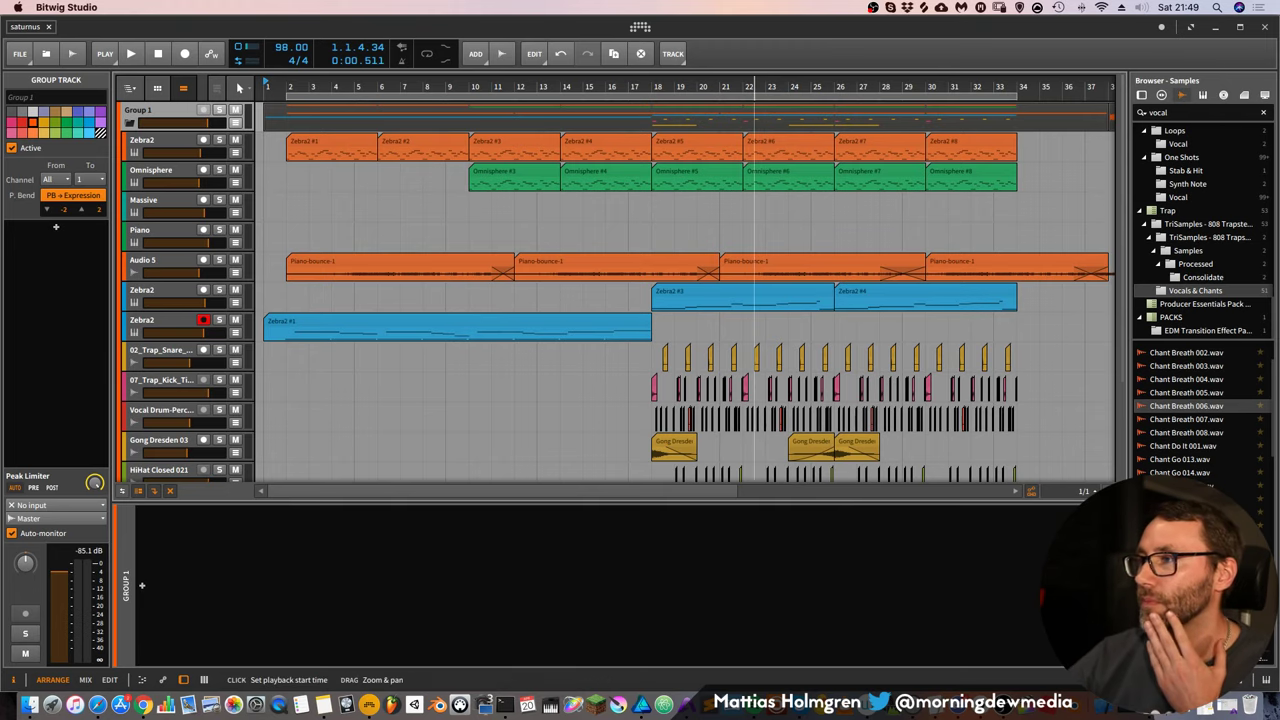
{"action": "left_click_drag", "start_coordinate": [752, 90], "coordinate": [746, 92]}
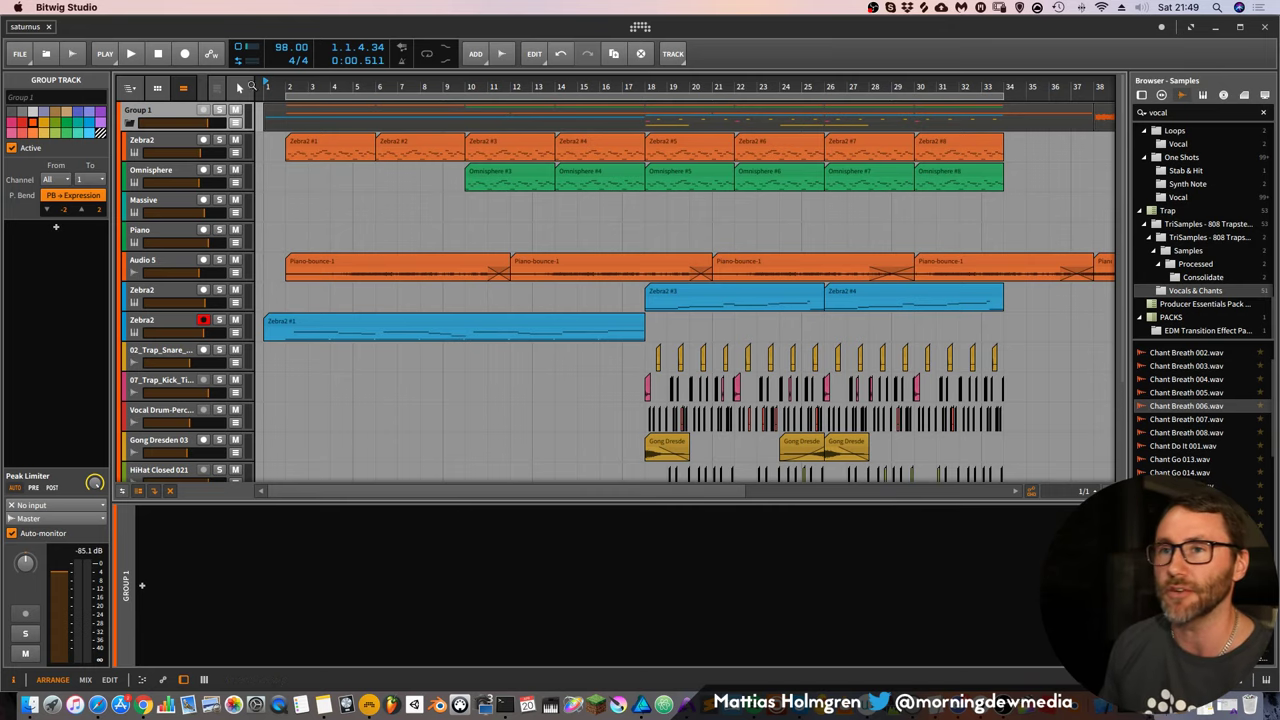
{"action": "left_click", "coordinate": [18, 55]}
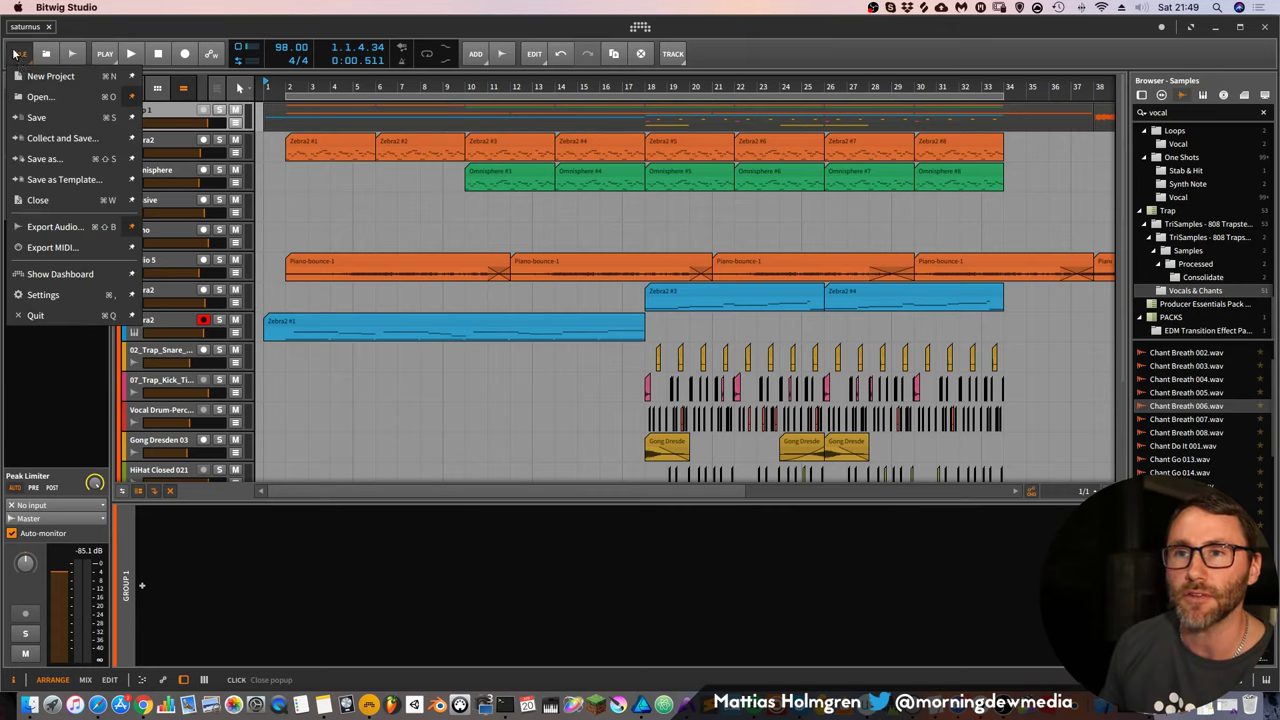
{"action": "left_click", "coordinate": [37, 118]}
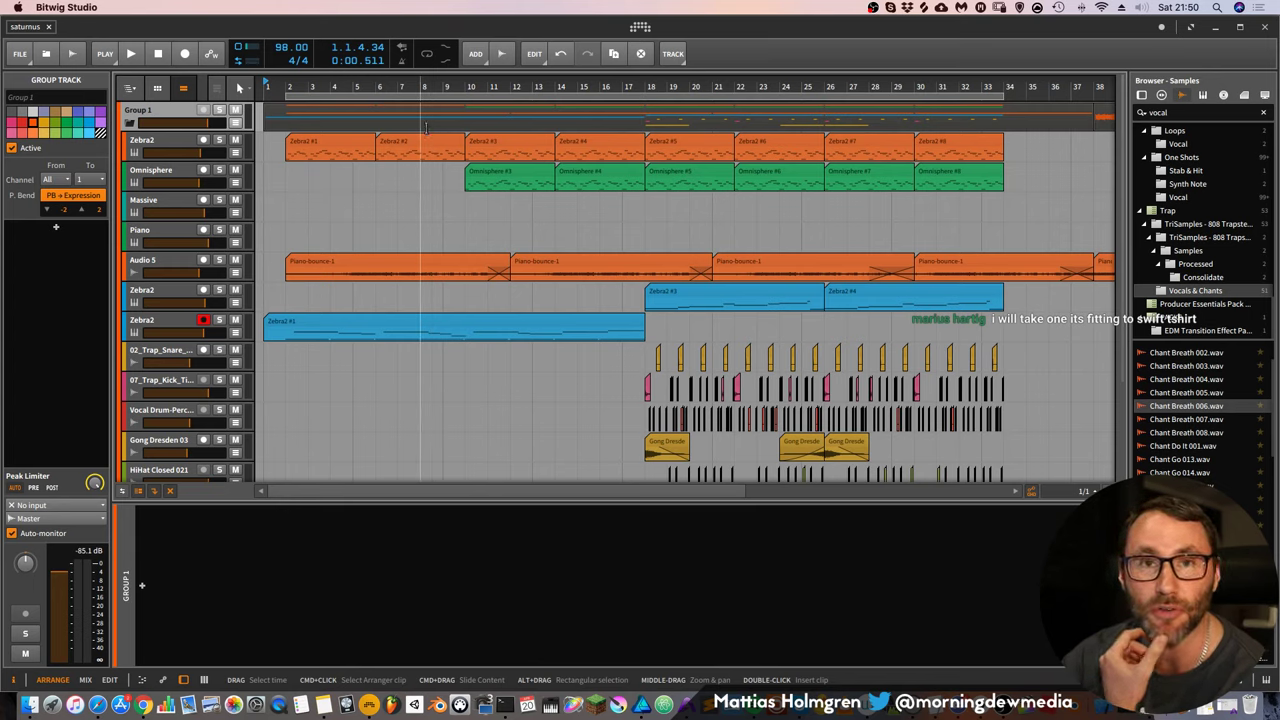
Switch to OBS to view the streaming controls
{"action": "left_click", "coordinate": [1003, 705]}
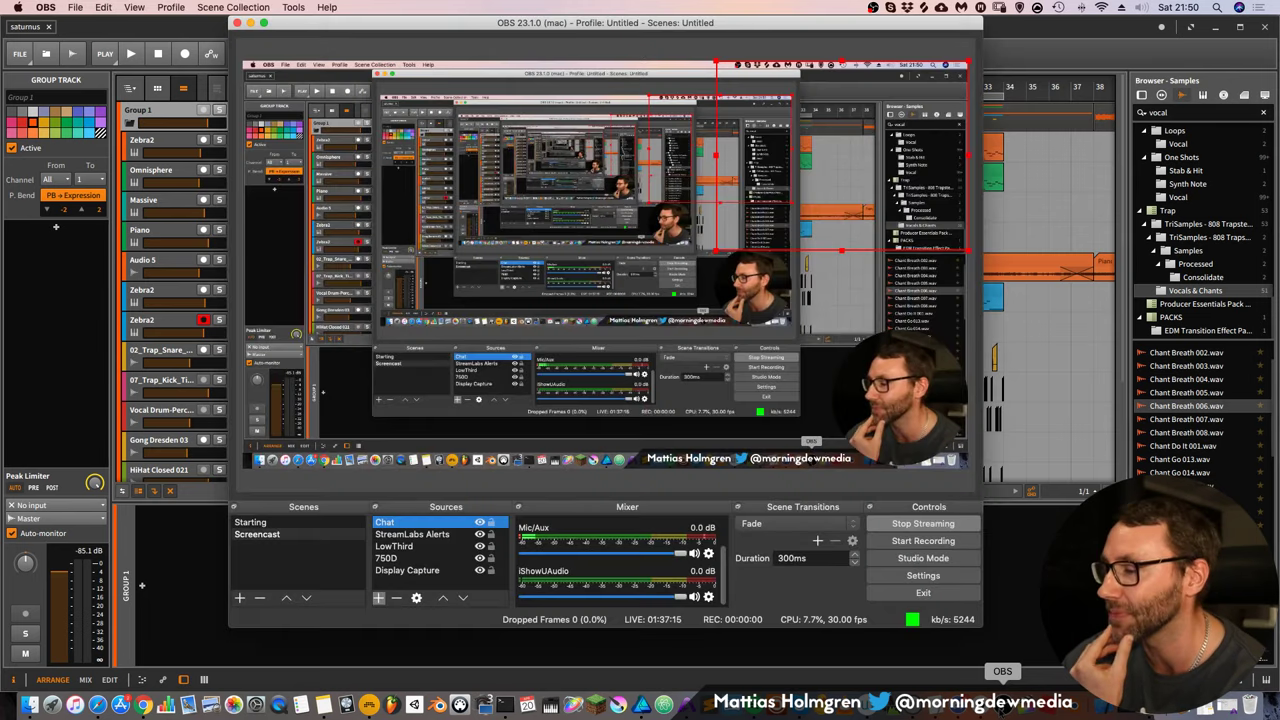